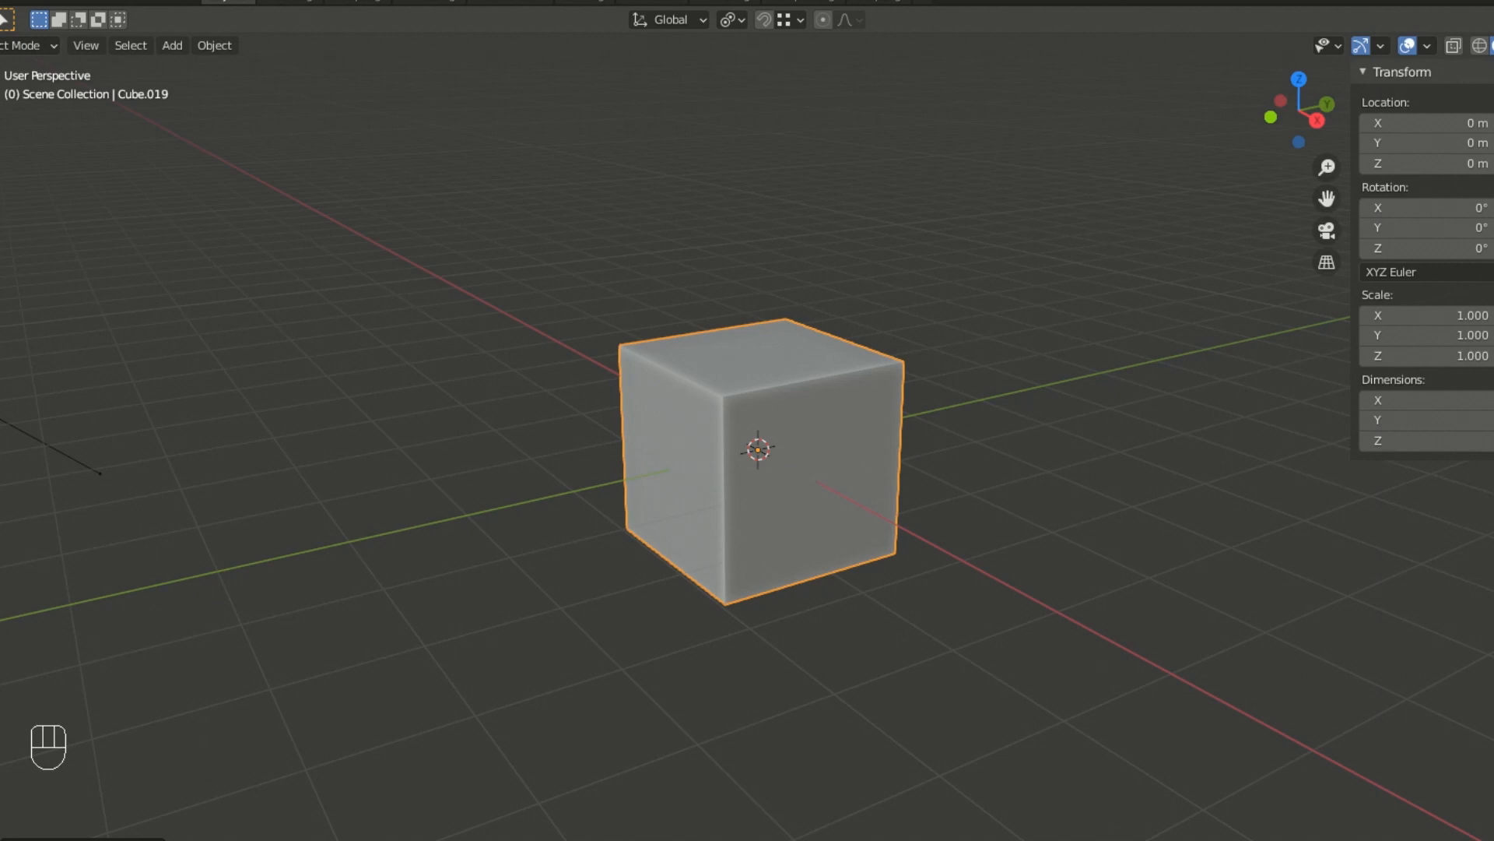
# - Switch the cube into Edit Mode for working on its mesh
pyautogui.moveTo(856, 513)
pyautogui.mouseDown(button='middle')
pyautogui.moveTo(877, 503)
pyautogui.moveTo(850, 507)
pyautogui.mouseUp(button='middle')
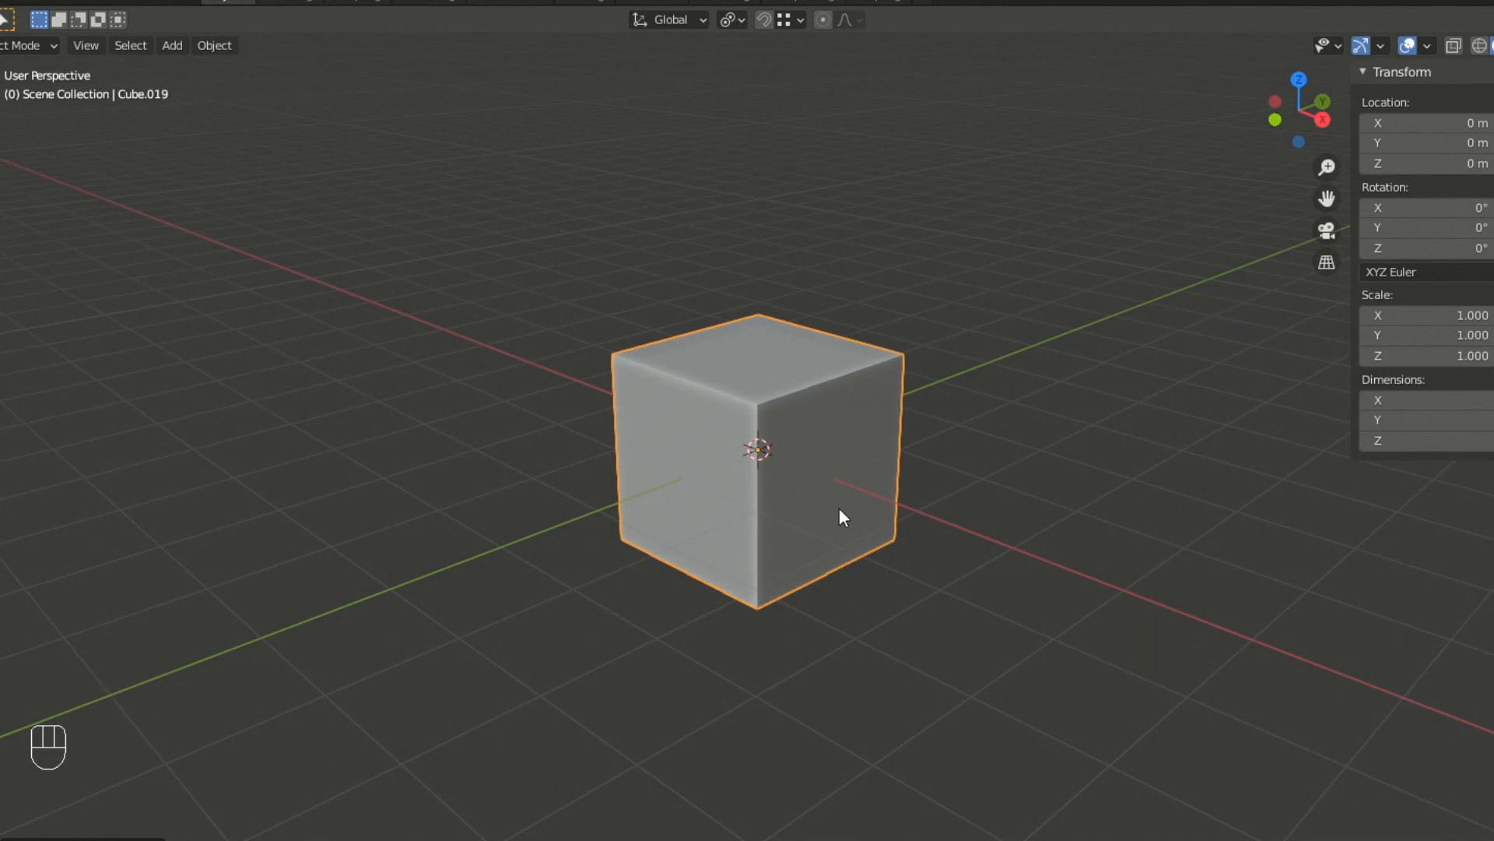
pyautogui.press('Tab')
pyautogui.scroll(-1, 877, 523)
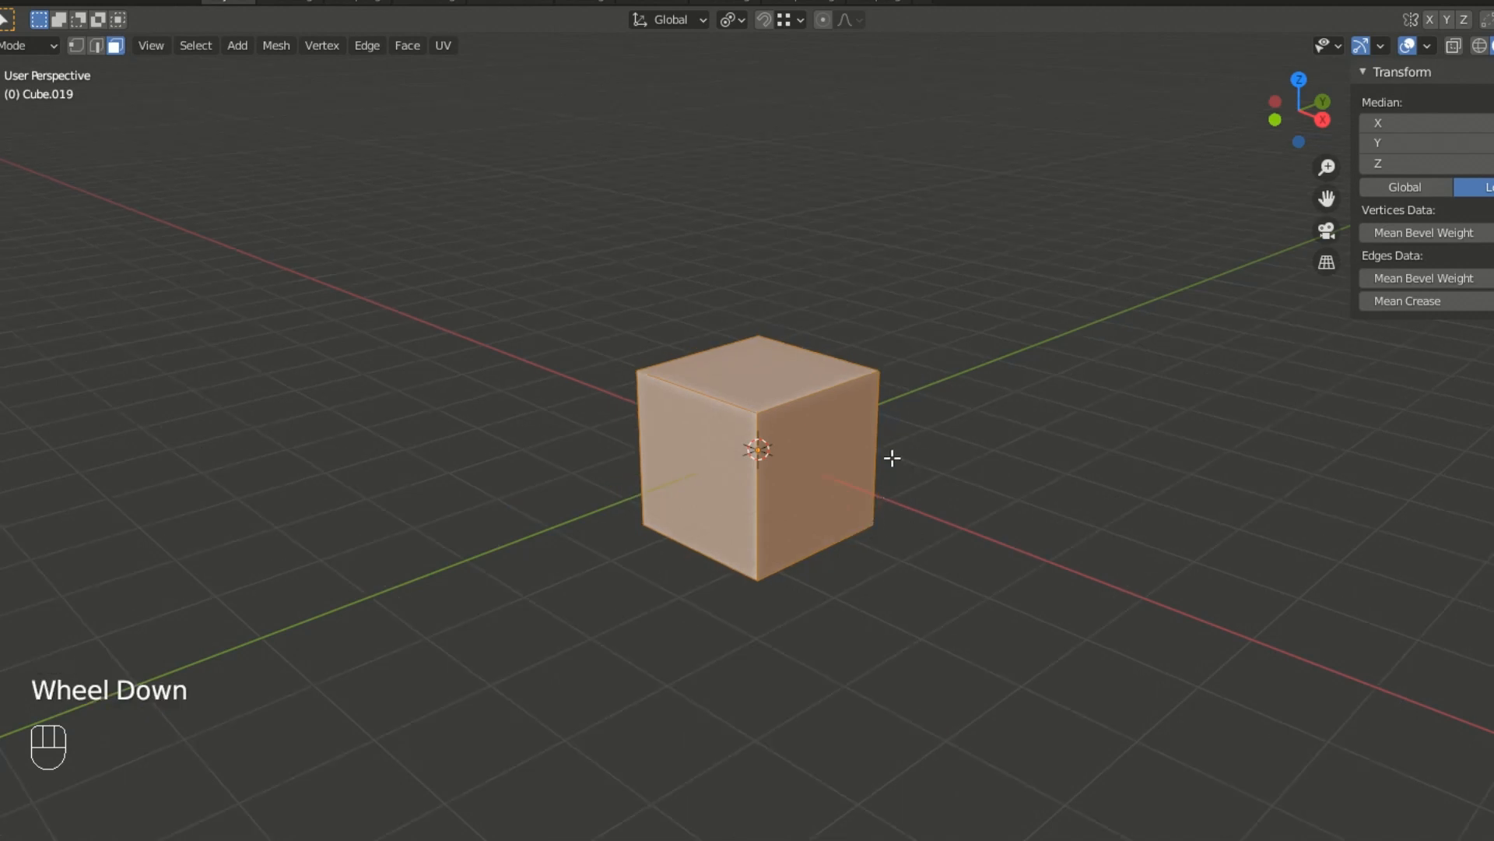
# - Try scaling the whole cube mesh uniformly and rotating it freely
pyautogui.press('s')
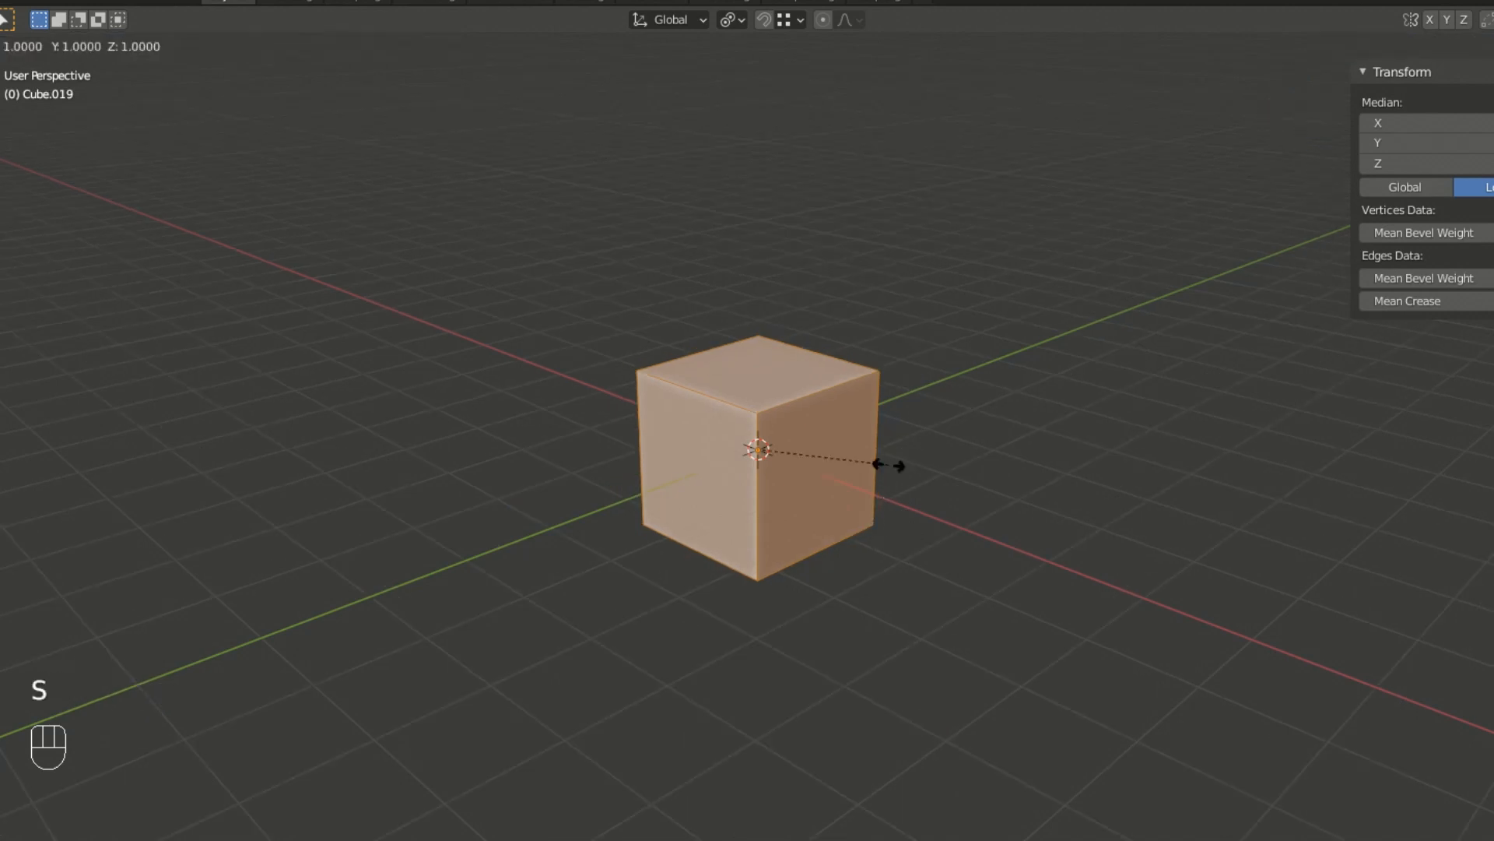
pyautogui.rightClick(997, 465)
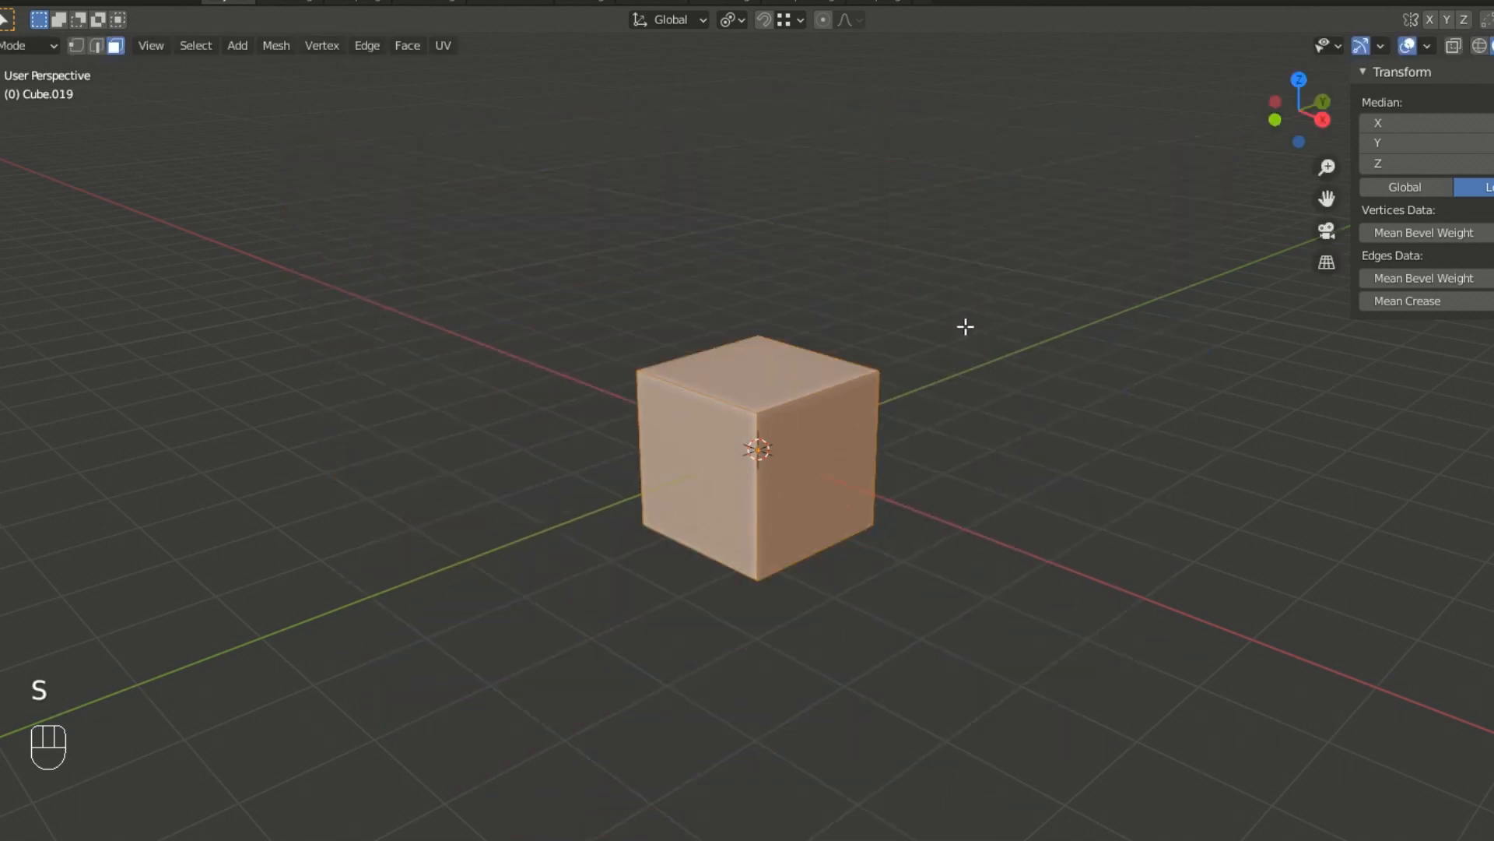
pyautogui.press('r')
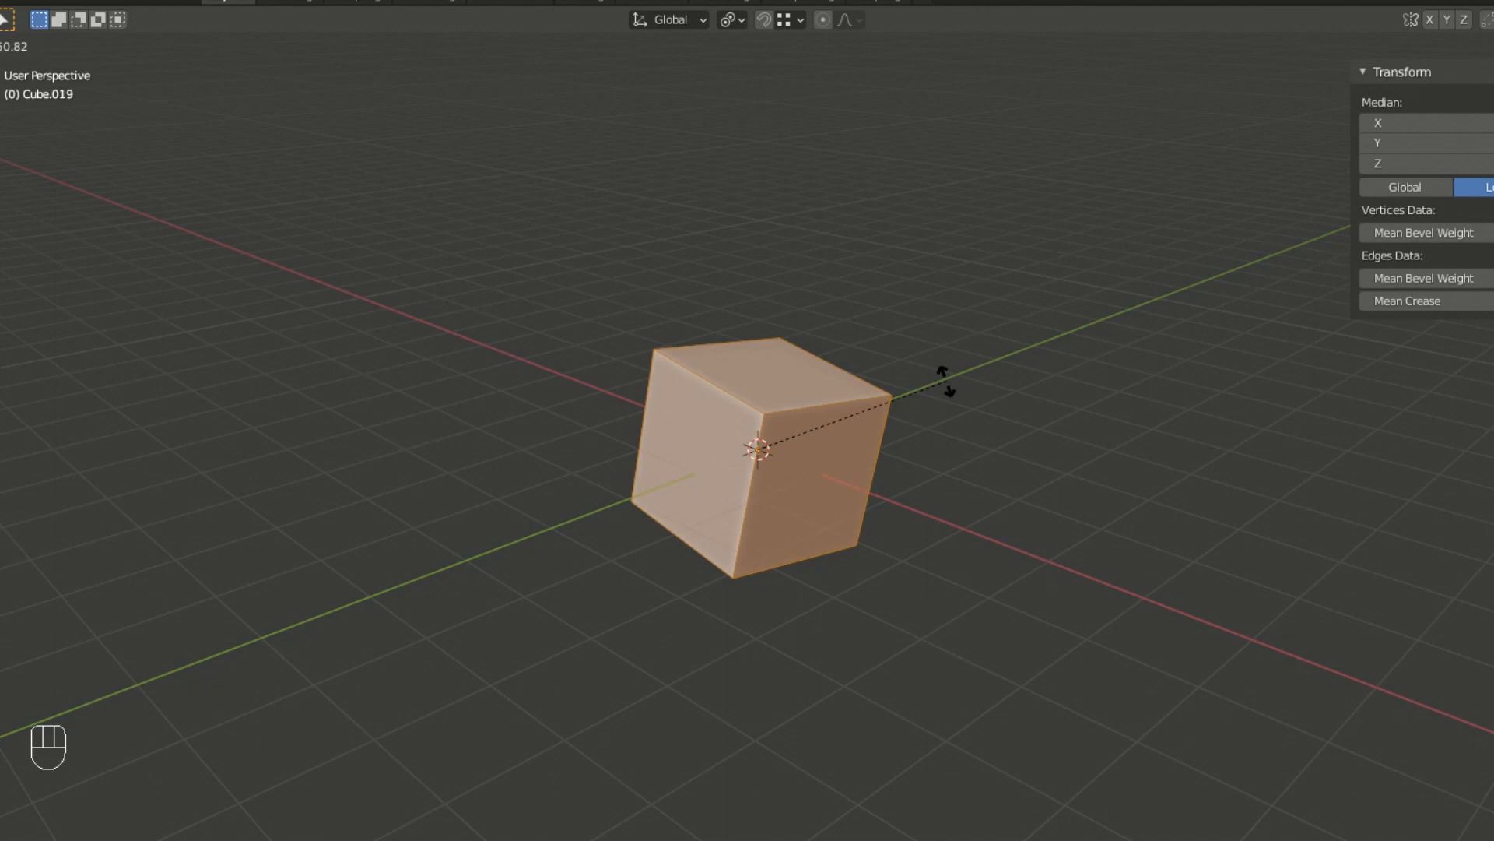
pyautogui.press('Escape')
# - Try rotating the whole mesh about the global Y axis and about the global X axis
pyautogui.press('r')
pyautogui.press('y')
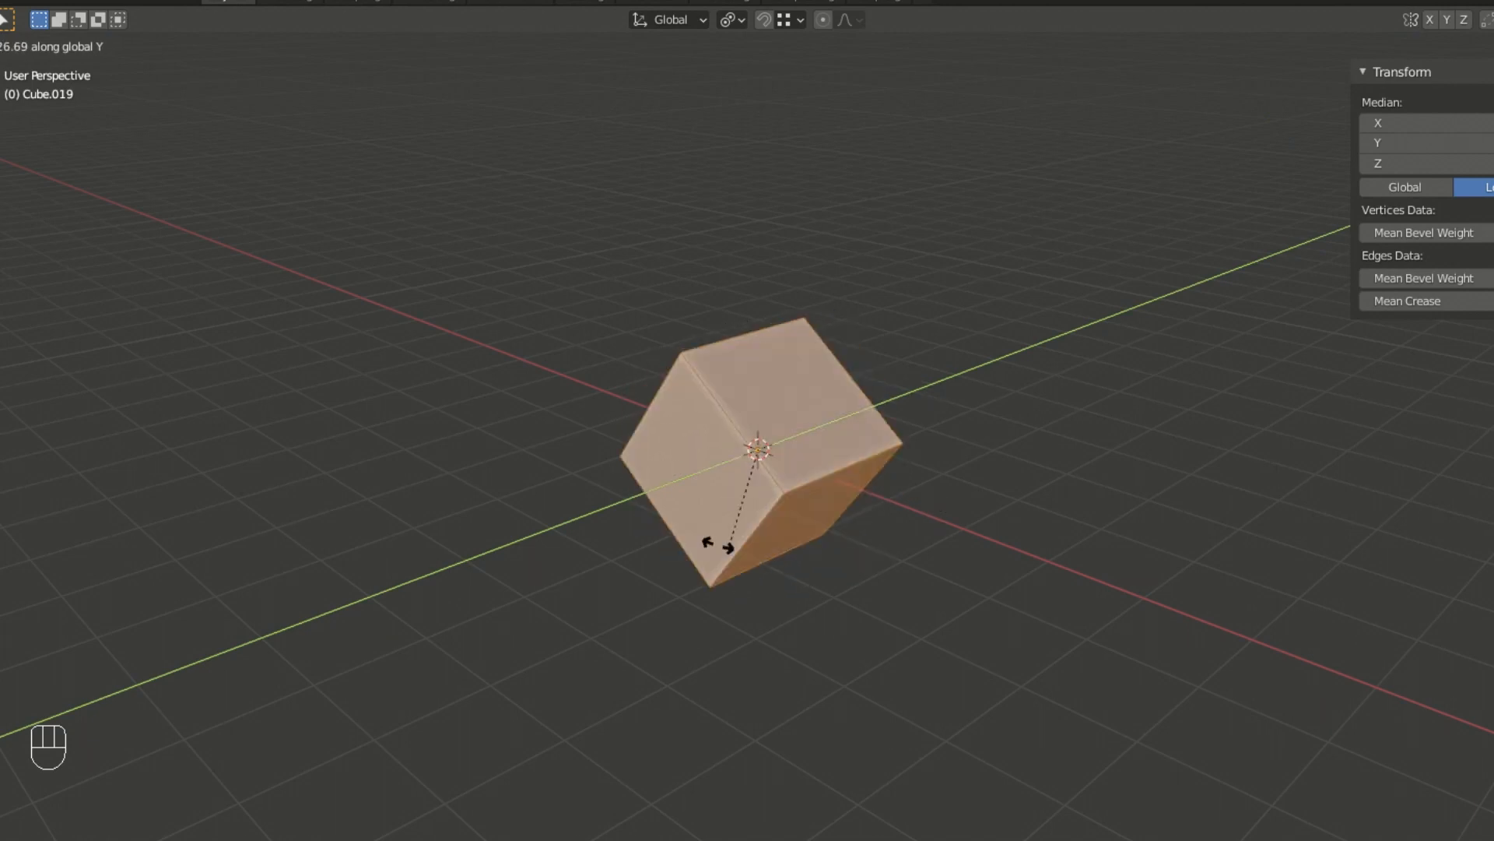
pyautogui.rightClick(844, 396)
pyautogui.press('r')
pyautogui.press('x')
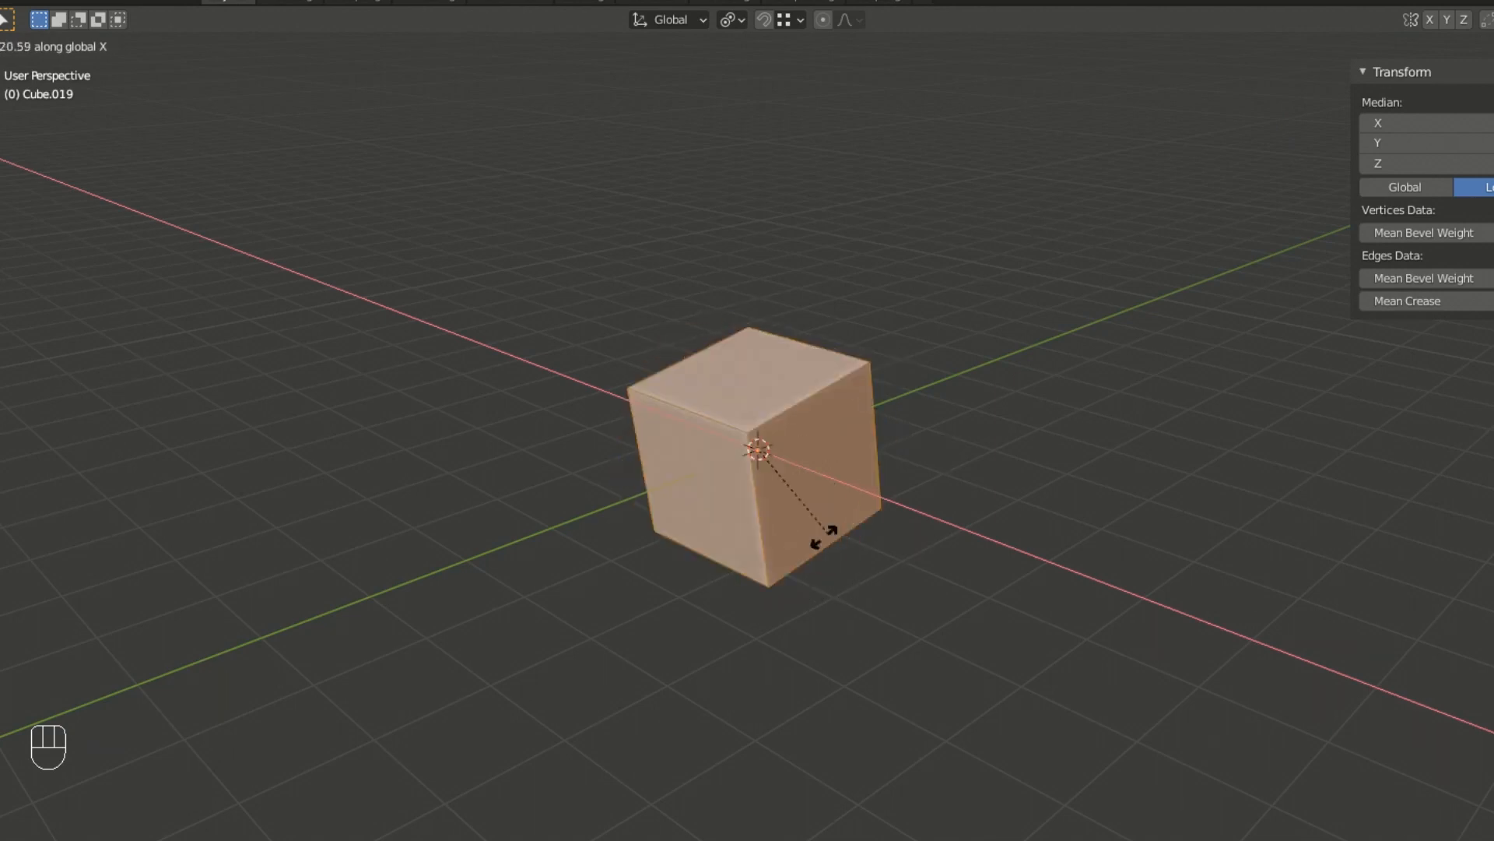
pyautogui.rightClick(749, 490)
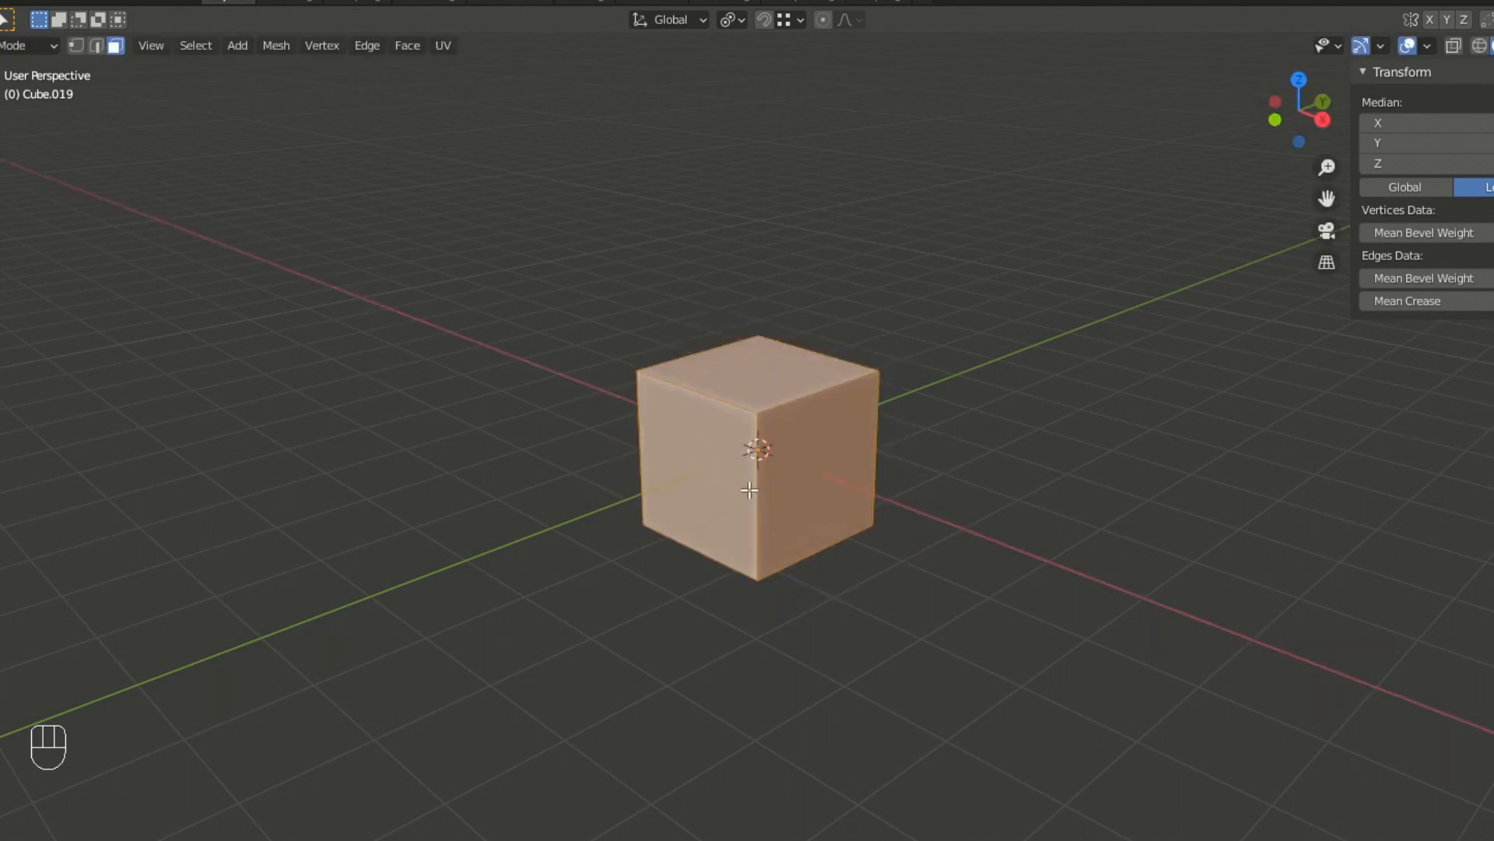
# - Try scaling the whole mesh along the global X axis and undo the stretch
pyautogui.scroll(2, 765, 529)
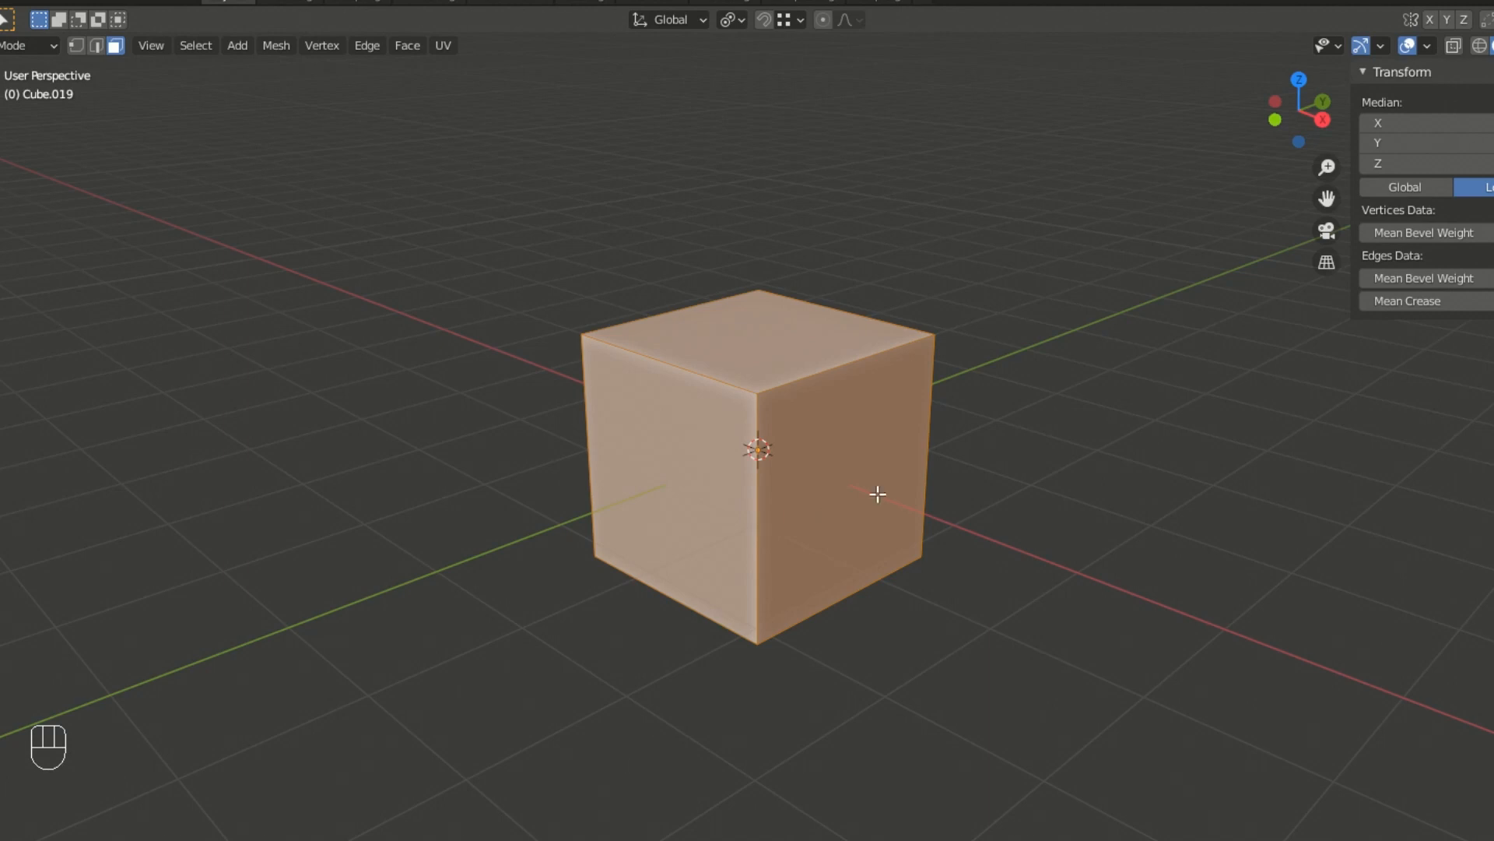
pyautogui.moveTo(854, 520); pyautogui.dragTo(1082, 459, button='middle')
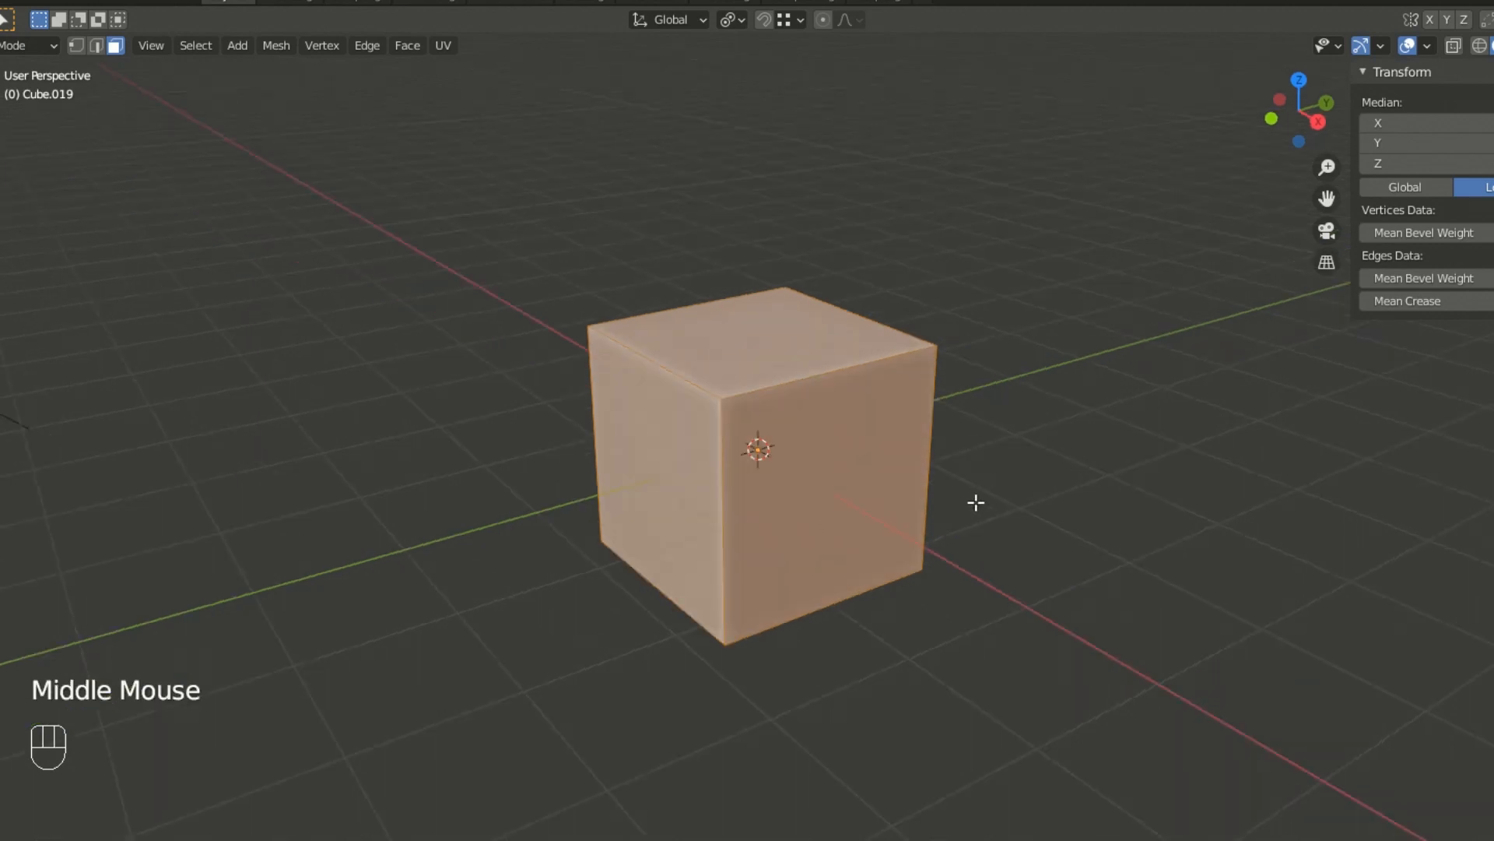
pyautogui.press('s')
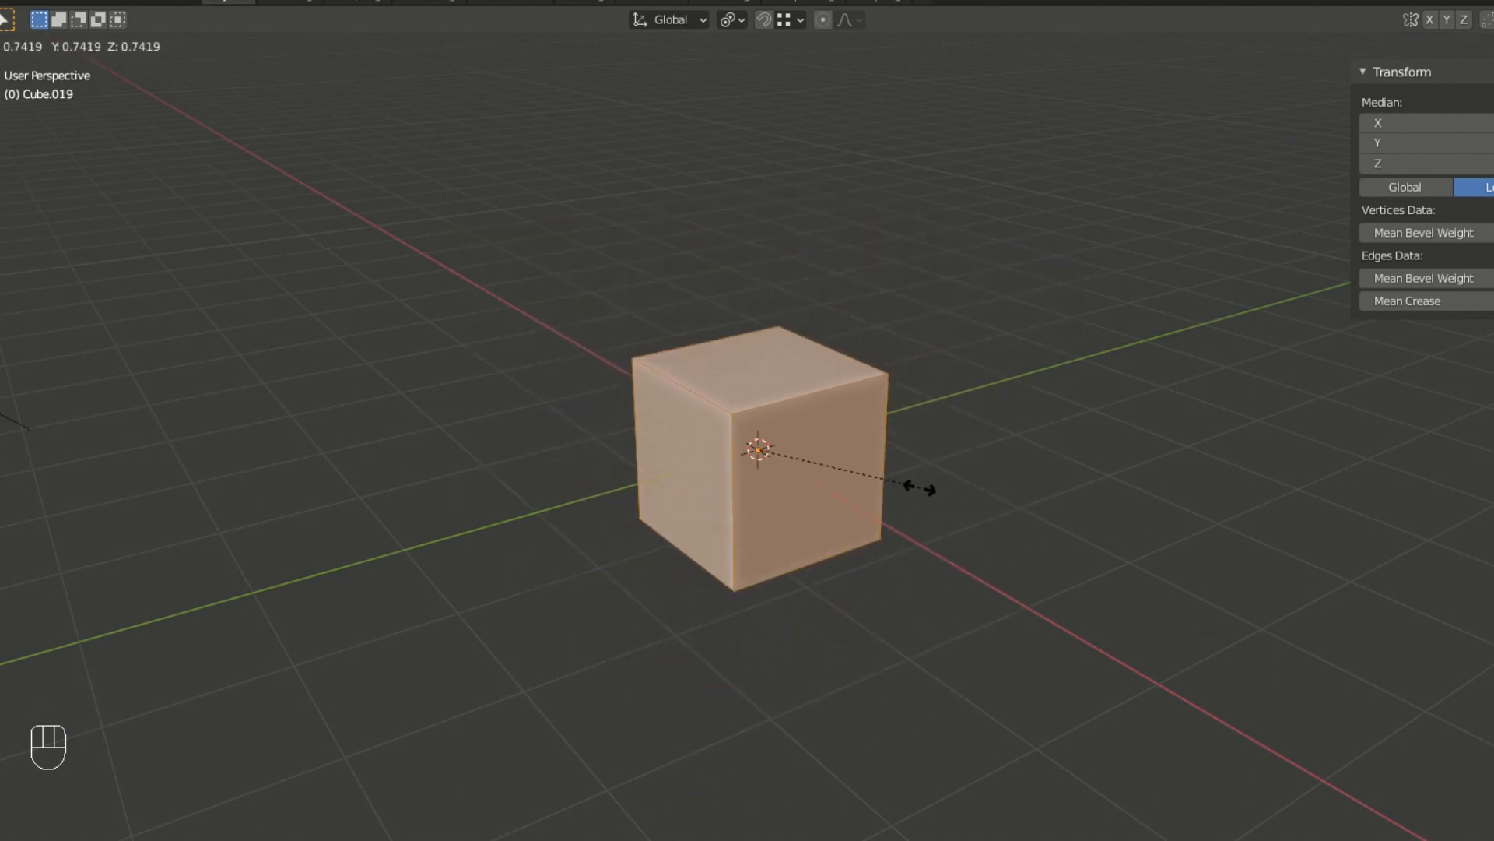
pyautogui.press('y')
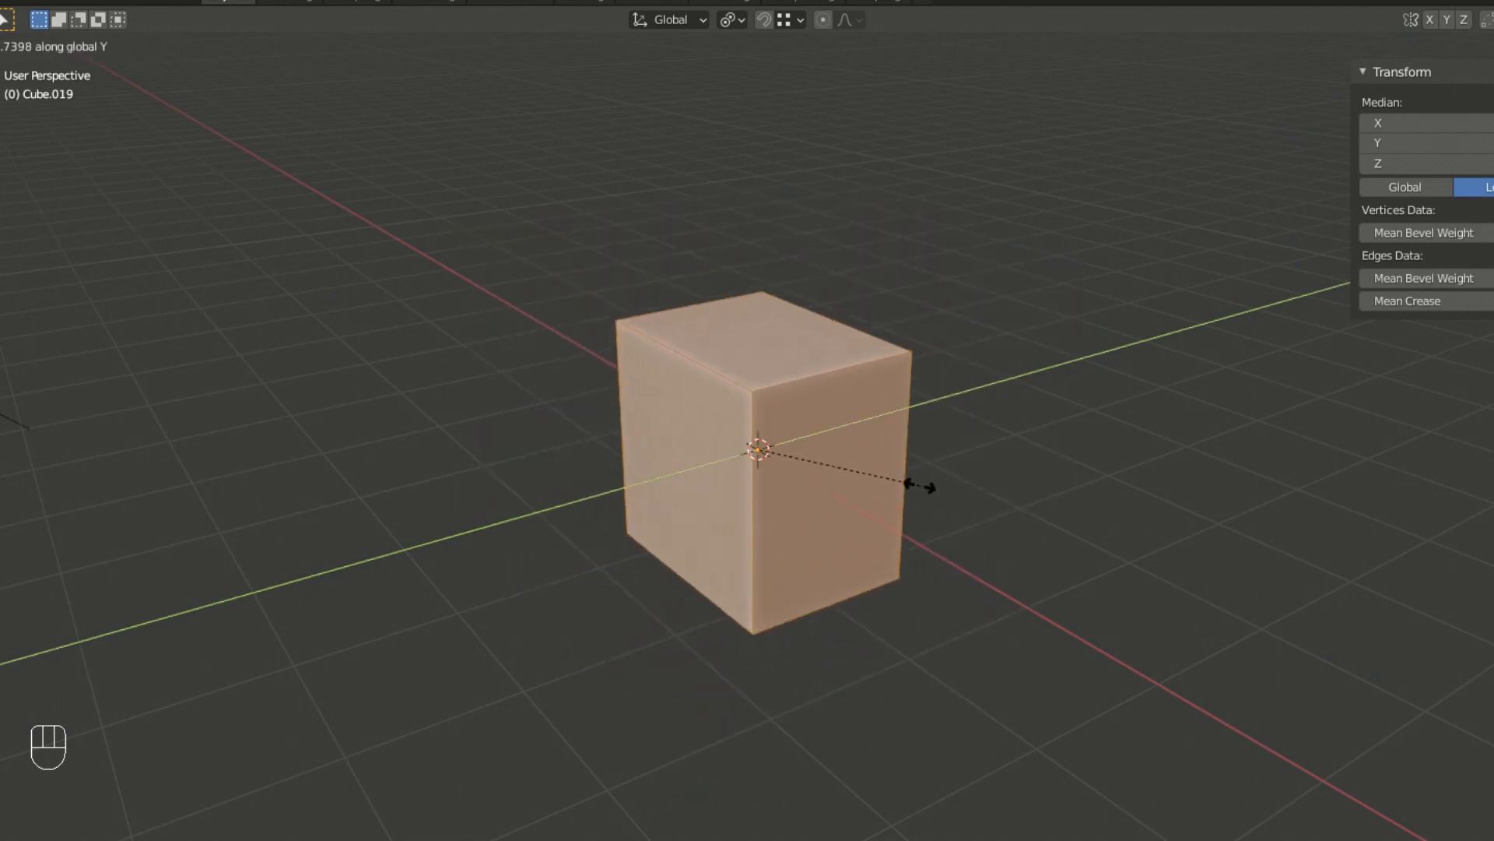
pyautogui.press('x')
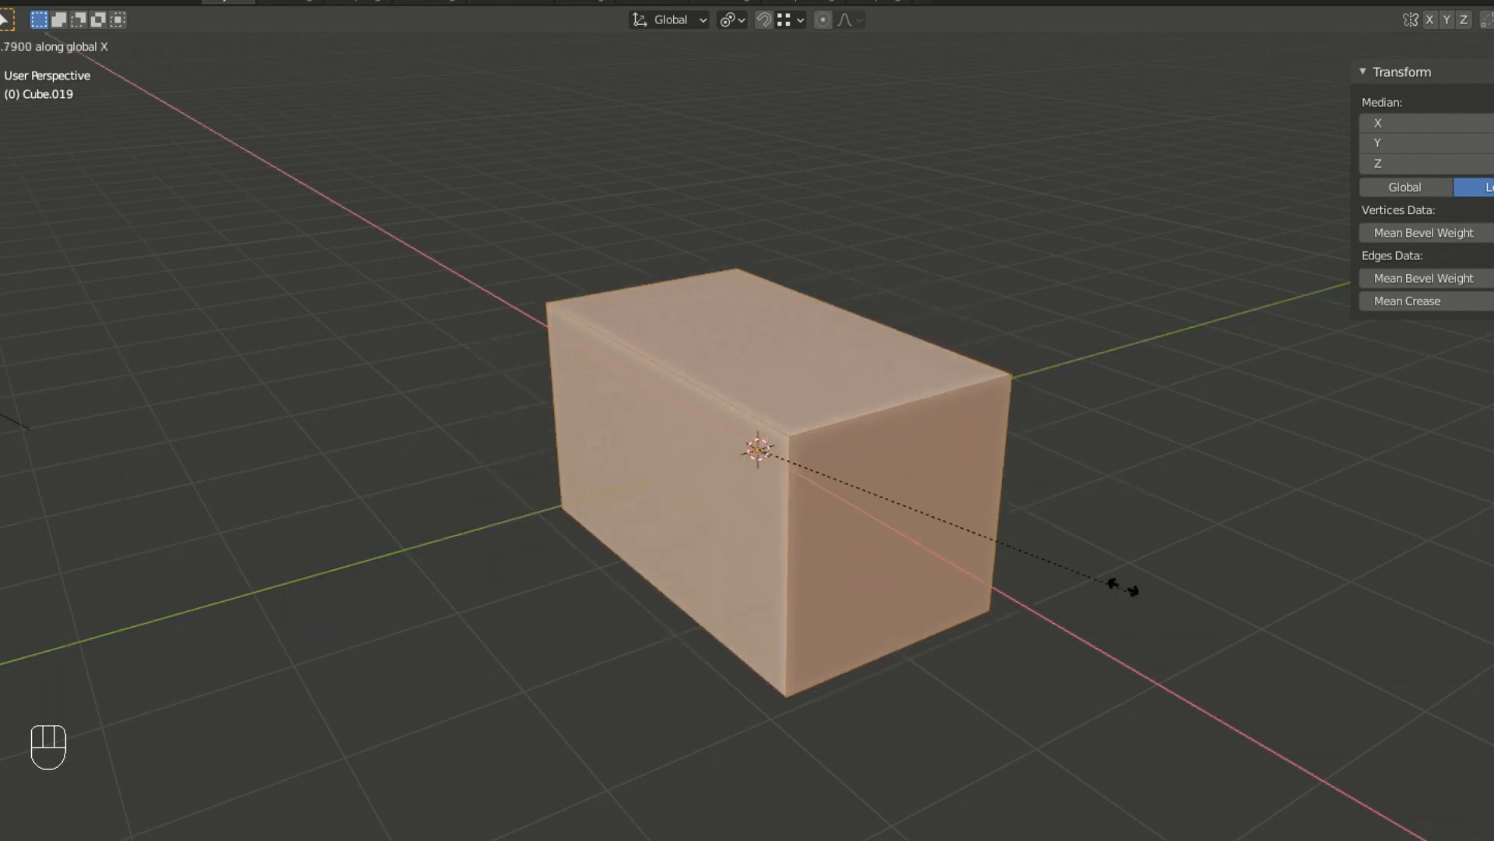
pyautogui.click(791, 450)
pyautogui.moveTo(791, 450); pyautogui.dragTo(884, 434, button='middle')
pyautogui.hotkey('ctrl', 'z')
pyautogui.scroll(-1, 821, 474)
pyautogui.scroll(1, 848, 432)
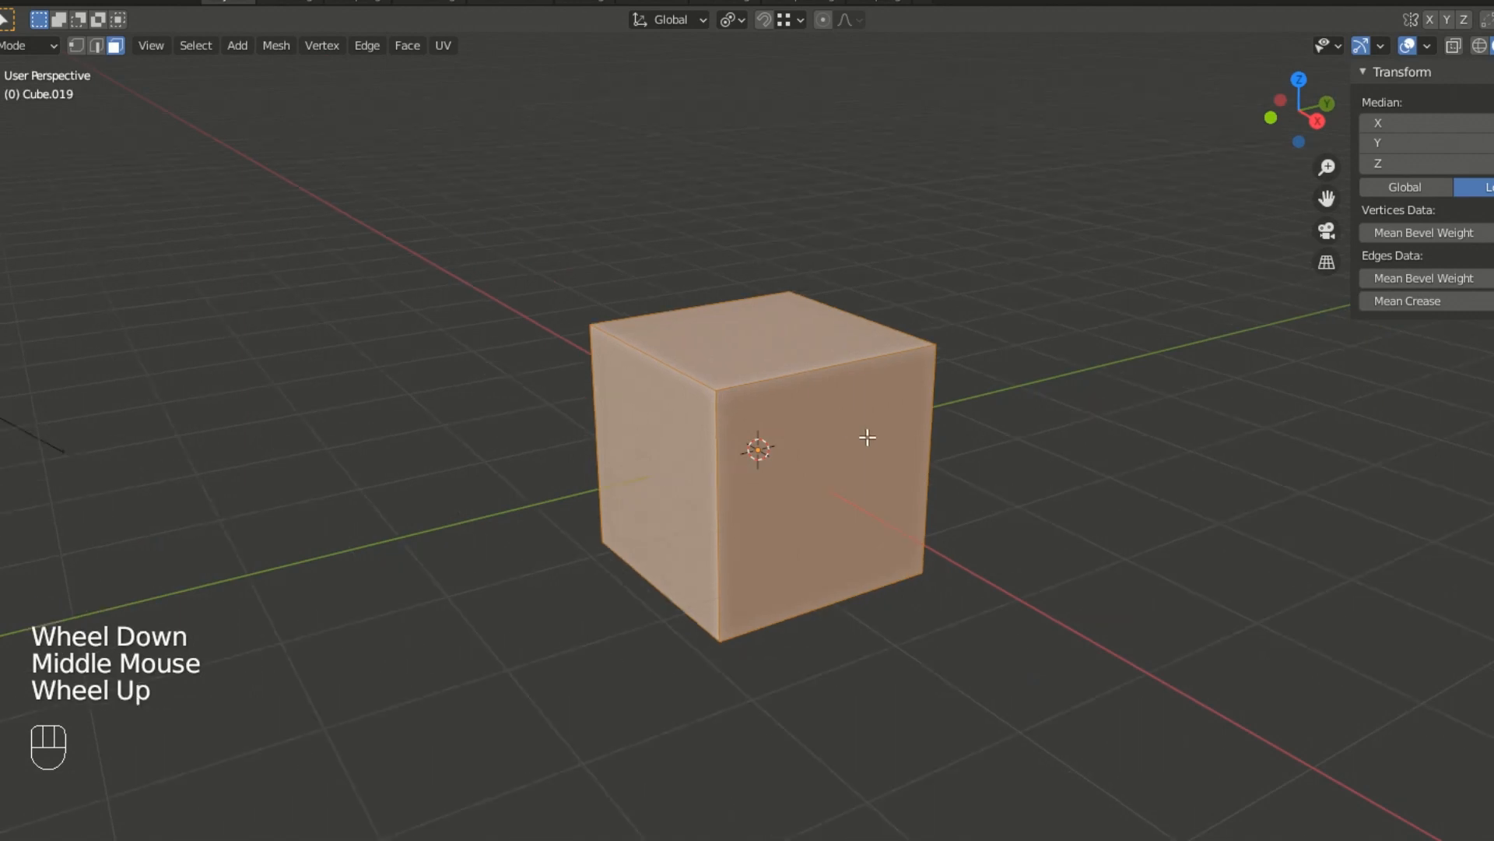
# - Select the cube face on the positive X side and extrude it outward to about 5.2 on the X axis
pyautogui.moveTo(816, 460); pyautogui.dragTo(846, 454, button='middle')
pyautogui.scroll(-2, 848, 454)
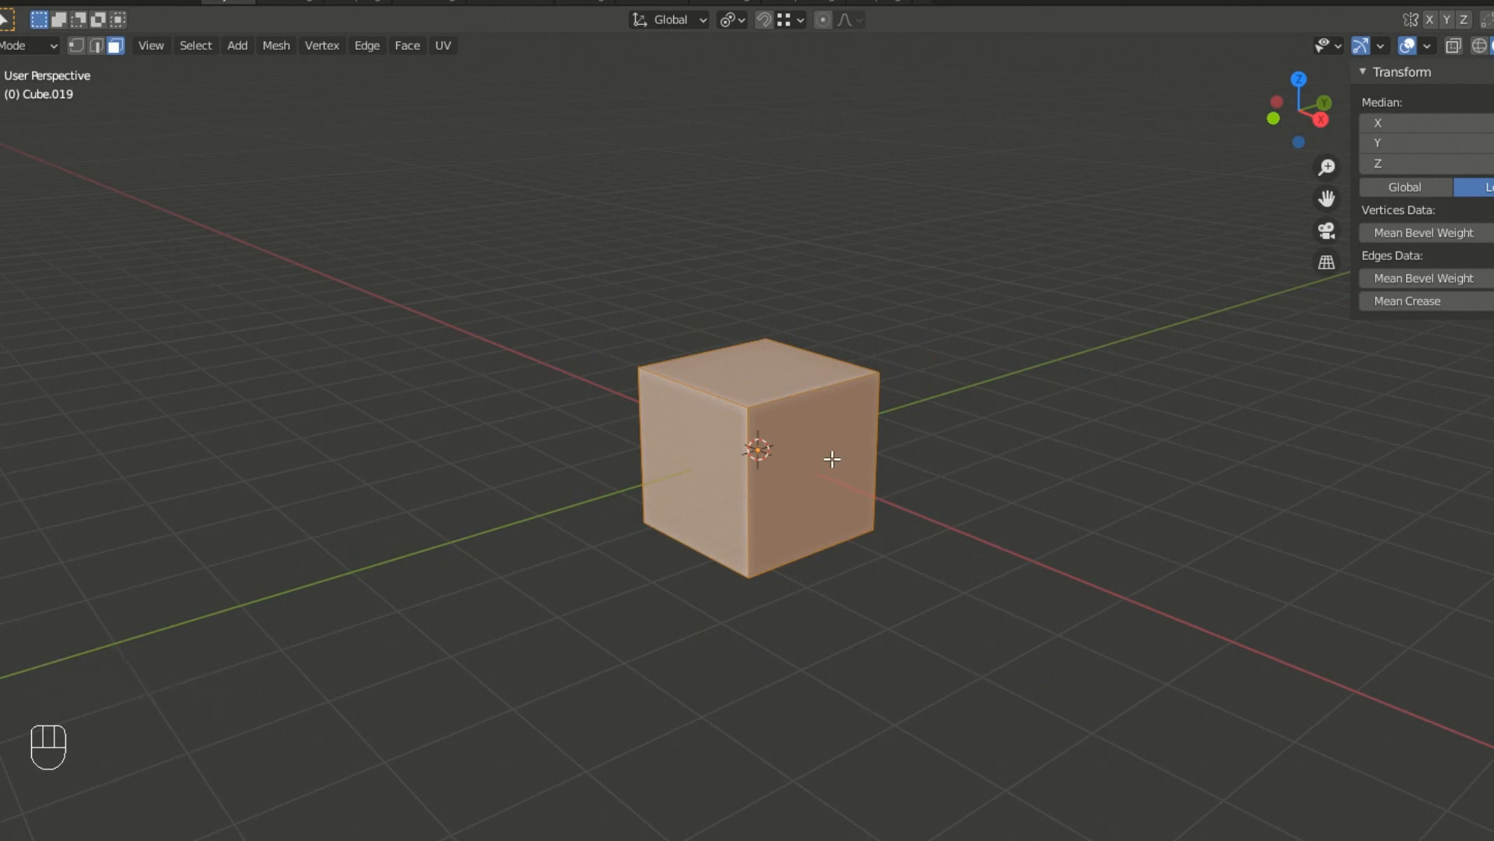
pyautogui.click(828, 460)
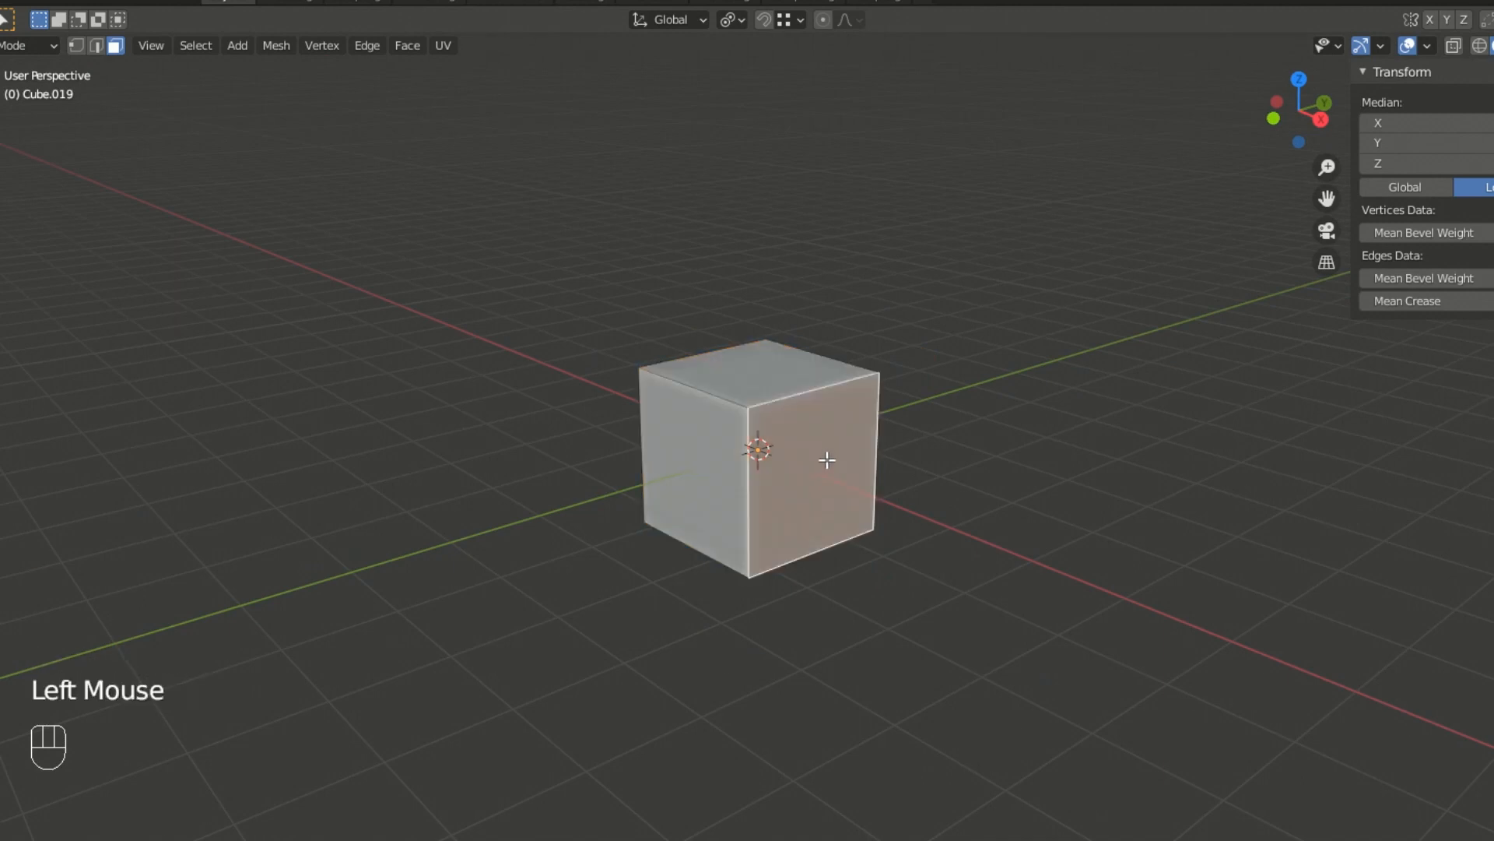
pyautogui.scroll(-1, 827, 460)
pyautogui.moveTo(811, 468); pyautogui.dragTo(873, 494, button='middle')
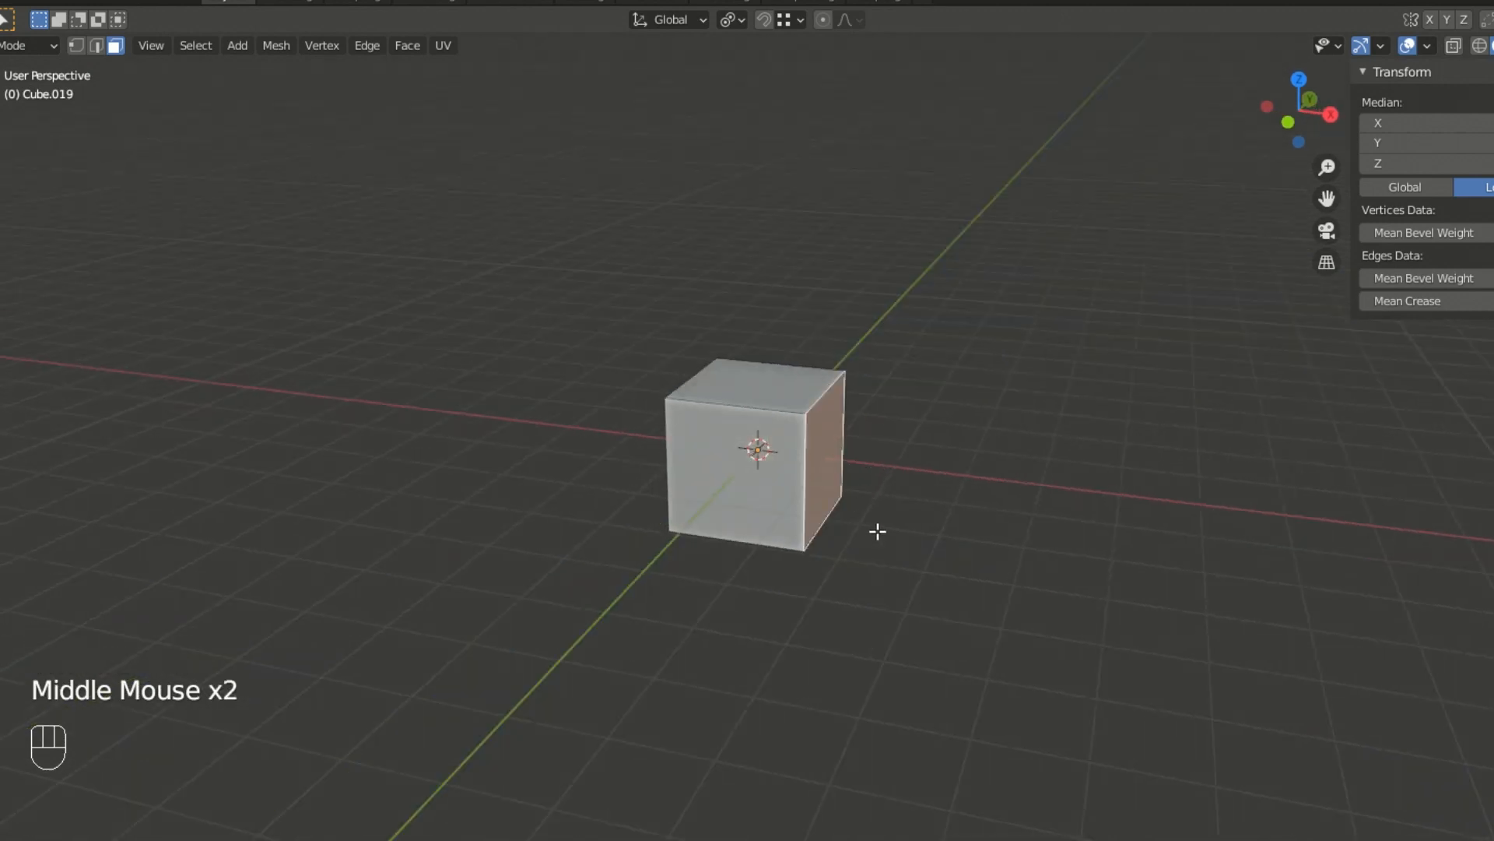
pyautogui.press('e')
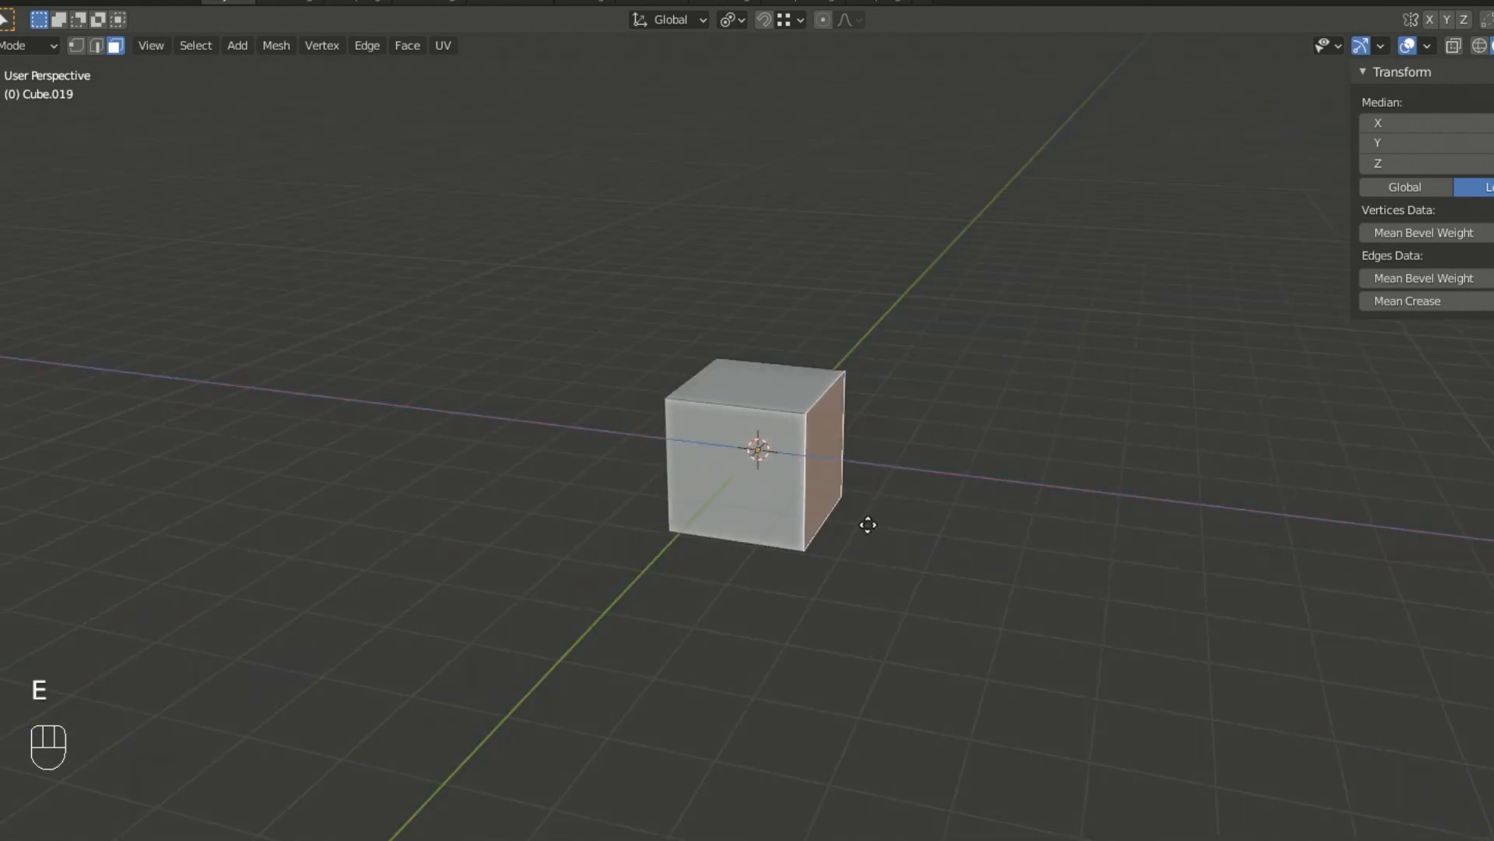
pyautogui.click(1160, 623)
pyautogui.moveTo(1161, 623); pyautogui.dragTo(1058, 614, button='middle')
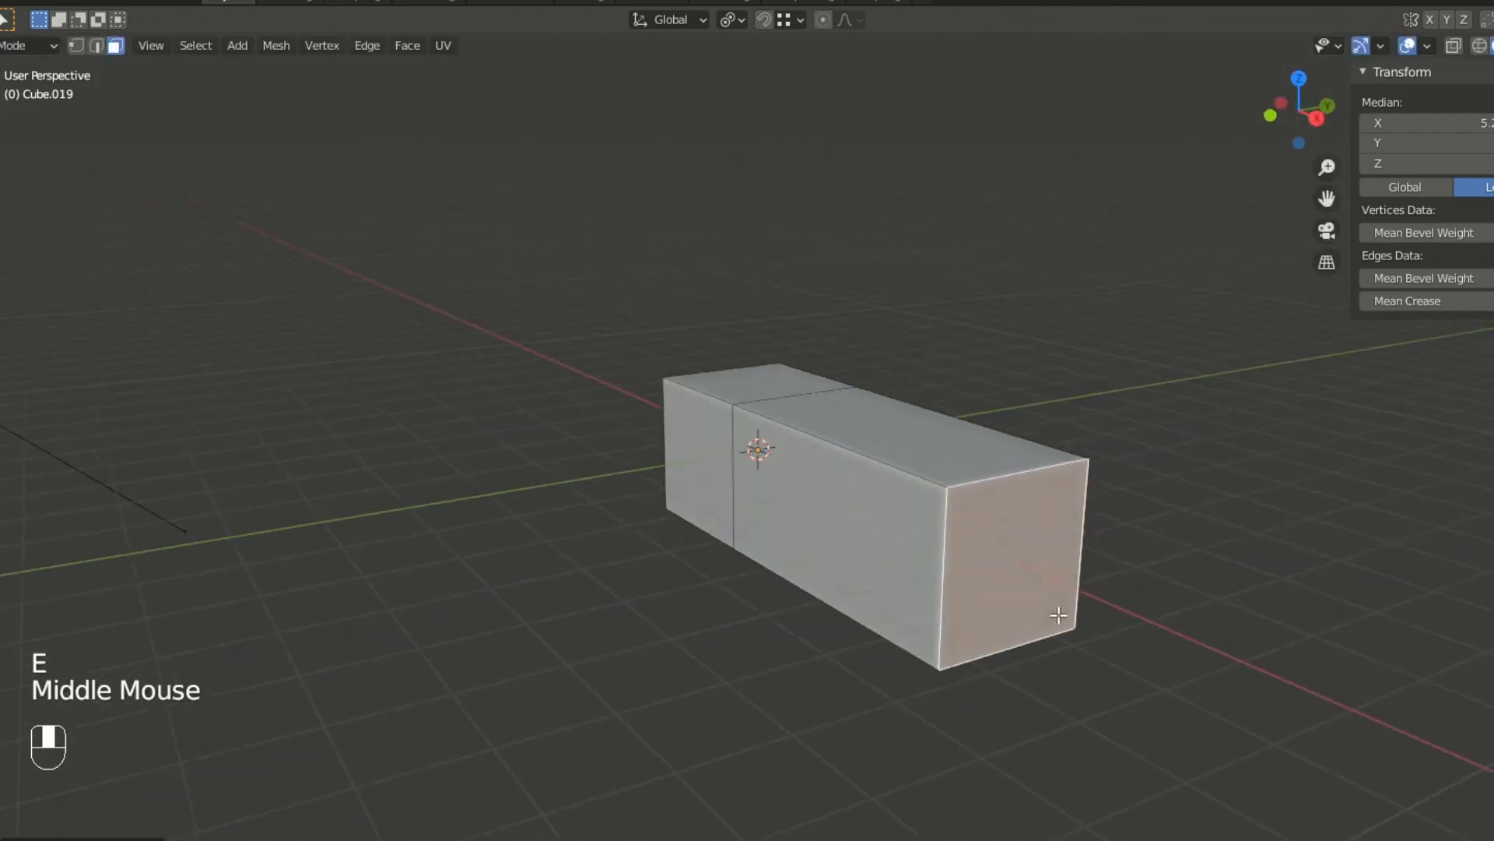
# - Extrude the end face outward two more times along X, reaching about 9 on the X axis
pyautogui.moveTo(940, 647); pyautogui.dragTo(1197, 621, button='middle')
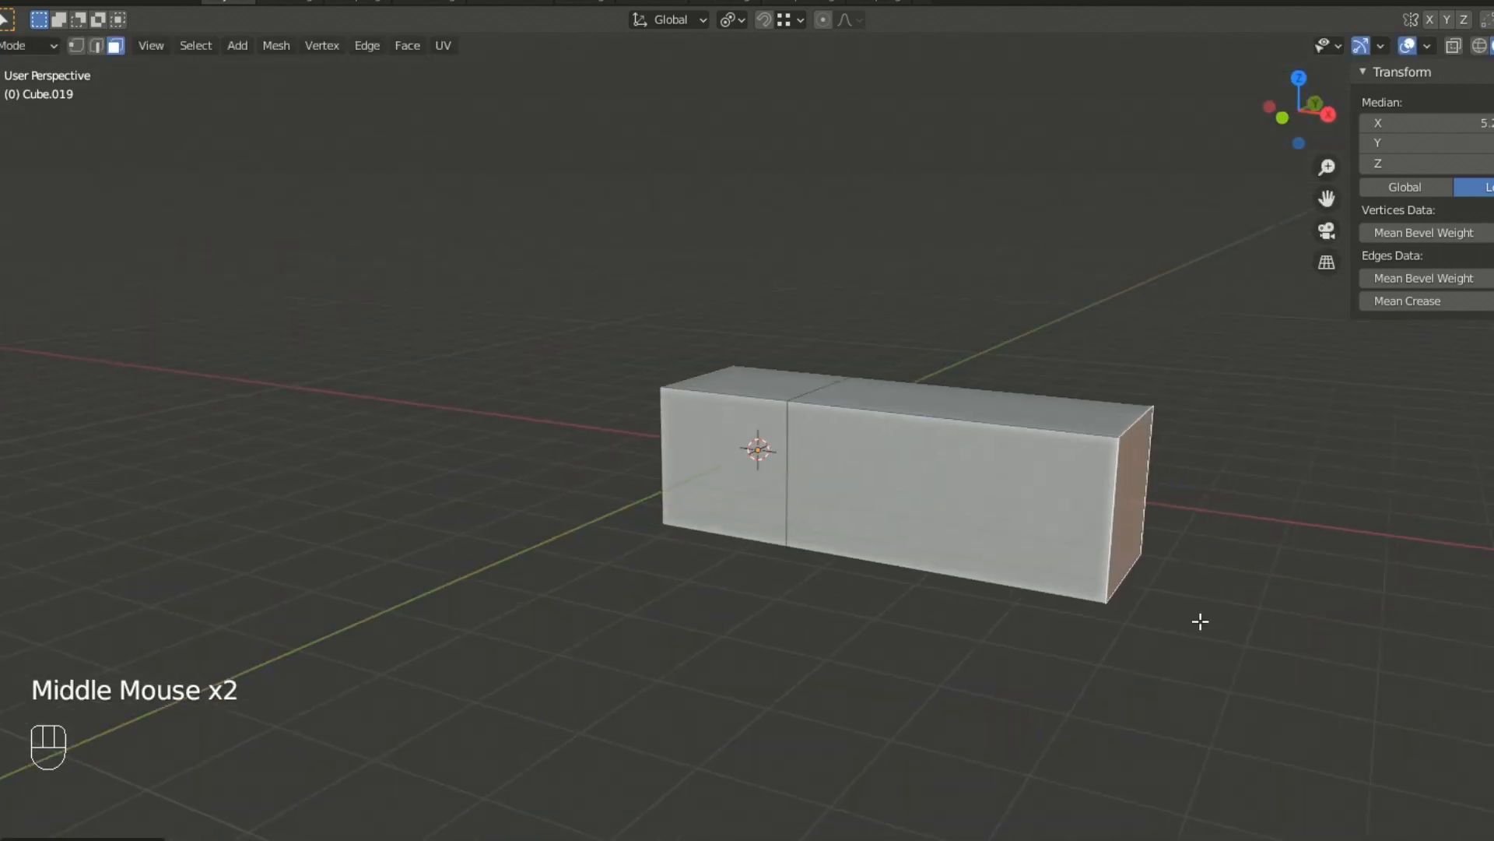
pyautogui.press('e')
pyautogui.click(1295, 643)
pyautogui.scroll(-2, 1168, 623)
pyautogui.moveTo(1107, 623); pyautogui.dragTo(1029, 643, button='middle')
pyautogui.press('e')
pyautogui.click(1151, 703)
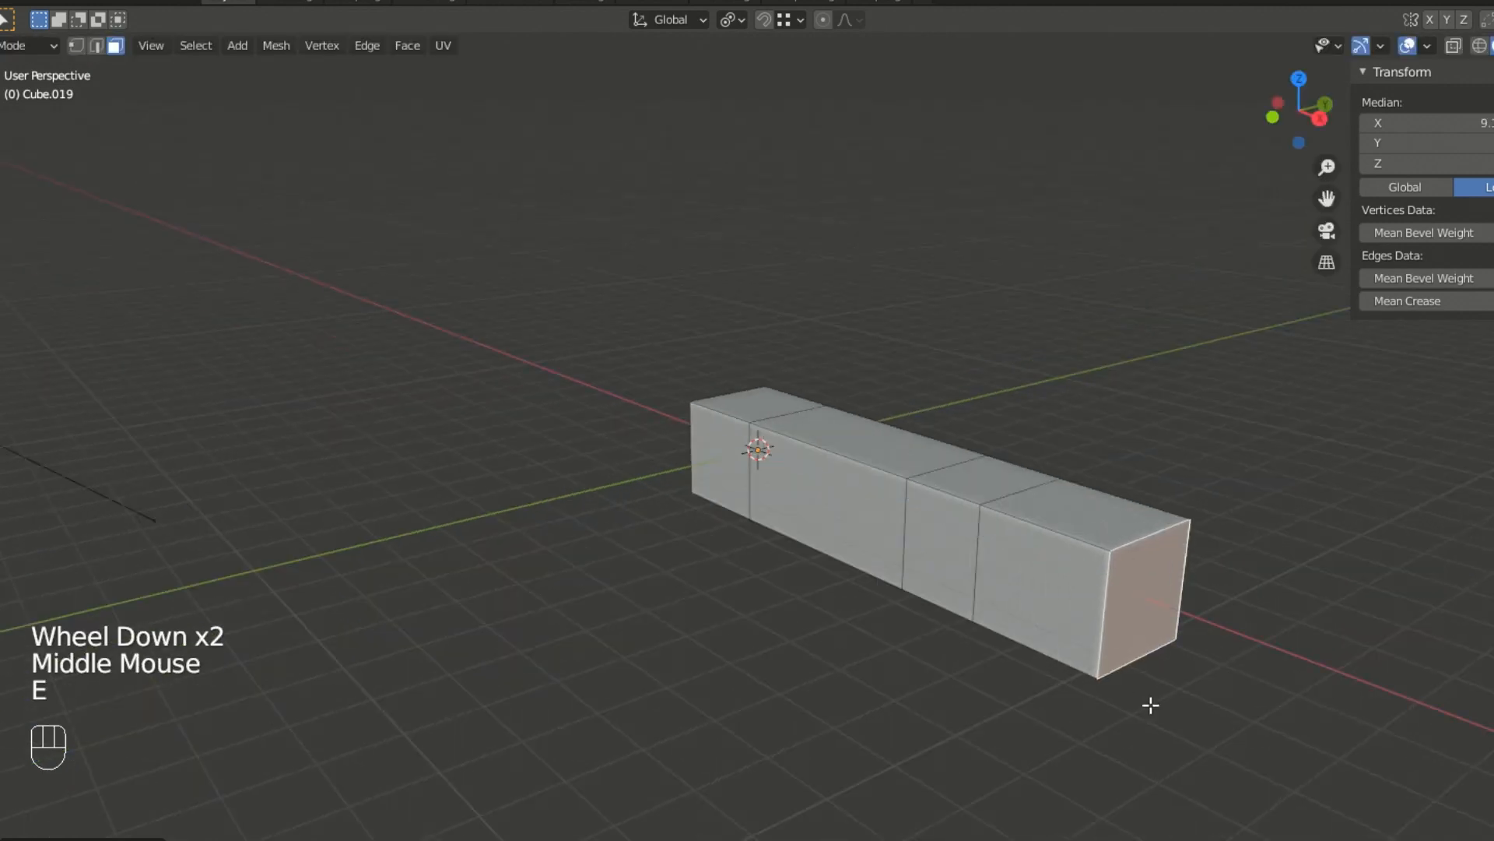
# - Turn on the viewport overlay that displays face normals on the extruded block
pyautogui.moveTo(1141, 591); pyautogui.dragTo(1122, 552, button='middle')
pyautogui.scroll(2, 1123, 551)
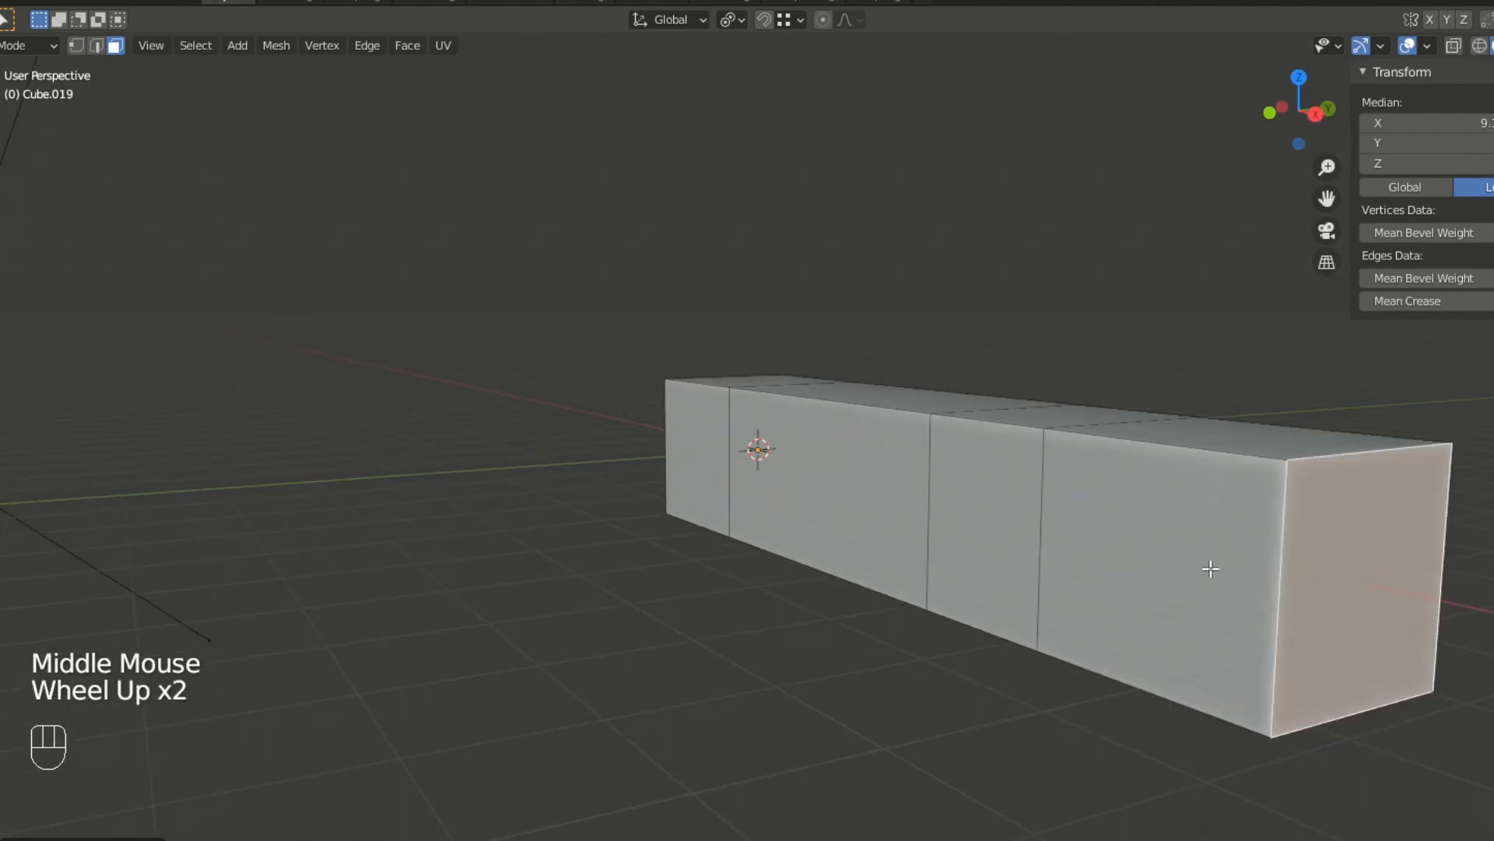
pyautogui.scroll(-1, 1212, 569)
pyautogui.moveTo(1212, 570); pyautogui.dragTo(1261, 597, button='middle')
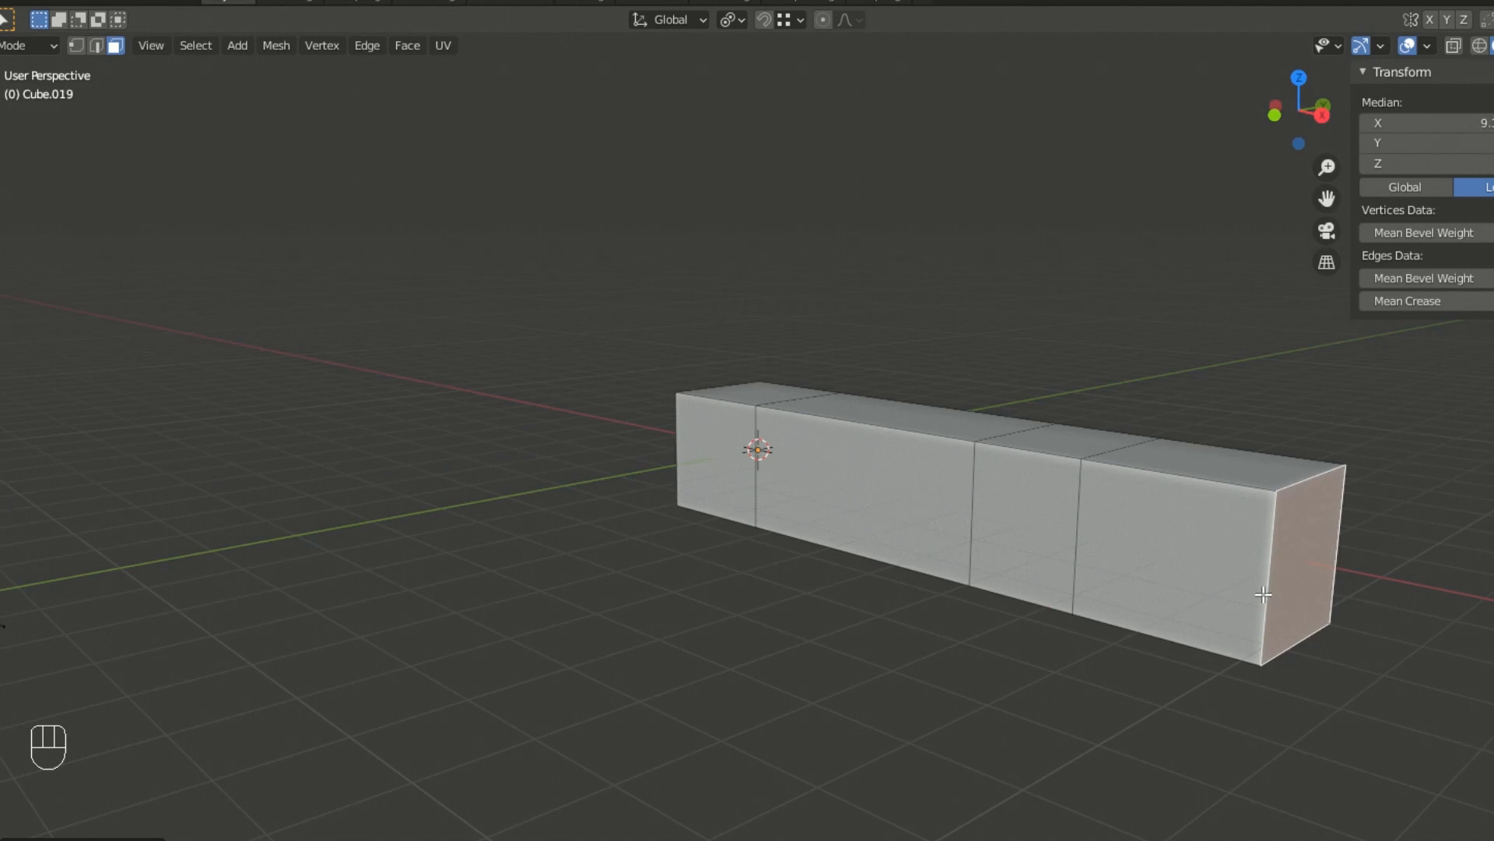
pyautogui.moveTo(1268, 518); pyautogui.dragTo(1235, 521, button='middle')
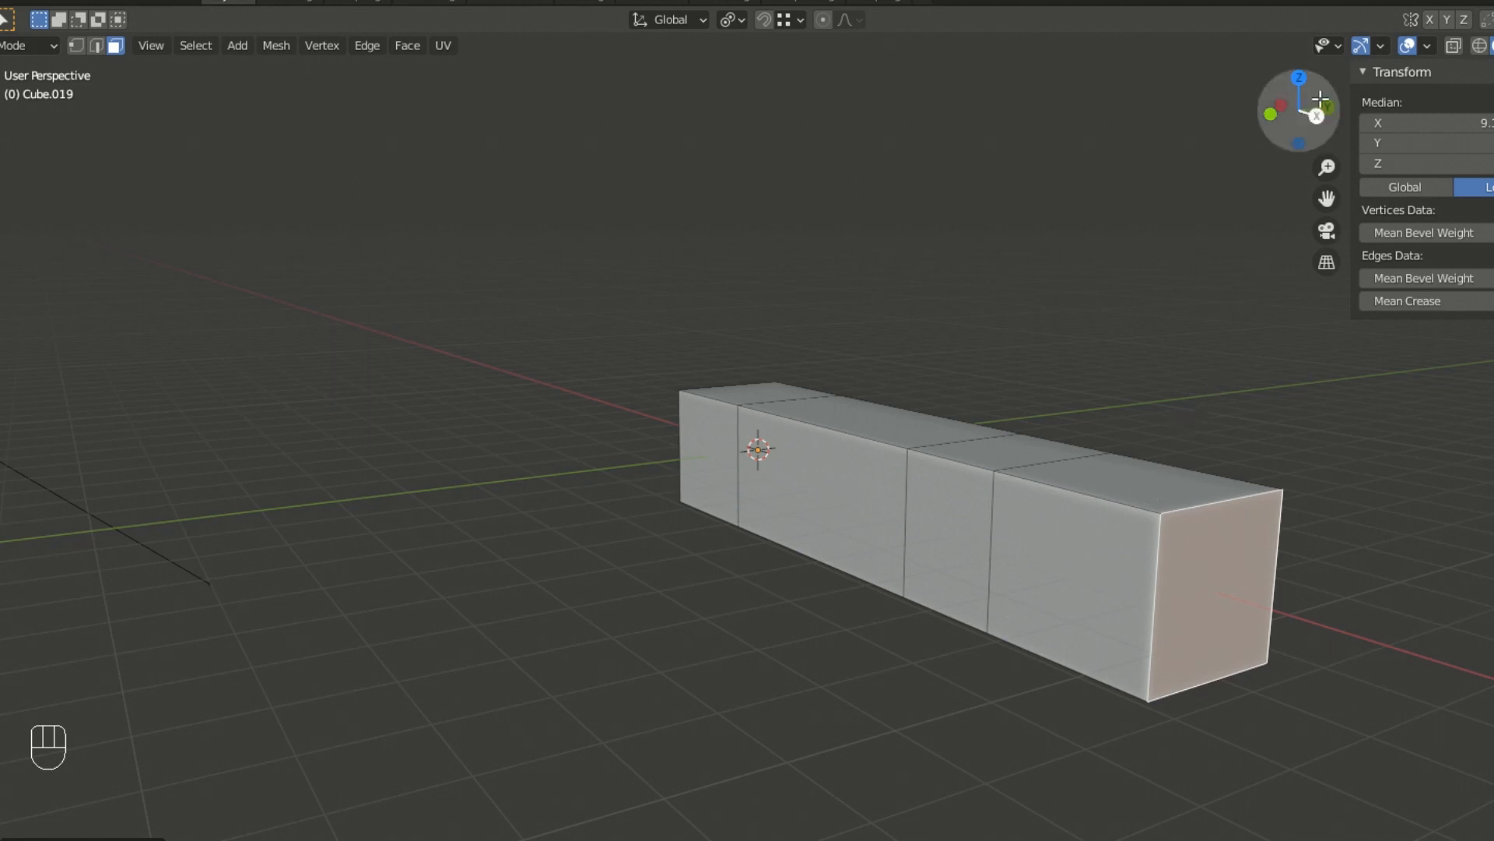
pyautogui.click(1425, 47)
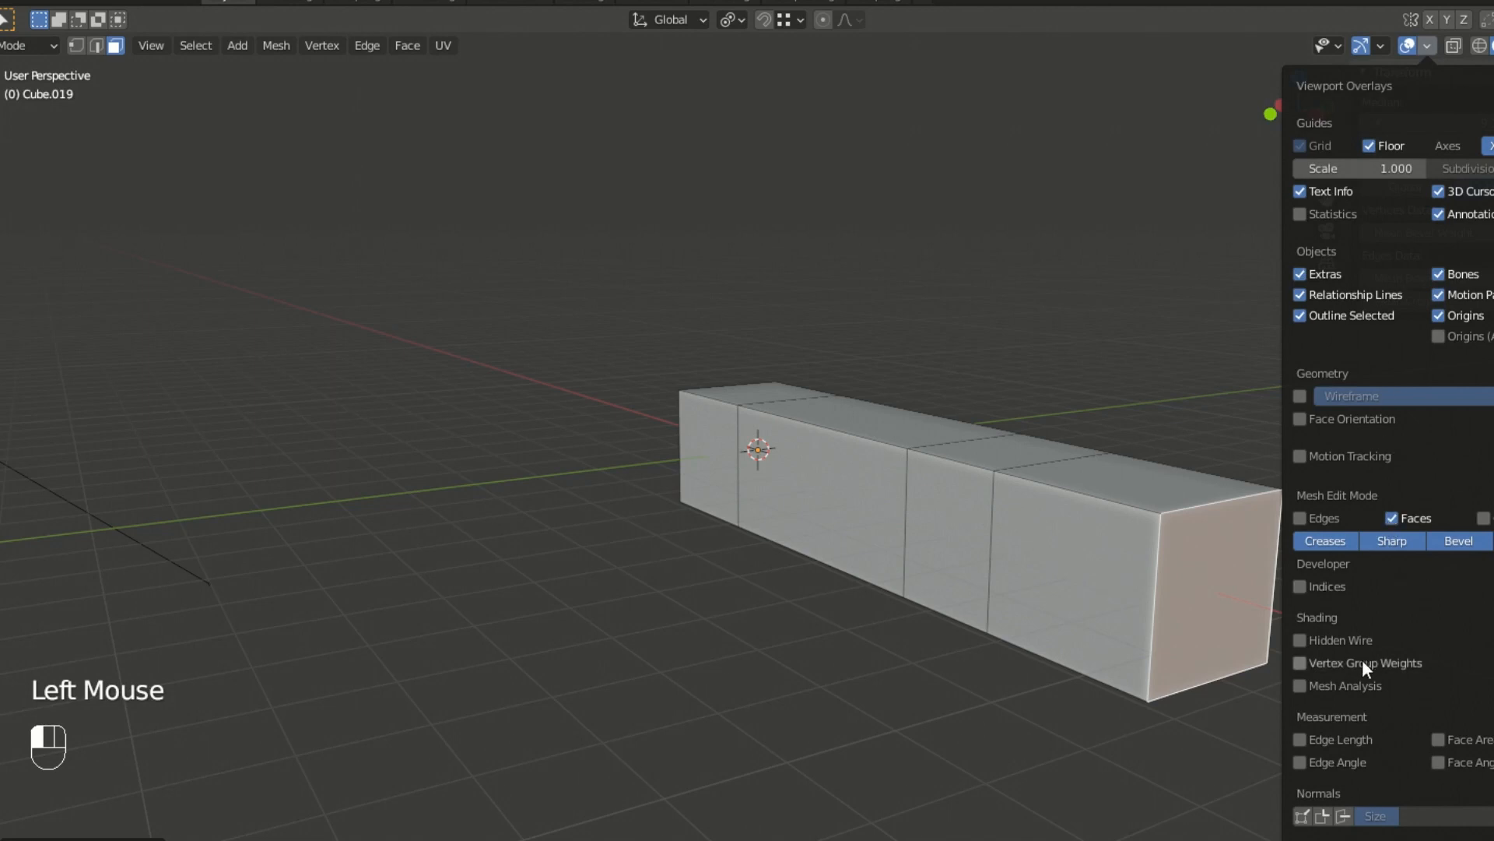
pyautogui.click(1344, 817)
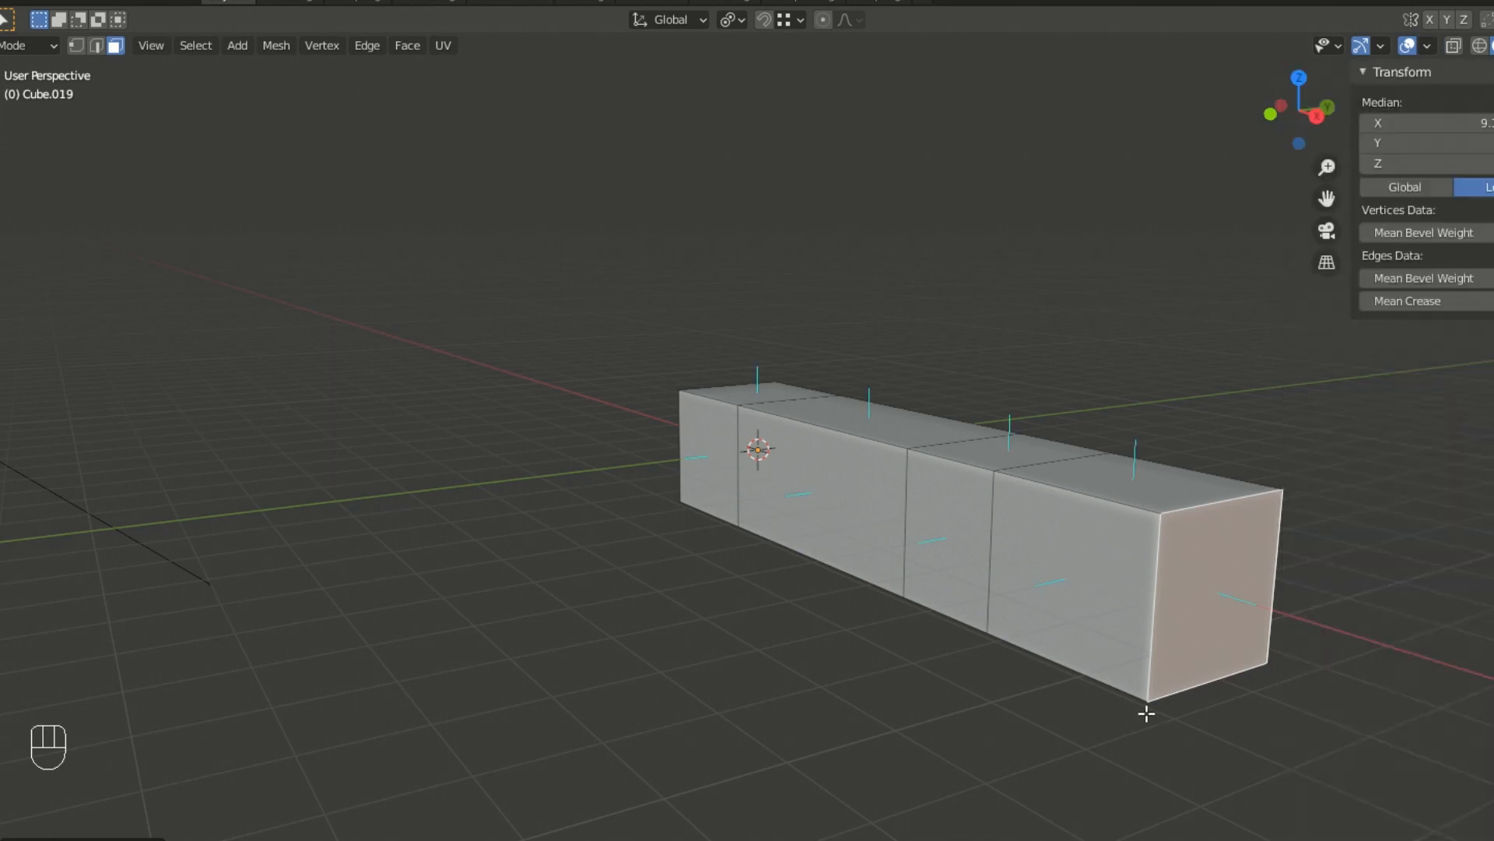
# - Examine the direction of the face normal lines along the top, side and end of the block
pyautogui.moveTo(1147, 710); pyautogui.dragTo(1128, 670, button='middle')
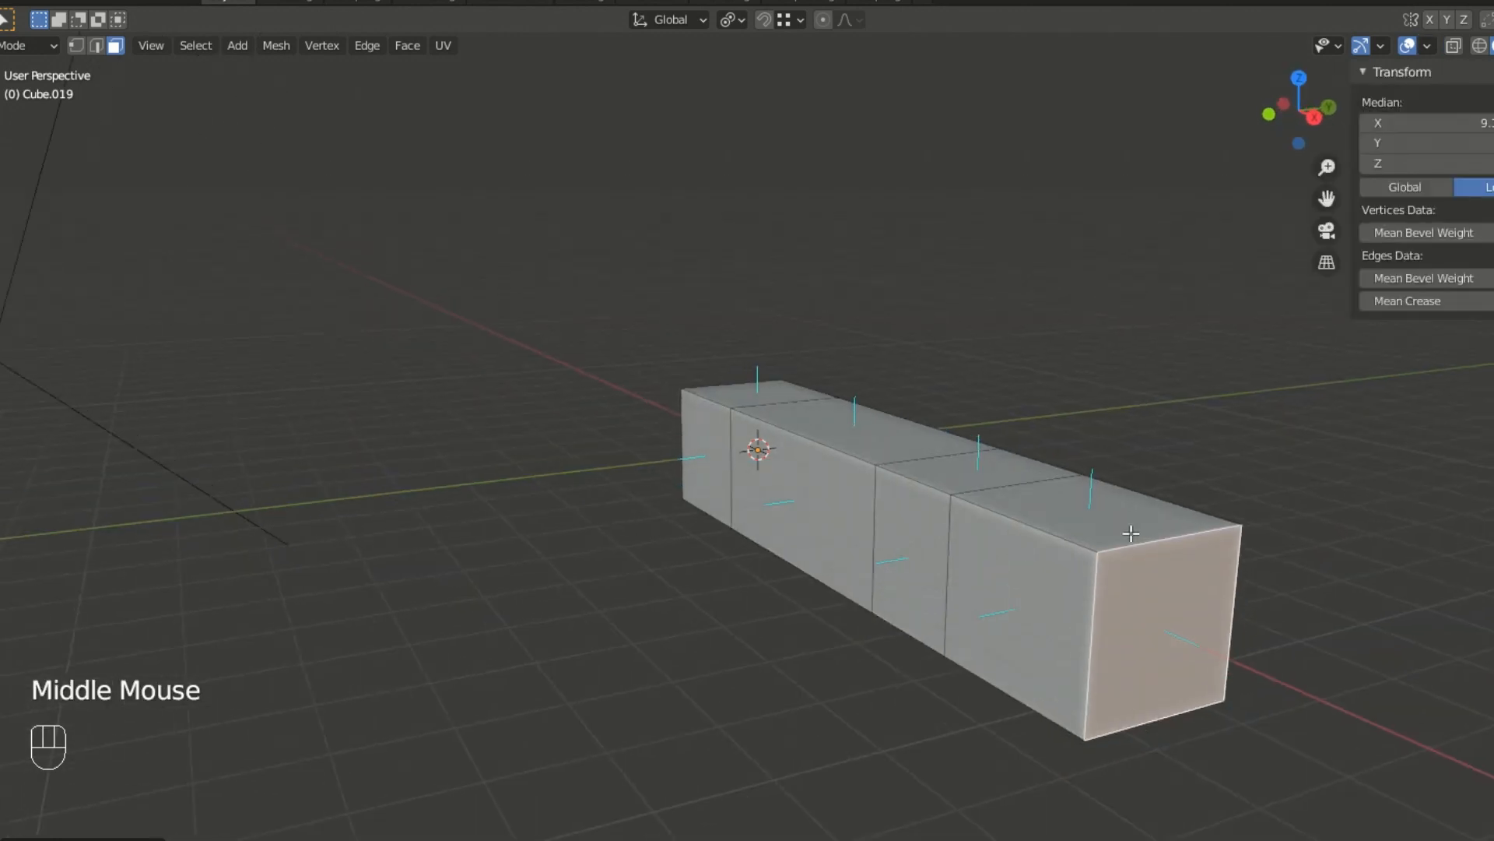
pyautogui.scroll(2, 1104, 514)
pyautogui.scroll(1, 1149, 533)
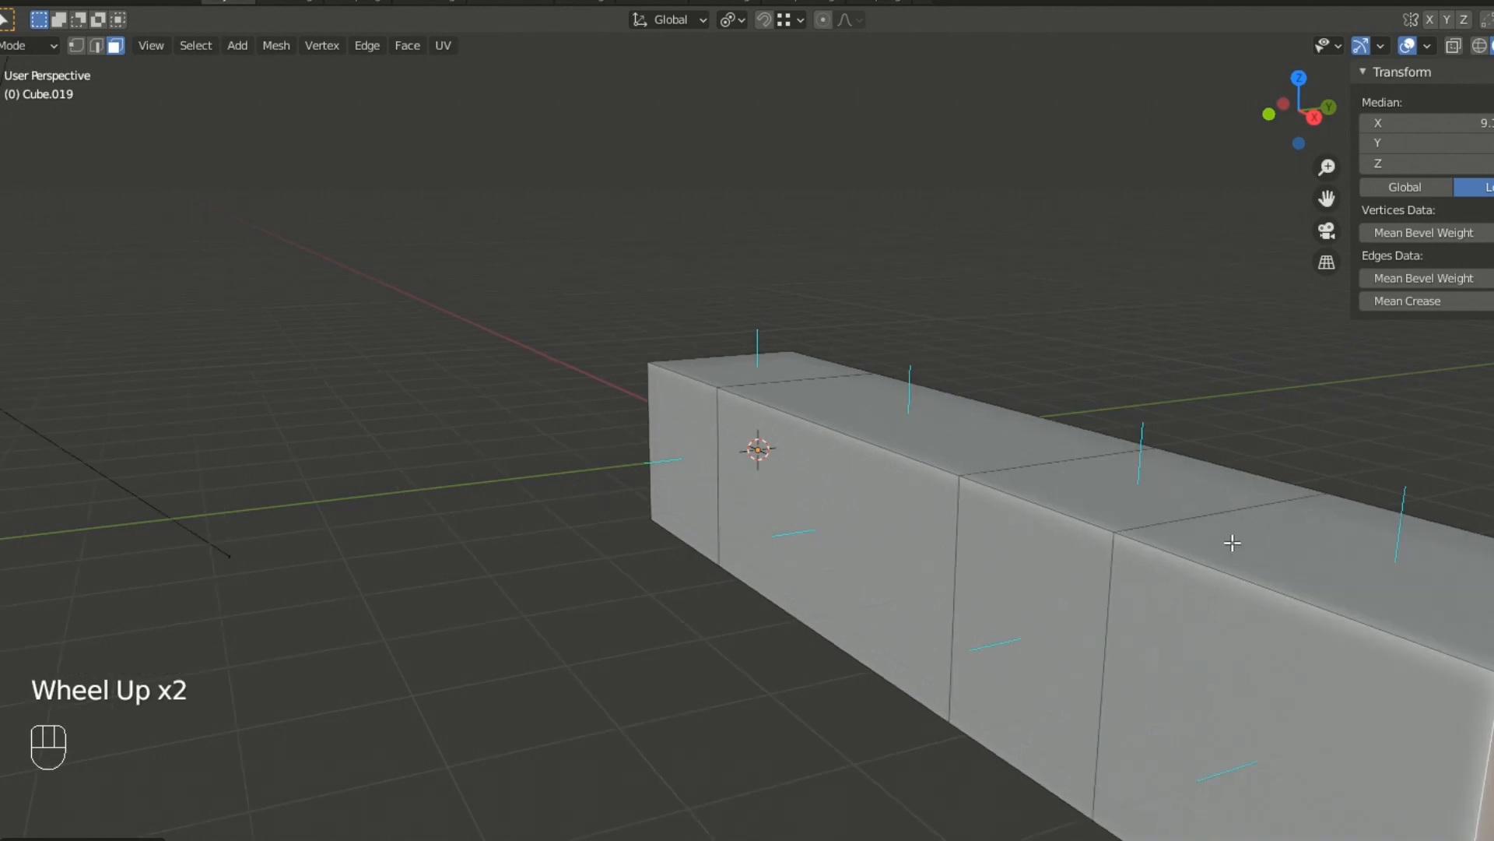
pyautogui.moveTo(1367, 567); pyautogui.dragTo(1294, 567, button='middle')
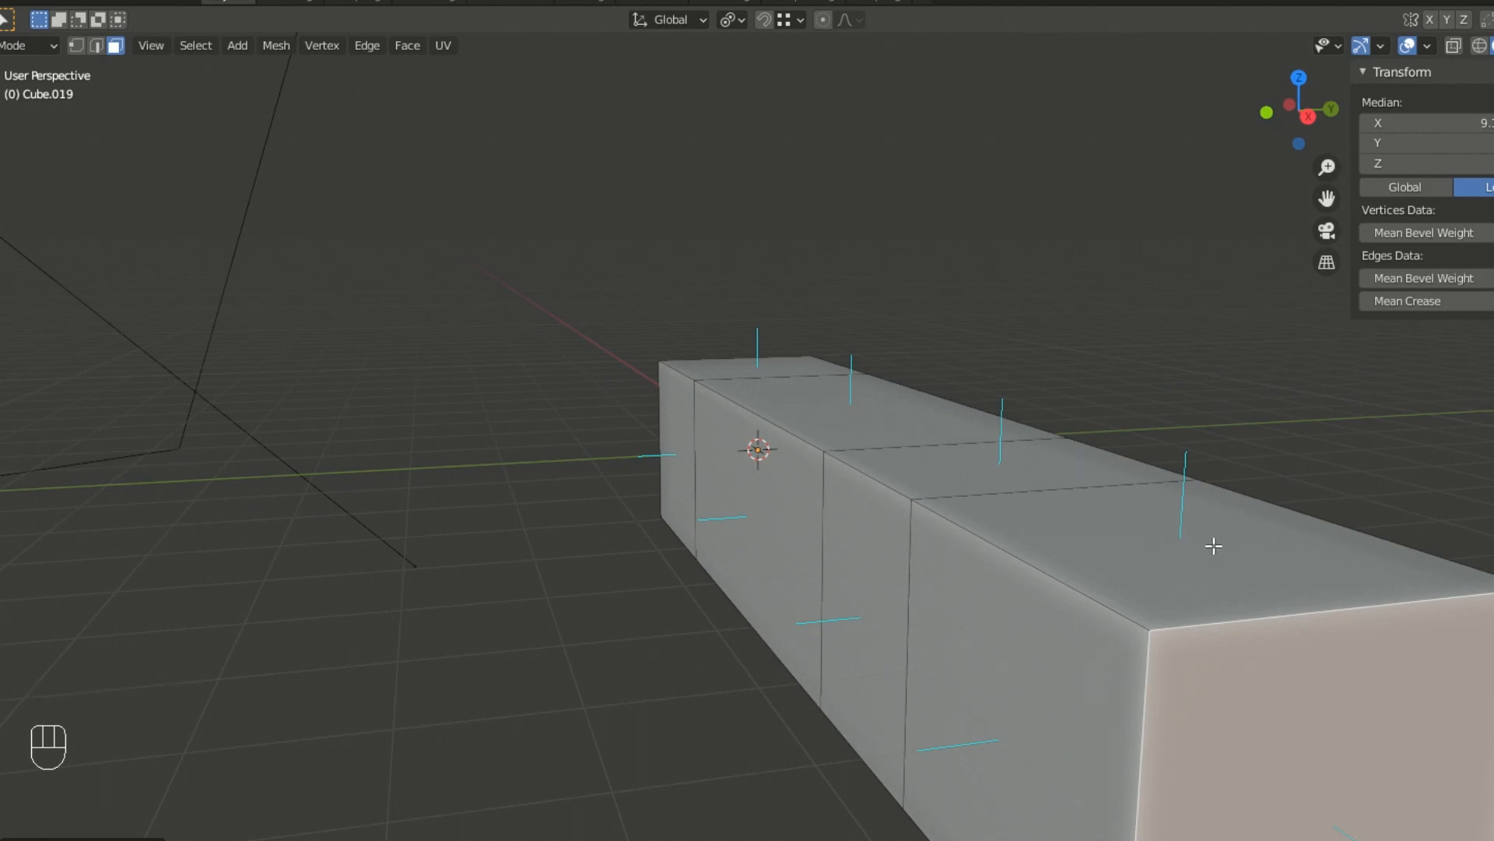
pyautogui.scroll(-2, 1159, 525)
pyautogui.moveTo(1137, 574); pyautogui.dragTo(1195, 556, button='middle')
pyautogui.scroll(1, 1245, 596)
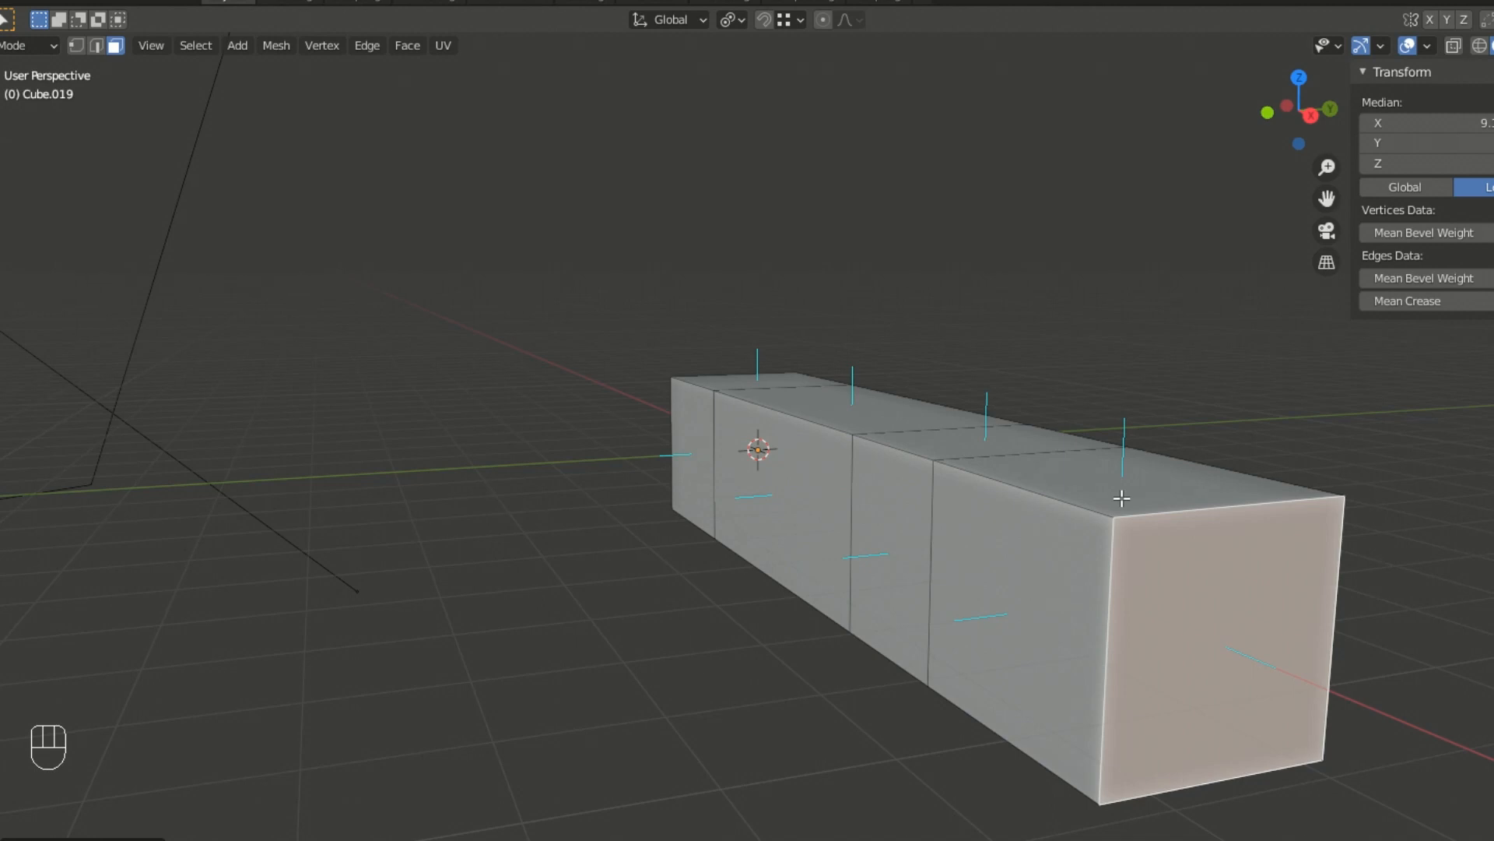
pyautogui.moveTo(1124, 473); pyautogui.dragTo(1129, 531, button='middle')
pyautogui.scroll(-1, 1054, 444)
# - Select the entire mesh and recalculate its normals to the outside
pyautogui.press('a')
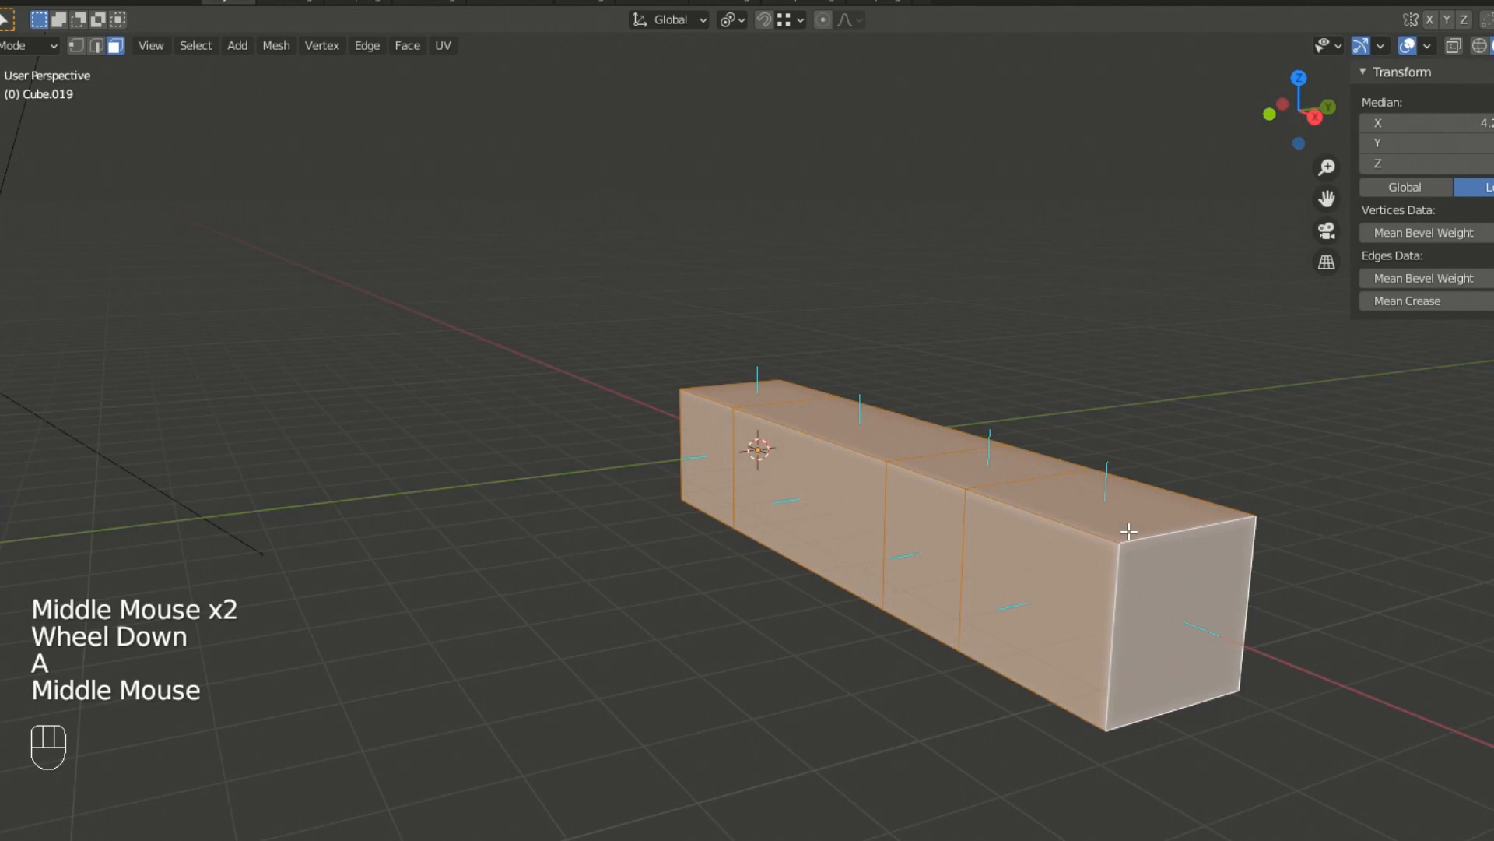
pyautogui.keyDown('shift'); pyautogui.moveTo(701, 330); pyautogui.dragTo(330, 177, button='middle'); pyautogui.keyUp('shift')
pyautogui.click(276, 45)
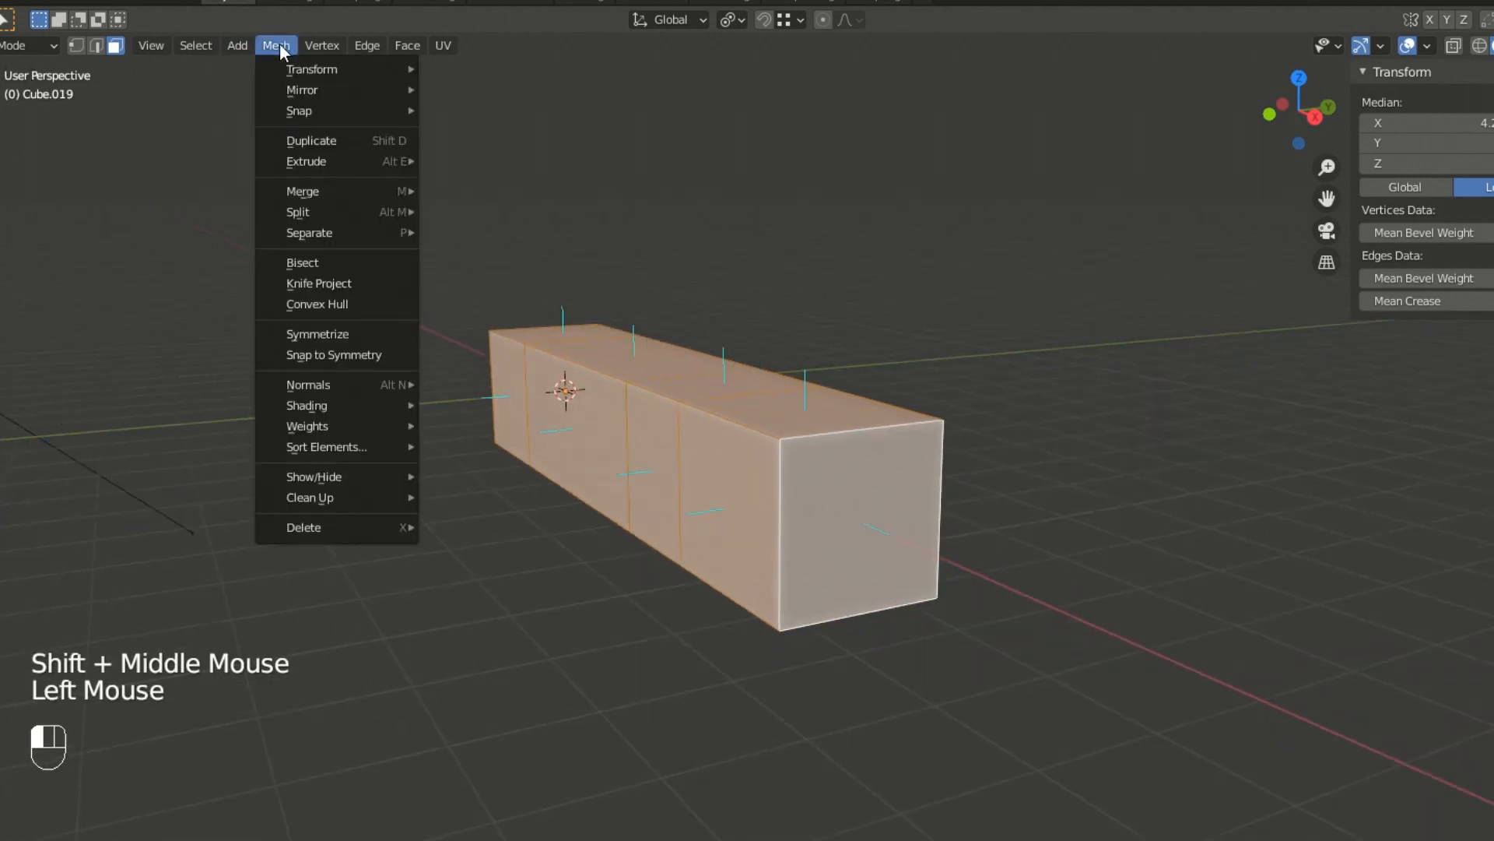
pyautogui.moveTo(367, 384)
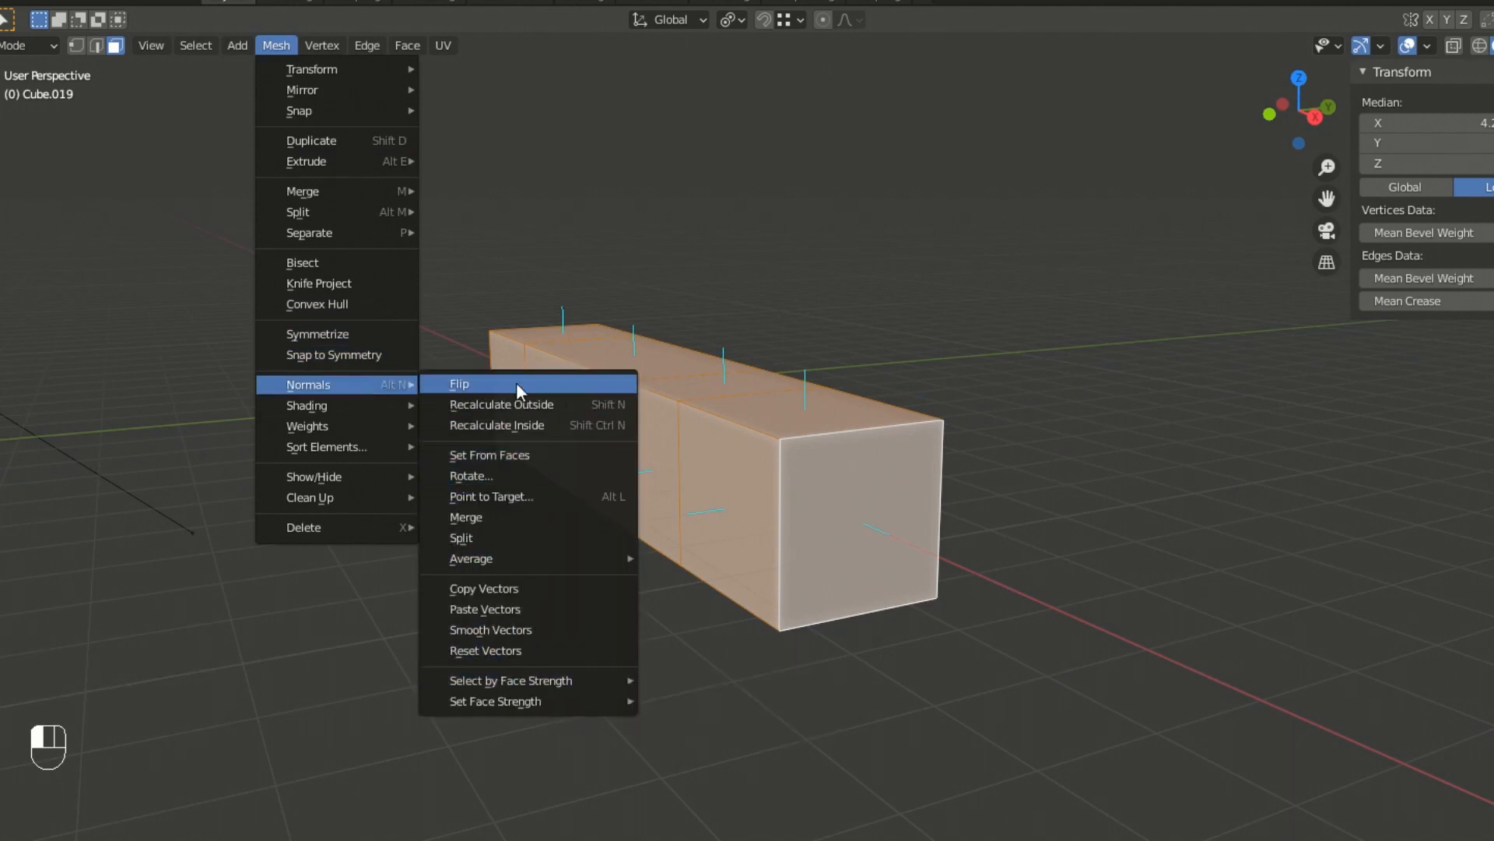
pyautogui.click(563, 400)
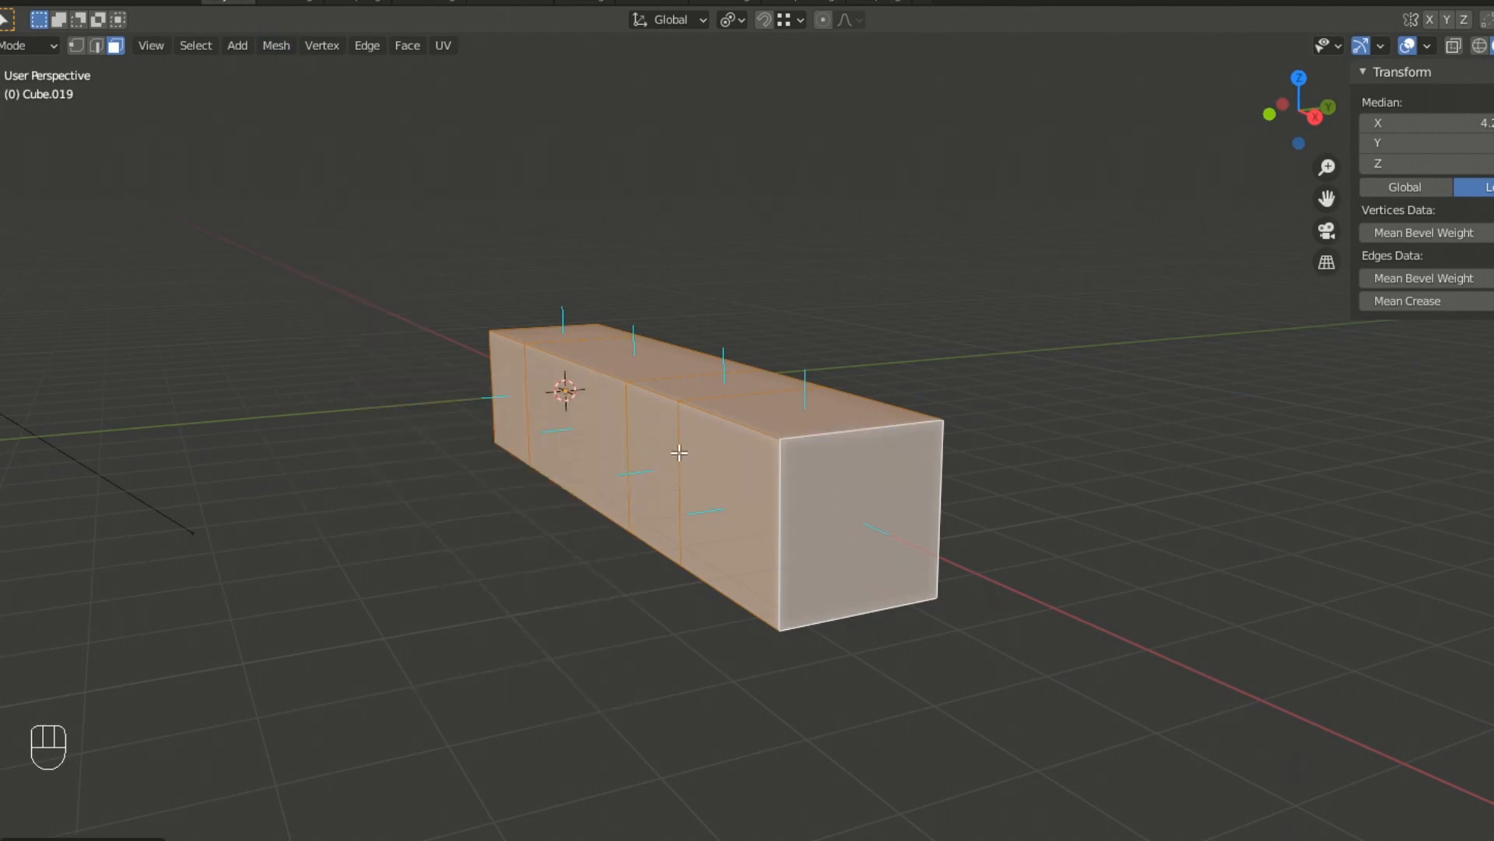
pyautogui.scroll(2, 679, 453)
pyautogui.moveTo(750, 434); pyautogui.dragTo(832, 481, button='middle')
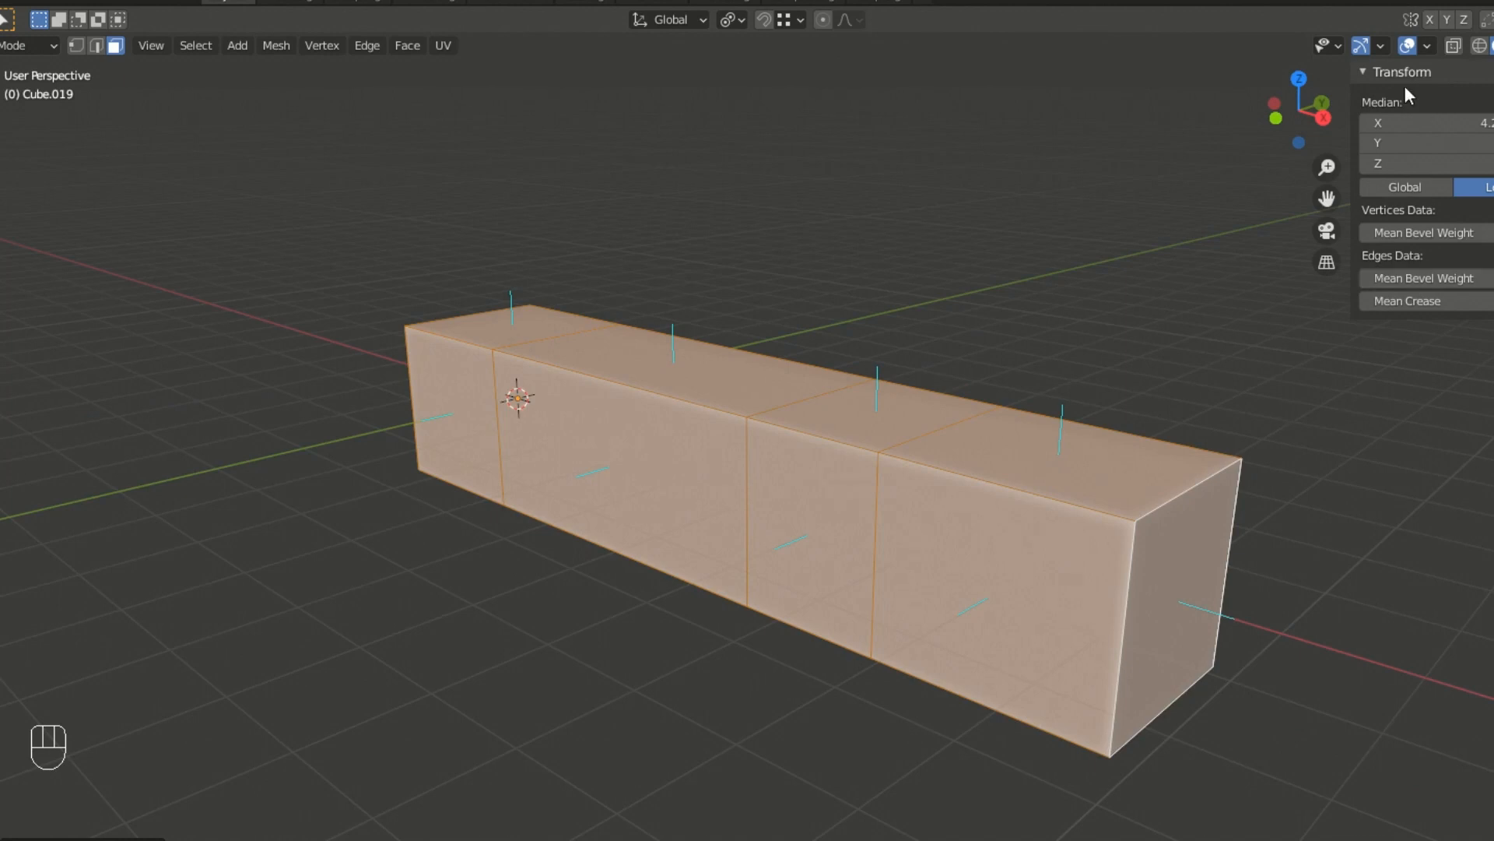
# - Turn off the face normals display in the viewport overlays
pyautogui.click(1428, 45)
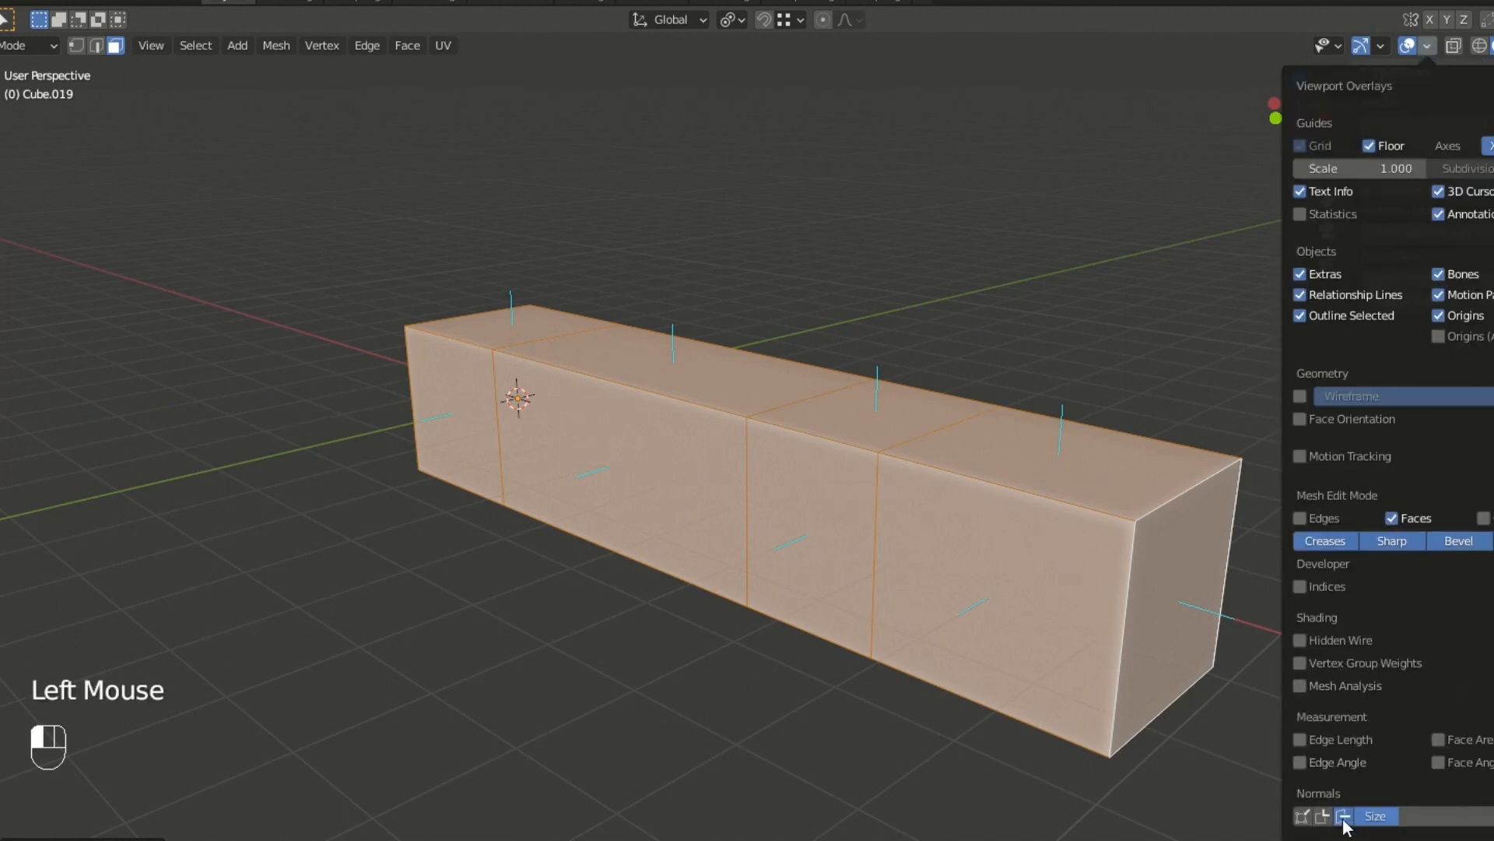
pyautogui.scroll(-1, 1043, 458)
pyautogui.moveTo(1000, 505); pyautogui.dragTo(926, 520, button='middle')
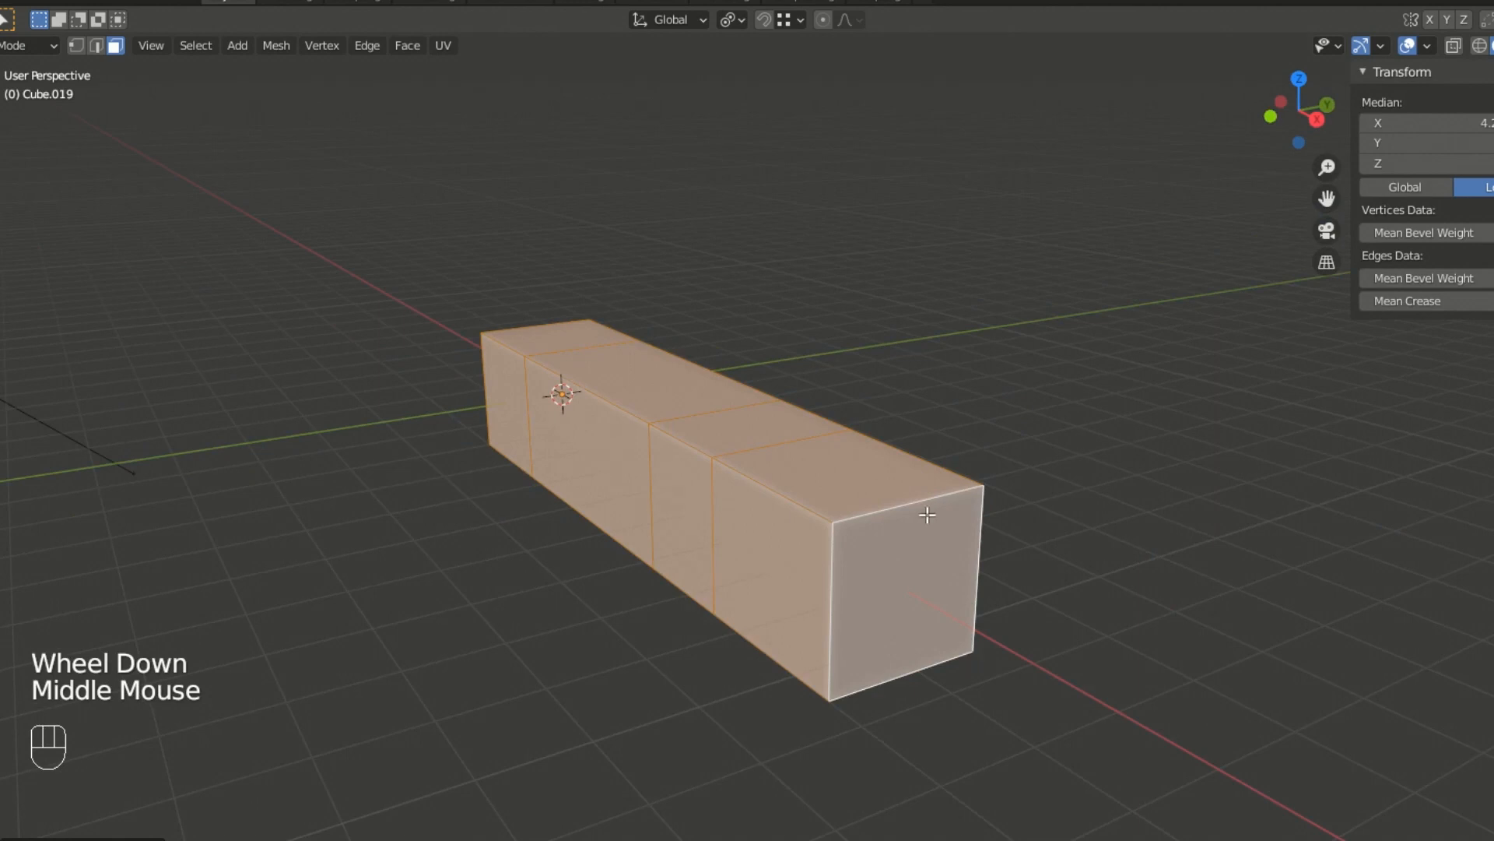
# - Extrude the top face of the block's end segment upward twice, making a tall column with a shorter section on top, reaching about 6 on Z
pyautogui.click(835, 481)
pyautogui.scroll(-1, 856, 479)
pyautogui.press('e')
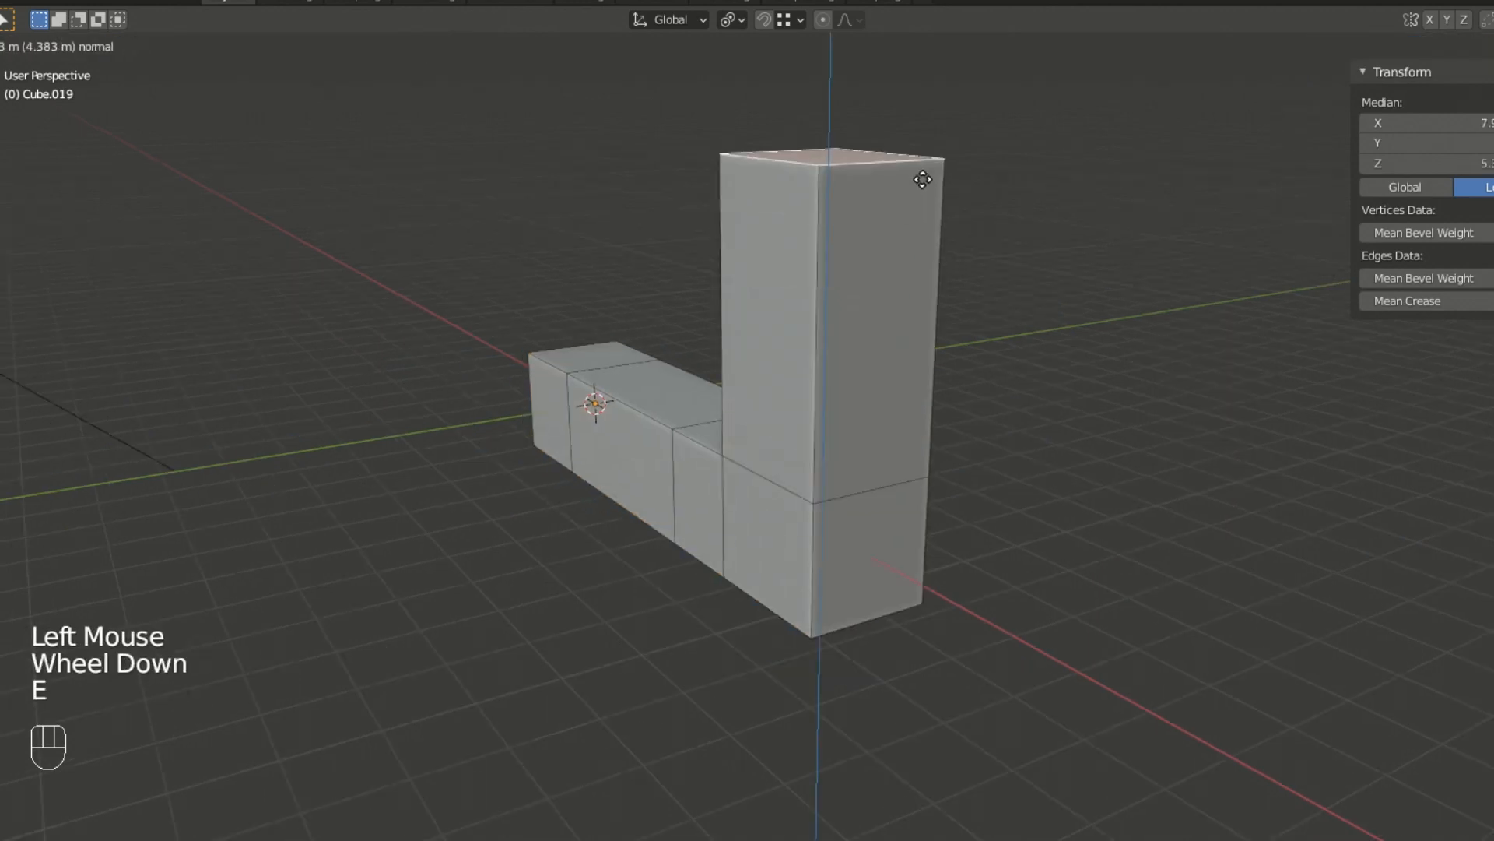
pyautogui.moveTo(833, 260); pyautogui.dragTo(831, 513, button='middle')
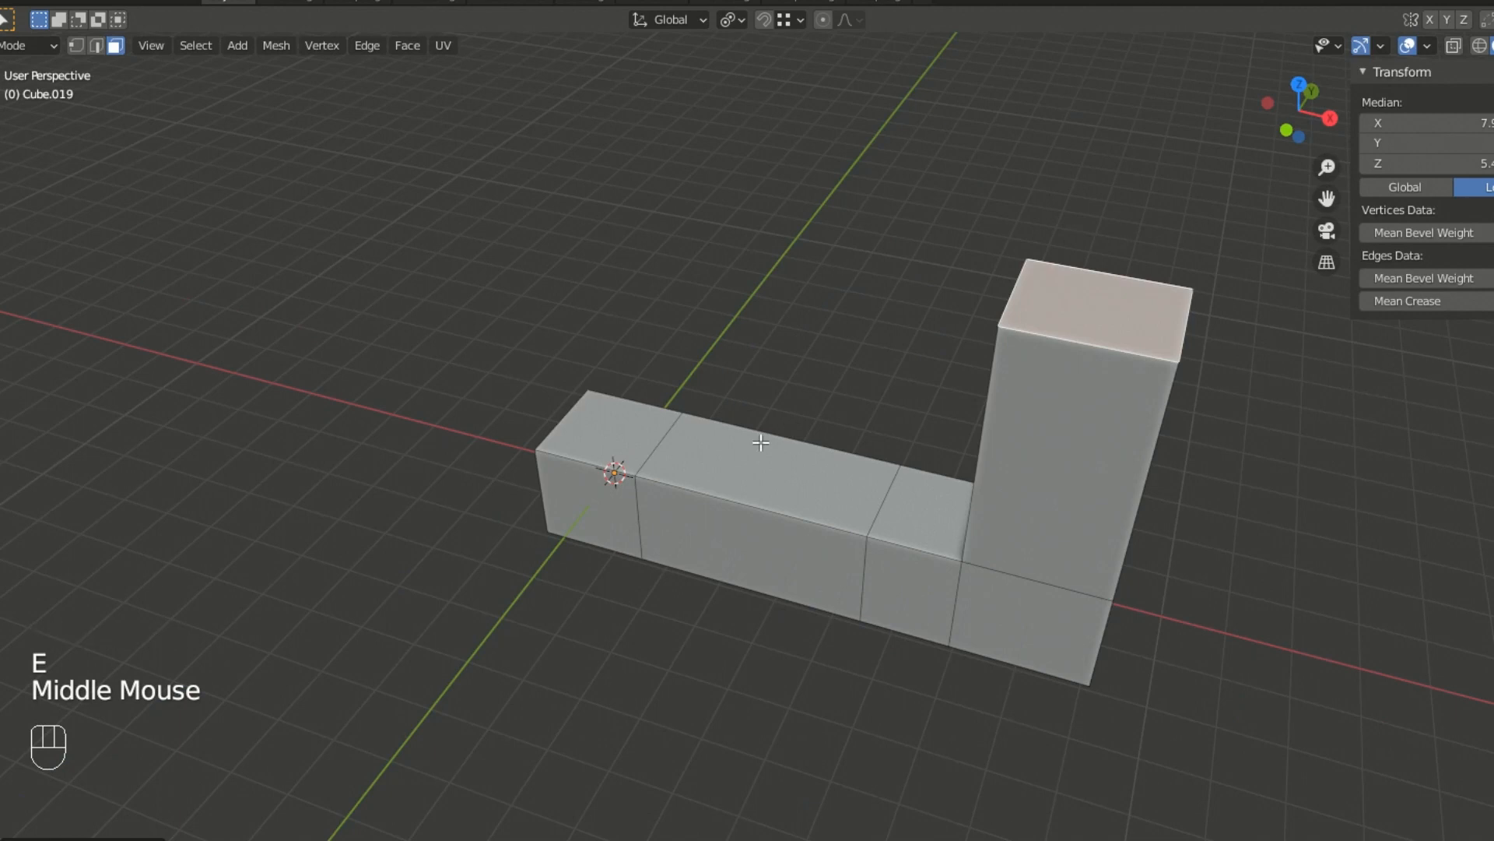
pyautogui.press('e')
pyautogui.click(1096, 333)
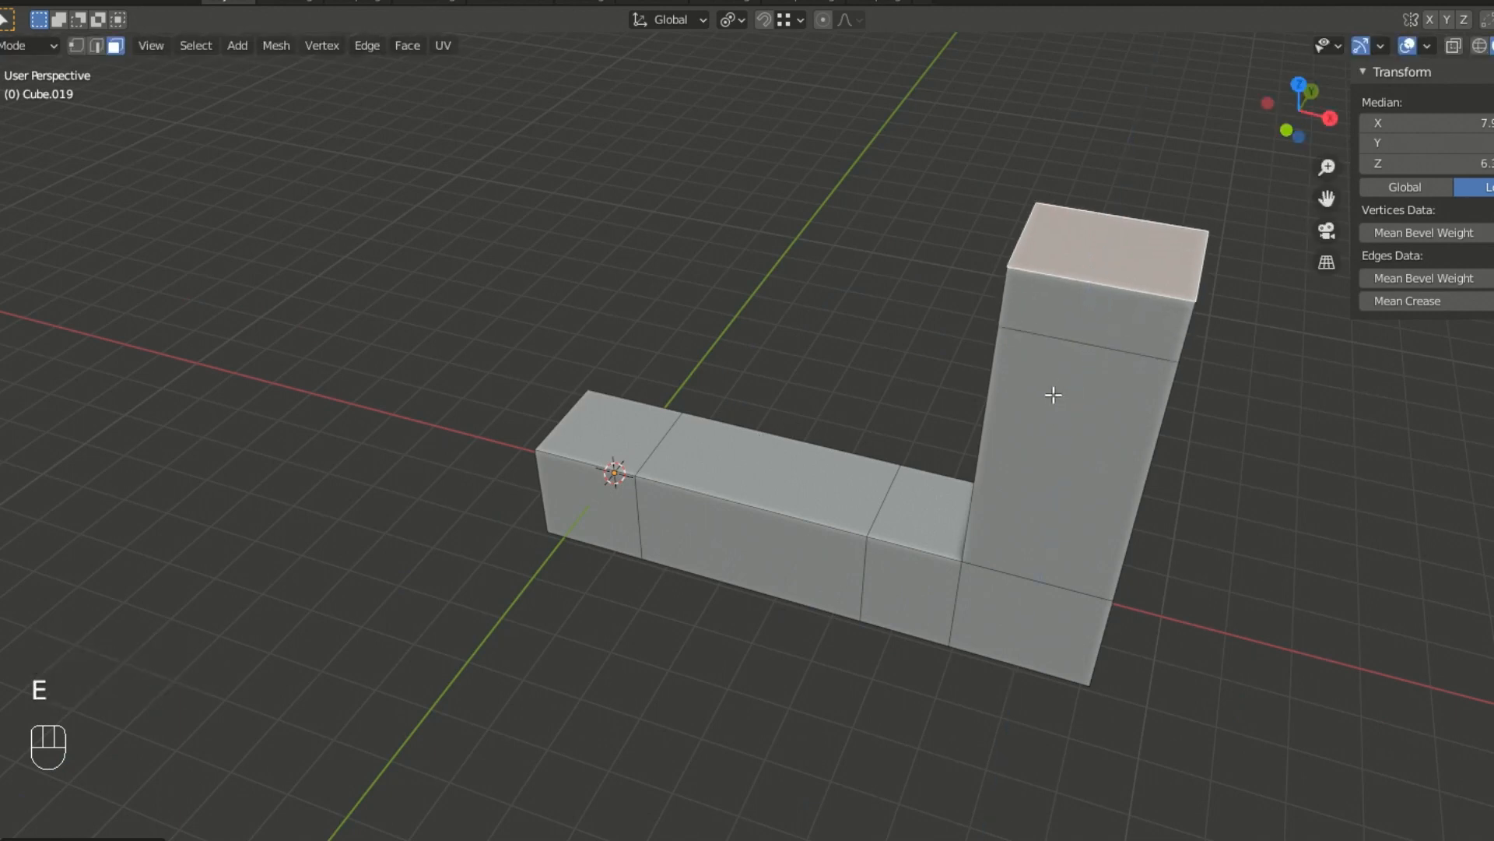
# - Extrude the outer face of the column's top section along X to about 11, forming an overhanging arm
pyautogui.moveTo(994, 374); pyautogui.dragTo(877, 364, button='middle')
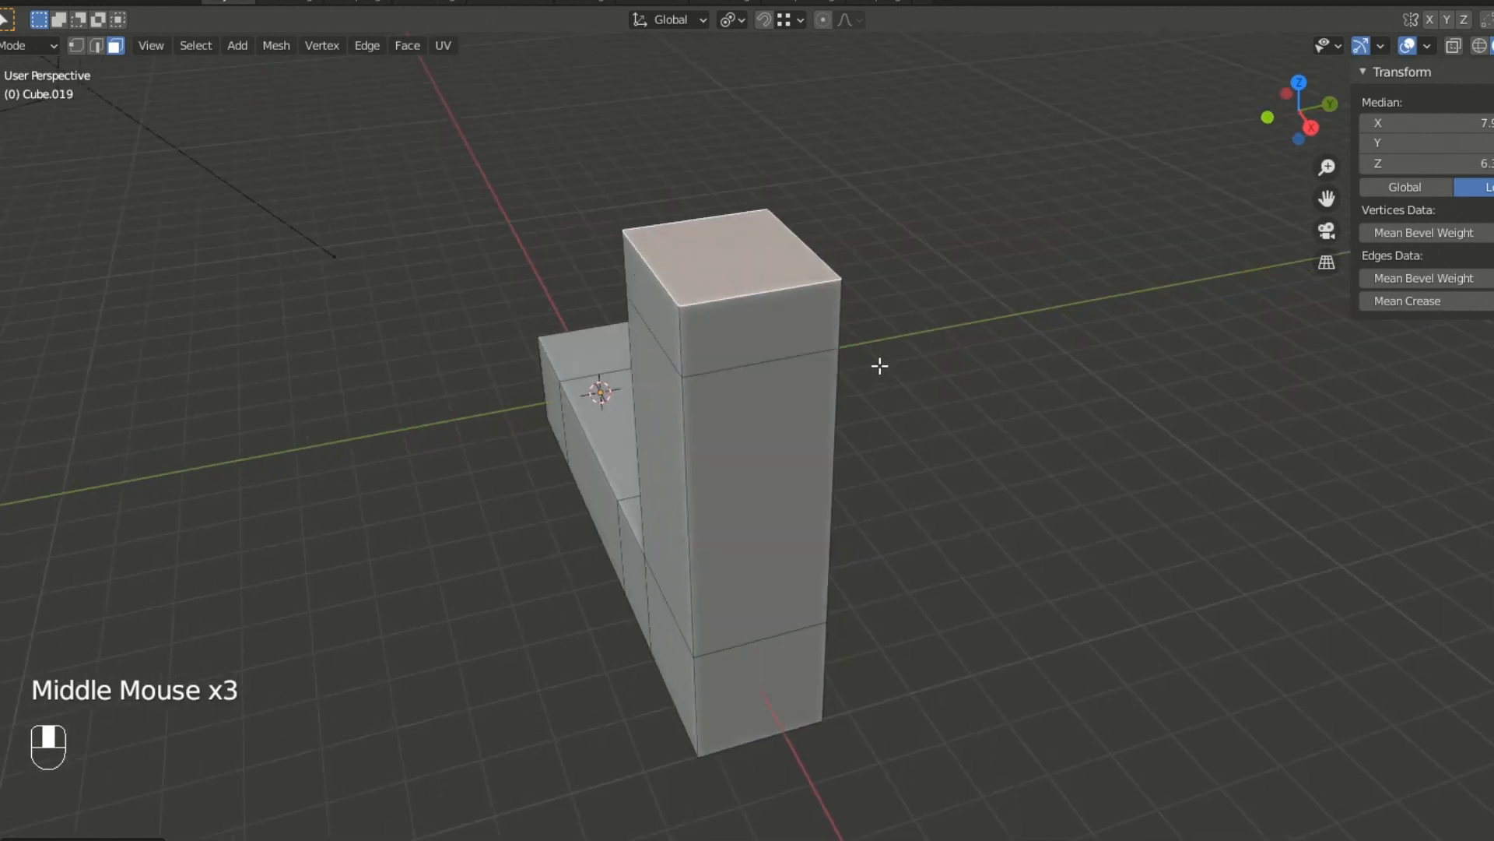
pyautogui.middleClick(760, 374)
pyautogui.moveTo(760, 373); pyautogui.dragTo(869, 398, button='middle')
pyautogui.moveTo(1034, 387); pyautogui.dragTo(1054, 357, button='middle')
pyautogui.moveTo(1166, 366); pyautogui.dragTo(1013, 381, button='middle')
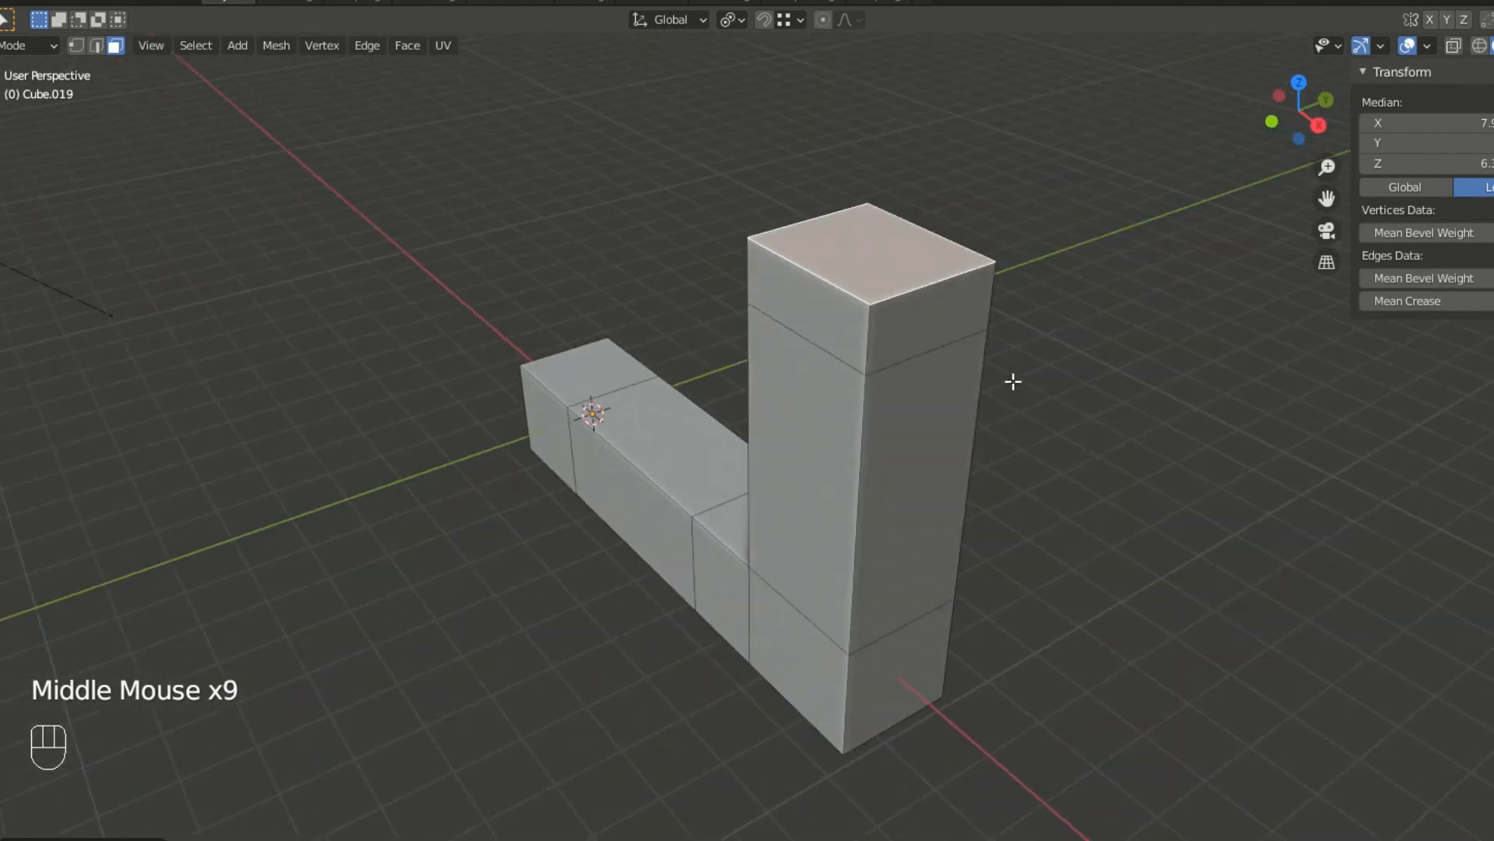
pyautogui.middleClick(941, 380)
pyautogui.scroll(-2, 893, 341)
pyautogui.scroll(3, 903, 370)
pyautogui.scroll(-2, 894, 400)
pyautogui.click(882, 355)
pyautogui.press('e')
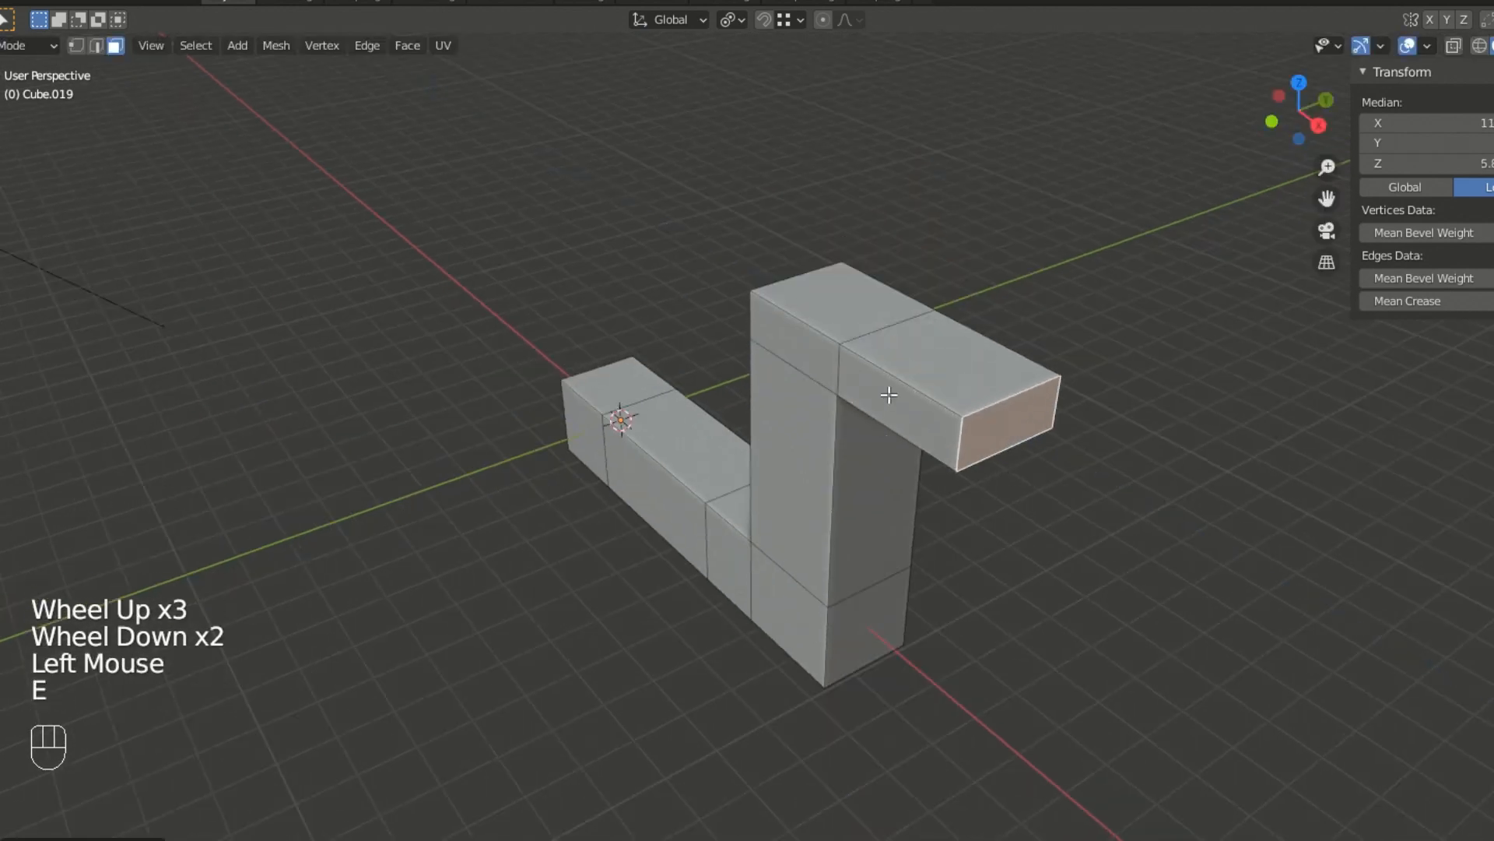
# - Try extruding the arm's end face and adjoining side face together as one region, and undo it
pyautogui.click(992, 438)
pyautogui.keyDown('shift'); pyautogui.click(1004, 439); pyautogui.keyUp('shift')
pyautogui.press('e')
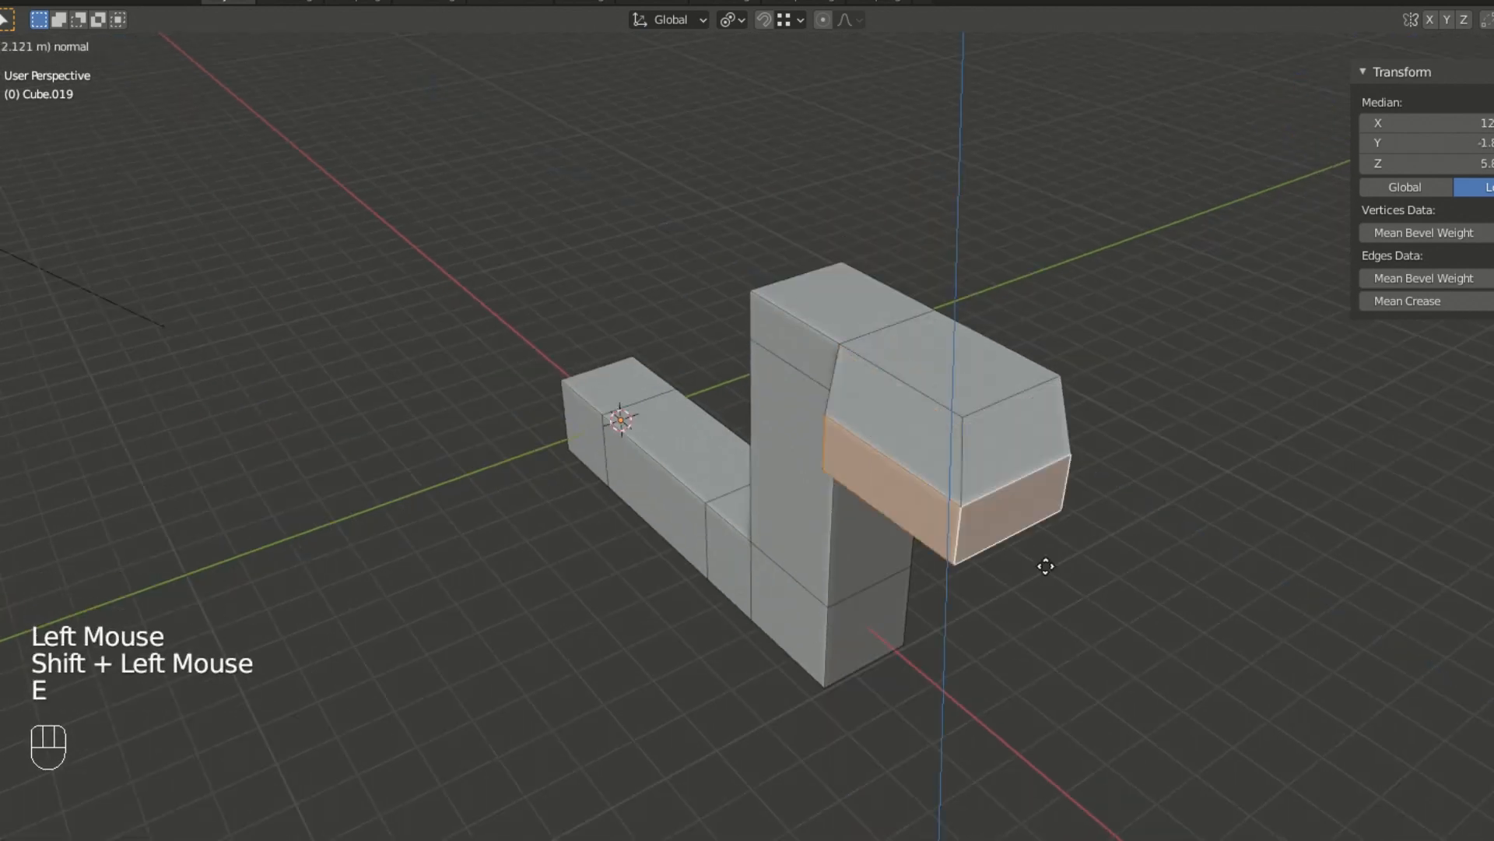
pyautogui.click(1047, 652)
pyautogui.moveTo(1047, 653); pyautogui.dragTo(957, 647, button='middle')
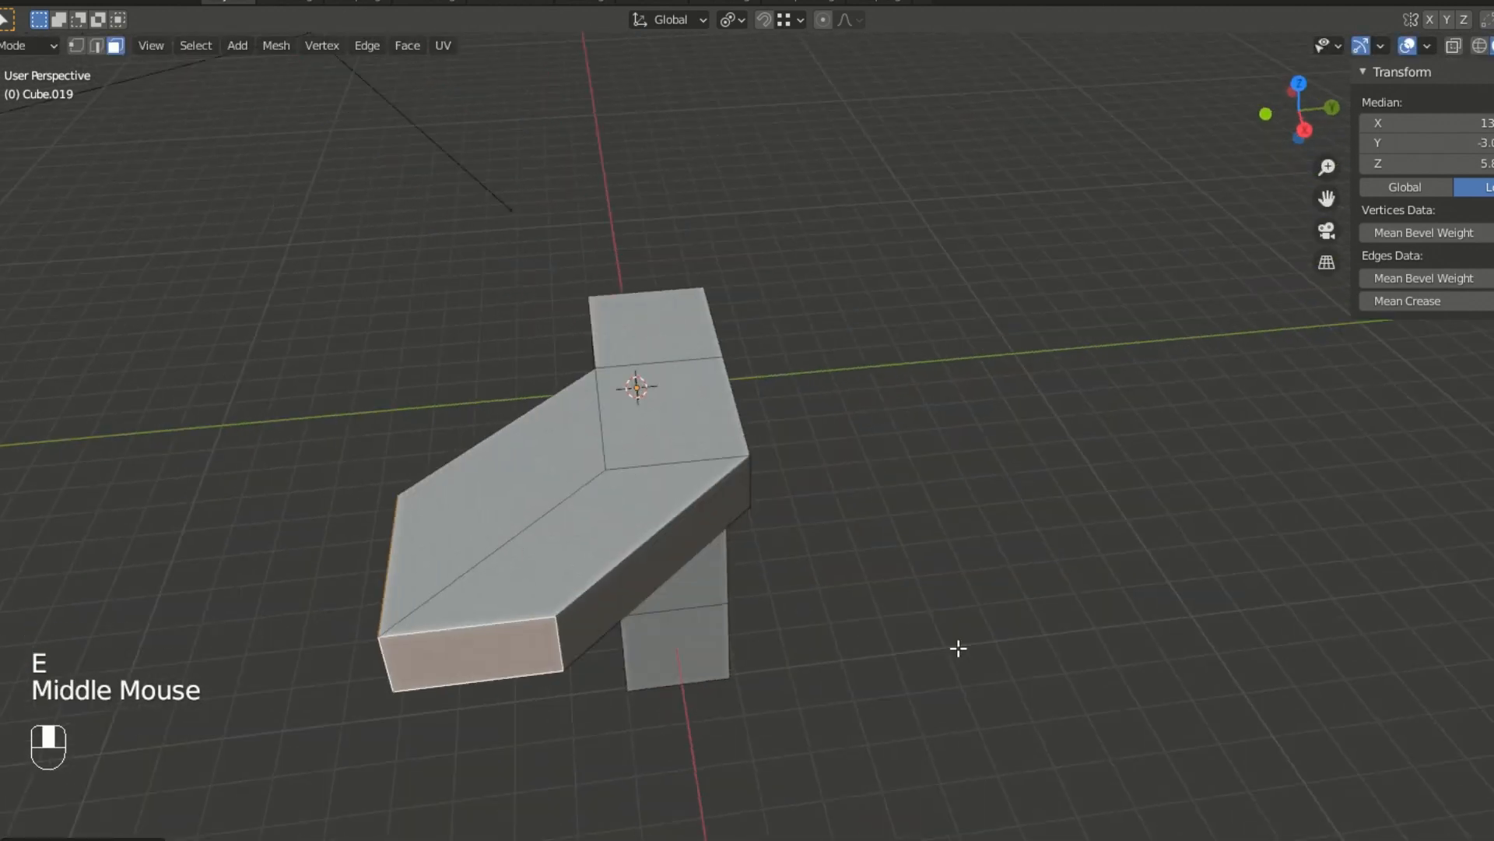
pyautogui.moveTo(806, 590); pyautogui.dragTo(884, 498, button='middle')
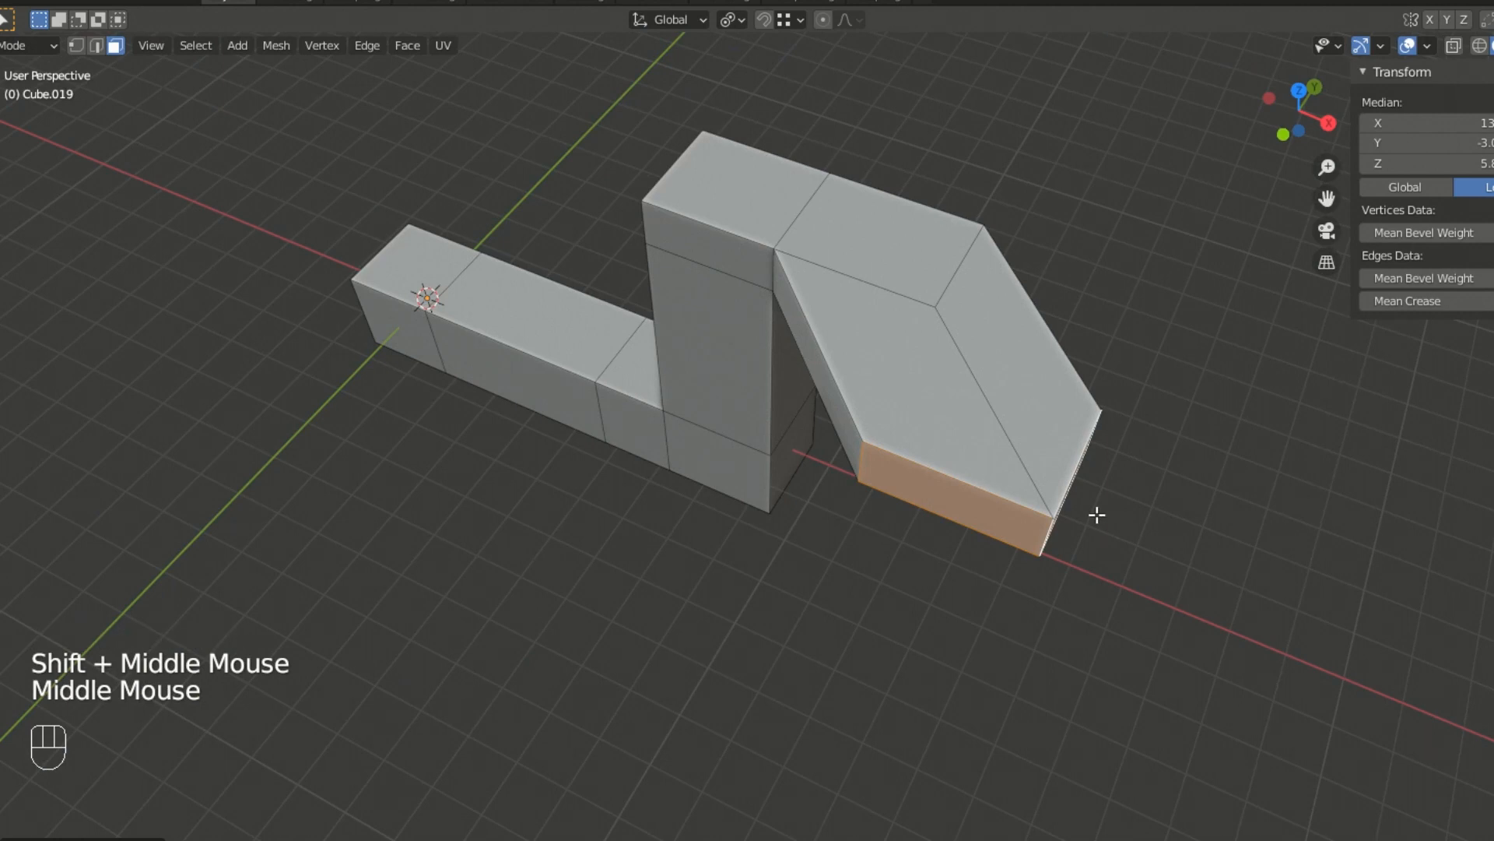
pyautogui.moveTo(1094, 513); pyautogui.dragTo(1052, 525, button='middle')
pyautogui.scroll(1, 914, 610)
pyautogui.moveTo(913, 600); pyautogui.dragTo(911, 554, button='middle')
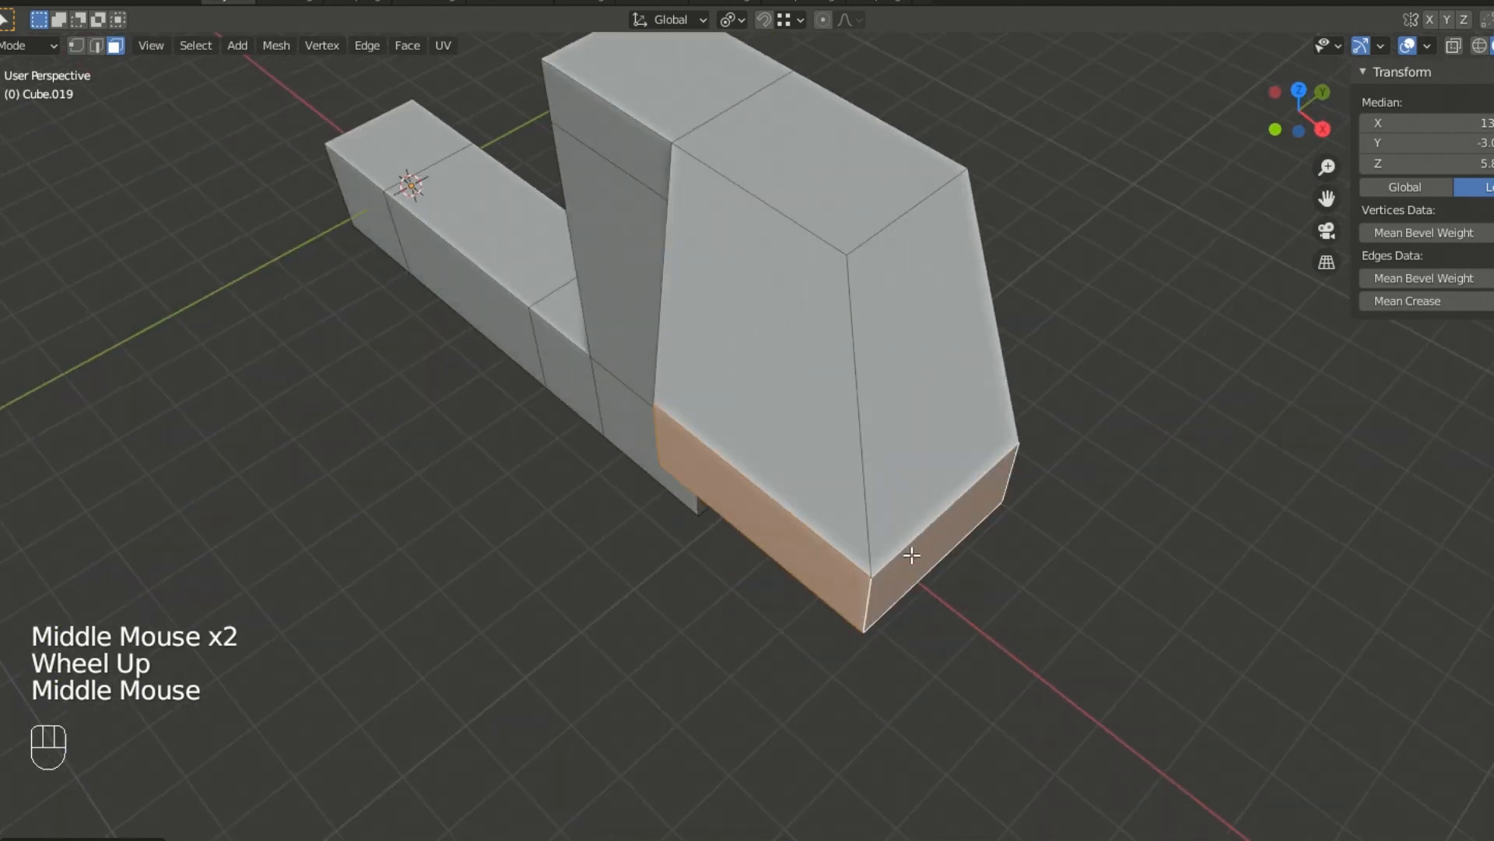
pyautogui.hotkey('ctrl', 'z')
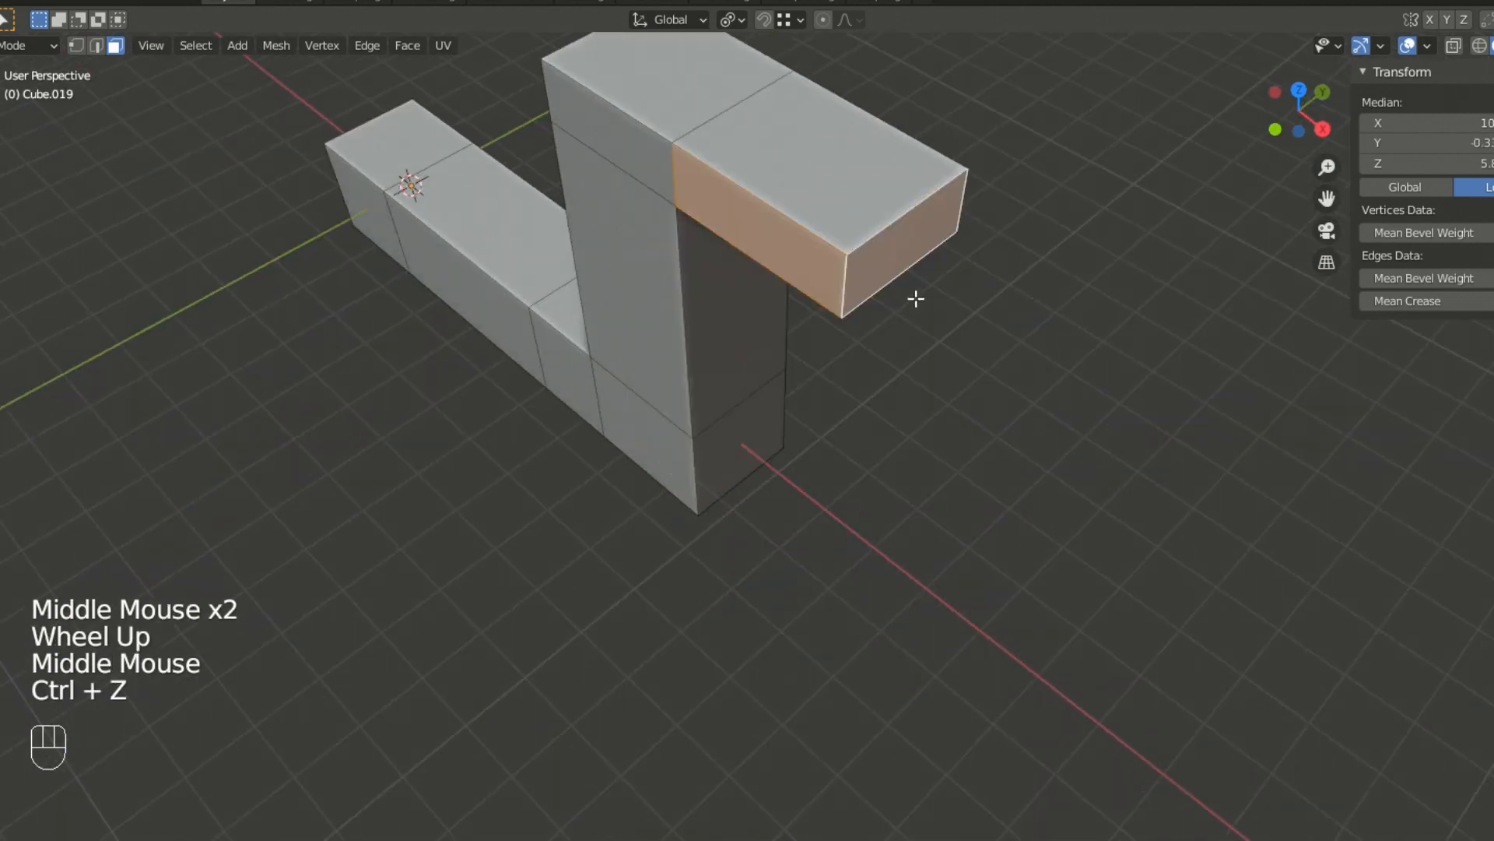
# - Reselect the arm's end and side faces, try a regular extrusion of about 2 m, and cancel it
pyautogui.click(957, 297)
pyautogui.click(907, 237)
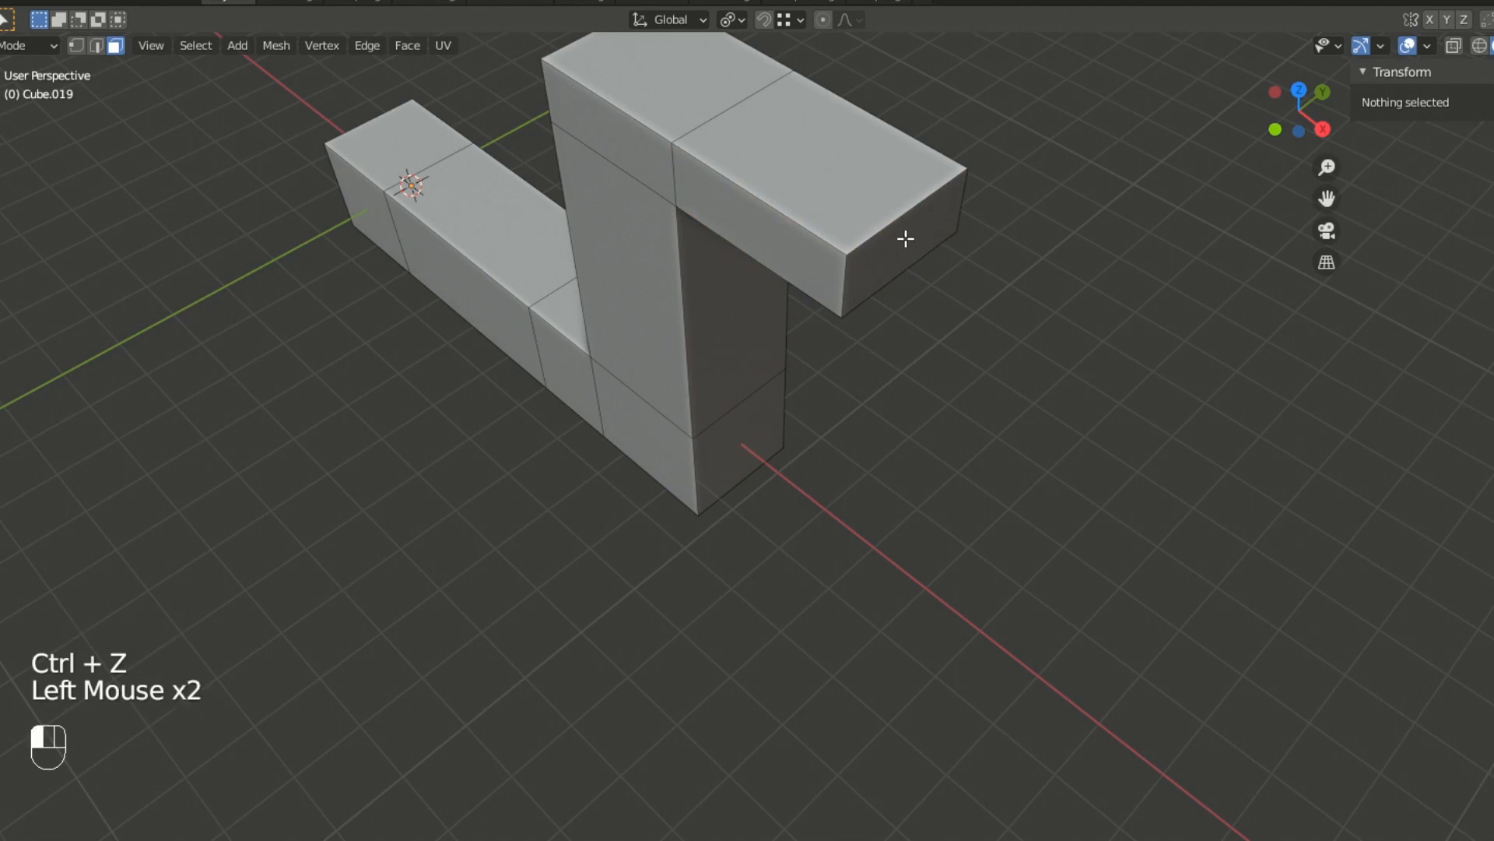
pyautogui.keyDown('shift'); pyautogui.click(791, 237); pyautogui.keyUp('shift')
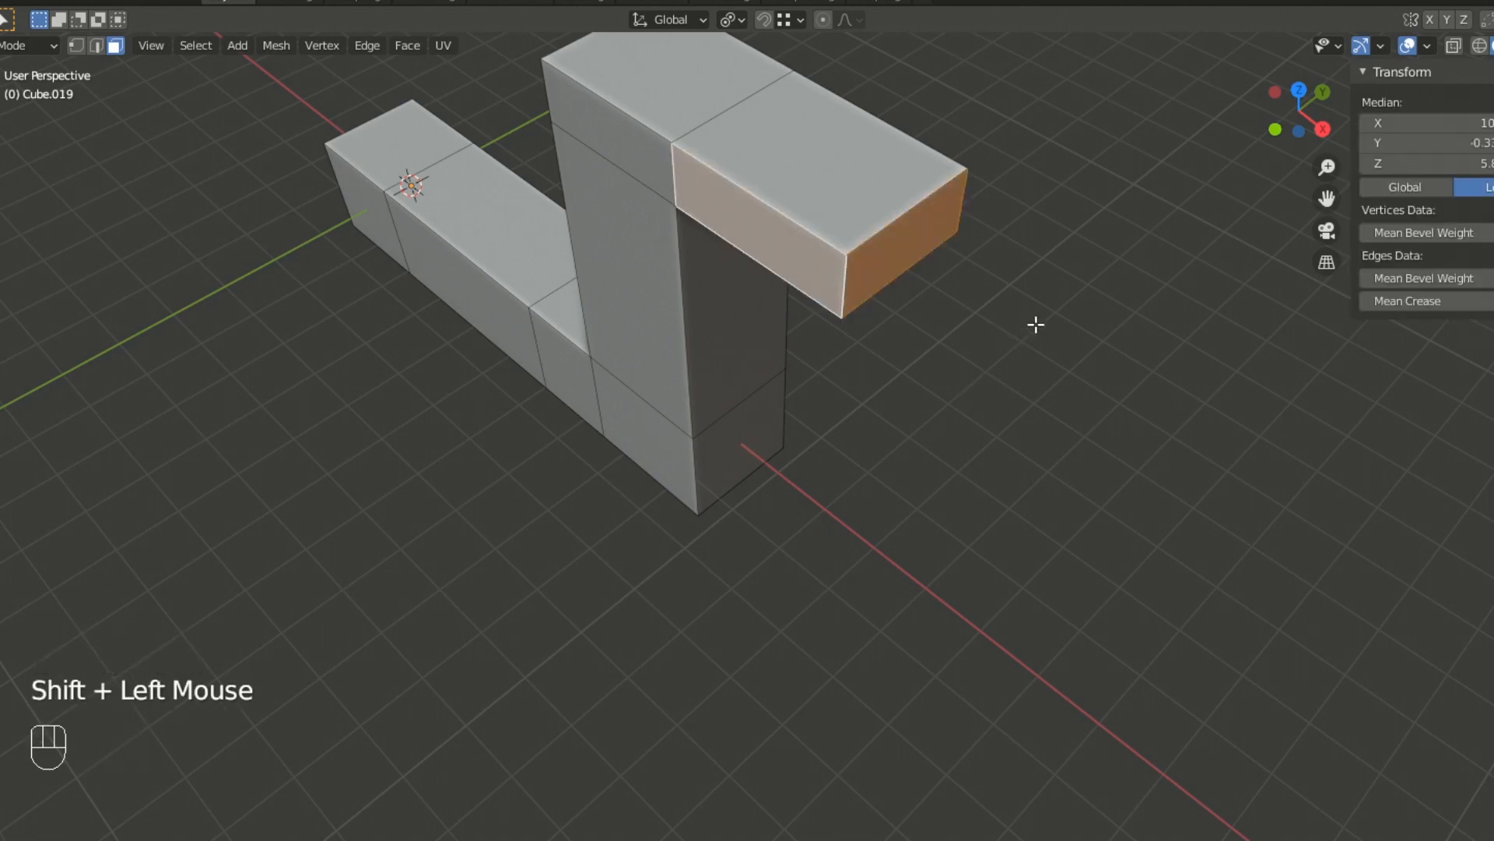
pyautogui.press('e')
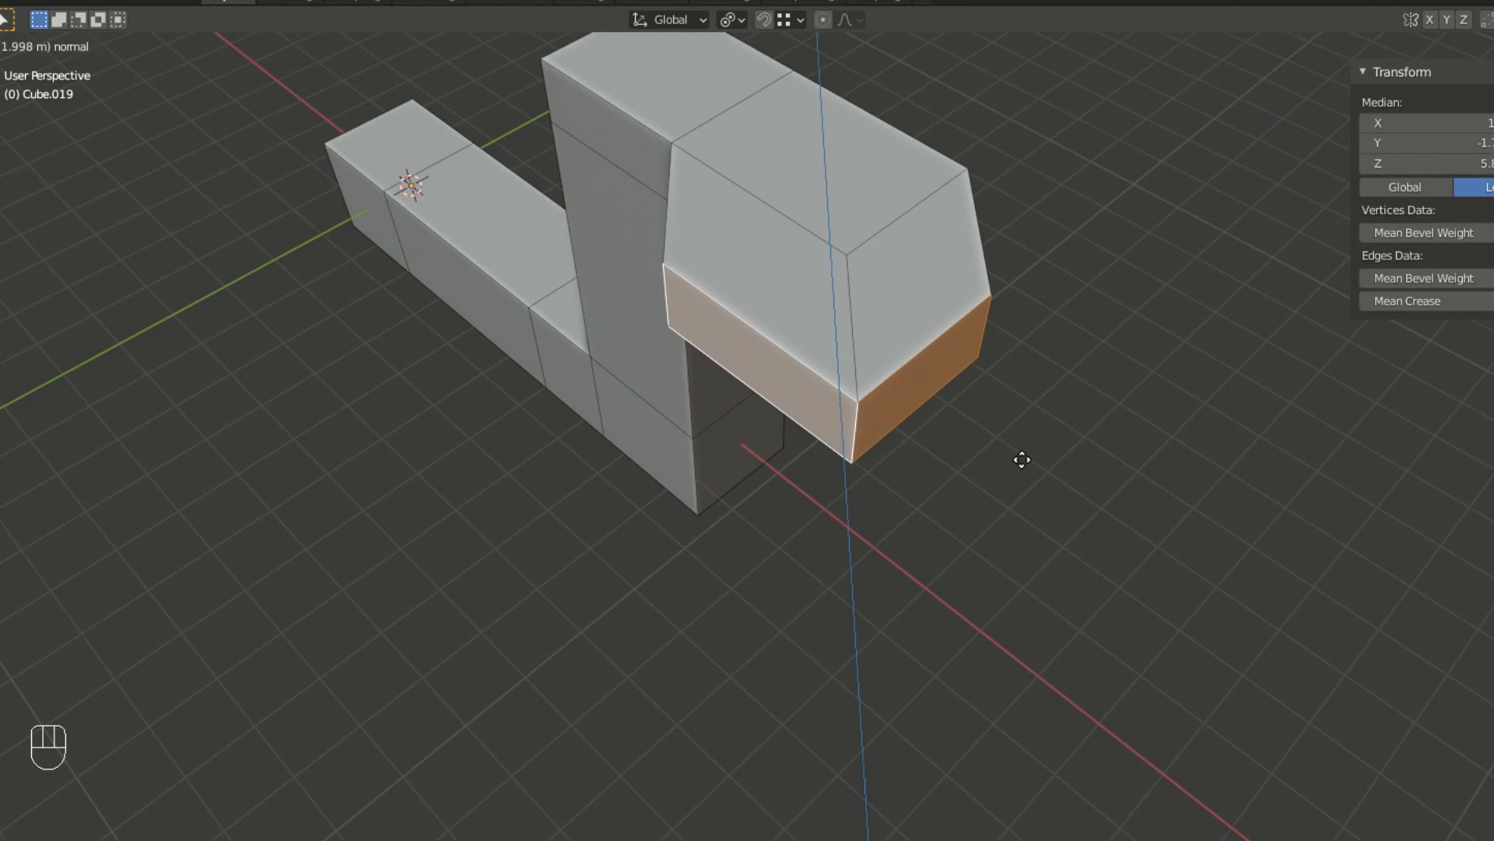
pyautogui.rightClick(977, 441)
# - Select the arm's side face plus its end face and try a regular extrusion of about 3.9 m
pyautogui.click(905, 243)
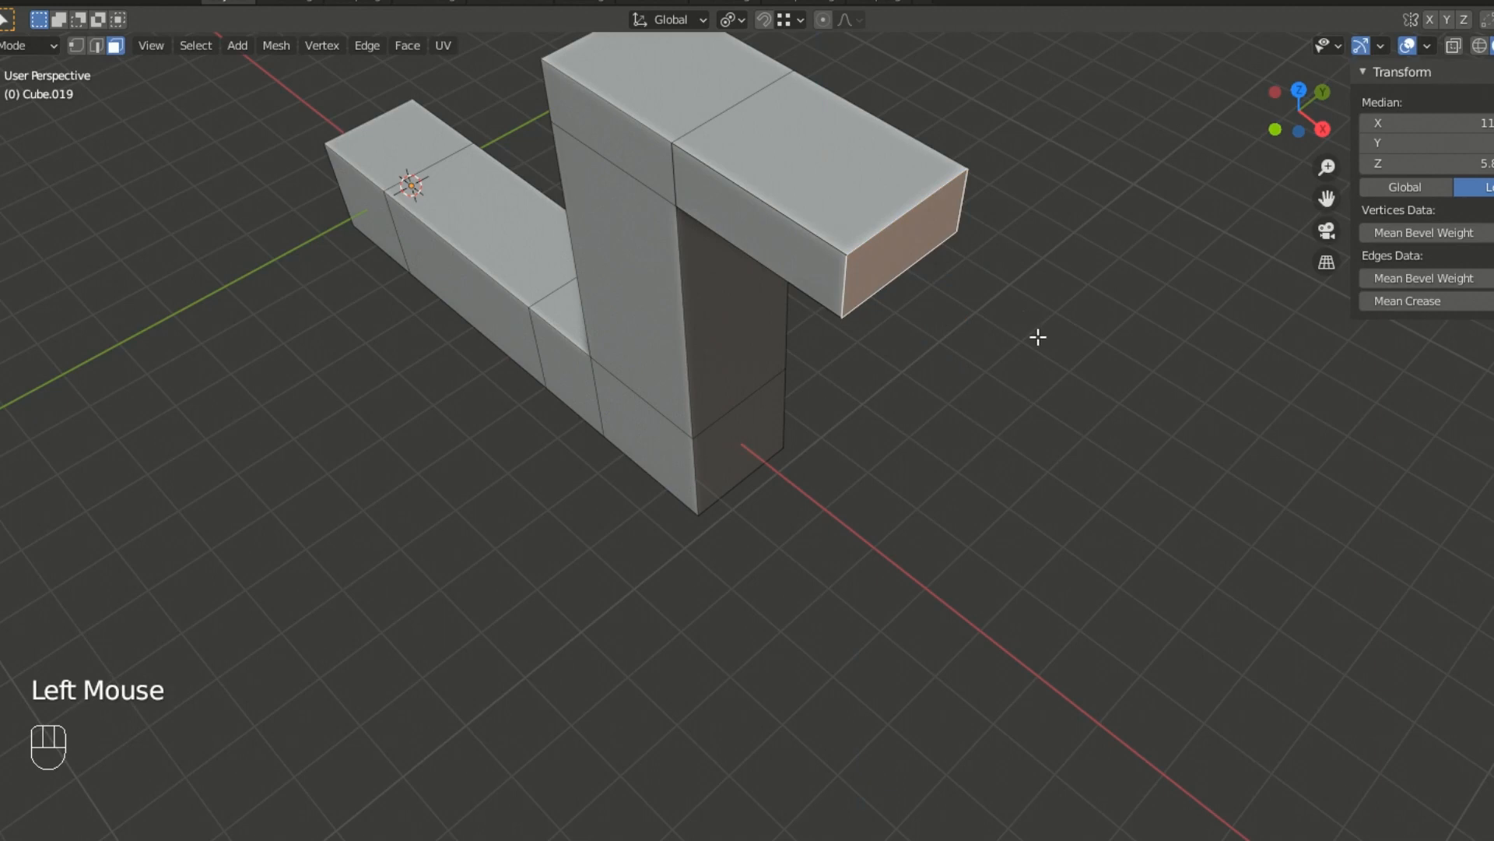
pyautogui.click(772, 231)
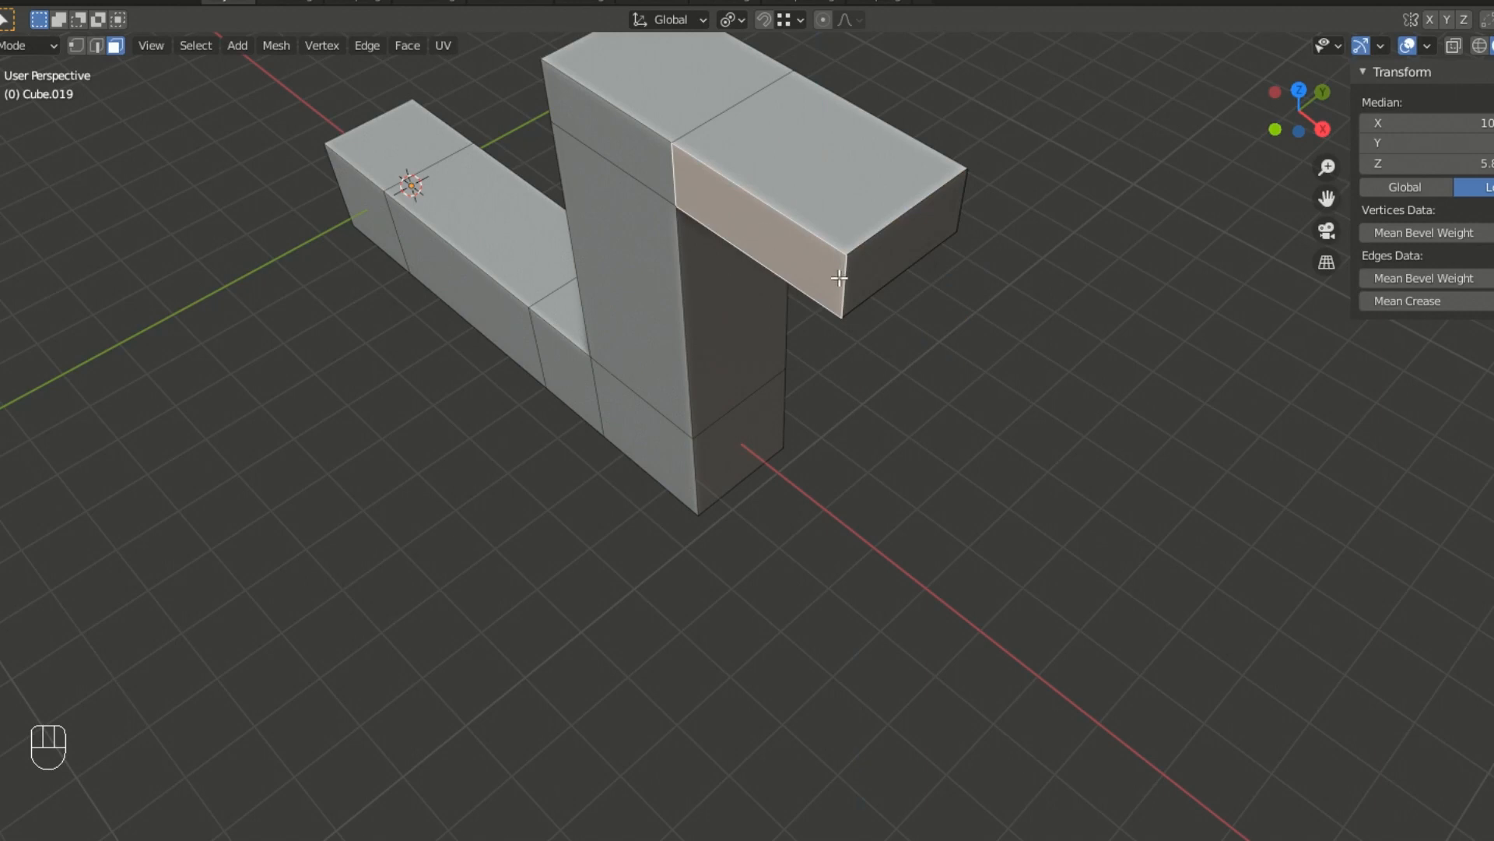
pyautogui.keyDown('shift'); pyautogui.click(915, 248); pyautogui.keyUp('shift')
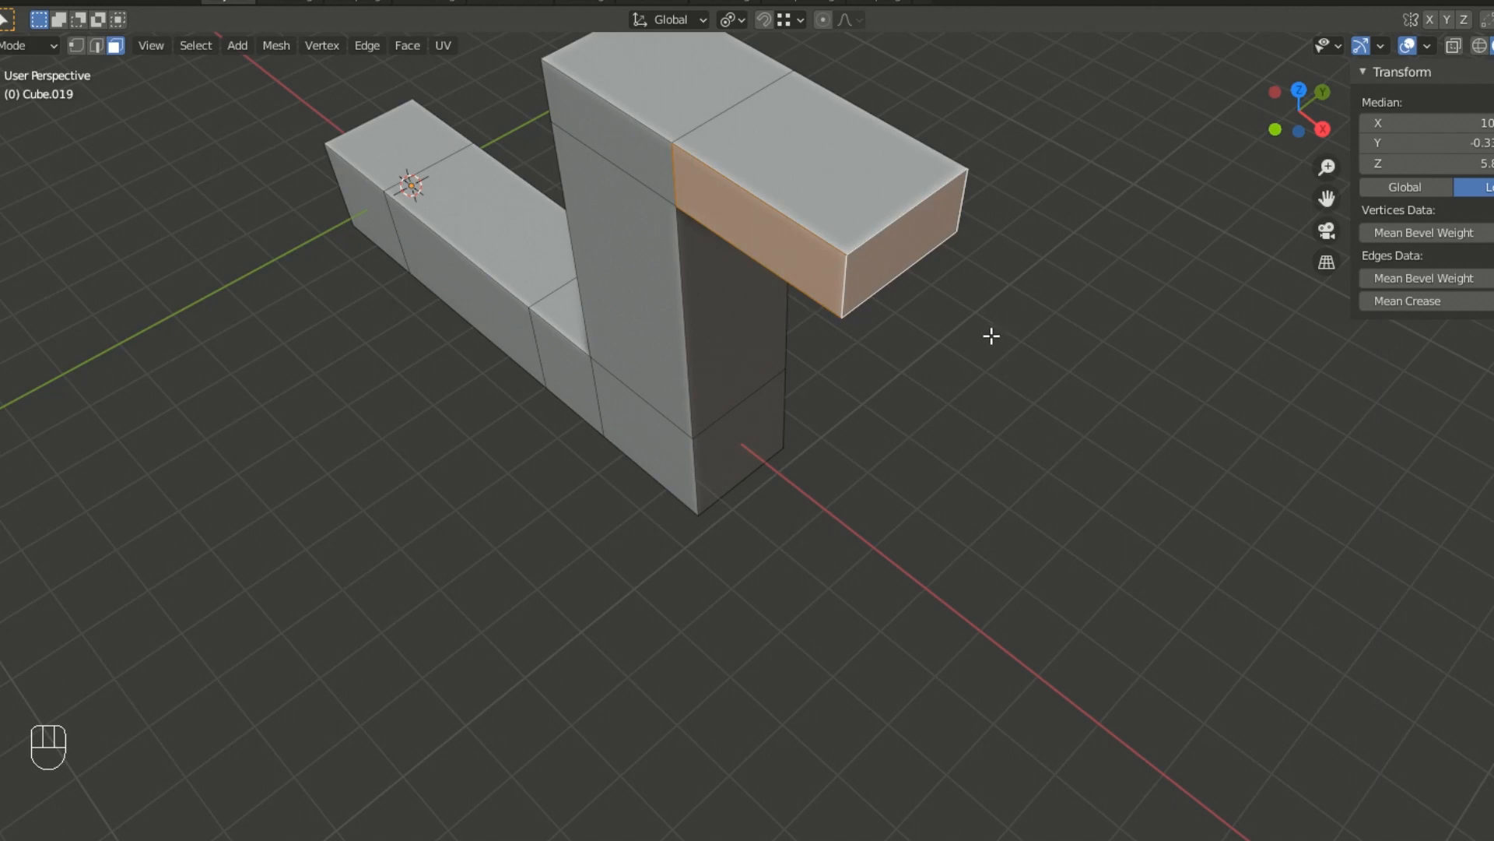
pyautogui.press('e')
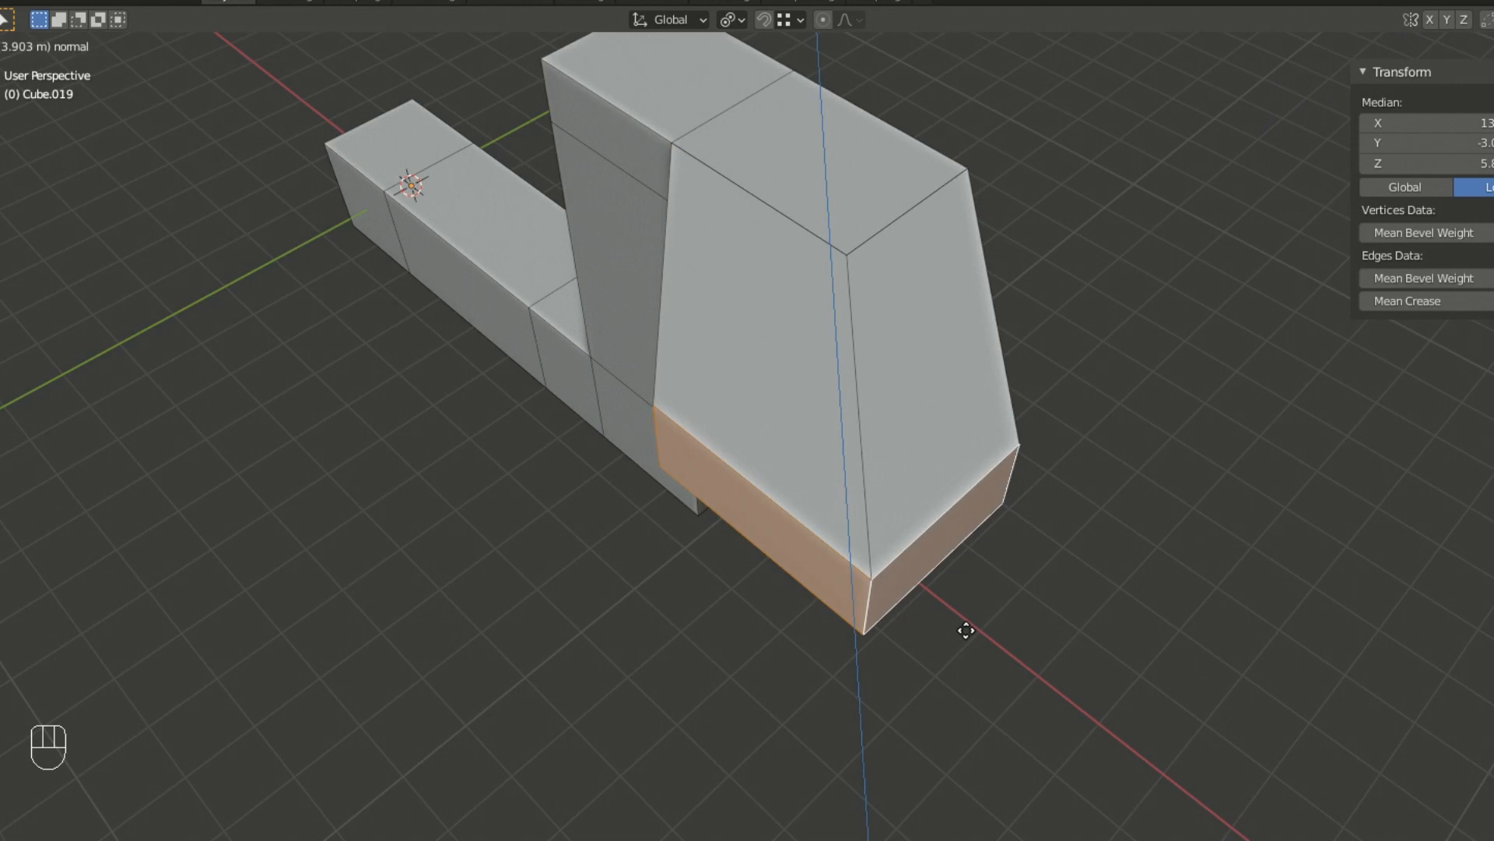
pyautogui.rightClick(965, 630)
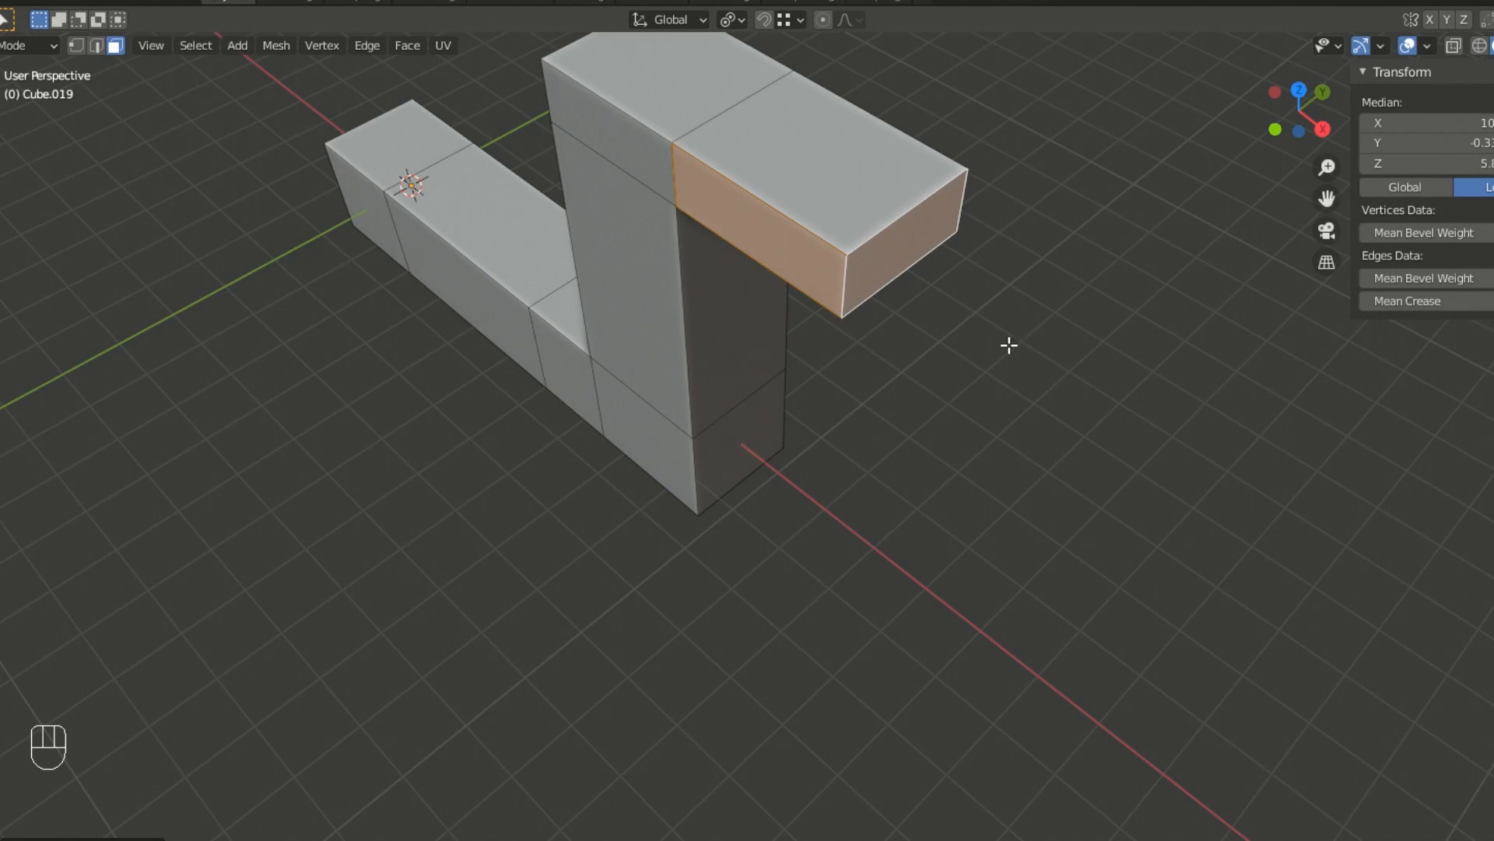
# - Try Extrude Individual Faces on the arm's selected end and side faces, and undo it
pyautogui.hotkey('alt', 'e')
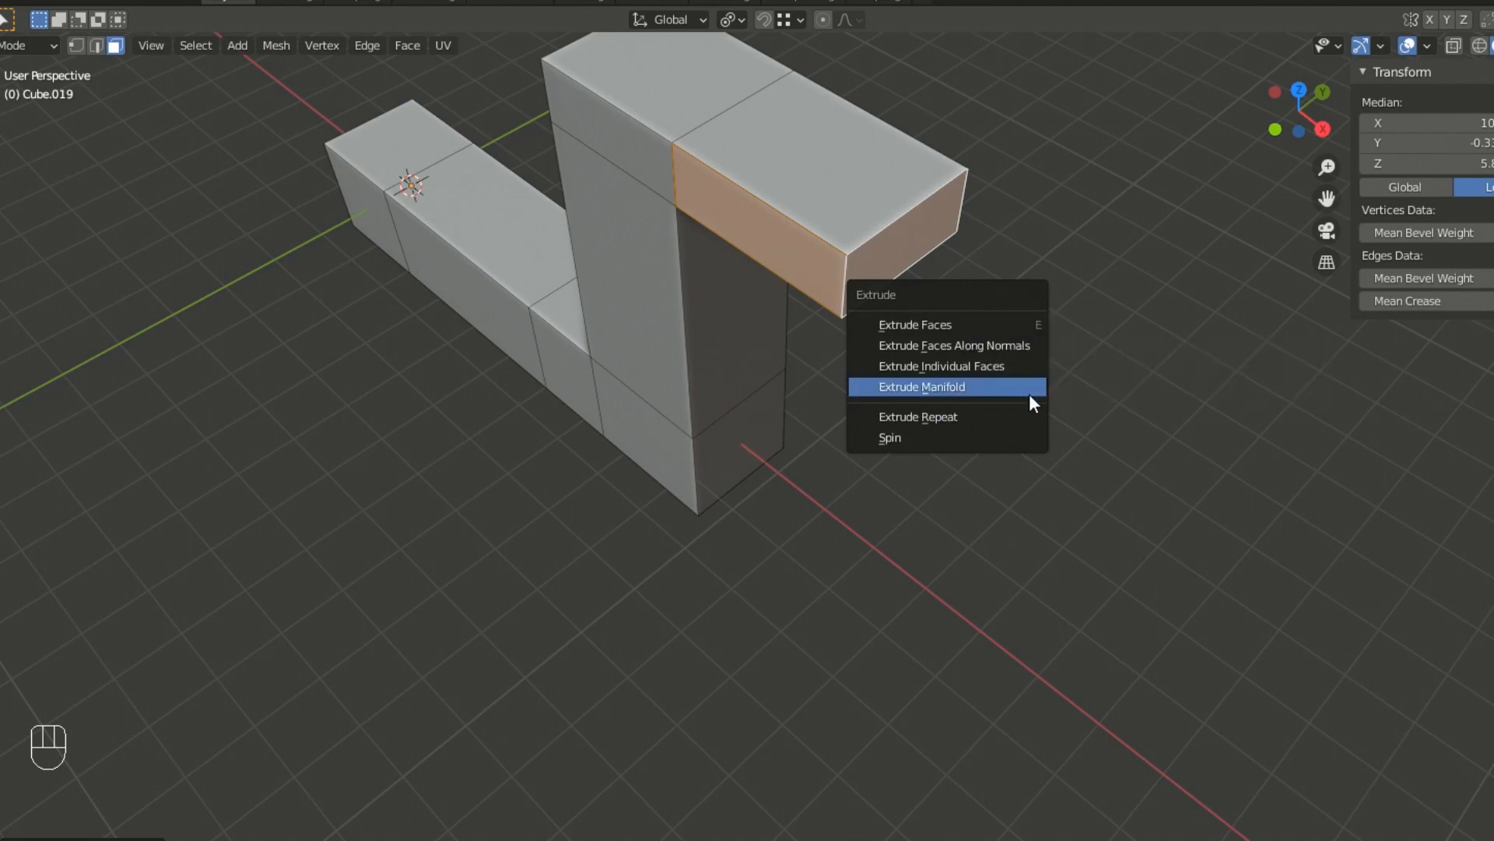
pyautogui.click(995, 366)
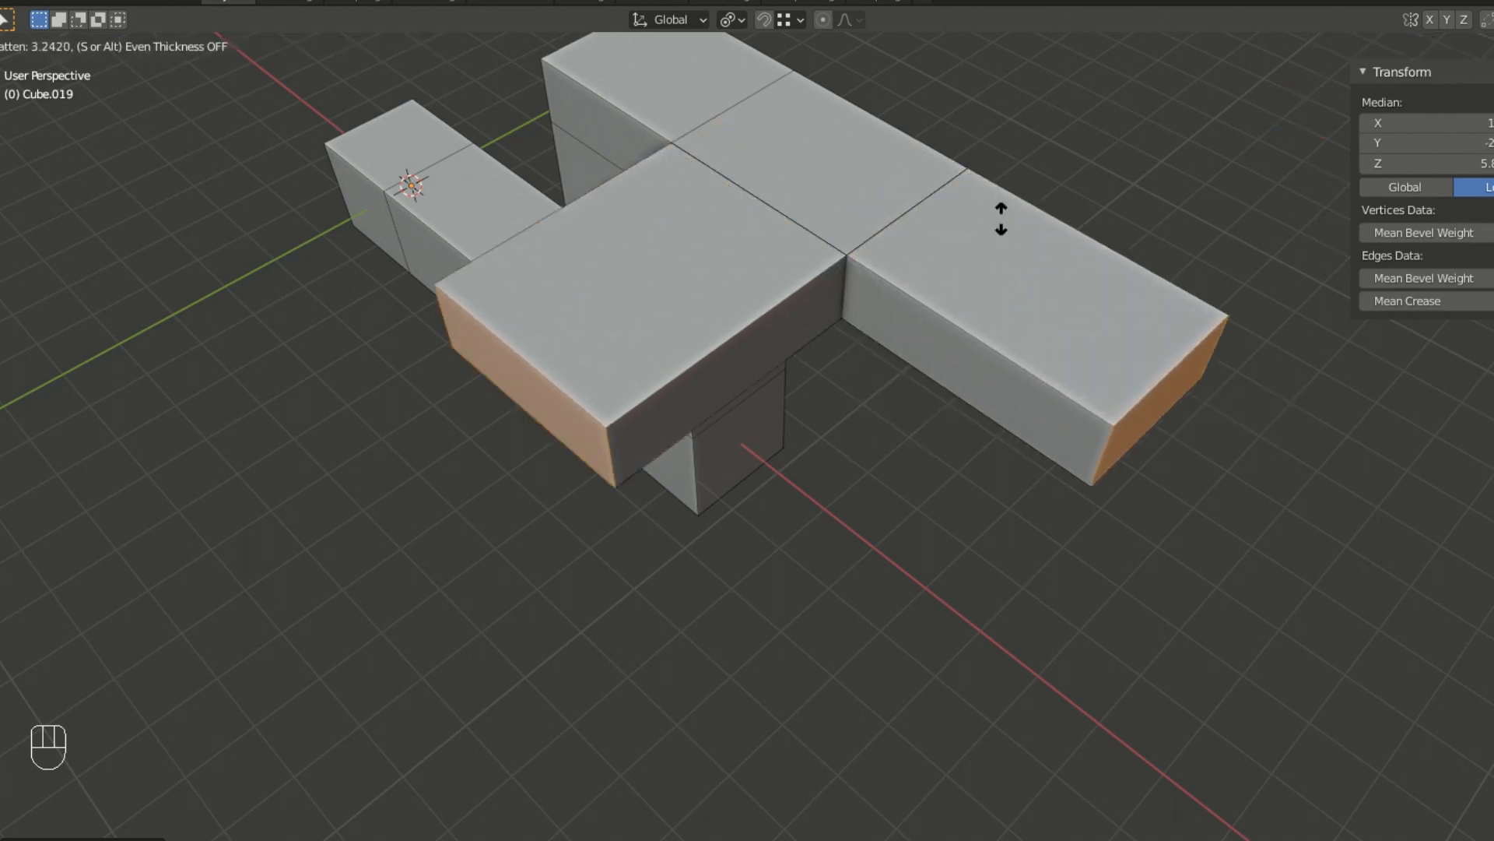
pyautogui.click(1081, 254)
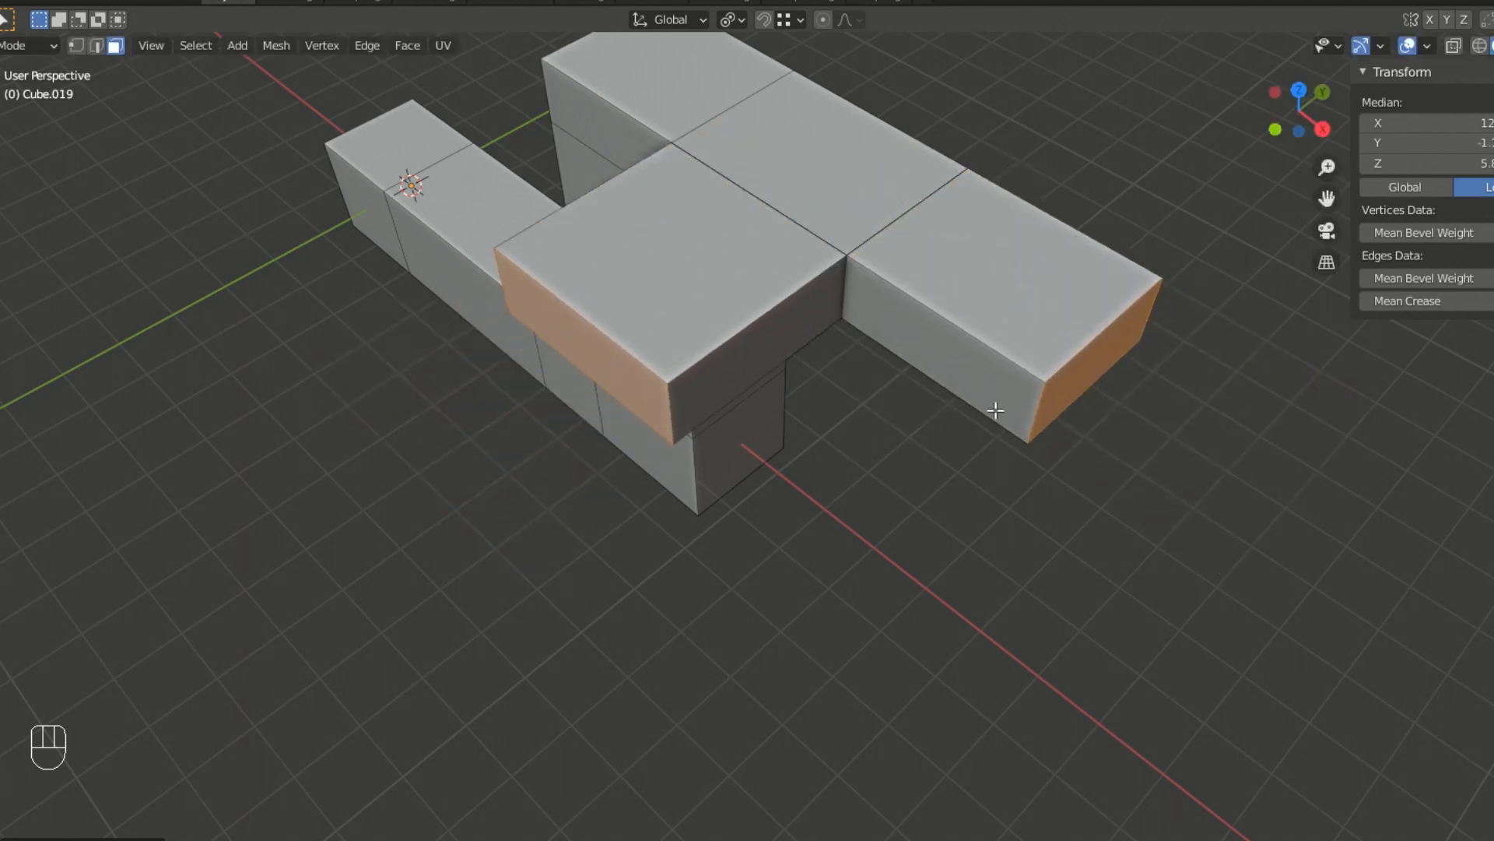
pyautogui.moveTo(1078, 393)
pyautogui.mouseDown(button='middle')
pyautogui.moveTo(1113, 377)
pyautogui.moveTo(1054, 377)
pyautogui.mouseUp(button='middle')
pyautogui.moveTo(917, 344)
pyautogui.mouseDown(button='middle')
pyautogui.moveTo(805, 360)
pyautogui.moveTo(910, 350)
pyautogui.mouseUp(button='middle')
pyautogui.hotkey('ctrl', 'z')
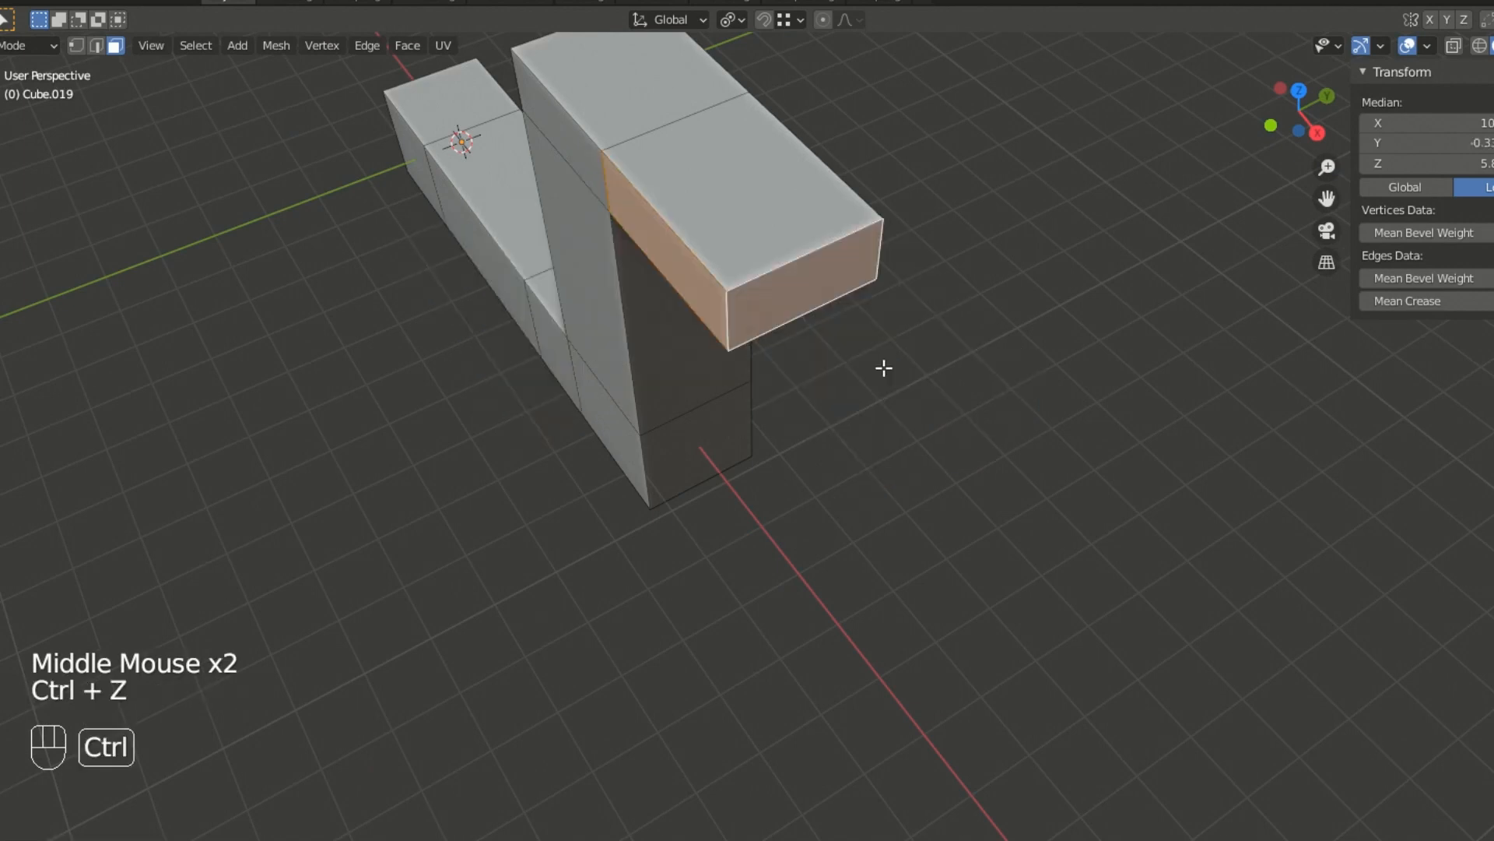
# - Add the arm's top face to the selection, try Extrude Individual Faces on all three faces, and undo it
pyautogui.moveTo(824, 316); pyautogui.dragTo(614, 277, button='middle')
pyautogui.keyDown('shift'); pyautogui.click(516, 231); pyautogui.keyUp('shift')
pyautogui.moveTo(517, 231); pyautogui.dragTo(1174, 334, button='middle')
pyautogui.hotkey('alt', 'e')
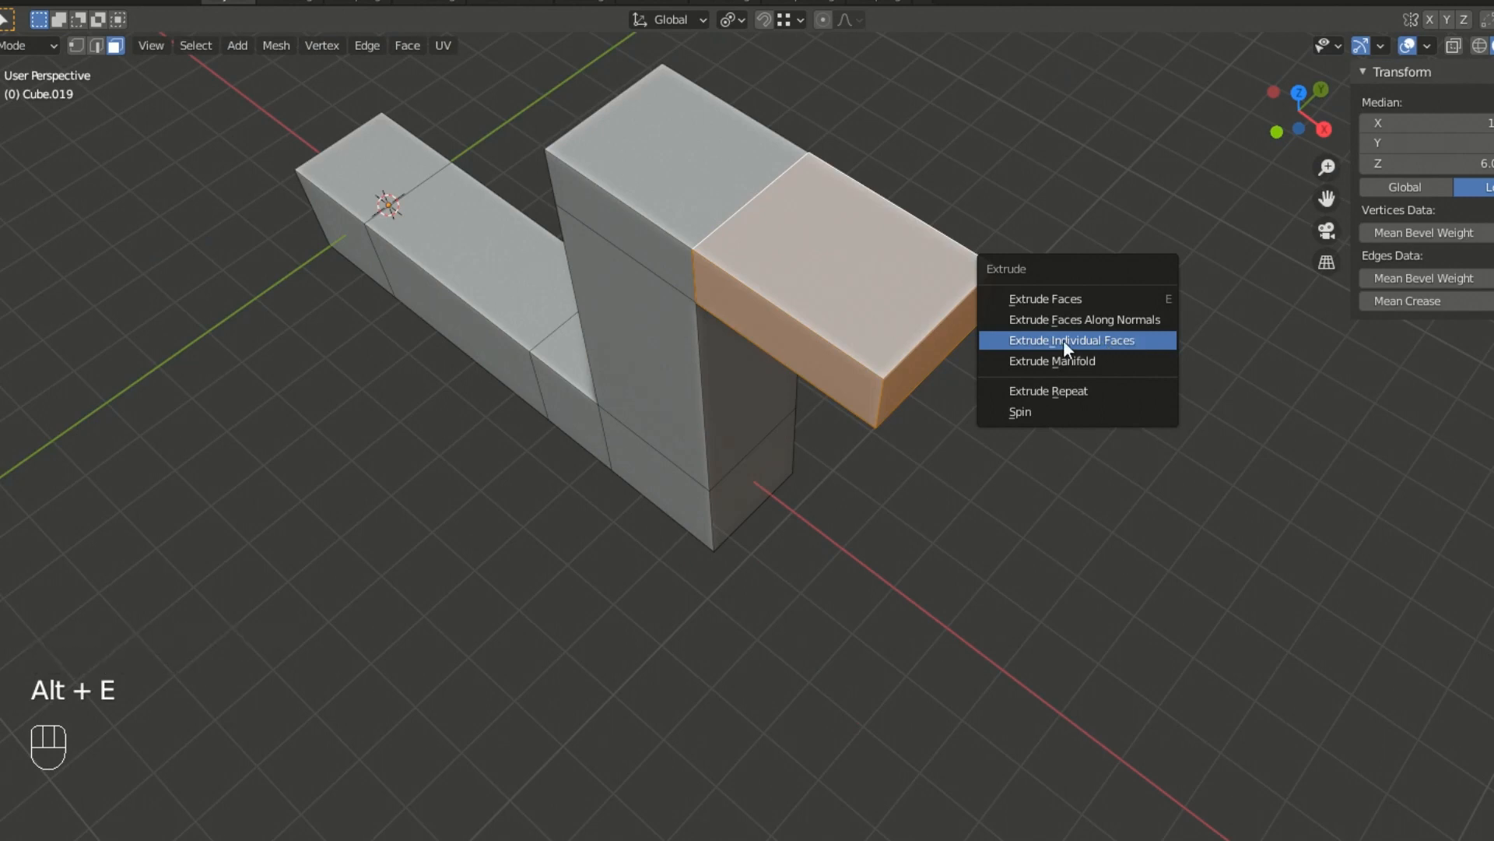
pyautogui.click(1143, 340)
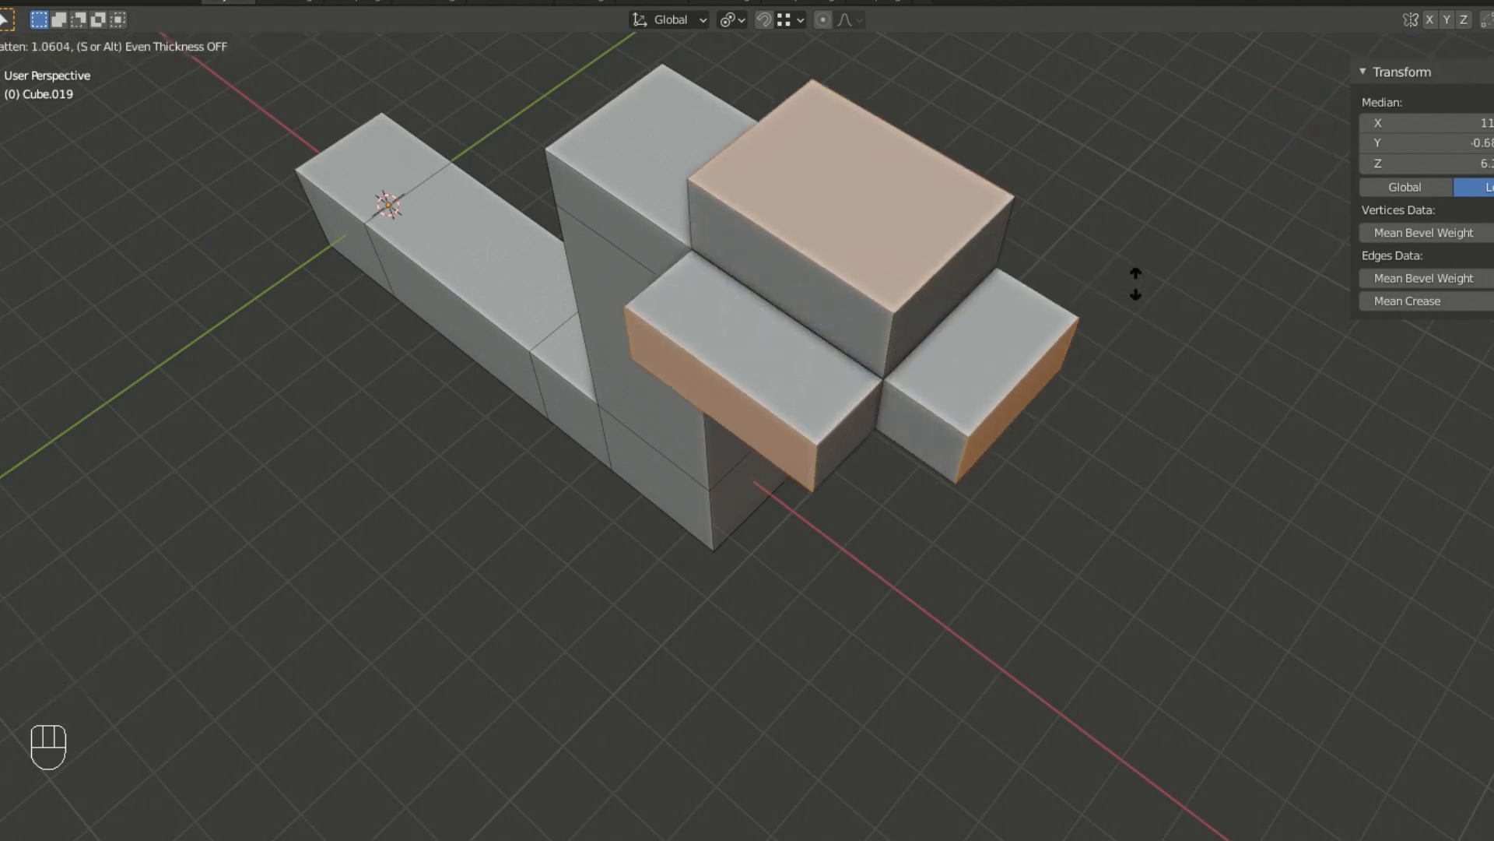
pyautogui.click(1144, 234)
pyautogui.scroll(-2, 1124, 284)
pyautogui.moveTo(1124, 284); pyautogui.dragTo(993, 351, button='middle')
pyautogui.scroll(1, 1060, 365)
pyautogui.scroll(1, 1054, 371)
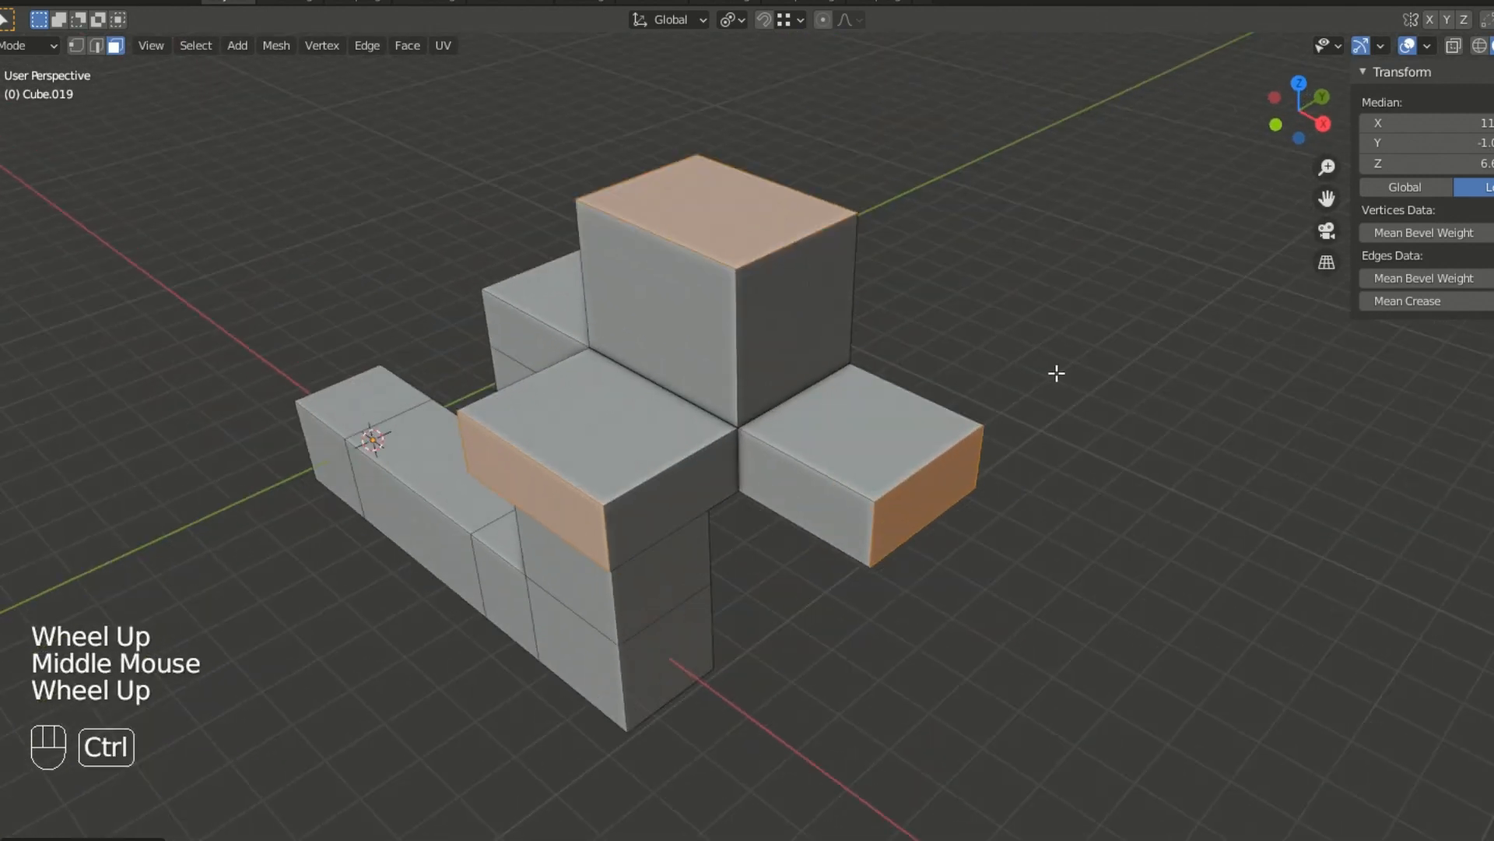
pyautogui.hotkey('ctrl', 'z')
pyautogui.scroll(1, 963, 397)
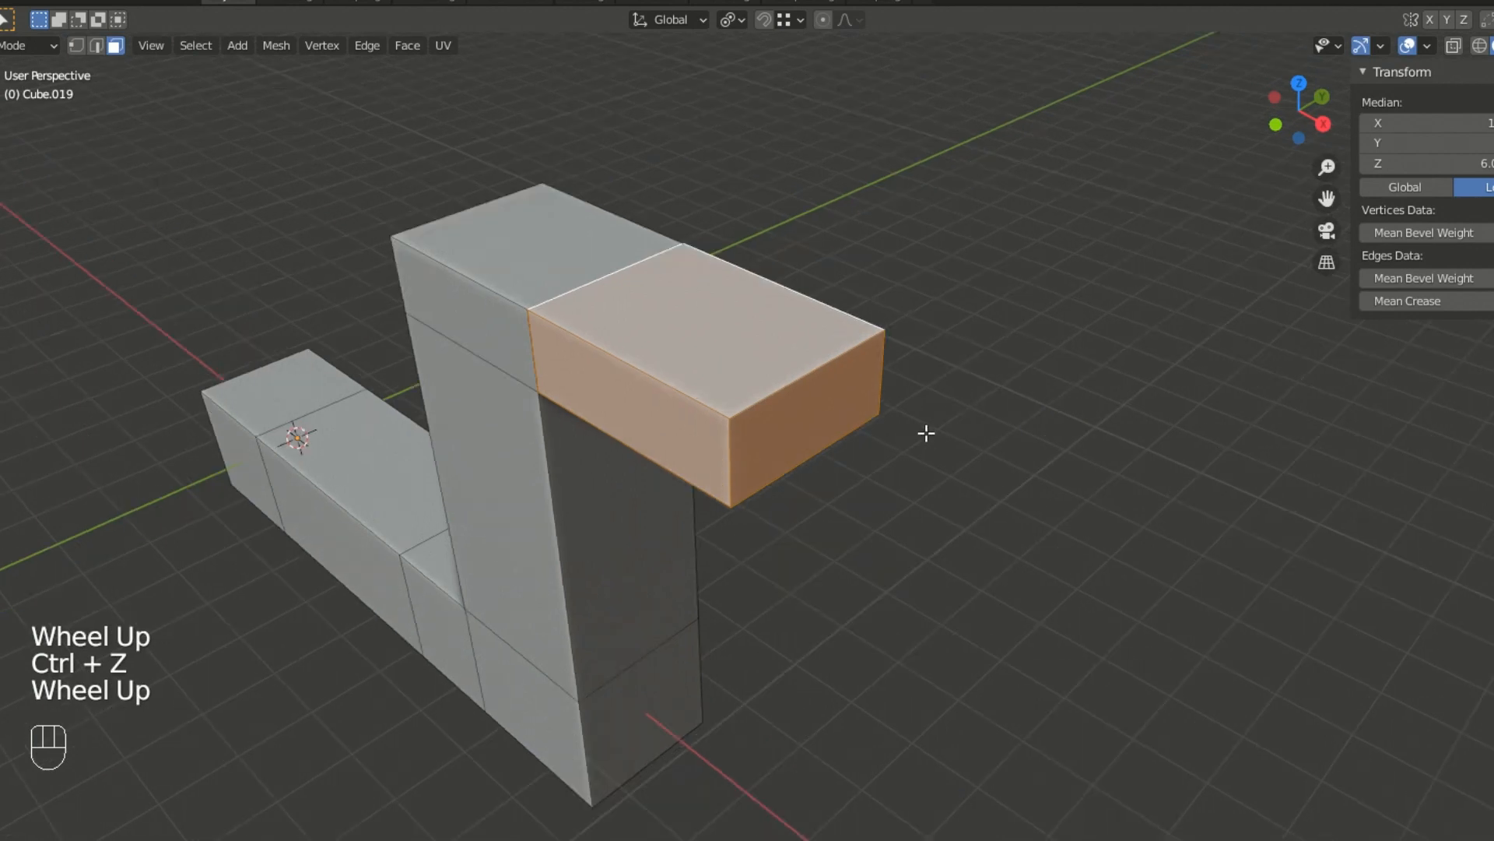
# - Switch to edge selection and bevel the top edge of the arm's end face
pyautogui.click(809, 413)
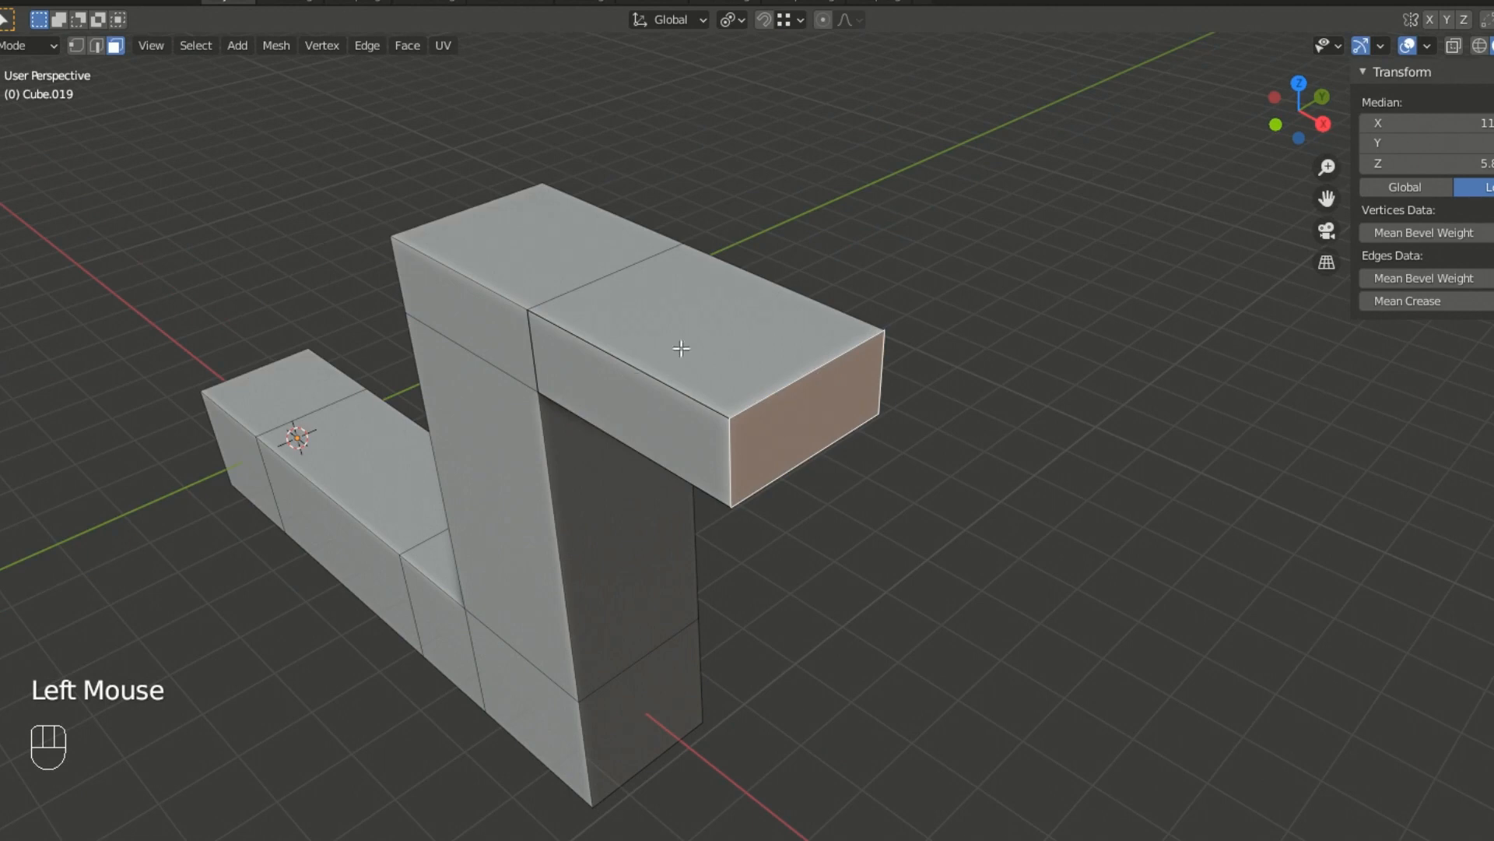
pyautogui.keyDown('shift'); pyautogui.moveTo(802, 428); pyautogui.dragTo(874, 410, button='middle'); pyautogui.keyUp('shift')
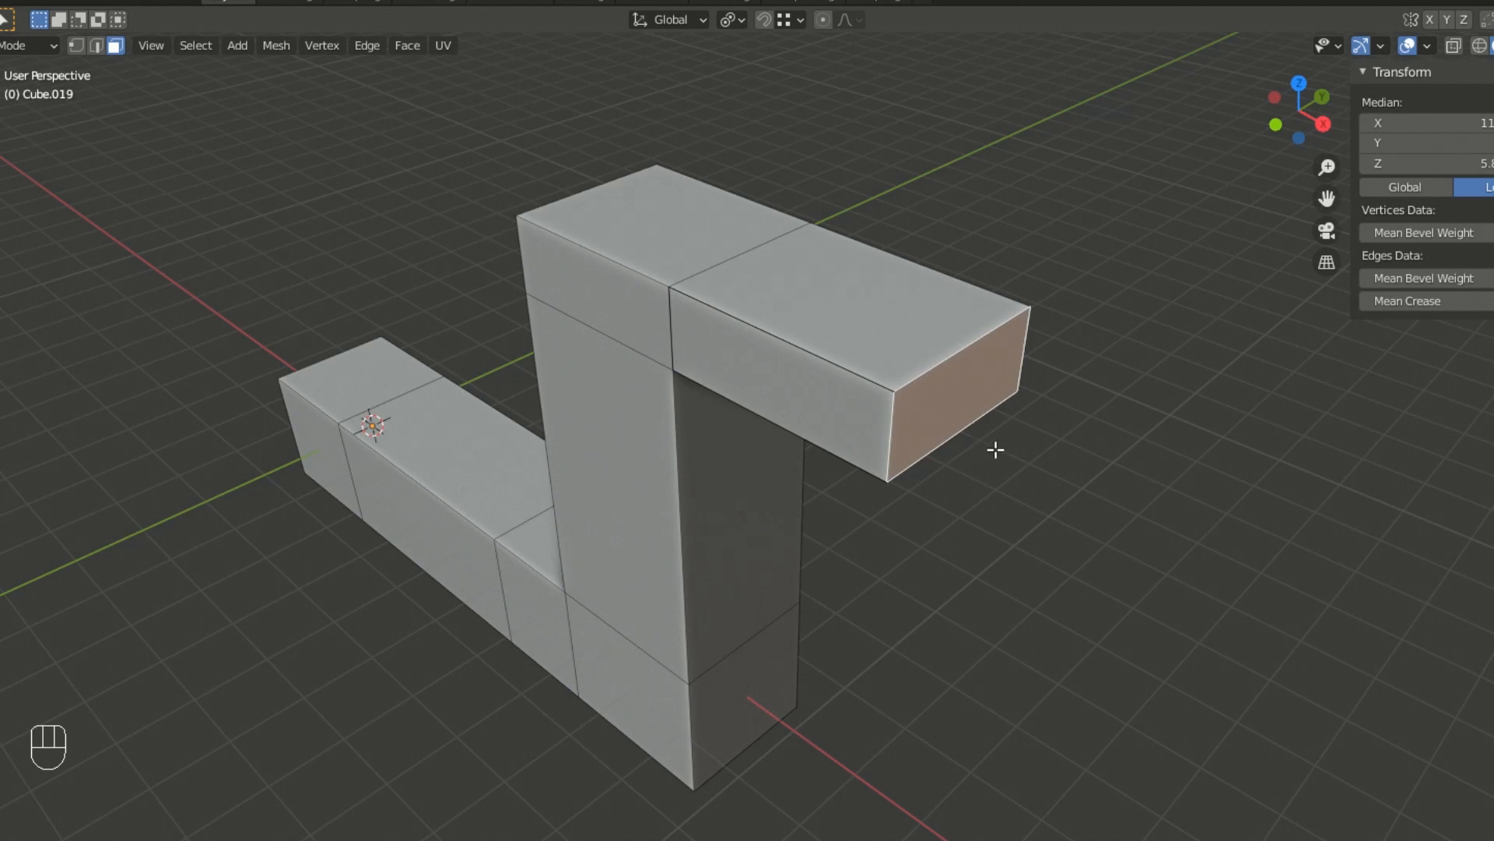
pyautogui.moveTo(1005, 458); pyautogui.dragTo(984, 457, button='middle')
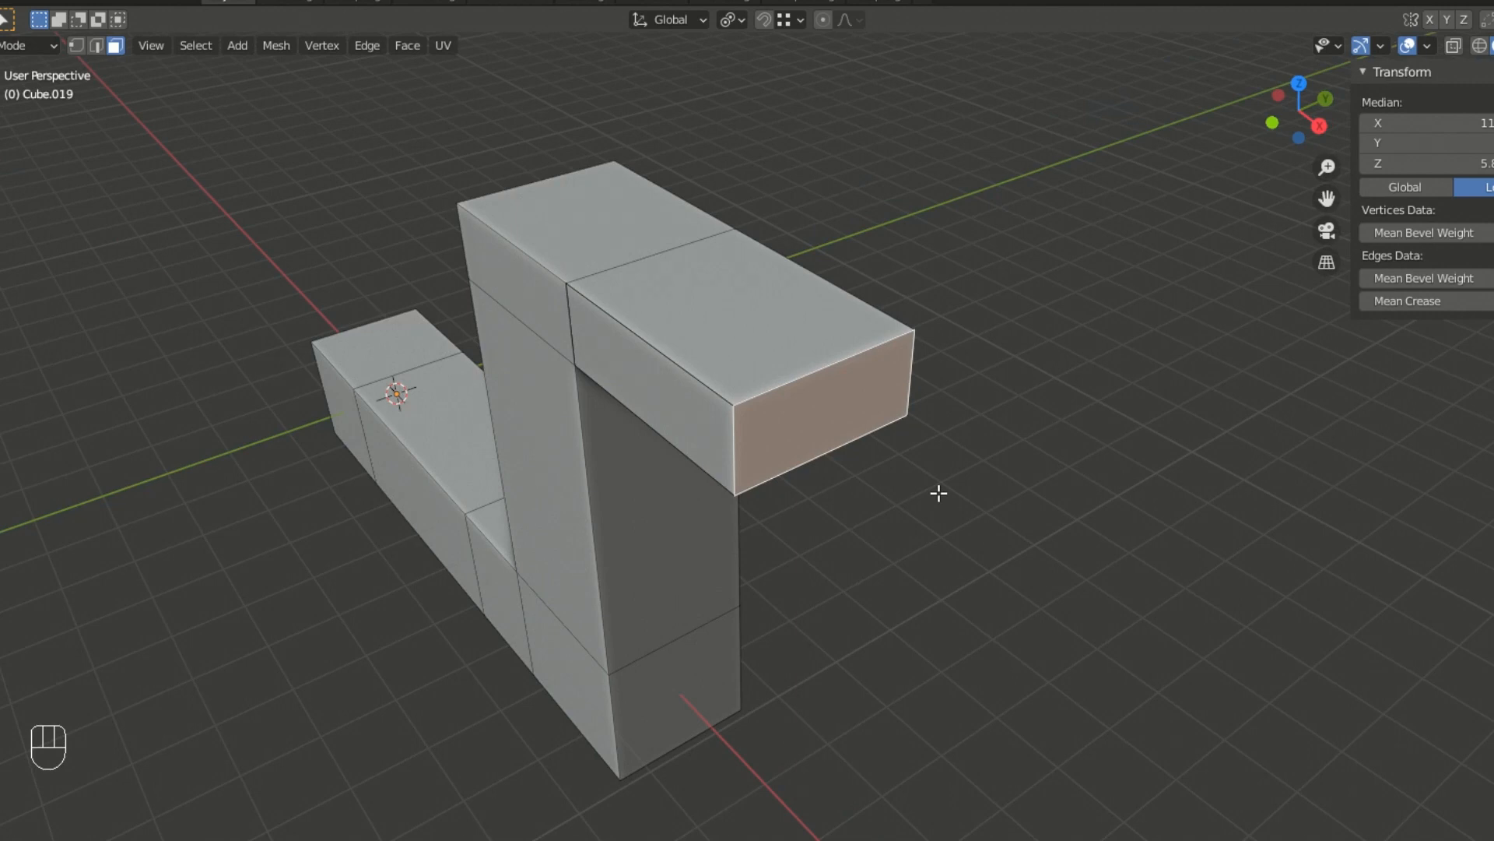
pyautogui.moveTo(940, 477); pyautogui.dragTo(955, 473, button='middle')
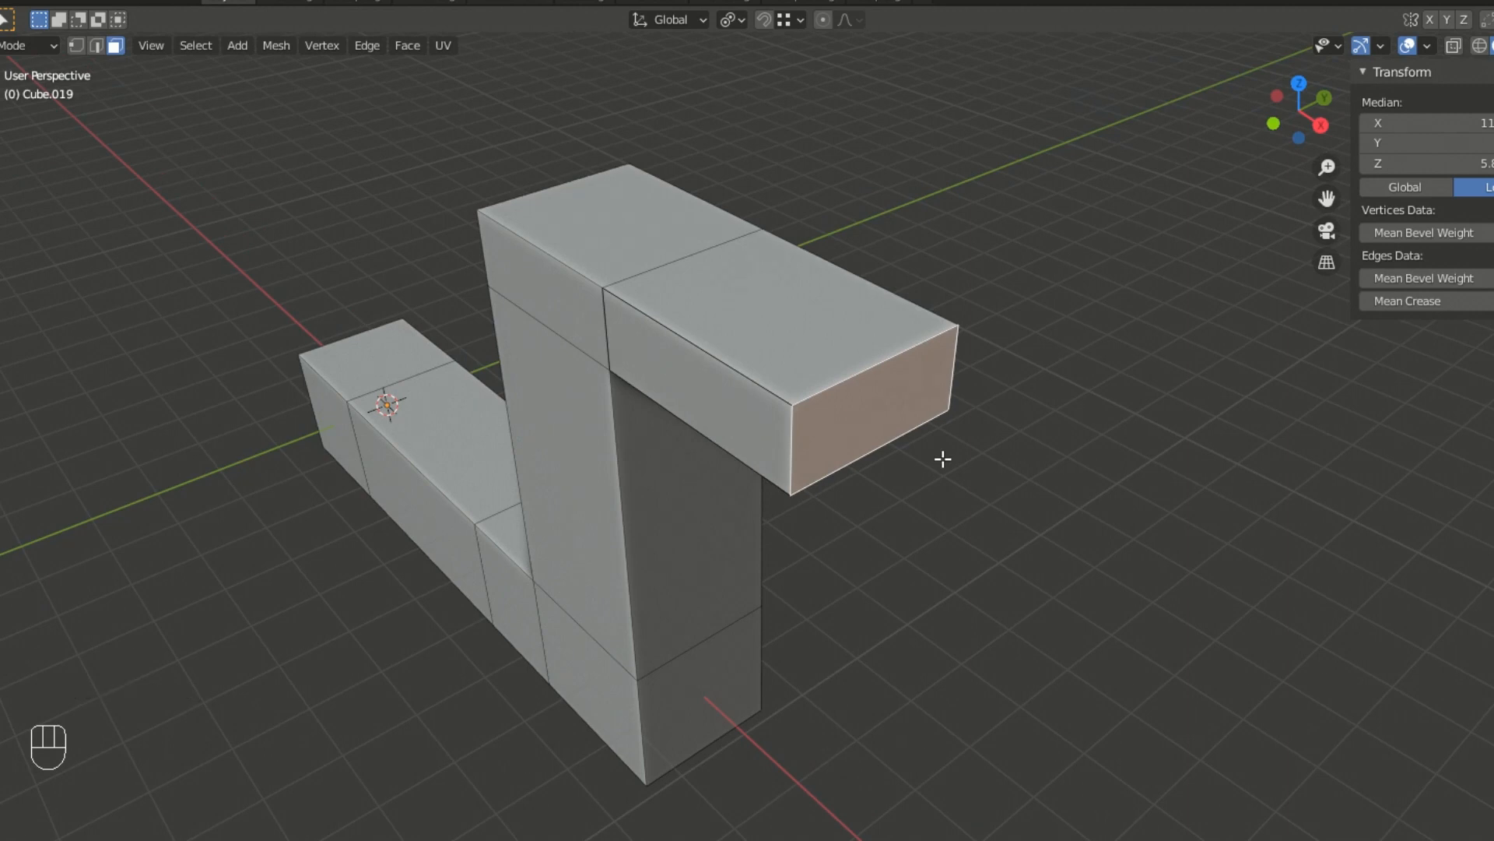
pyautogui.press('2')
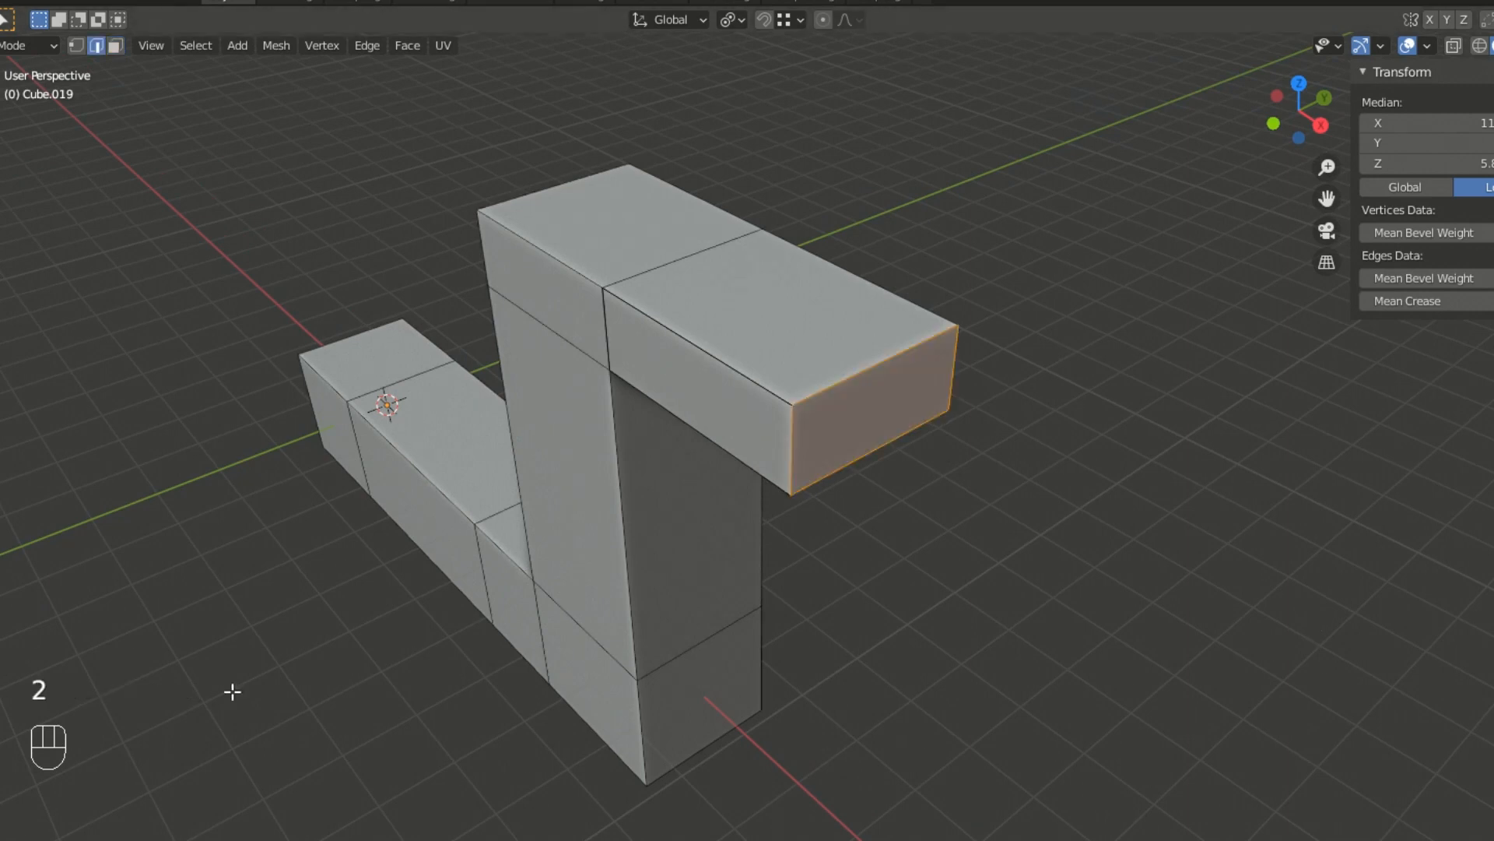
pyautogui.click(871, 363)
pyautogui.press('2')
pyautogui.click(868, 368)
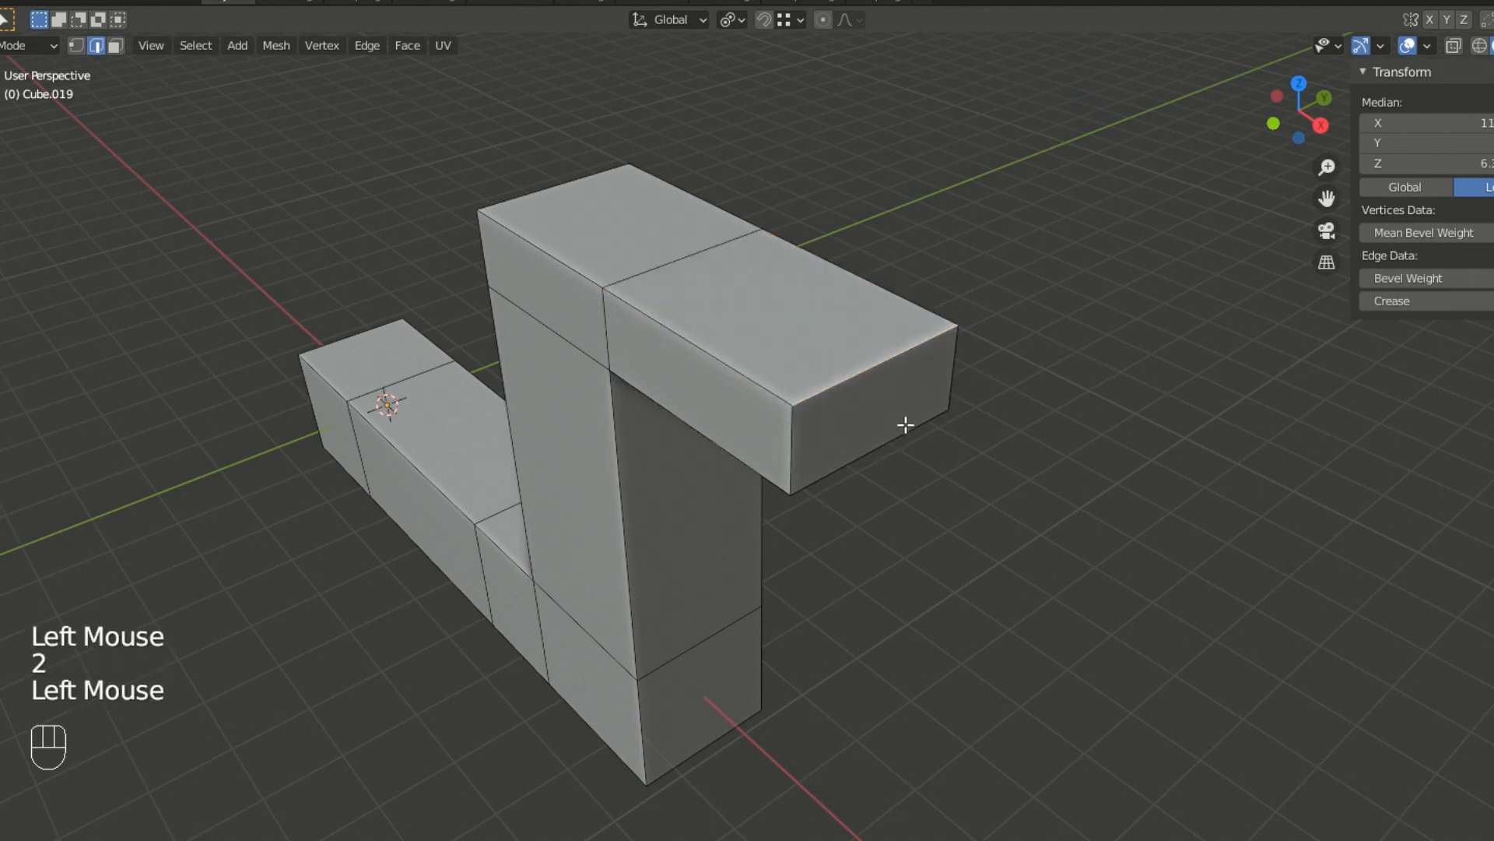
pyautogui.hotkey('ctrl', 'b')
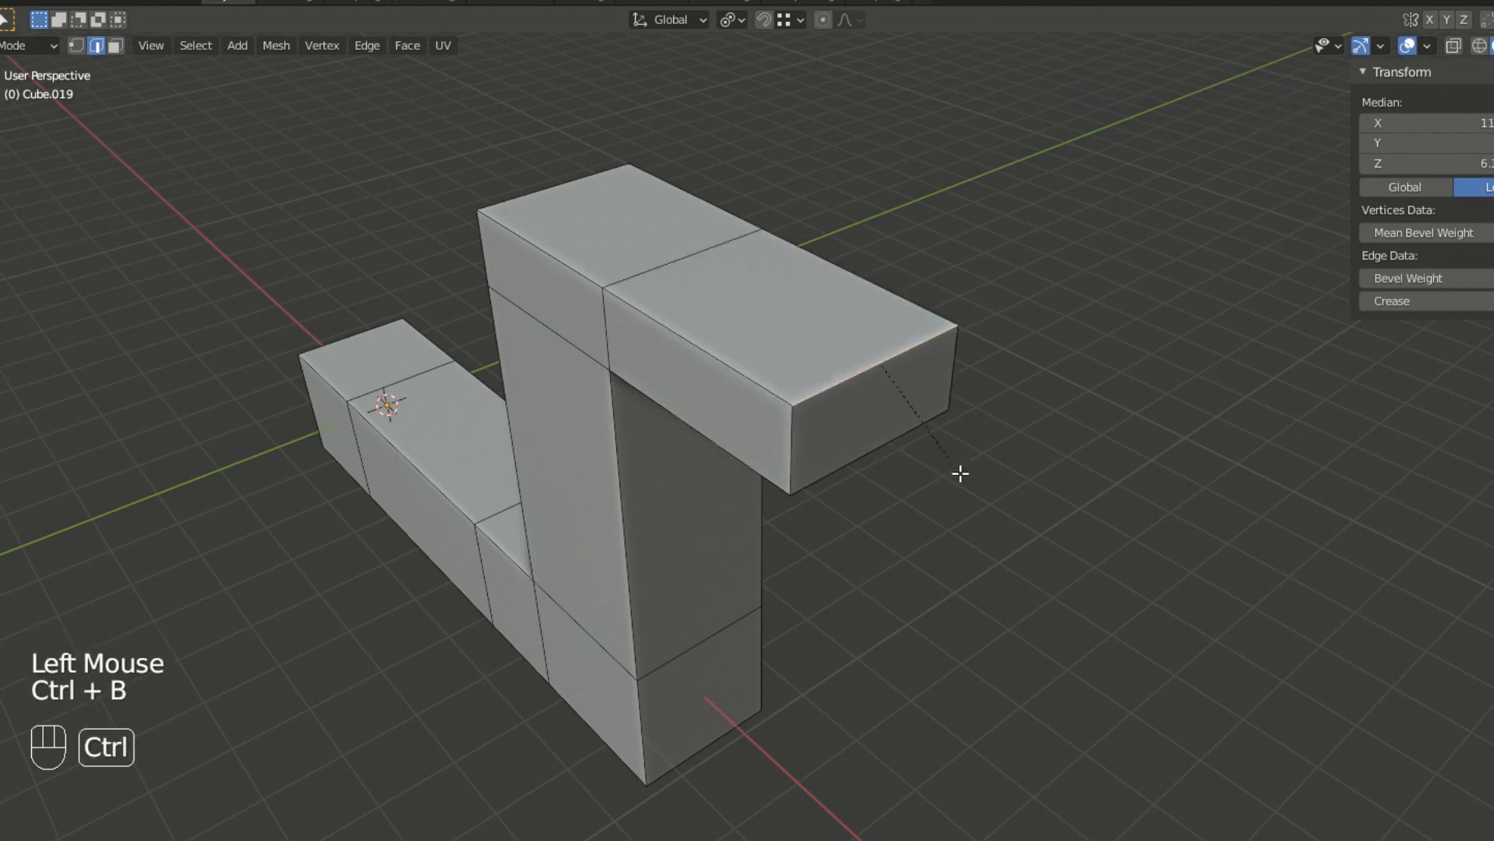
pyautogui.click(1005, 523)
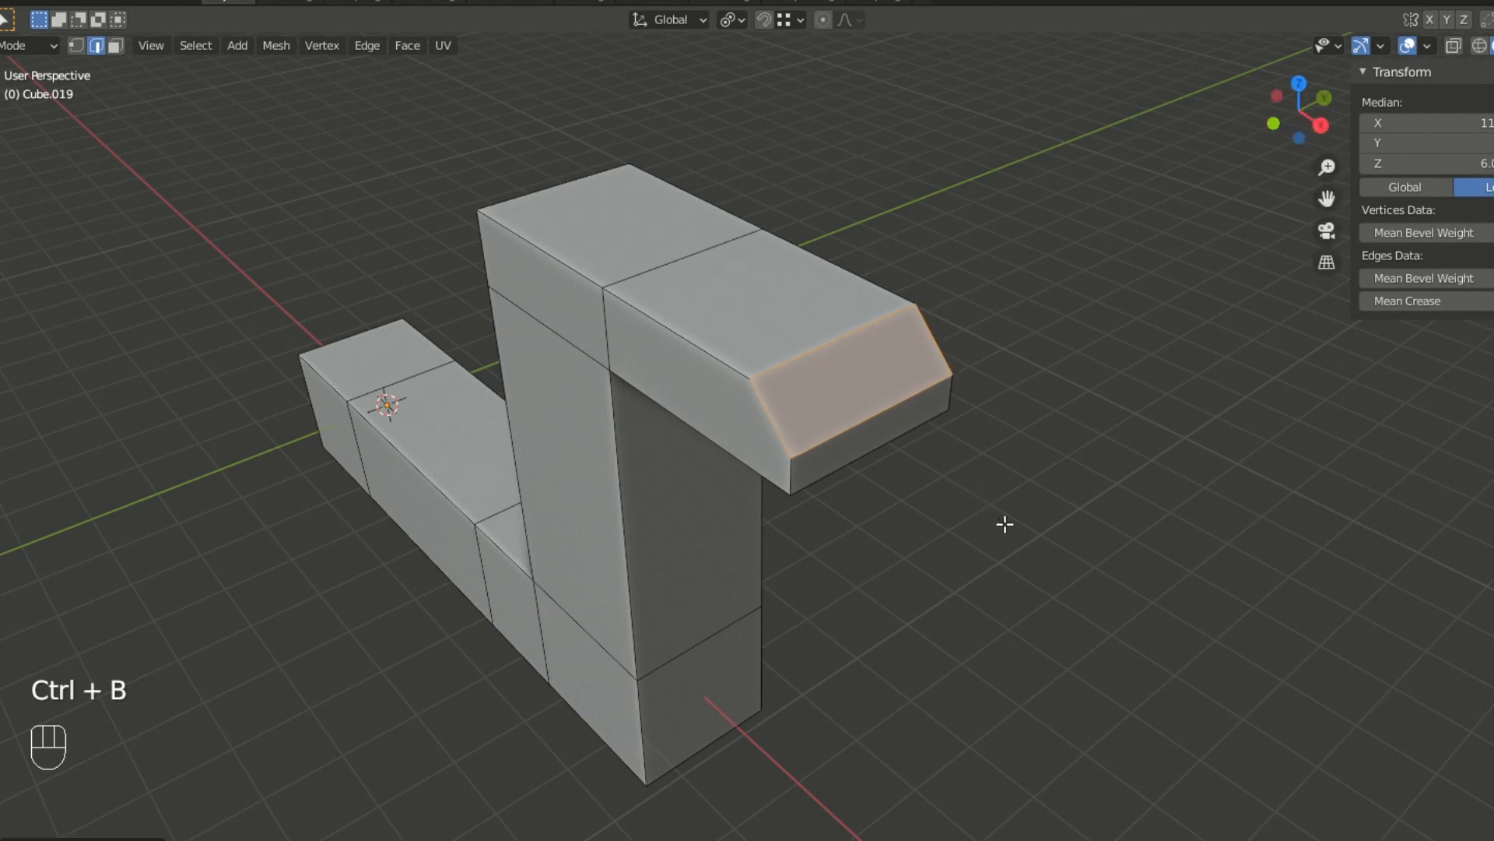
# - Bevel the arm's long top edge along its near side
pyautogui.keyDown('shift'); pyautogui.moveTo(1023, 478); pyautogui.dragTo(859, 470, button='middle'); pyautogui.keyUp('shift')
pyautogui.scroll(2, 937, 544)
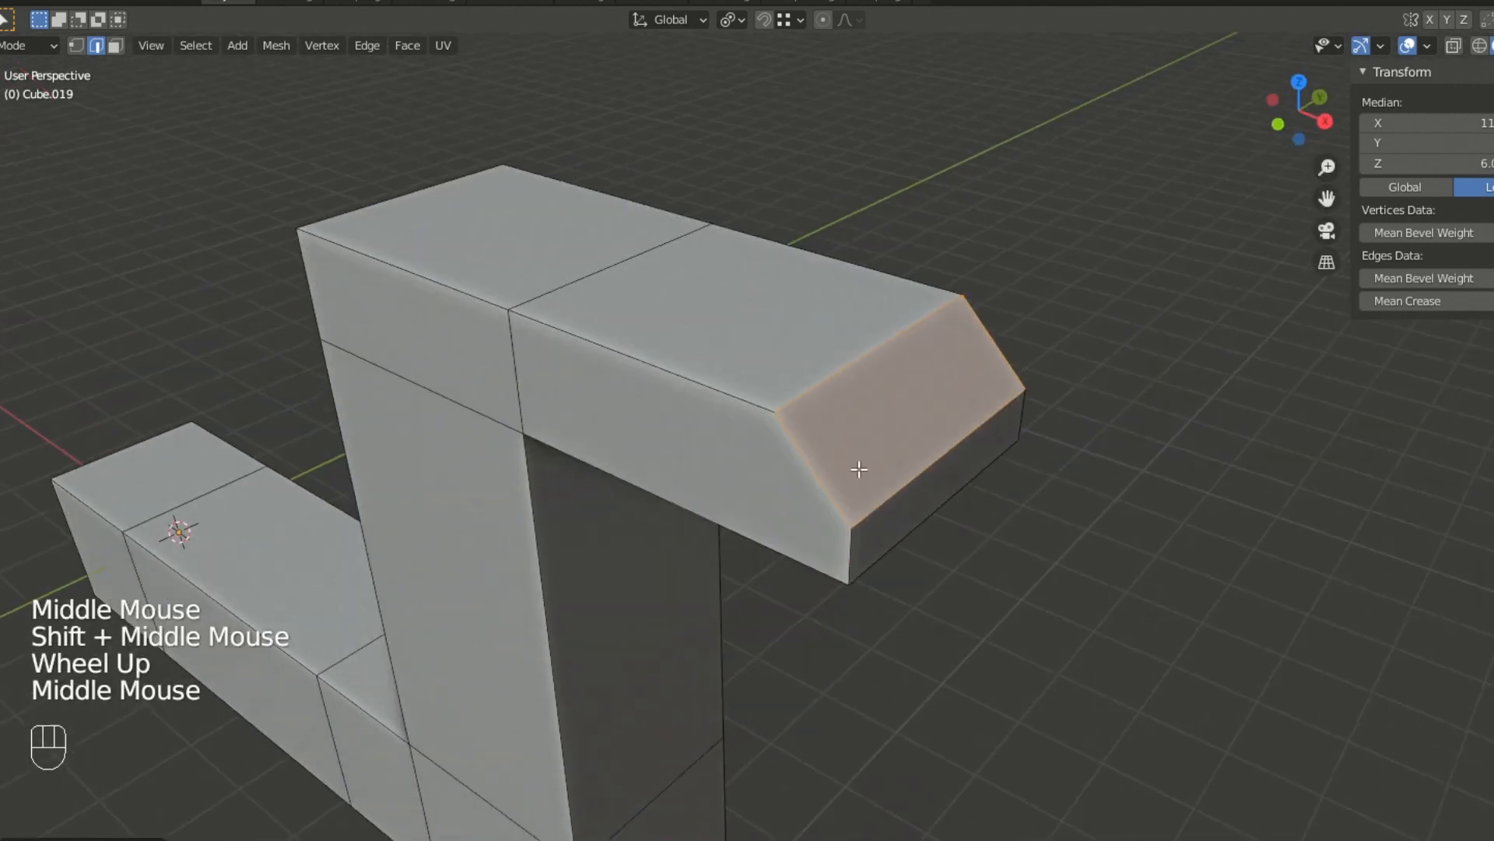
pyautogui.click(670, 366)
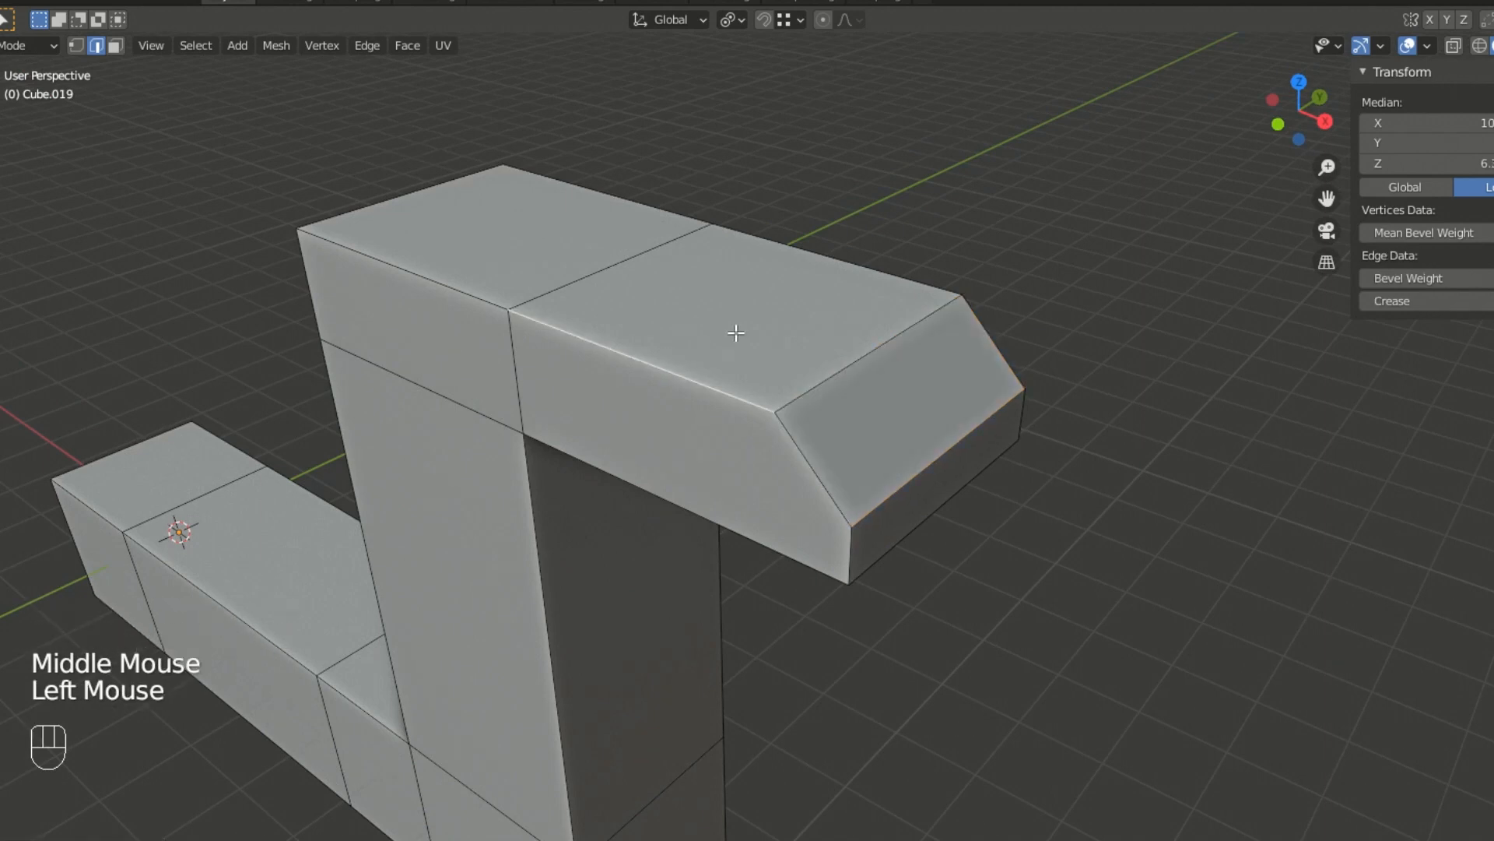
pyautogui.hotkey('ctrl', 'b')
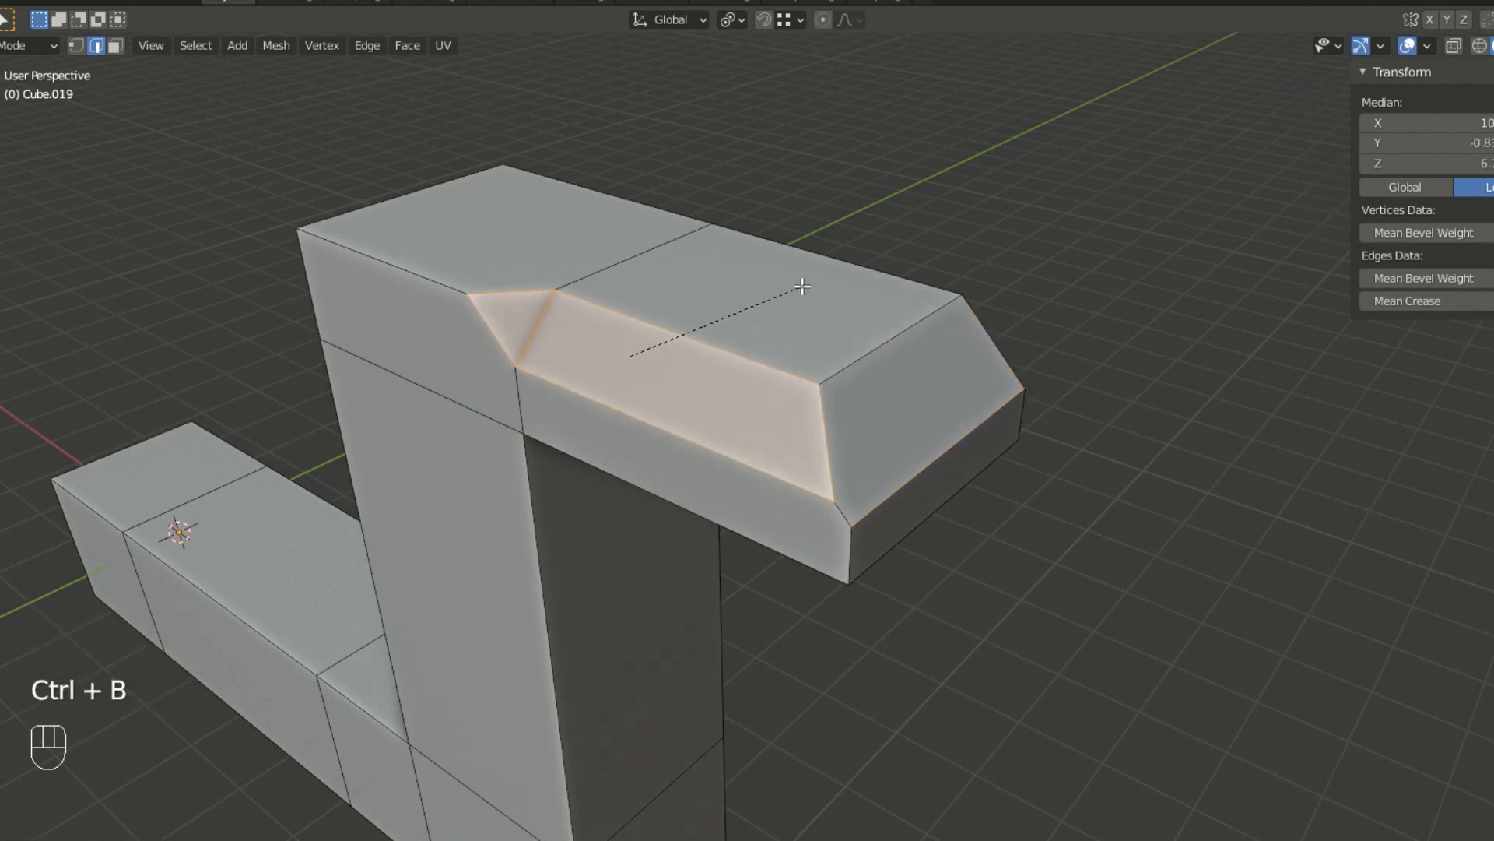
pyautogui.click(845, 275)
pyautogui.click(979, 235)
pyautogui.moveTo(804, 478)
pyautogui.mouseDown(button='middle')
pyautogui.moveTo(760, 467)
pyautogui.moveTo(816, 486)
pyautogui.mouseUp(button='middle')
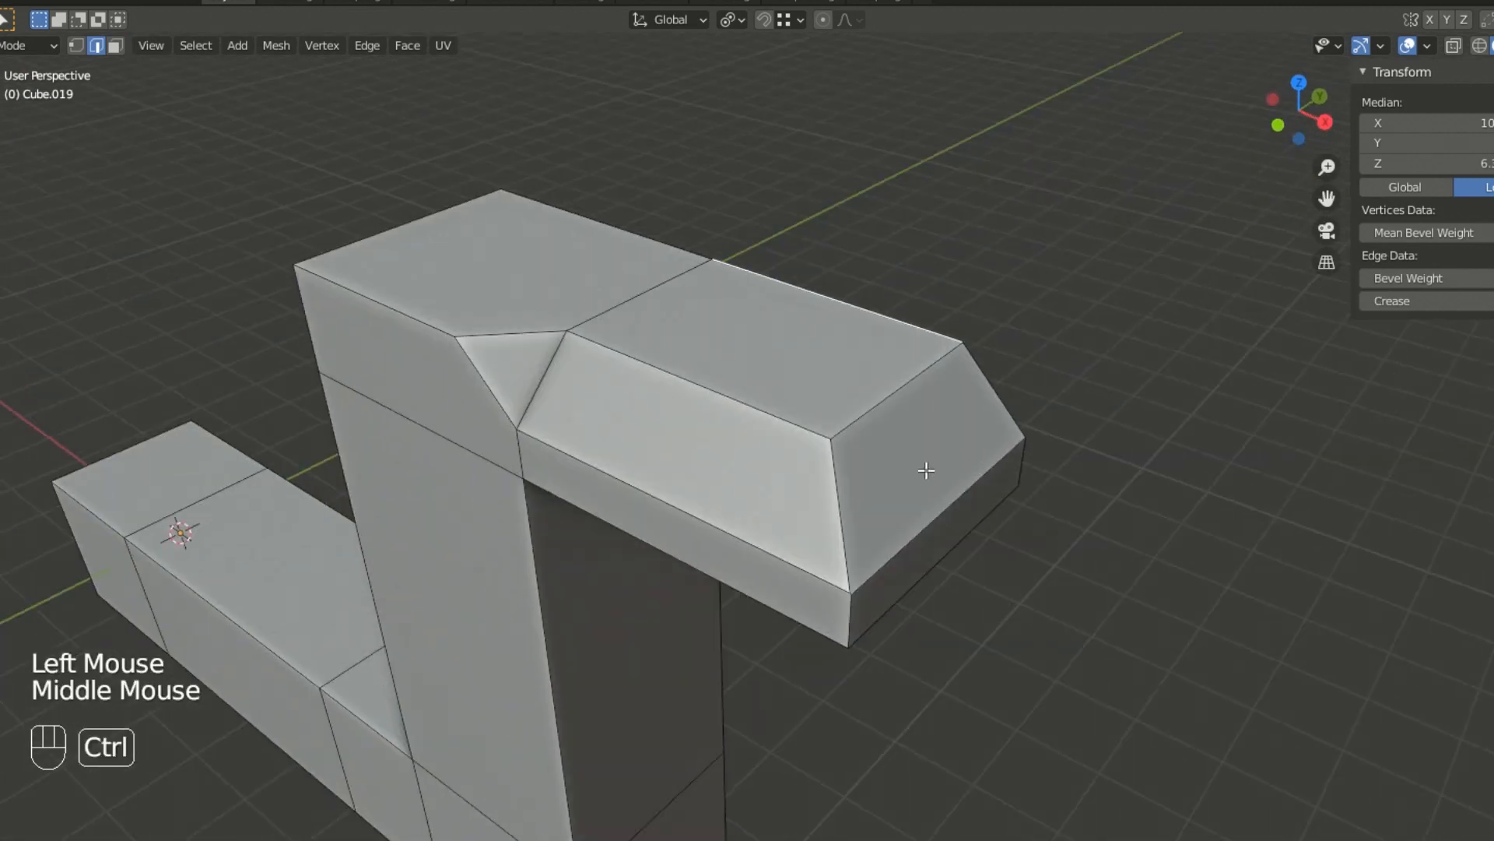
# - Undo both edge bevels on the arm
pyautogui.hotkey('ctrl', 'z')
pyautogui.hotkey('ctrl', 'z')
pyautogui.hotkey('ctrl', 'z')
pyautogui.hotkey('ctrl', 'z')
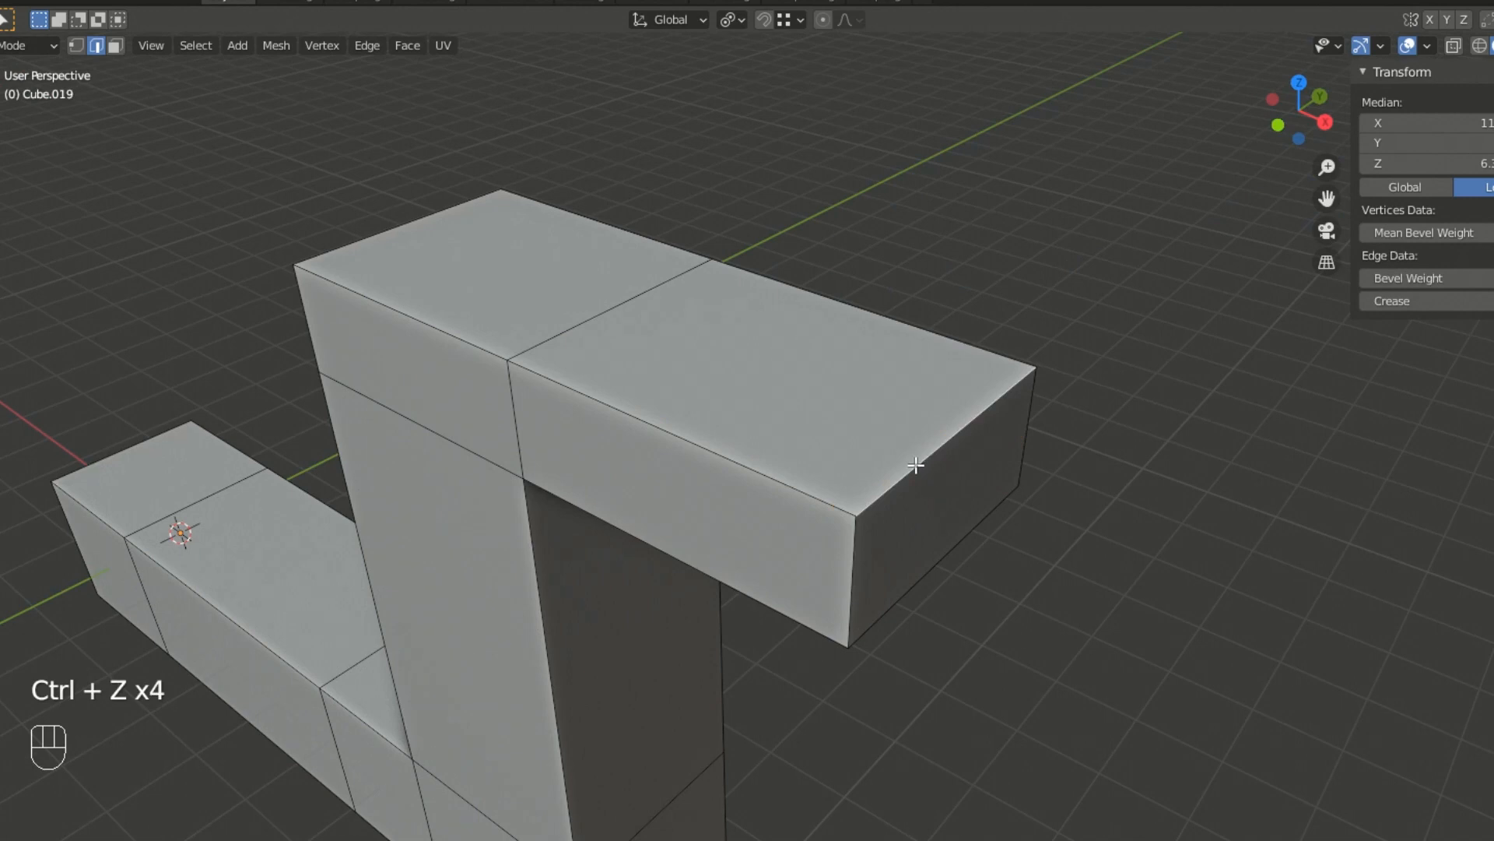
# - Switch to face selection, try beveling the arm's whole end face, and undo it
pyautogui.scroll(-2, 841, 420)
pyautogui.keyDown('shift'); pyautogui.moveTo(818, 440); pyautogui.dragTo(891, 467, button='middle'); pyautogui.keyUp('shift')
pyautogui.press('3')
pyautogui.click(871, 397)
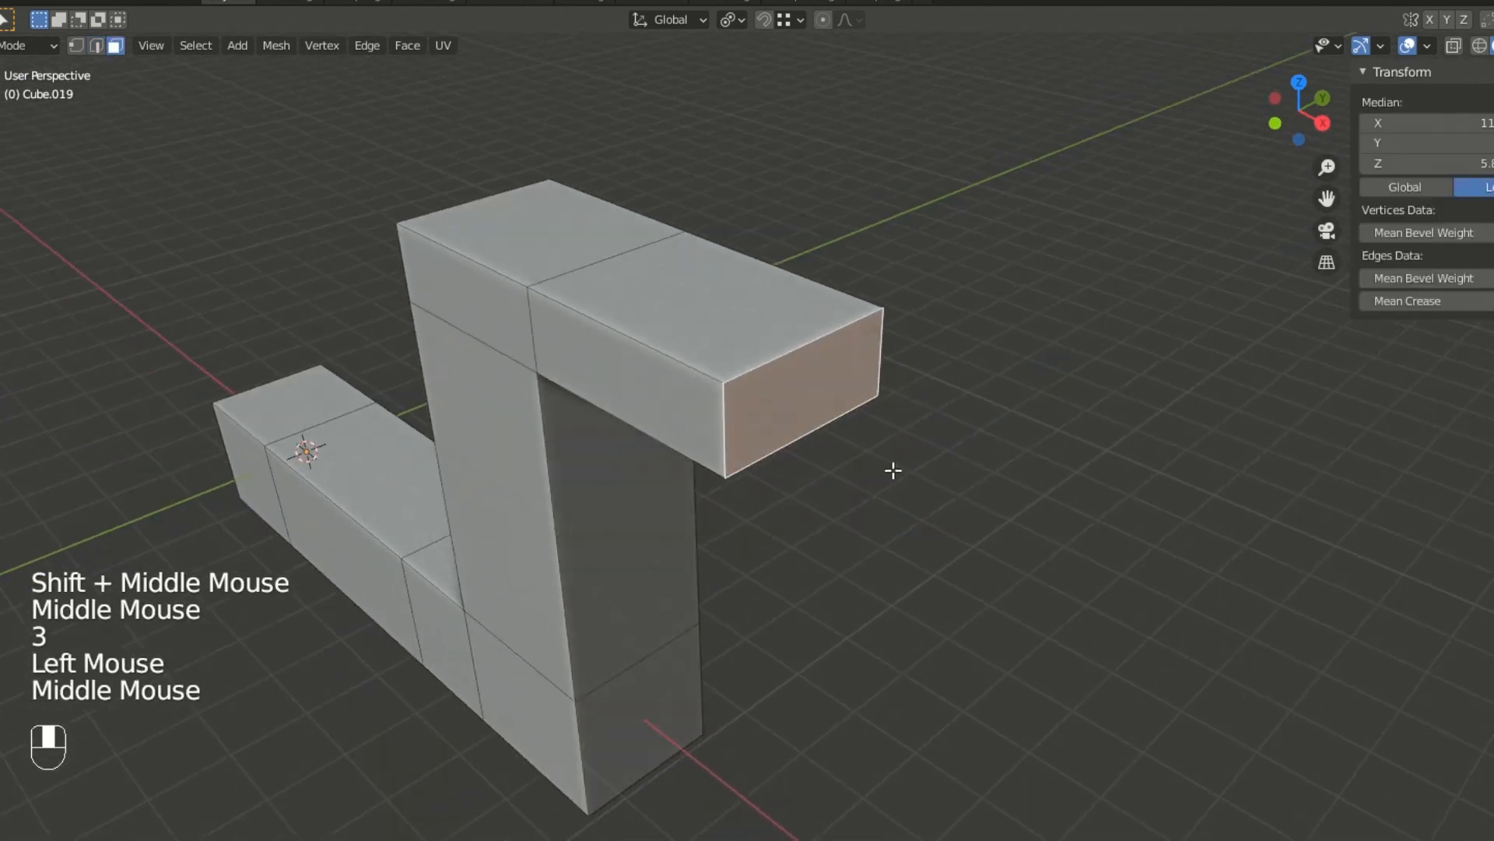
pyautogui.scroll(2, 891, 467)
pyautogui.hotkey('ctrl', 'b')
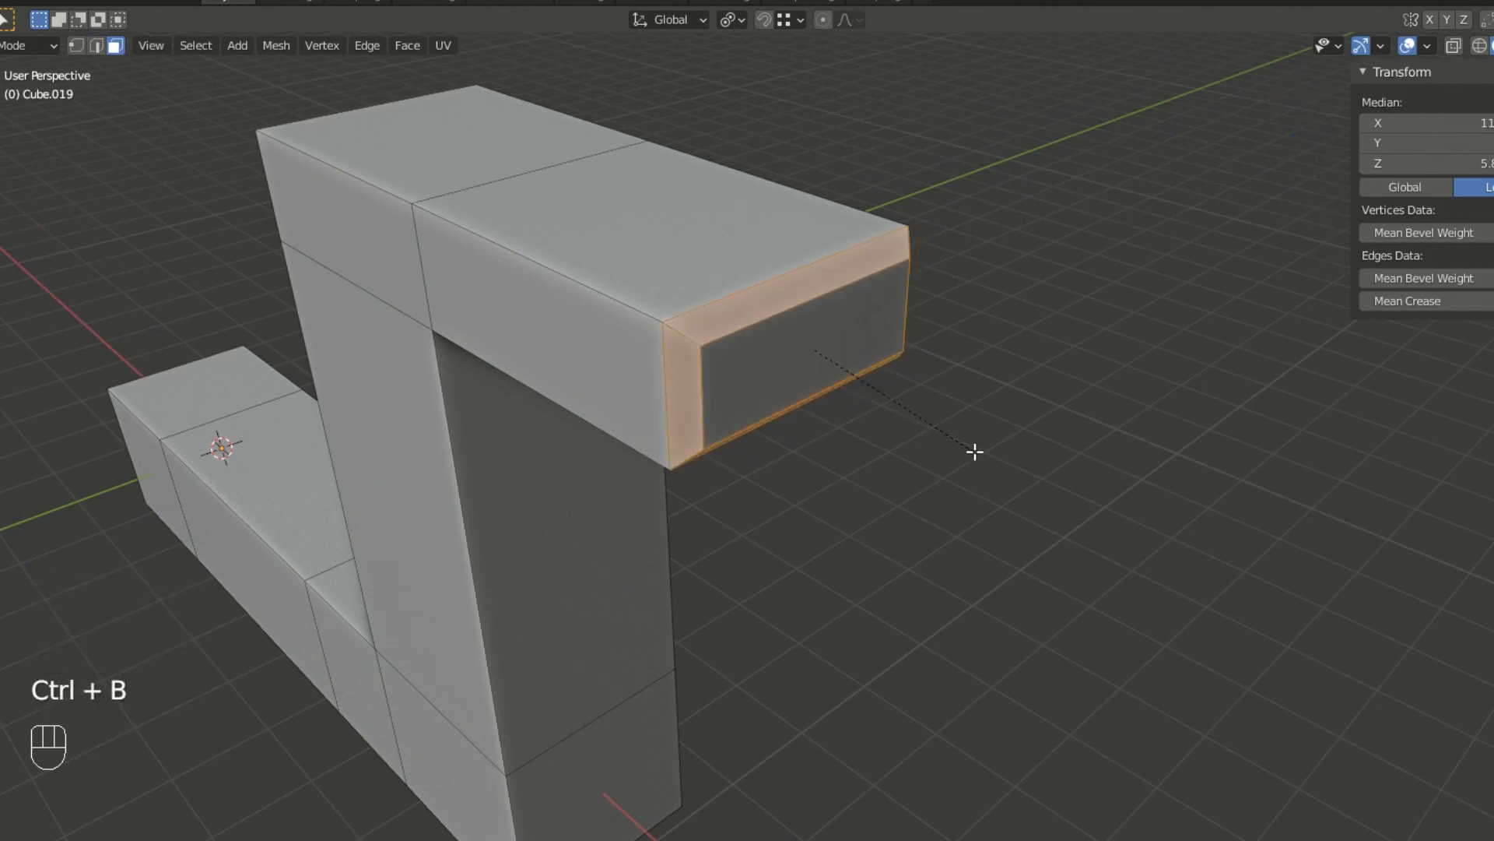
pyautogui.click(975, 451)
pyautogui.scroll(-3, 861, 430)
pyautogui.moveTo(820, 430); pyautogui.dragTo(858, 475, button='middle')
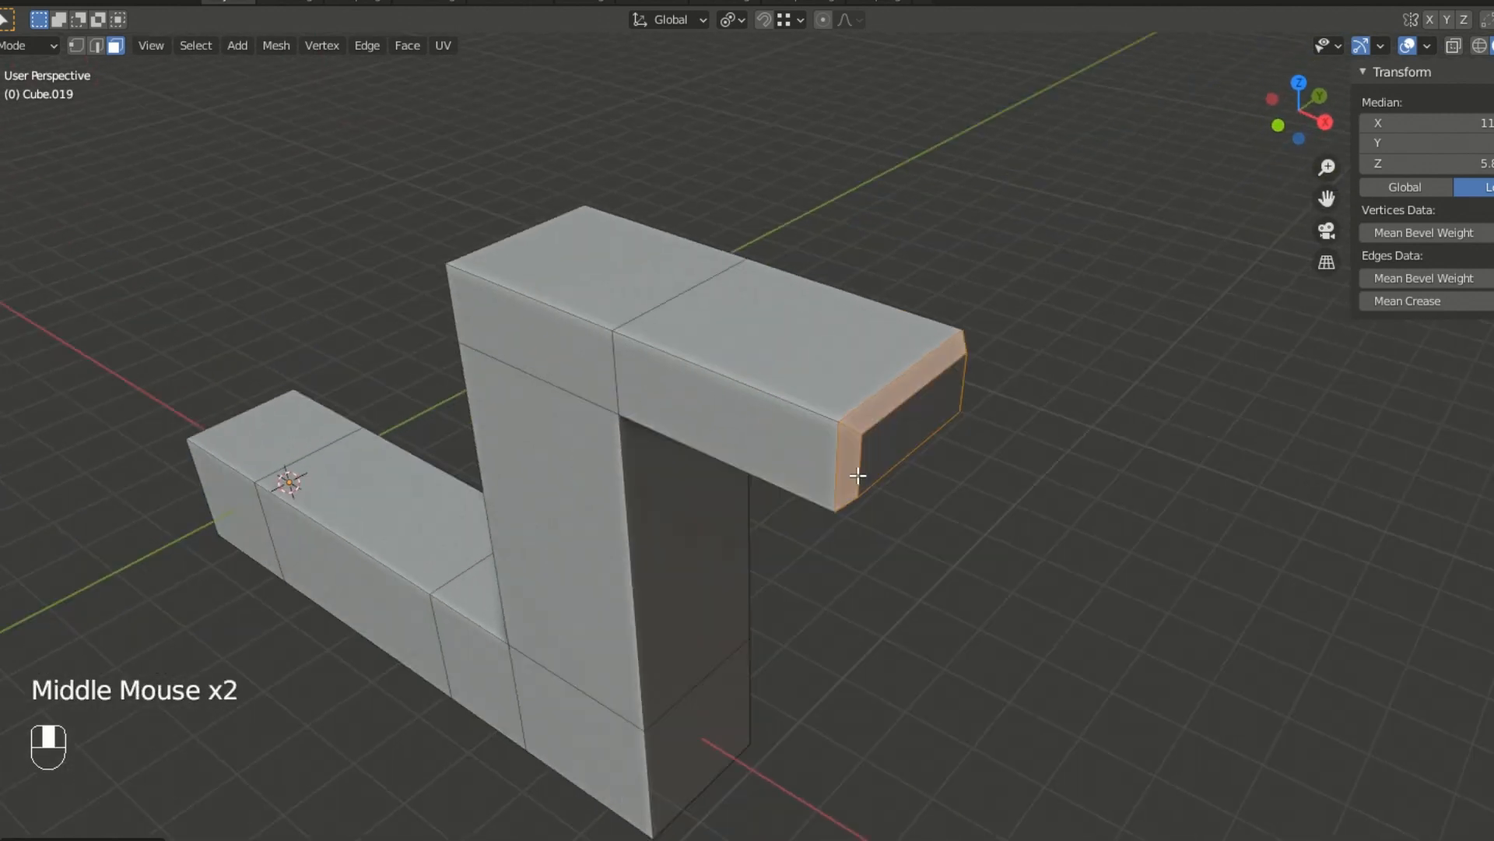
pyautogui.hotkey('ctrl', 'z')
# - Switch to edge selection and select the full edge loop around the lower bar beside the 3D cursor
pyautogui.moveTo(754, 437); pyautogui.dragTo(814, 413, button='middle')
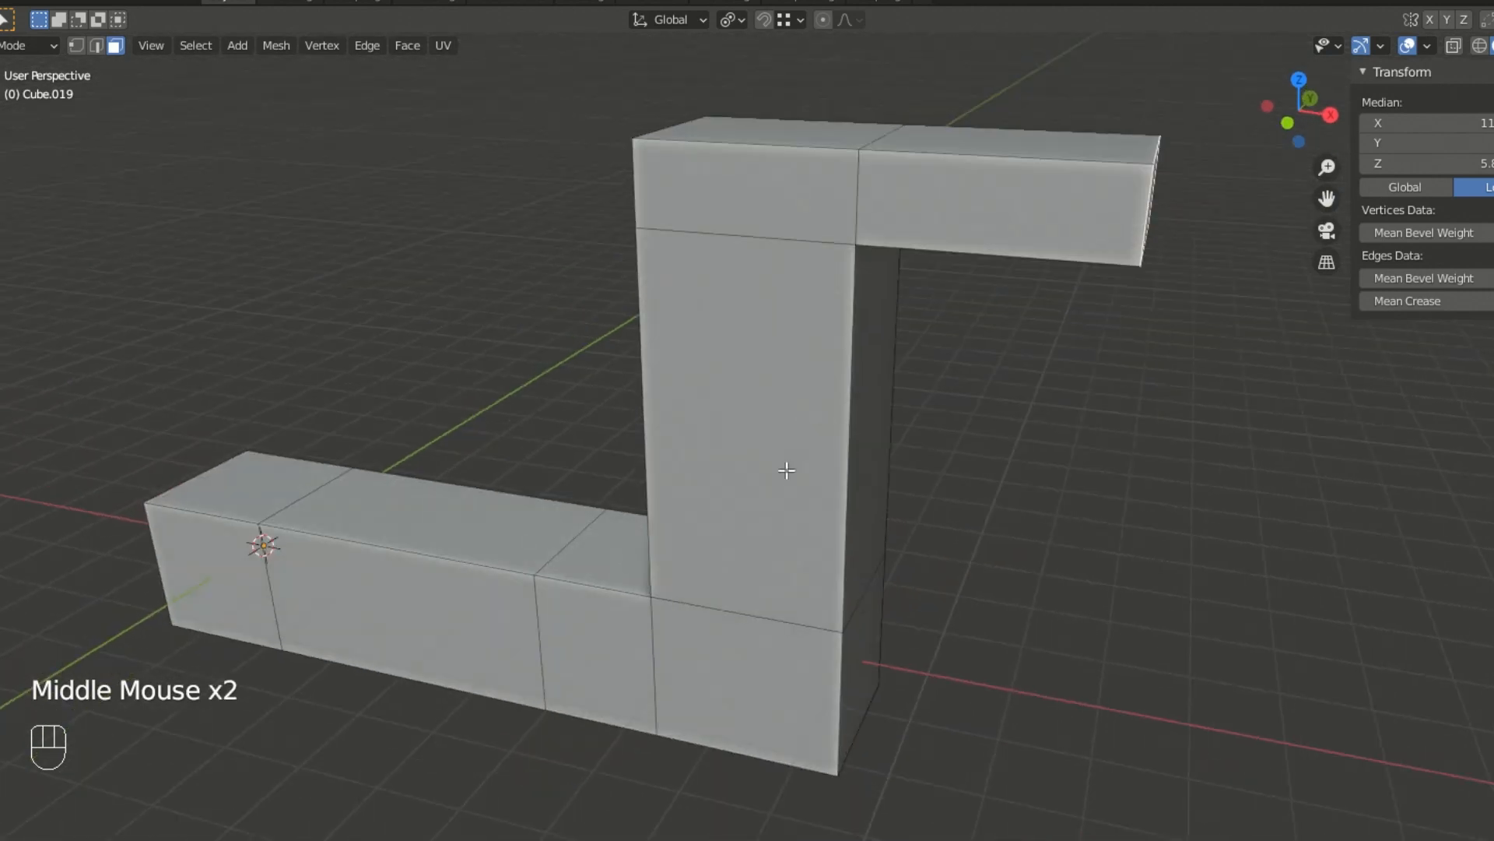
pyautogui.keyDown('shift'); pyautogui.moveTo(732, 548); pyautogui.dragTo(747, 494, button='middle'); pyautogui.keyUp('shift')
pyautogui.keyDown('shift'); pyautogui.moveTo(600, 447); pyautogui.dragTo(777, 477, button='middle'); pyautogui.keyUp('shift')
pyautogui.scroll(5, 776, 477)
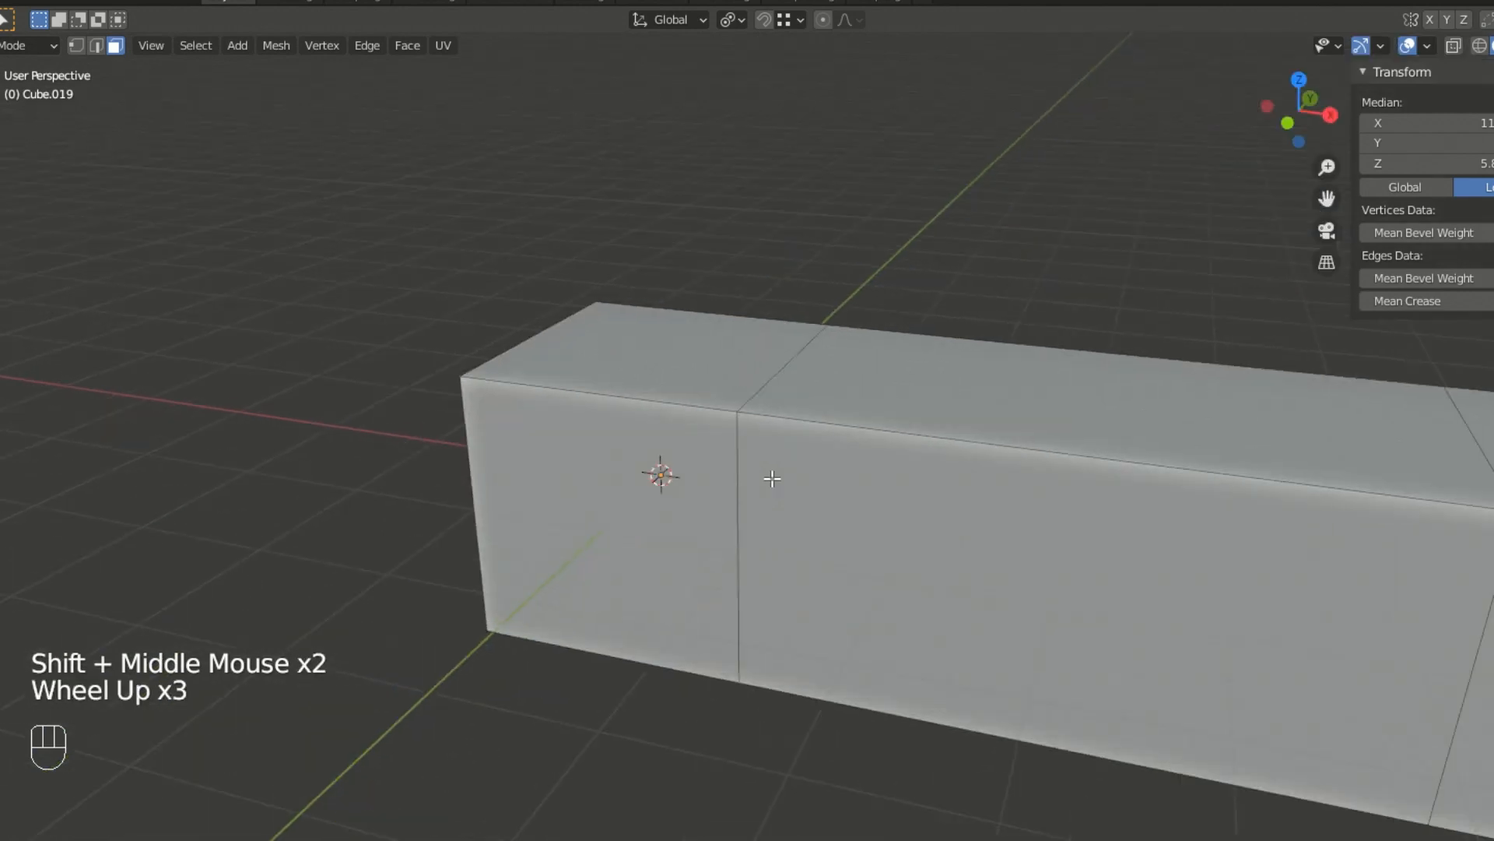
pyautogui.scroll(-2, 768, 463)
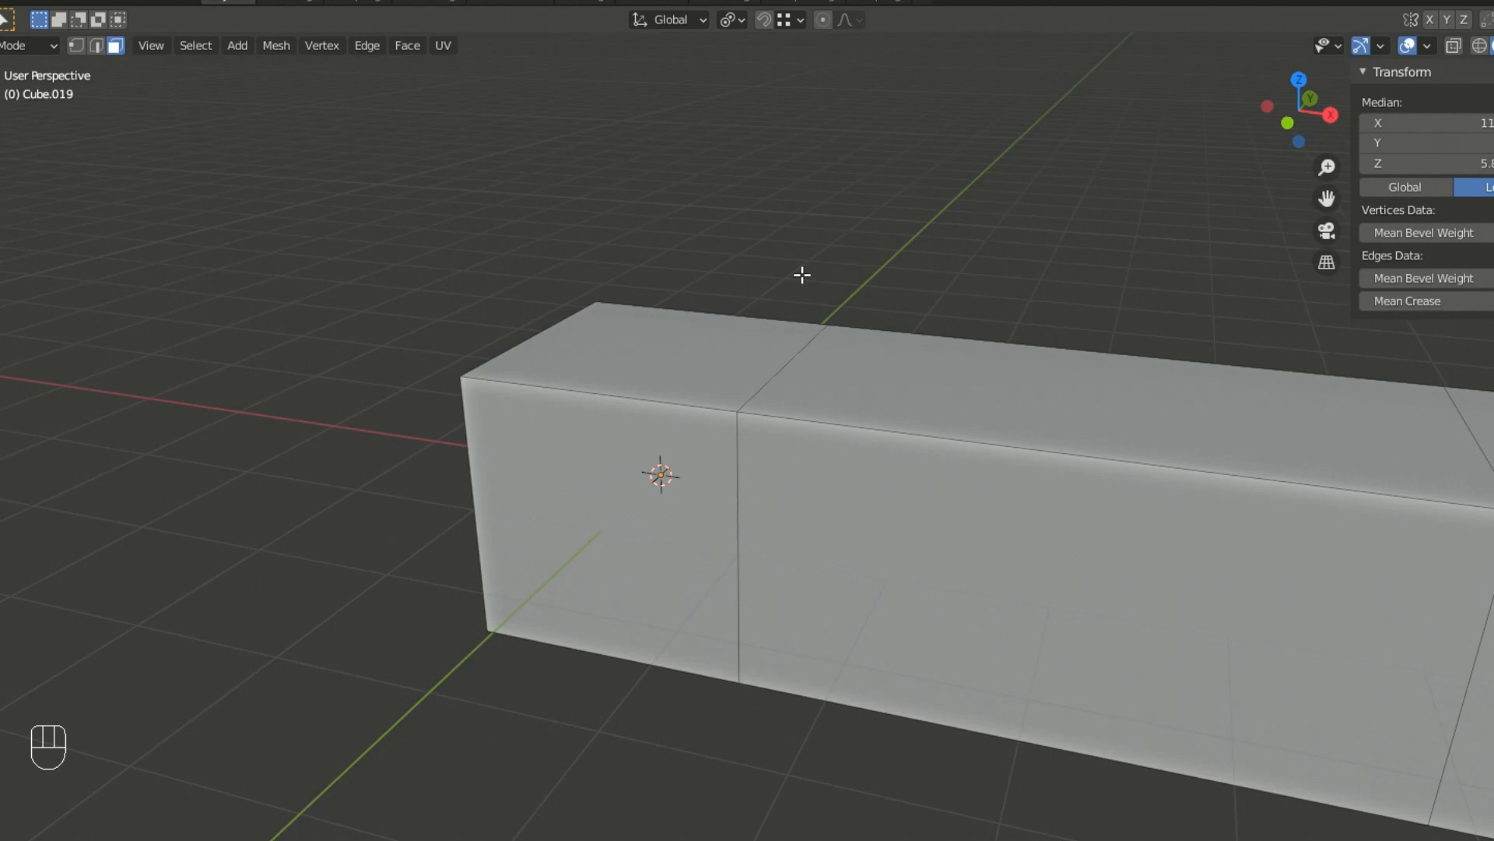
pyautogui.press('2')
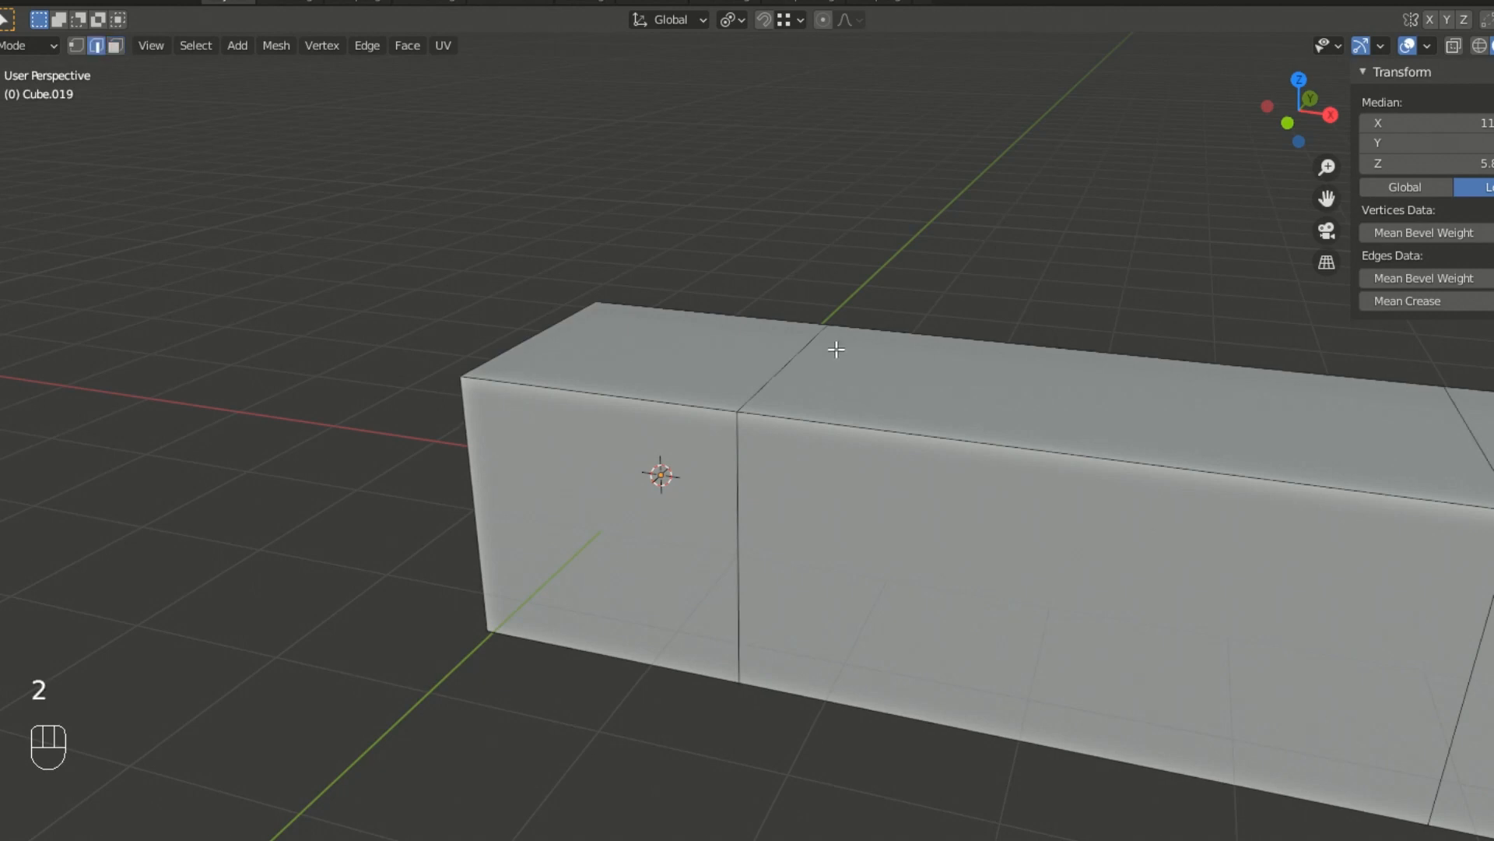
pyautogui.click(738, 455)
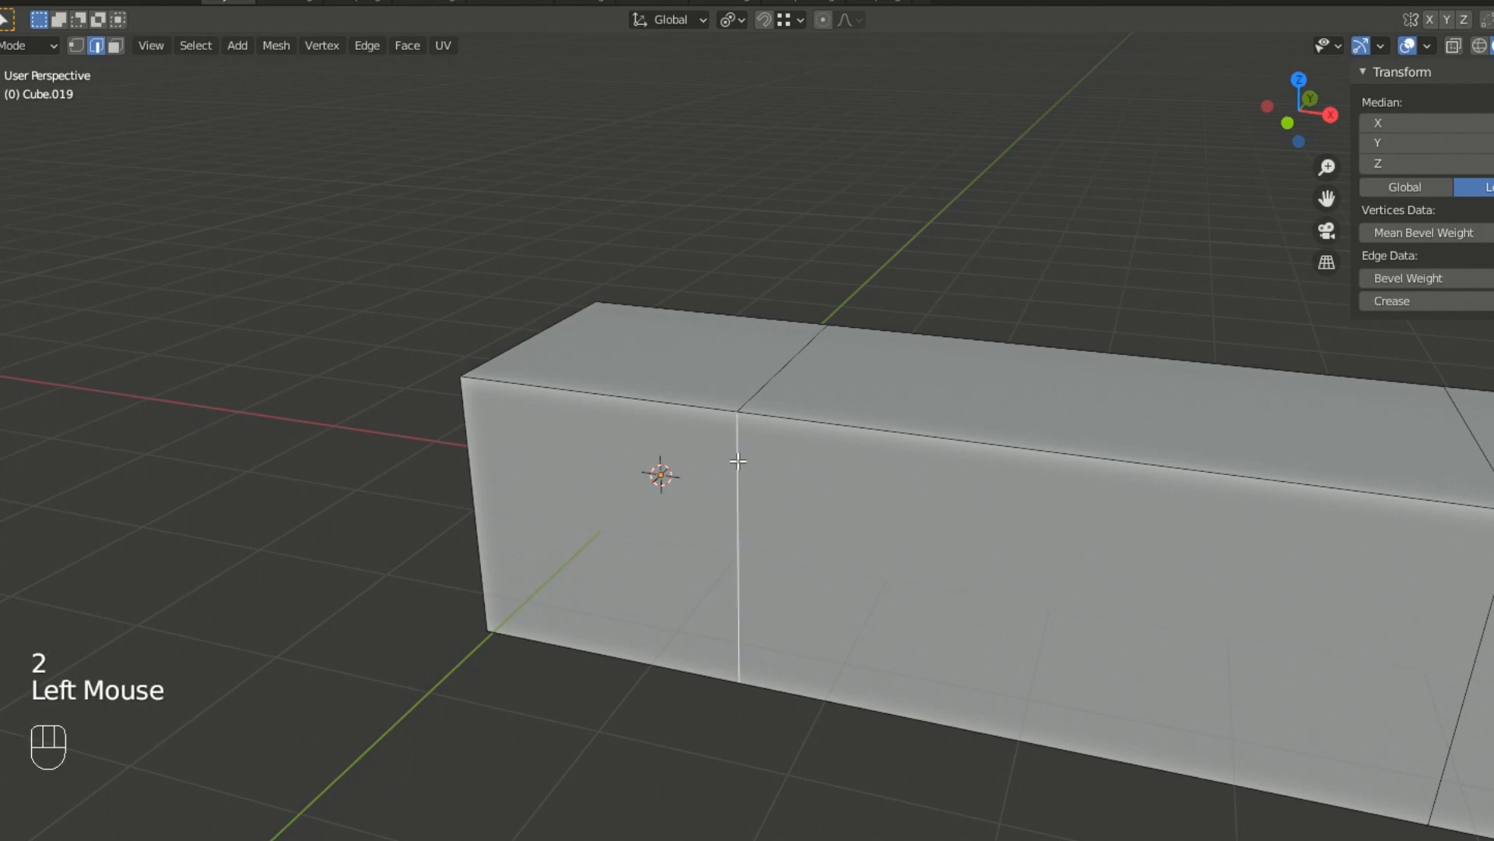
pyautogui.doubleClick(738, 461)
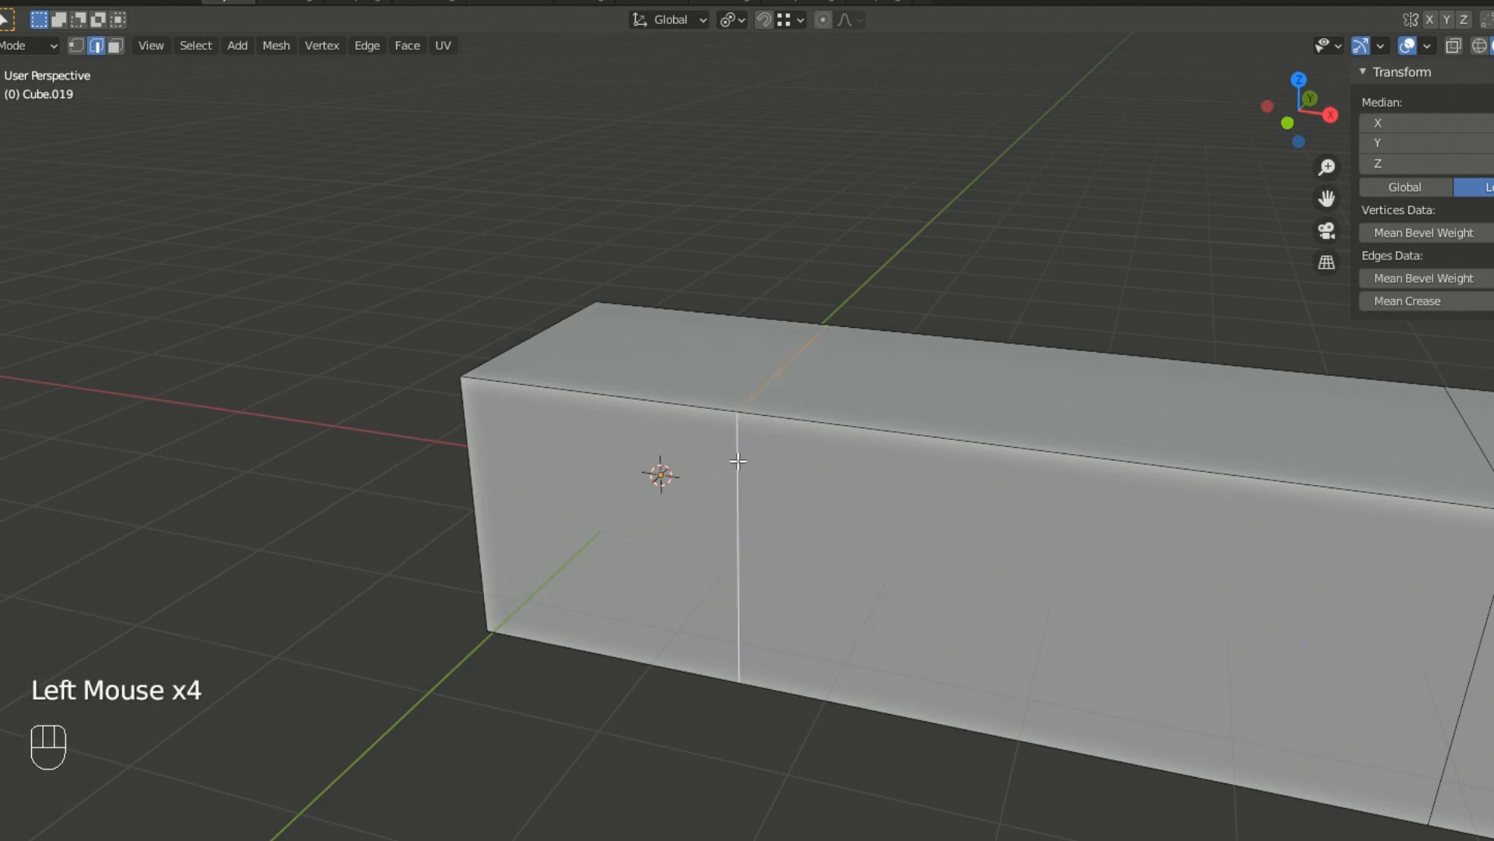
# - Examine the selected edge loop from several sides of the lower bar
pyautogui.moveTo(763, 483); pyautogui.dragTo(827, 478, button='middle')
pyautogui.moveTo(955, 320); pyautogui.dragTo(1110, 541, button='middle')
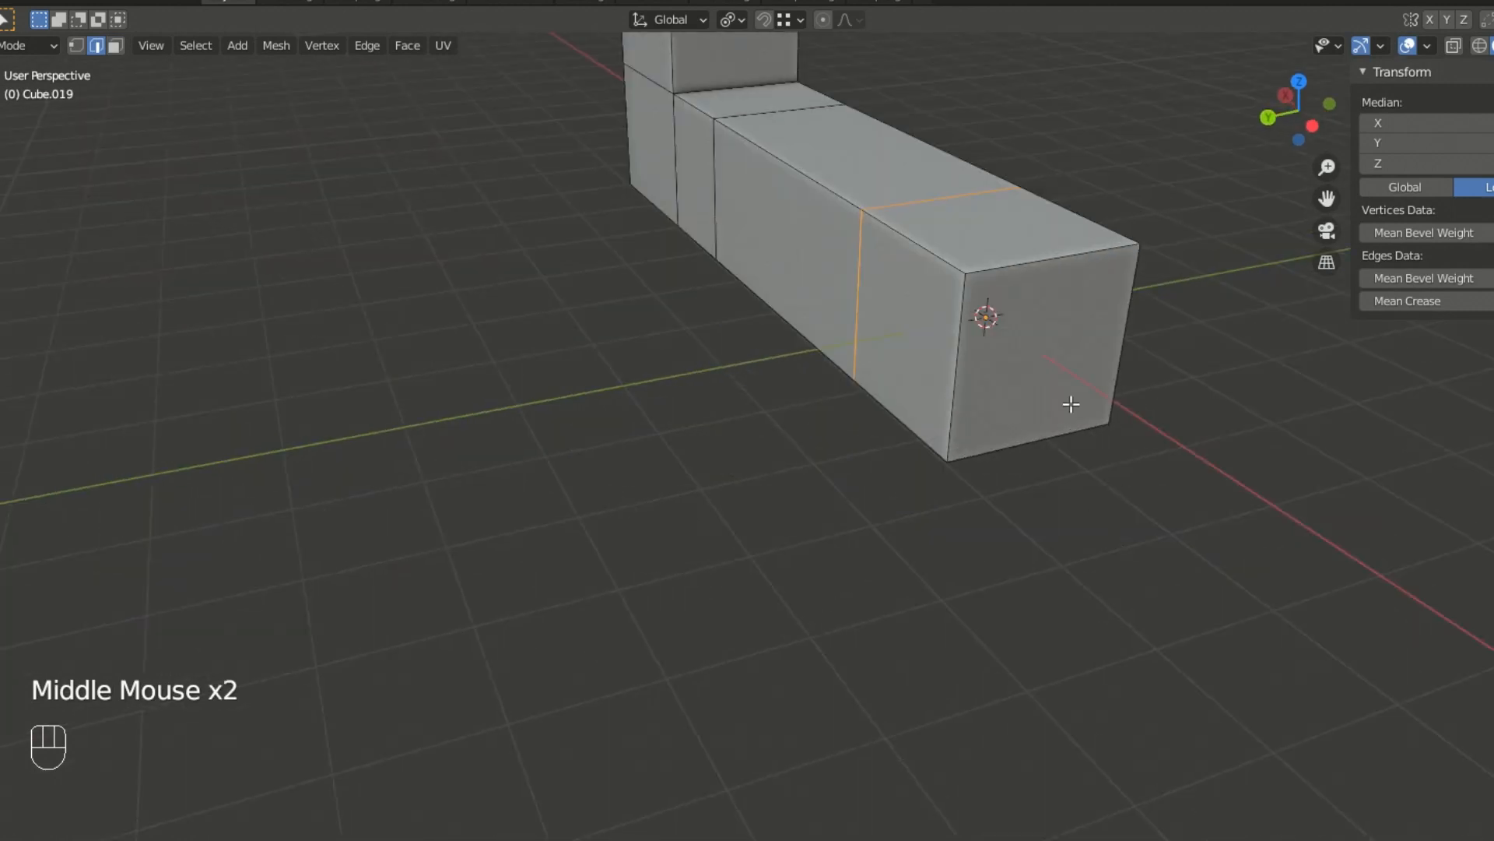
pyautogui.scroll(-1, 1074, 412)
pyautogui.moveTo(1091, 417); pyautogui.dragTo(770, 406, button='middle')
pyautogui.moveTo(851, 537); pyautogui.dragTo(786, 464, button='middle')
pyautogui.scroll(-2, 787, 502)
pyautogui.scroll(2, 787, 464)
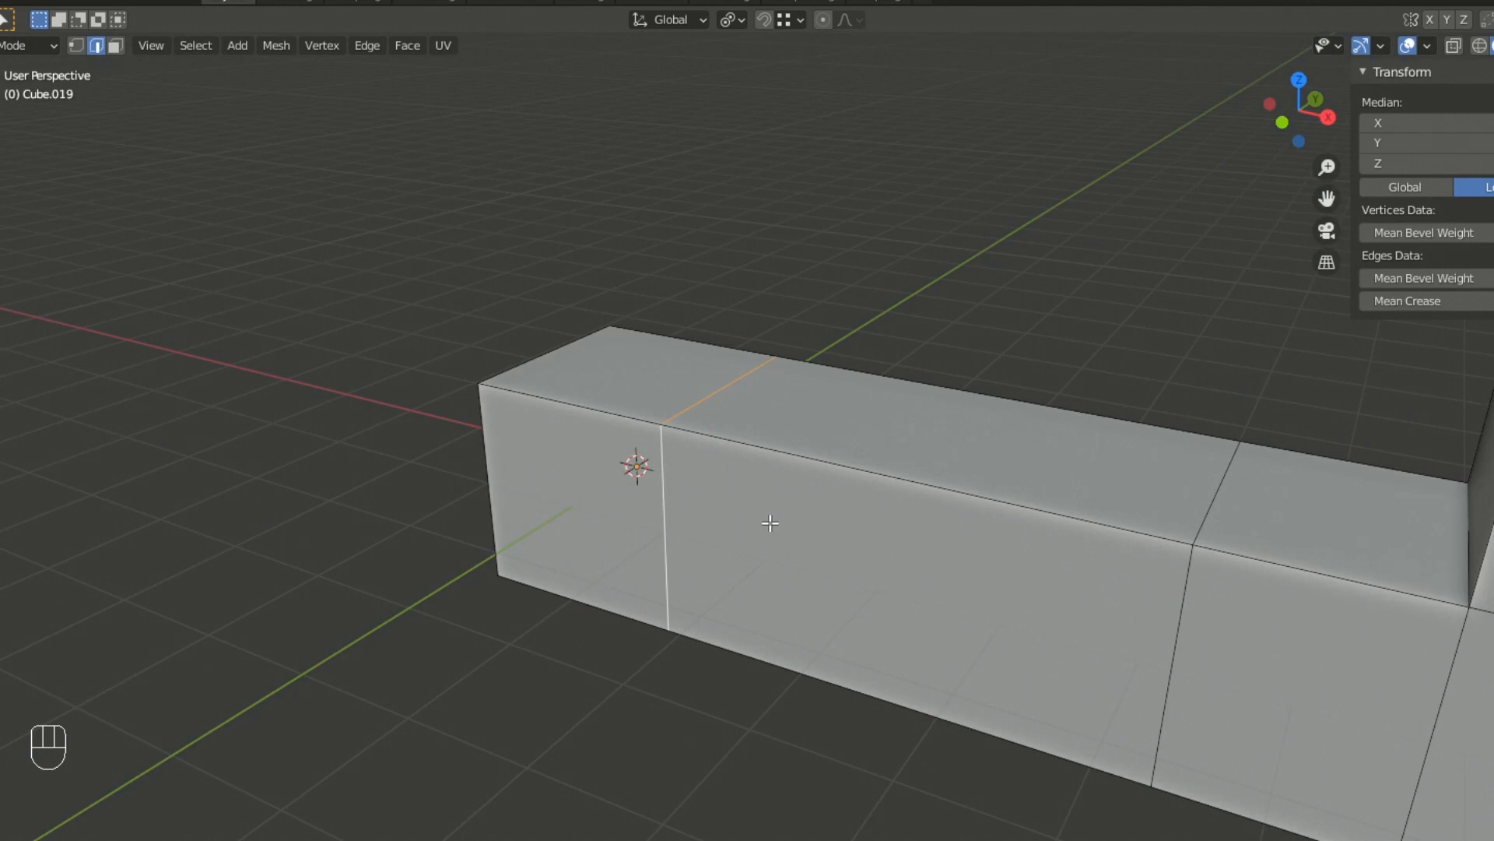
# - Frame the view on the selected edge loop and use it as the centre for orbiting and zooming
pyautogui.press('KP_Decimal')
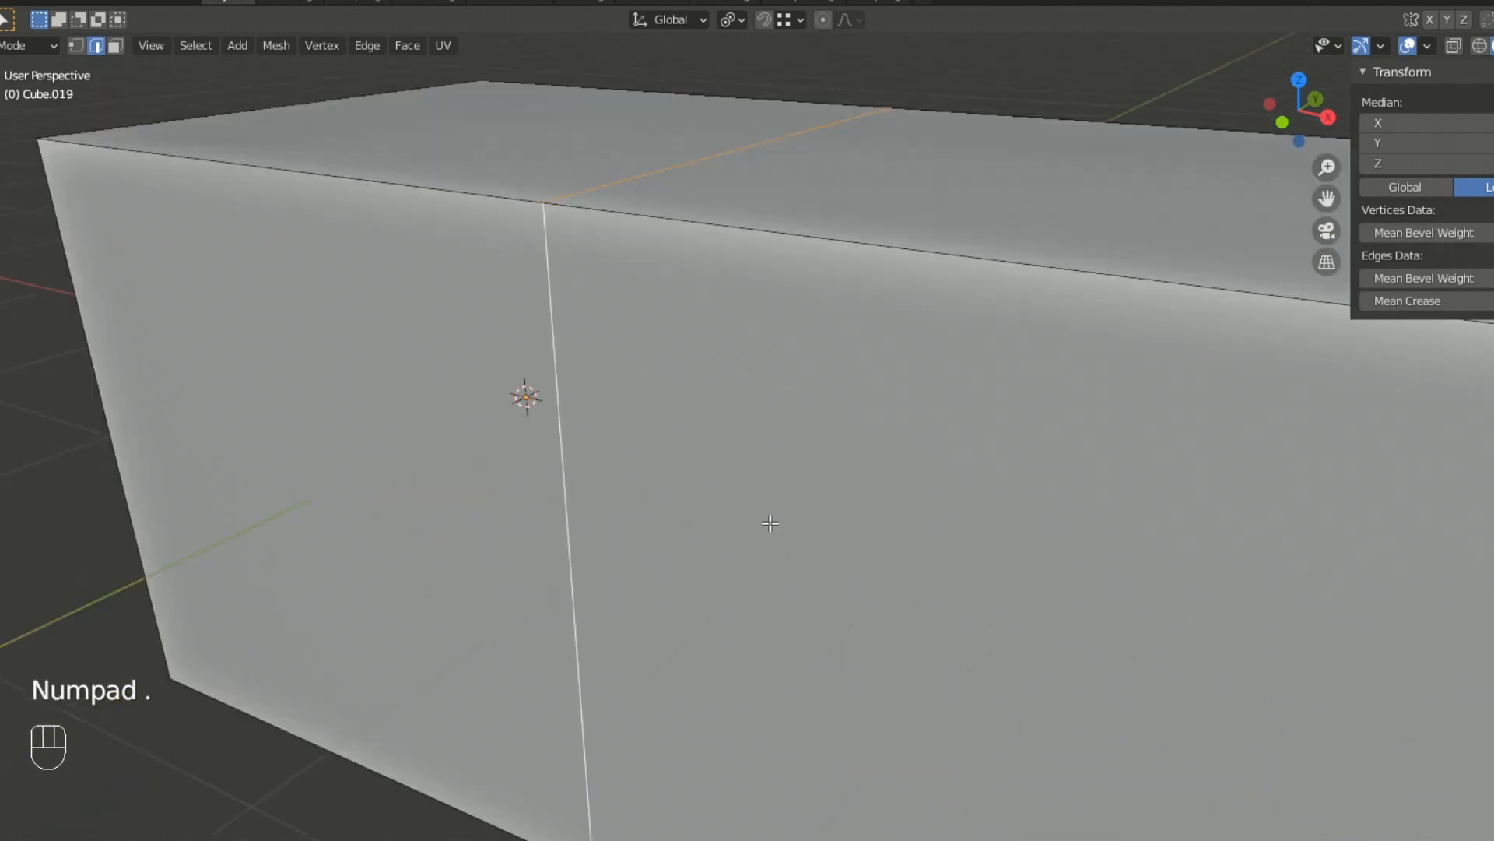
pyautogui.scroll(-4, 722, 382)
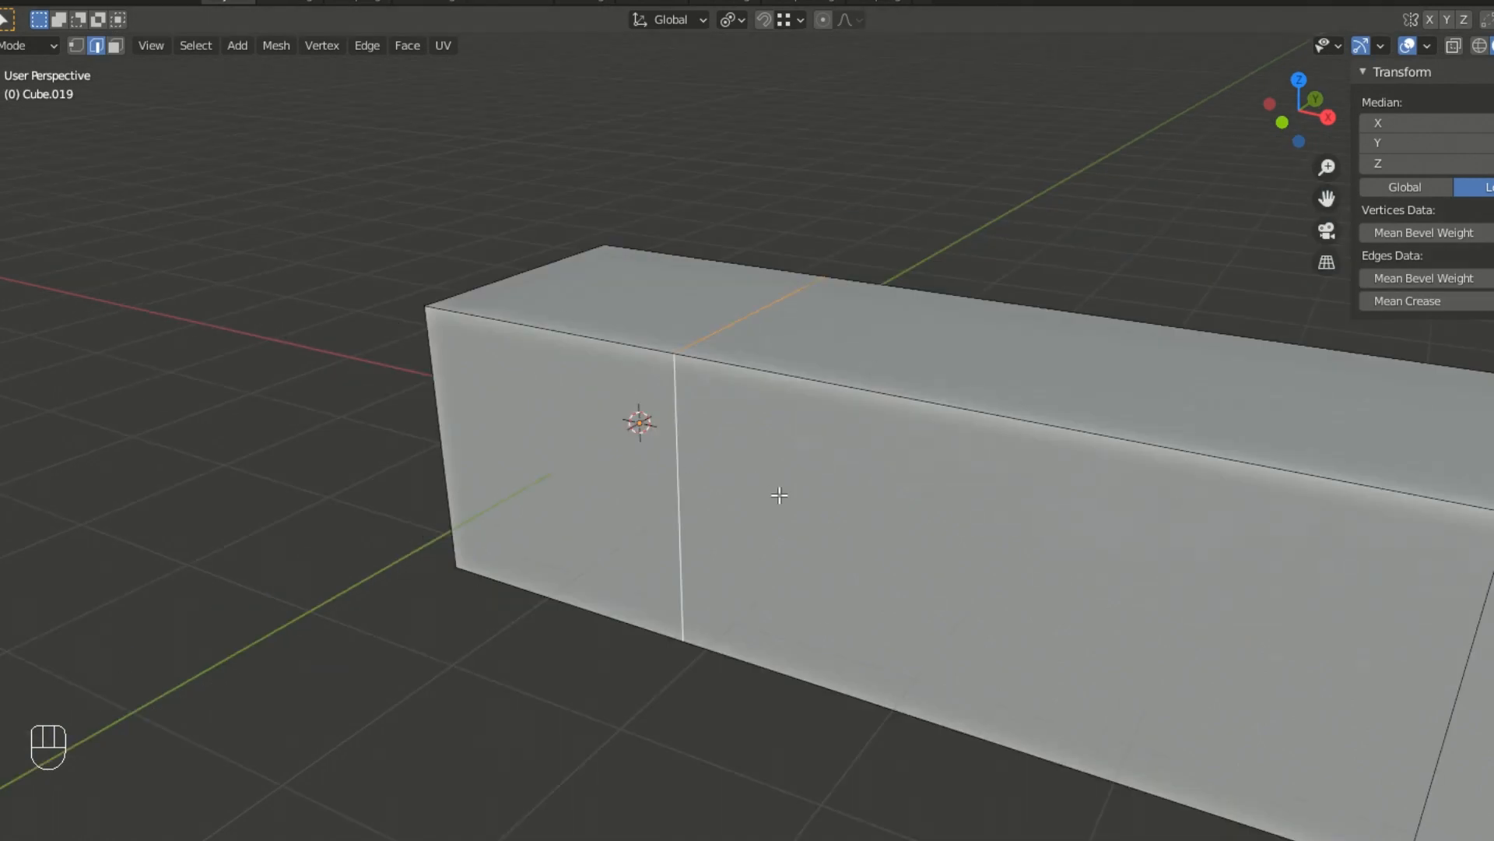
pyautogui.moveTo(695, 500); pyautogui.dragTo(737, 493, button='middle')
pyautogui.scroll(-3, 766, 500)
pyautogui.moveTo(854, 508)
pyautogui.mouseDown(button='middle')
pyautogui.moveTo(810, 507)
pyautogui.moveTo(832, 508)
pyautogui.moveTo(834, 491)
pyautogui.mouseUp(button='middle')
pyautogui.scroll(-3, 810, 507)
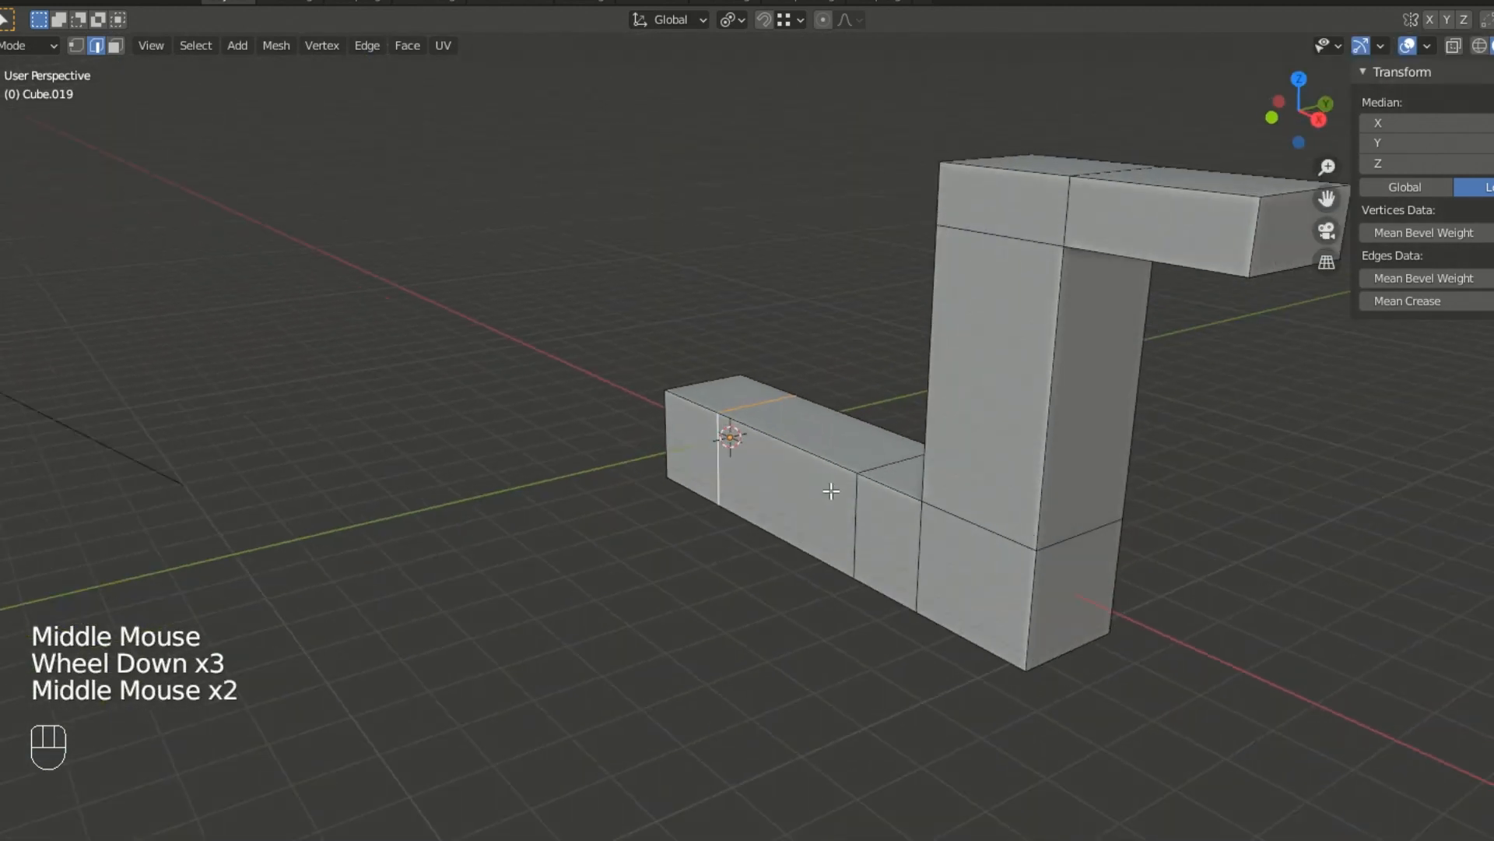
# - Select the arm's end face in face selection, frame the view on it, and orbit around it
pyautogui.press('3')
pyautogui.moveTo(927, 500); pyautogui.dragTo(931, 504, button='middle')
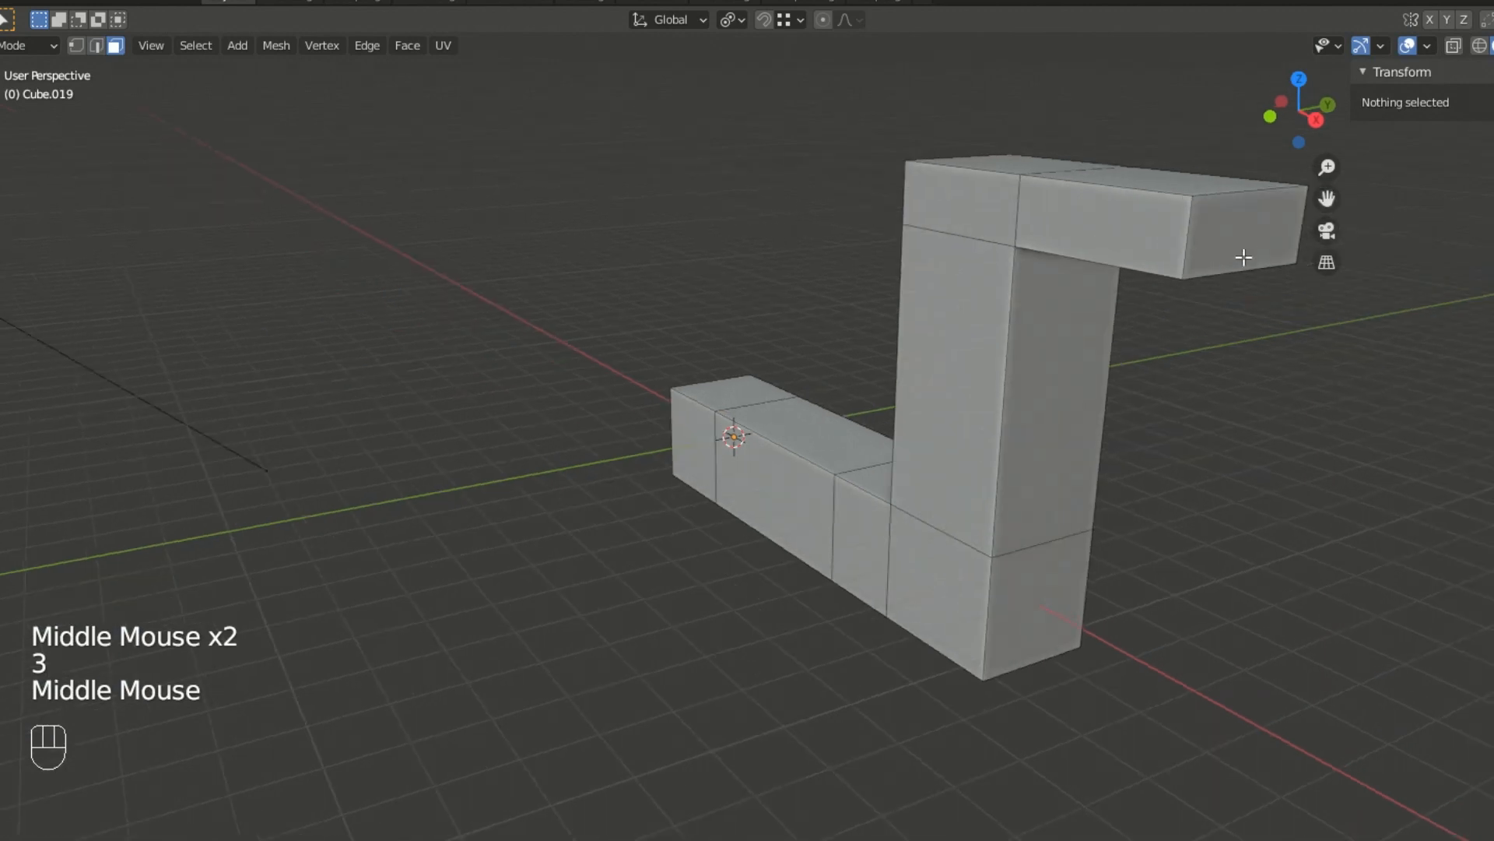
pyautogui.click(1251, 230)
pyautogui.moveTo(1171, 397); pyautogui.dragTo(1127, 412, button='middle')
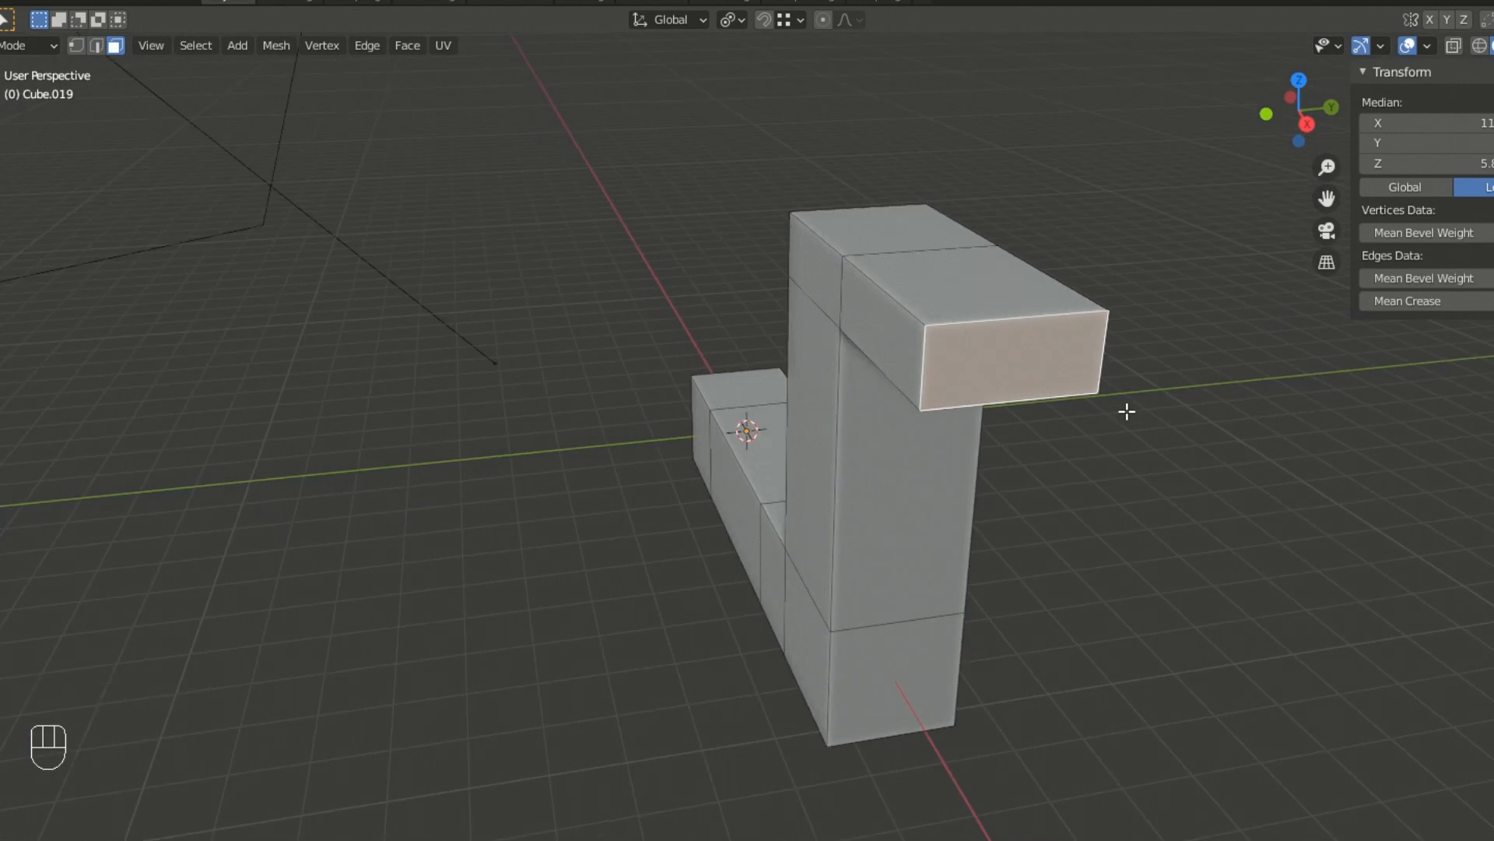
pyautogui.press('KP_Decimal')
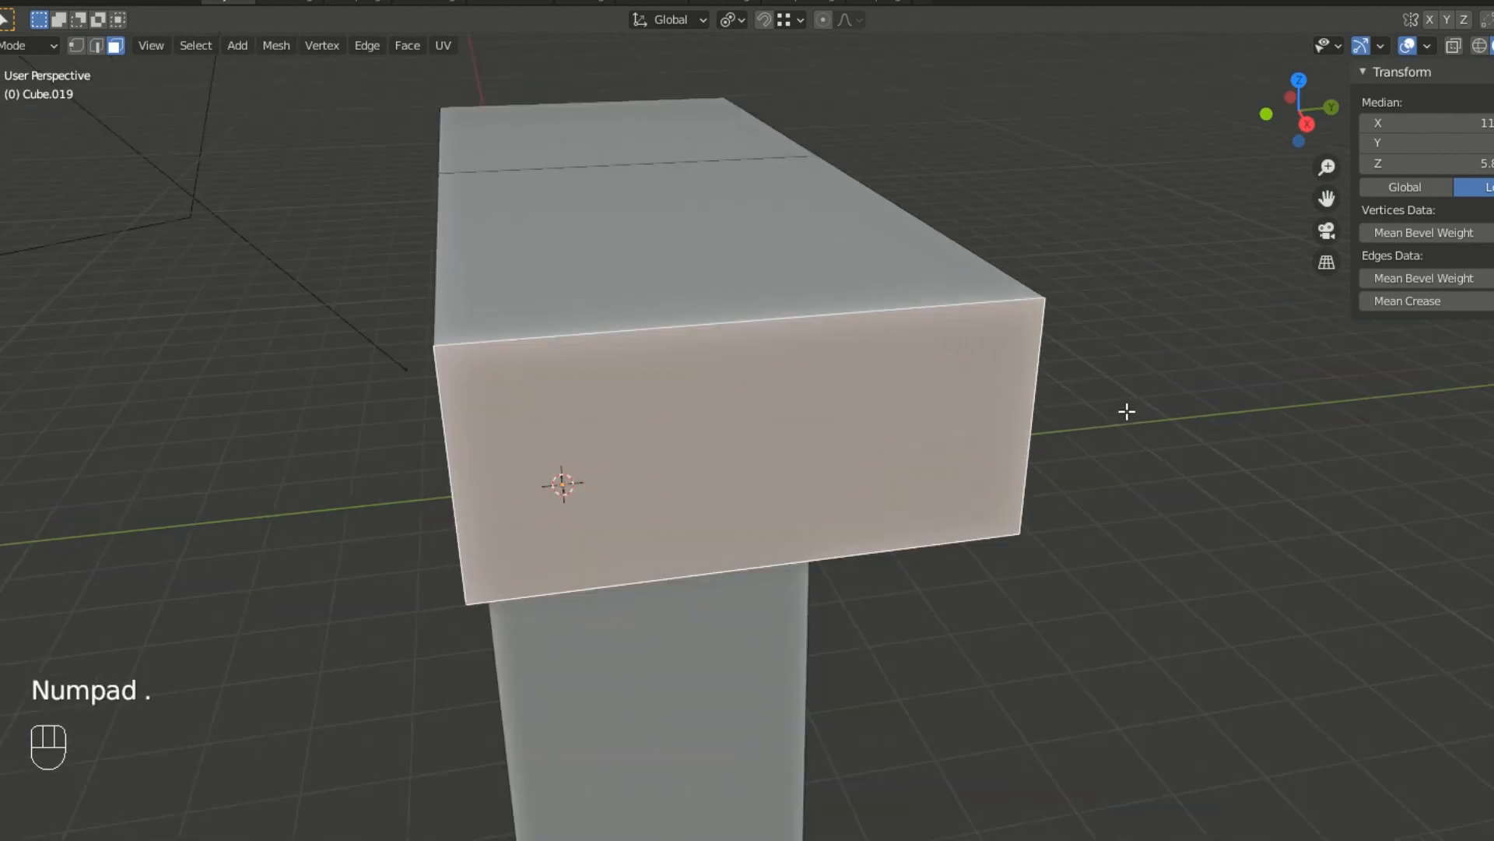
pyautogui.scroll(-3, 801, 464)
pyautogui.moveTo(854, 470); pyautogui.dragTo(820, 523, button='middle')
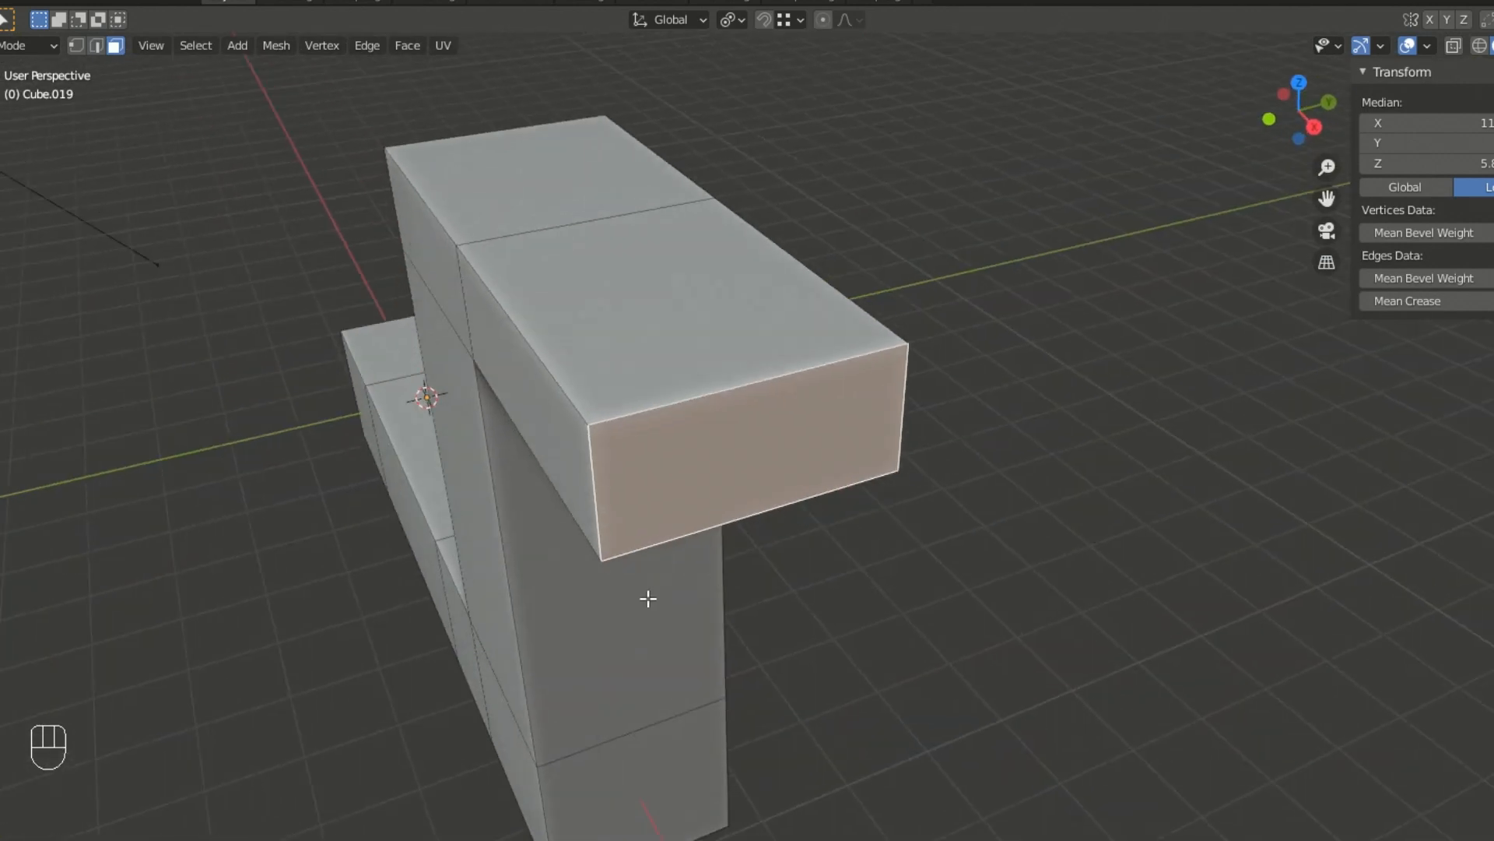
pyautogui.moveTo(644, 589); pyautogui.dragTo(1012, 513, button='middle')
# - Frame the view on the lower bar's top cross edge beside the 3D cursor and select its full edge loop
pyautogui.press('2')
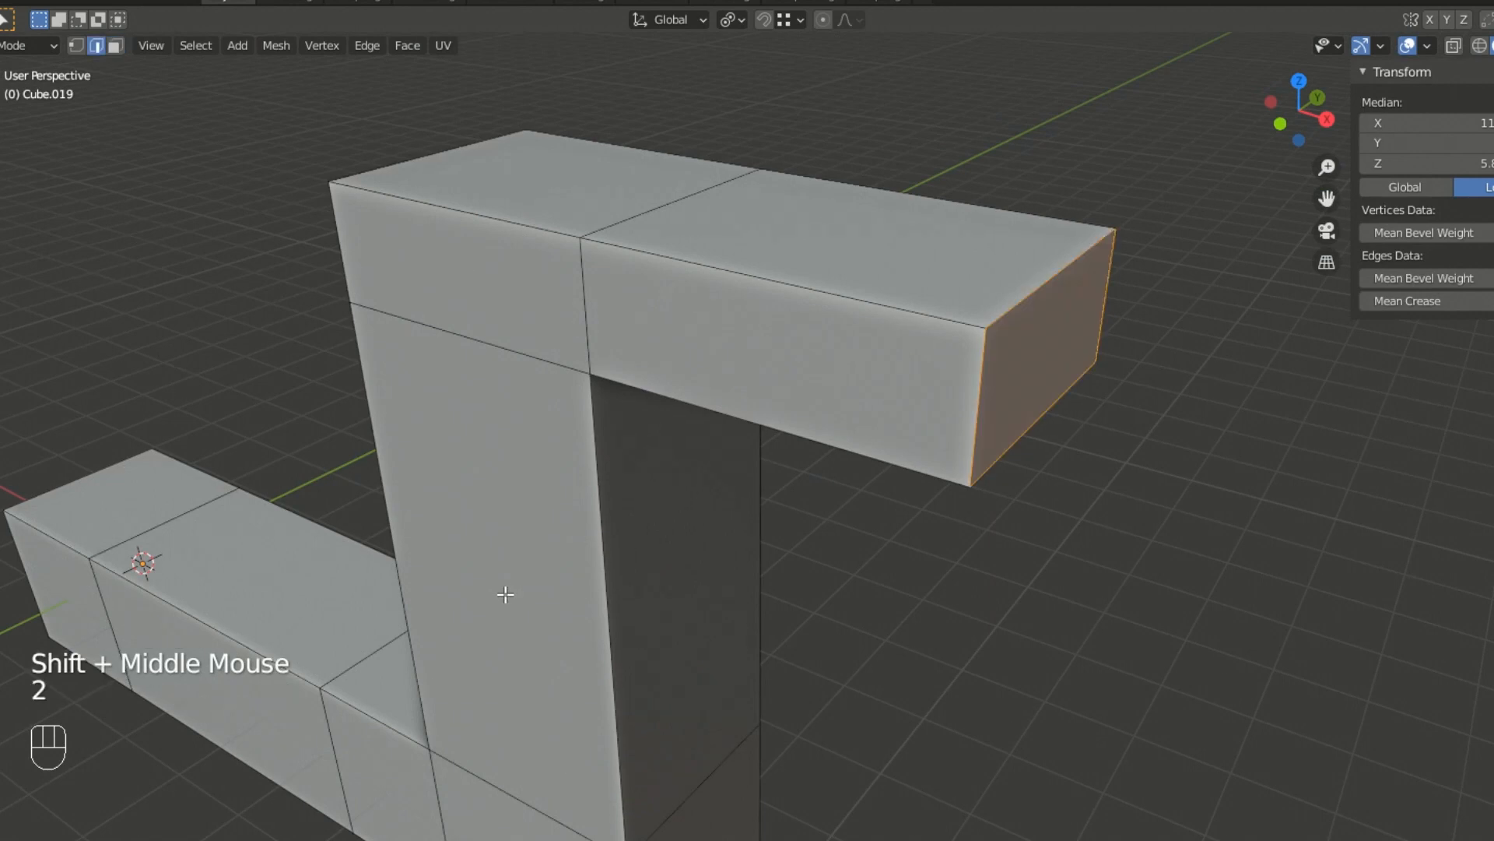
pyautogui.keyDown('shift'); pyautogui.moveTo(505, 594); pyautogui.dragTo(622, 554, button='middle'); pyautogui.keyUp('shift')
pyautogui.click(215, 501)
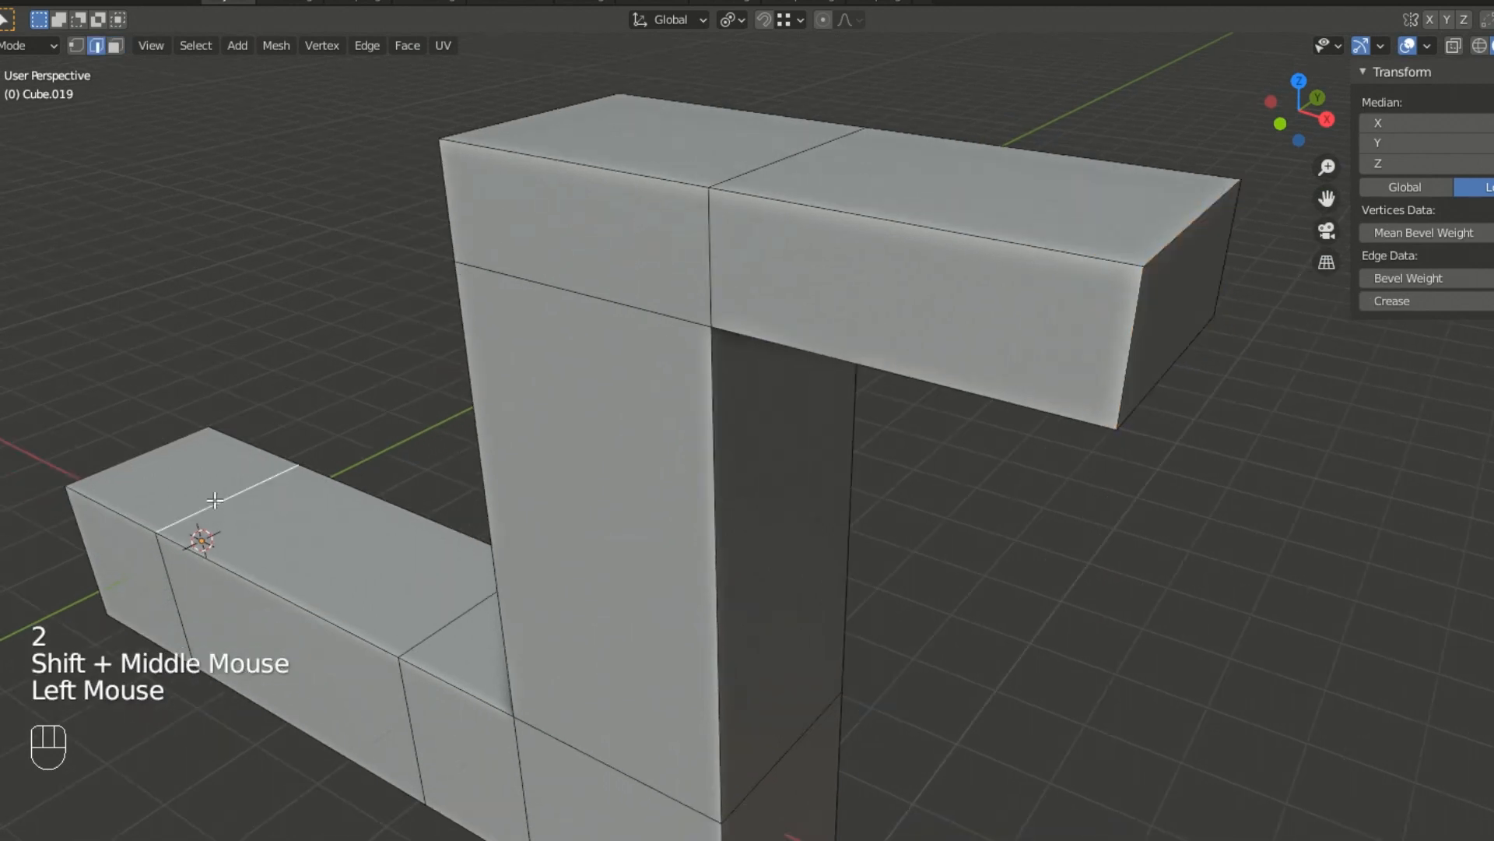
pyautogui.press('KP_Decimal')
pyautogui.scroll(-3, 222, 500)
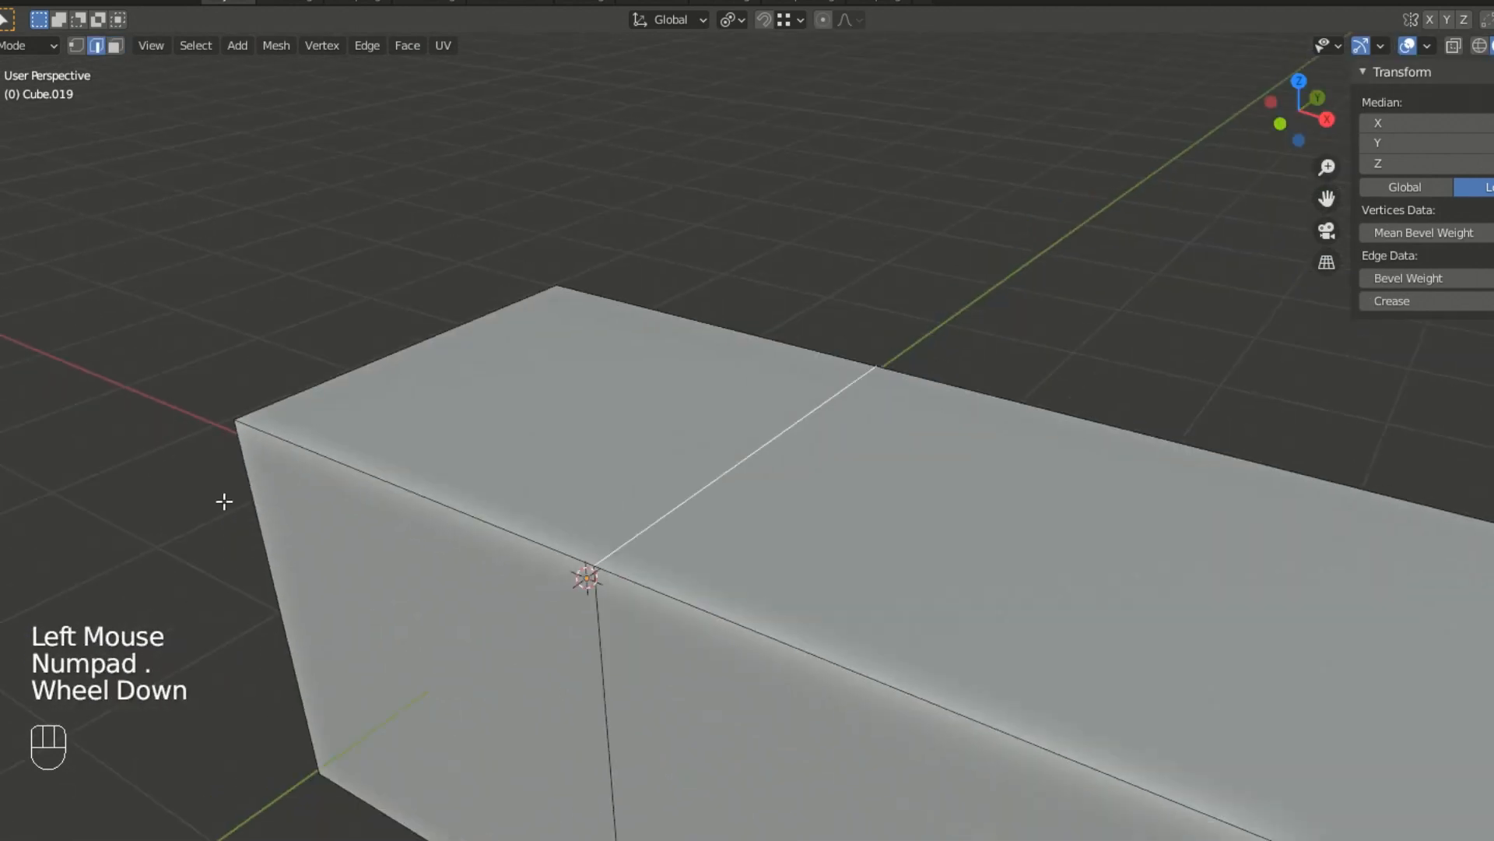
pyautogui.tripleClick(732, 470)
pyautogui.moveTo(744, 465); pyautogui.dragTo(707, 600, button='middle')
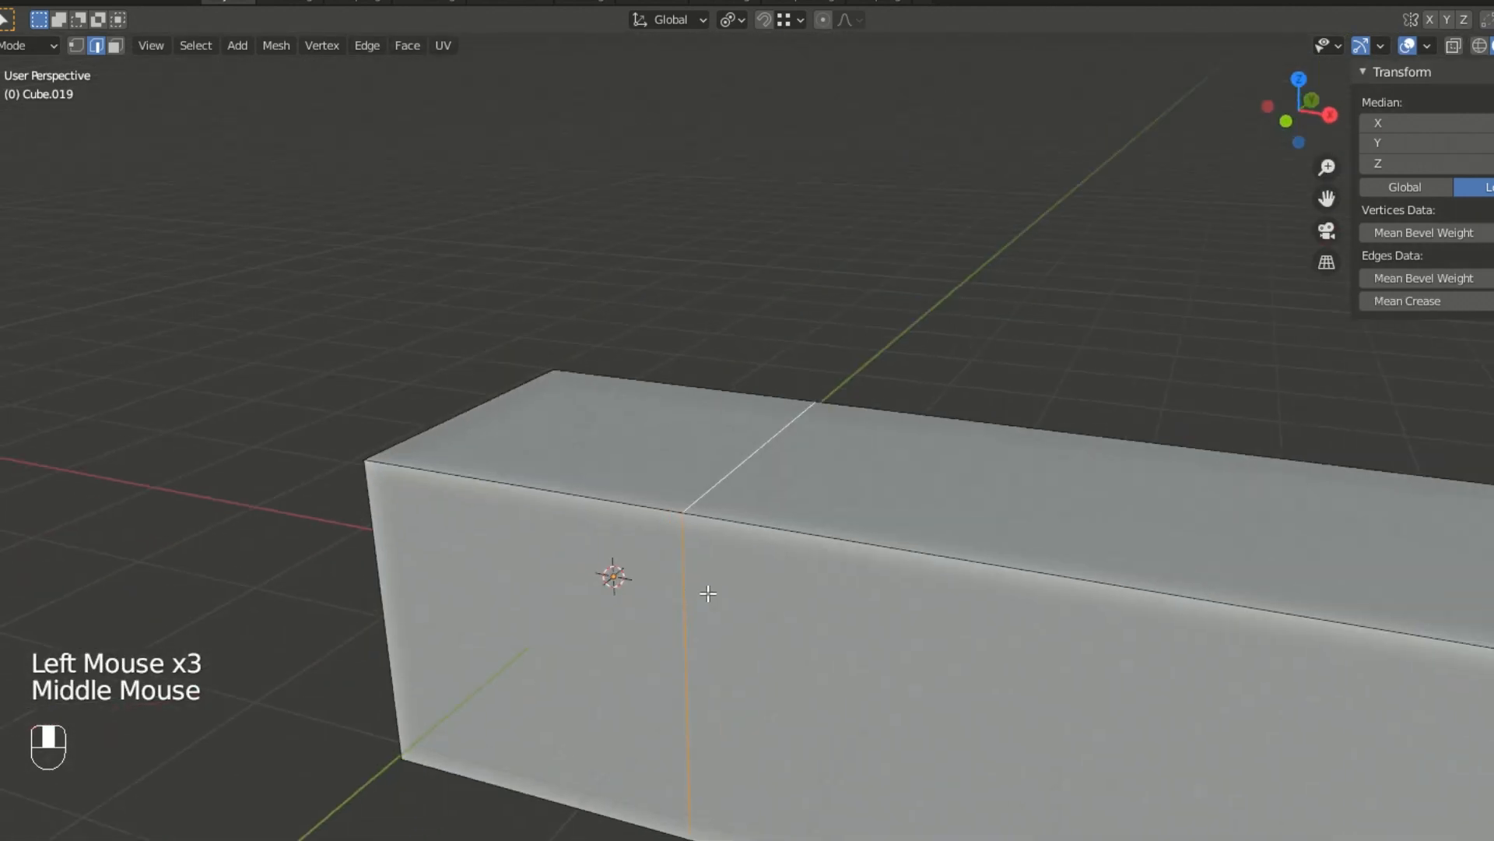
# - Bevel the selected edge loop on the lower bar into a narrow band of faces around it
pyautogui.scroll(-1, 853, 543)
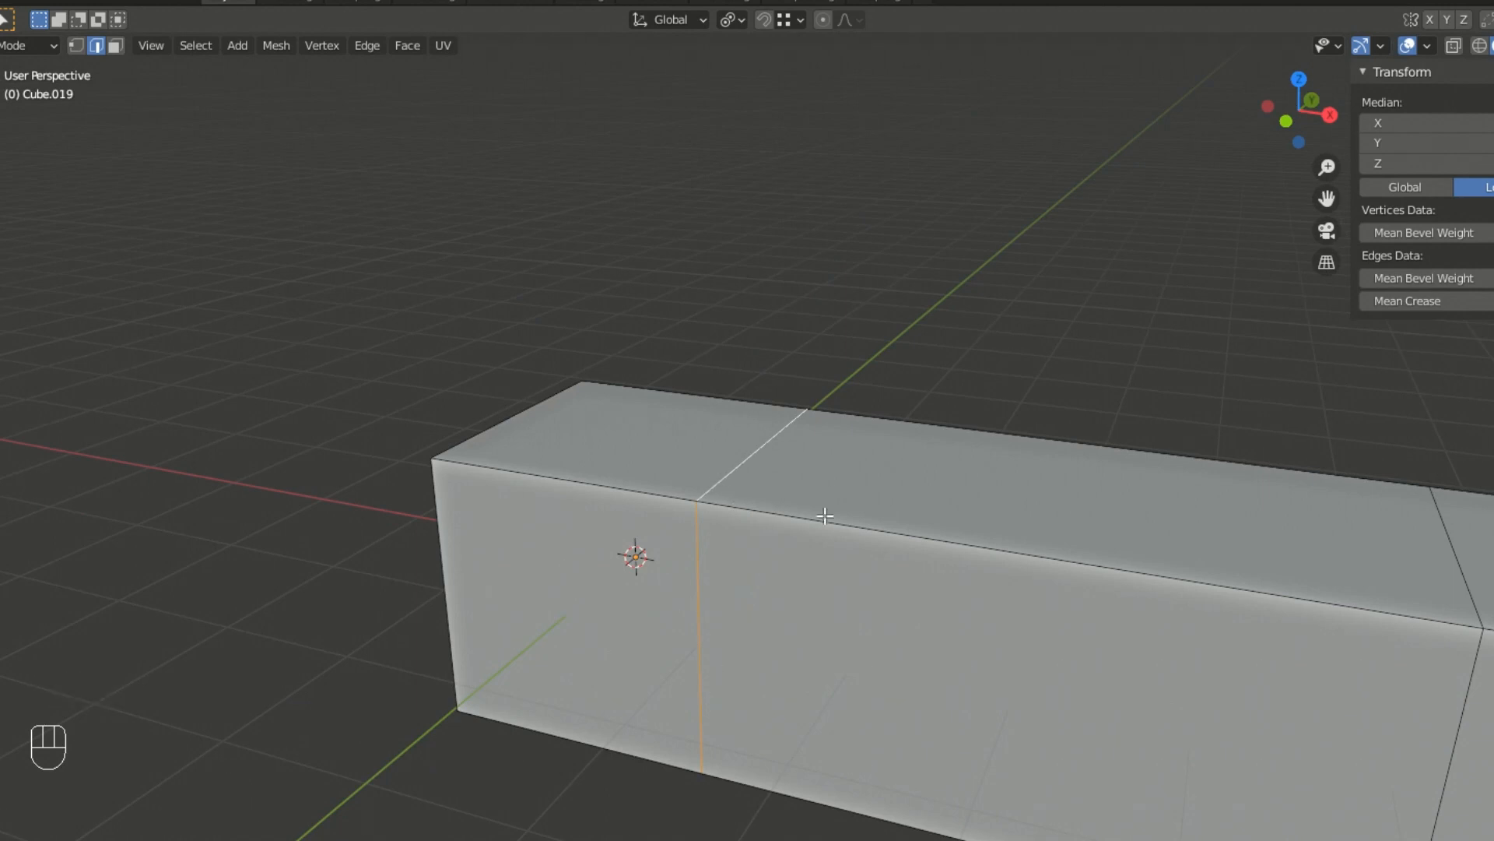
pyautogui.hotkey('ctrl', 'b')
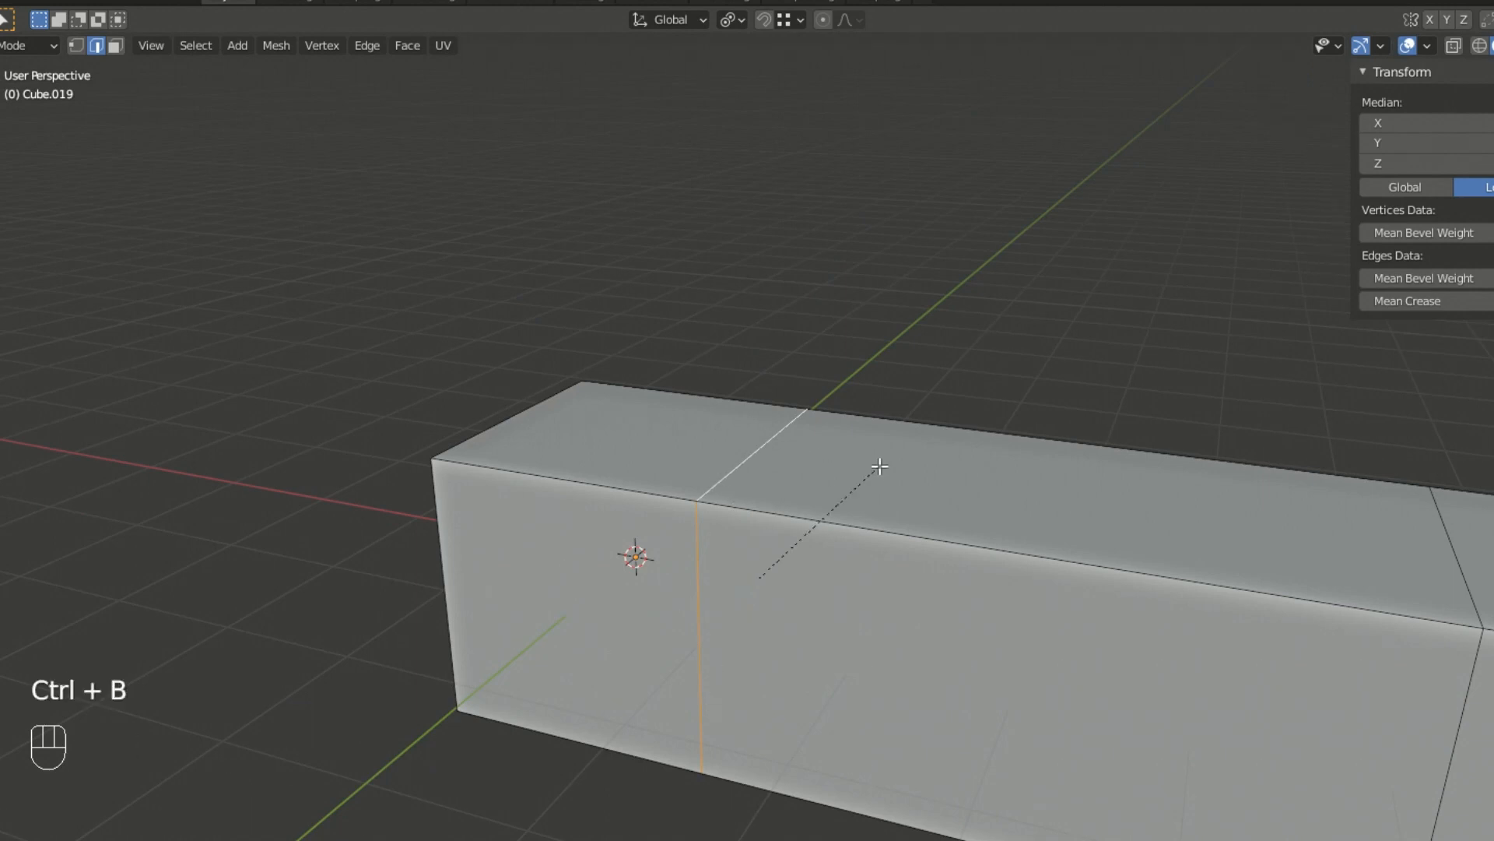
pyautogui.click(911, 450)
pyautogui.moveTo(817, 554)
pyautogui.mouseDown(button='middle')
pyautogui.moveTo(1164, 563)
pyautogui.moveTo(804, 553)
pyautogui.moveTo(835, 561)
pyautogui.mouseUp(button='middle')
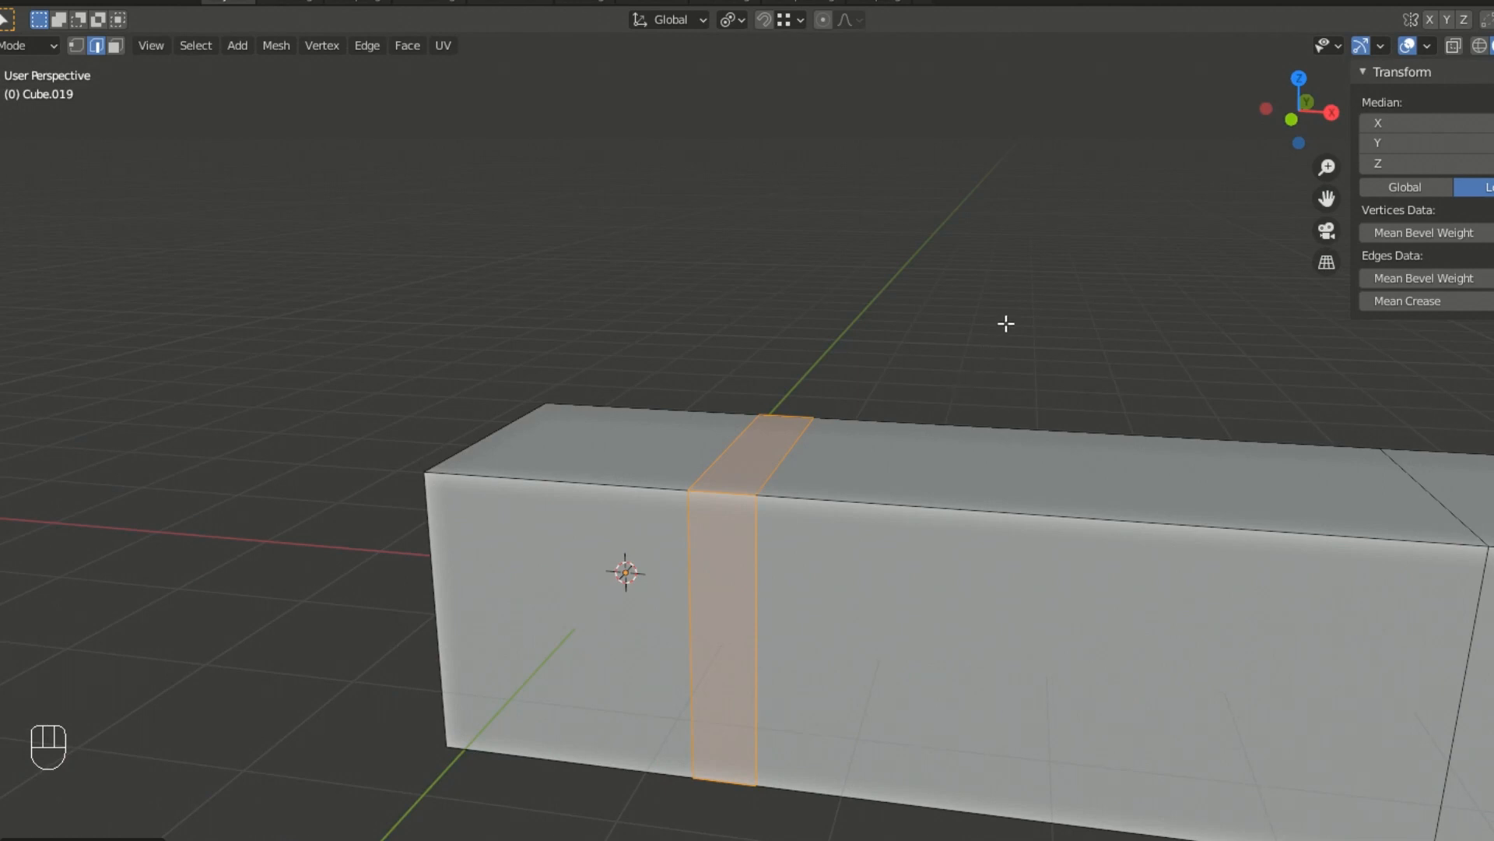
# - Try a regular extrusion of the beveled band around the lower bar and undo it
pyautogui.press('e')
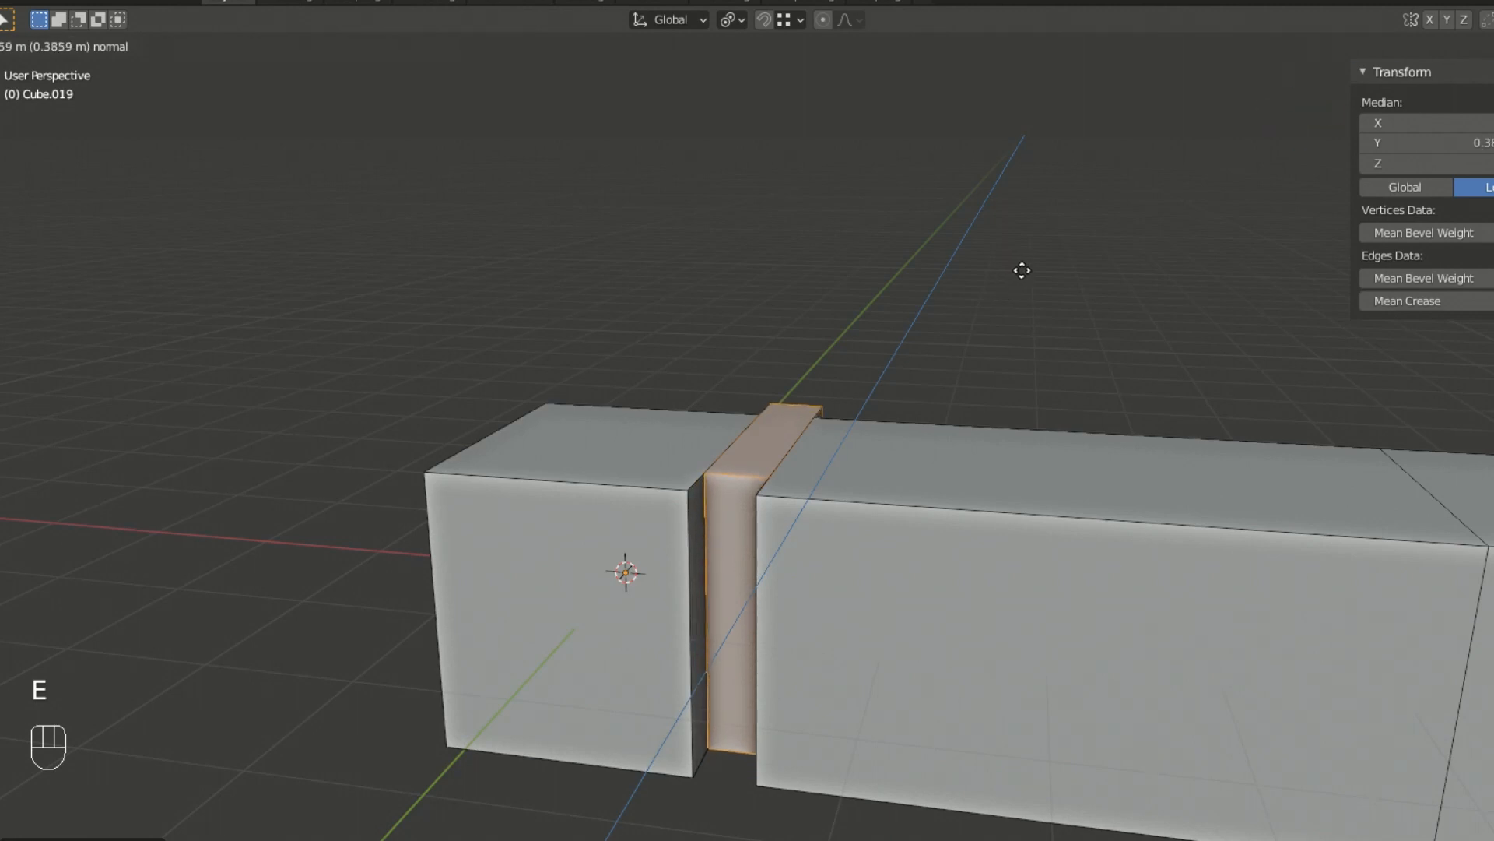
pyautogui.click(1019, 280)
pyautogui.moveTo(880, 470); pyautogui.dragTo(948, 614, button='middle')
pyautogui.moveTo(861, 517); pyautogui.dragTo(779, 411, button='middle')
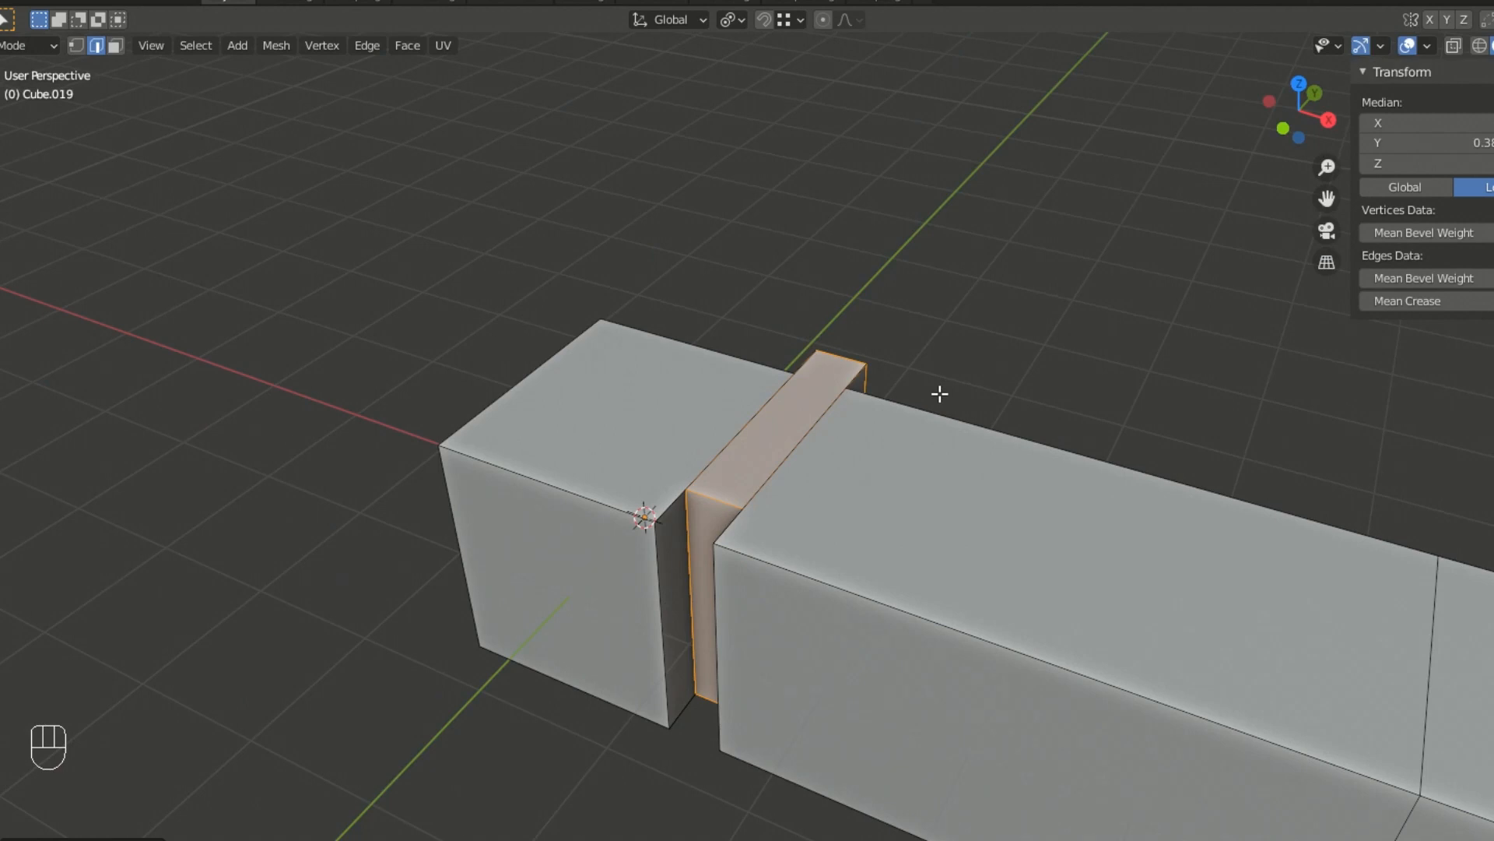
pyautogui.hotkey('ctrl', 'z')
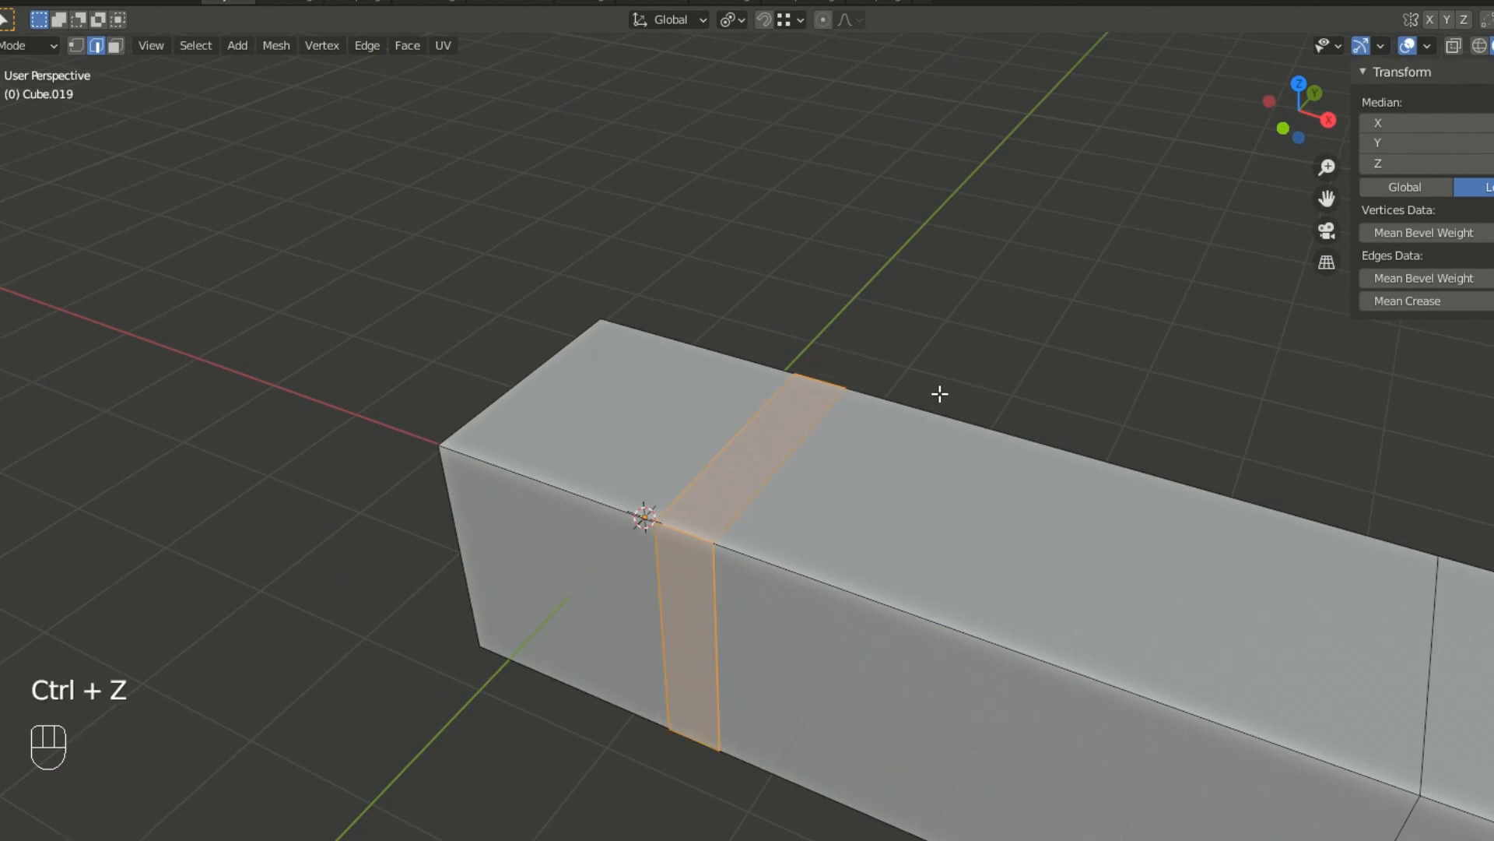
pyautogui.moveTo(850, 468); pyautogui.dragTo(1007, 306, button='middle')
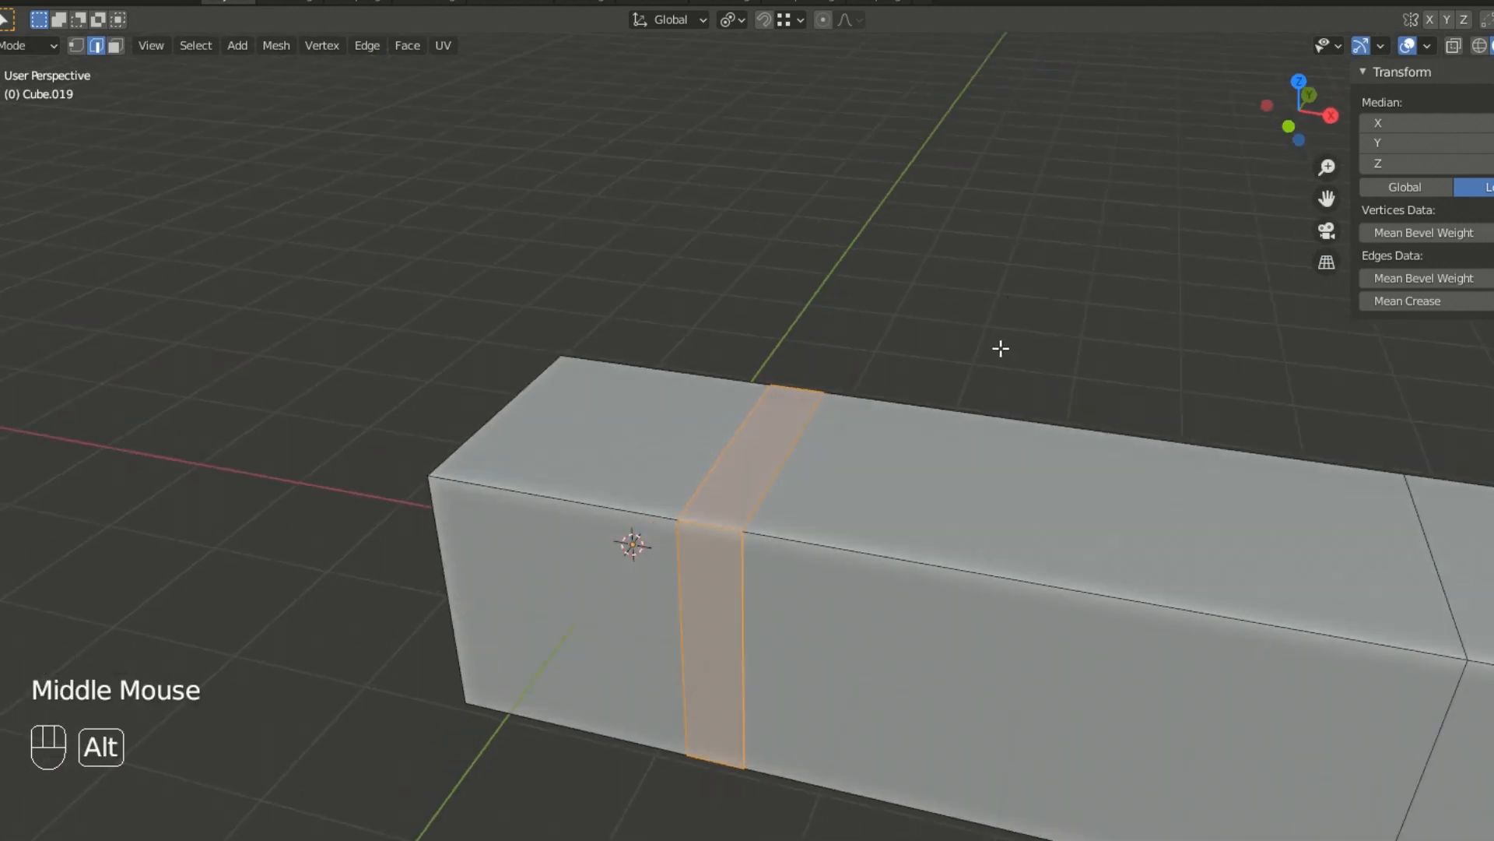
# - Try extruding the band inward along its face normals and undo it
pyautogui.hotkey('alt', 'e')
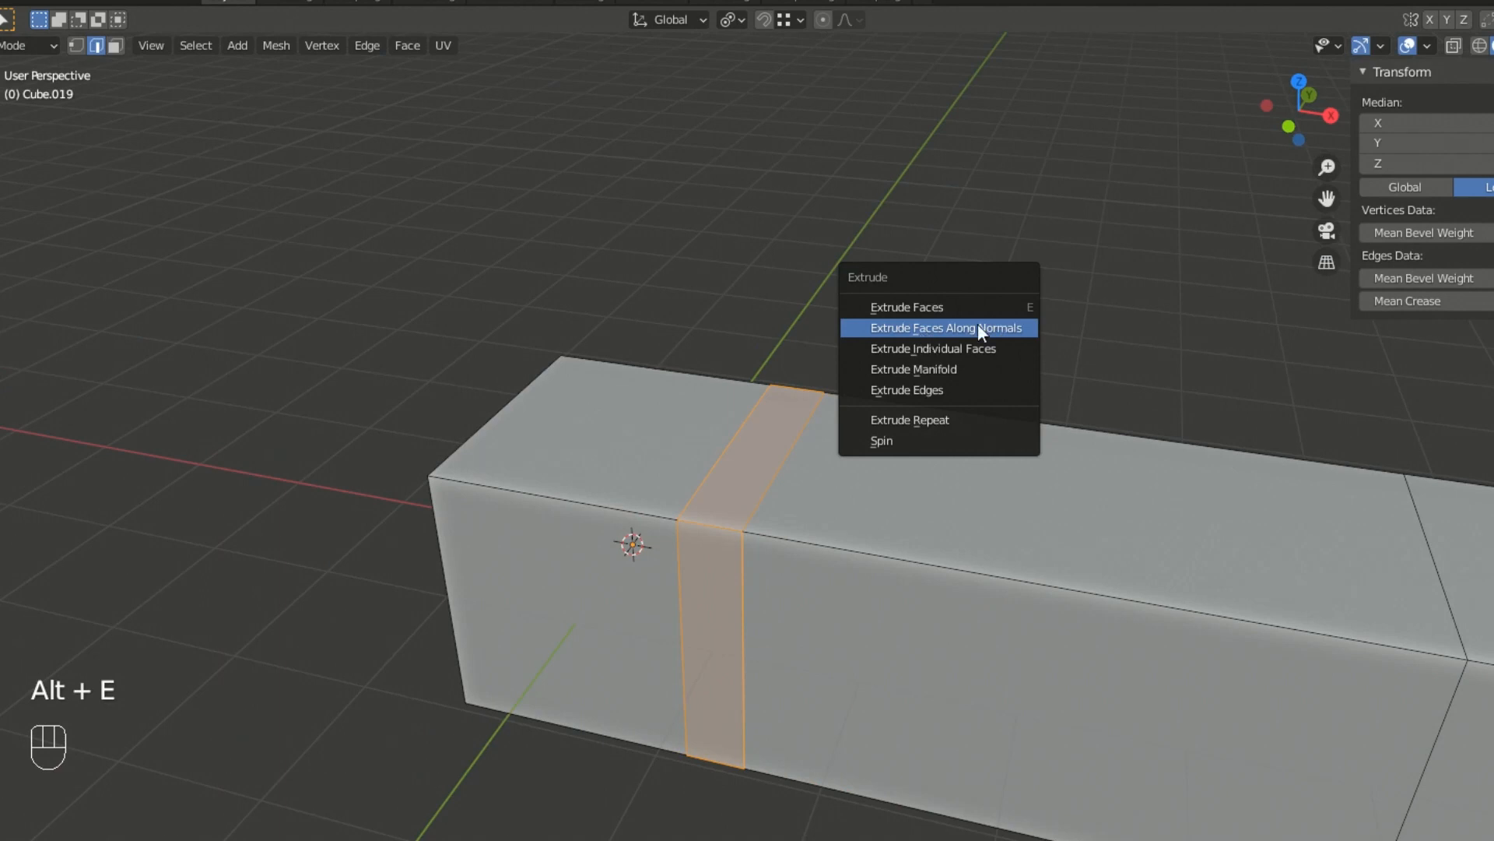
pyautogui.click(1000, 327)
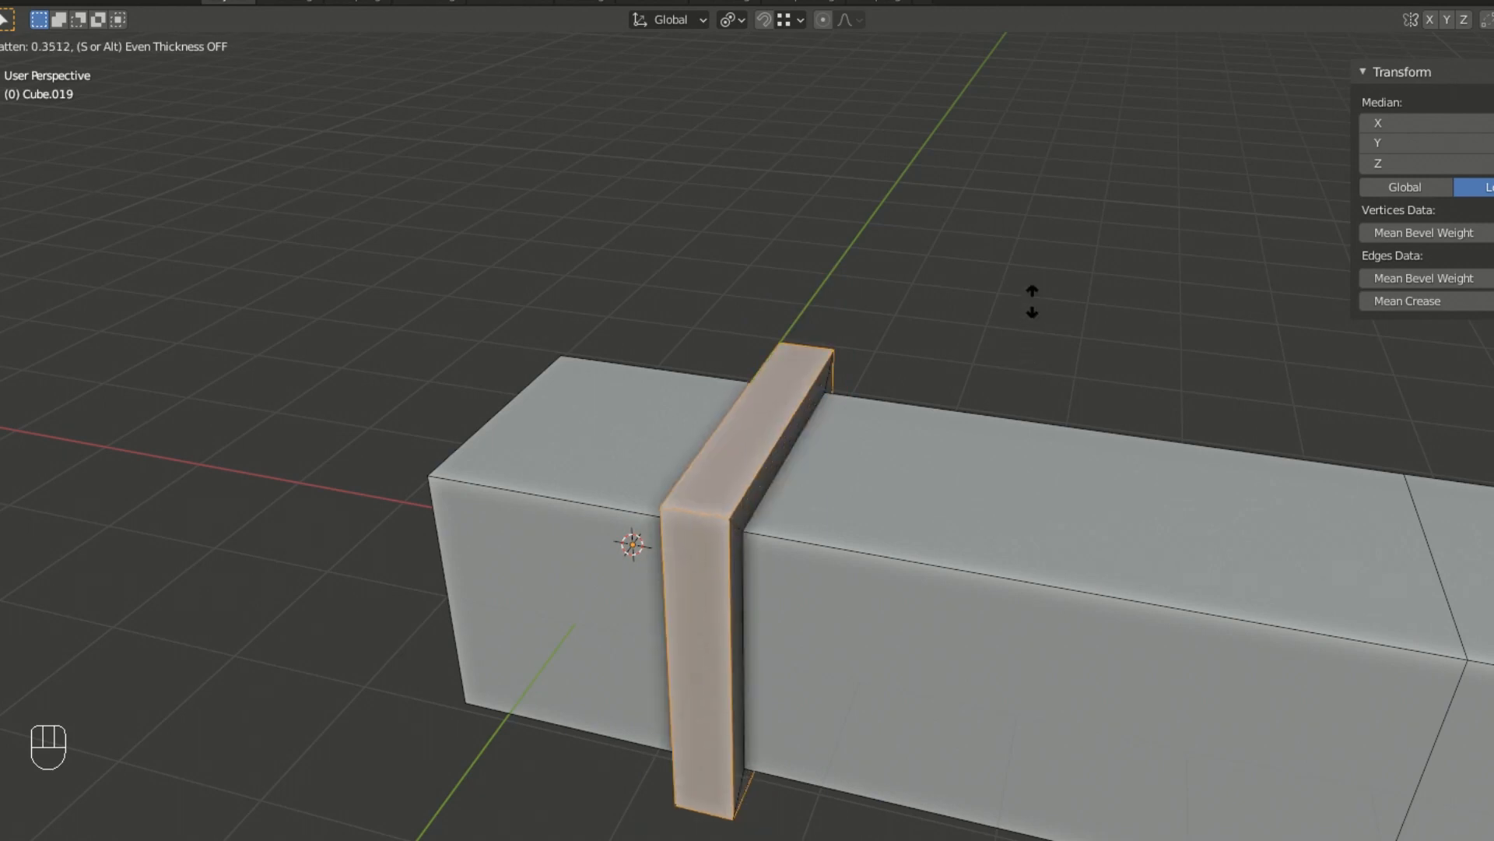
pyautogui.click(1034, 351)
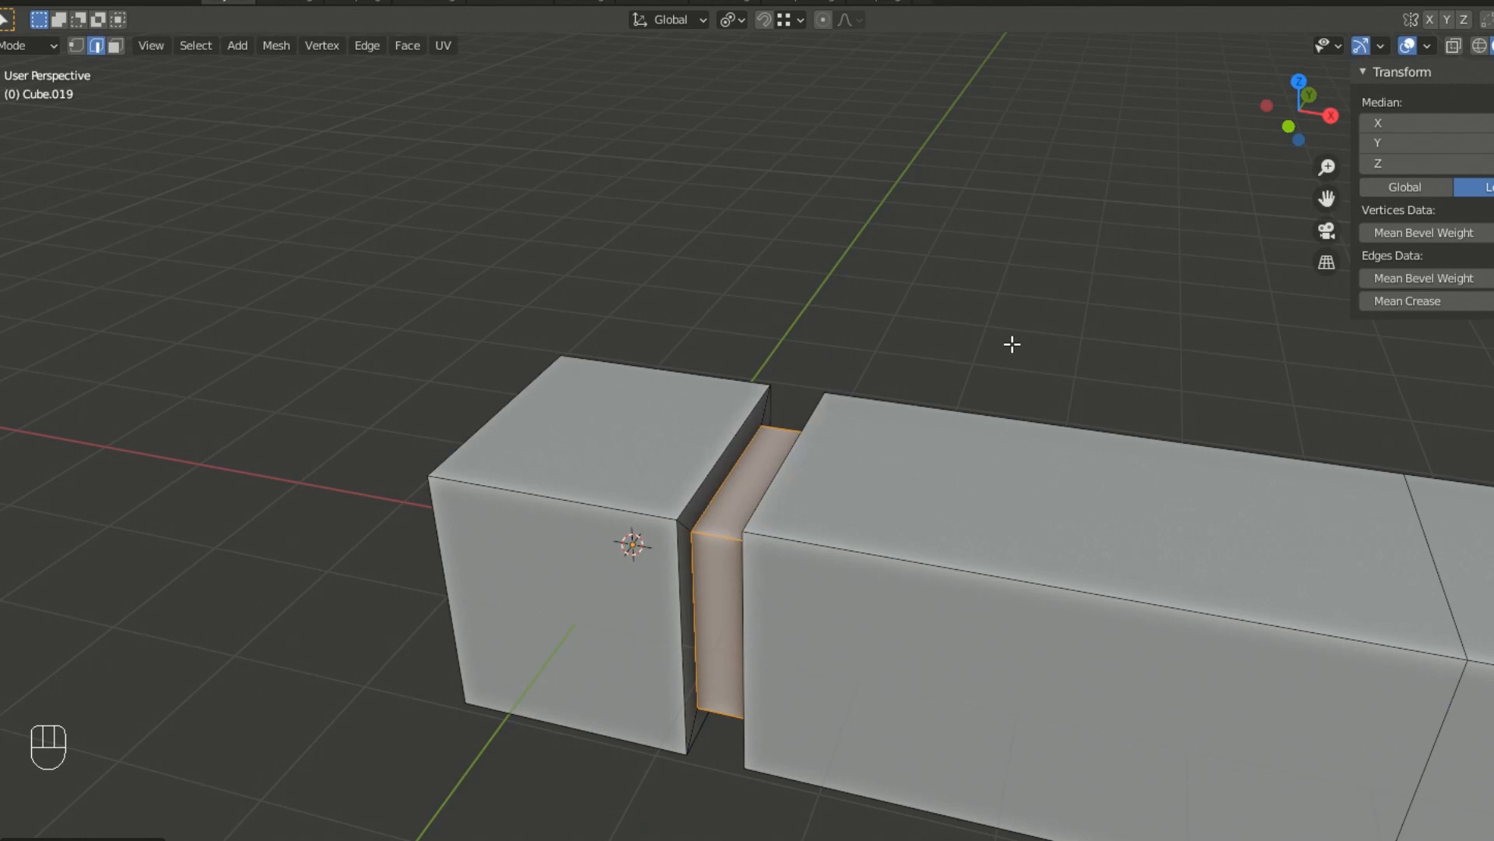
pyautogui.hotkey('ctrl', 'z')
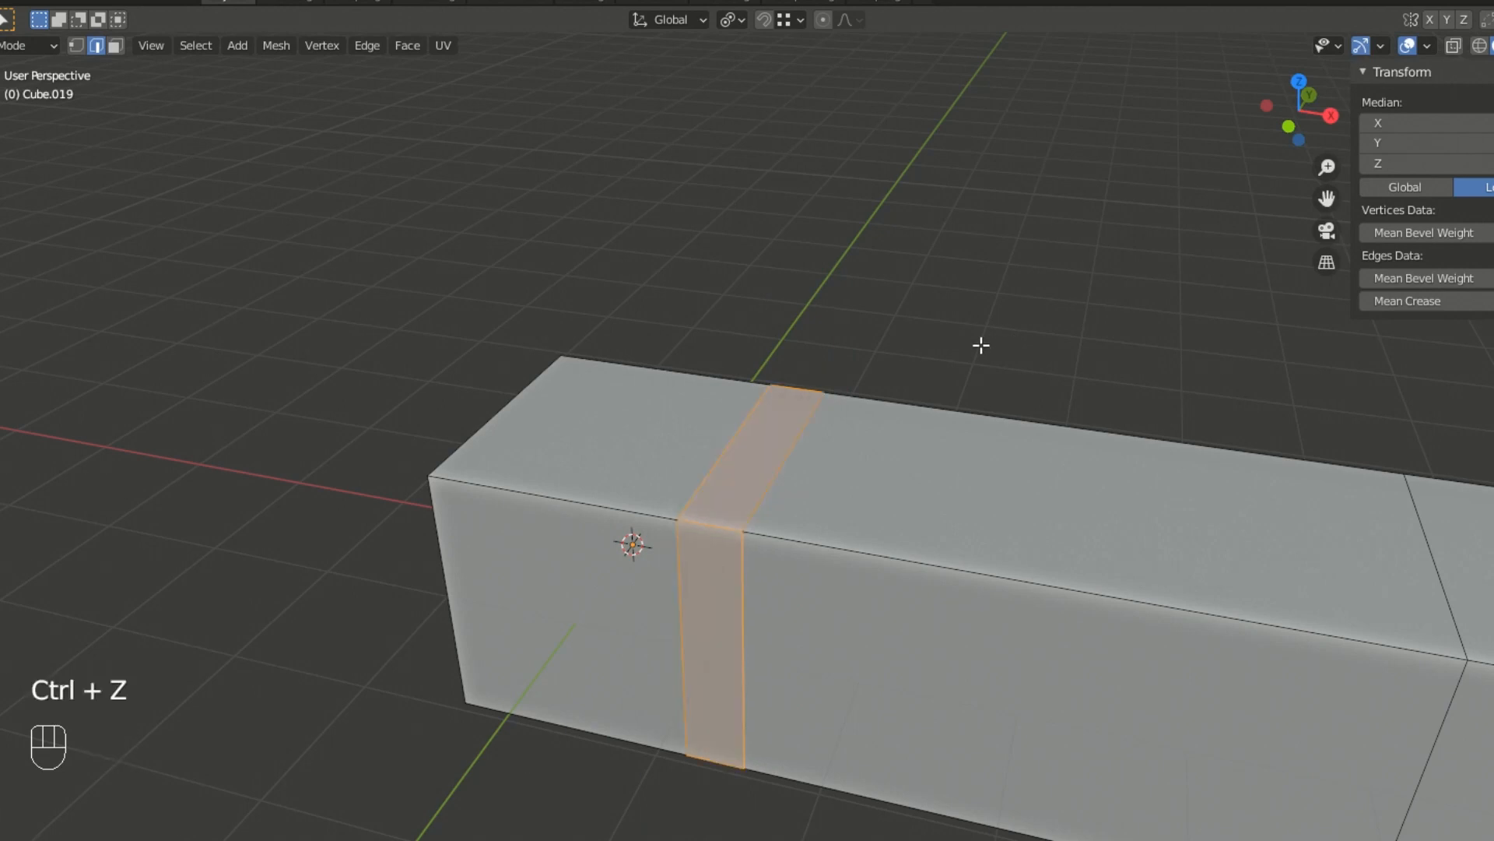
# - Extrude the band in place and scale the new faces up into a large collar around the bar
pyautogui.press('e')
pyautogui.rightClick(981, 345)
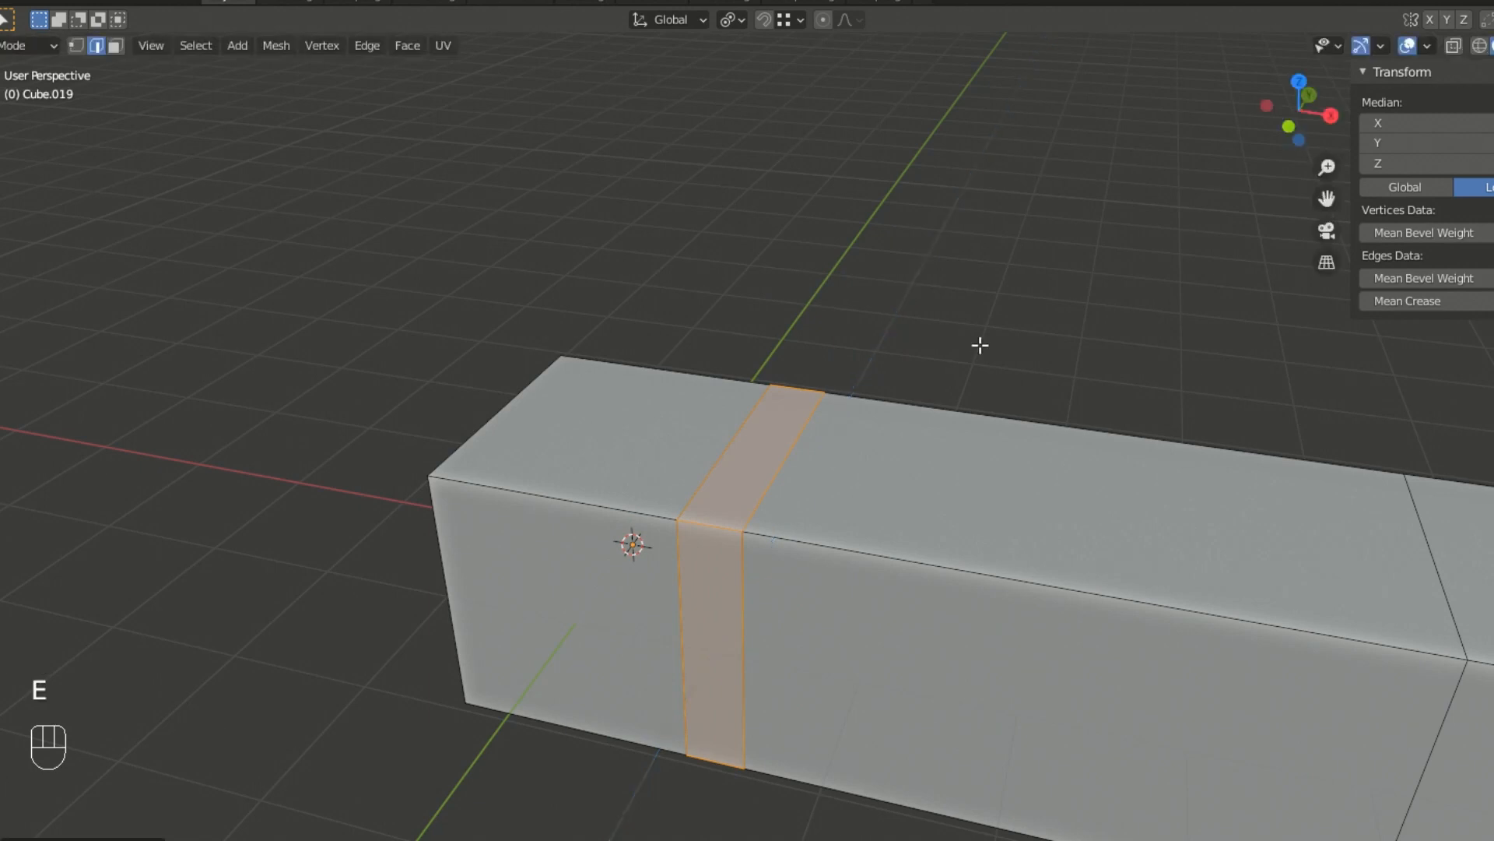
pyautogui.moveTo(711, 574); pyautogui.dragTo(834, 554, button='middle')
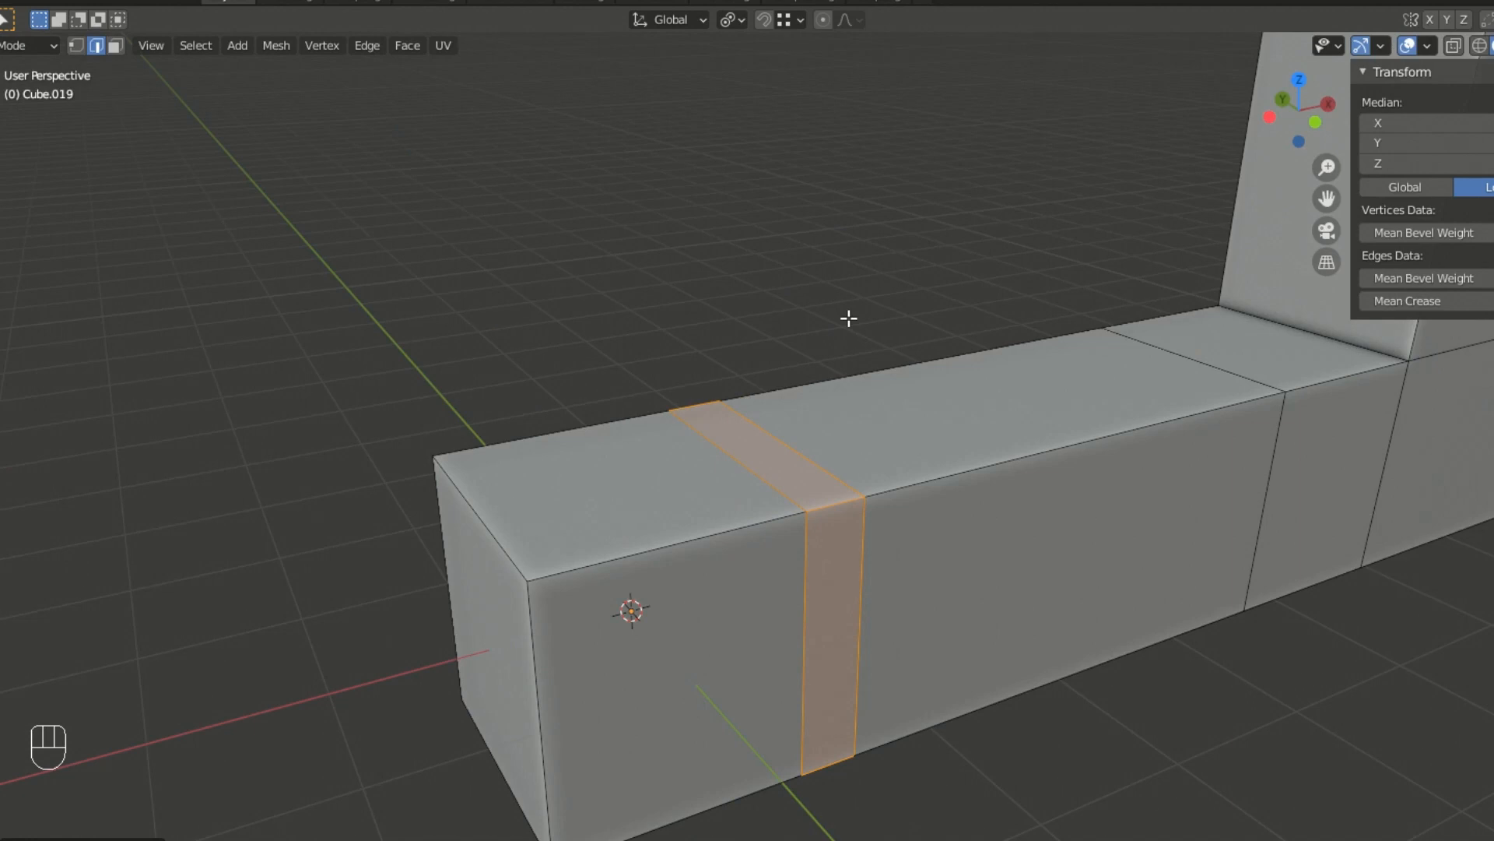
pyautogui.press('s')
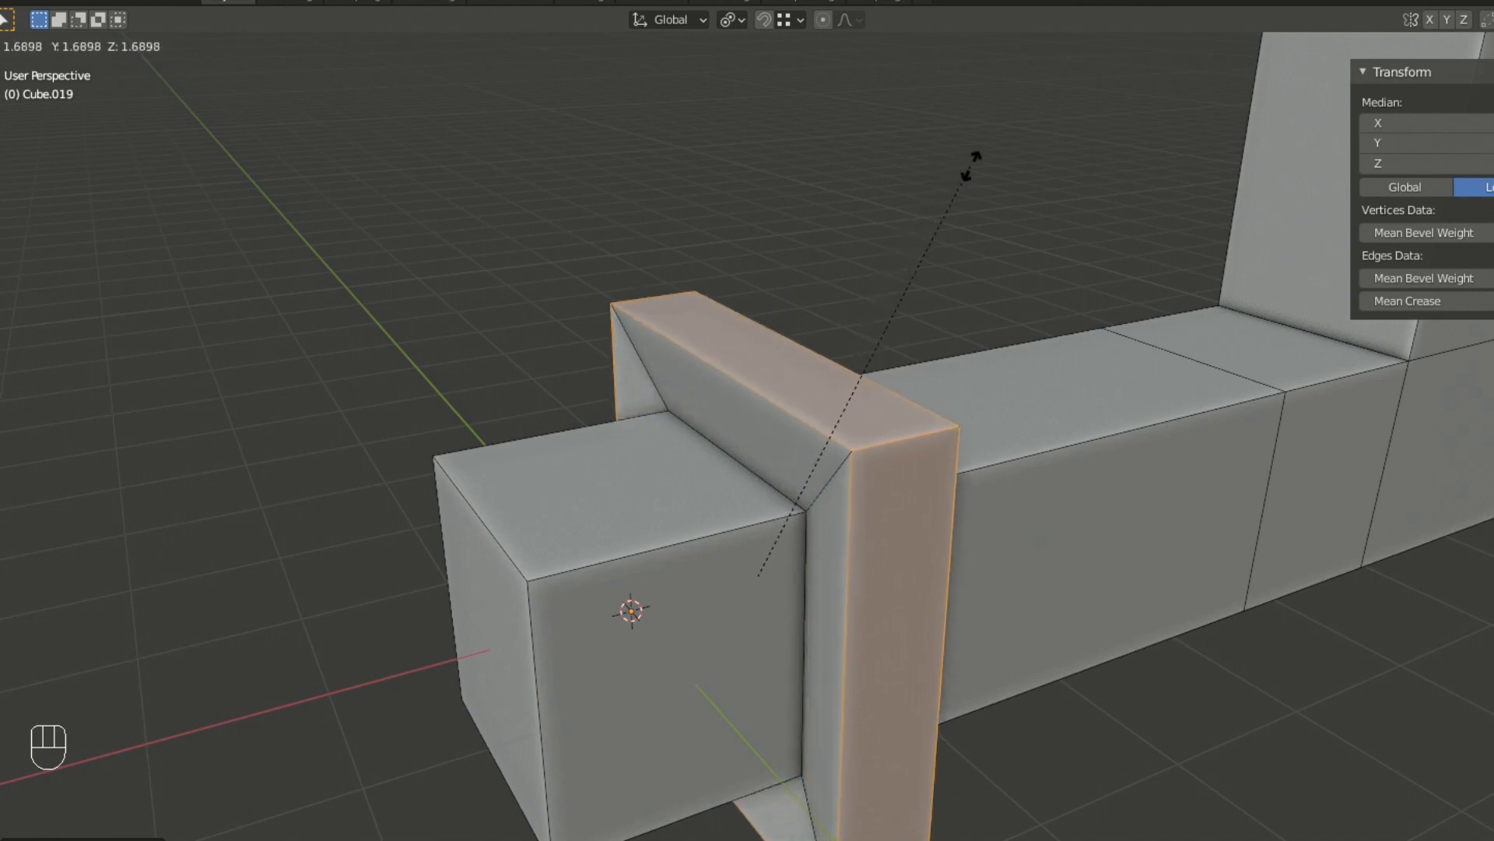
pyautogui.click(1043, 127)
# - Examine the enlarged collar from several sides and pick its top front edge in edge selection
pyautogui.scroll(-2, 934, 237)
pyautogui.moveTo(933, 236); pyautogui.dragTo(793, 404, button='middle')
pyautogui.scroll(2, 842, 383)
pyautogui.middleClick(798, 422)
pyautogui.moveTo(797, 477); pyautogui.dragTo(806, 419, button='middle')
pyautogui.moveTo(757, 363); pyautogui.dragTo(802, 464, button='middle')
pyautogui.press('2')
pyautogui.click(754, 442)
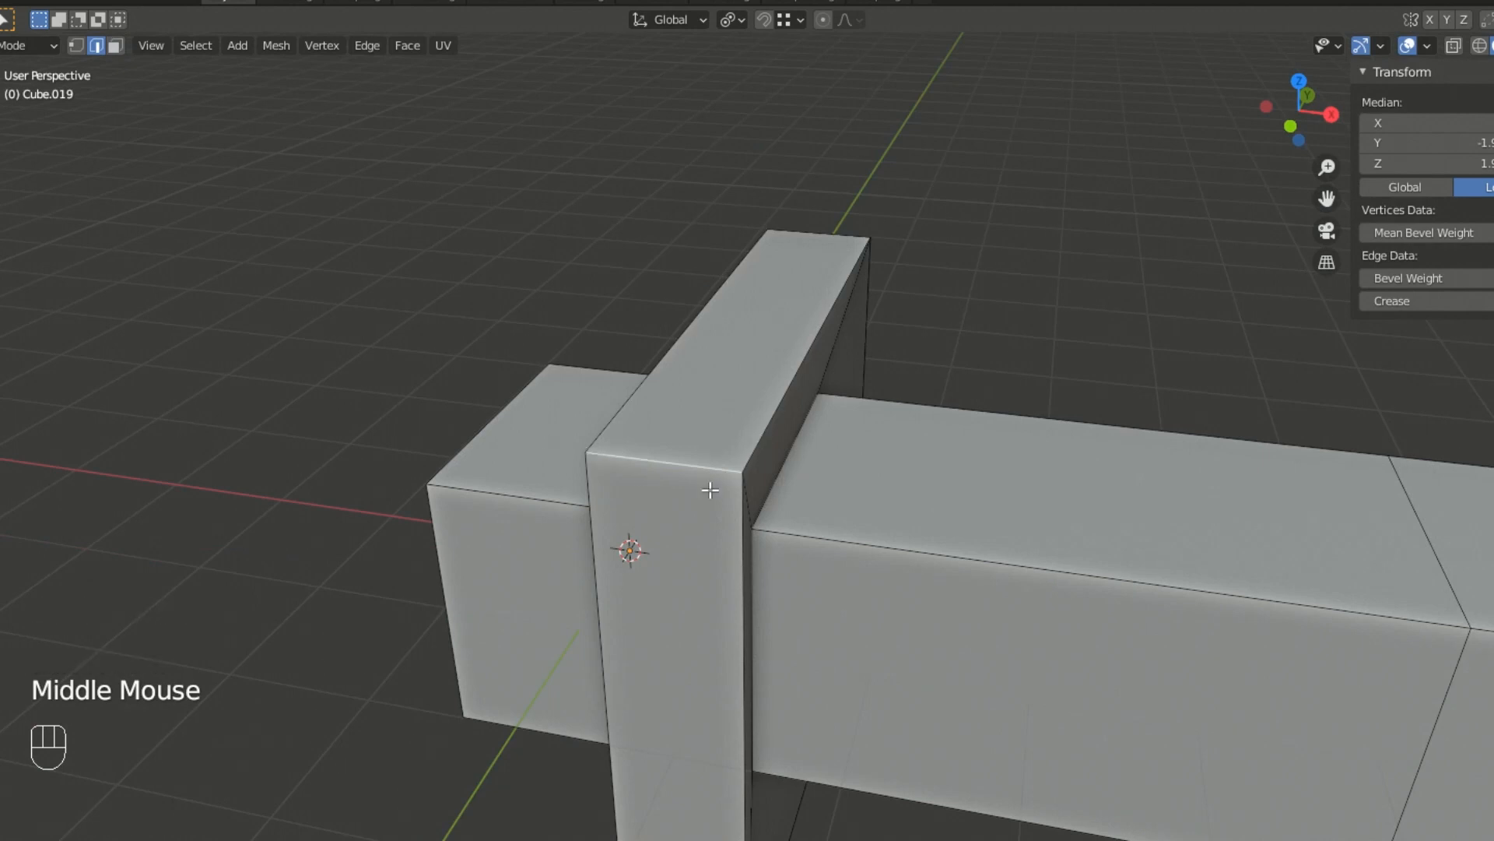
# - Undo the collar's scaling and in-place extrusion, returning to the selected flat beveled band
pyautogui.press('ctrl')
pyautogui.hotkey('ctrl', 'z')
pyautogui.hotkey('ctrl', 'z')
pyautogui.scroll(1, 714, 524)
pyautogui.click(713, 529)
pyautogui.moveTo(716, 546); pyautogui.dragTo(746, 516, button='middle')
pyautogui.scroll(2, 746, 515)
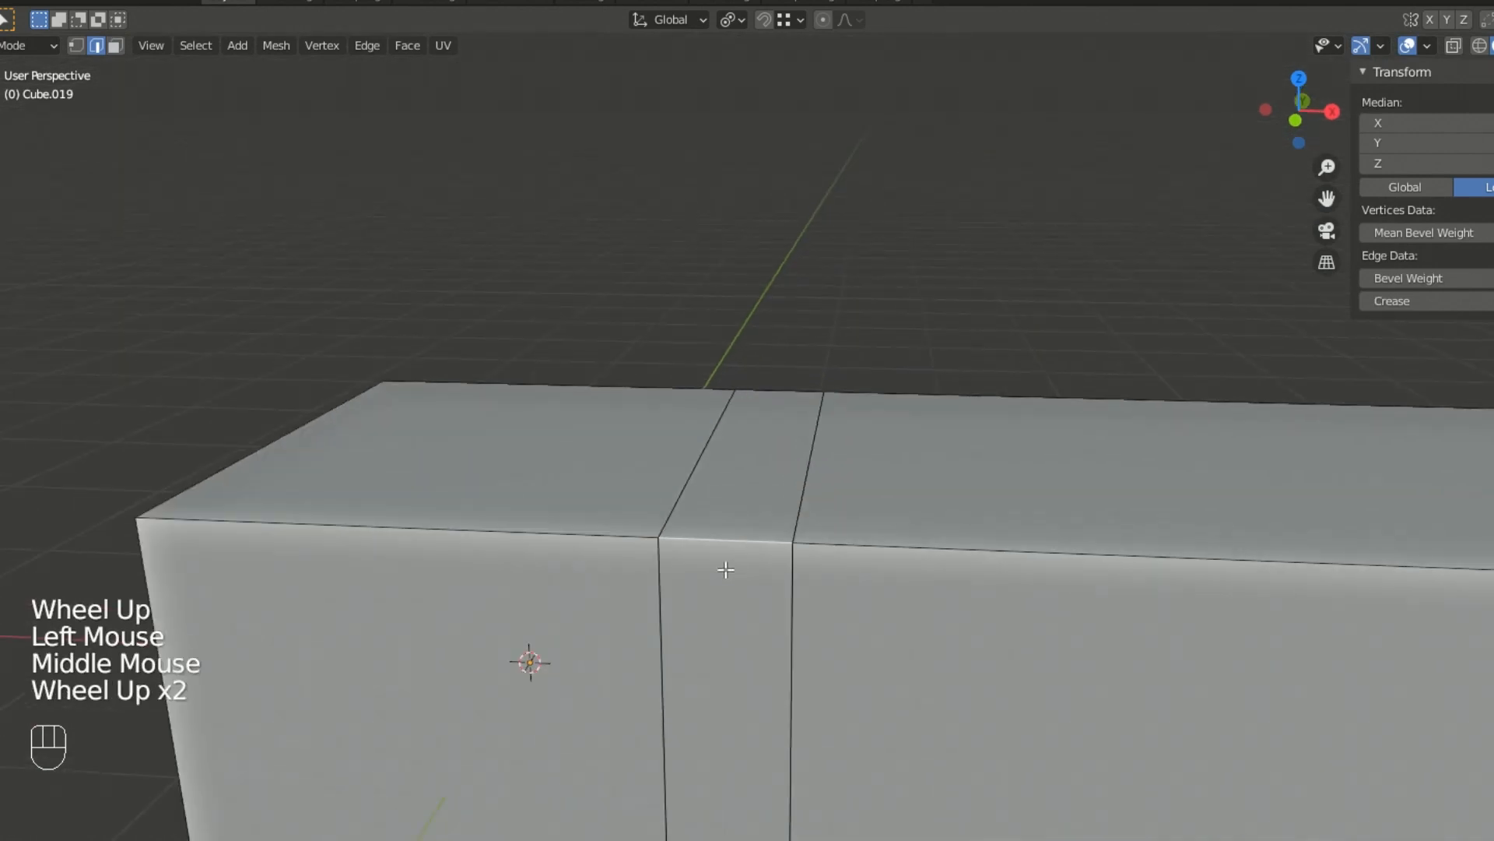
pyautogui.moveTo(725, 570); pyautogui.dragTo(710, 481, button='middle')
pyautogui.hotkey('ctrl', 'z')
pyautogui.hotkey('ctrl', 'z')
pyautogui.hotkey('ctrl', 'z')
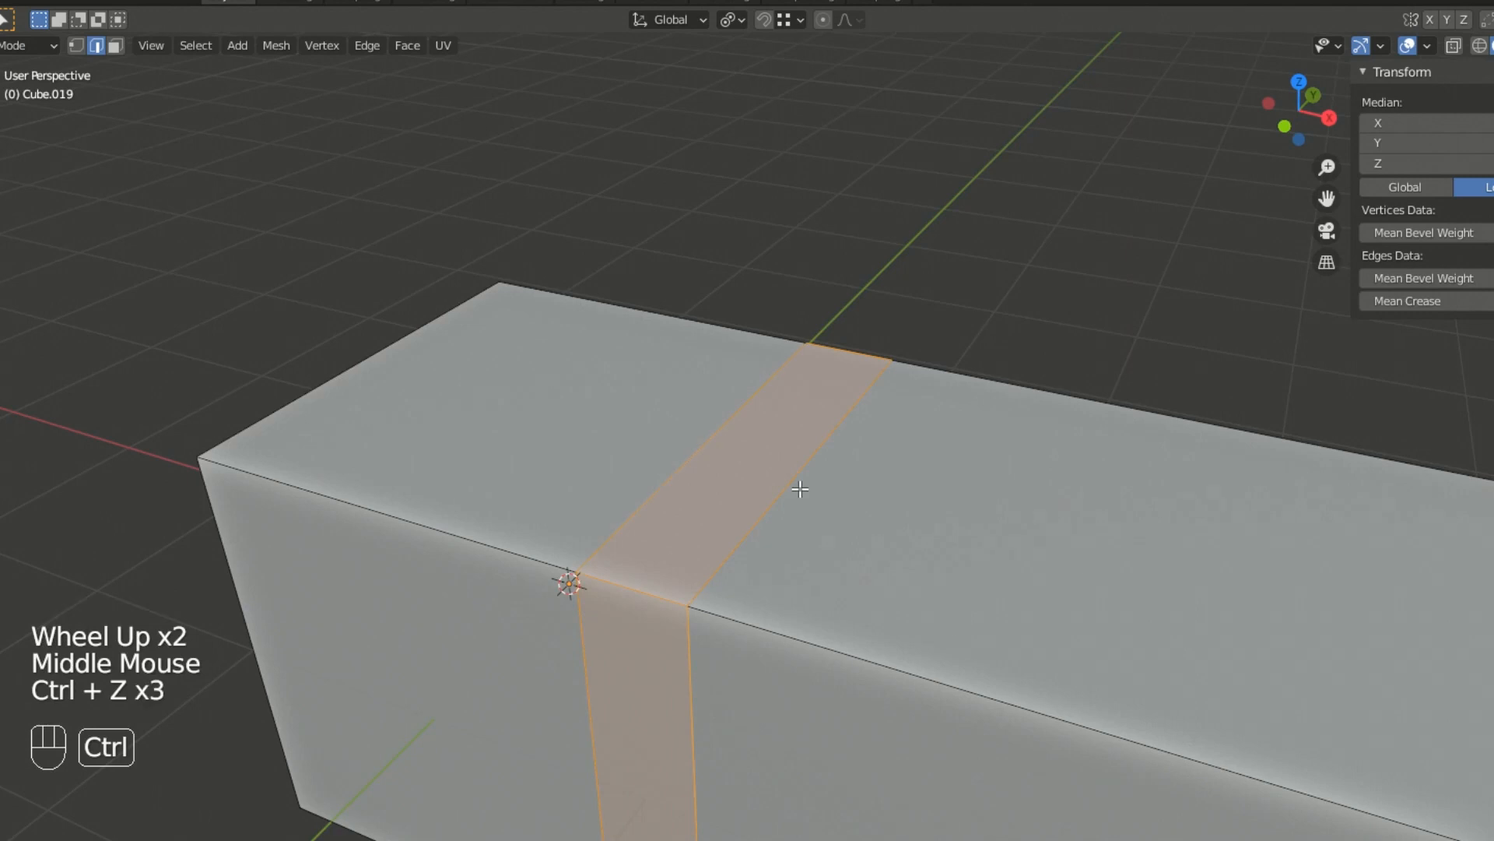
pyautogui.hotkey('ctrl', 'z')
# - Try extruding the band outward along its face normals as a low raised collar and undo it
pyautogui.moveTo(813, 481); pyautogui.dragTo(1055, 413, button='middle')
pyautogui.hotkey('ctrl', 'b')
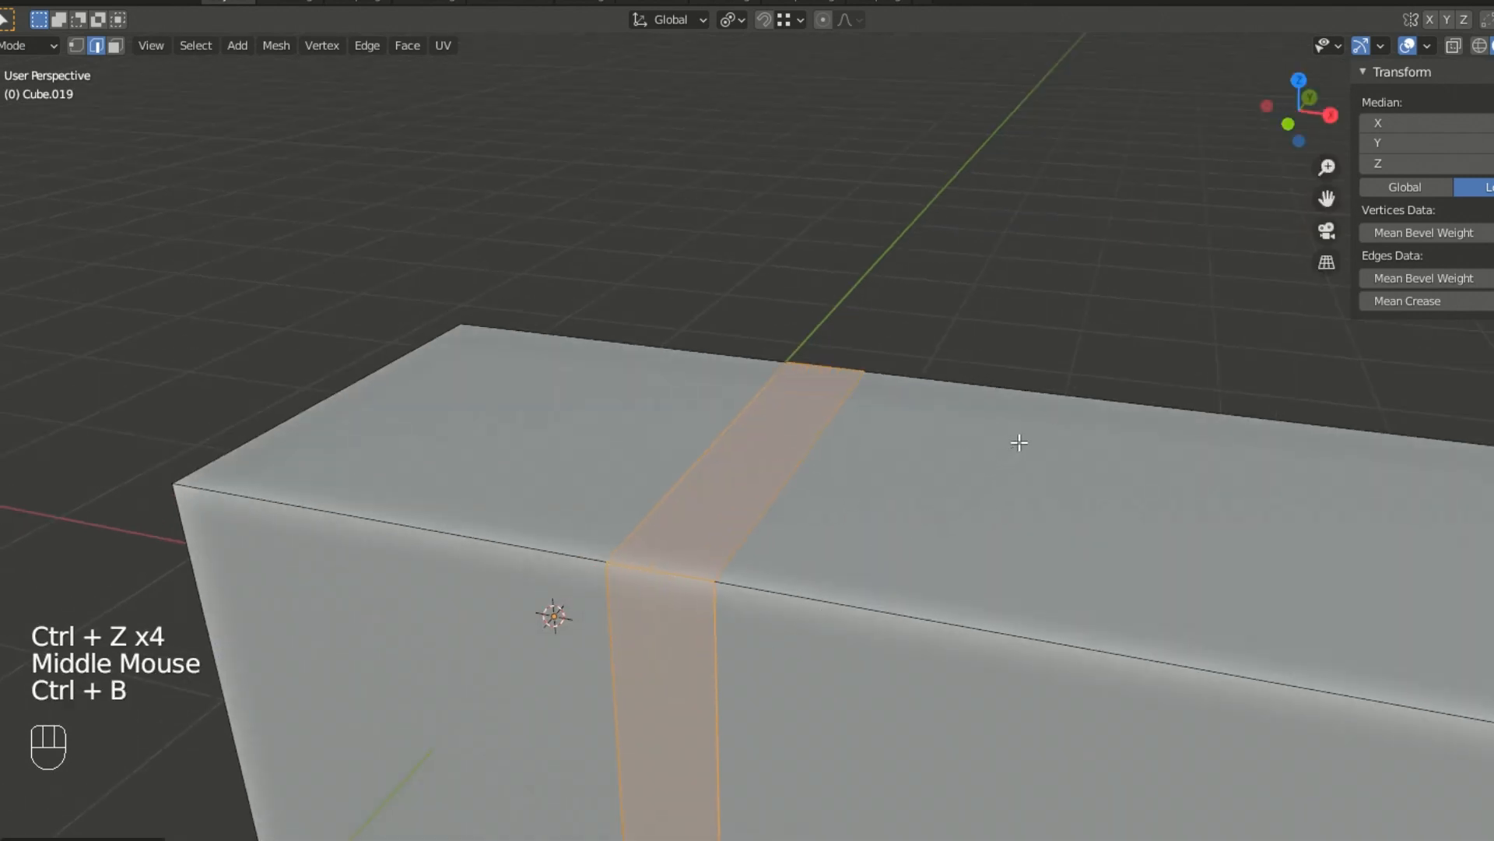
pyautogui.hotkey('alt', 'e')
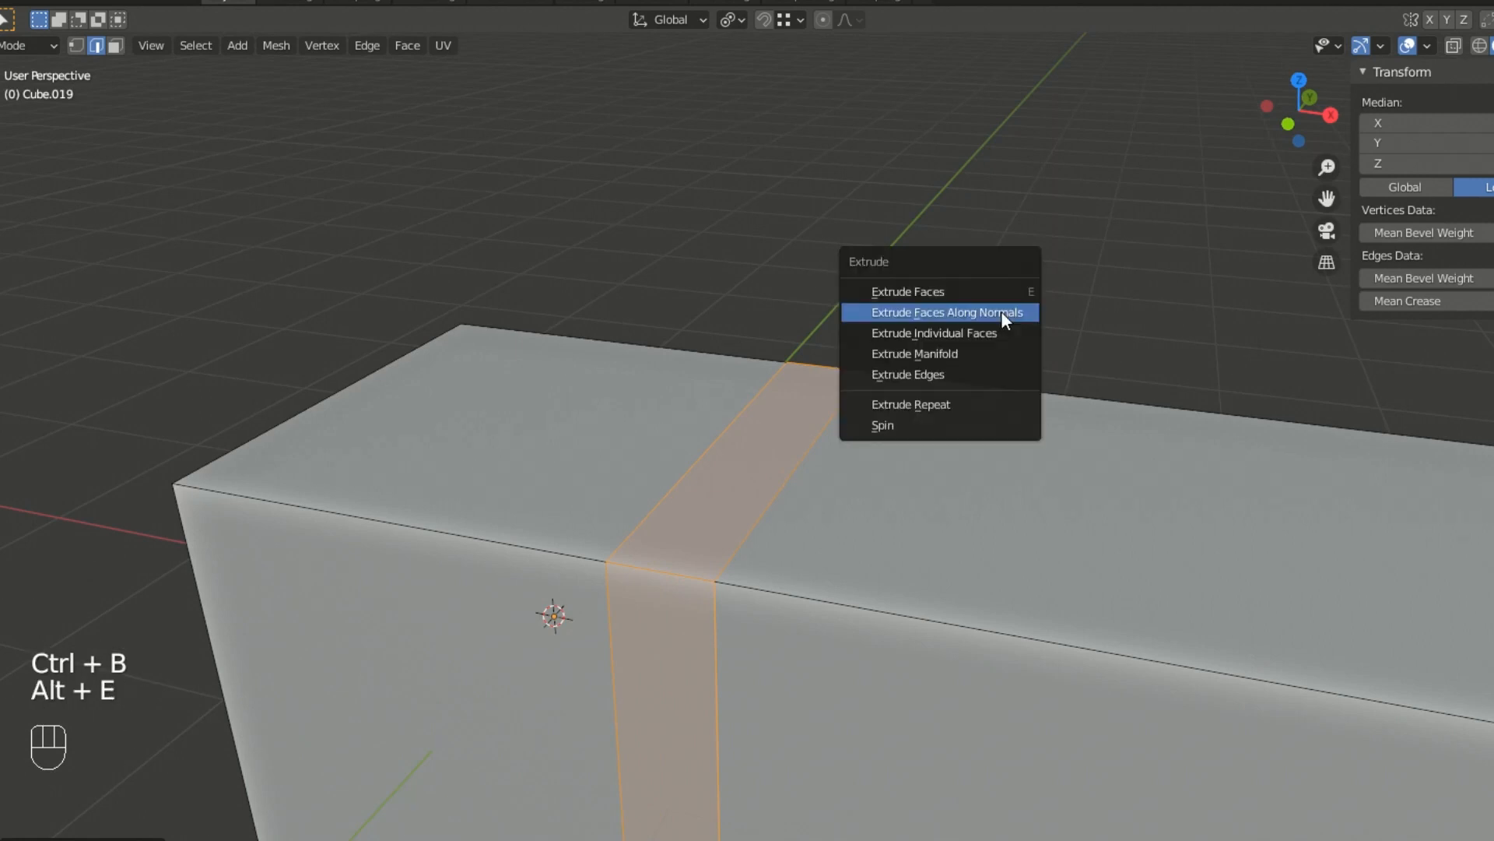
pyautogui.click(998, 312)
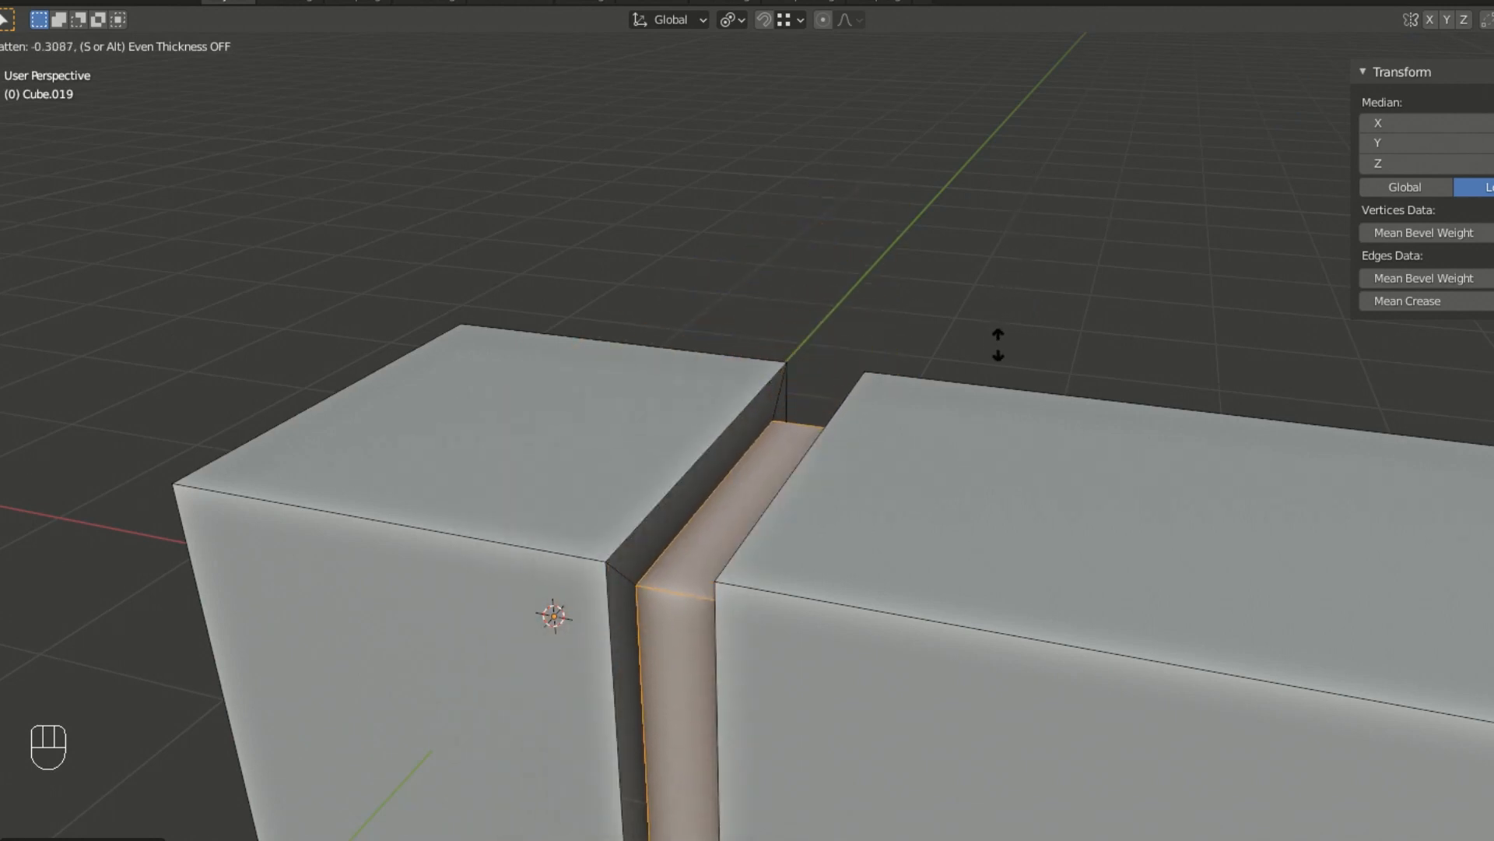
pyautogui.click(1014, 280)
pyautogui.scroll(-2, 998, 310)
pyautogui.moveTo(998, 309); pyautogui.dragTo(924, 343, button='middle')
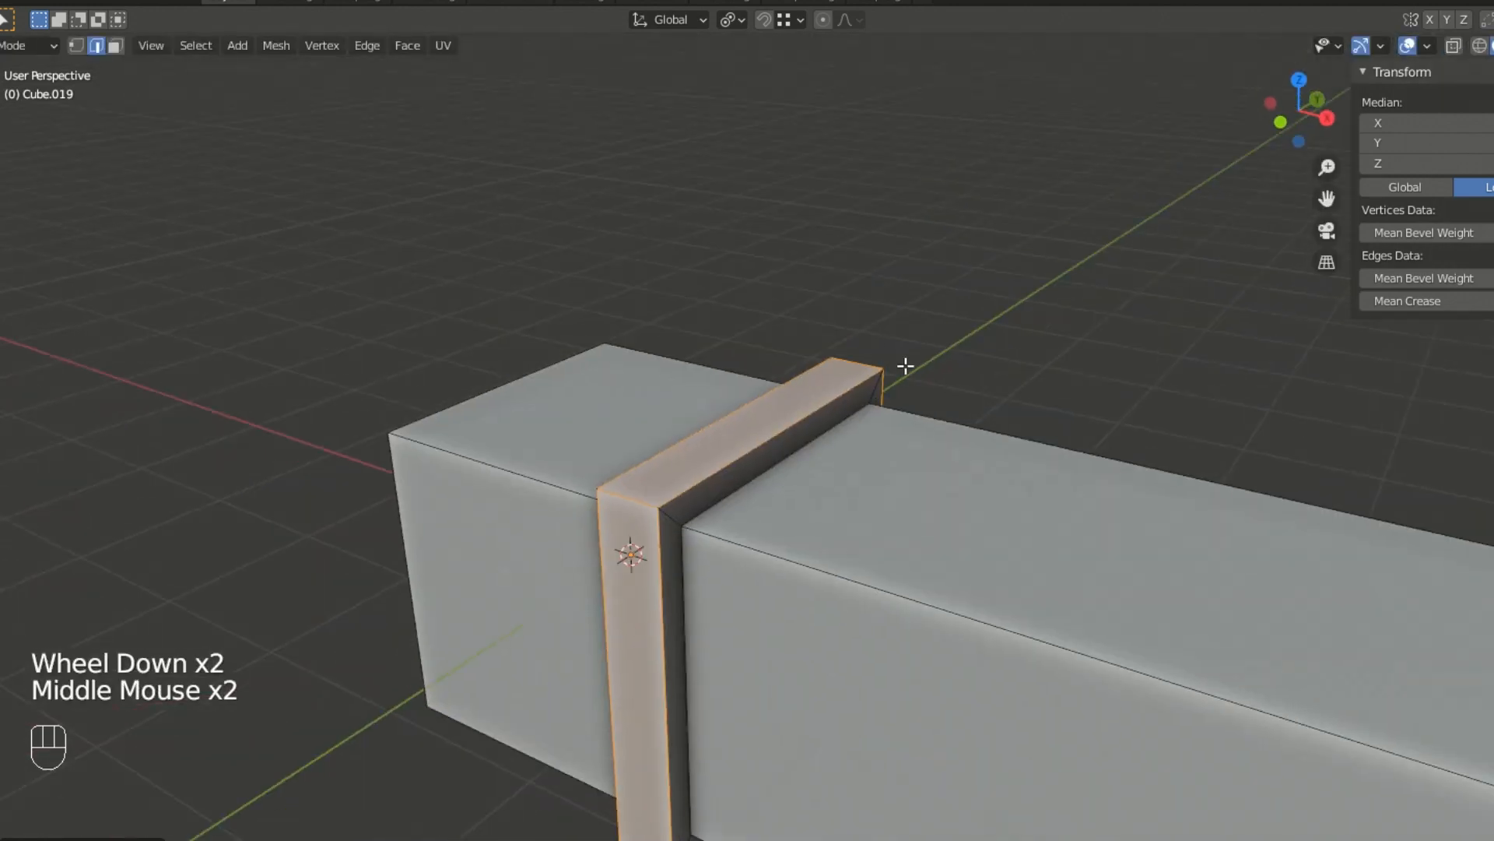
pyautogui.hotkey('ctrl', 'z')
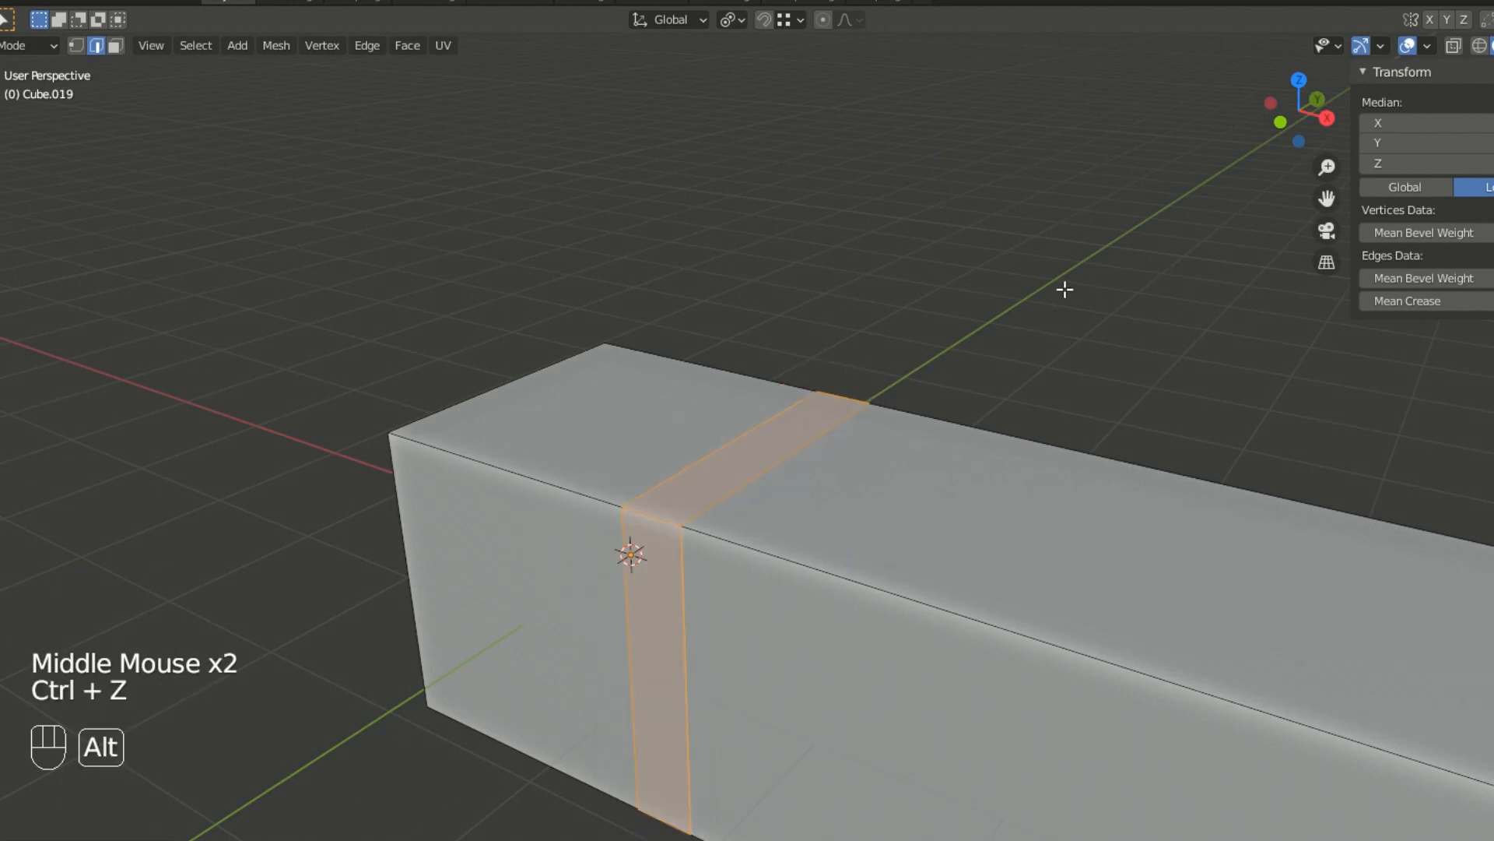
# - Extrude the band inward along its face normals to form a groove around the lower bar
pyautogui.hotkey('alt', 'e')
pyautogui.click(1063, 288)
pyautogui.click(1049, 308)
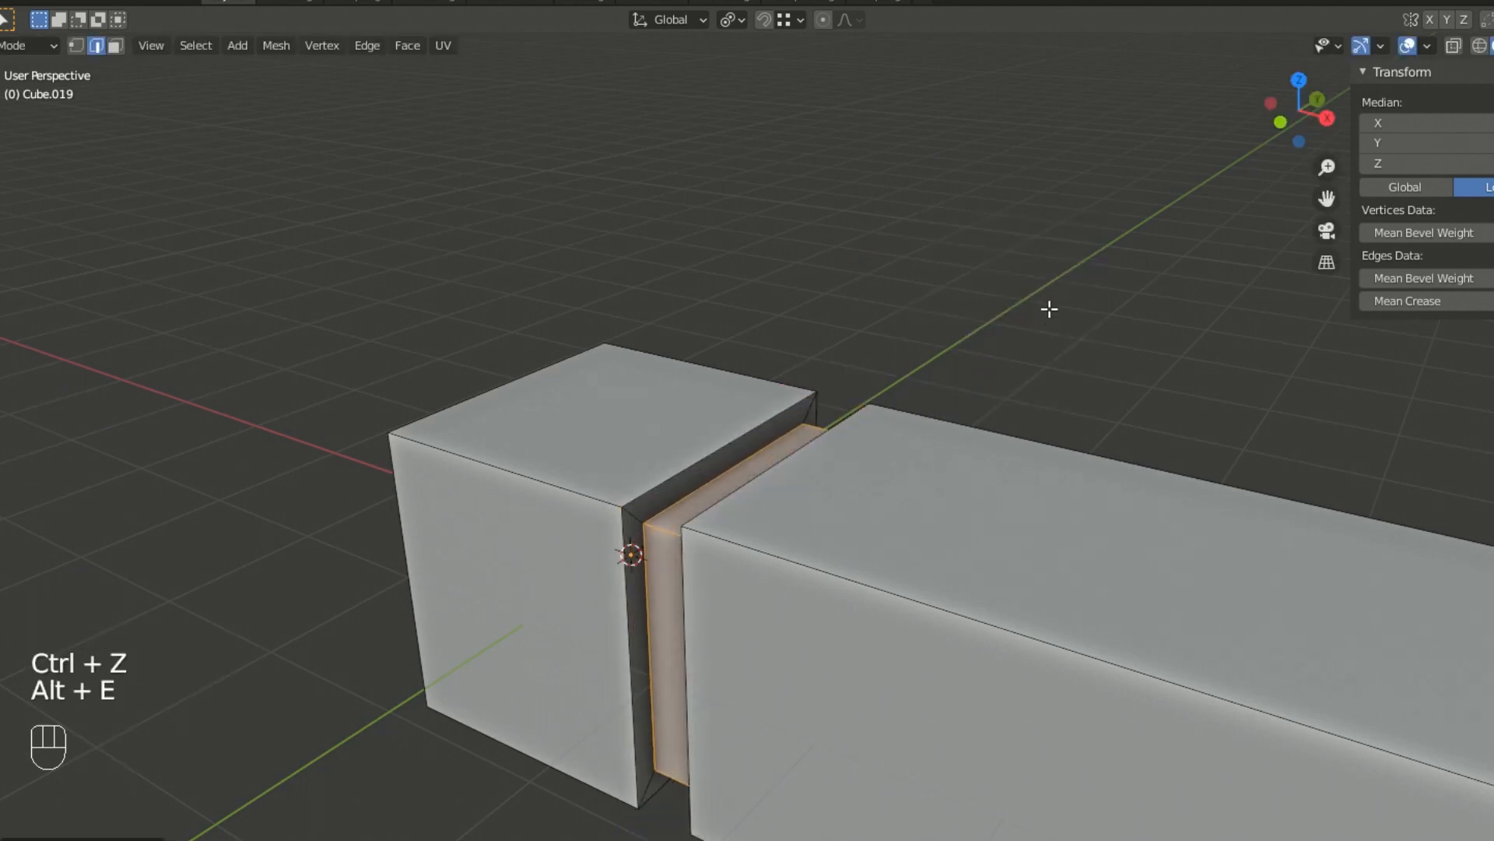
pyautogui.scroll(-2, 1089, 317)
pyautogui.moveTo(1138, 324); pyautogui.dragTo(1168, 319, button='middle')
pyautogui.moveTo(1002, 330); pyautogui.dragTo(840, 337, button='middle')
pyautogui.click(947, 347)
# - Clear the selection in face selection and add a cylinder to the mesh at the 3D cursor
pyautogui.moveTo(948, 346); pyautogui.dragTo(1029, 397, button='middle')
pyautogui.moveTo(938, 507); pyautogui.dragTo(640, 427, button='middle')
pyautogui.scroll(-3, 935, 437)
pyautogui.scroll(-2, 936, 437)
pyautogui.moveTo(935, 437); pyautogui.dragTo(714, 604, button='middle')
pyautogui.click(714, 604)
pyautogui.press('3')
pyautogui.click(681, 627)
pyautogui.hotkey('shift', 'a')
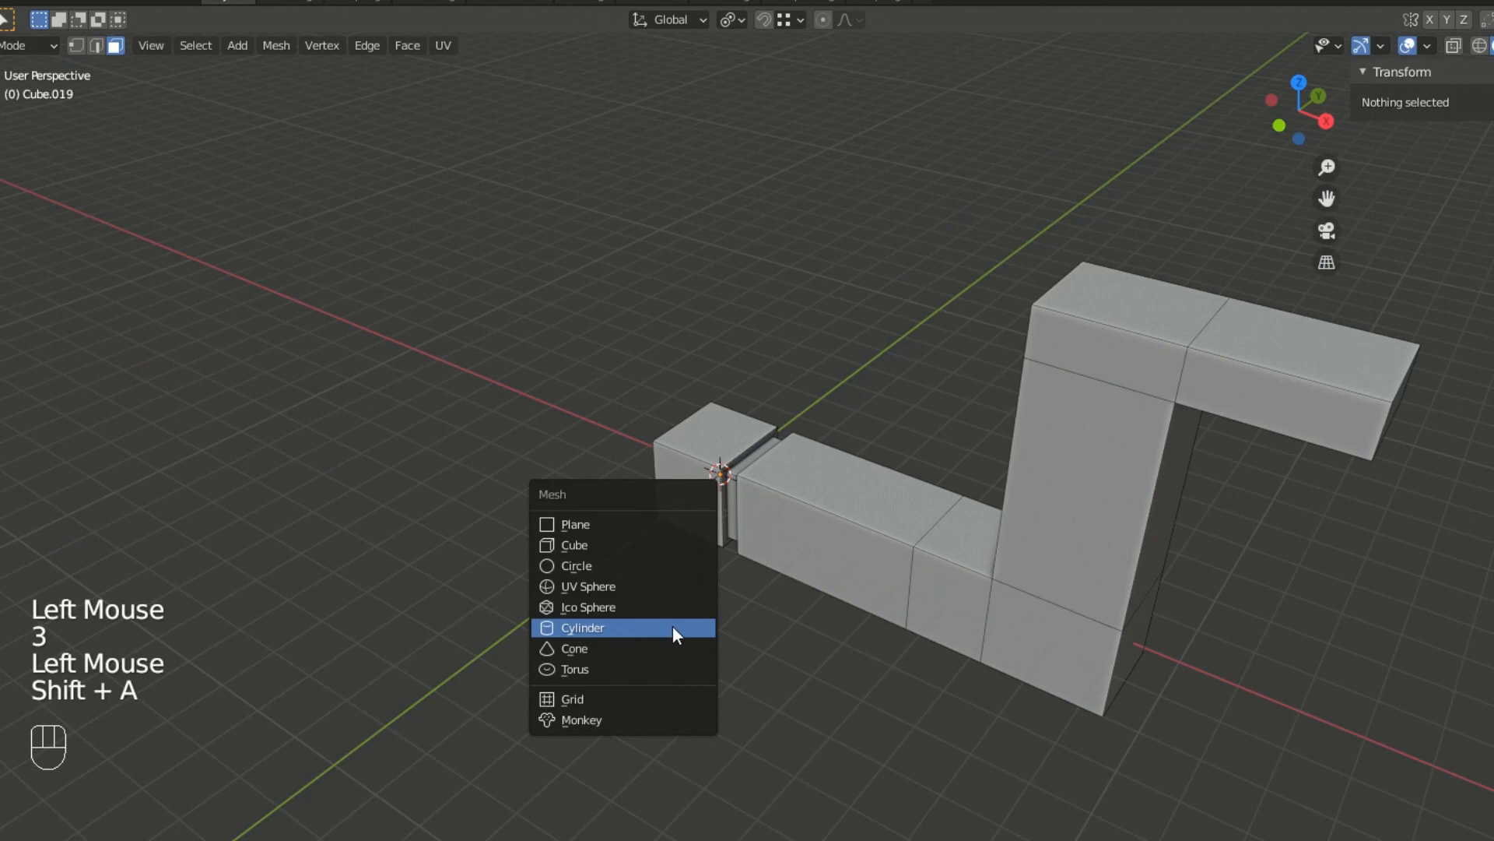
pyautogui.click(674, 628)
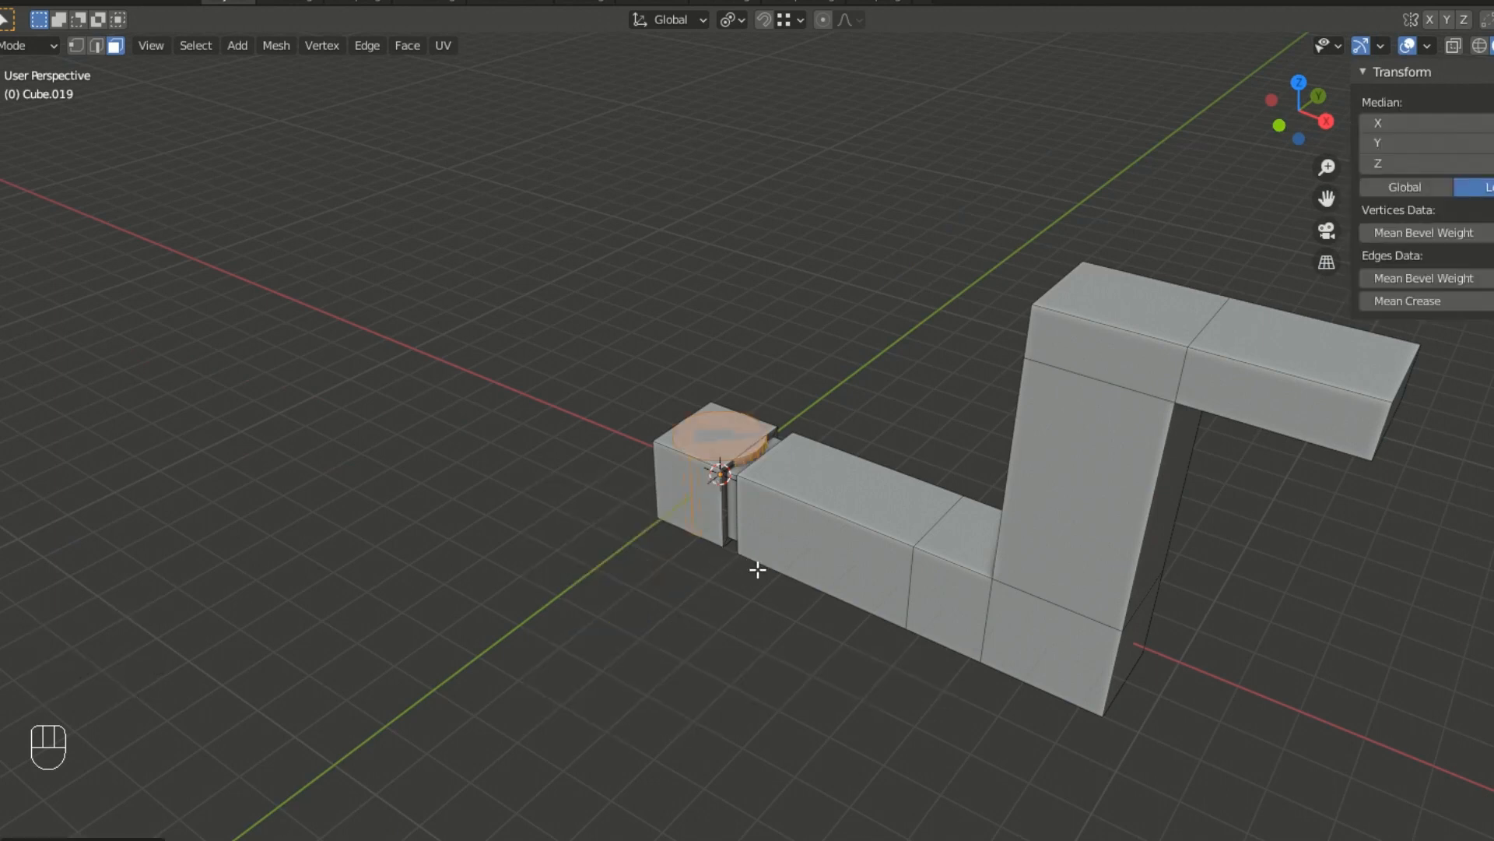
# - Move the cylinder clear of the bar's end, stretch it along Z into a tall column, and deselect it
pyautogui.press('g')
pyautogui.moveTo(540, 491); pyautogui.dragTo(578, 406, button='middle')
pyautogui.press('s')
pyautogui.press('z')
pyautogui.click(896, 311)
pyautogui.moveTo(657, 360); pyautogui.dragTo(830, 378, button='middle')
pyautogui.scroll(3, 810, 427)
pyautogui.click(981, 351)
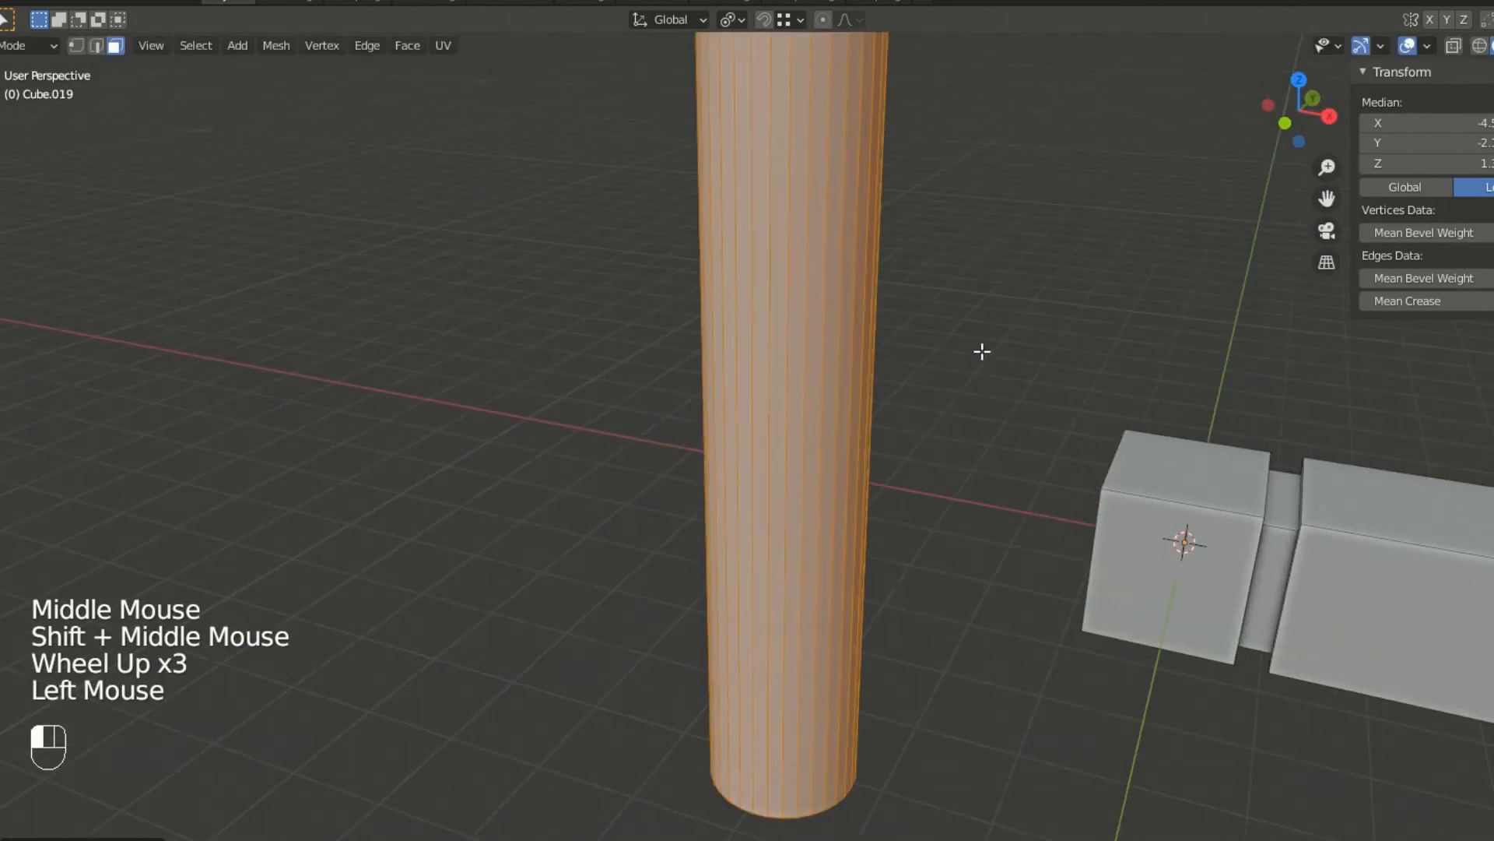
# - Add four evenly spaced horizontal loop cuts around the column without sliding them
pyautogui.moveTo(857, 423); pyautogui.dragTo(778, 420, button='middle')
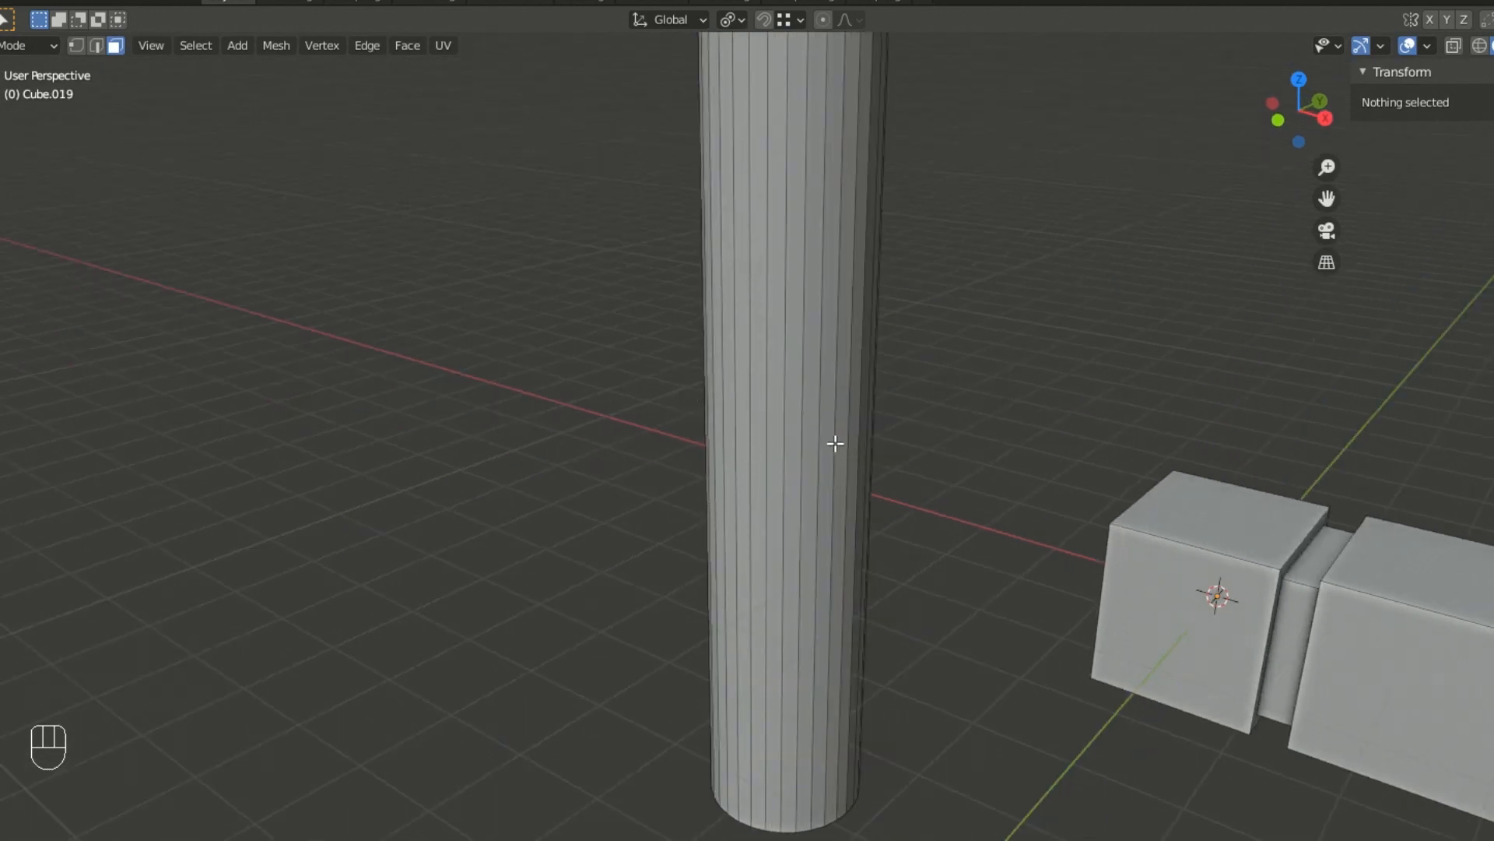
pyautogui.moveTo(835, 443); pyautogui.dragTo(861, 441, button='middle')
pyautogui.scroll(-2, 779, 357)
pyautogui.moveTo(790, 347)
pyautogui.mouseDown(button='middle')
pyautogui.moveTo(850, 394)
pyautogui.moveTo(791, 347)
pyautogui.mouseUp(button='middle')
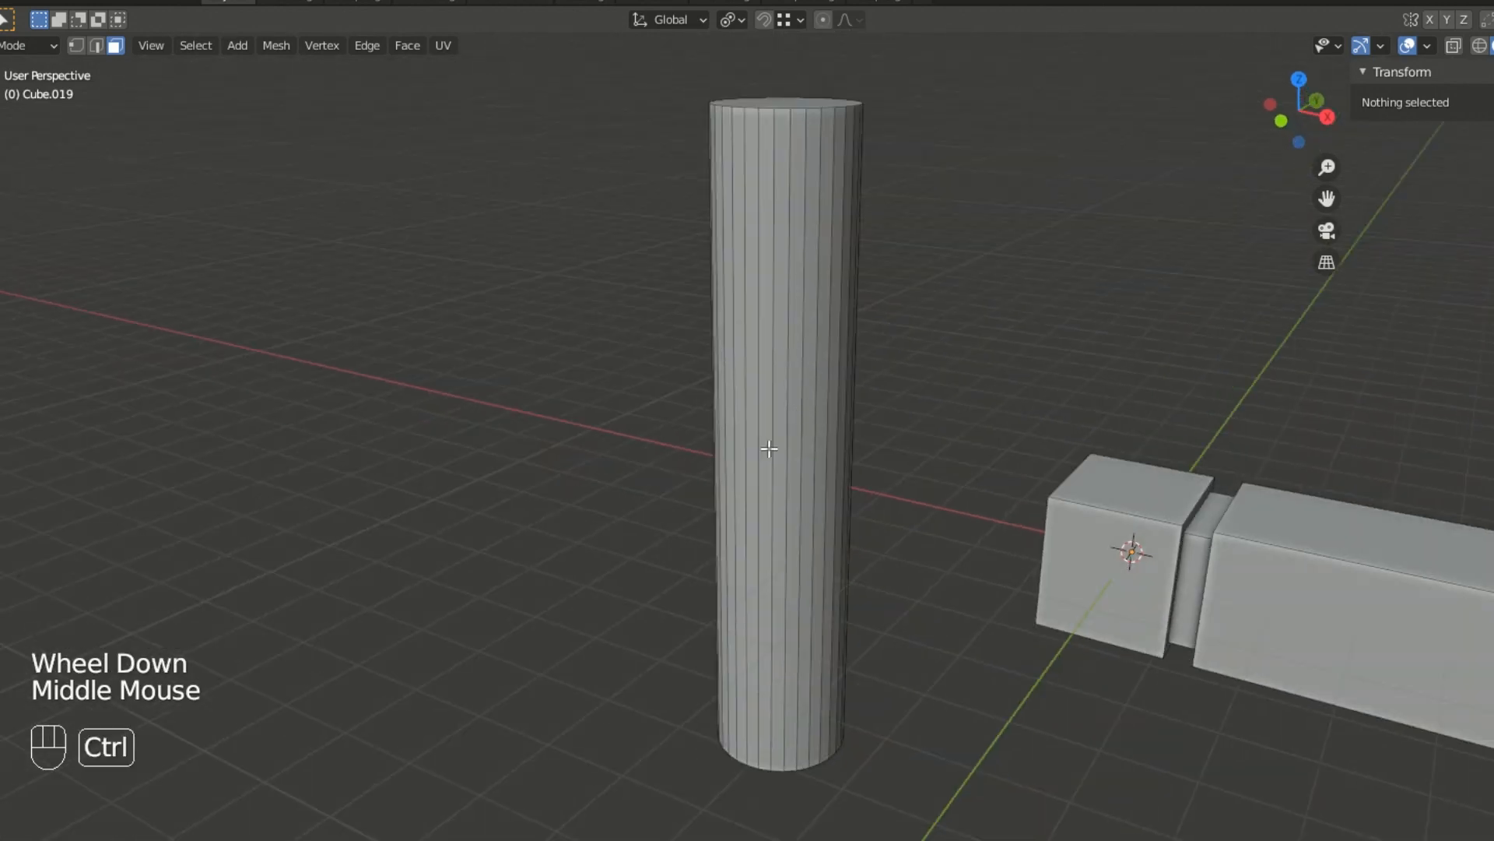
pyautogui.hotkey('ctrl', 'r')
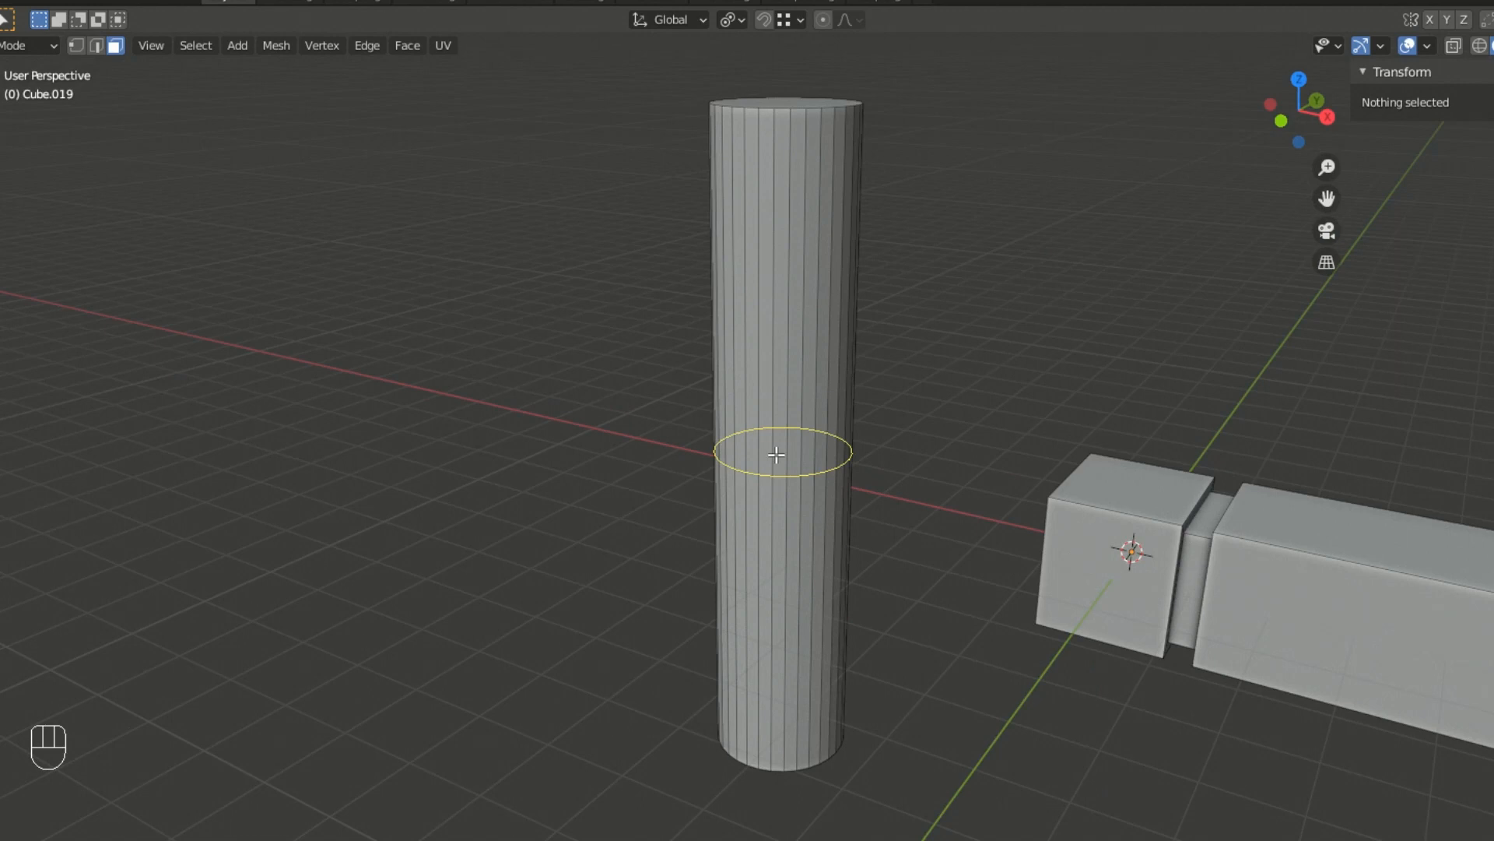
pyautogui.scroll(4, 777, 454)
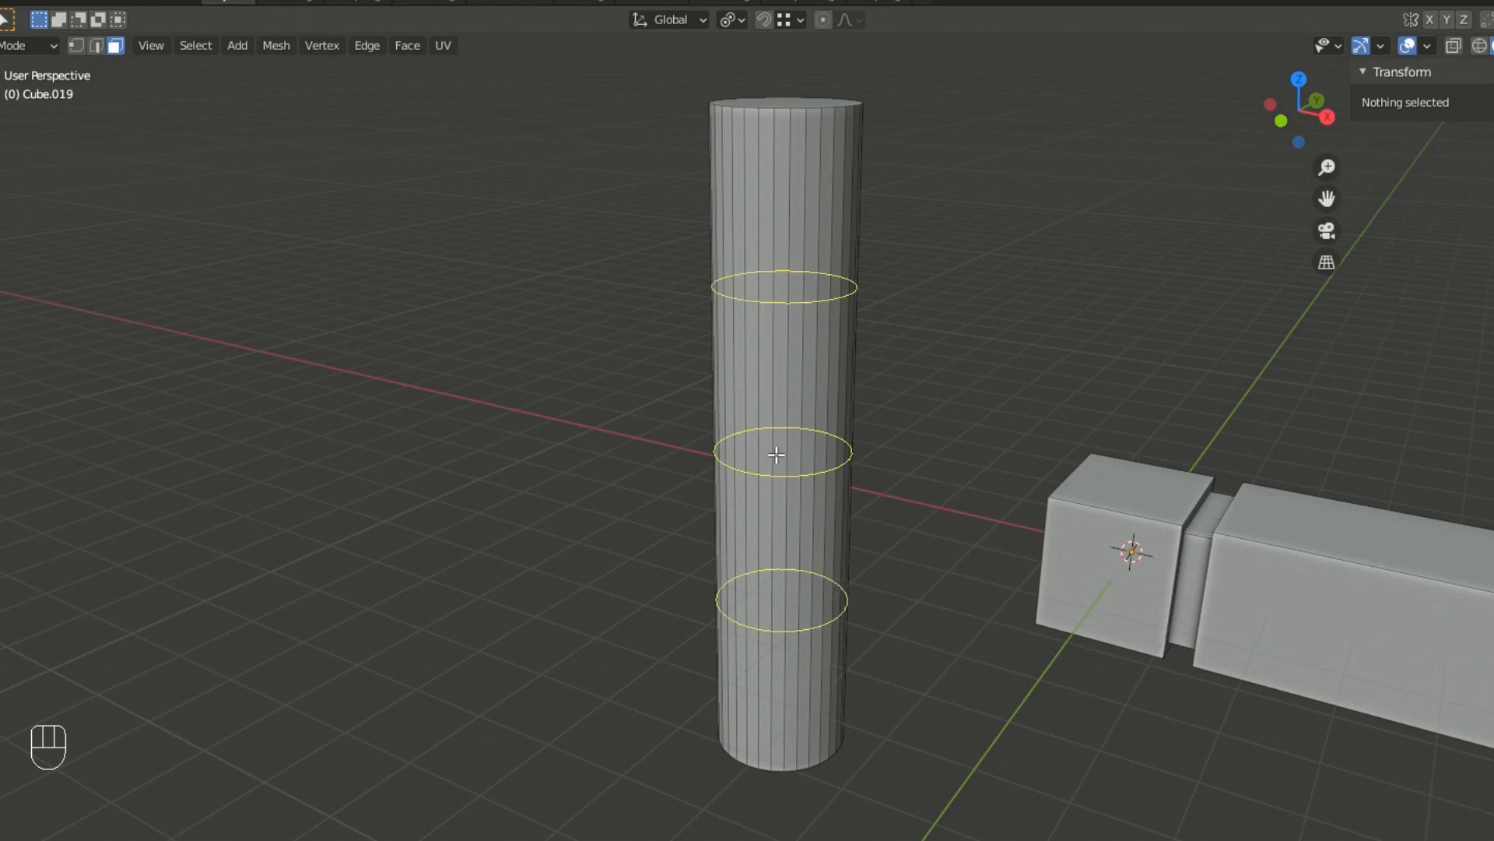
pyautogui.scroll(-2, 777, 455)
pyautogui.scroll(3, 776, 454)
pyautogui.scroll(-2, 777, 454)
pyautogui.click(777, 455)
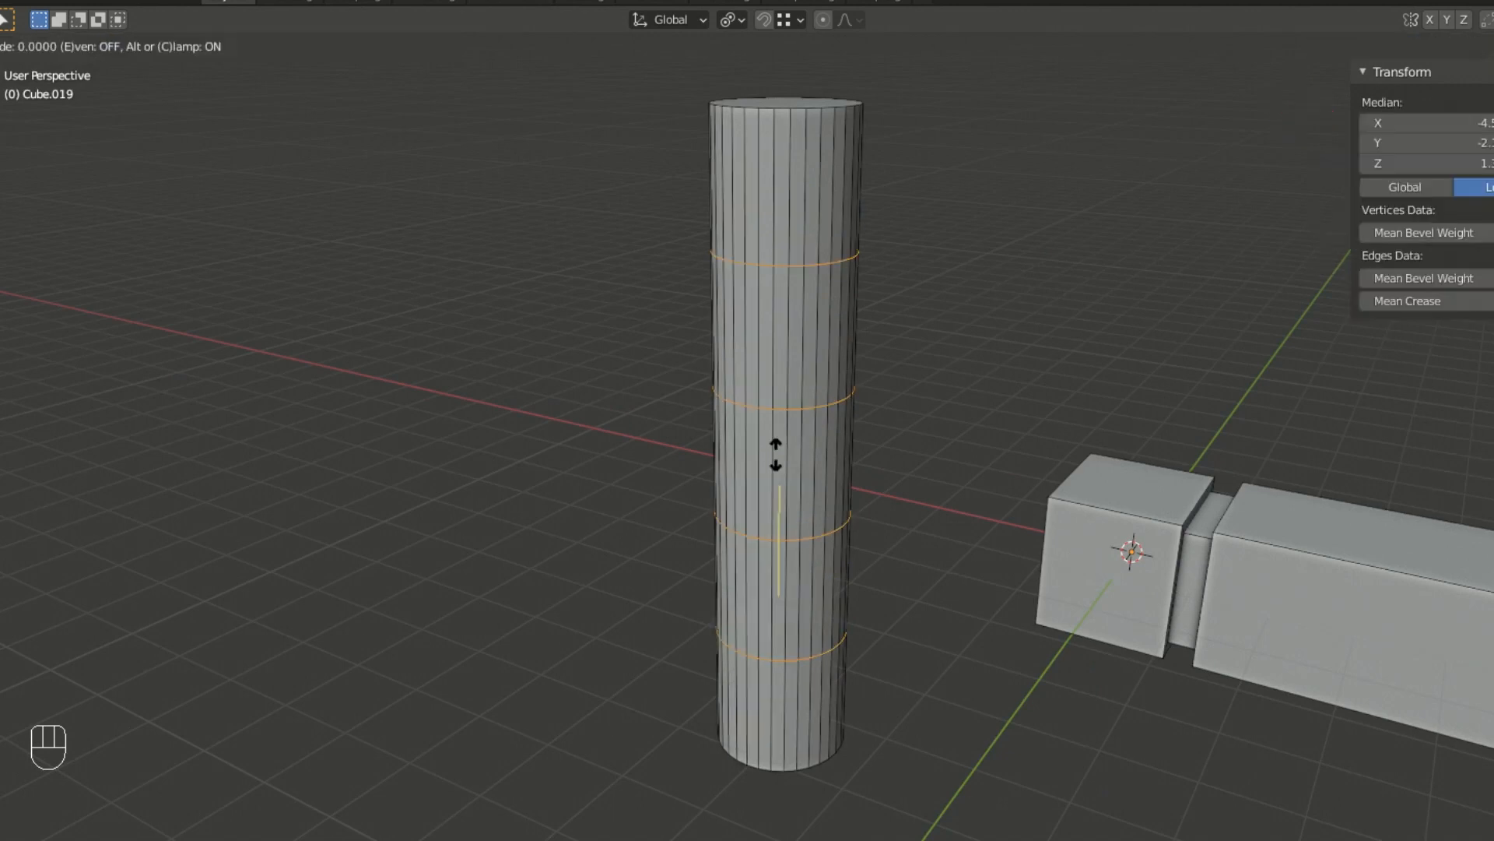
pyautogui.rightClick(776, 454)
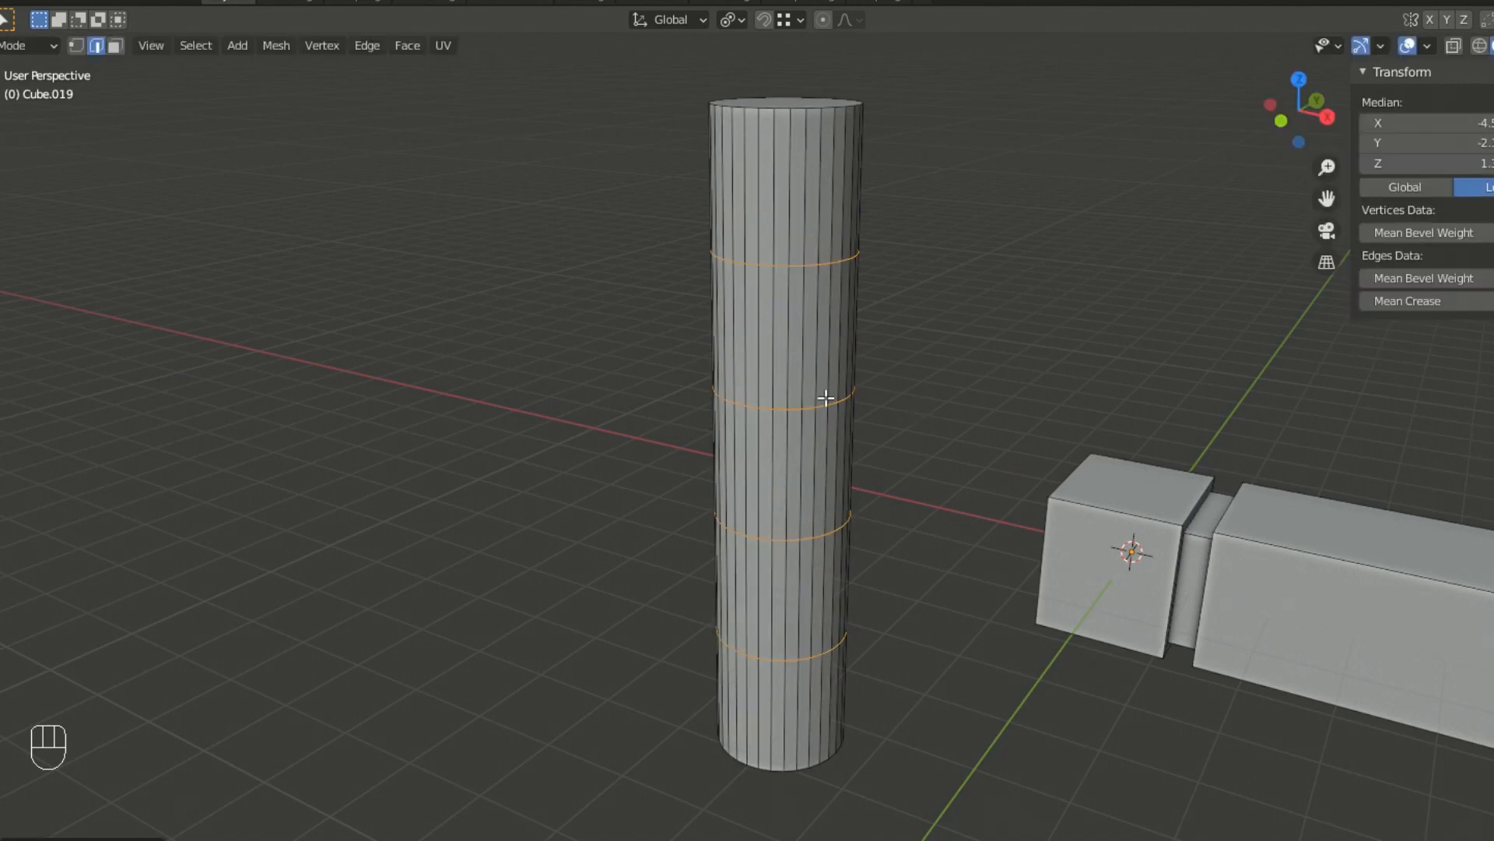
# - Select the second horizontal loop cut from the column's top and bevel it into a narrow band of faces
pyautogui.moveTo(920, 426)
pyautogui.mouseDown(button='middle')
pyautogui.moveTo(877, 414)
pyautogui.moveTo(927, 442)
pyautogui.mouseUp(button='middle')
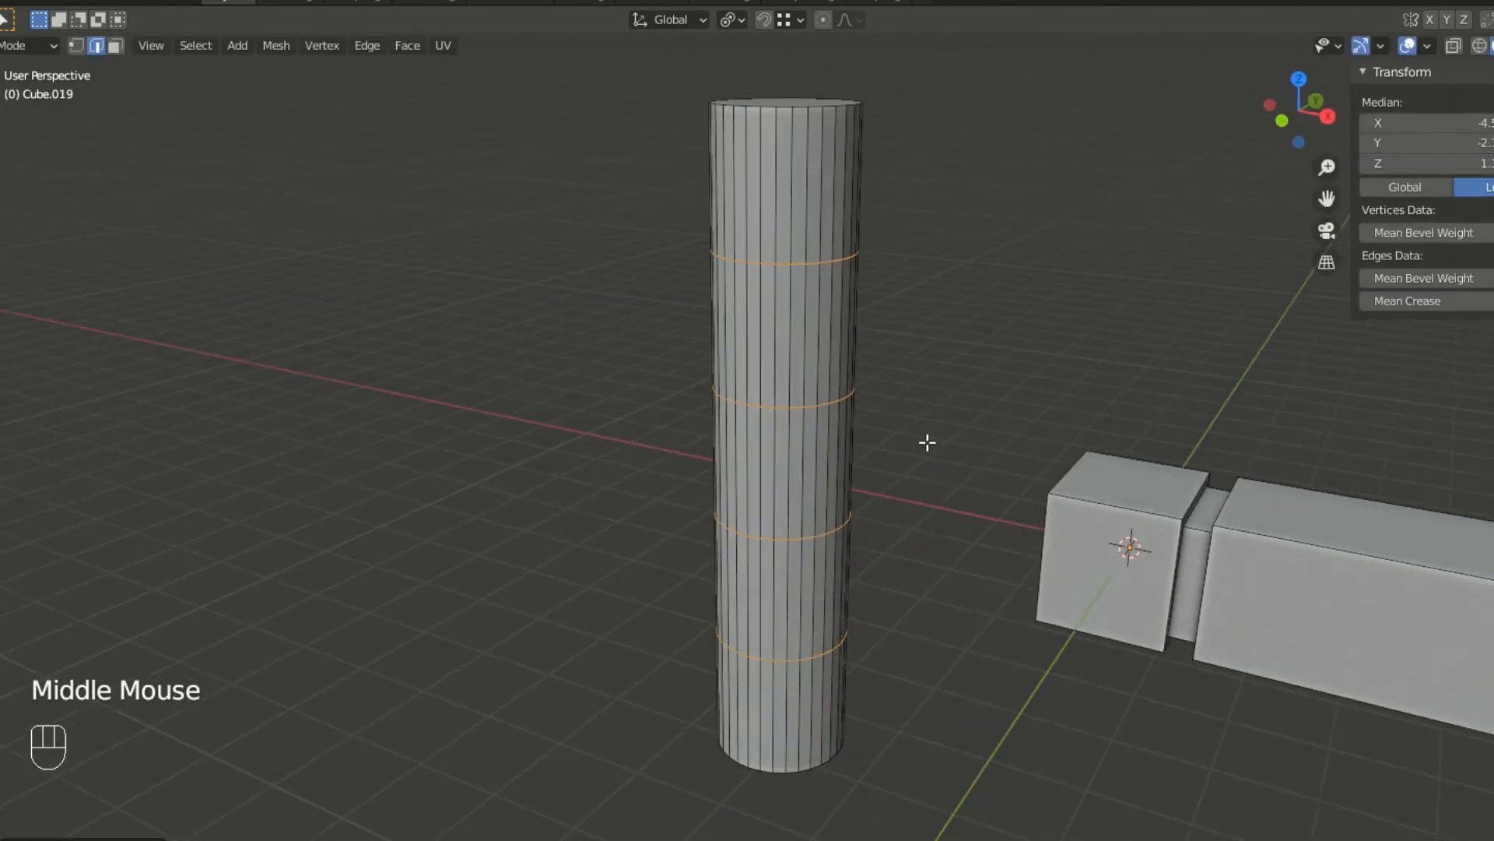
pyautogui.click(924, 450)
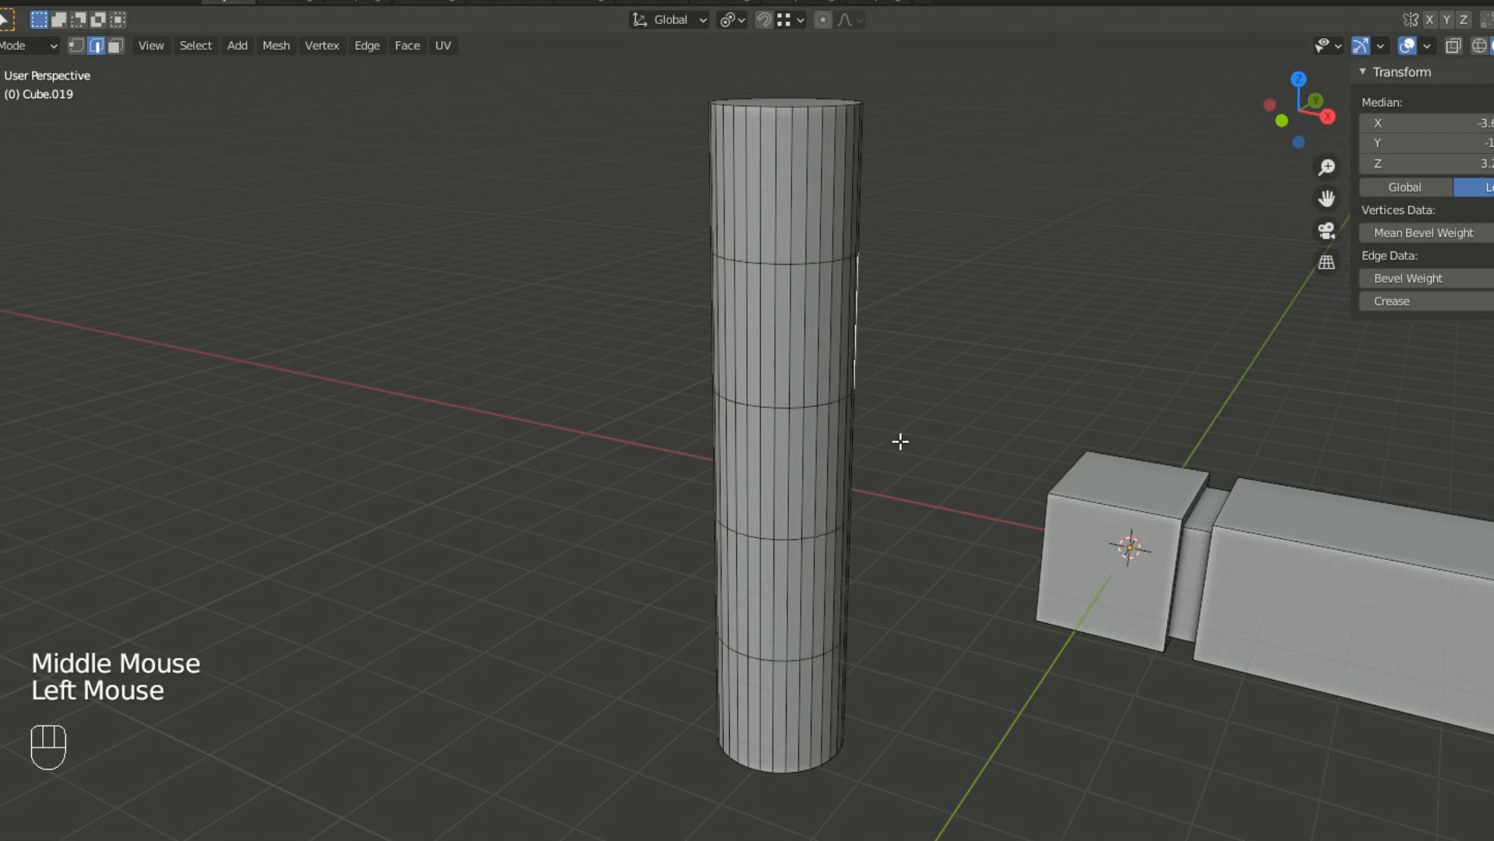
pyautogui.press('2')
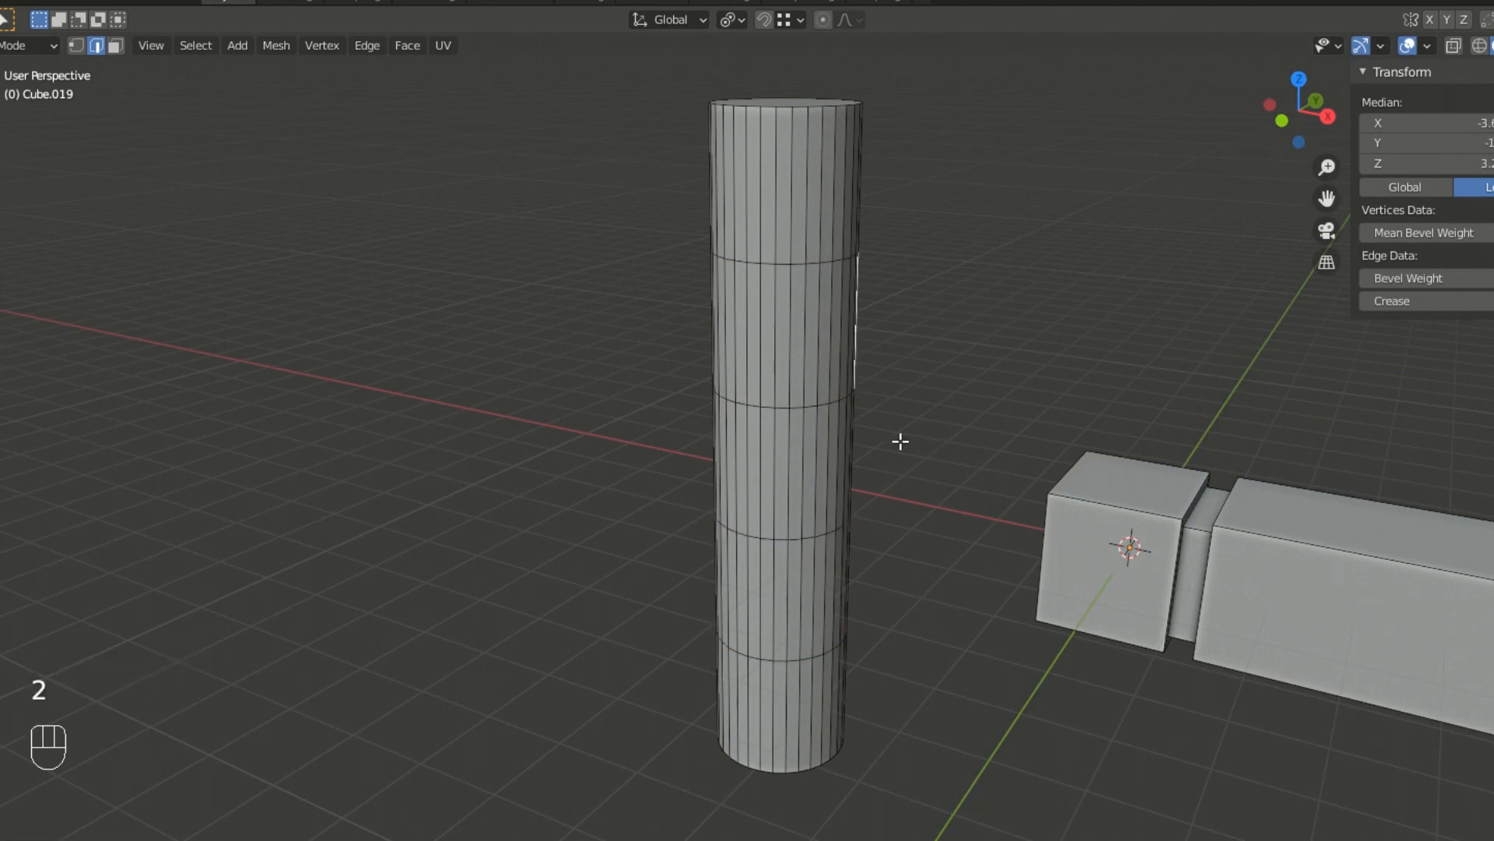
pyautogui.scroll(2, 920, 399)
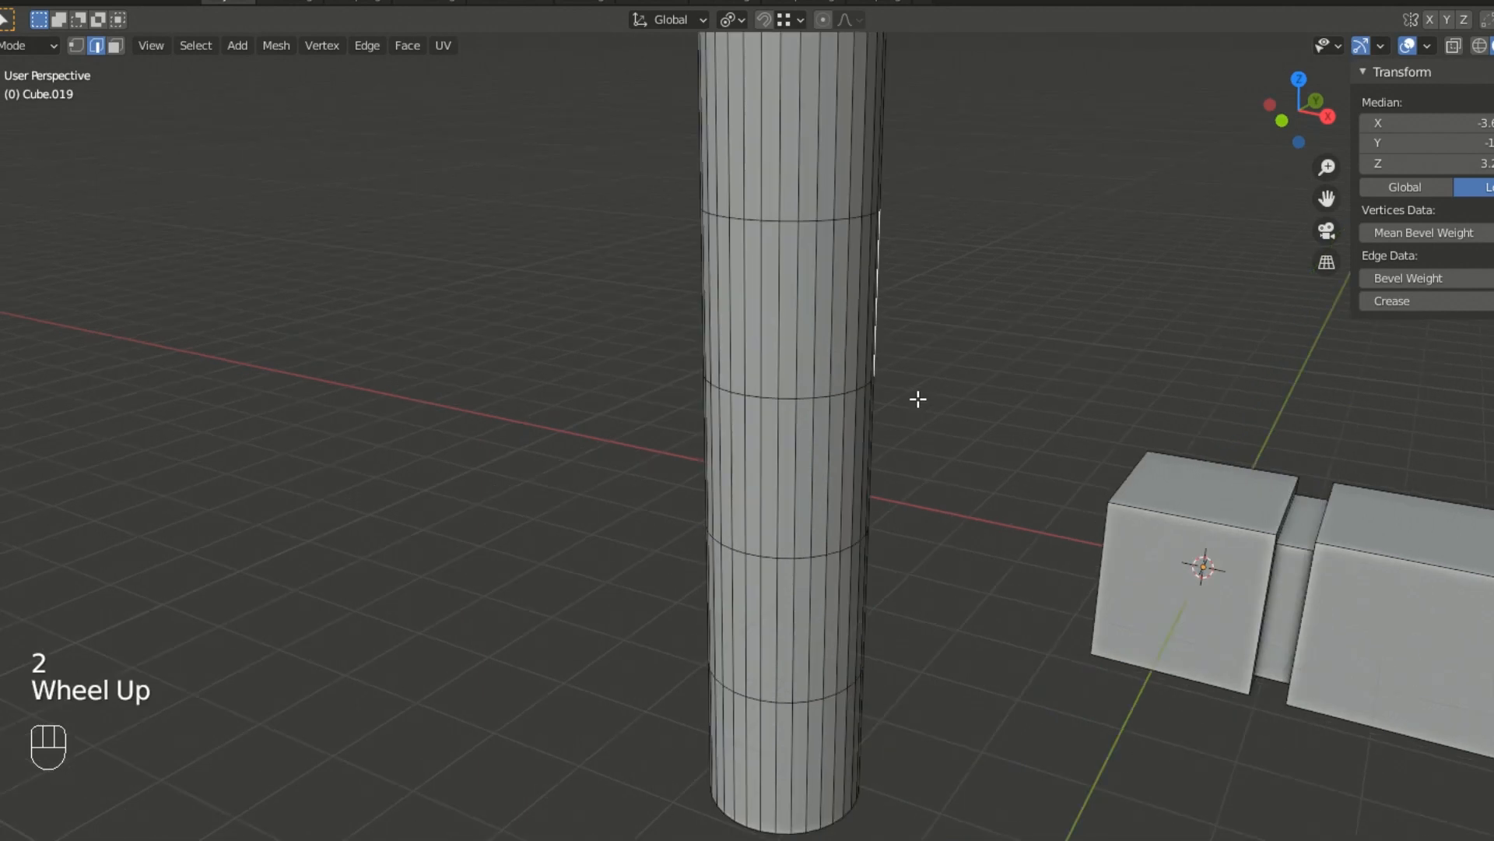
pyautogui.tripleClick(791, 386)
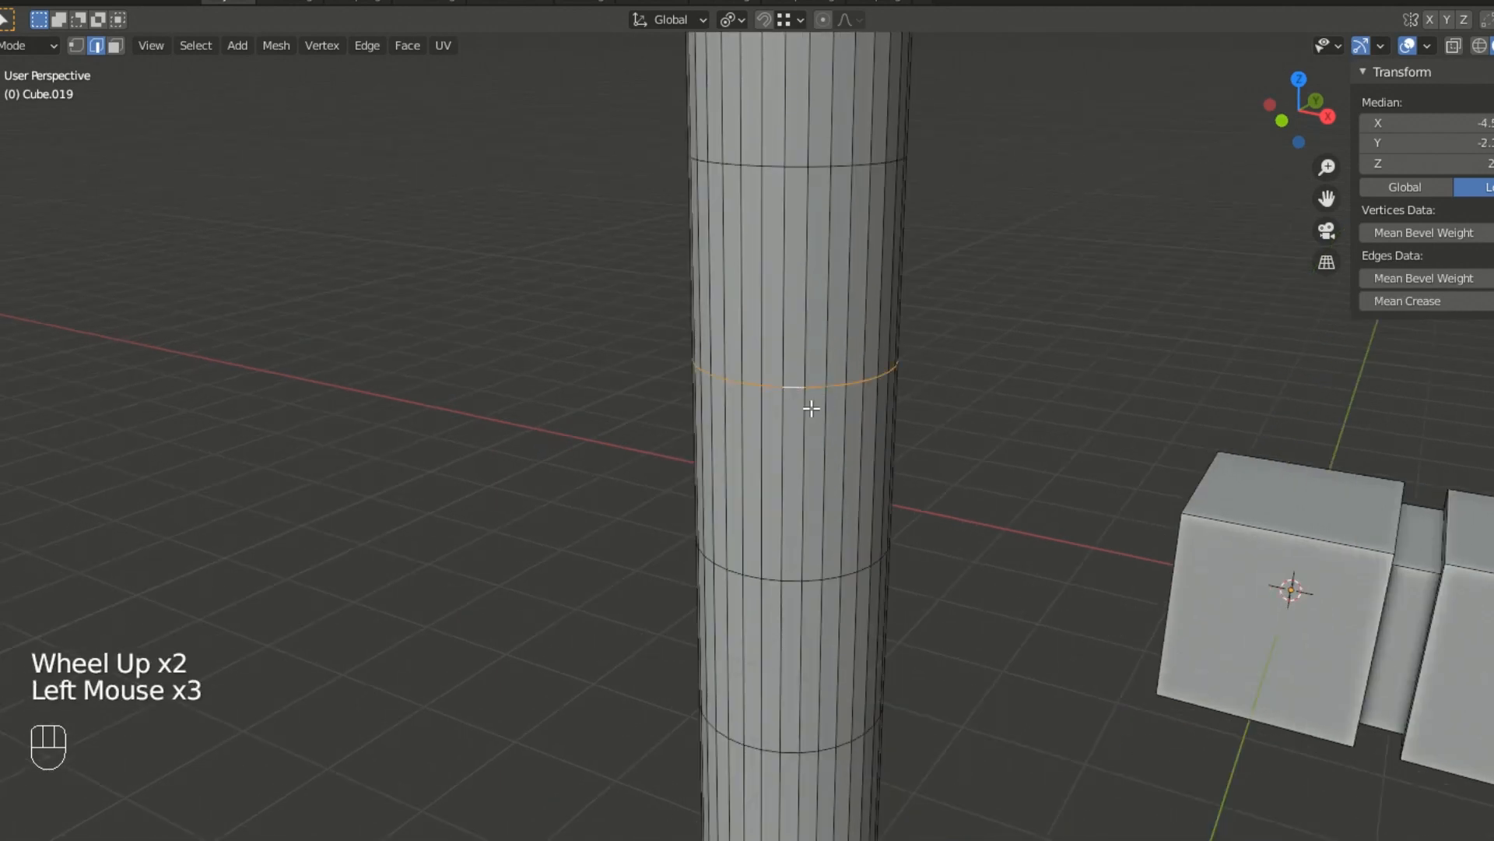
pyautogui.scroll(-2, 810, 407)
pyautogui.scroll(5, 810, 407)
pyautogui.keyDown('shift'); pyautogui.moveTo(903, 400); pyautogui.dragTo(1049, 356, button='middle'); pyautogui.keyUp('shift')
pyautogui.press('KP_Decimal')
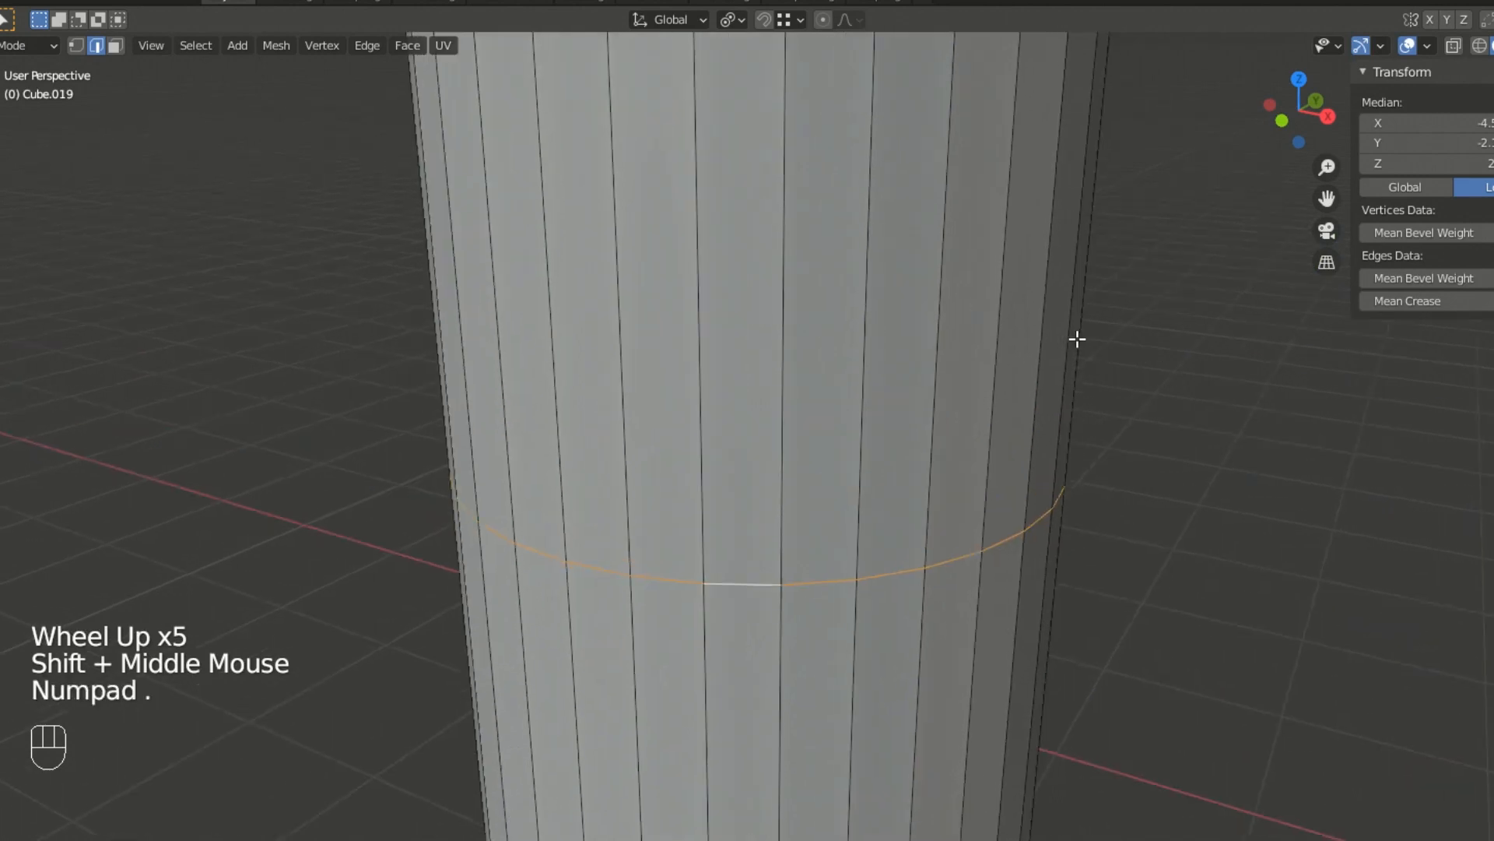
pyautogui.moveTo(1012, 496); pyautogui.dragTo(1140, 436, button='middle')
pyautogui.hotkey('ctrl', 'b')
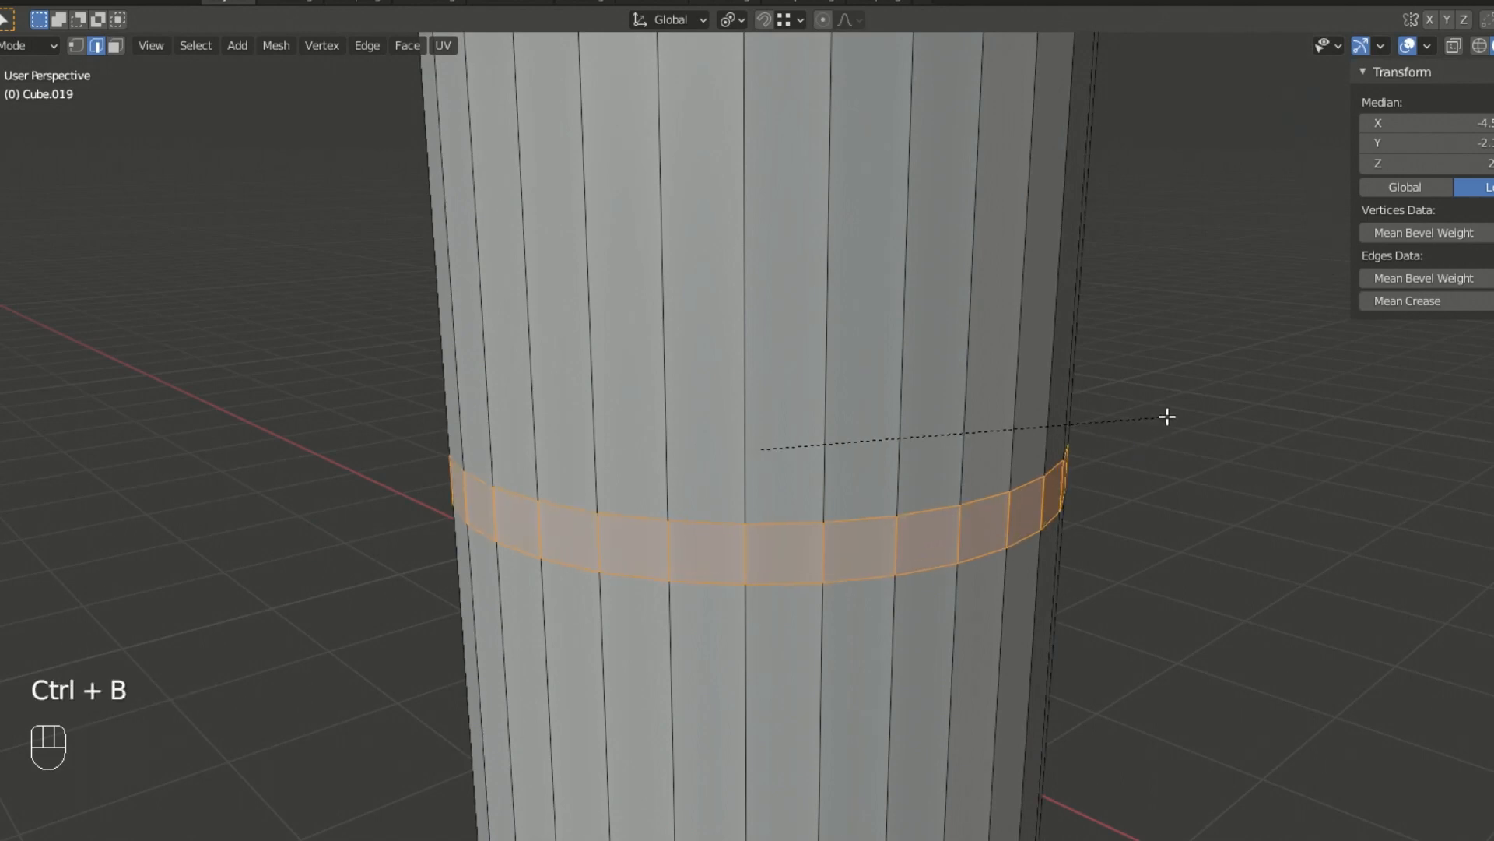
pyautogui.click(1168, 417)
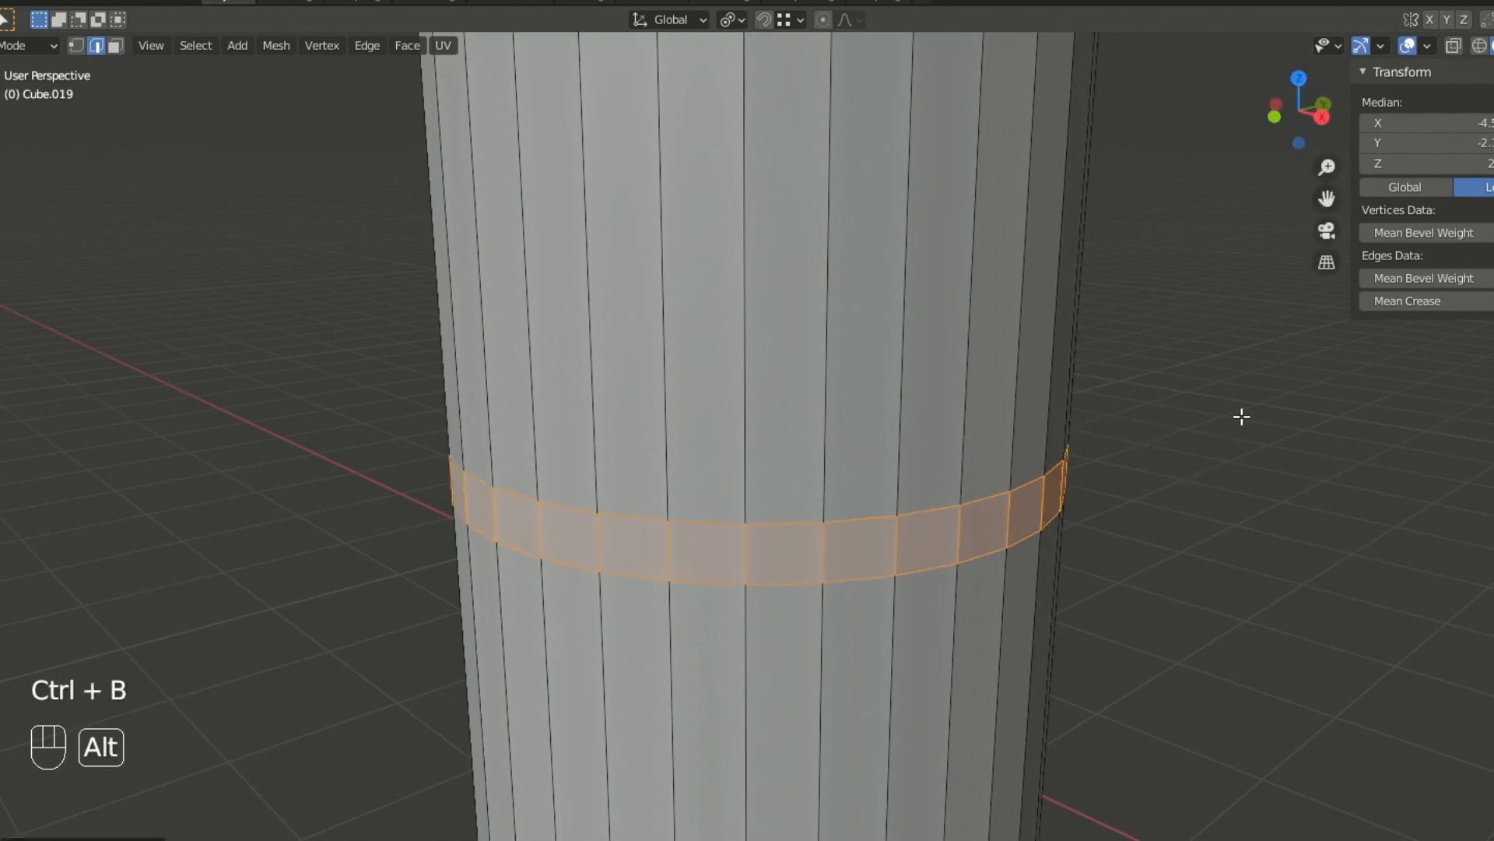
# - Try extruding the band outward along its face normals as a raised ring around the column, and undo the extrusion
pyautogui.hotkey('alt', 'e')
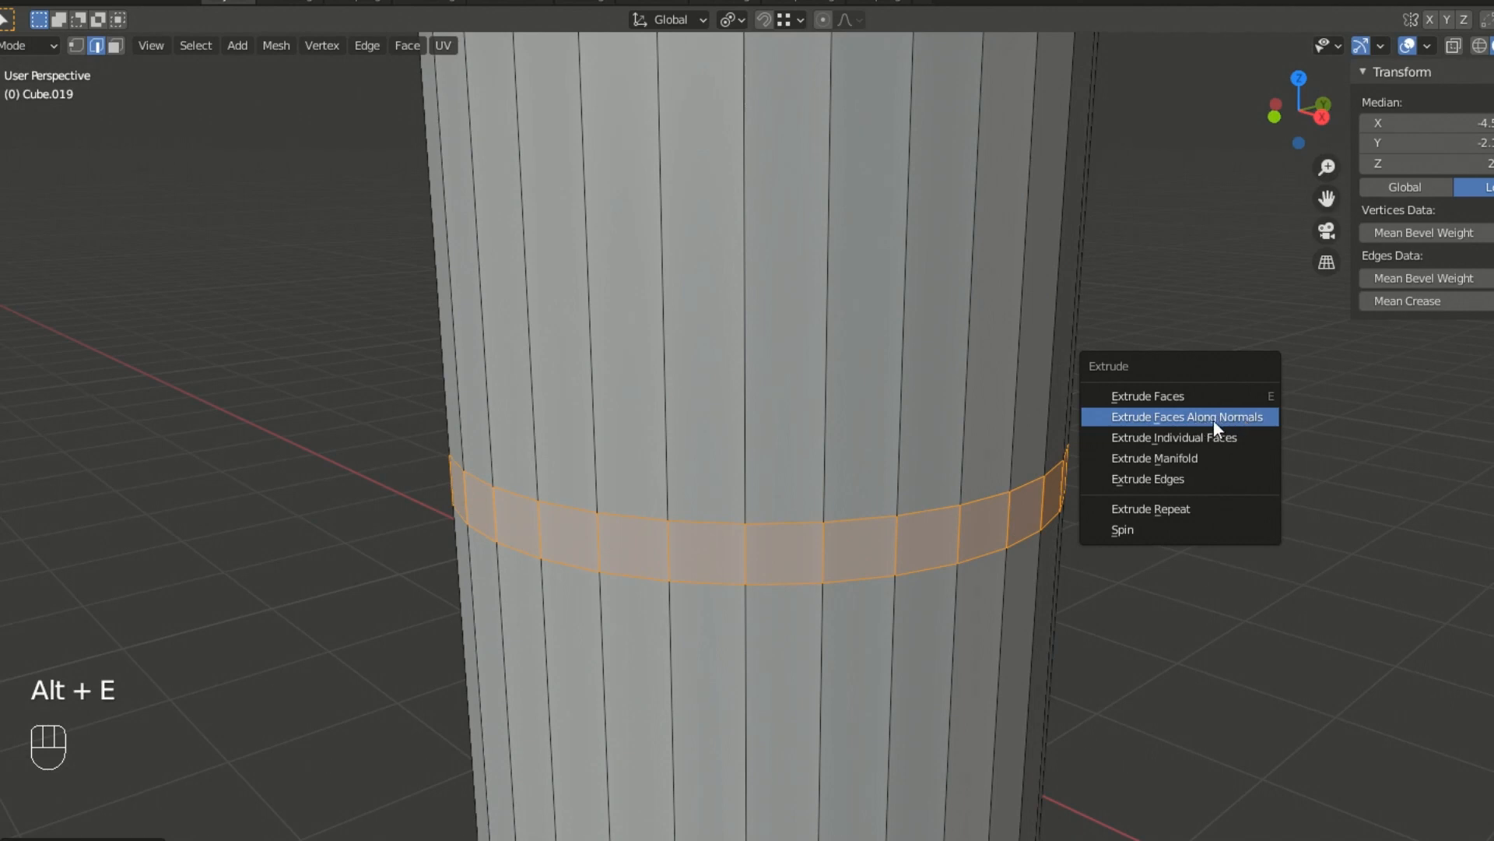
pyautogui.click(1231, 423)
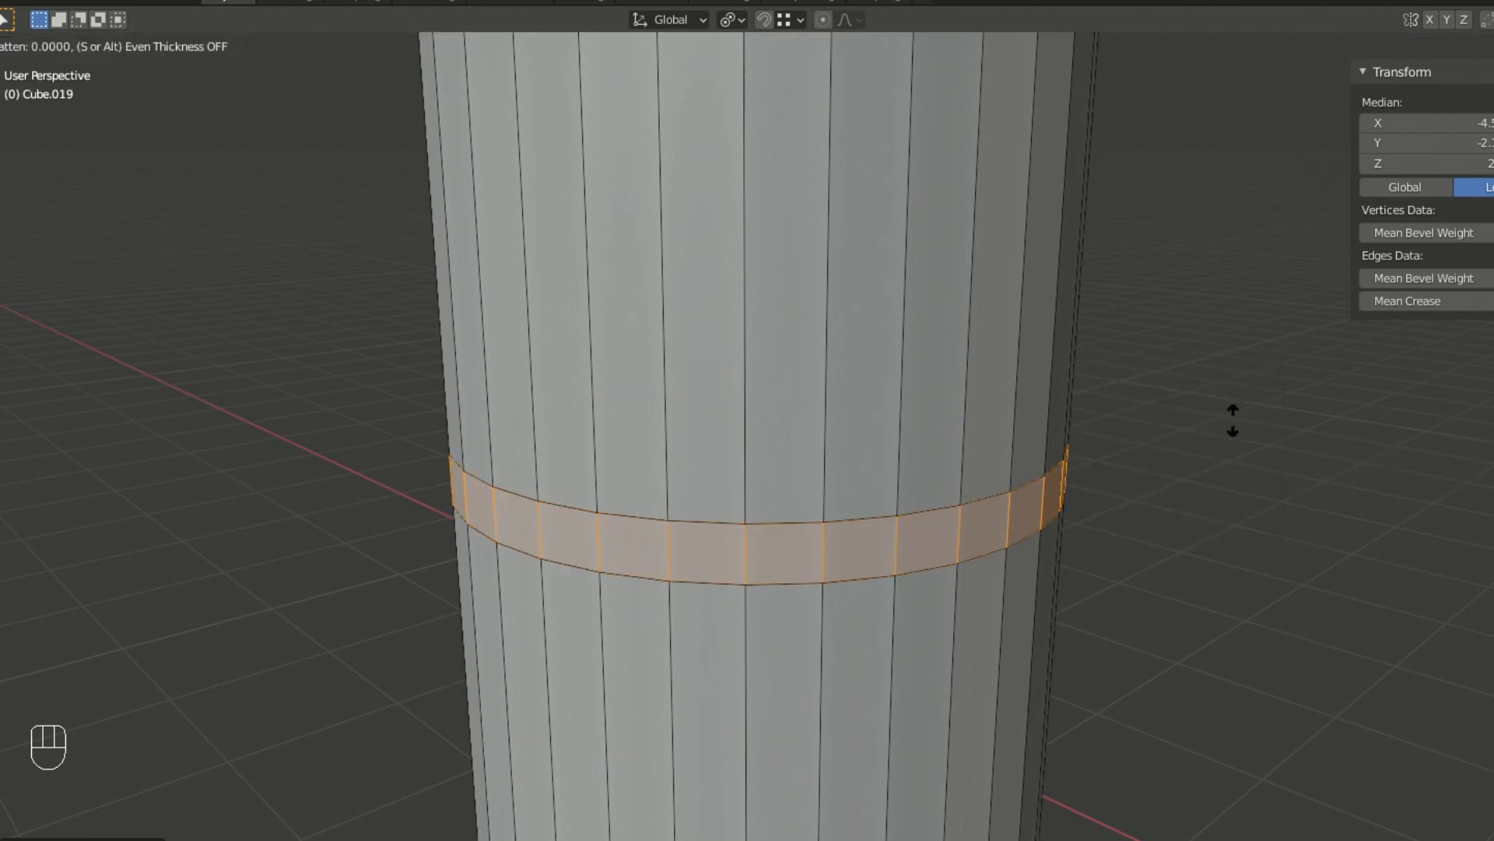
pyautogui.click(1233, 404)
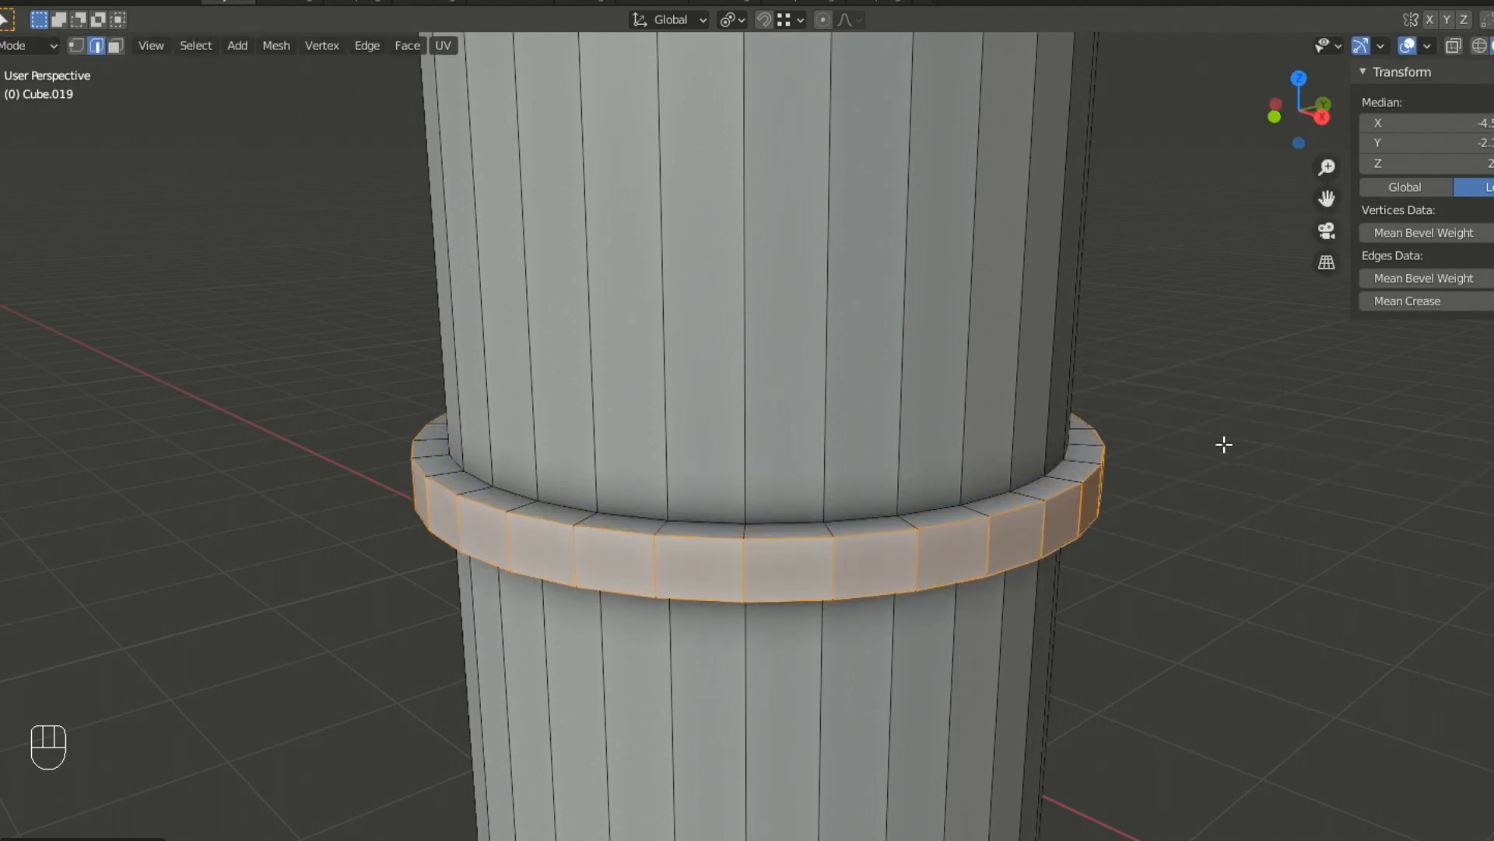
pyautogui.scroll(-6, 1224, 443)
pyautogui.moveTo(1120, 454); pyautogui.dragTo(970, 433, button='middle')
pyautogui.scroll(3, 976, 463)
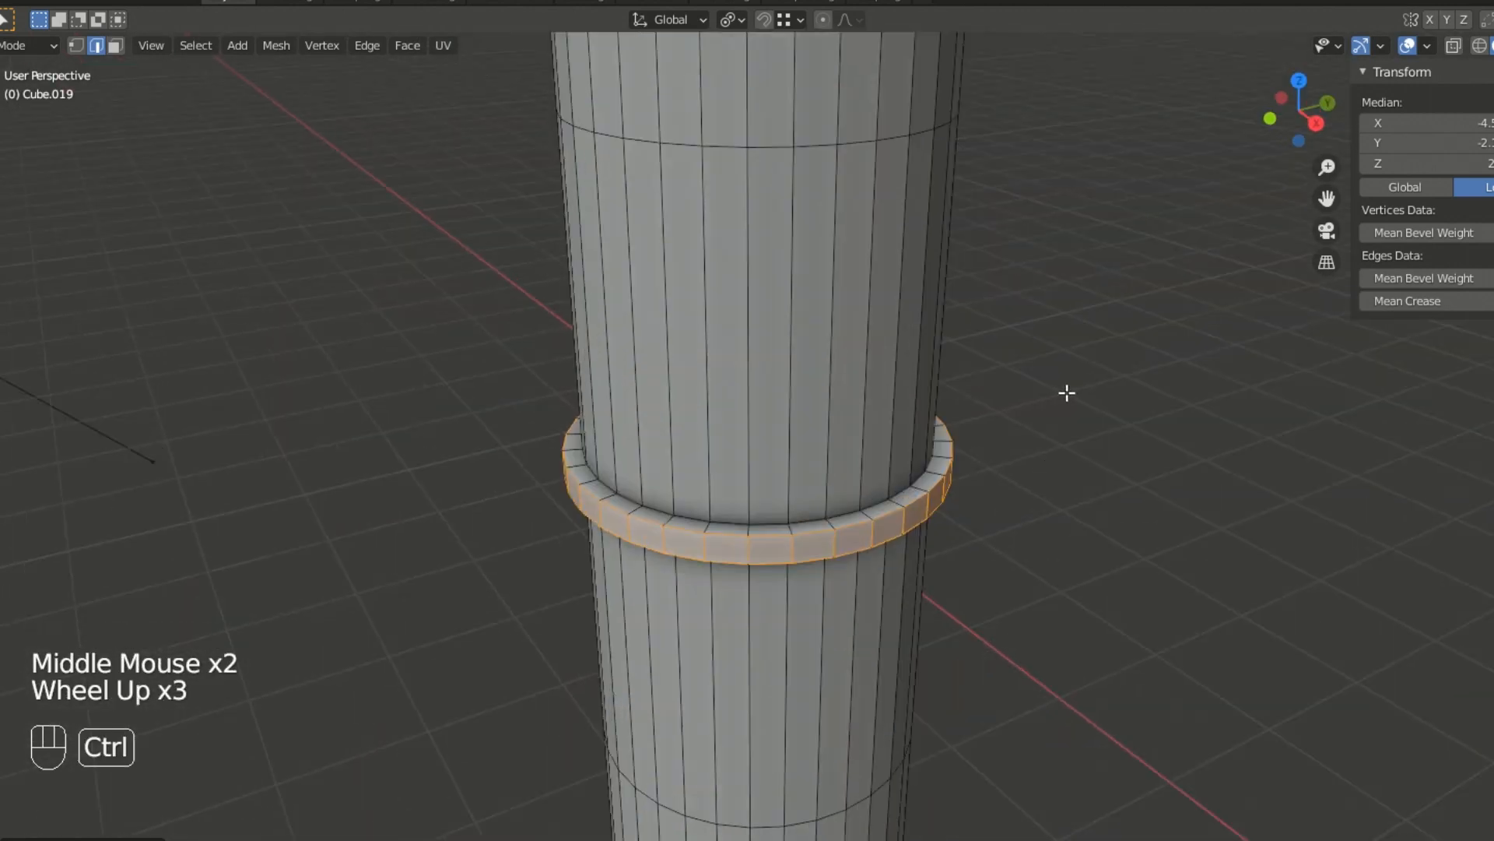
pyautogui.hotkey('ctrl', 'z')
# - Extrude the band inward along its face normals to form a groove around the column, and clear the selection
pyautogui.hotkey('alt', 'e')
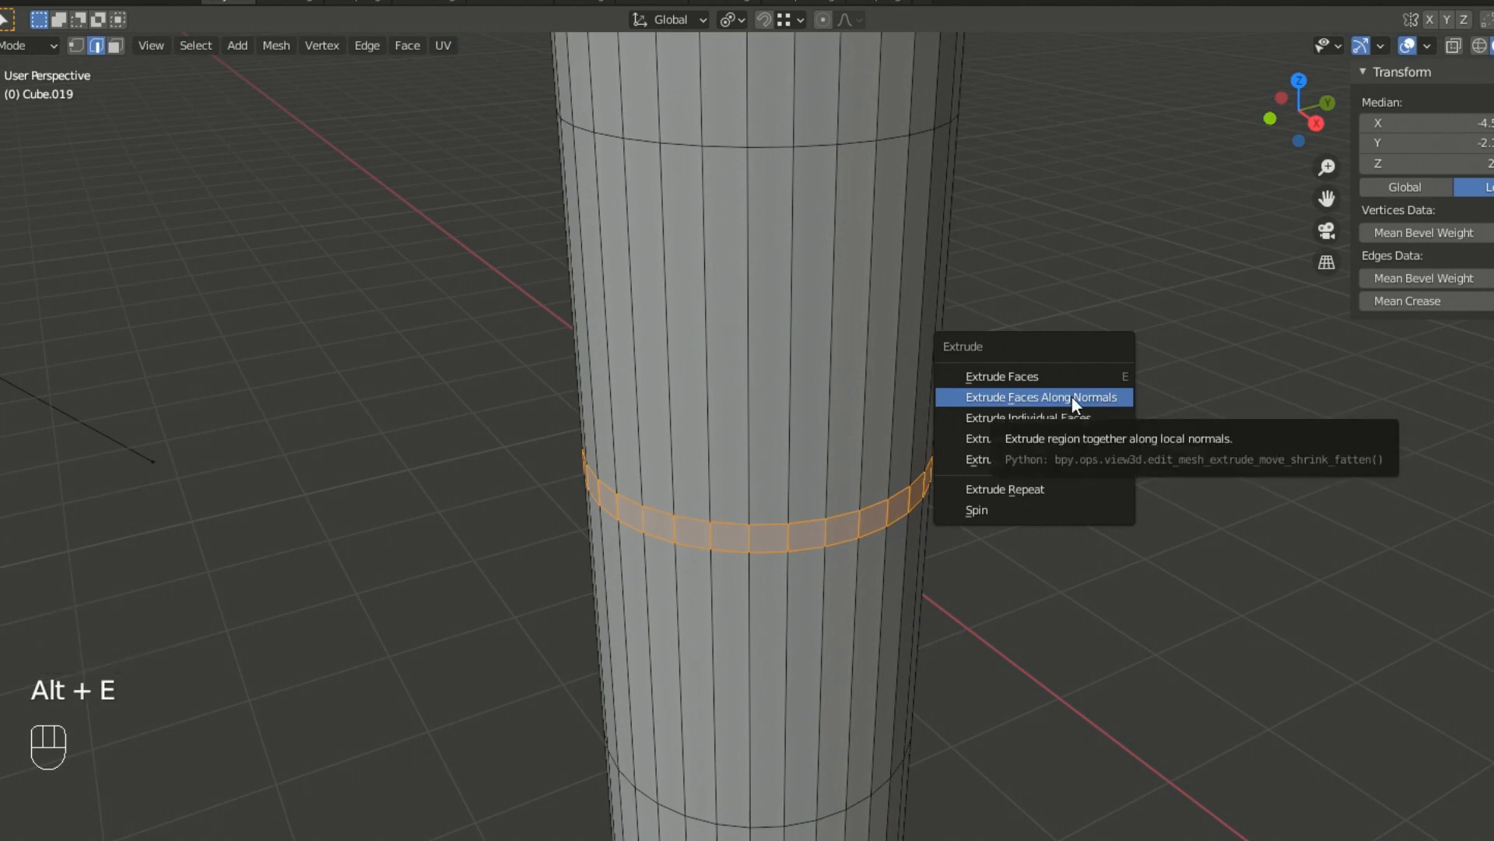
pyautogui.click(1078, 395)
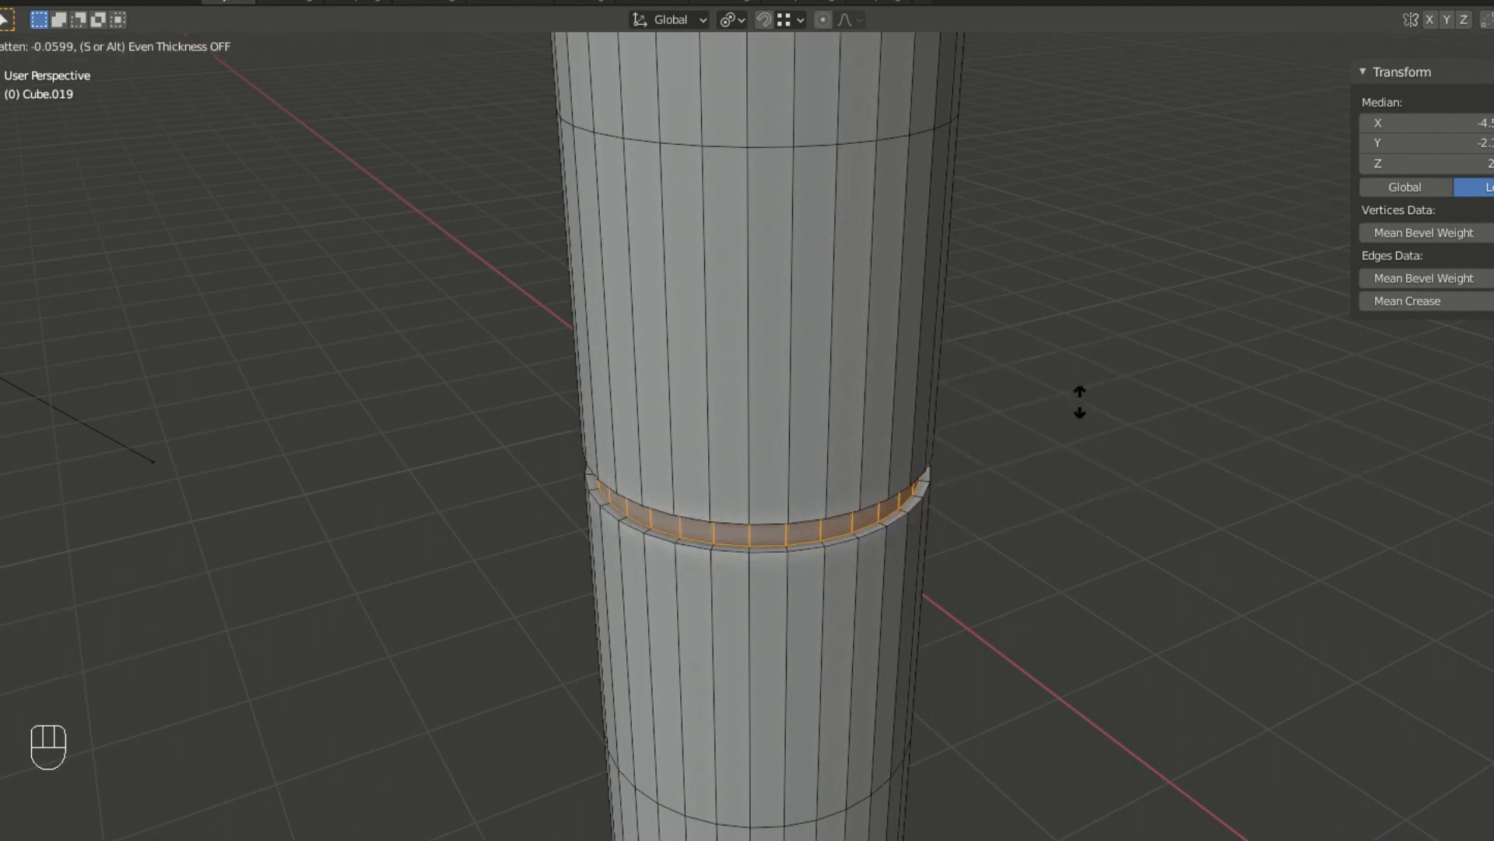
pyautogui.click(1093, 413)
pyautogui.click(1067, 471)
pyautogui.scroll(-1, 1066, 471)
pyautogui.scroll(-3, 1067, 471)
pyautogui.moveTo(1066, 471); pyautogui.dragTo(929, 482, button='middle')
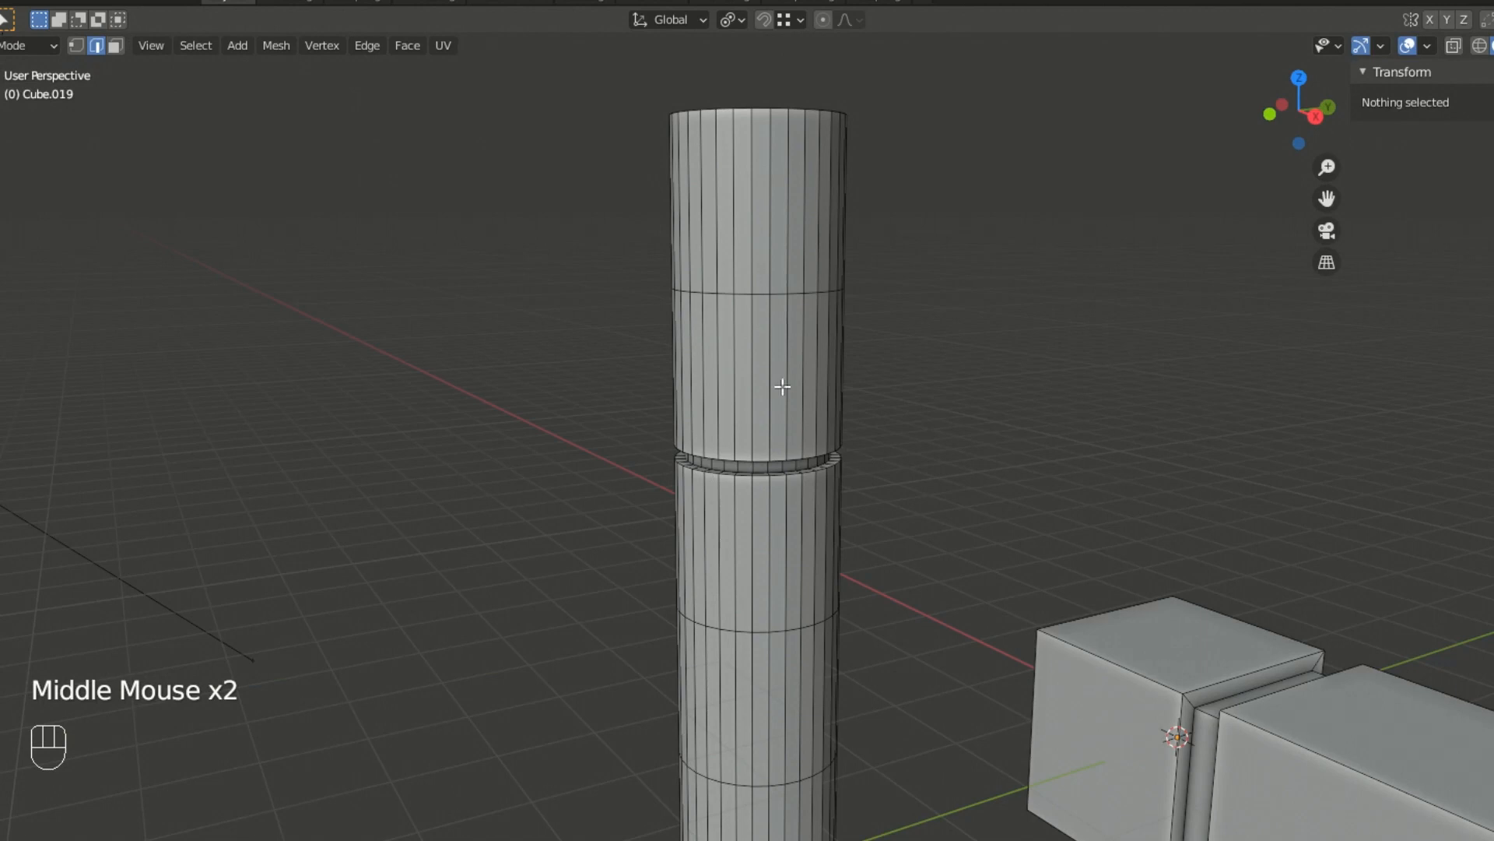
# - Select both outer edge loops of the column's groove, its upper and lower rims, in edge selection
pyautogui.moveTo(845, 525)
pyautogui.mouseDown(button='middle')
pyautogui.moveTo(838, 470)
pyautogui.moveTo(856, 529)
pyautogui.mouseUp(button='middle')
pyautogui.scroll(7, 910, 523)
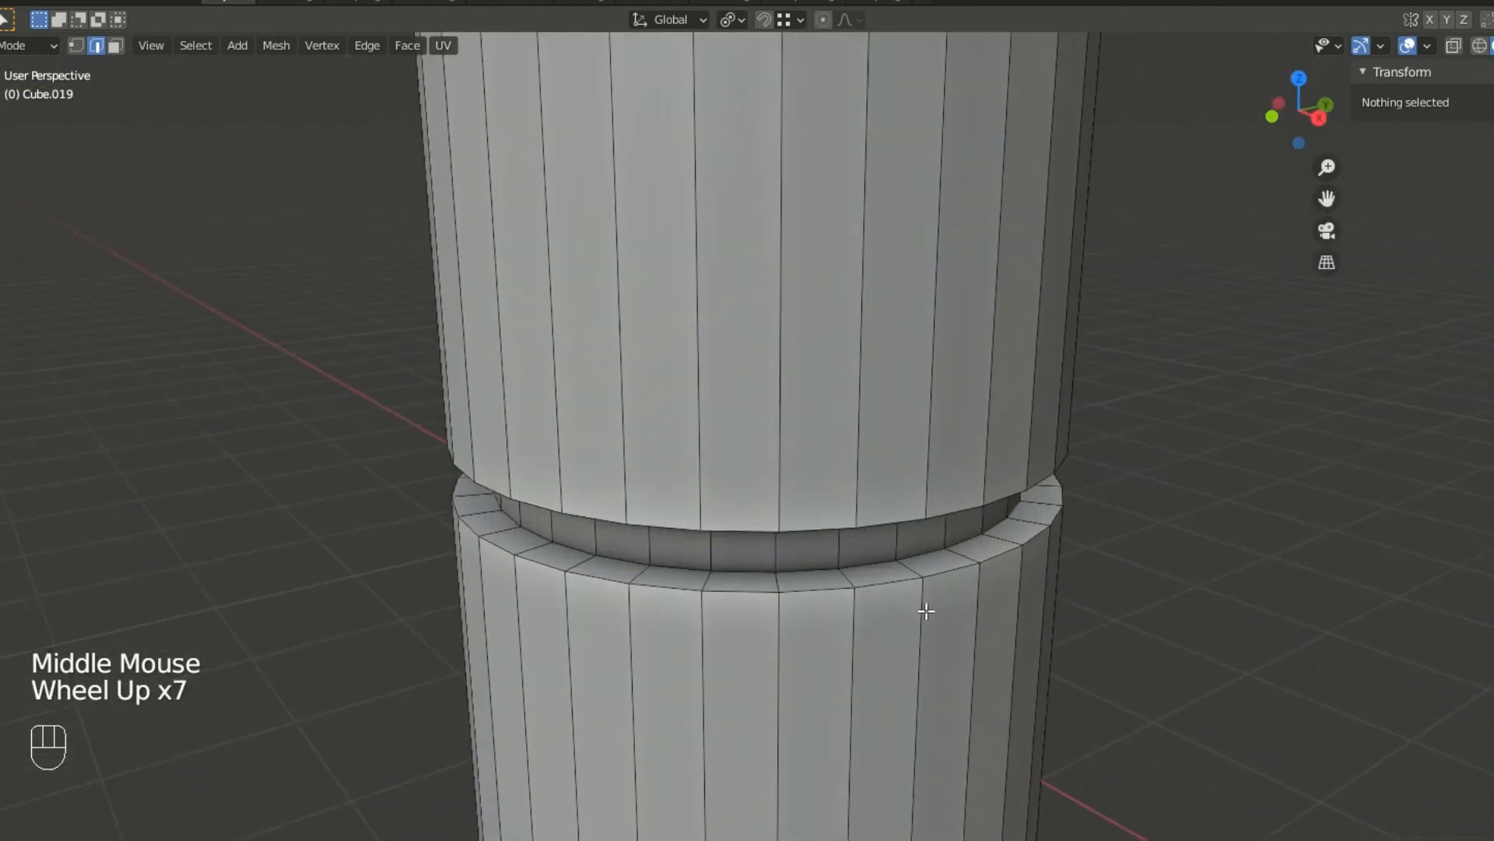
pyautogui.moveTo(930, 607); pyautogui.dragTo(857, 453, button='middle')
pyautogui.middleClick(872, 339)
pyautogui.moveTo(873, 339); pyautogui.dragTo(799, 336, button='middle')
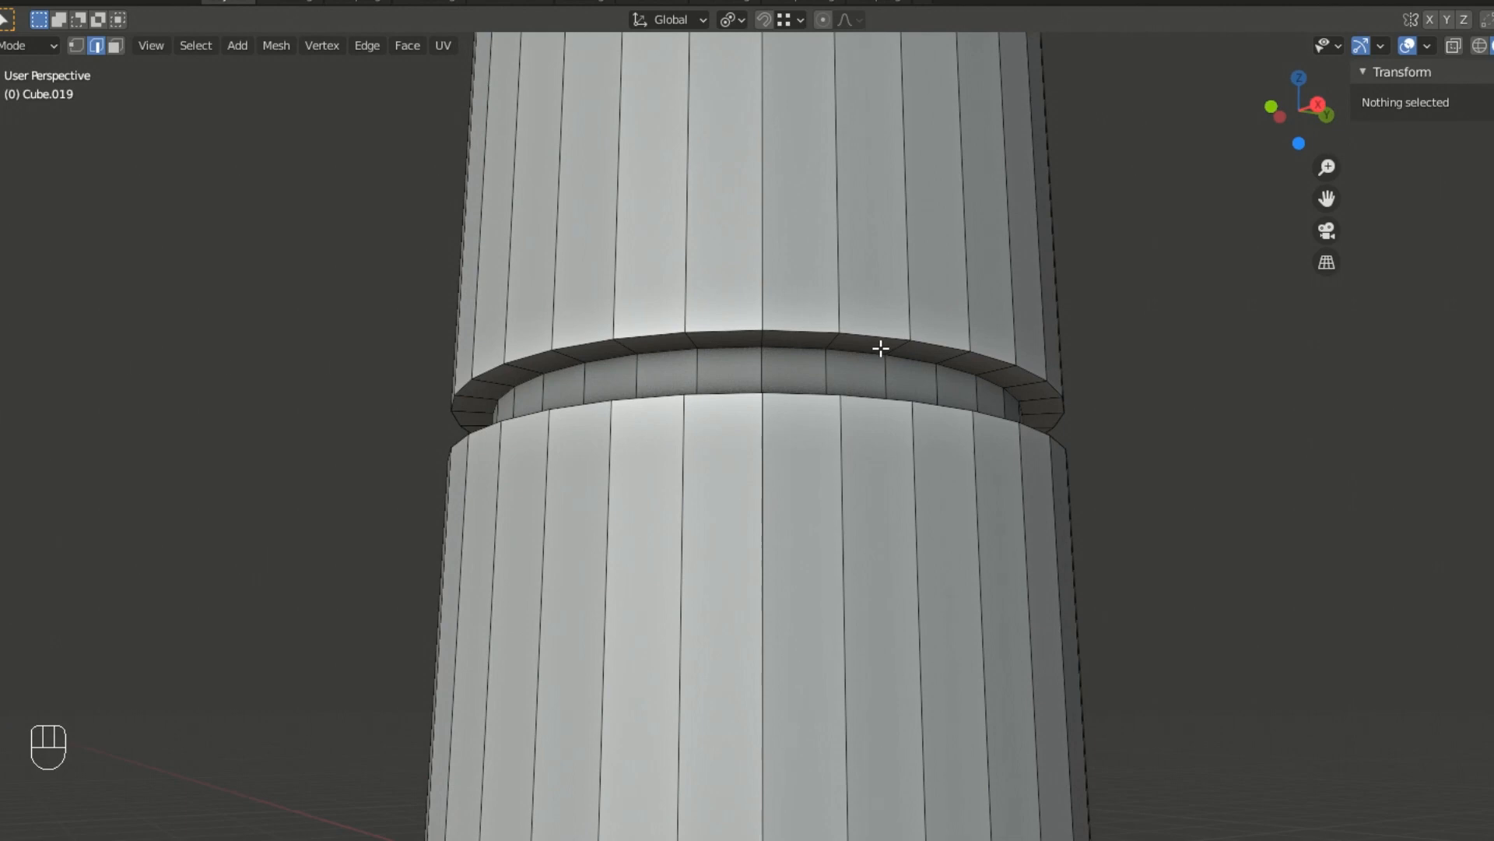
pyautogui.moveTo(899, 336); pyautogui.dragTo(888, 377, button='middle')
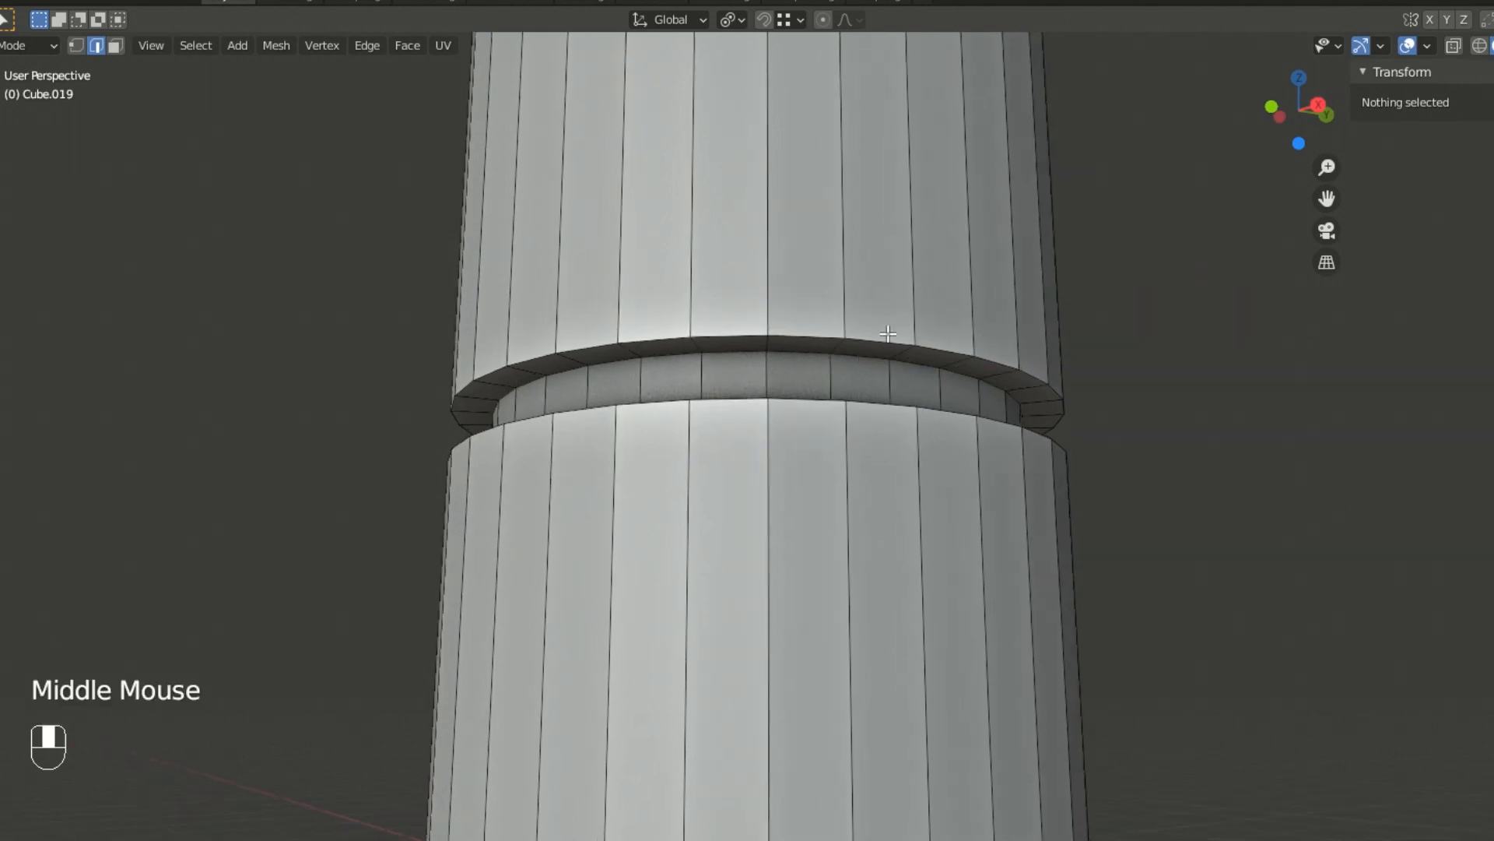
pyautogui.press('z')
pyautogui.press('2')
pyautogui.tripleClick(807, 331)
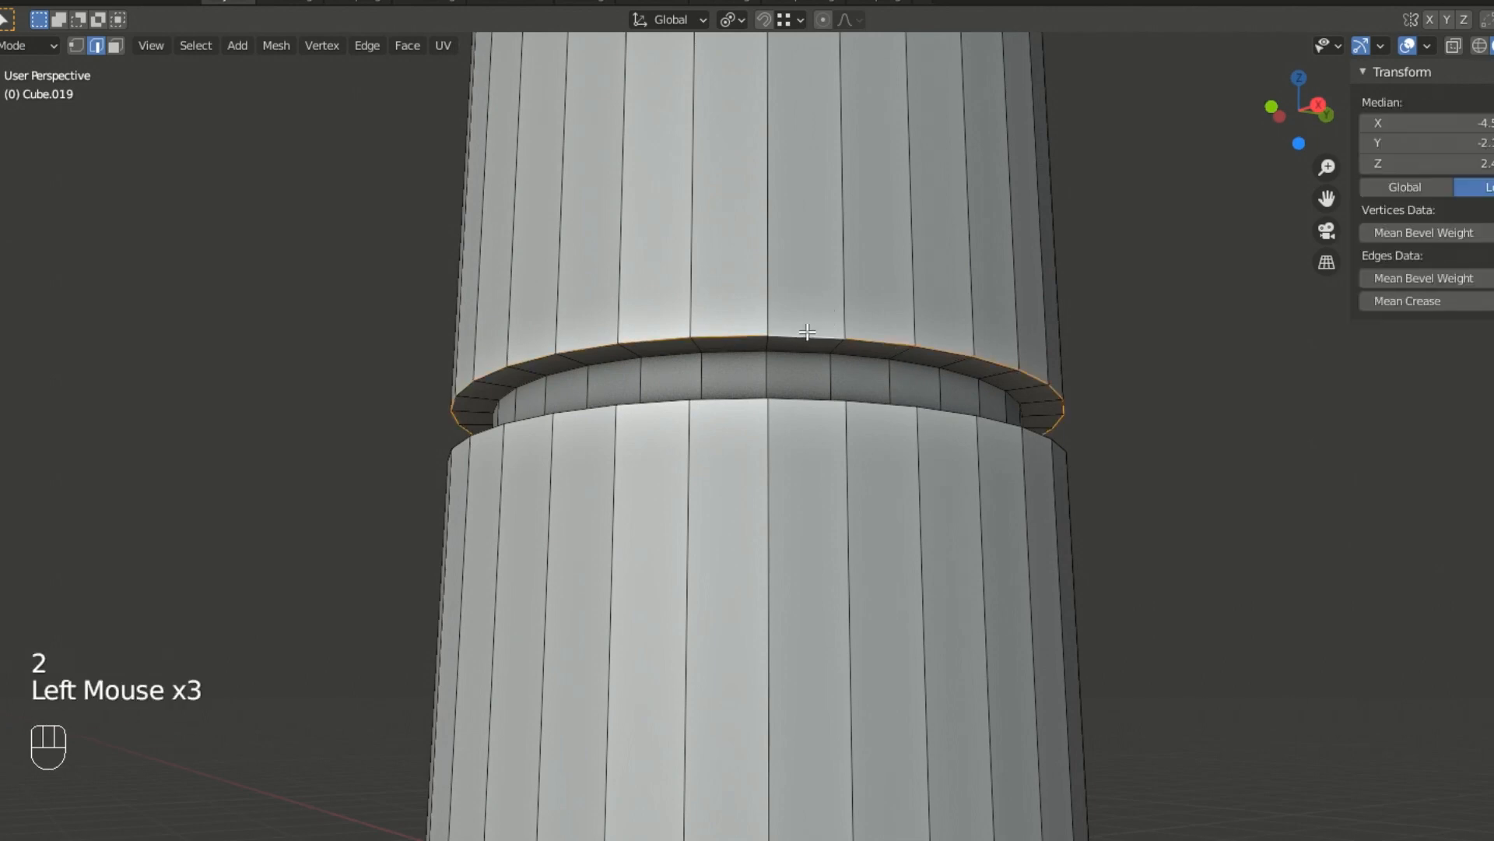
pyautogui.moveTo(807, 332); pyautogui.dragTo(841, 388, button='middle')
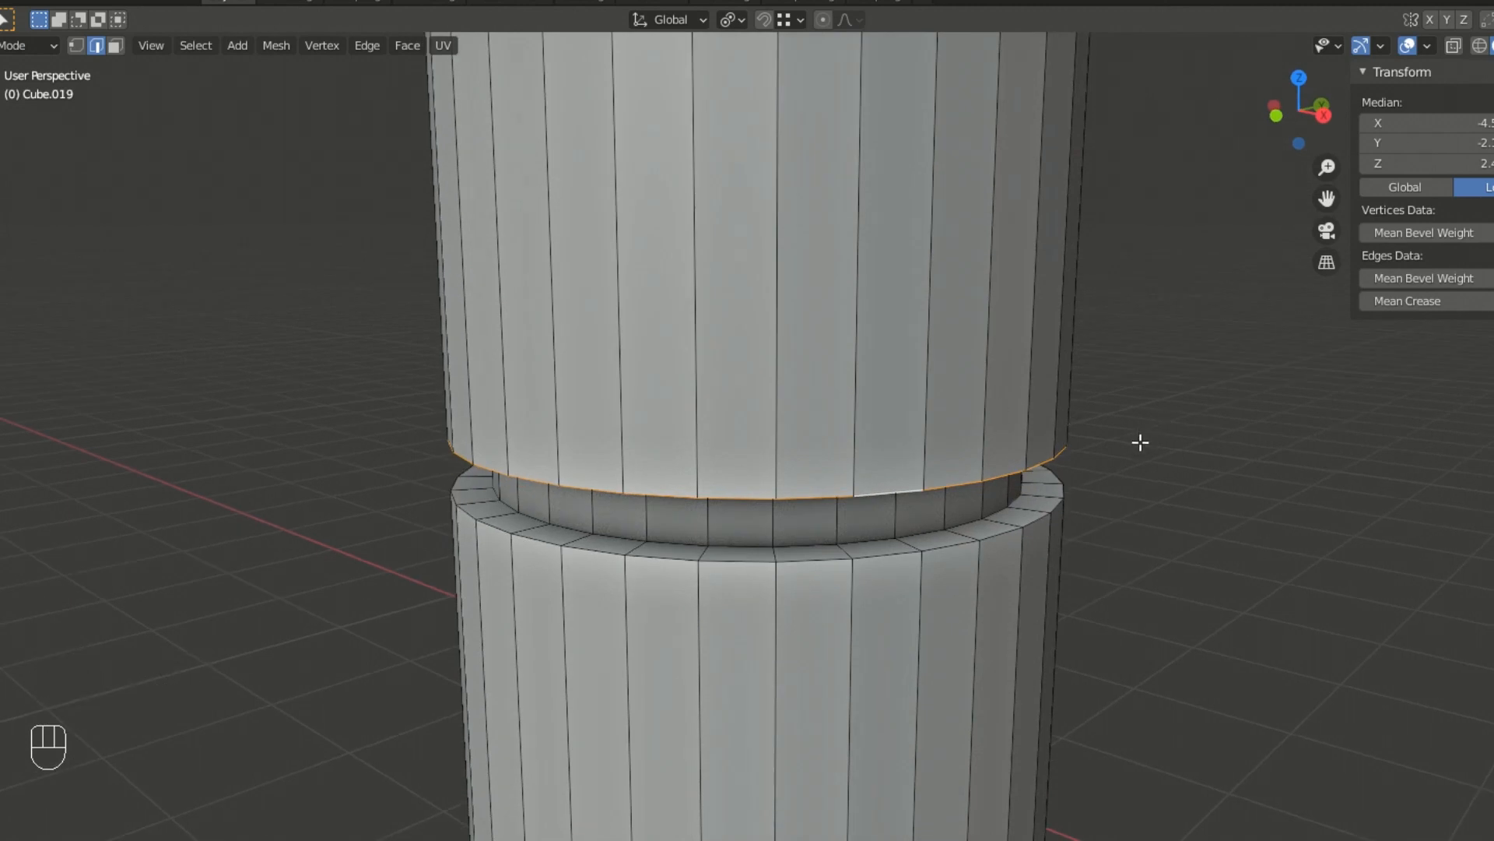
pyautogui.press('shift')
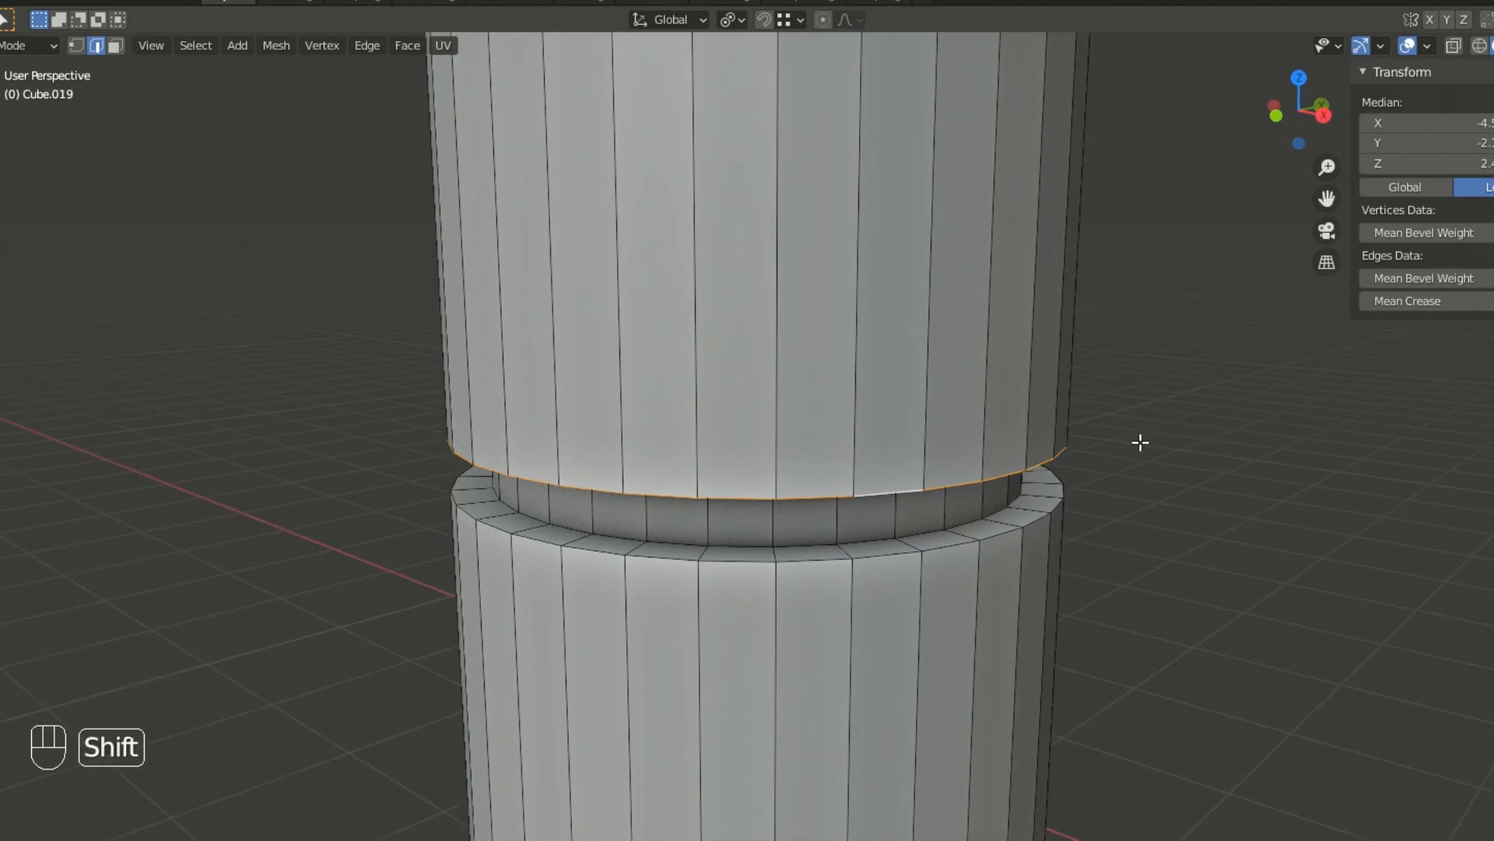
pyautogui.keyDown('shift'); pyautogui.doubleClick(873, 558); pyautogui.keyUp('shift')
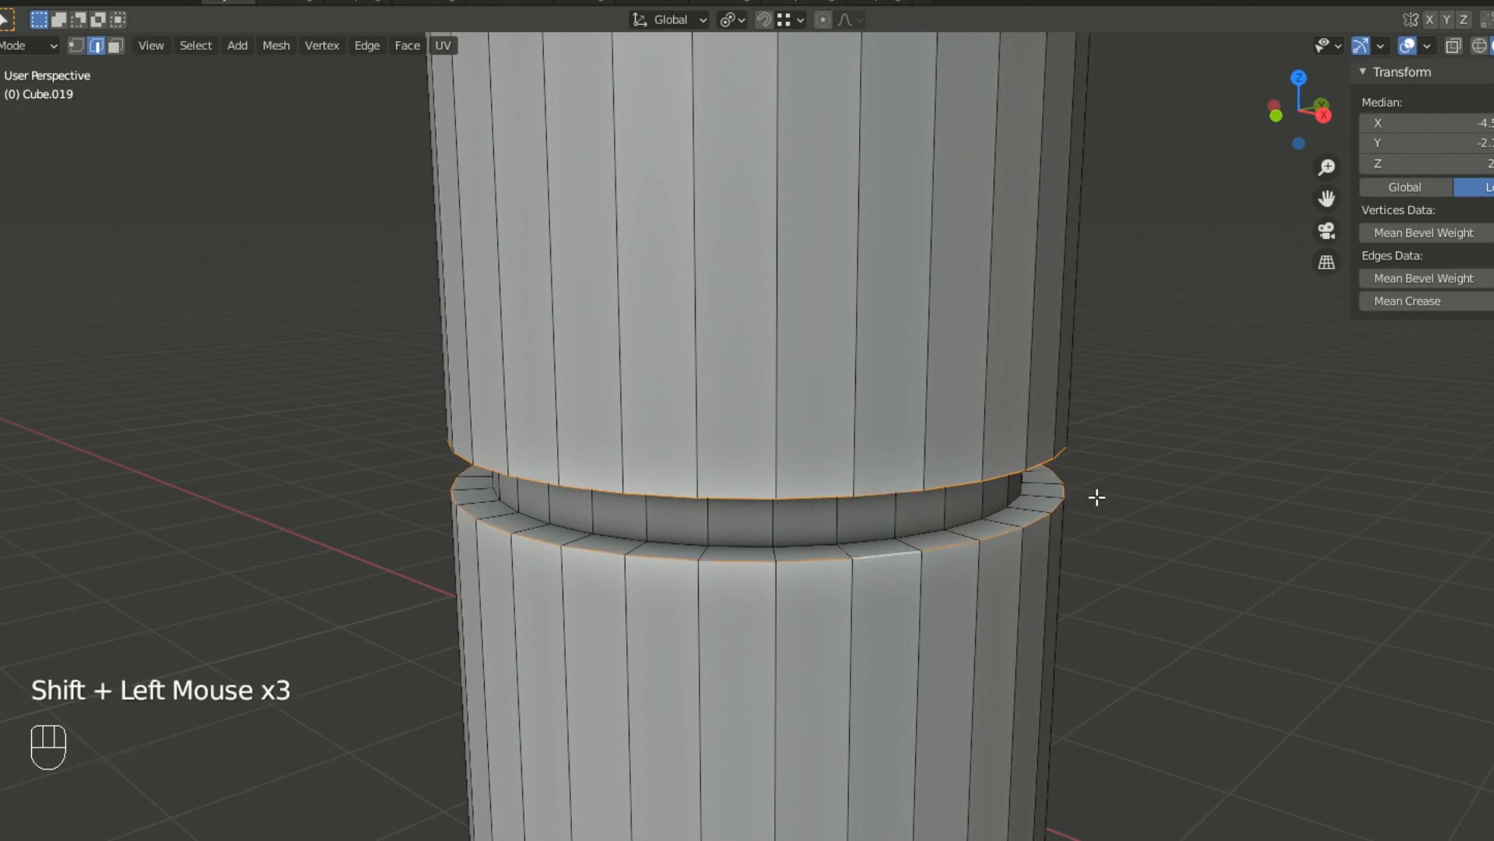
pyautogui.moveTo(1115, 474); pyautogui.dragTo(1124, 414, button='middle')
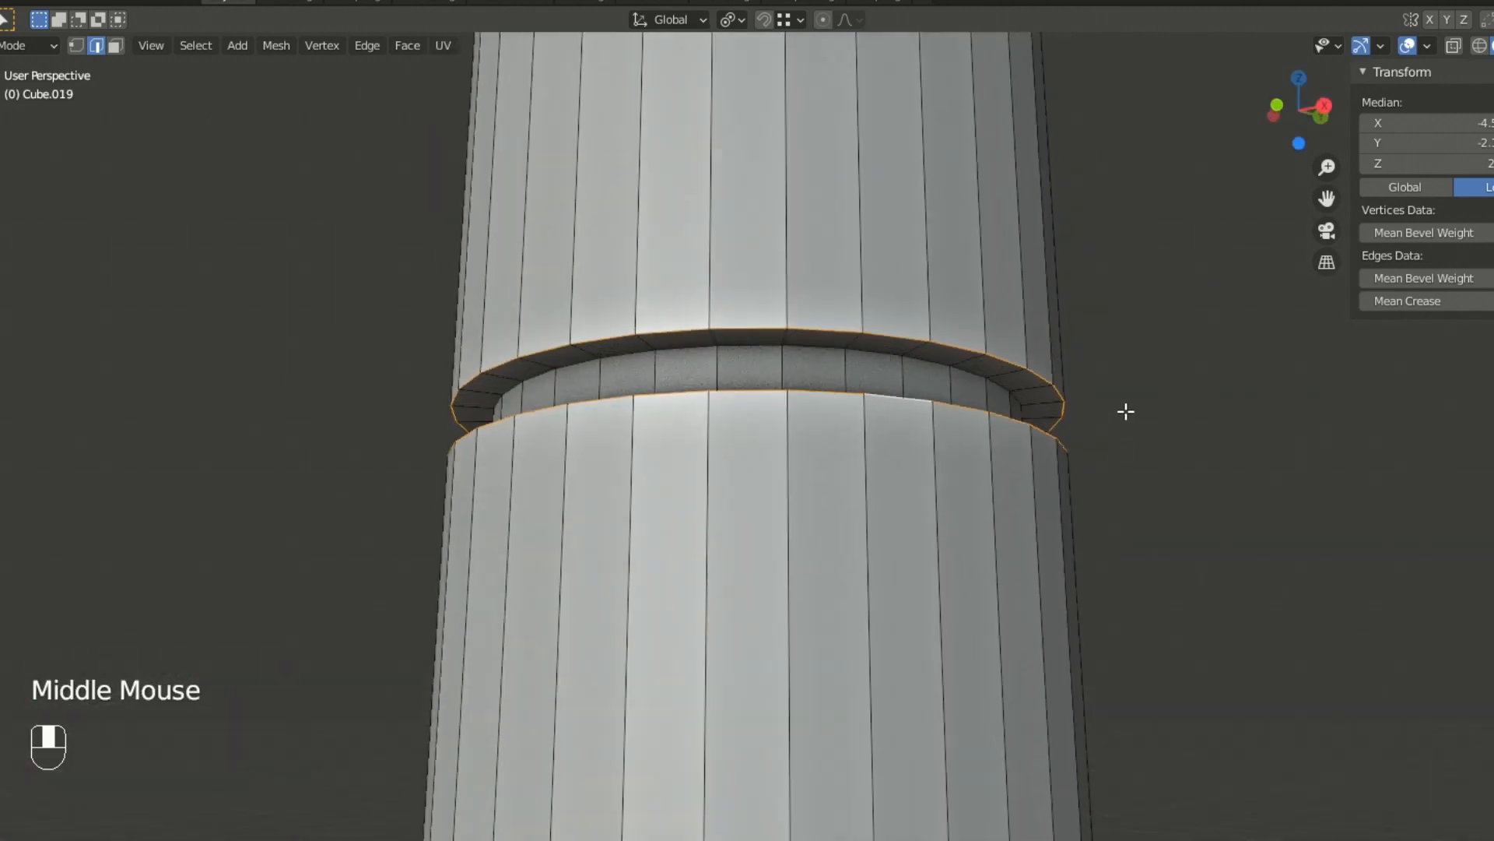
pyautogui.moveTo(1093, 365); pyautogui.dragTo(1007, 477, button='middle')
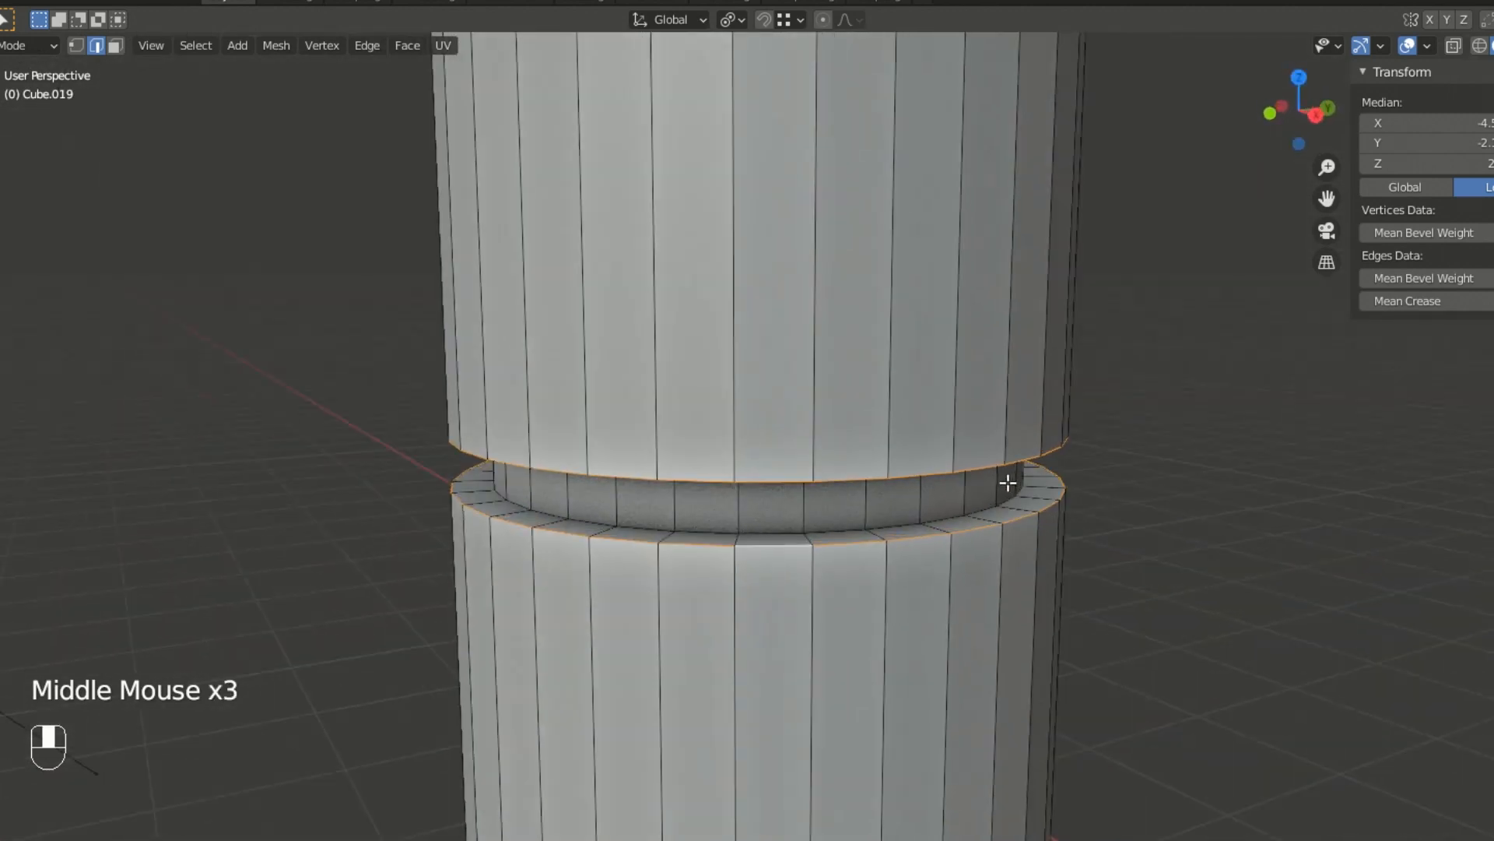
# - Try a wide rounded bevel with several segments on both rim loops, and undo it
pyautogui.hotkey('ctrl', 'b')
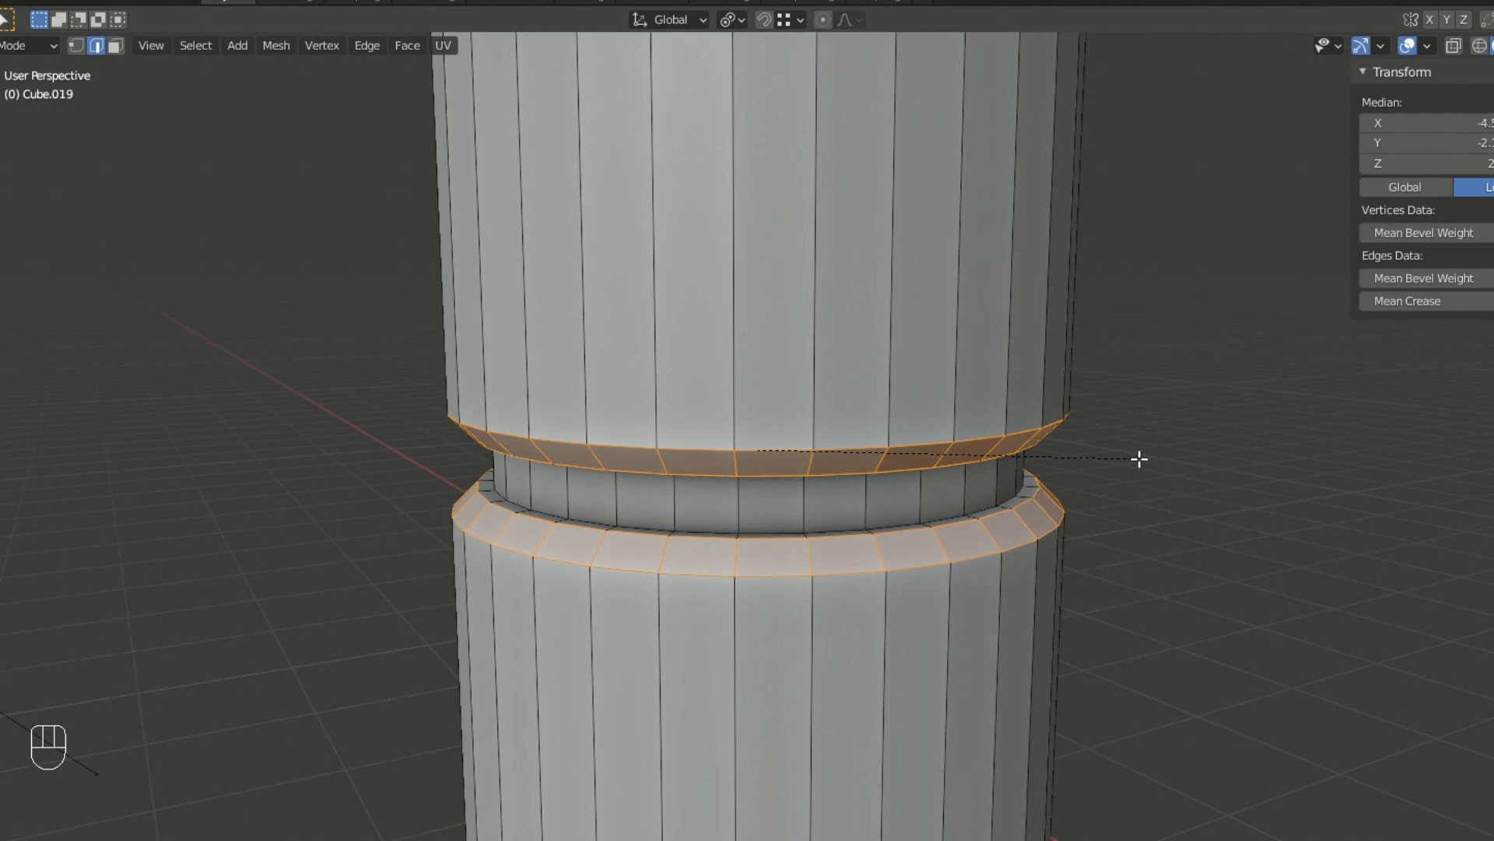
pyautogui.scroll(4, 1139, 459)
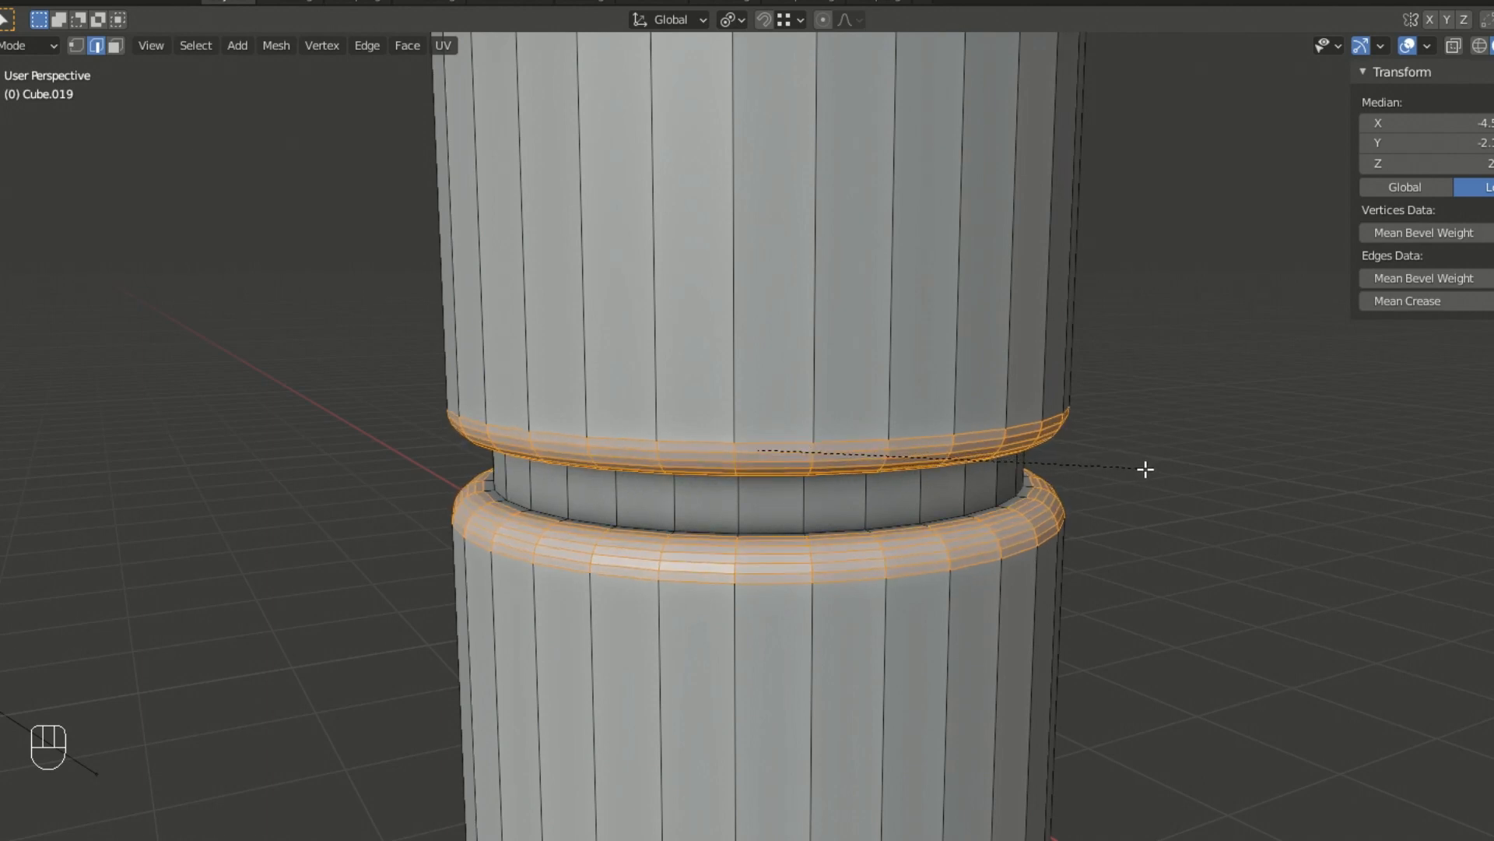
pyautogui.click(1146, 470)
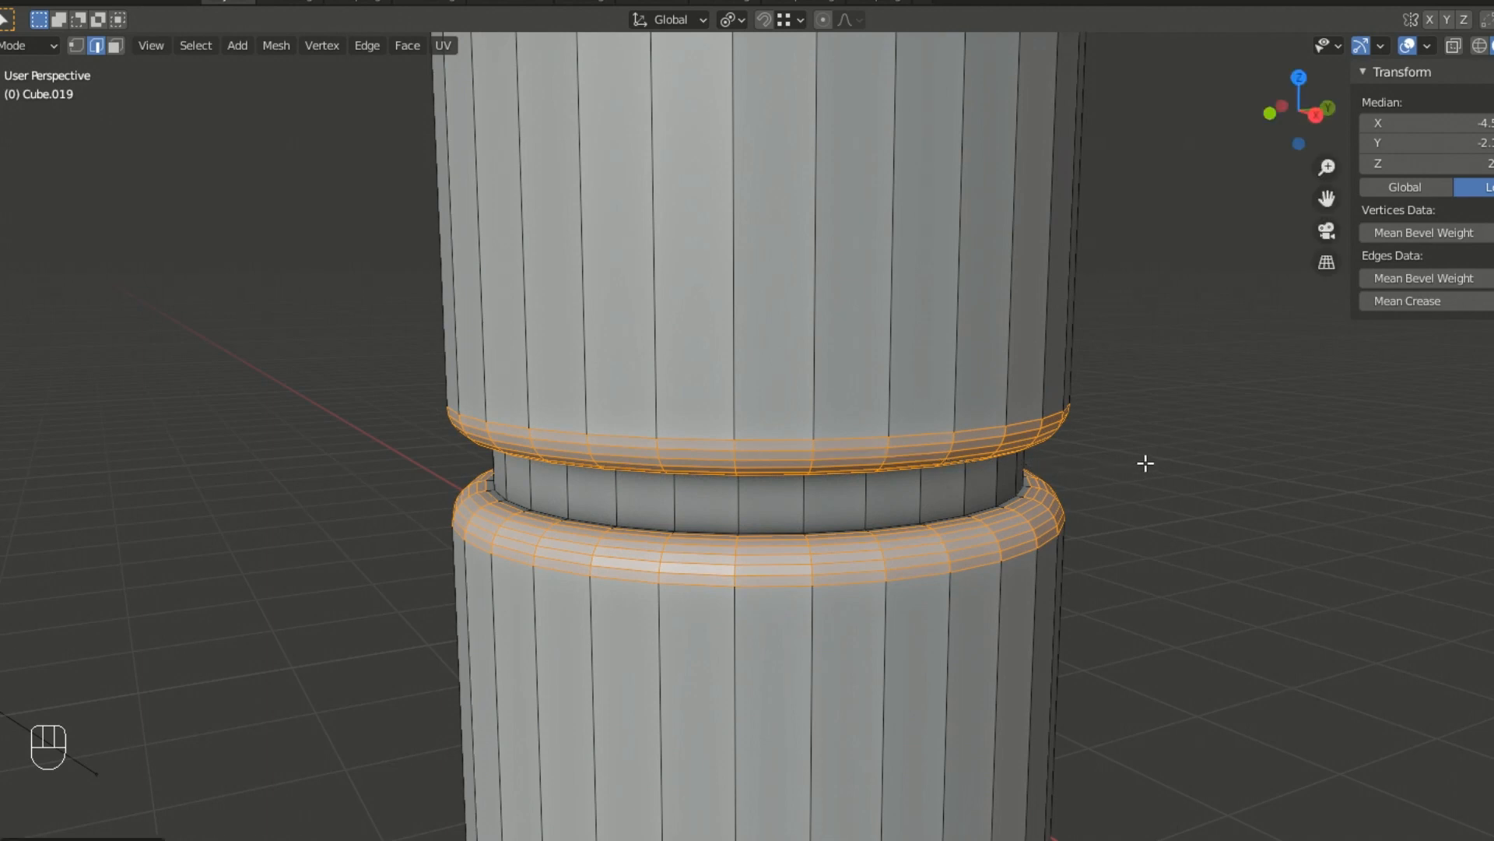
pyautogui.scroll(-2, 1144, 463)
pyautogui.moveTo(1104, 464)
pyautogui.mouseDown(button='middle')
pyautogui.moveTo(1074, 386)
pyautogui.moveTo(1090, 440)
pyautogui.mouseUp(button='middle')
pyautogui.scroll(2, 1089, 441)
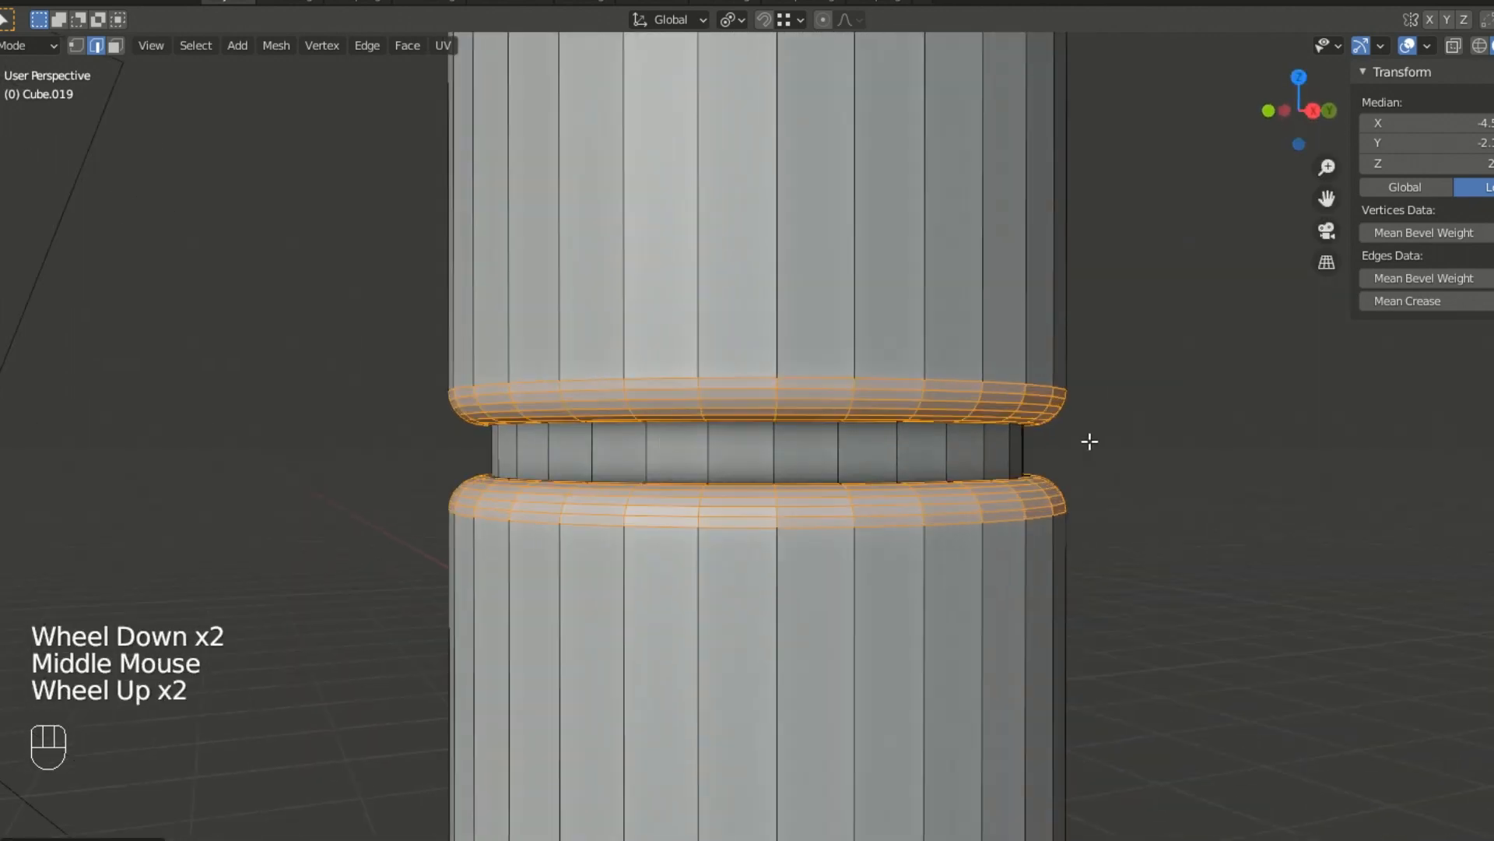
pyautogui.moveTo(1134, 427)
pyautogui.mouseDown(button='middle')
pyautogui.moveTo(1142, 390)
pyautogui.moveTo(1136, 432)
pyautogui.mouseUp(button='middle')
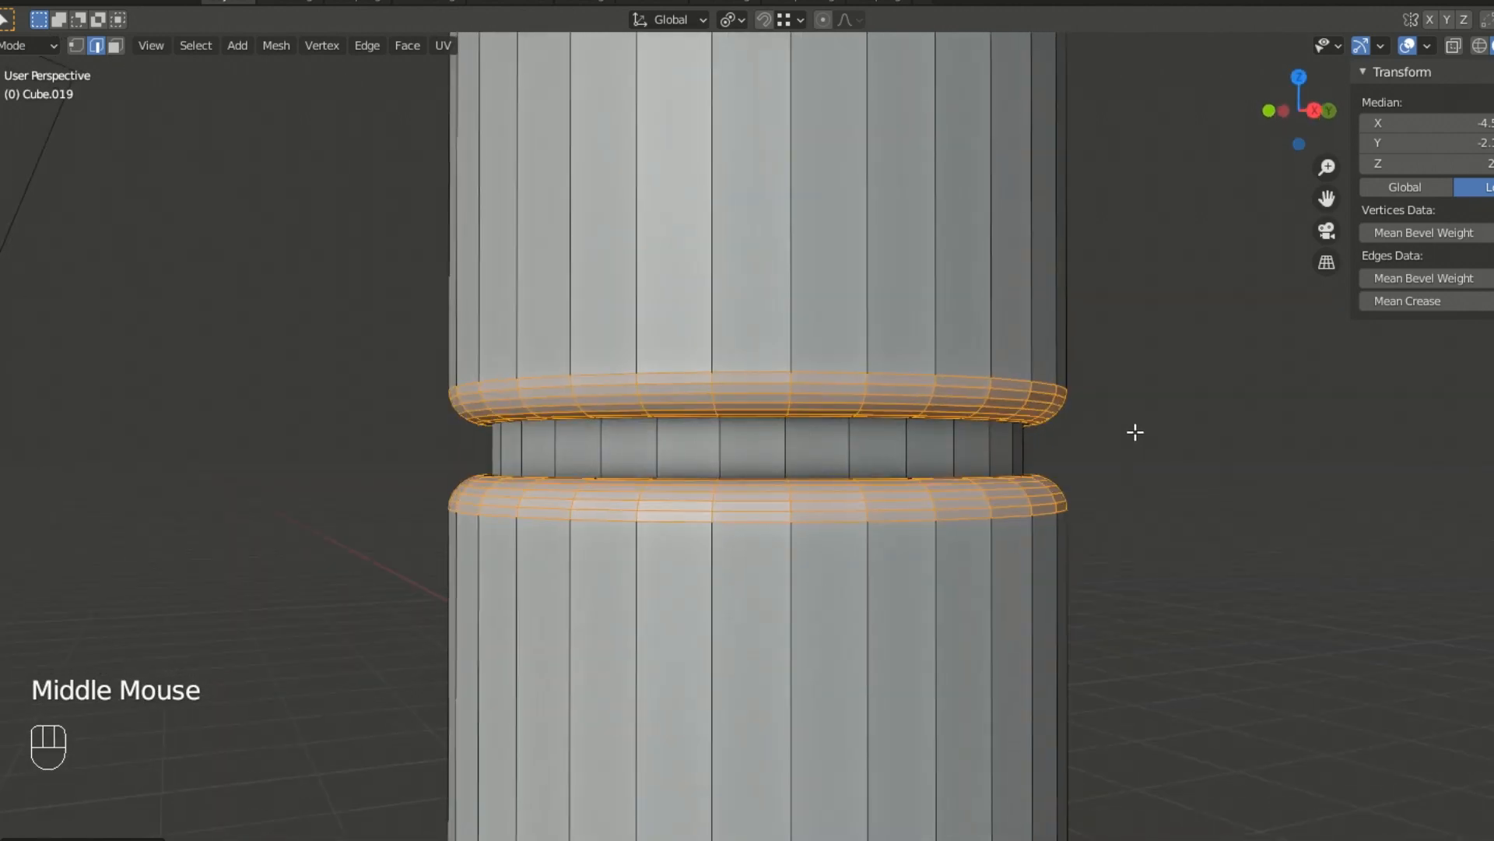
pyautogui.hotkey('ctrl', 'z')
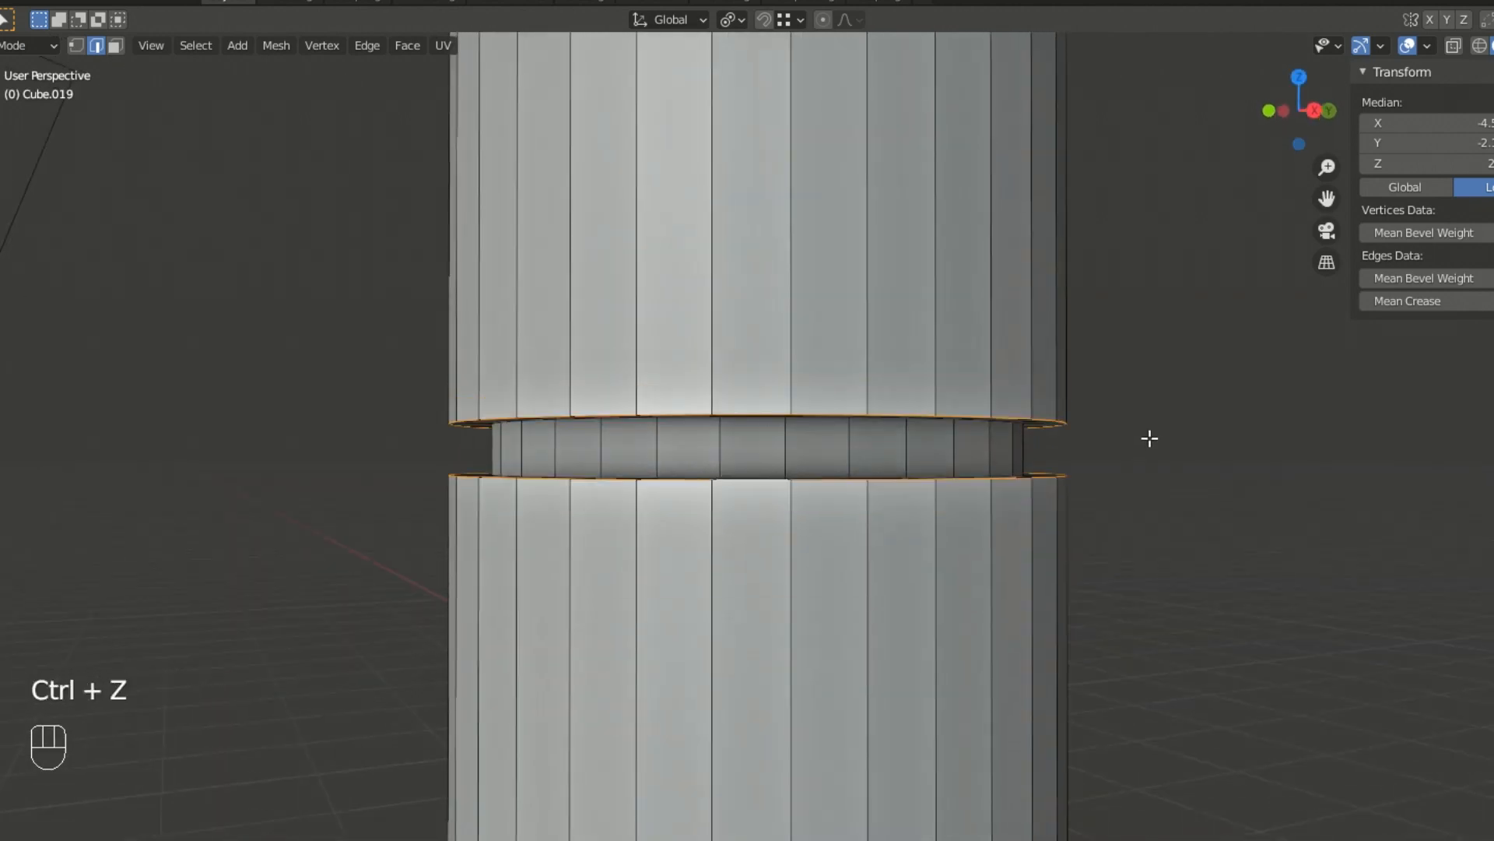
# - Bevel both rim loops again with a narrower width and several segments to round them slightly
pyautogui.hotkey('ctrl', 'b')
pyautogui.scroll(2, 1165, 442)
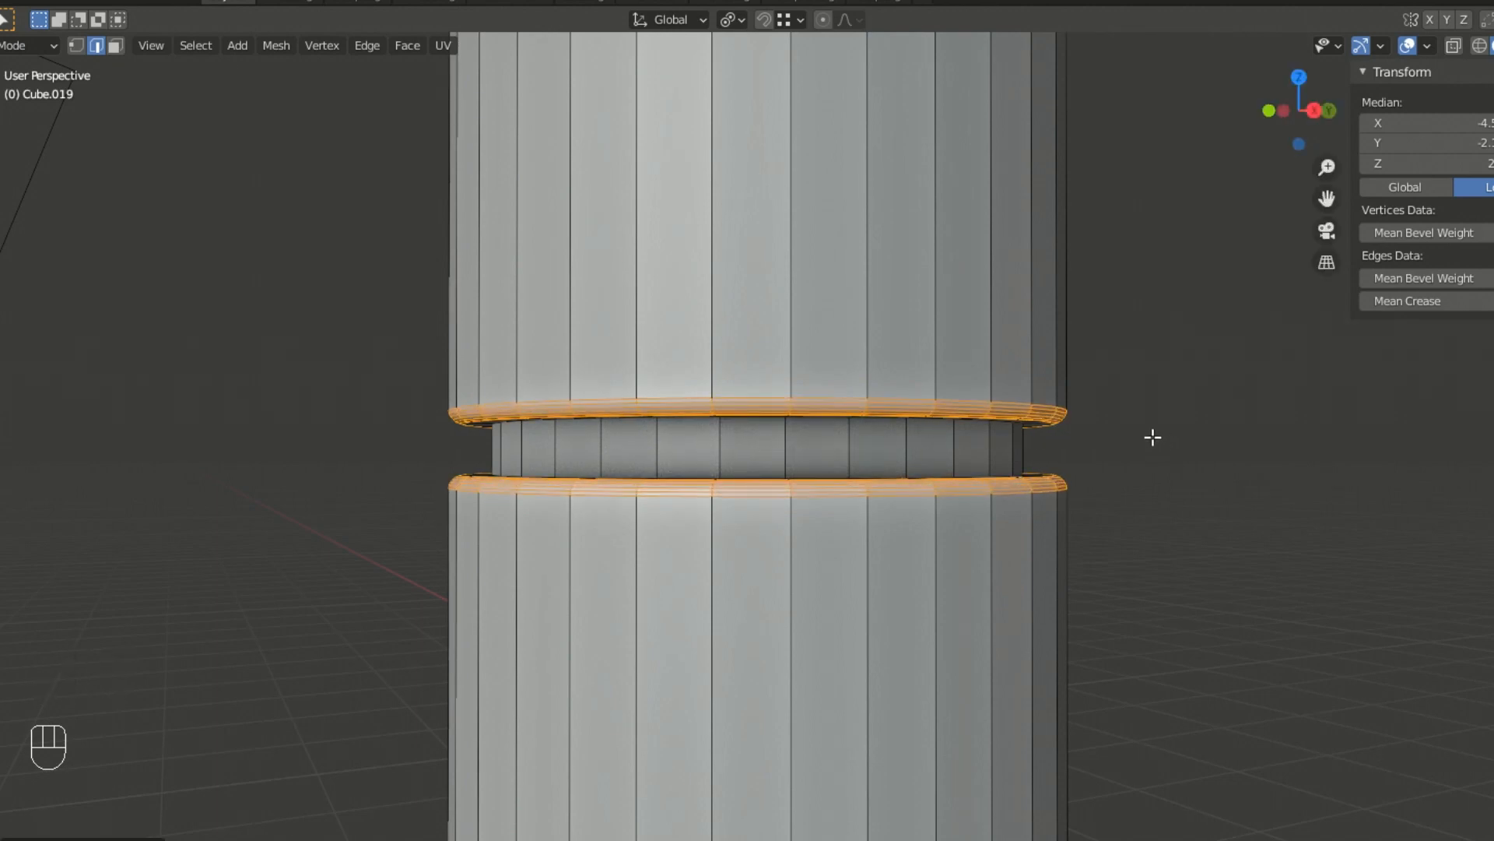
pyautogui.click(1150, 436)
# - Select both inner edge loops of the column's groove, at the top and bottom of its recessed wall
pyautogui.scroll(2, 1149, 436)
pyautogui.moveTo(1205, 445)
pyautogui.mouseDown(button='middle')
pyautogui.moveTo(1221, 459)
pyautogui.moveTo(1208, 474)
pyautogui.mouseUp(button='middle')
pyautogui.moveTo(1063, 544); pyautogui.dragTo(902, 535, button='middle')
pyautogui.tripleClick(875, 599)
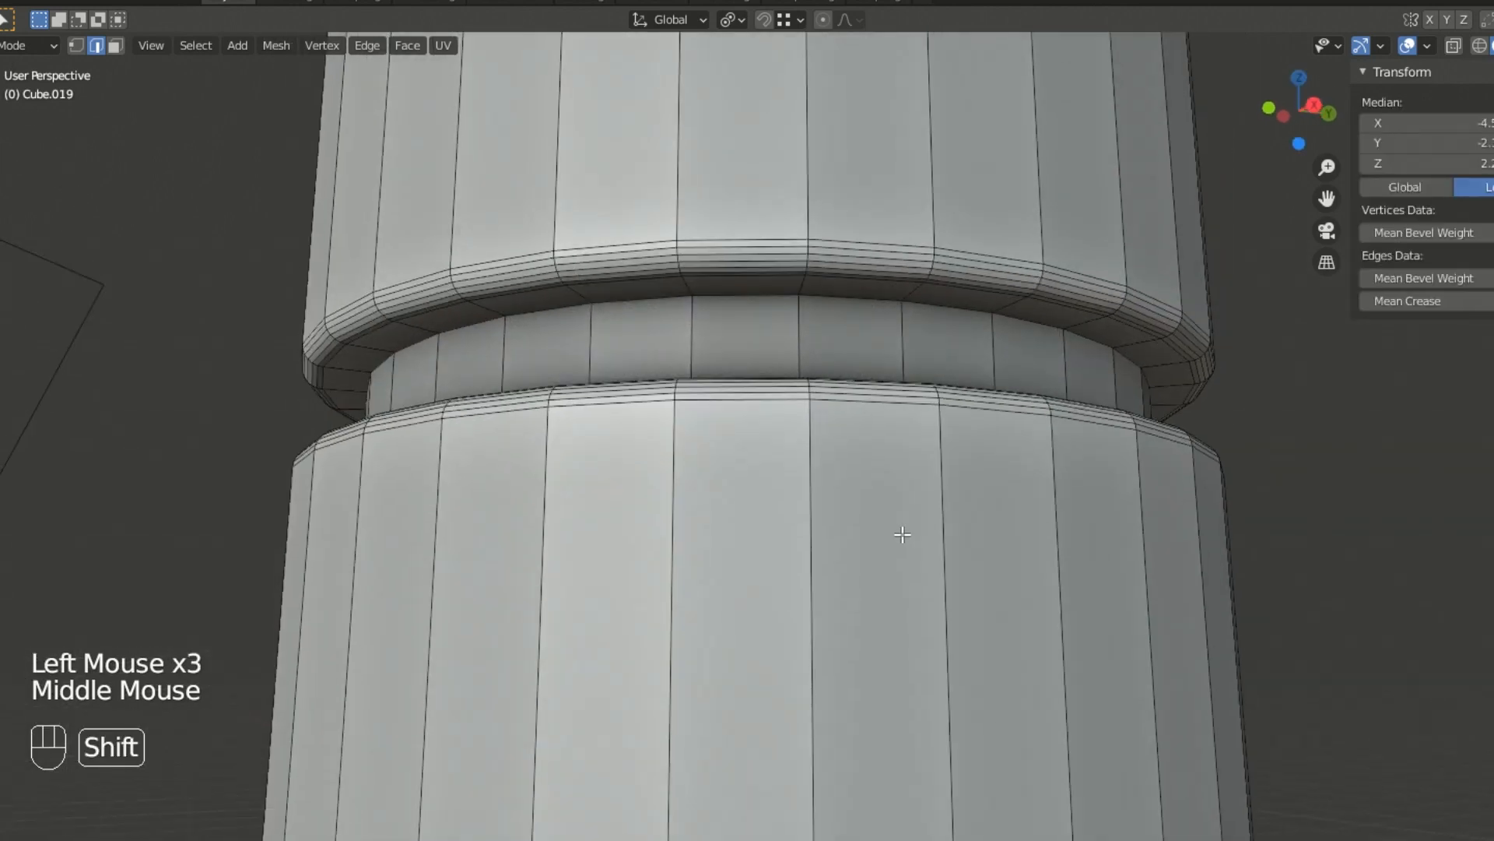
pyautogui.keyDown('shift'); pyautogui.tripleClick(854, 295); pyautogui.keyUp('shift')
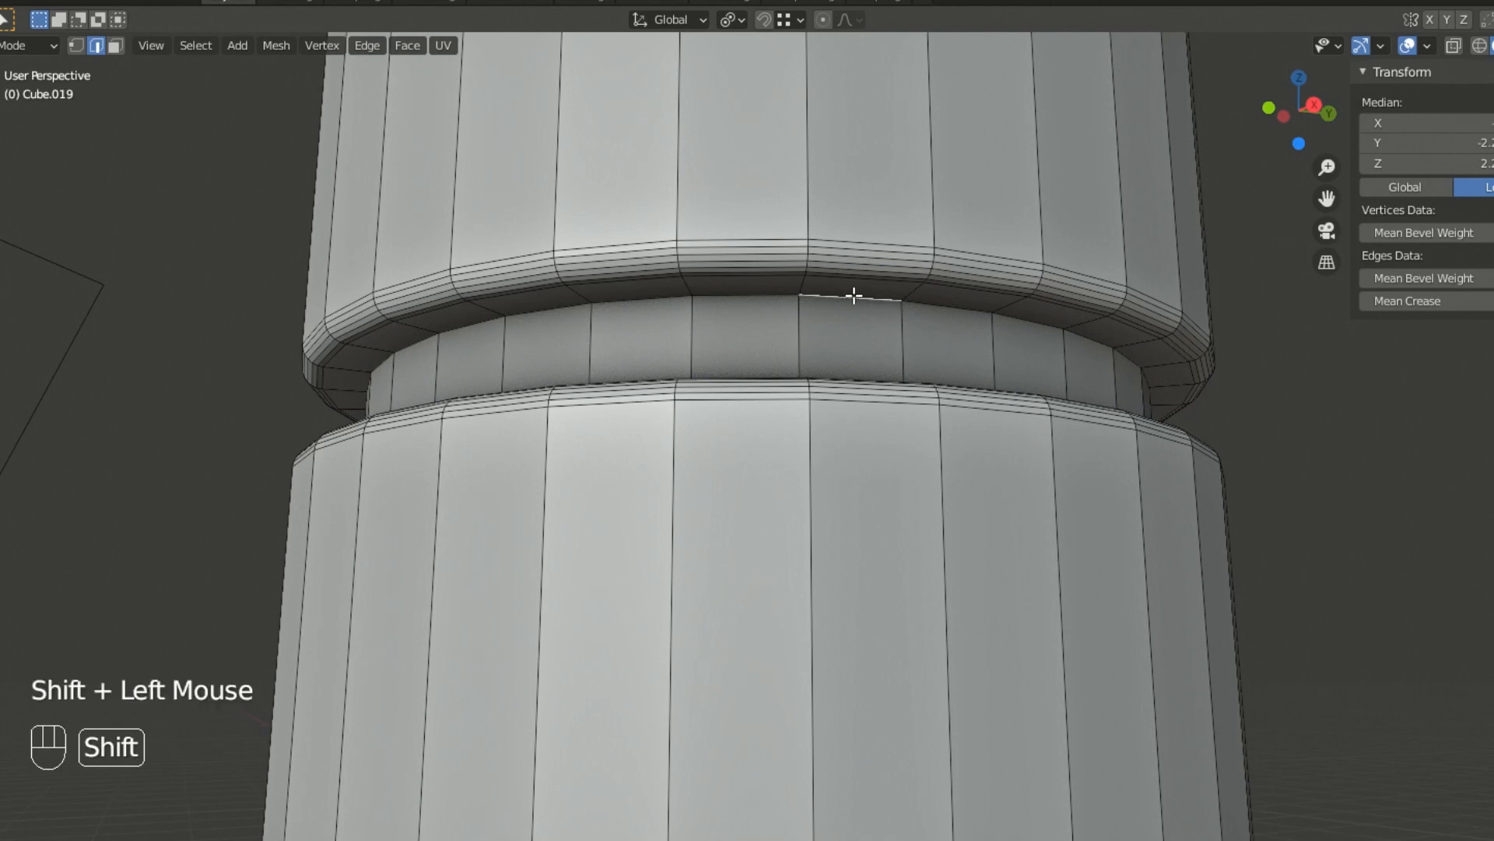
pyautogui.moveTo(900, 402); pyautogui.dragTo(871, 428, button='middle')
# - Bevel the groove's two inner edge loops narrowly with several segments, and clear the selection in face mode
pyautogui.hotkey('ctrl', 'b')
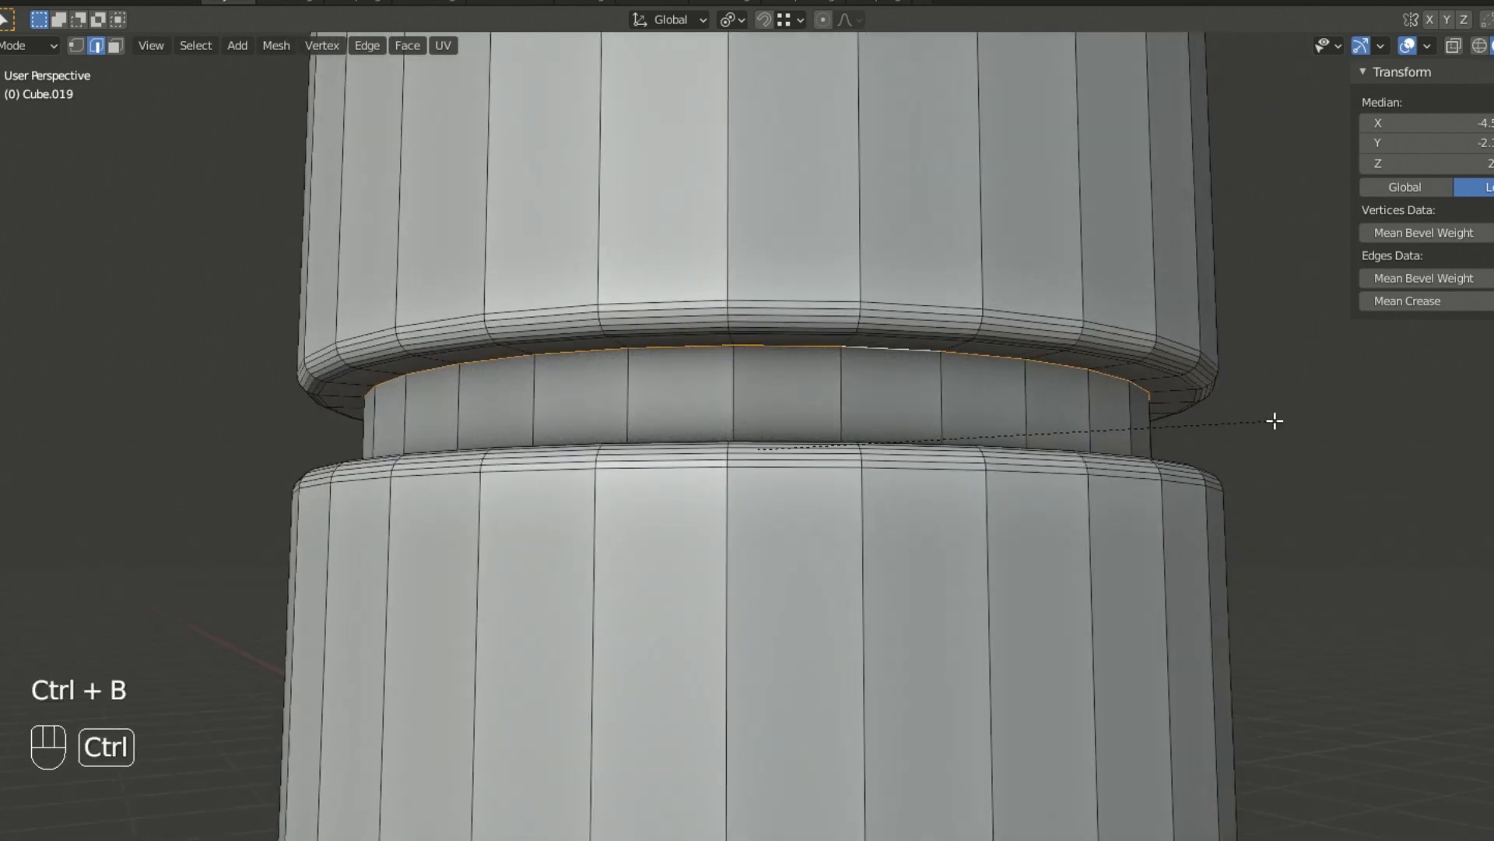
pyautogui.scroll(4, 1286, 420)
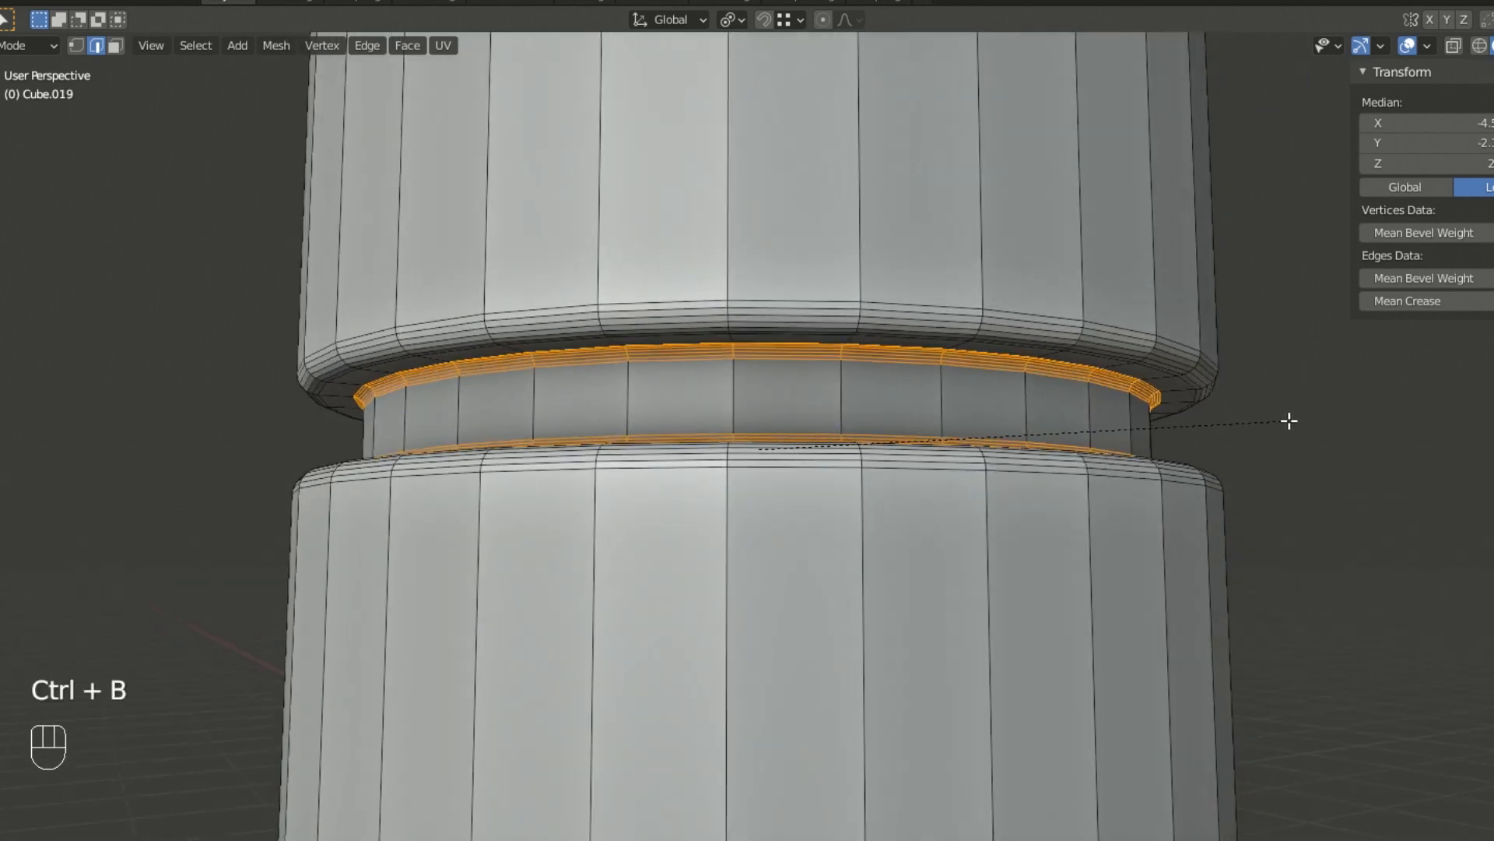
pyautogui.click(1289, 421)
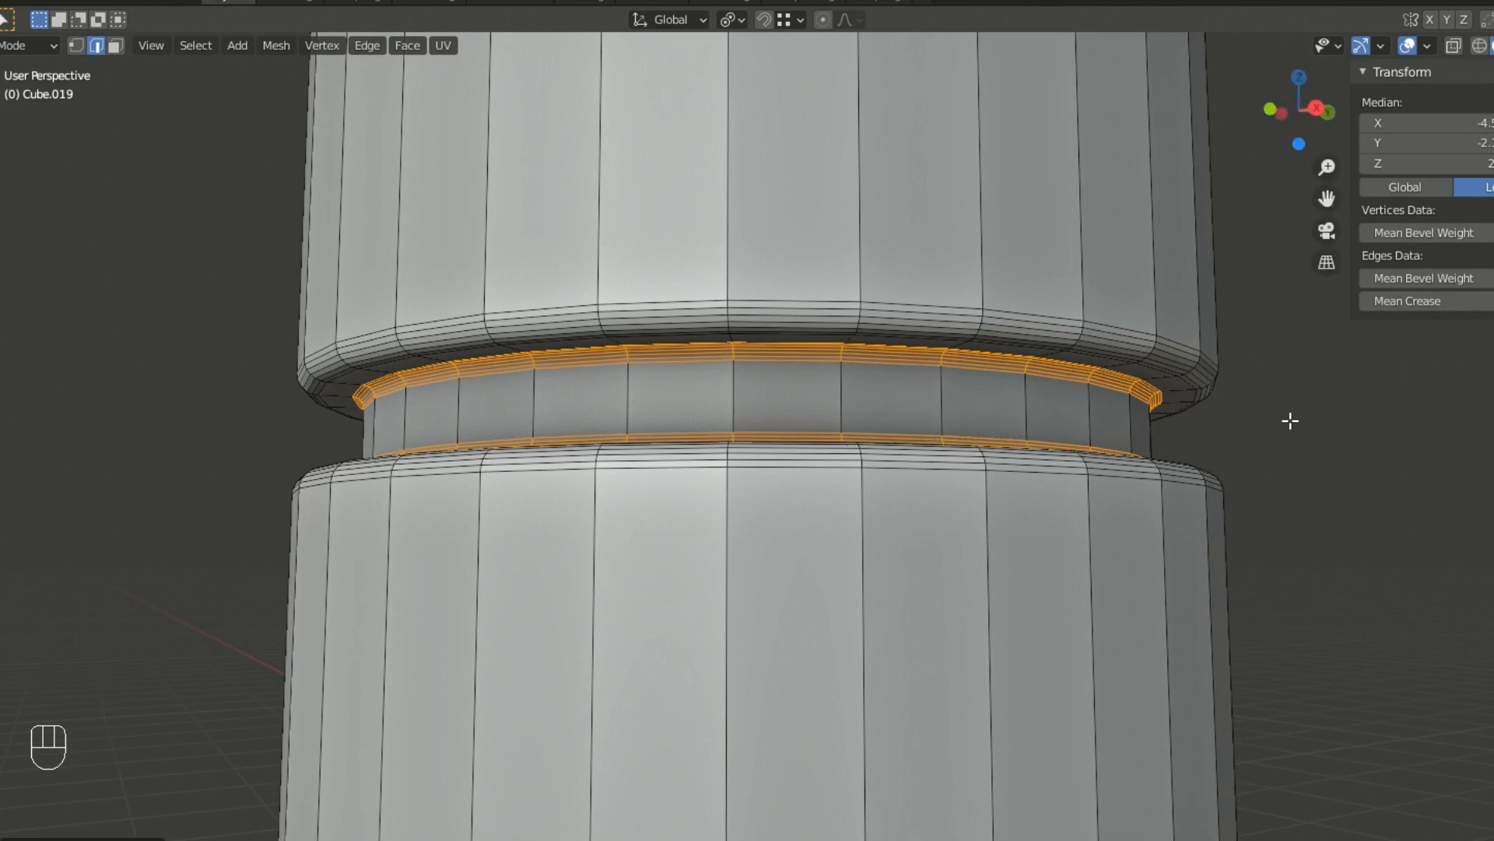
pyautogui.click(1289, 422)
pyautogui.press('3')
pyautogui.click(1281, 437)
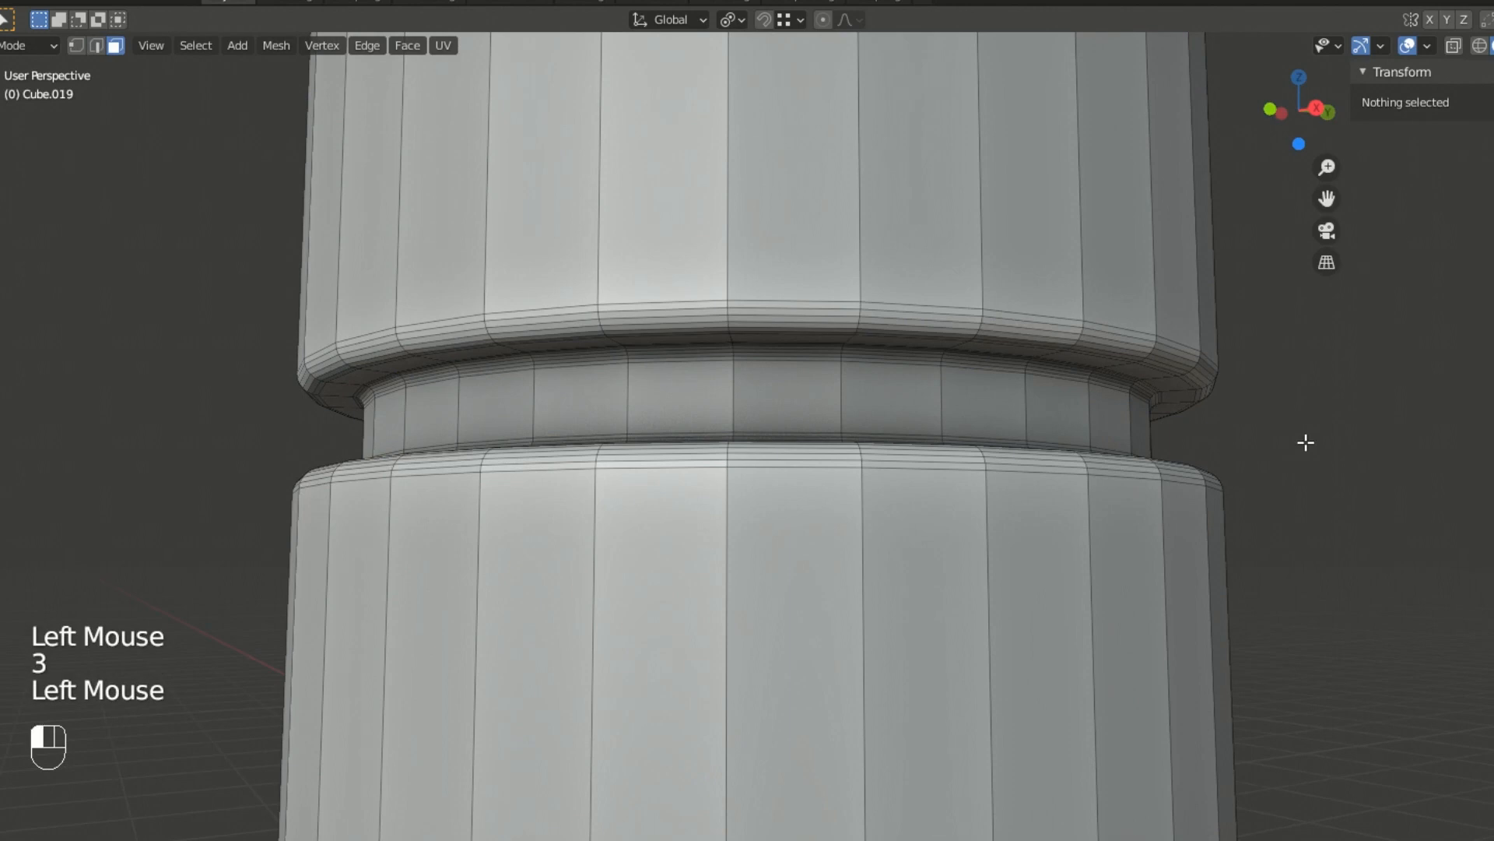
# - Examine the bevelled groove around the column from several angles and distances
pyautogui.scroll(-2, 1215, 457)
pyautogui.moveTo(1215, 457); pyautogui.dragTo(1172, 518, button='middle')
pyautogui.scroll(3, 1051, 550)
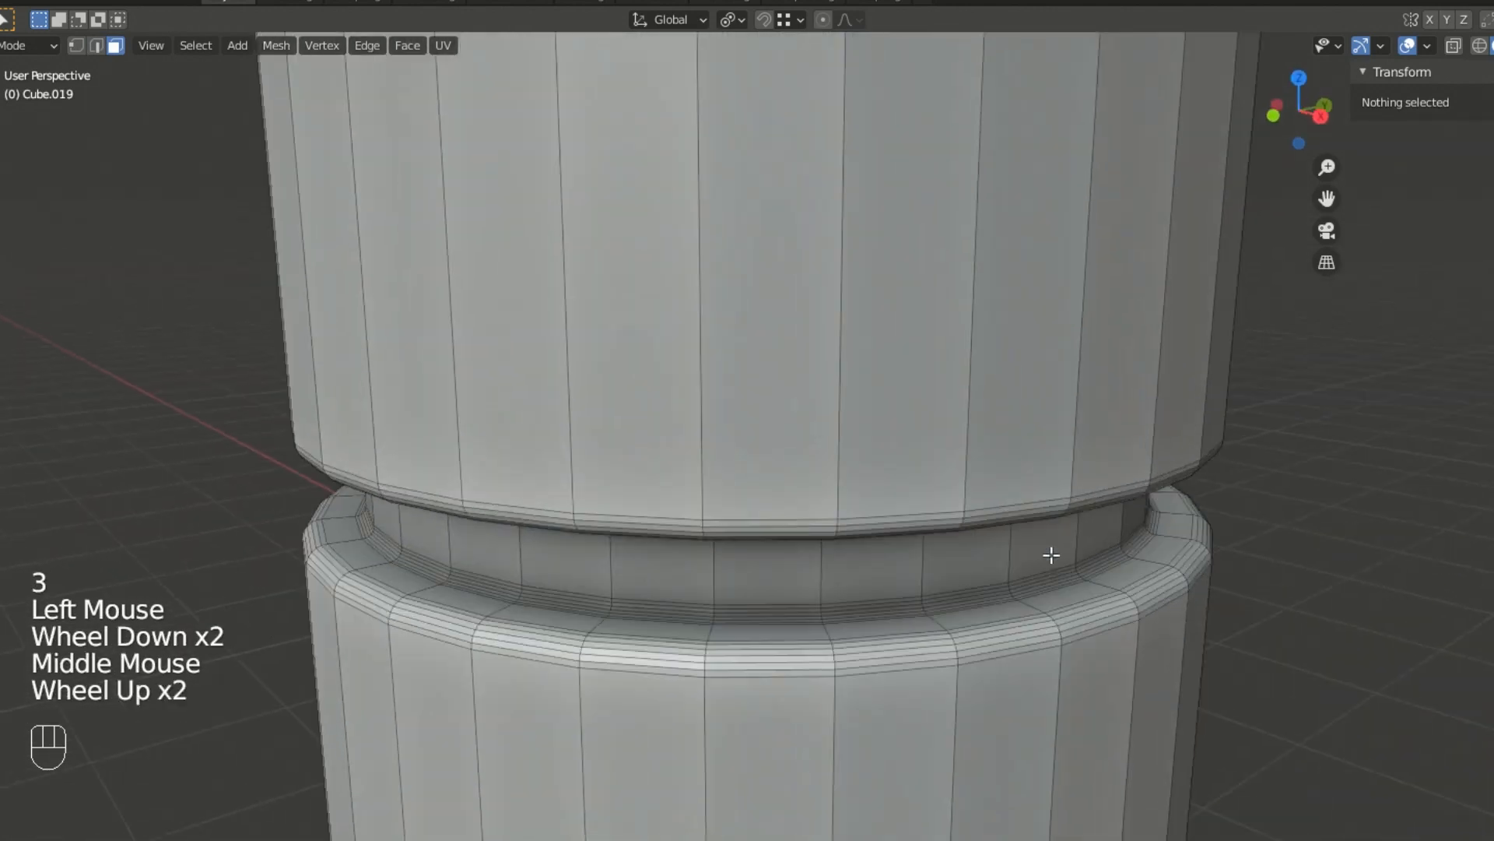
pyautogui.scroll(-3, 934, 611)
pyautogui.moveTo(937, 579); pyautogui.dragTo(905, 453, button='middle')
pyautogui.moveTo(941, 341); pyautogui.dragTo(884, 501, button='middle')
pyautogui.scroll(-5, 971, 483)
pyautogui.scroll(5, 884, 490)
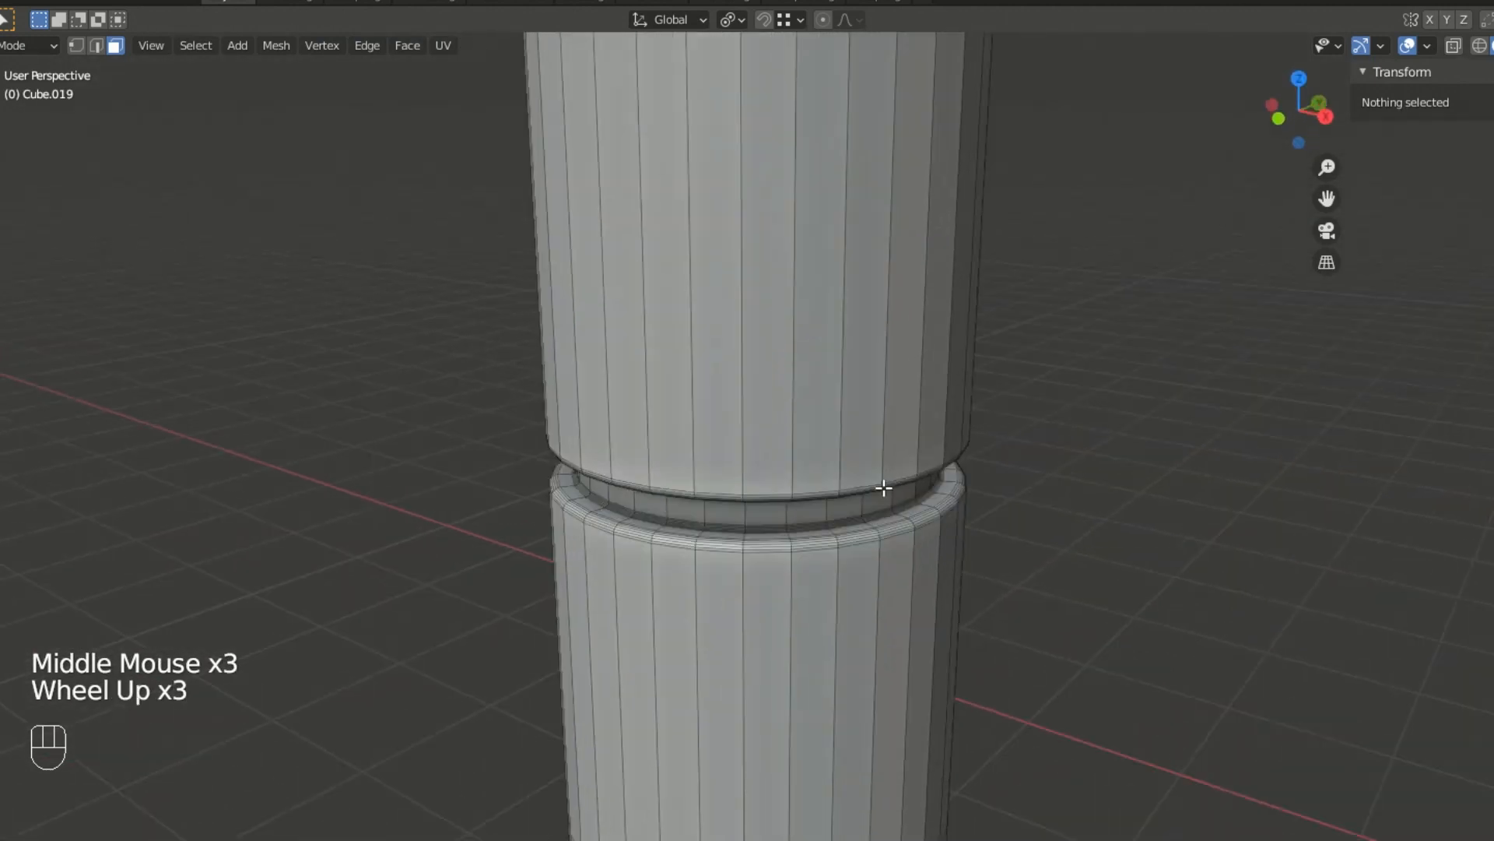
pyautogui.middleClick(940, 426)
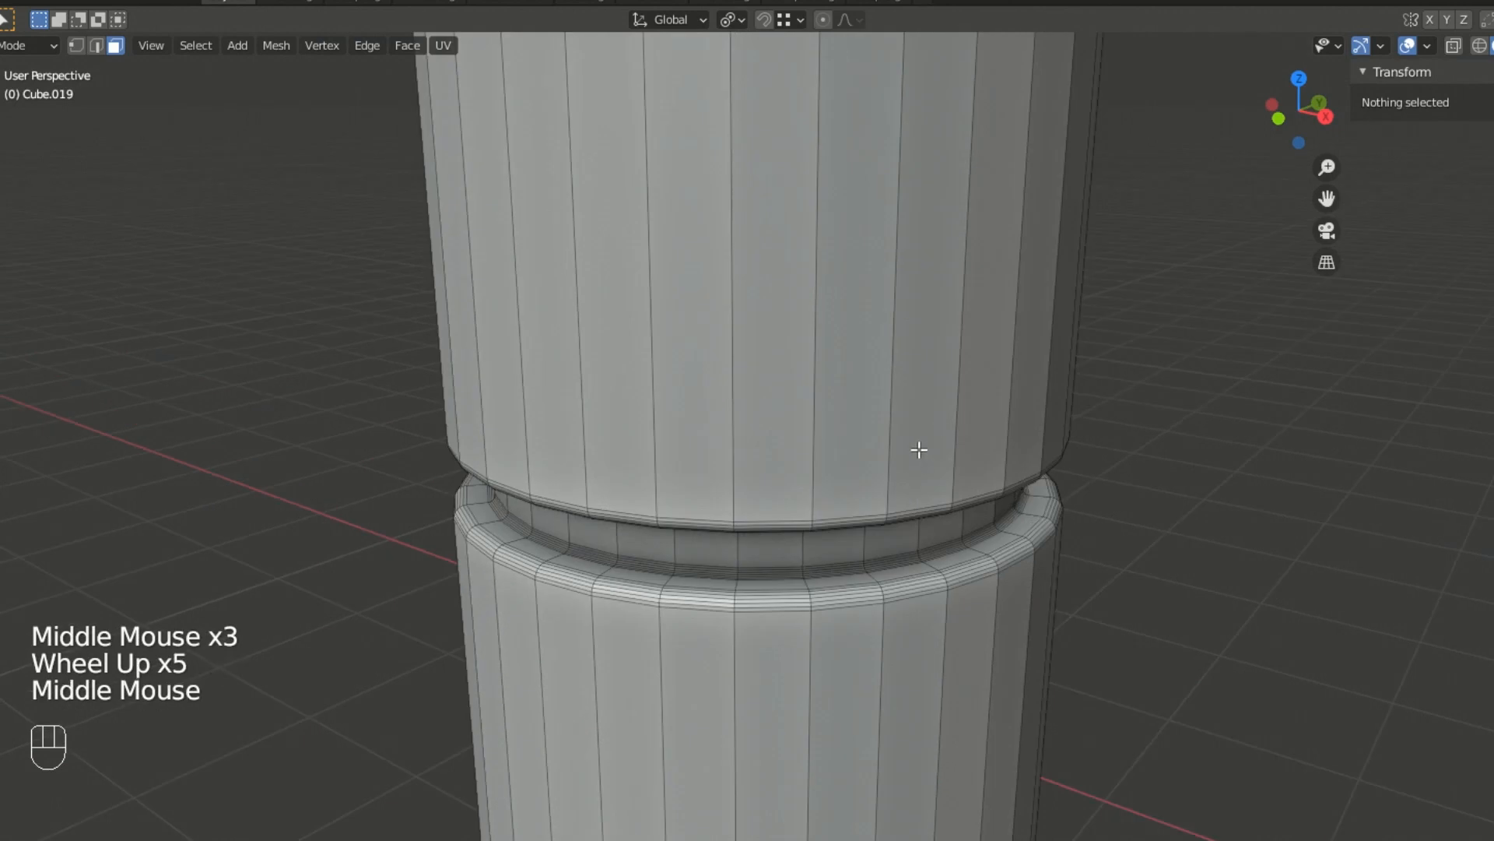
pyautogui.moveTo(919, 449); pyautogui.dragTo(914, 468, button='middle')
pyautogui.scroll(-2, 915, 463)
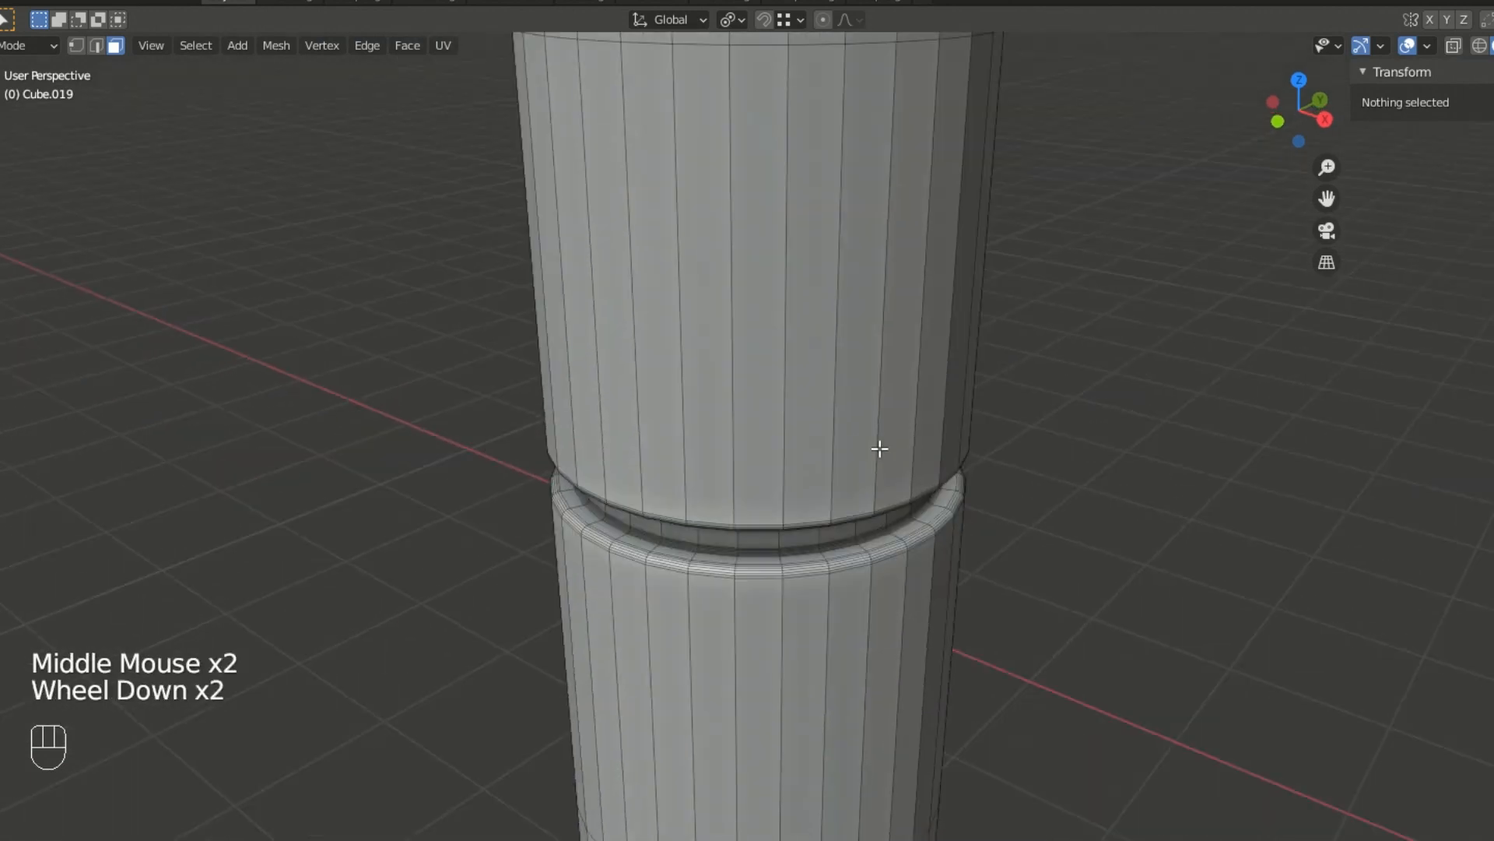
# - Select the column's round top face and inset it to leave a narrow ring around its rim
pyautogui.moveTo(851, 477); pyautogui.dragTo(847, 393, button='middle')
pyautogui.moveTo(839, 317); pyautogui.dragTo(847, 580, button='middle')
pyautogui.scroll(-2, 834, 511)
pyautogui.moveTo(833, 510)
pyautogui.mouseDown(button='middle')
pyautogui.moveTo(833, 477)
pyautogui.moveTo(827, 517)
pyautogui.mouseUp(button='middle')
pyautogui.scroll(1, 827, 517)
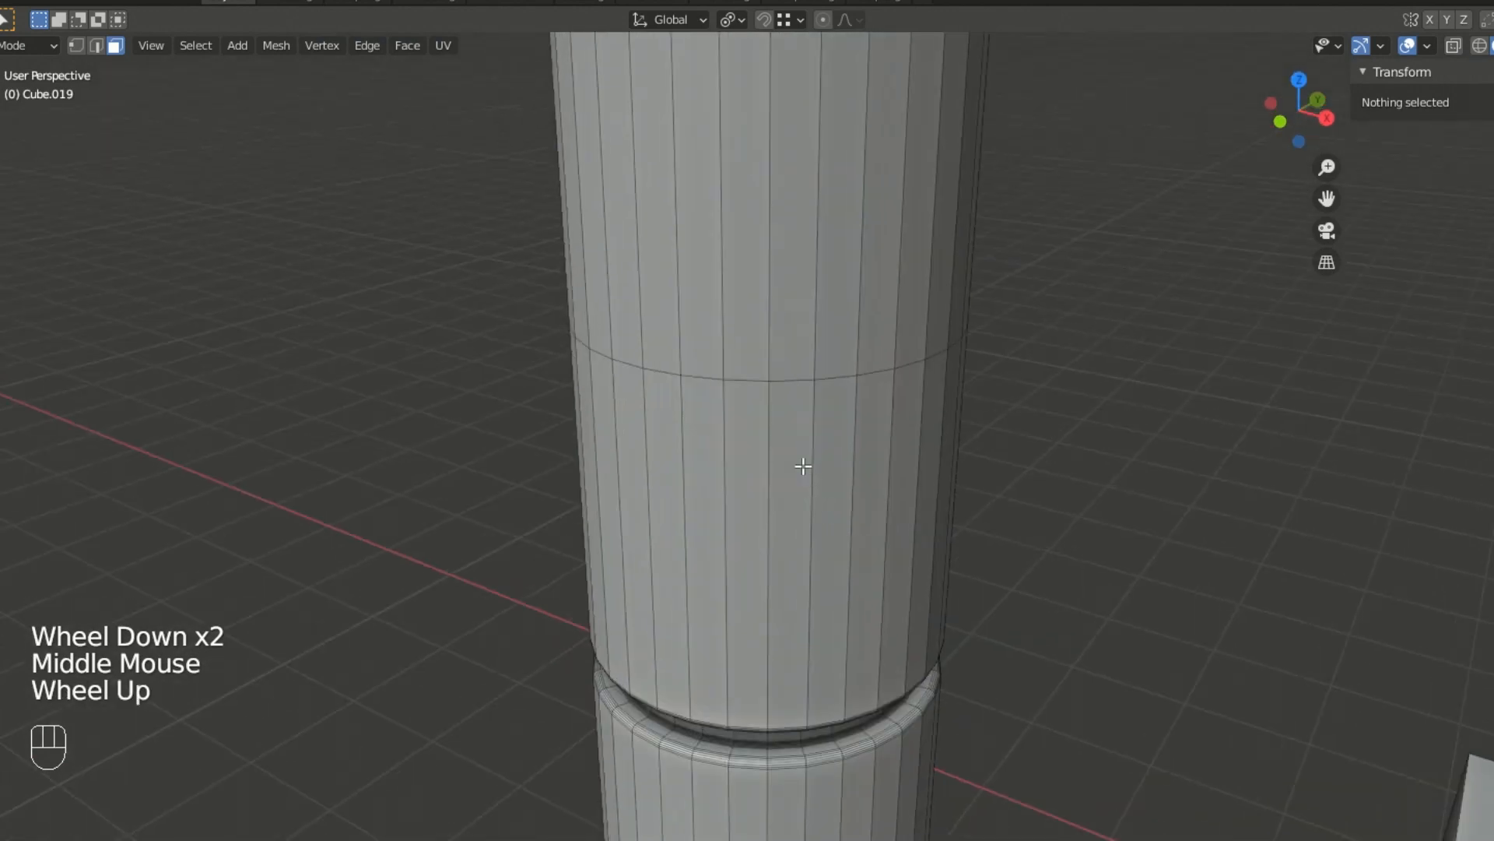
pyautogui.keyDown('shift'); pyautogui.moveTo(797, 457); pyautogui.dragTo(817, 490, button='middle'); pyautogui.keyUp('shift')
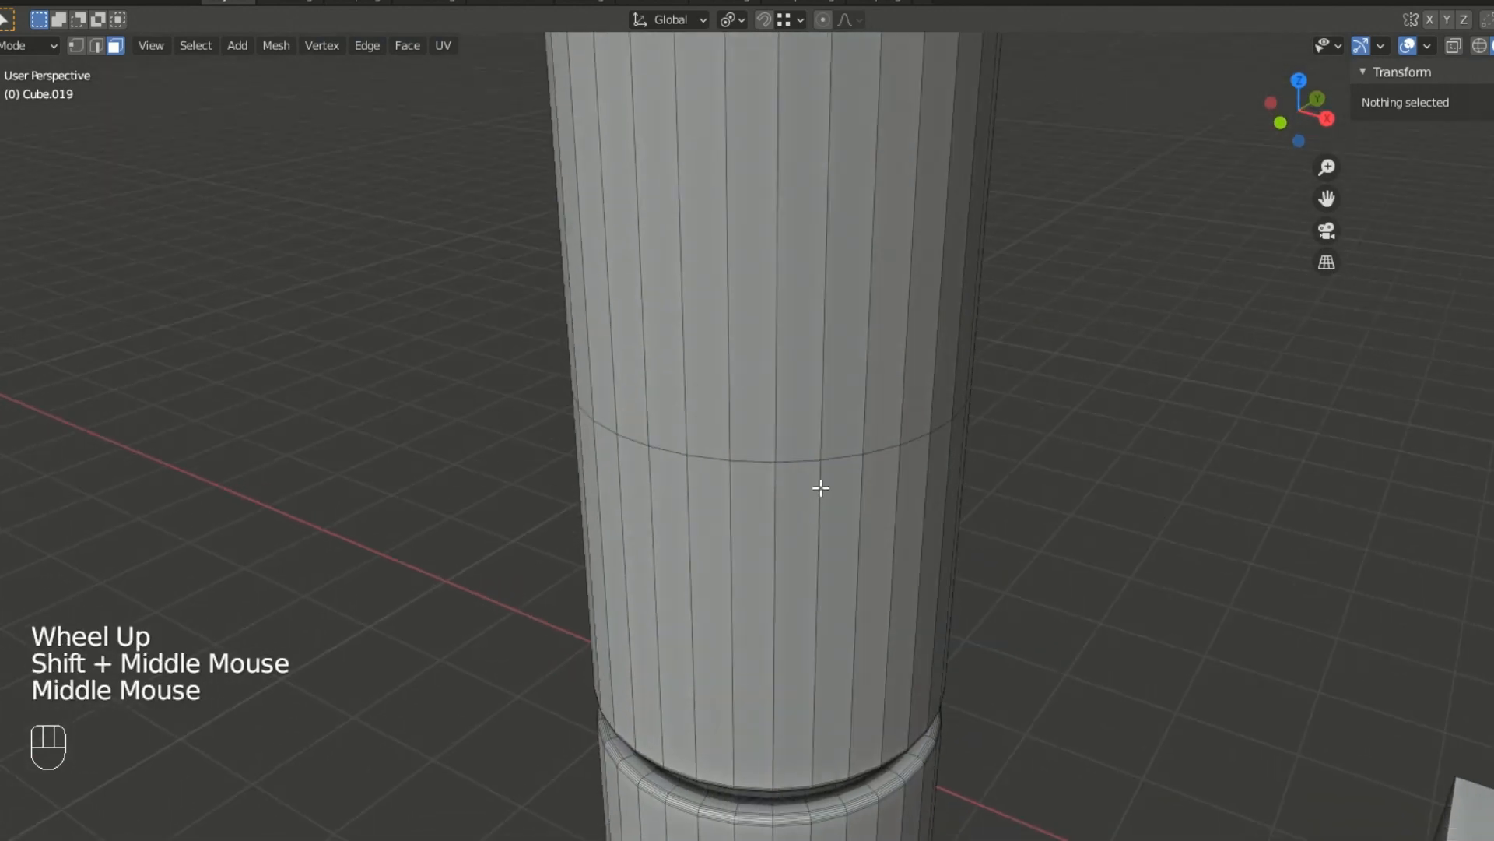
pyautogui.scroll(-2, 813, 428)
pyautogui.moveTo(817, 347); pyautogui.dragTo(841, 413, button='middle')
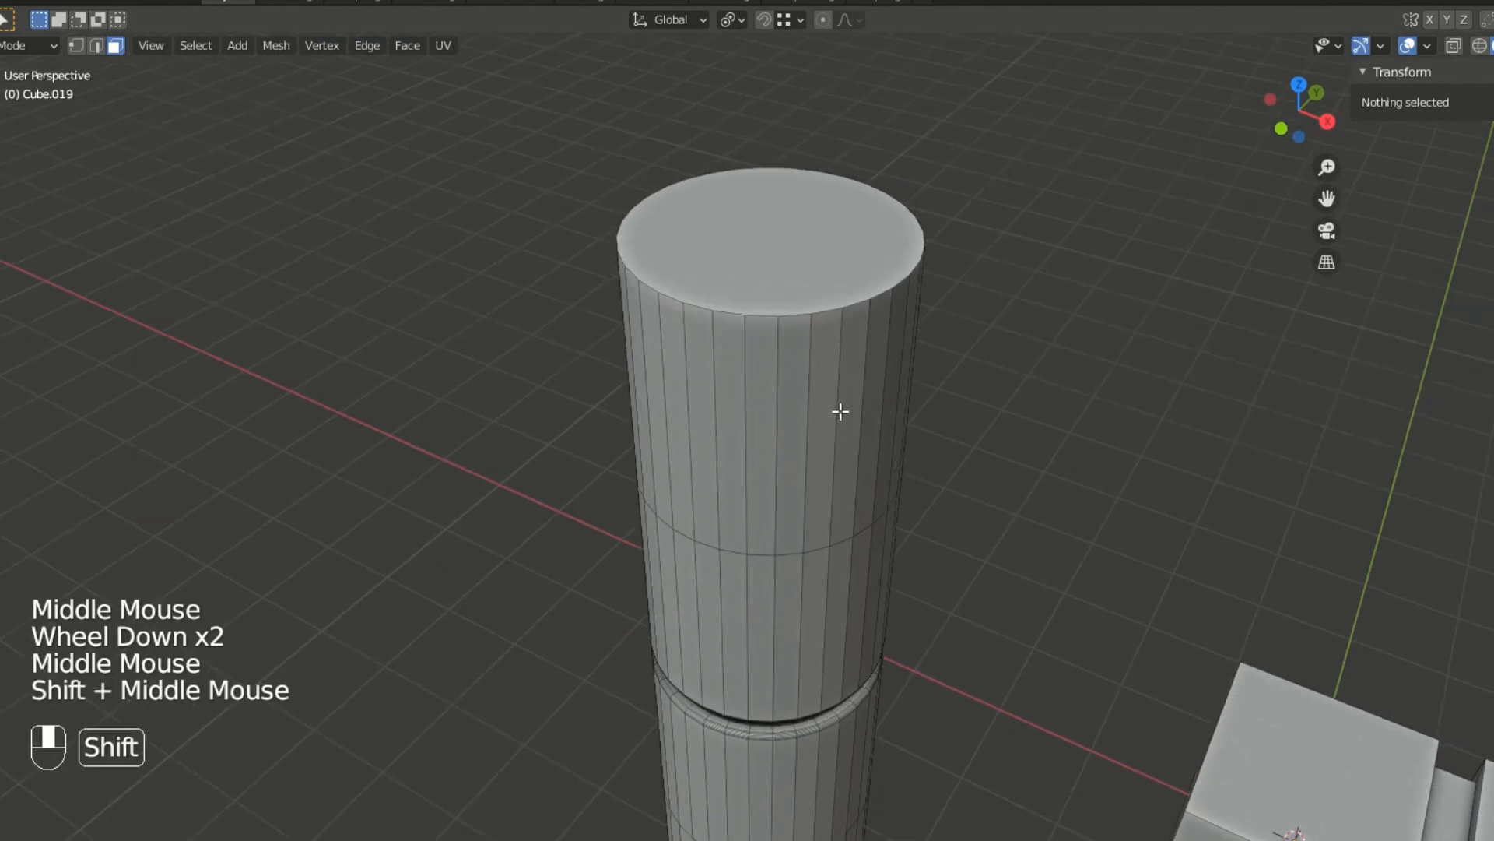
pyautogui.scroll(2, 844, 521)
pyautogui.moveTo(842, 515); pyautogui.dragTo(832, 491, button='middle')
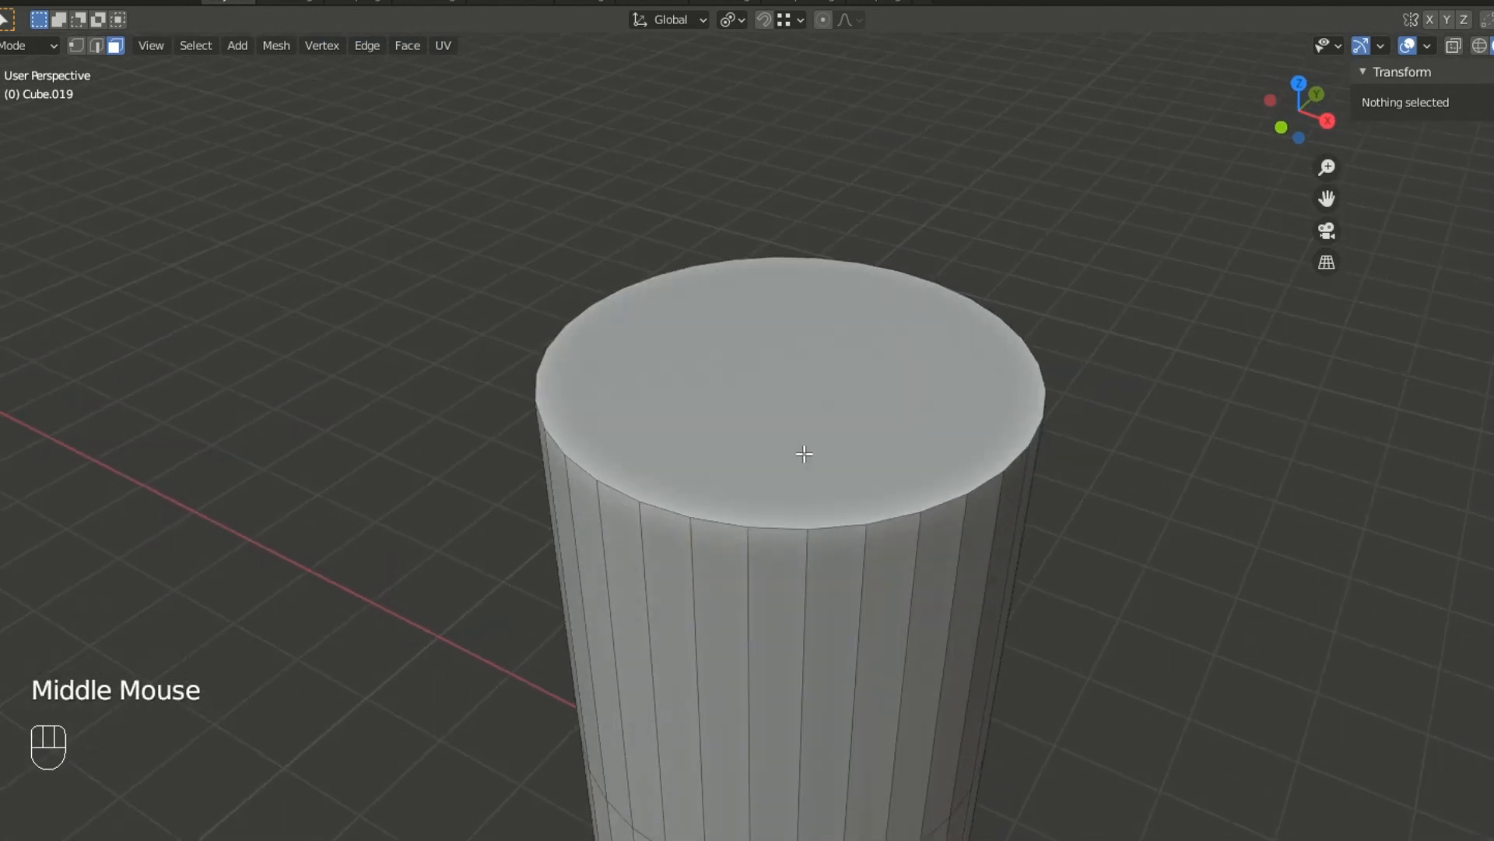
pyautogui.moveTo(873, 407); pyautogui.dragTo(889, 424, button='middle')
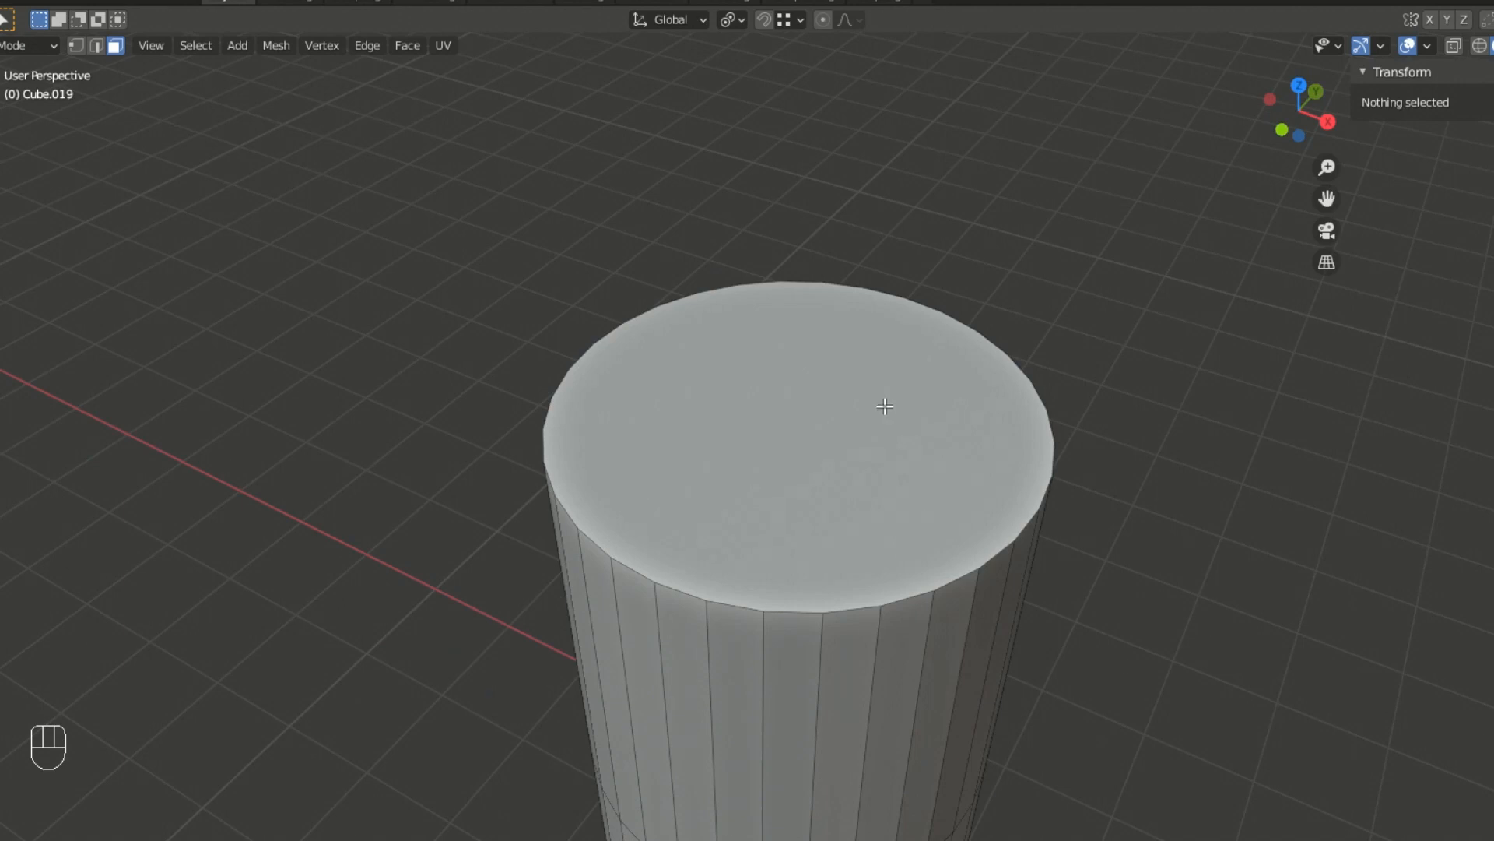
pyautogui.press('3')
pyautogui.click(859, 453)
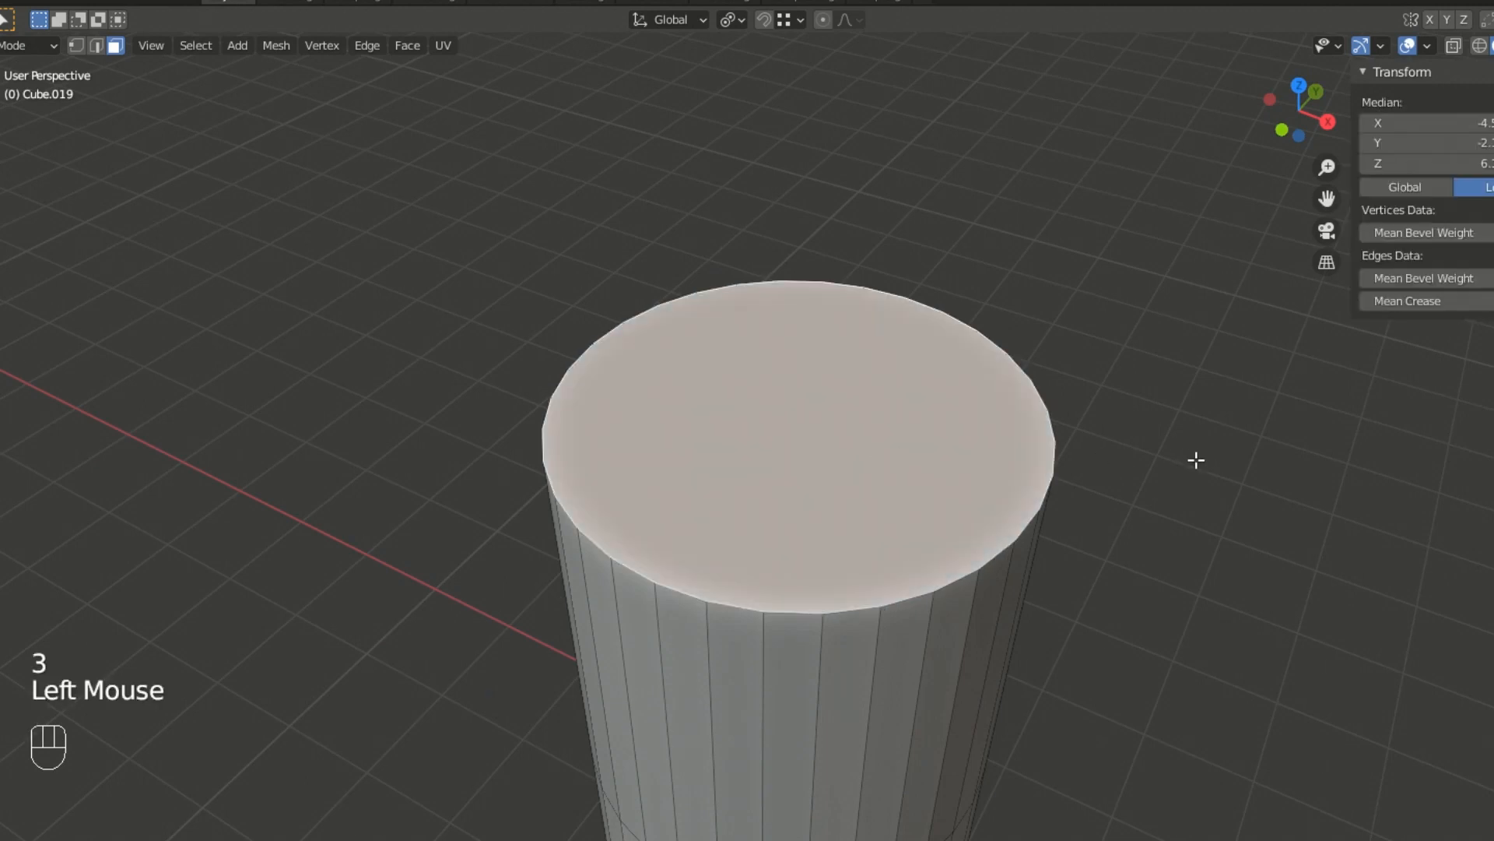
pyautogui.press('i')
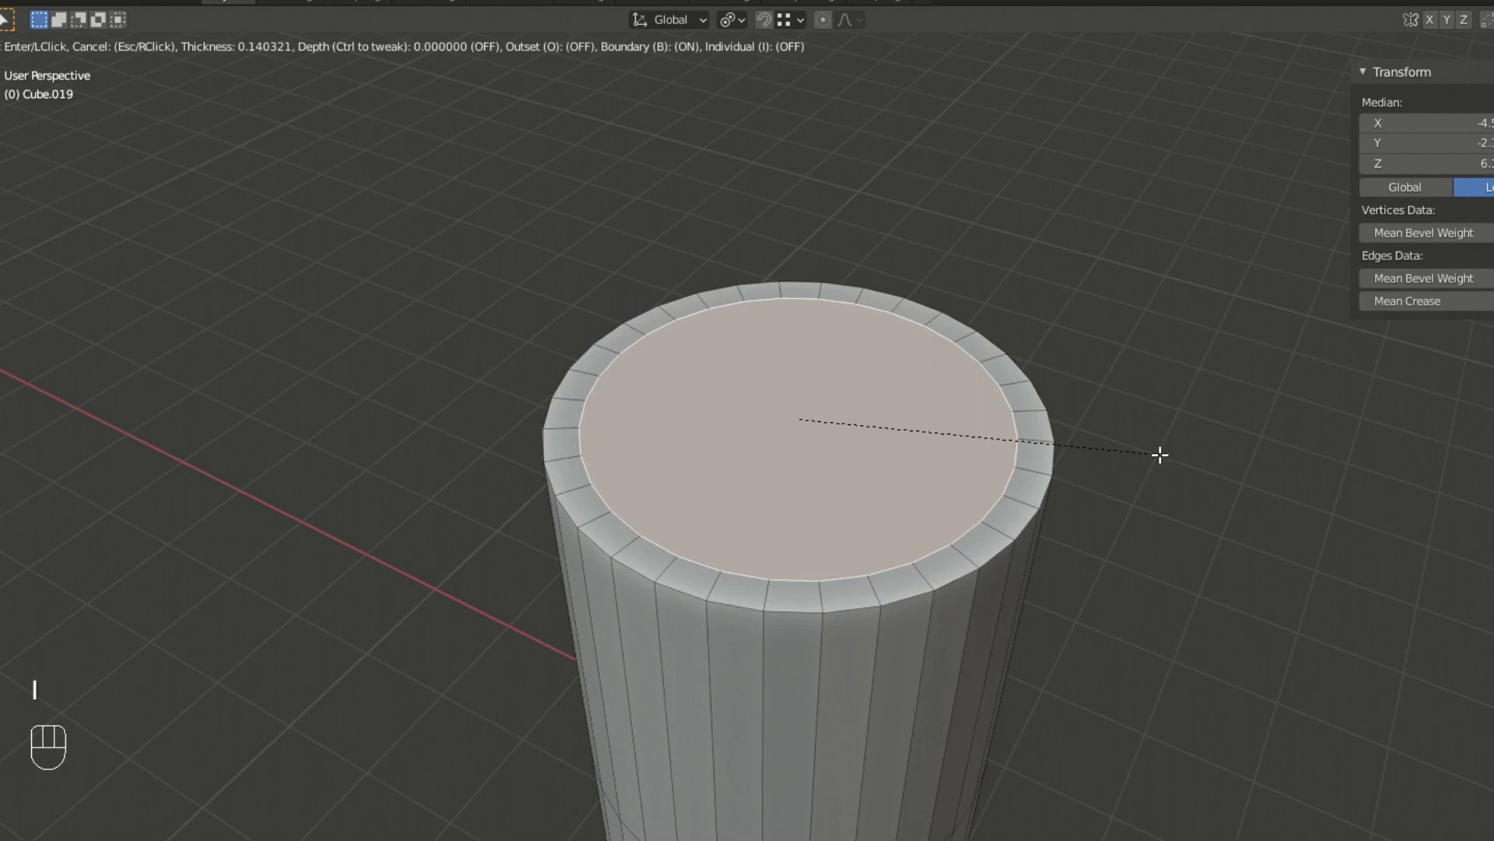
pyautogui.click(1156, 455)
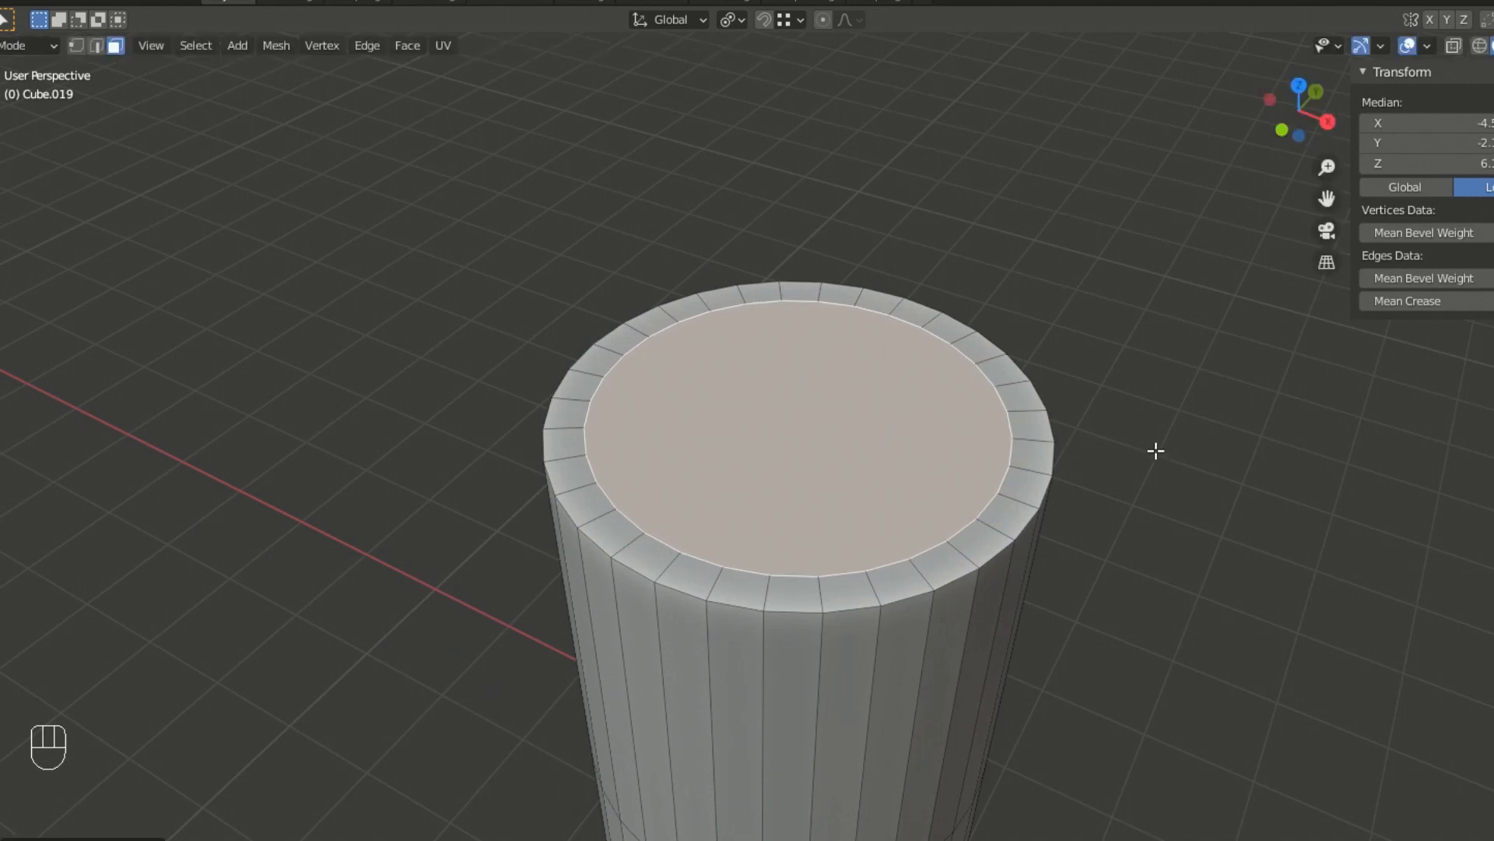
pyautogui.moveTo(971, 488)
pyautogui.mouseDown(button='middle')
pyautogui.moveTo(937, 487)
pyautogui.moveTo(989, 489)
pyautogui.mouseUp(button='middle')
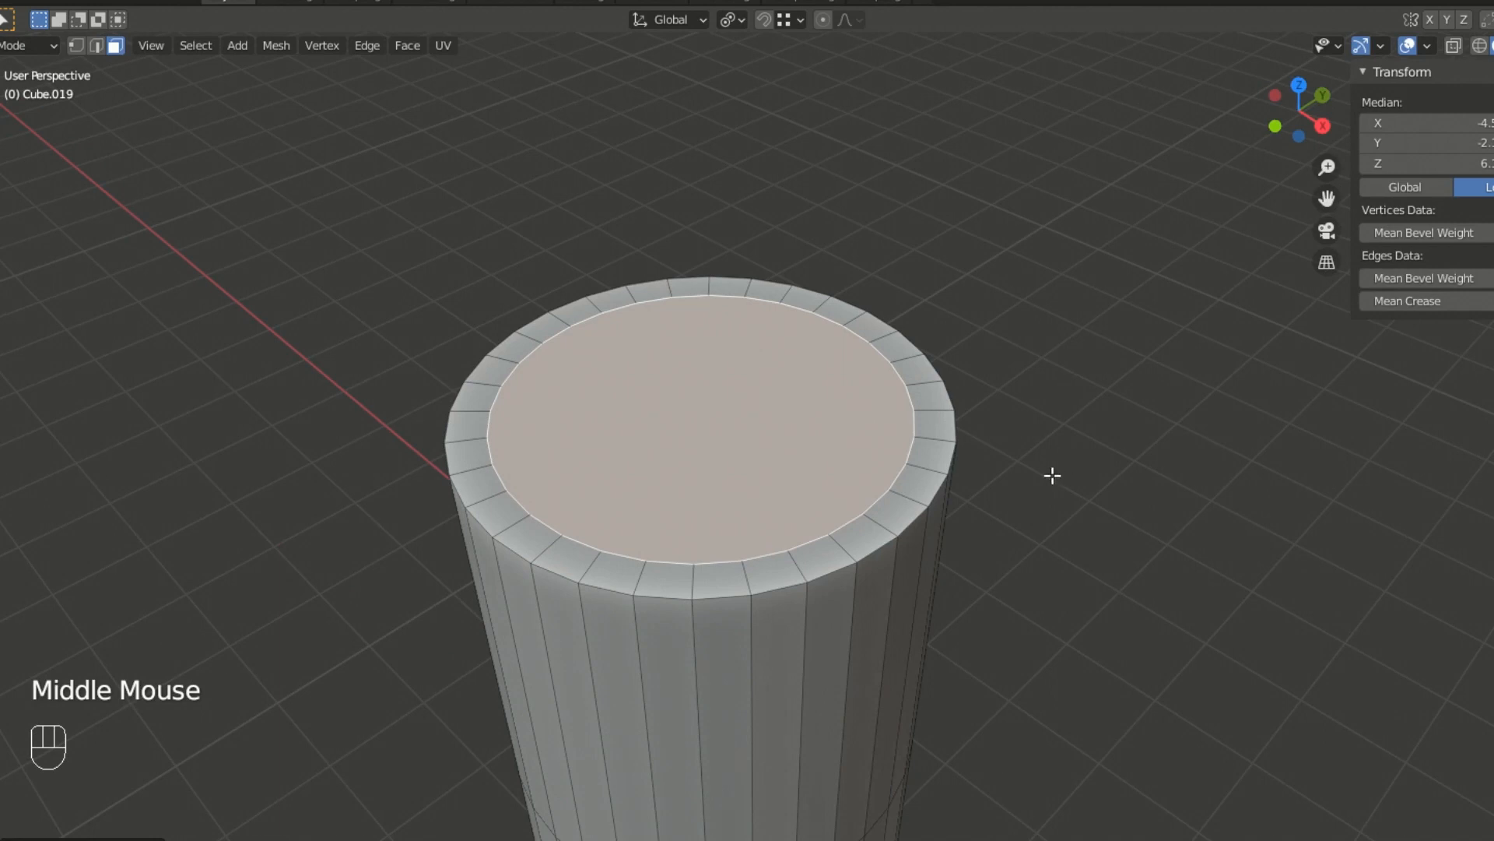
# - Select the top face of the bar's tall upright section and frame the view on it
pyautogui.moveTo(938, 457); pyautogui.dragTo(971, 437, button='middle')
pyautogui.scroll(-5, 976, 466)
pyautogui.scroll(-2, 976, 466)
pyautogui.keyDown('shift'); pyautogui.moveTo(1069, 590); pyautogui.dragTo(817, 347, button='middle'); pyautogui.keyUp('shift')
pyautogui.click(1197, 280)
pyautogui.moveTo(1175, 387); pyautogui.dragTo(1018, 425, button='middle')
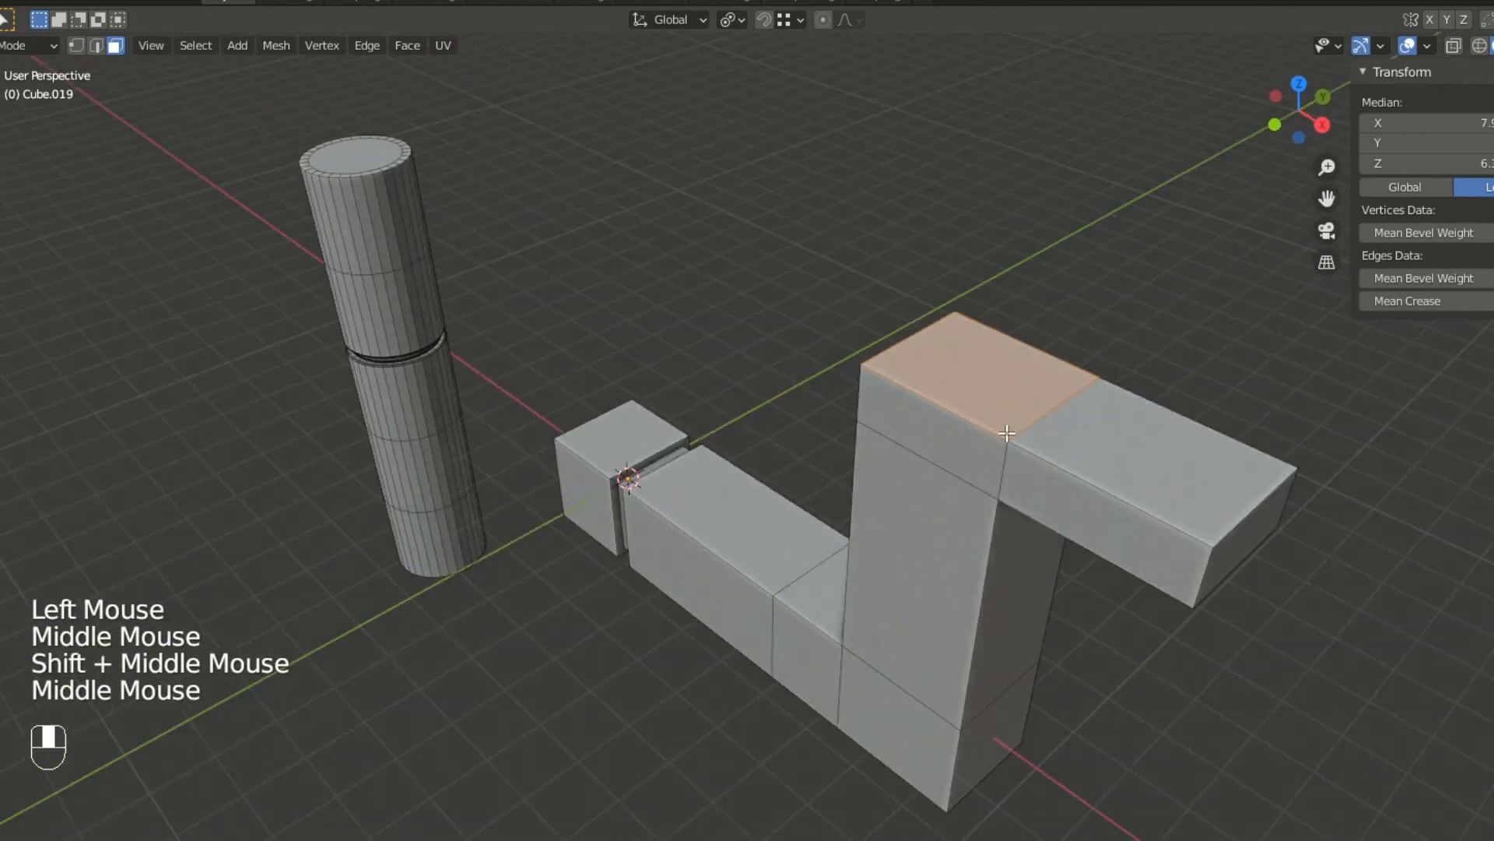
pyautogui.press('KP_Decimal')
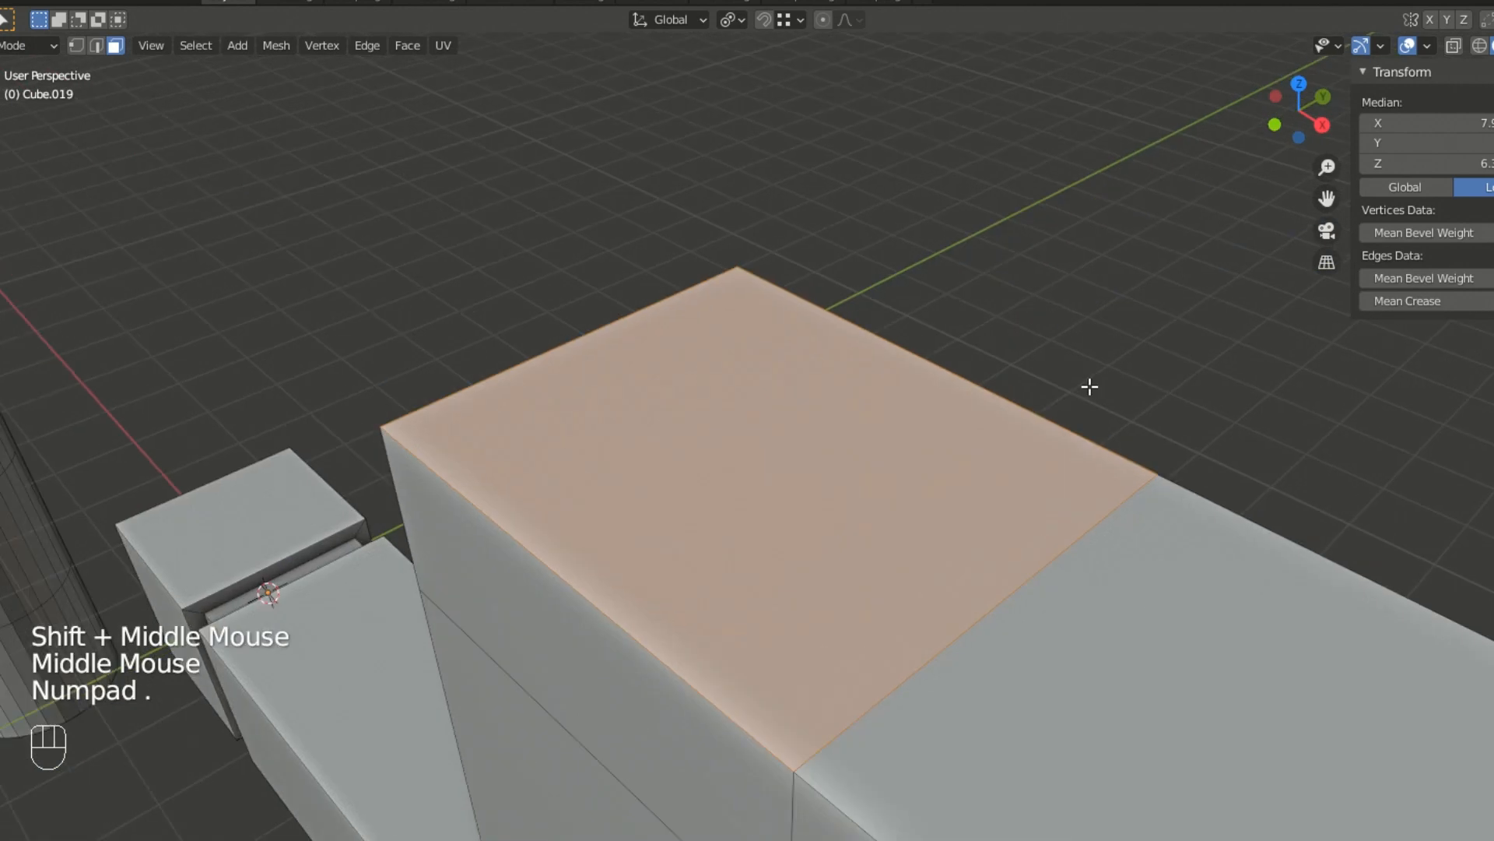
# - Select the two adjoining top faces of the upright and its overhanging arm, and inset them together by about 0.3
pyautogui.moveTo(970, 347); pyautogui.dragTo(1134, 361, button='middle')
pyautogui.scroll(-1, 1073, 359)
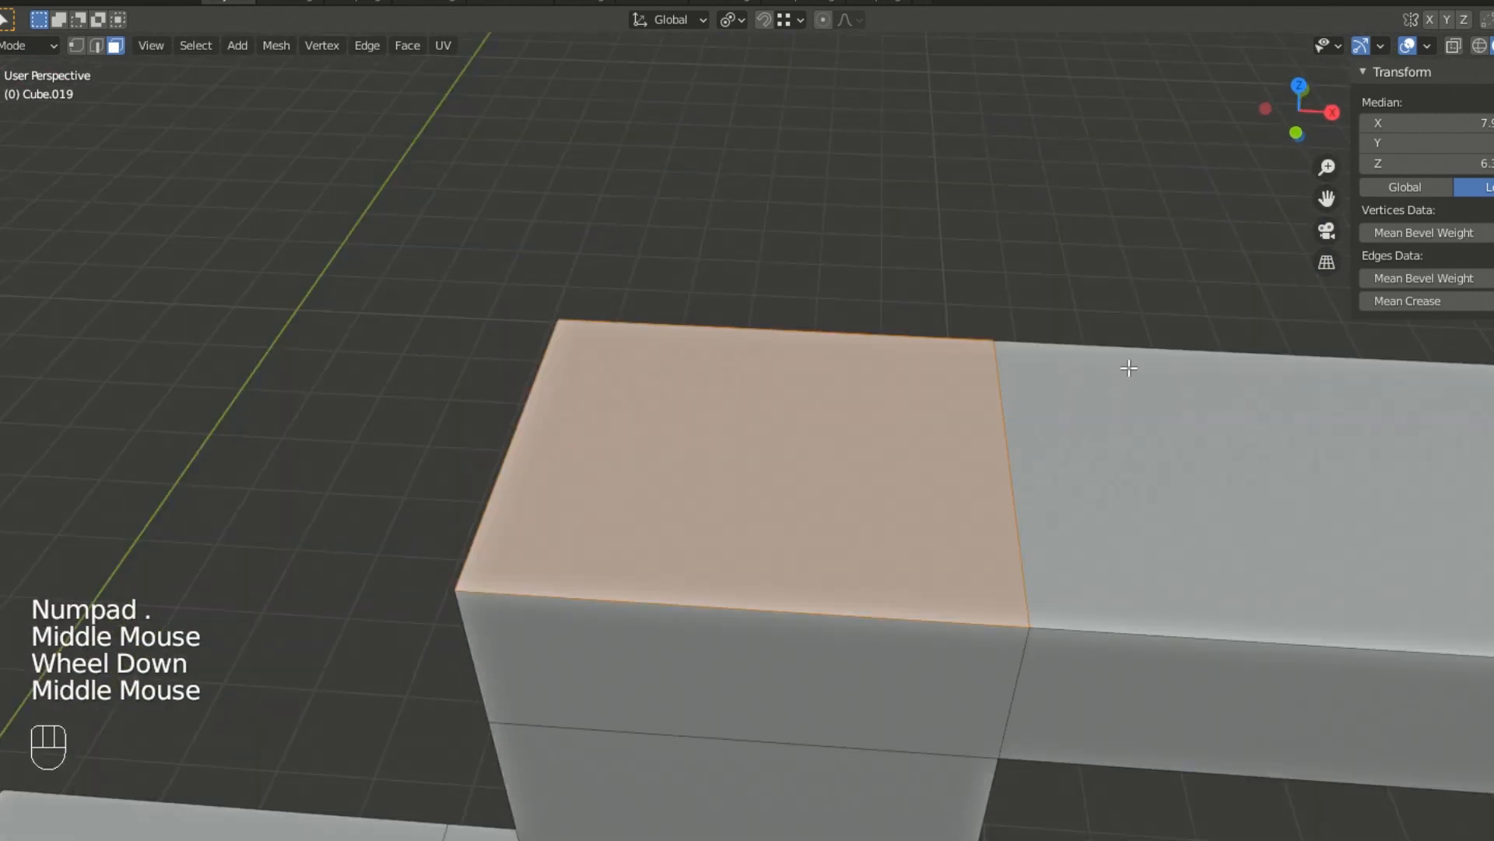
pyautogui.scroll(-1, 1165, 460)
pyautogui.moveTo(1165, 460); pyautogui.dragTo(1077, 496, button='middle')
pyautogui.click(1077, 496)
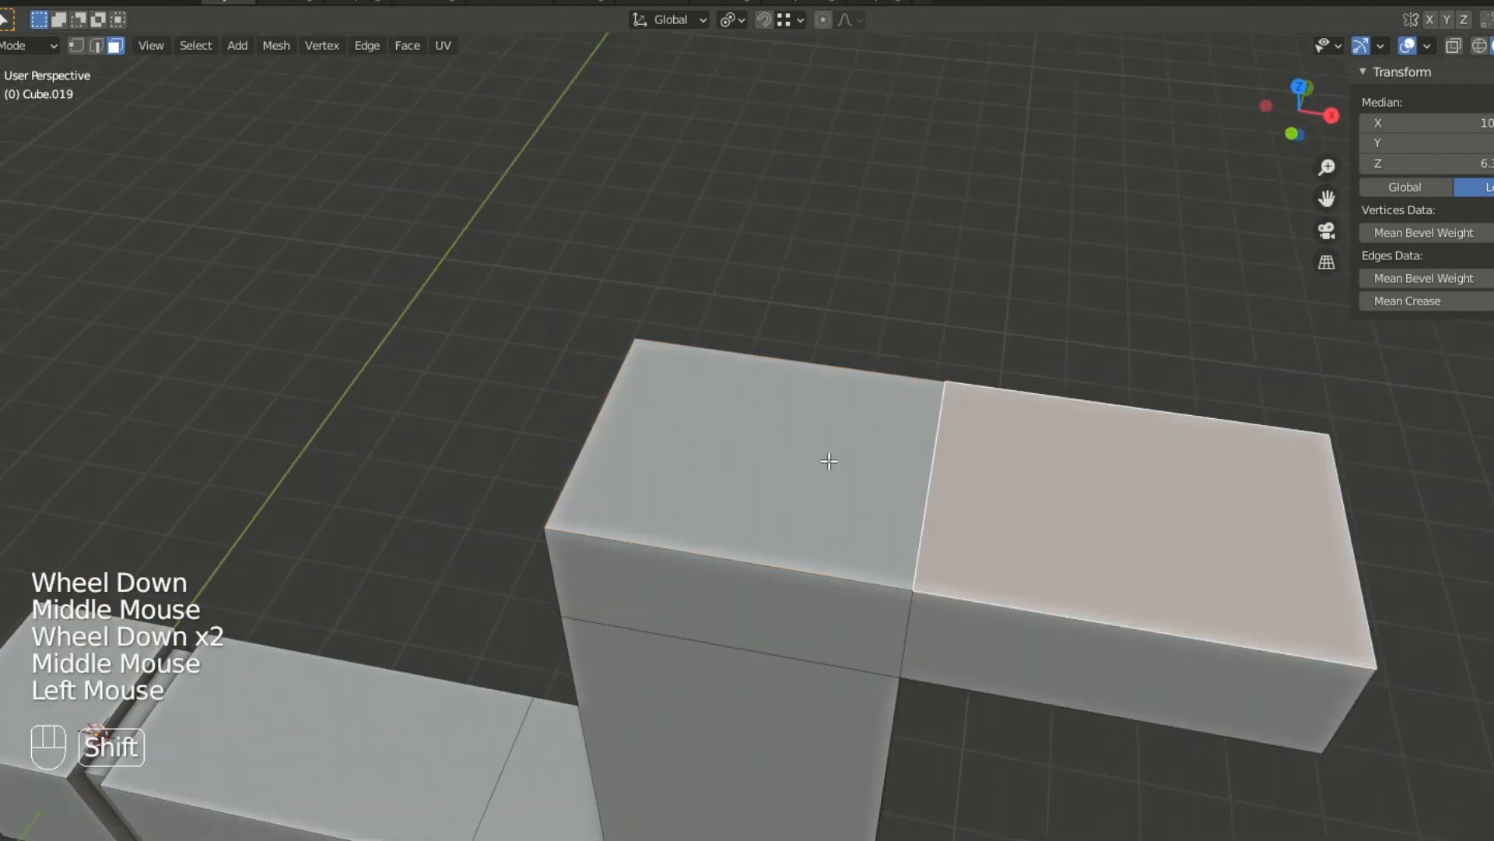
pyautogui.keyDown('shift'); pyautogui.click(830, 459); pyautogui.keyUp('shift')
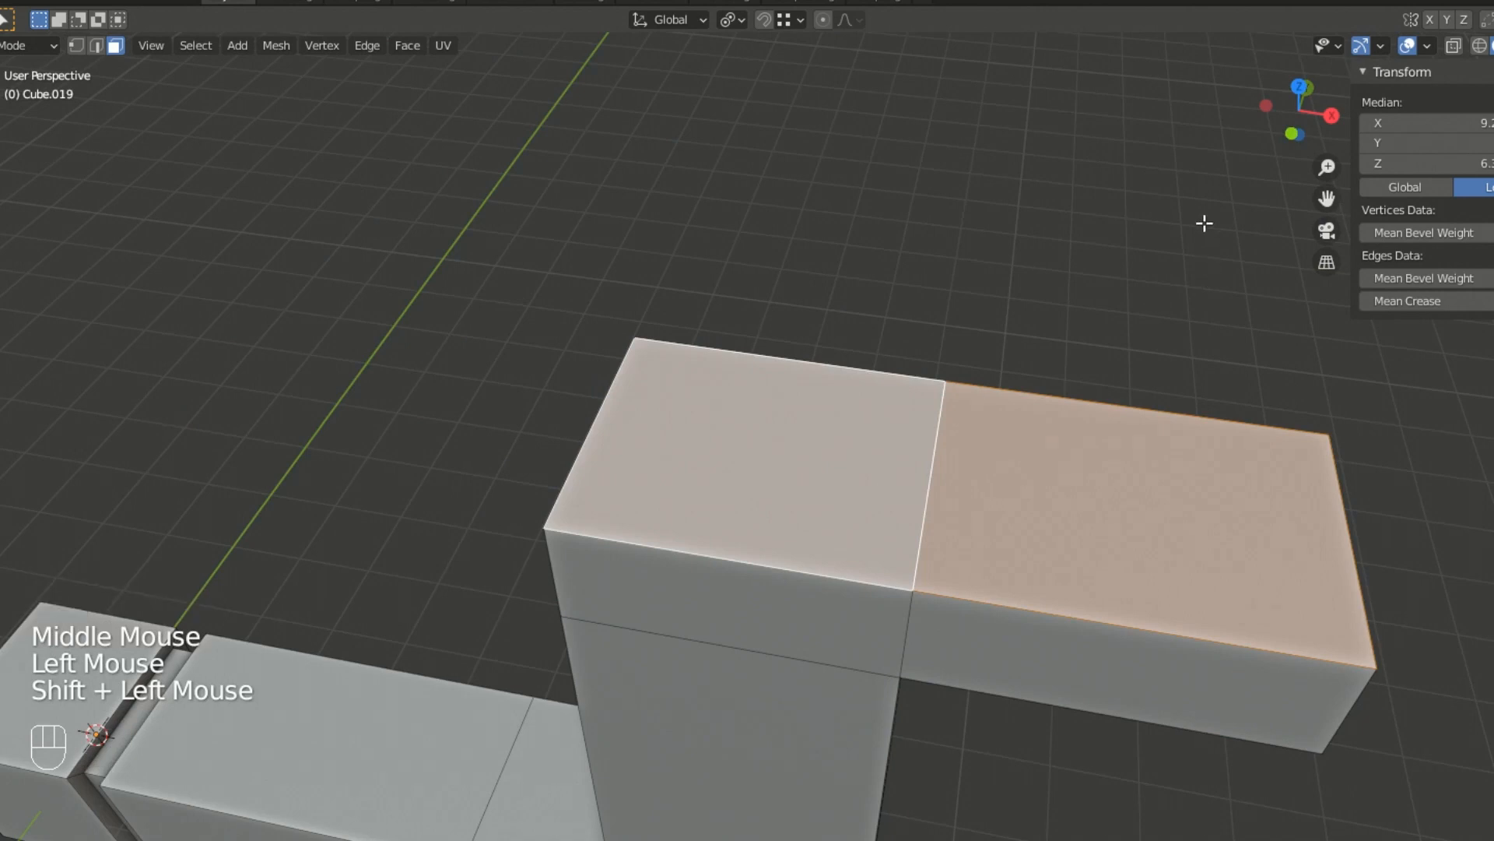
pyautogui.press('i')
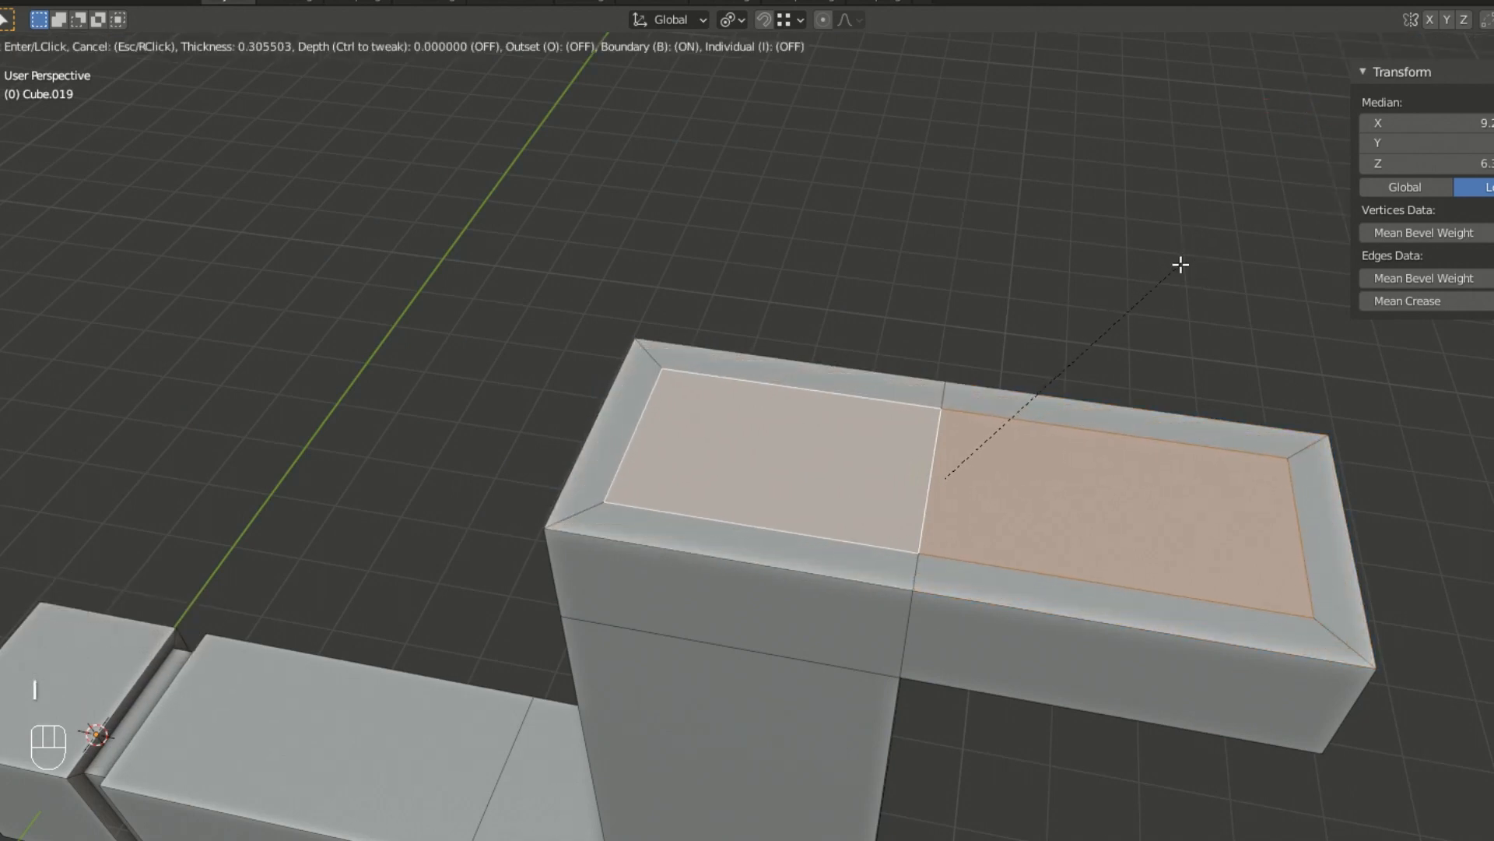
pyautogui.click(1180, 269)
# - Extrude the two inset top faces upward to form a raised block
pyautogui.moveTo(1181, 287); pyautogui.dragTo(1008, 458, button='middle')
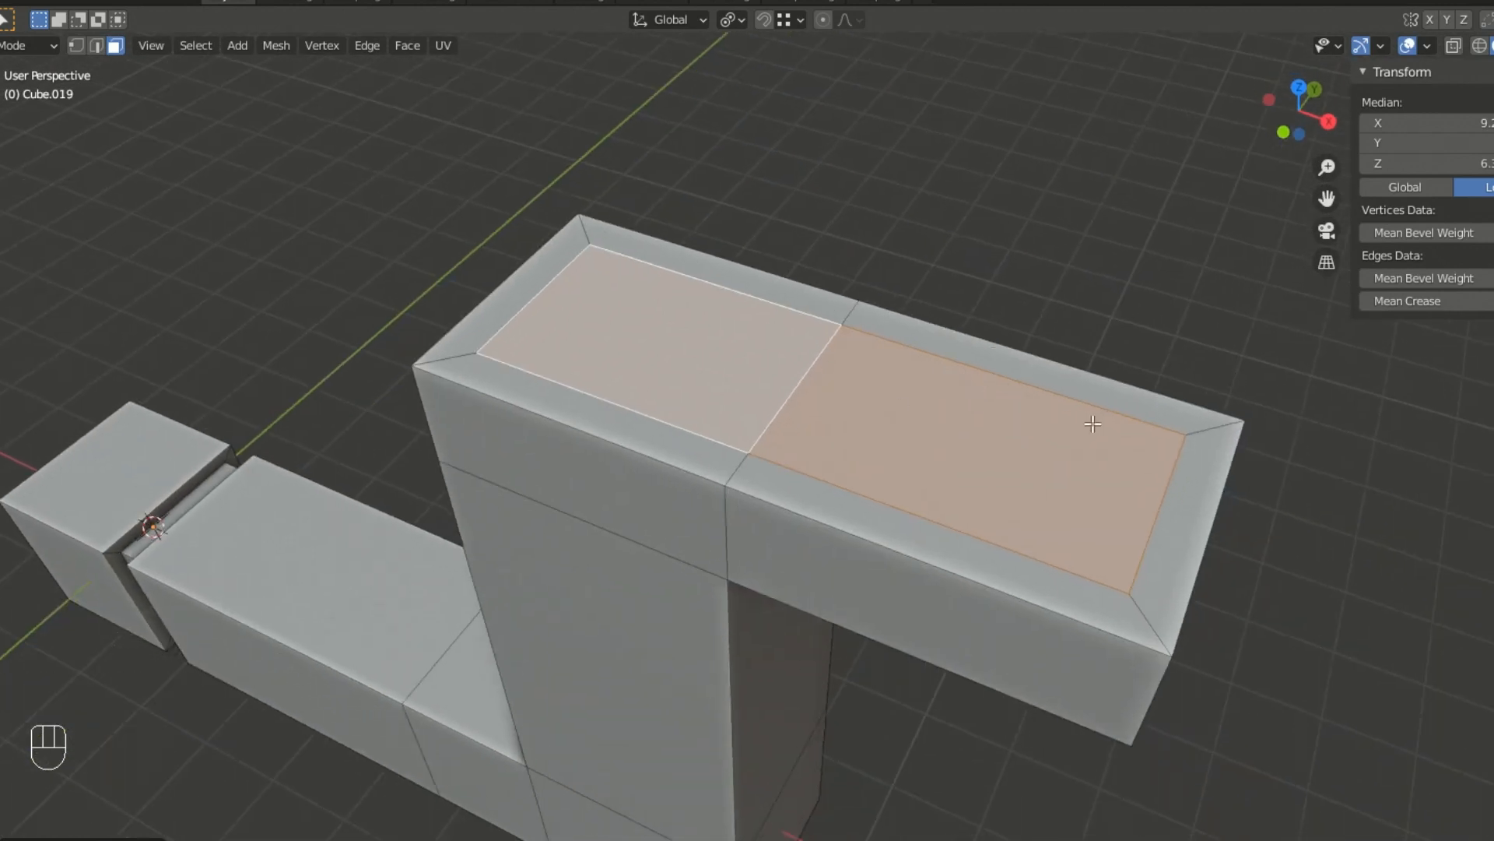
pyautogui.moveTo(1173, 335); pyautogui.dragTo(1147, 293, button='middle')
pyautogui.press('e')
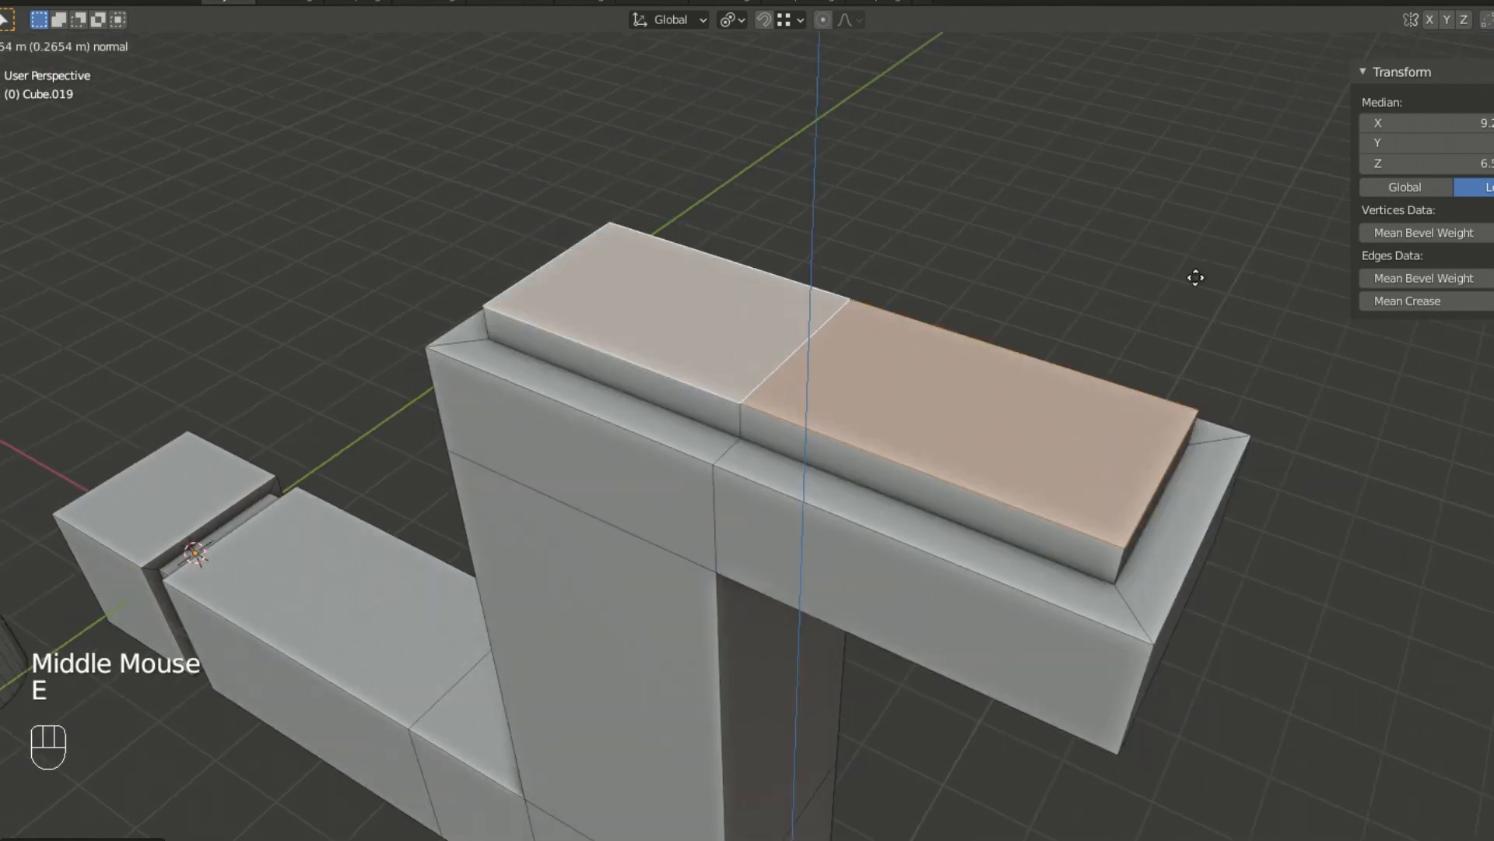
pyautogui.click(1195, 198)
pyautogui.moveTo(1195, 198)
pyautogui.mouseDown(button='middle')
pyautogui.moveTo(1144, 264)
pyautogui.moveTo(1218, 190)
pyautogui.mouseUp(button='middle')
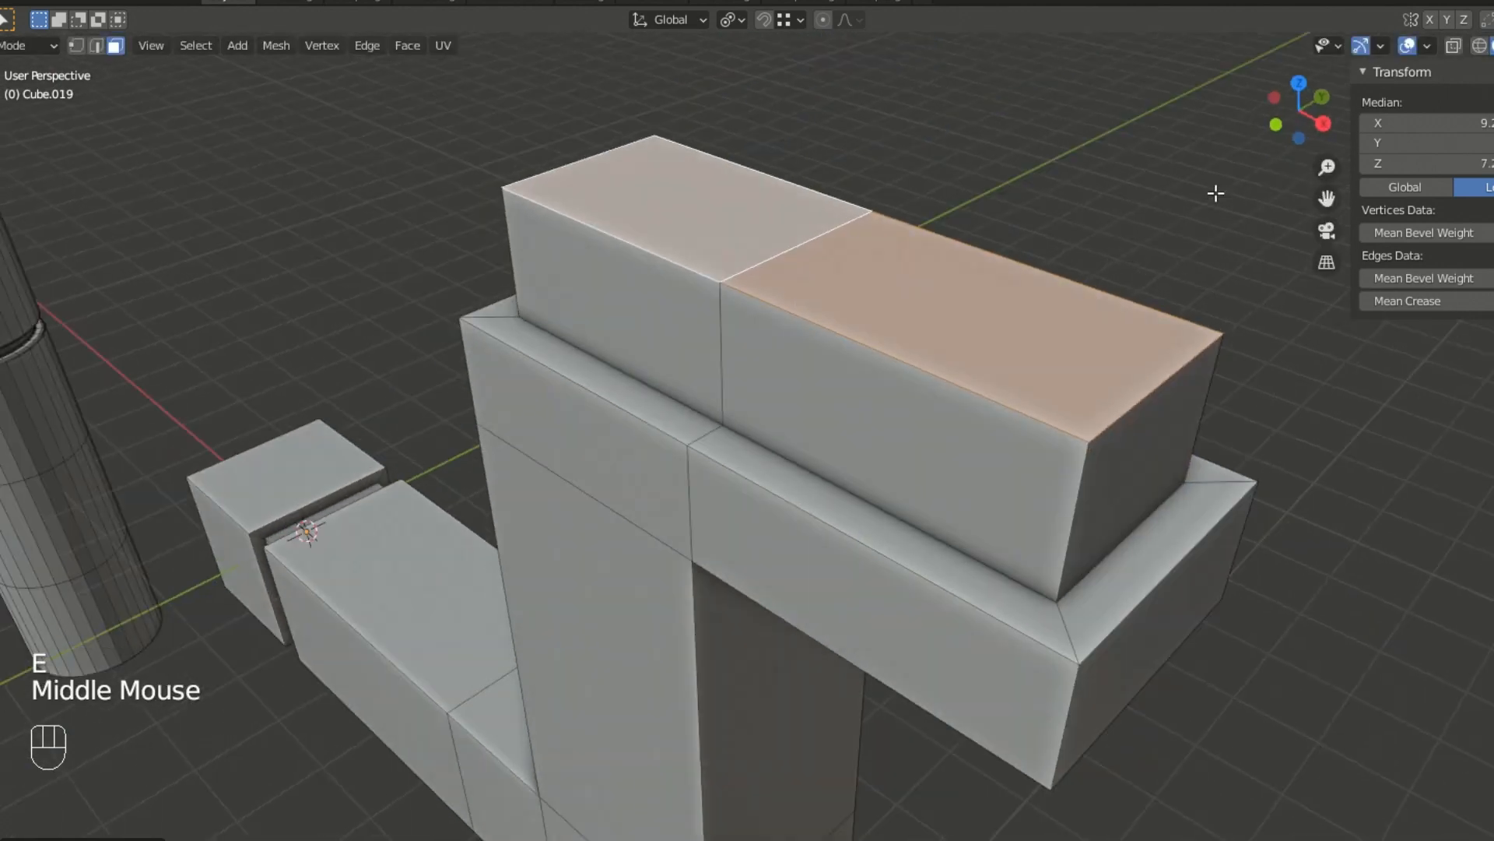
# - Inset the raised block's two top faces and extrude them upward into a second, narrower tier
pyautogui.press('i')
pyautogui.click(1175, 202)
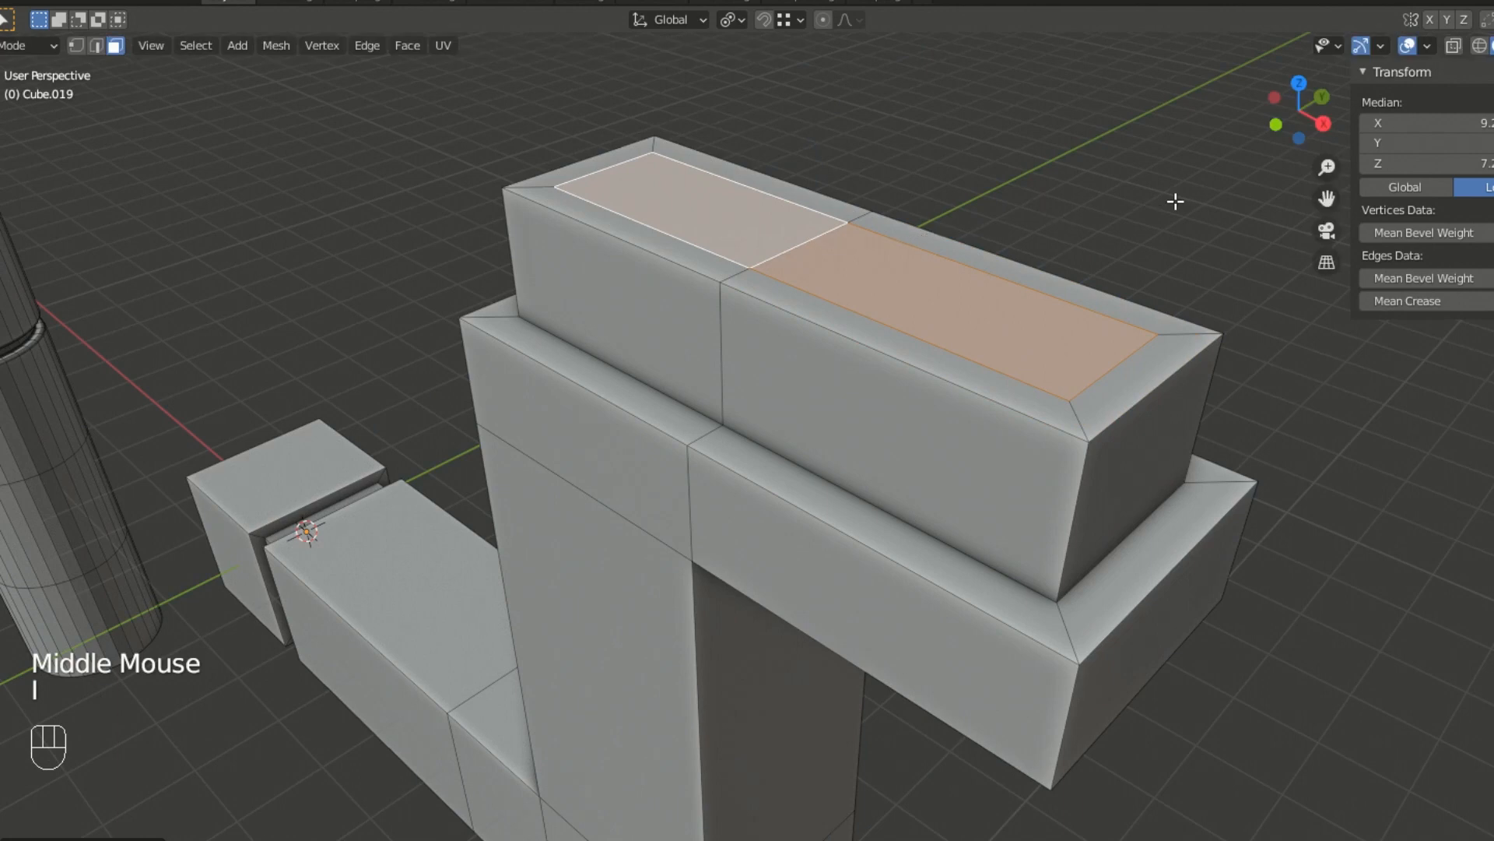
pyautogui.press('e')
pyautogui.click(1212, 188)
# - Select the two adjoining faces on the long side of the middle tier and inset them together
pyautogui.moveTo(1181, 277); pyautogui.dragTo(1015, 351, button='middle')
pyautogui.click(718, 337)
pyautogui.keyDown('shift'); pyautogui.click(957, 304); pyautogui.keyUp('shift')
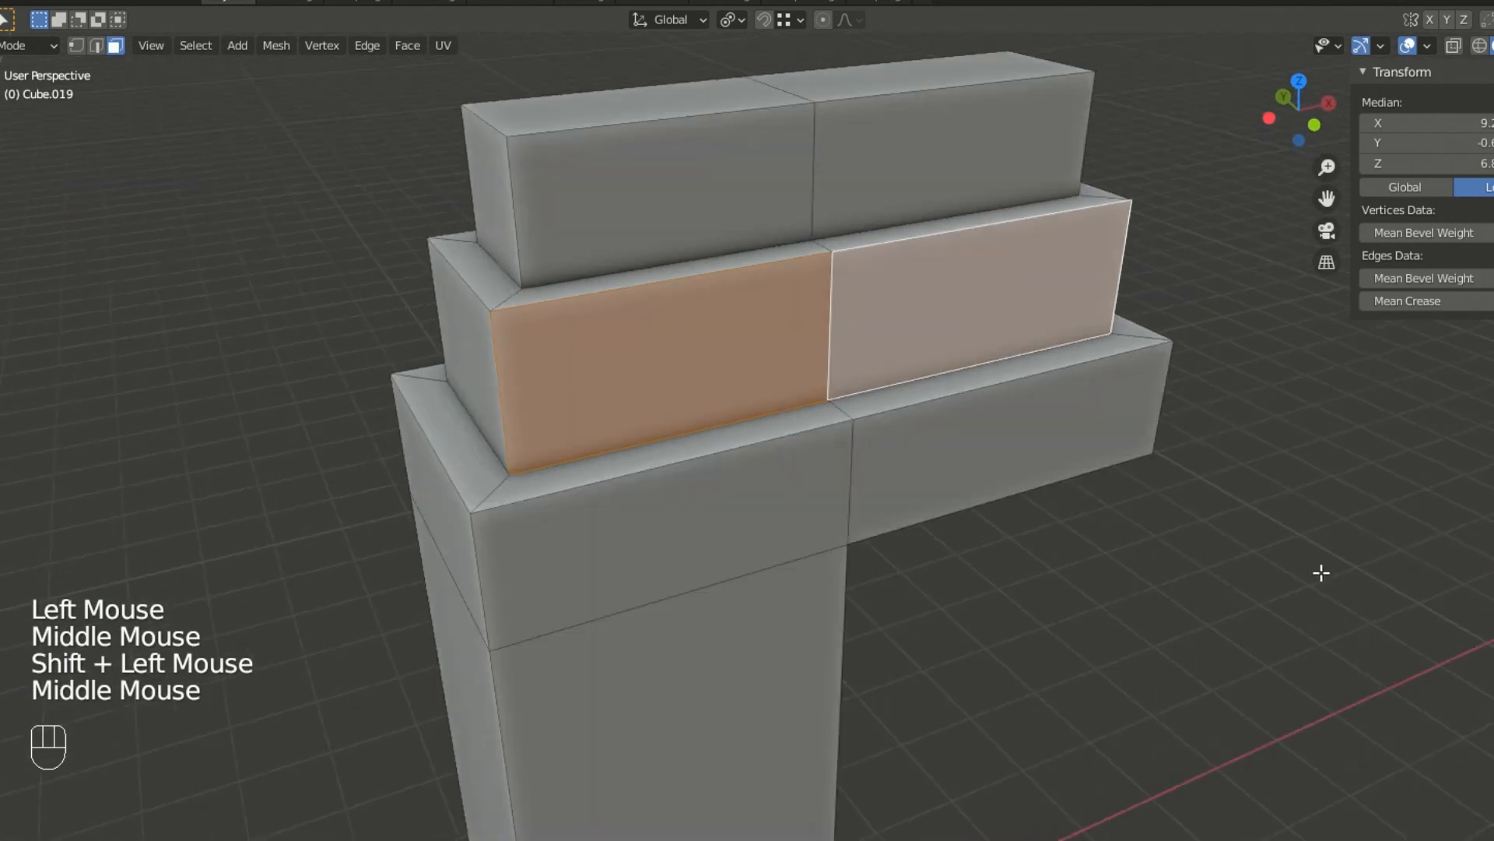
pyautogui.press('i')
pyautogui.click(1296, 559)
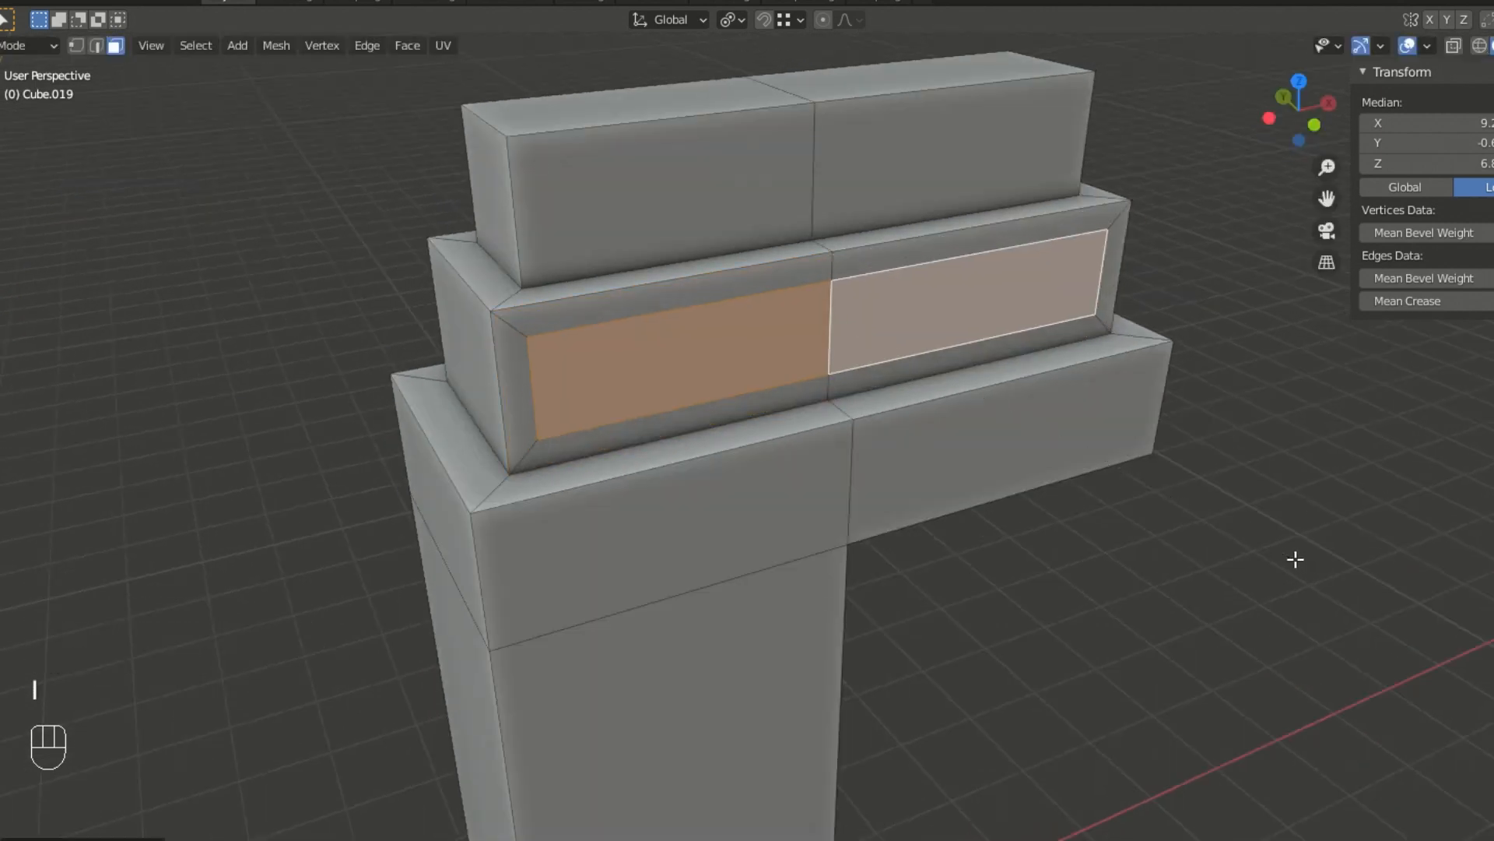
# - Extrude the inset side faces outward into a projecting block, and clear the selection
pyautogui.press('e')
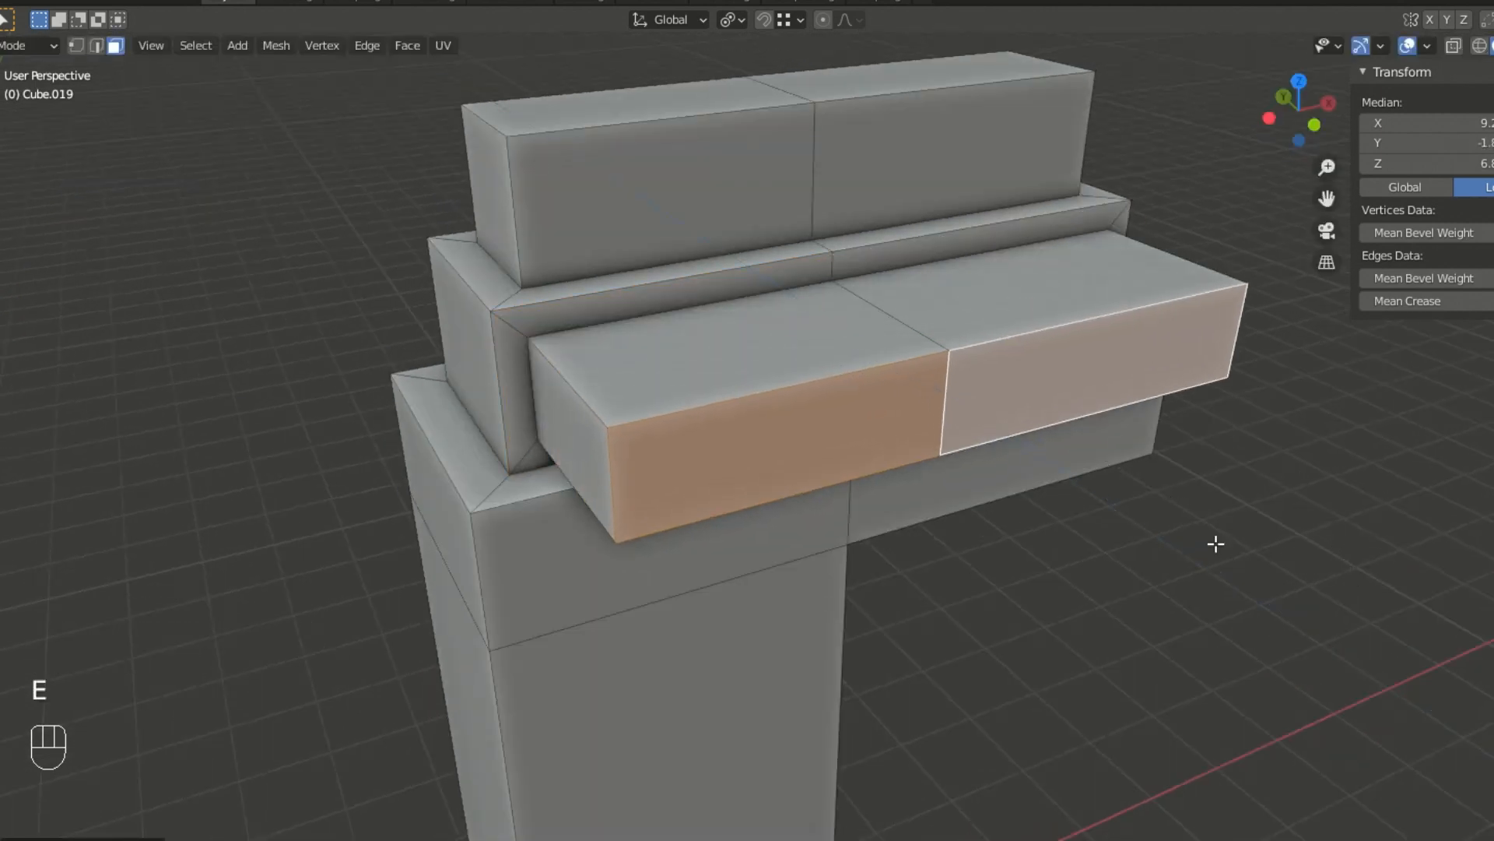
pyautogui.click(1240, 567)
pyautogui.moveTo(1054, 545); pyautogui.dragTo(1094, 495, button='middle')
pyautogui.moveTo(874, 341); pyautogui.dragTo(869, 398, button='middle')
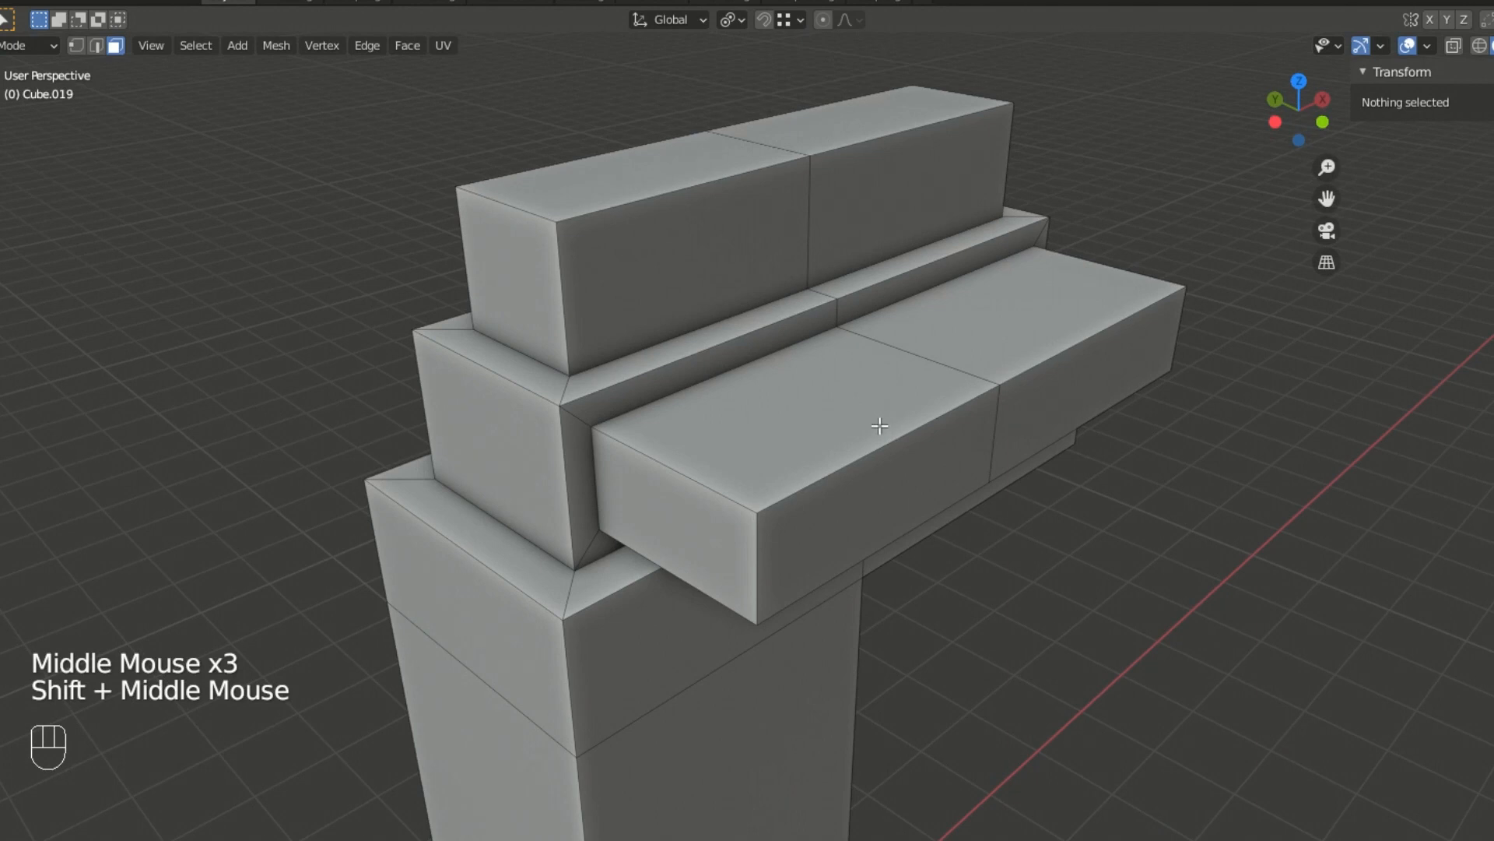
# - Select the column's inset round top face and frame the view on it
pyautogui.moveTo(824, 462); pyautogui.dragTo(724, 453, button='middle')
pyautogui.scroll(-3, 794, 452)
pyautogui.keyDown('shift'); pyautogui.moveTo(558, 389); pyautogui.dragTo(1027, 541, button='middle'); pyautogui.keyUp('shift')
pyautogui.keyDown('shift'); pyautogui.moveTo(690, 477); pyautogui.dragTo(933, 537, button='middle'); pyautogui.keyUp('shift')
pyautogui.scroll(6, 792, 478)
pyautogui.scroll(1, 792, 477)
pyautogui.click(657, 269)
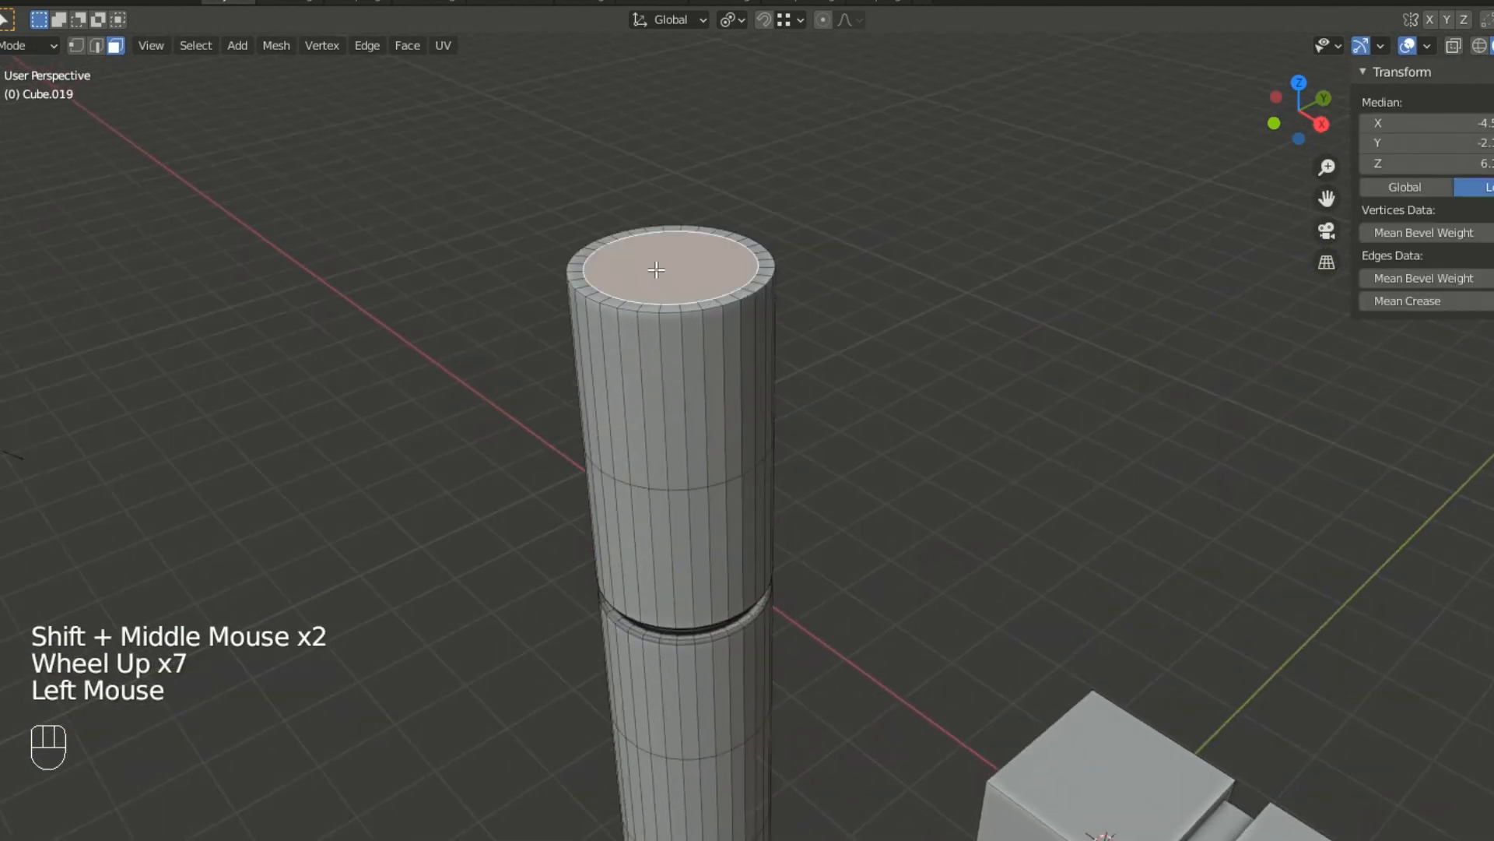
pyautogui.press('KP_Decimal')
pyautogui.moveTo(758, 467); pyautogui.dragTo(794, 446, button='middle')
pyautogui.scroll(-2, 766, 474)
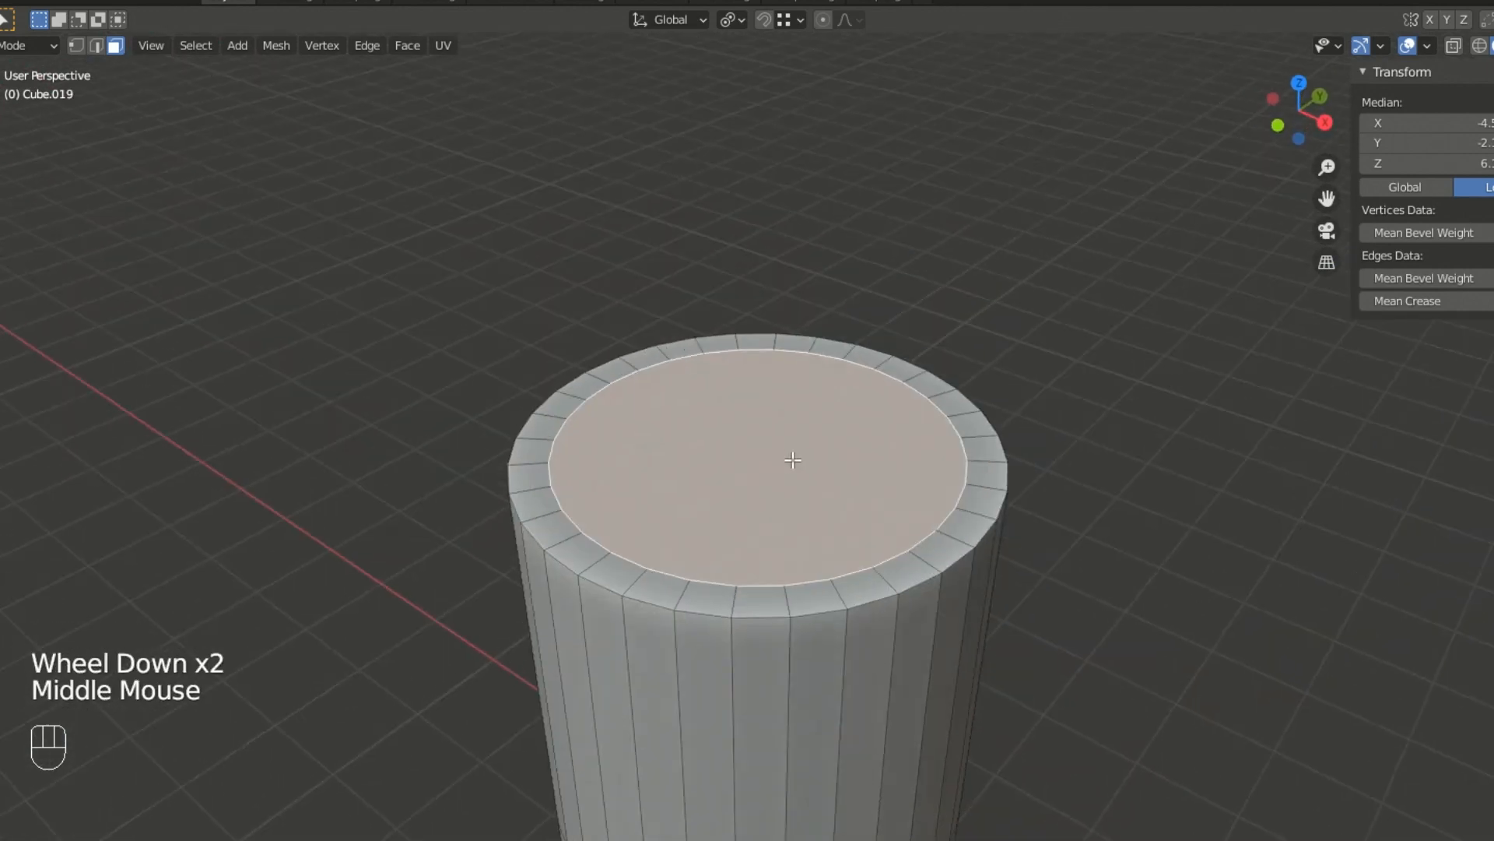
# - Extrude the column's inset round top face upward into a narrower tier and round its top rim with a multi-segment bevel
pyautogui.scroll(-2, 792, 471)
pyautogui.moveTo(792, 471); pyautogui.dragTo(861, 483, button='middle')
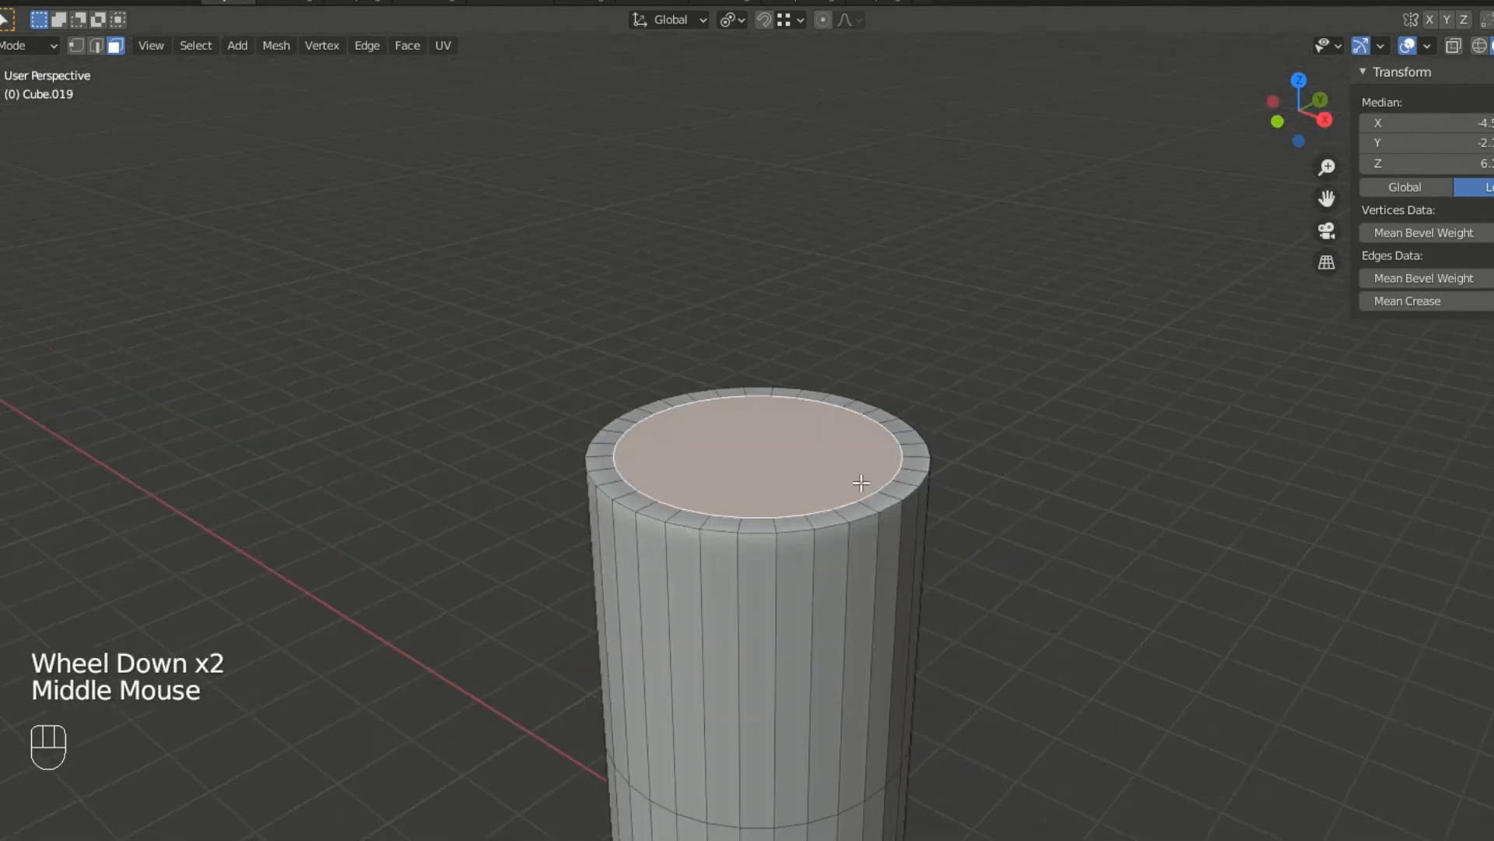
pyautogui.press('e')
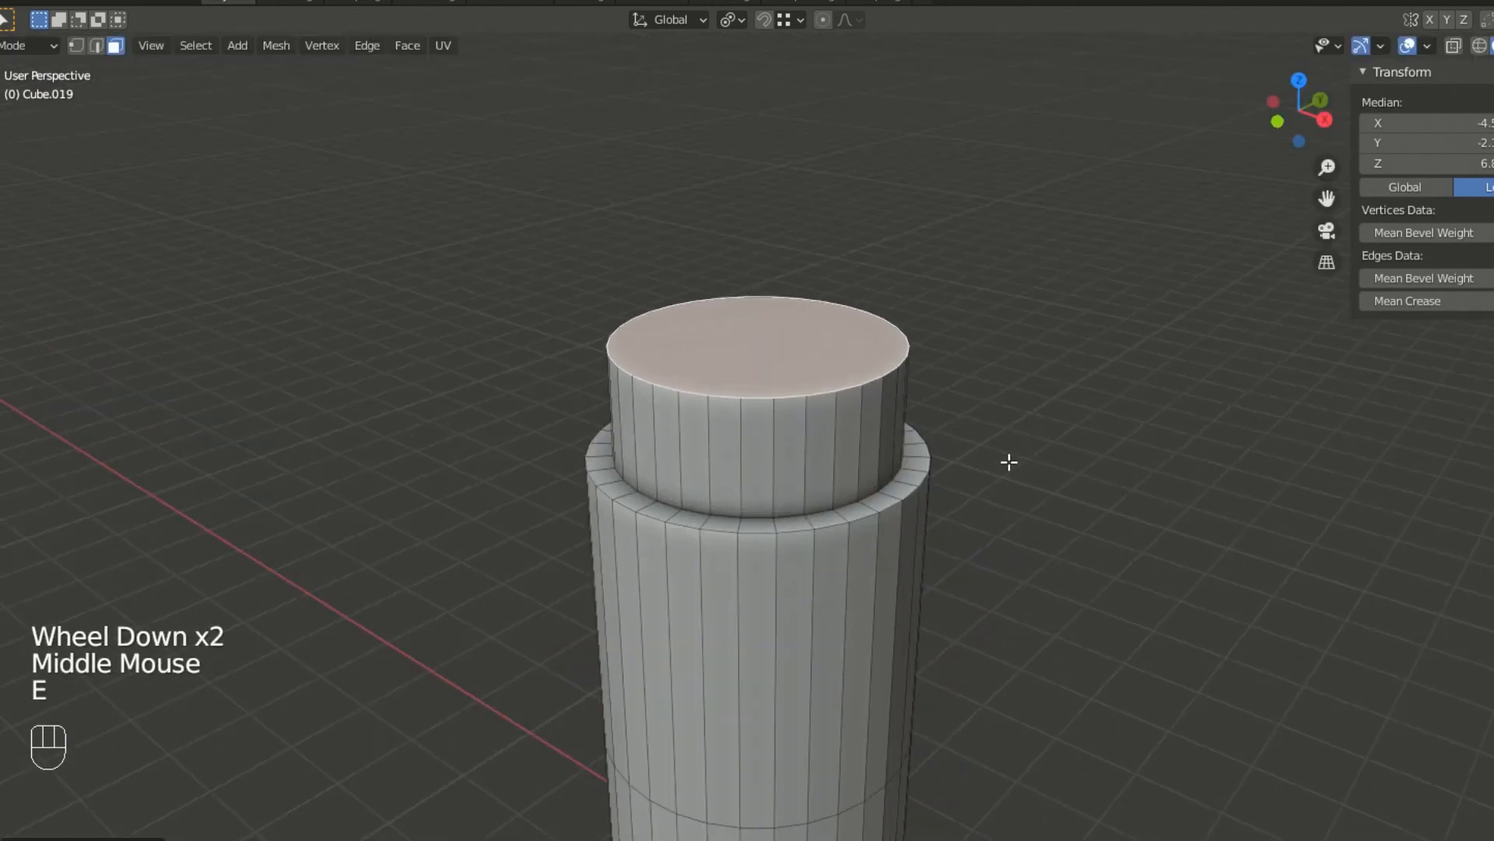
pyautogui.hotkey('ctrl', 'b')
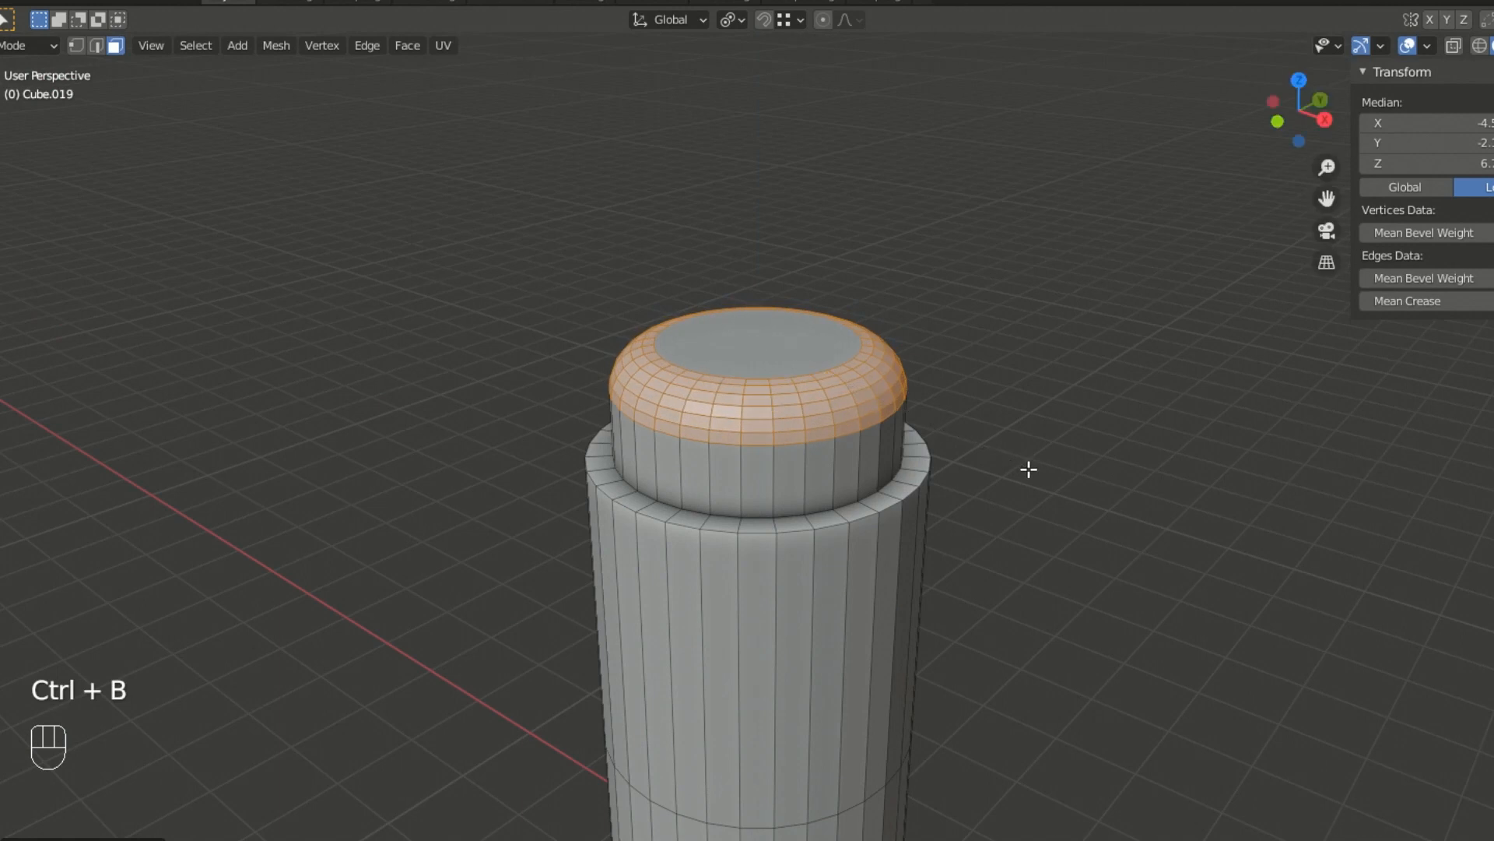
# - Select the flat round face on top of the rounded tier, inset it, and extrude it downward into a recess
pyautogui.click(771, 346)
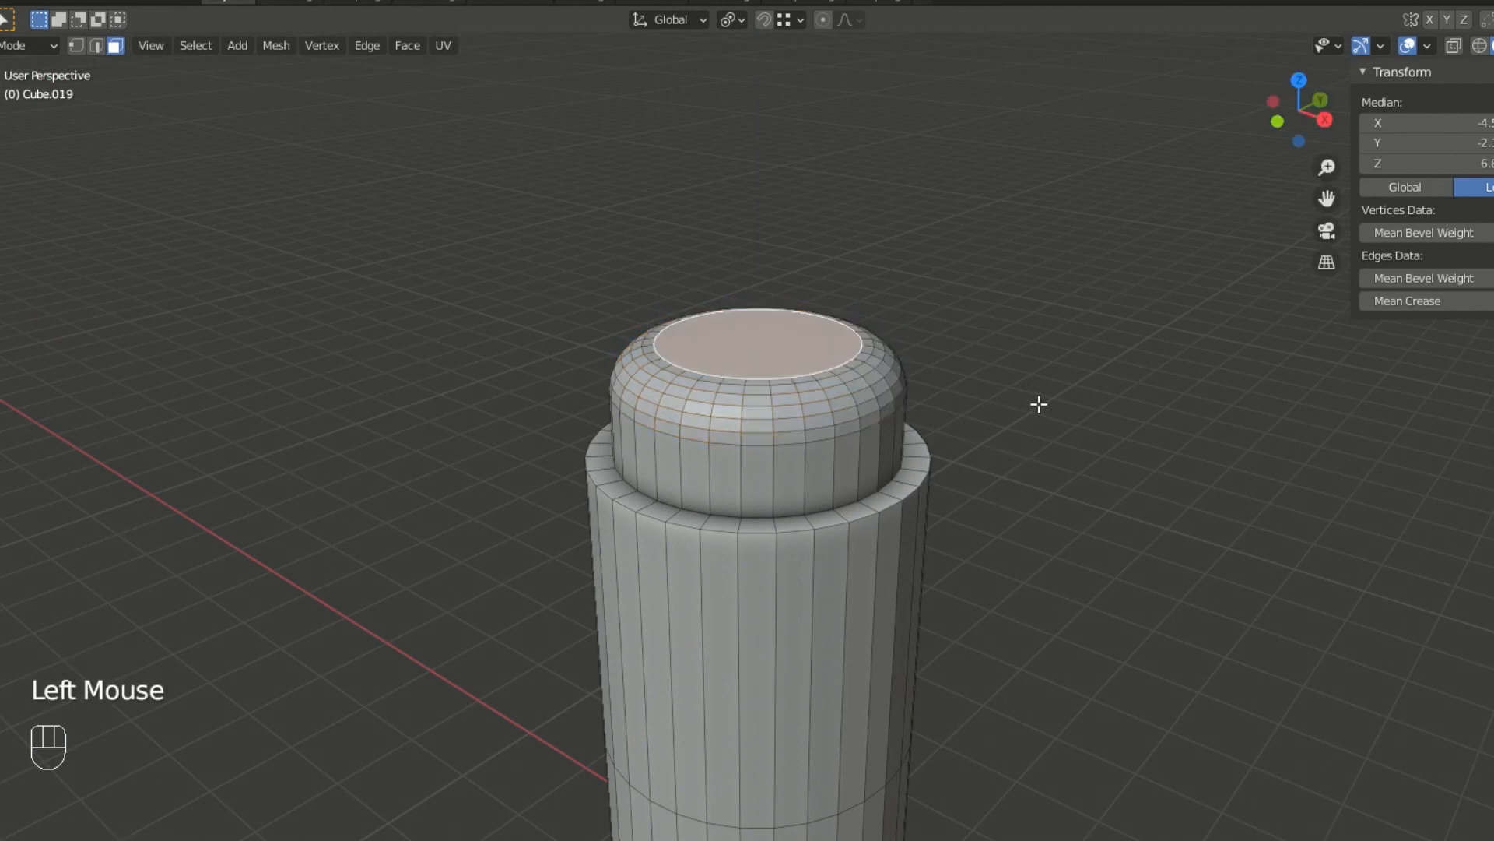
pyautogui.press('i')
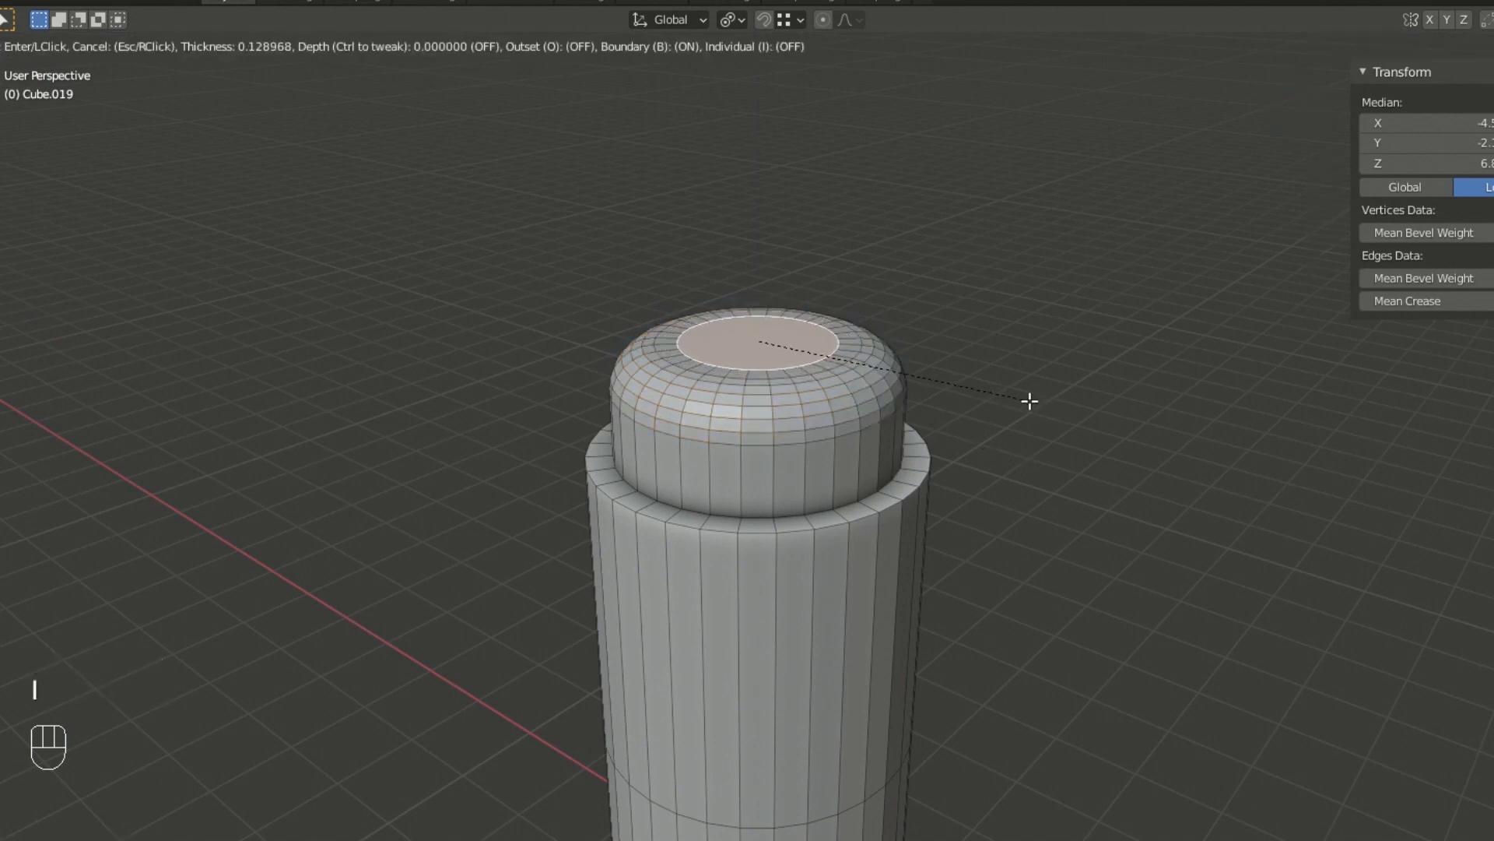
pyautogui.click(1027, 400)
pyautogui.moveTo(978, 344)
pyautogui.mouseDown(button='middle')
pyautogui.moveTo(965, 397)
pyautogui.moveTo(991, 322)
pyautogui.mouseUp(button='middle')
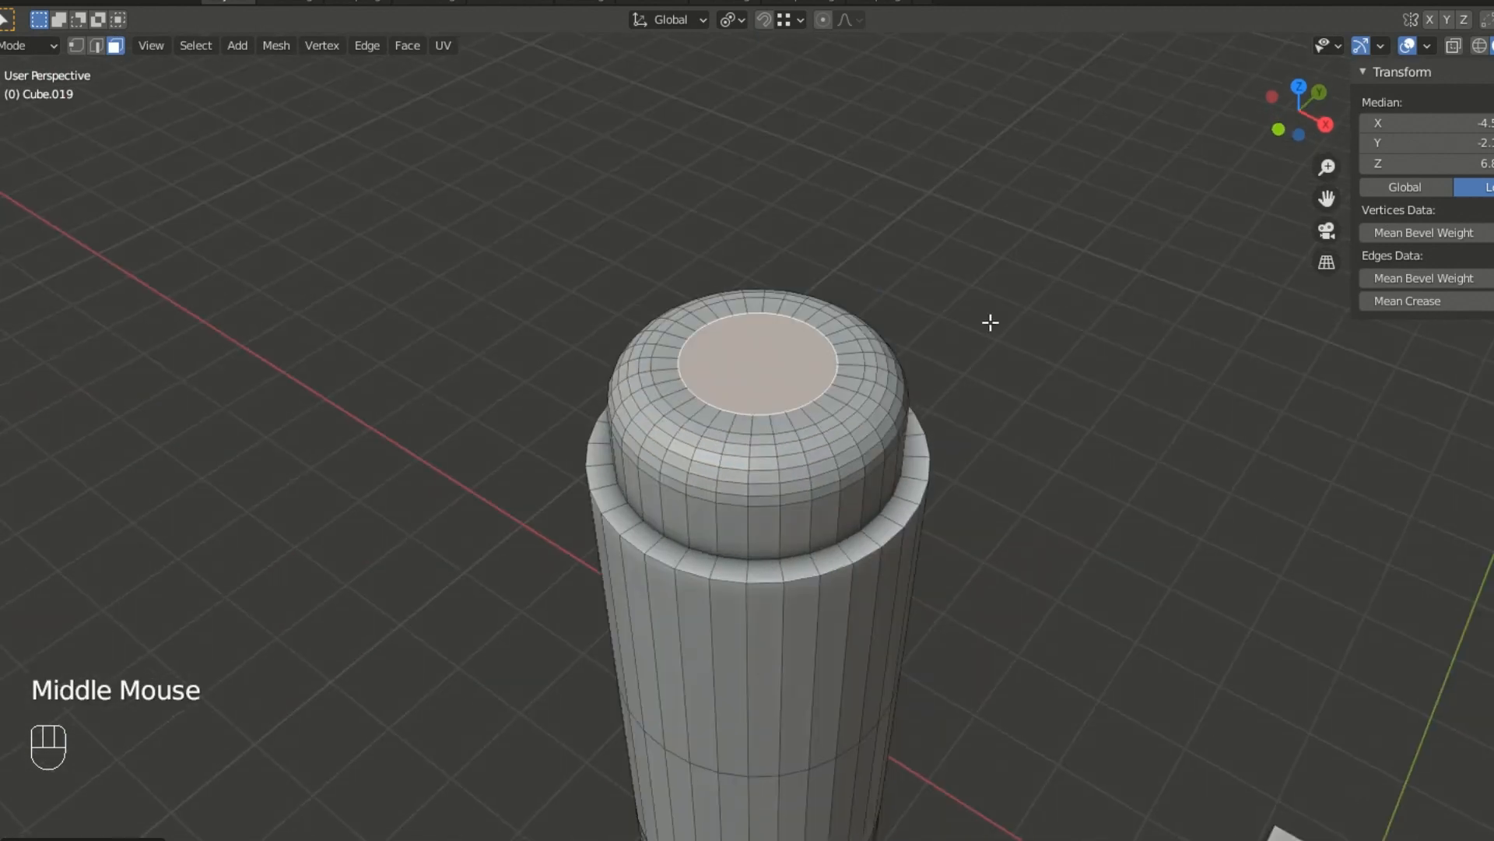
pyautogui.press('e')
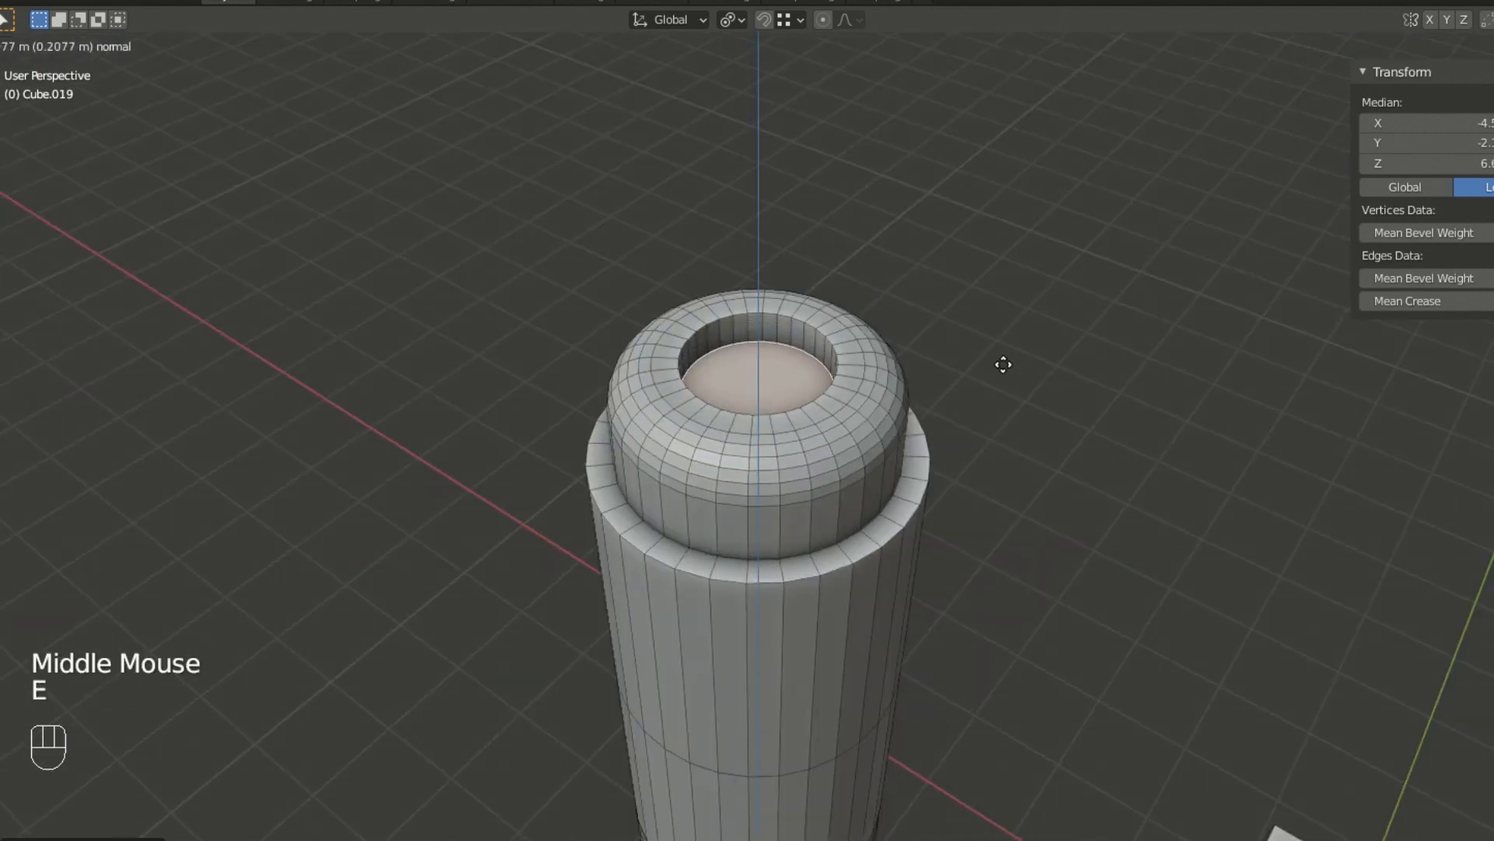
pyautogui.click(997, 382)
# - Bevel the border of the recess floor into a rounded multi-segment transition to the recess wall
pyautogui.moveTo(984, 390); pyautogui.dragTo(980, 428, button='middle')
pyautogui.scroll(1, 978, 428)
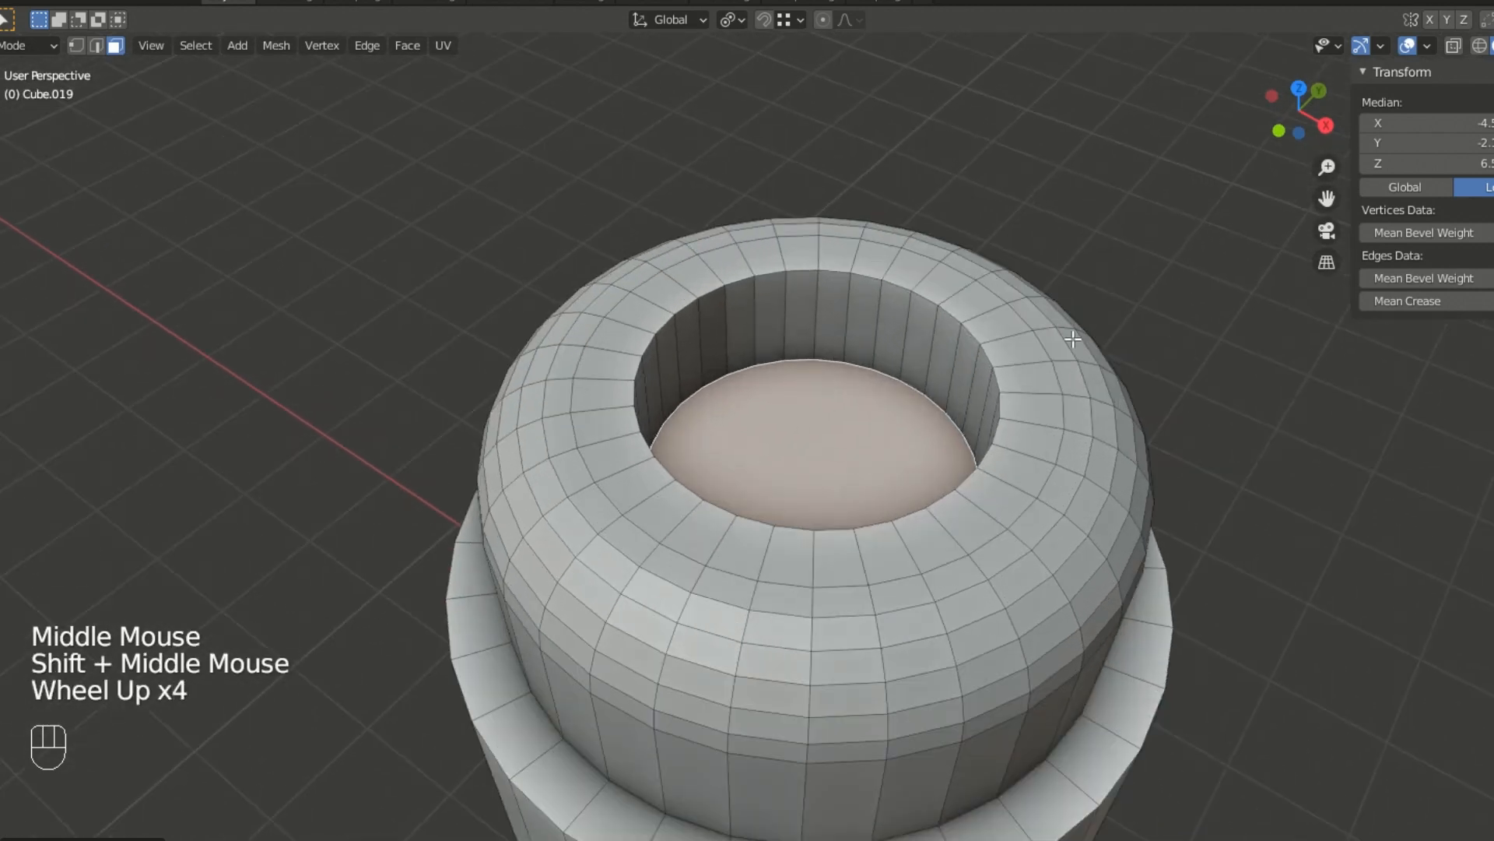
pyautogui.hotkey('ctrl', 'b')
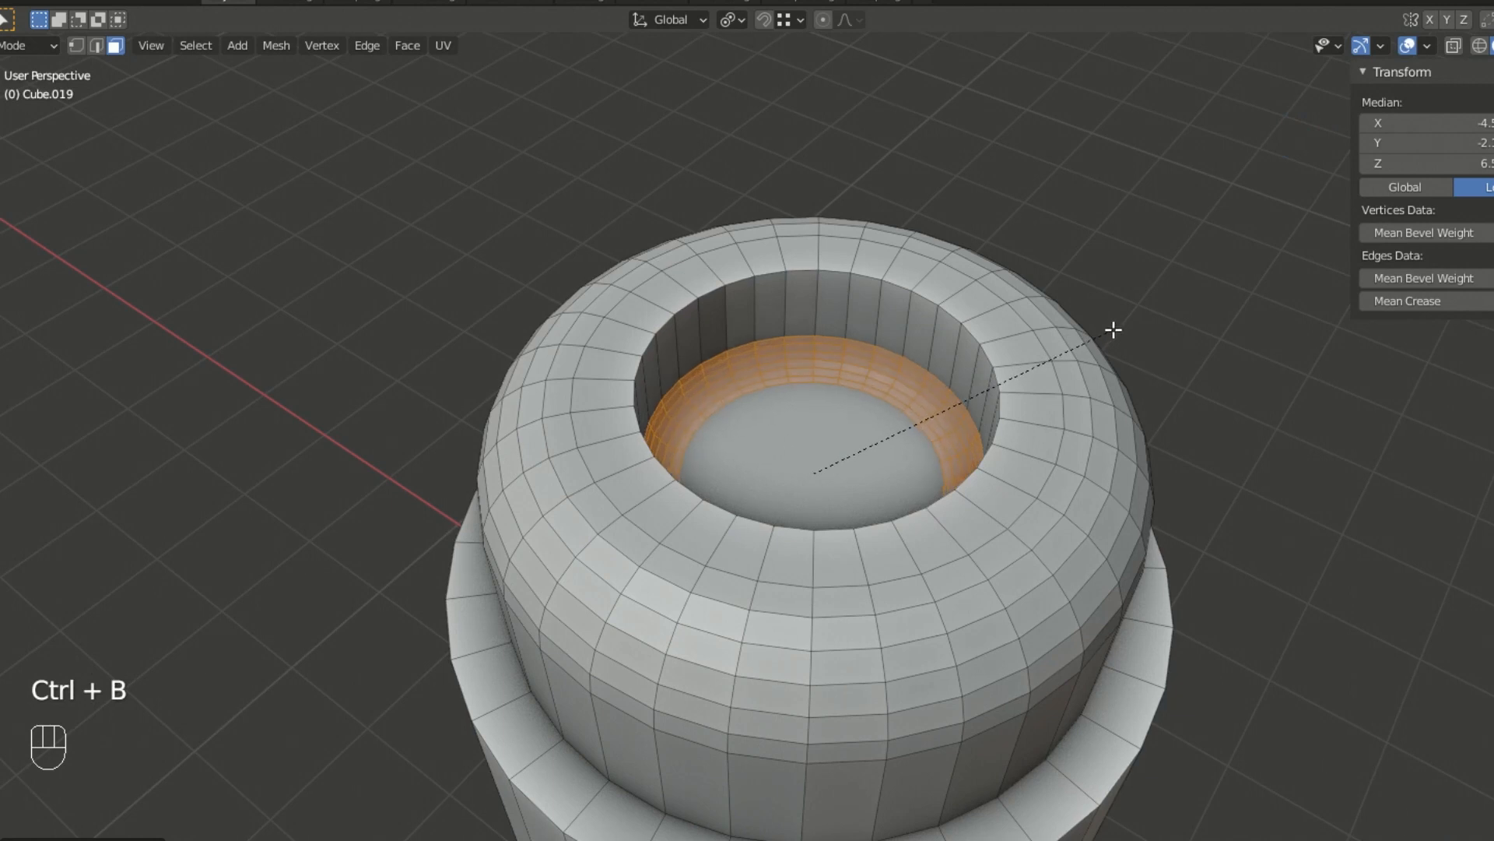
pyautogui.click(1113, 330)
# - Select the flat floor of the recess, inset it, and extrude it downward into a second, narrower hole
pyautogui.click(819, 434)
pyautogui.moveTo(819, 434); pyautogui.dragTo(878, 485, button='middle')
pyautogui.scroll(2, 878, 485)
pyautogui.press('i')
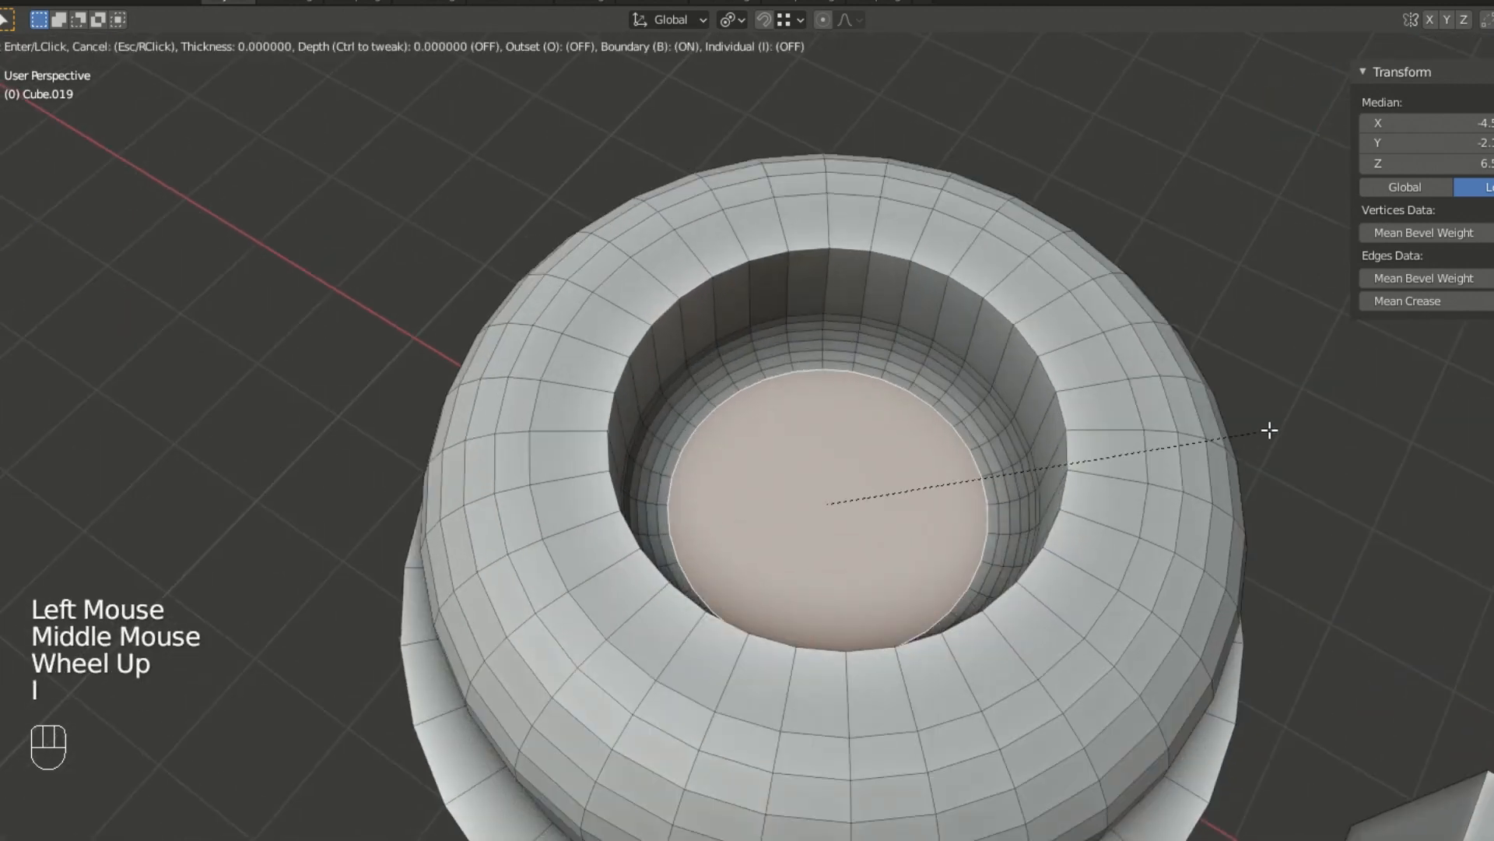
pyautogui.click(1236, 437)
pyautogui.press('e')
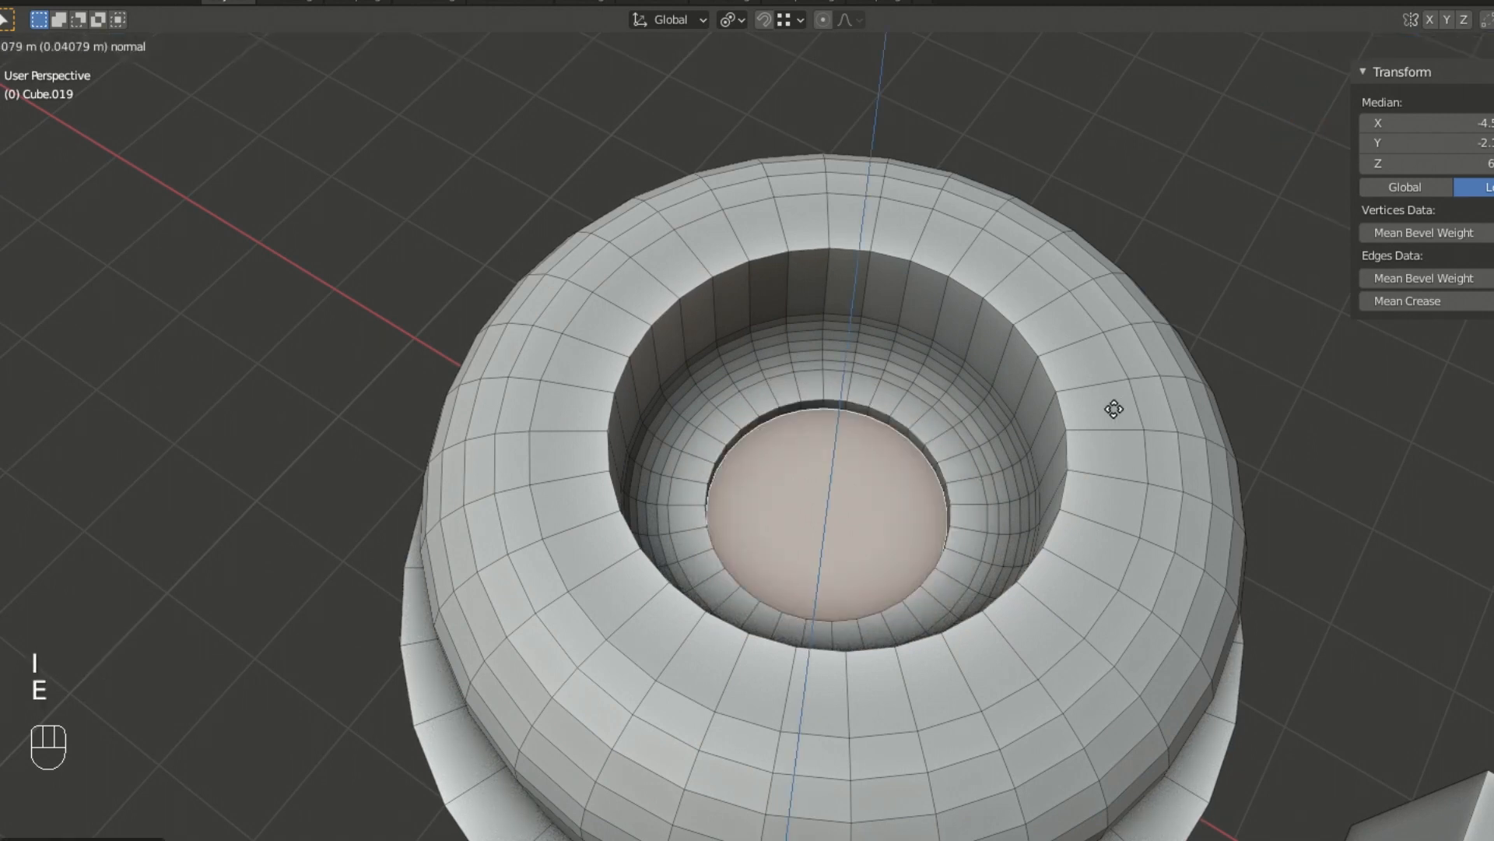
pyautogui.click(1108, 462)
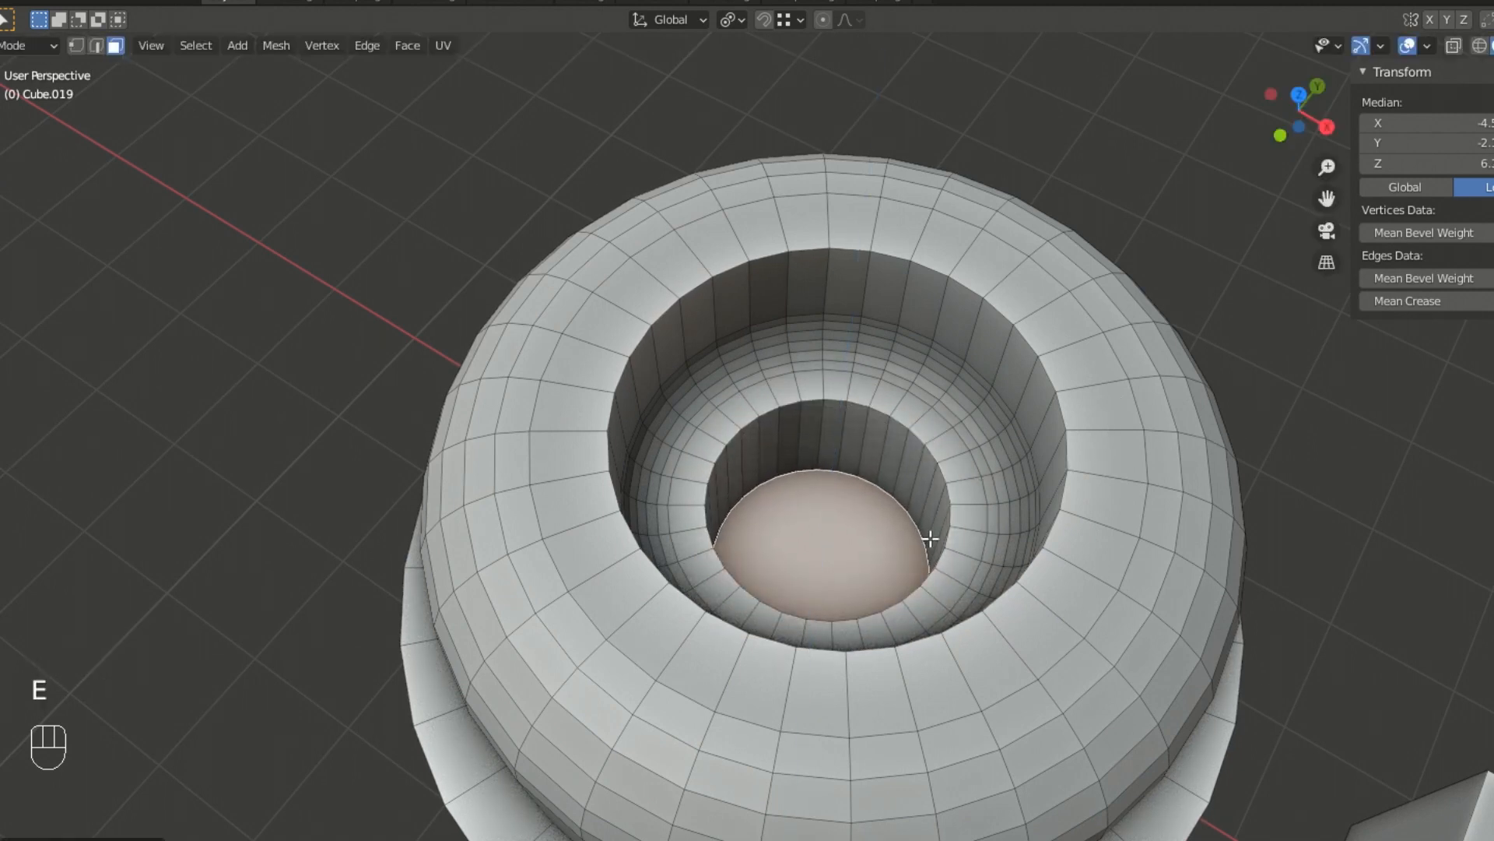
# - Inset the floor of the narrower hole and extrude it upward into a pin rising above the column's rounded tier
pyautogui.press('i')
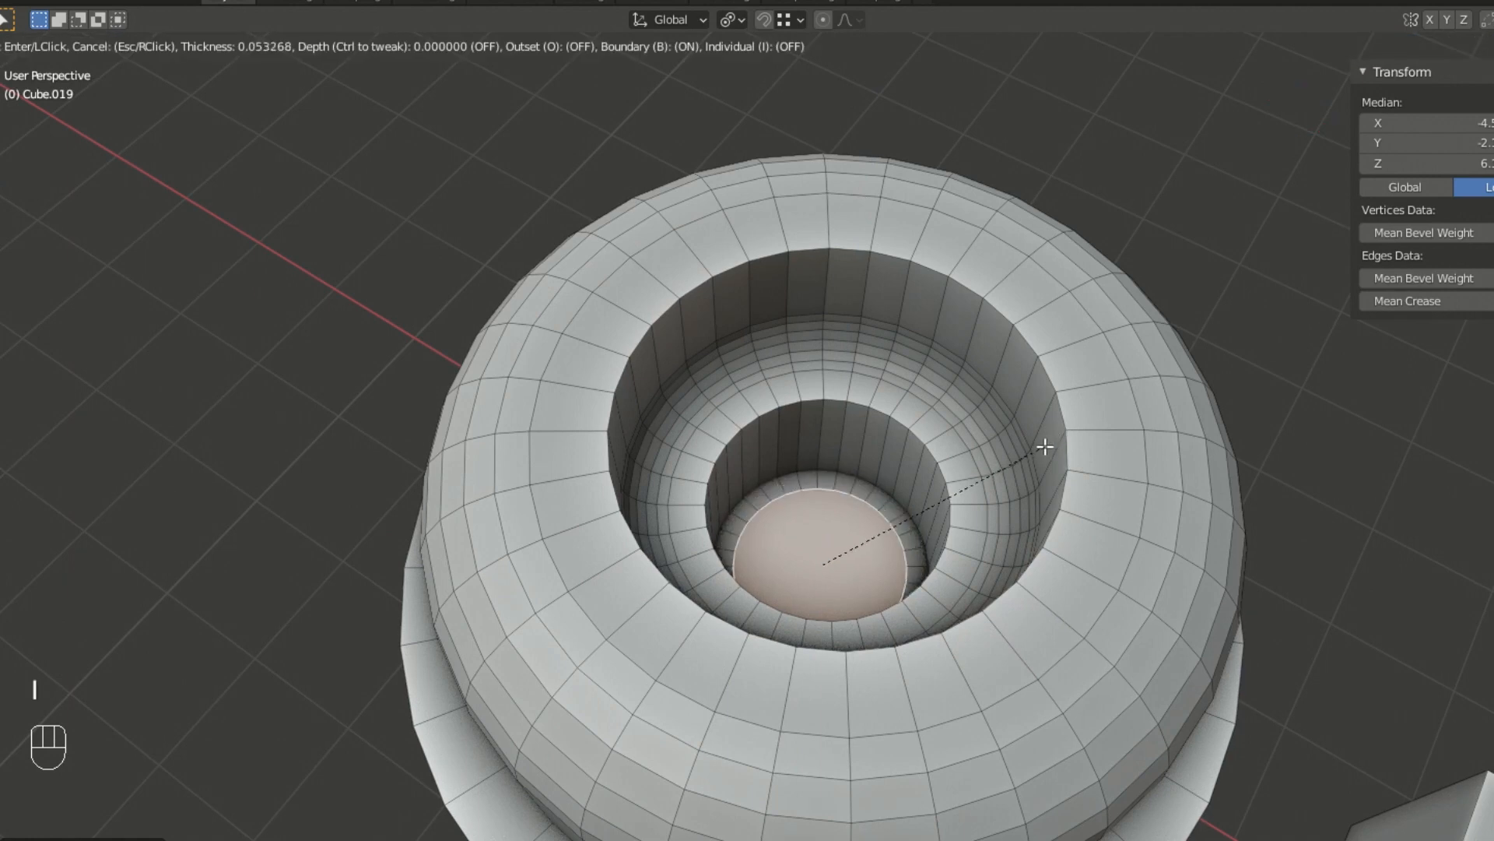
pyautogui.click(1040, 447)
pyautogui.scroll(-2, 1025, 519)
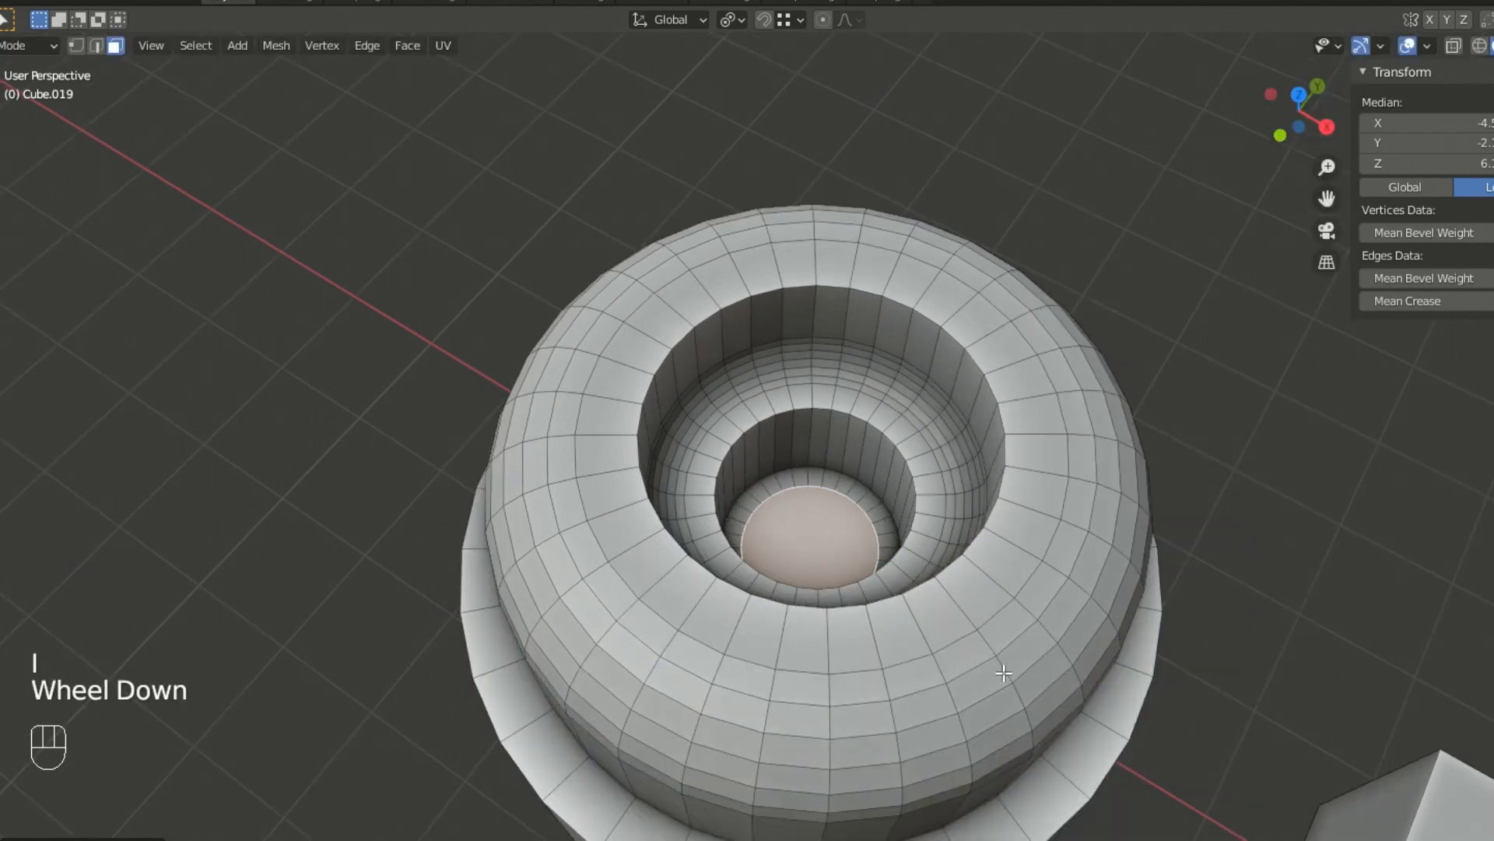
pyautogui.press('e')
pyautogui.click(1020, 436)
pyautogui.scroll(-2, 1028, 554)
pyautogui.moveTo(1027, 554); pyautogui.dragTo(924, 437, button='middle')
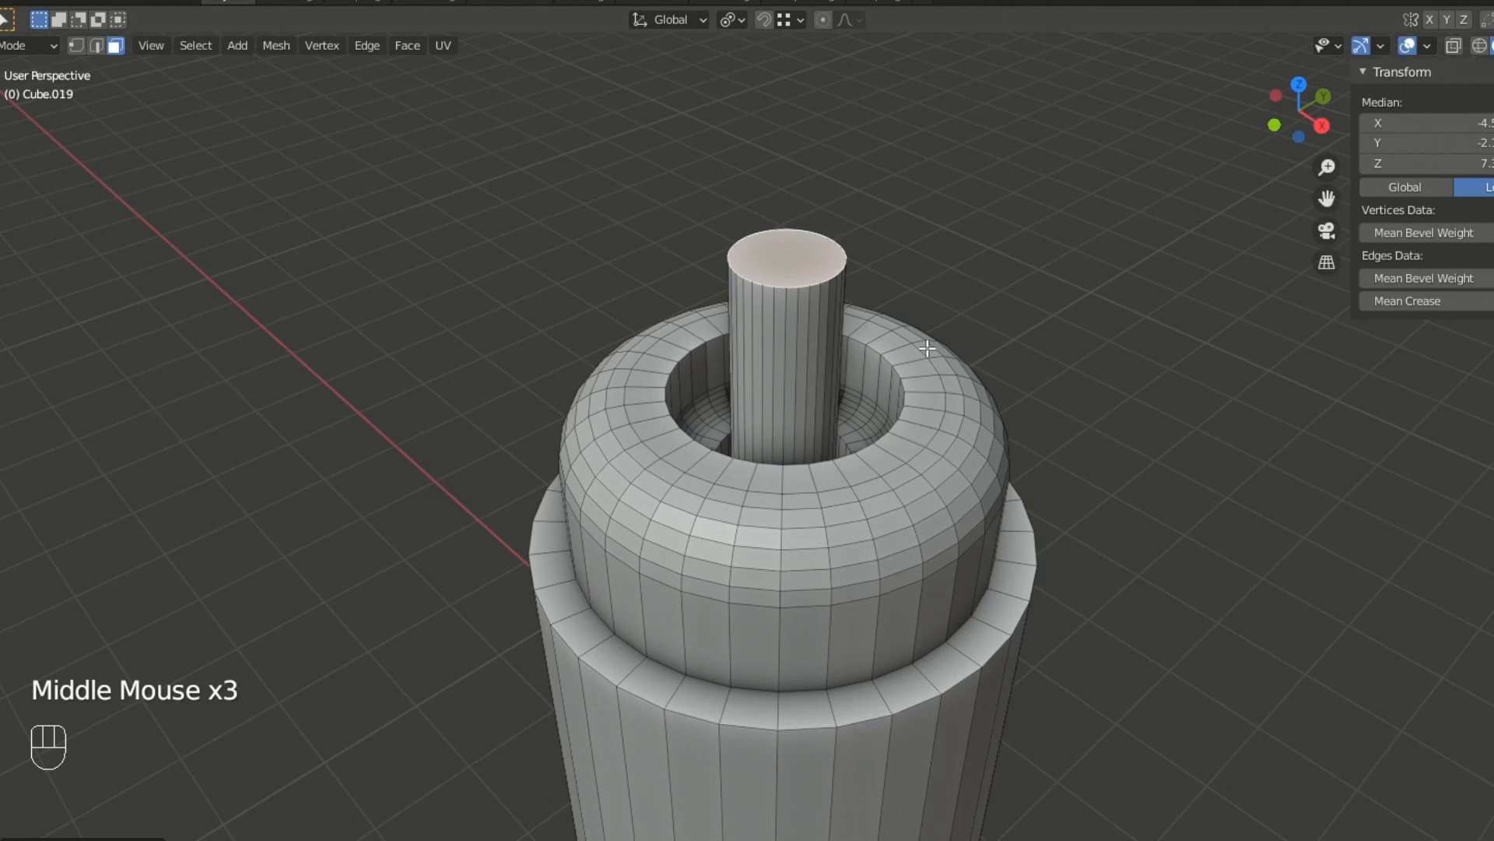
# - Inset the pin's round top face and extrude it downward to hollow out the pin's upper end
pyautogui.moveTo(850, 310); pyautogui.dragTo(874, 417, button='middle')
pyautogui.scroll(3, 861, 477)
pyautogui.moveTo(861, 477); pyautogui.dragTo(874, 471, button='middle')
pyautogui.scroll(1, 874, 470)
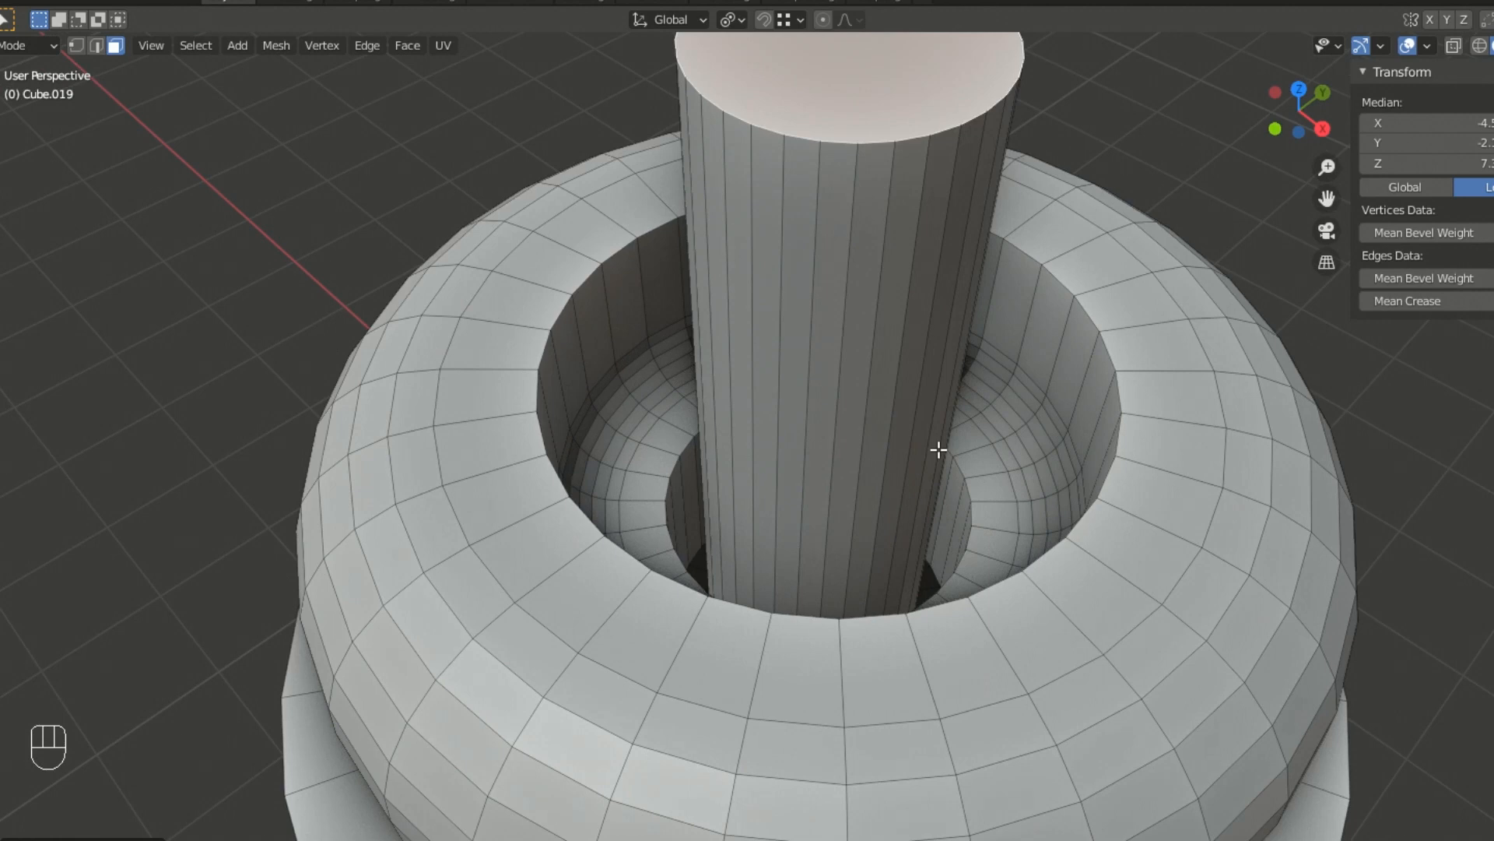
pyautogui.scroll(-2, 938, 449)
pyautogui.moveTo(884, 381); pyautogui.dragTo(919, 409, button='middle')
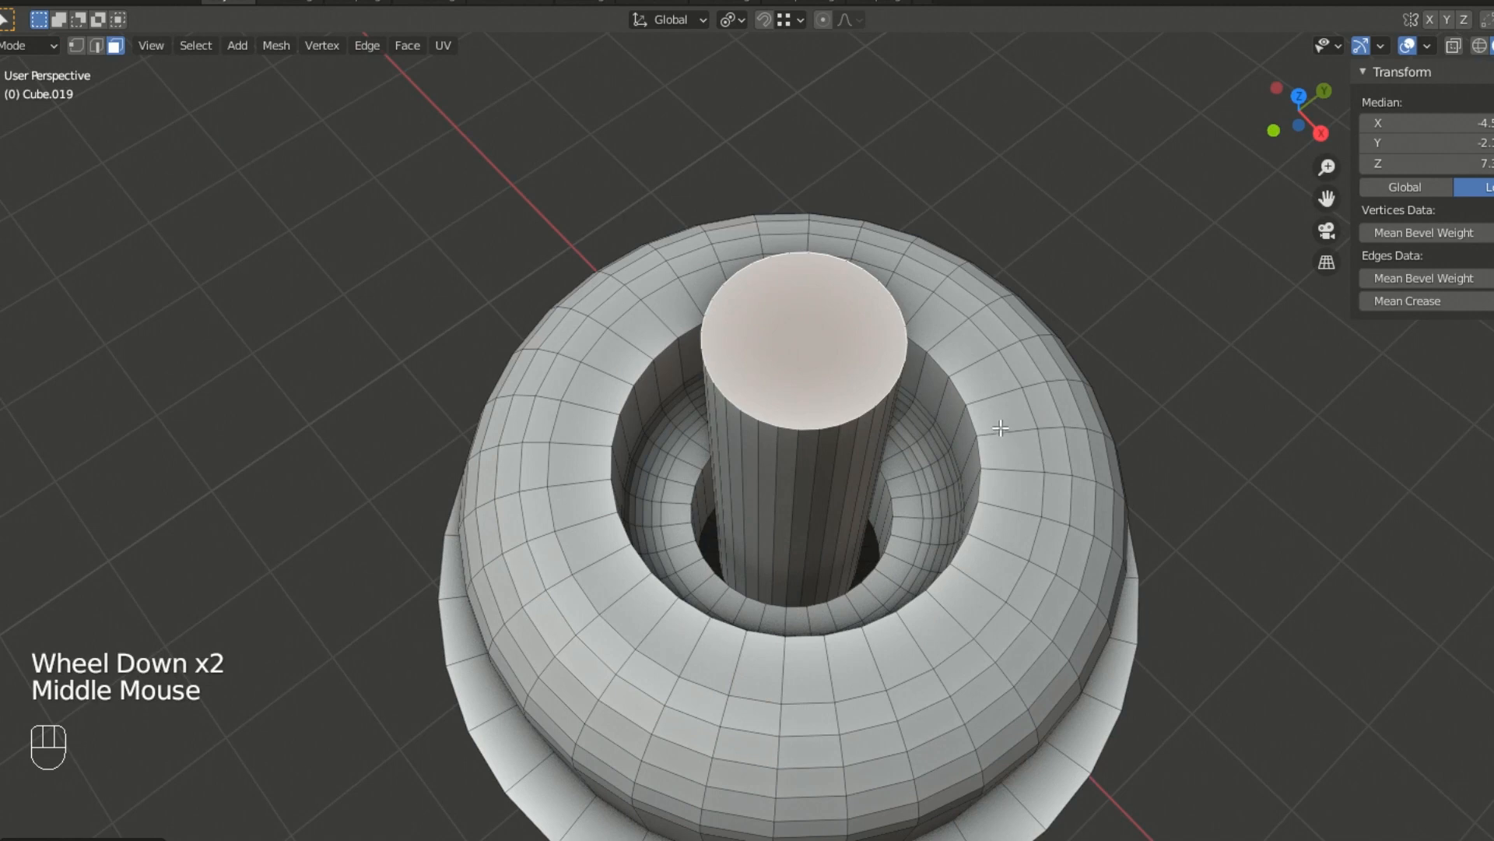
pyautogui.scroll(1, 1006, 418)
pyautogui.press('i')
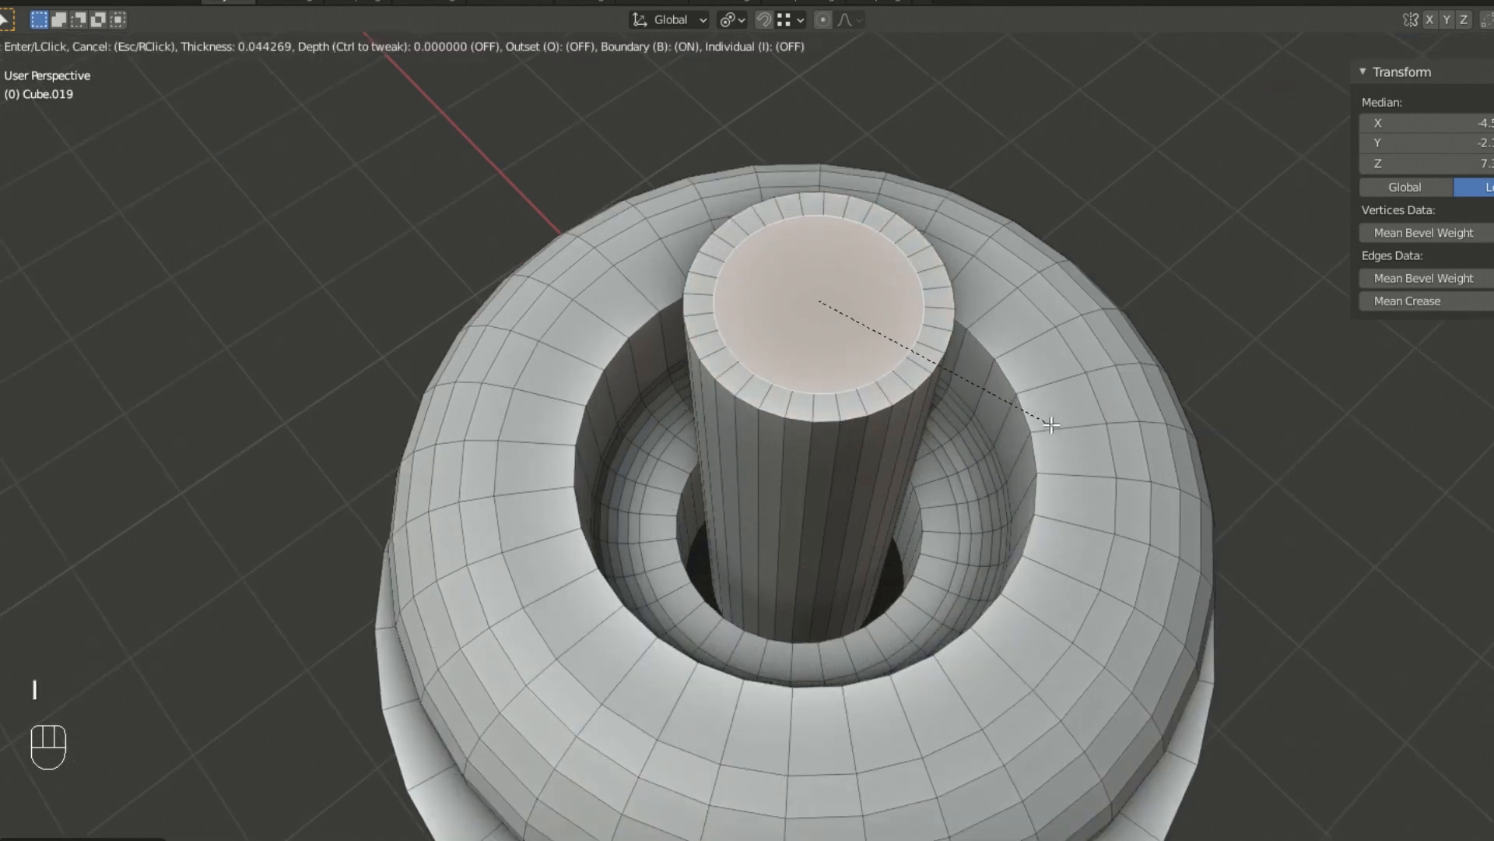
pyautogui.click(1050, 425)
pyautogui.moveTo(1001, 472); pyautogui.dragTo(1011, 399, button='middle')
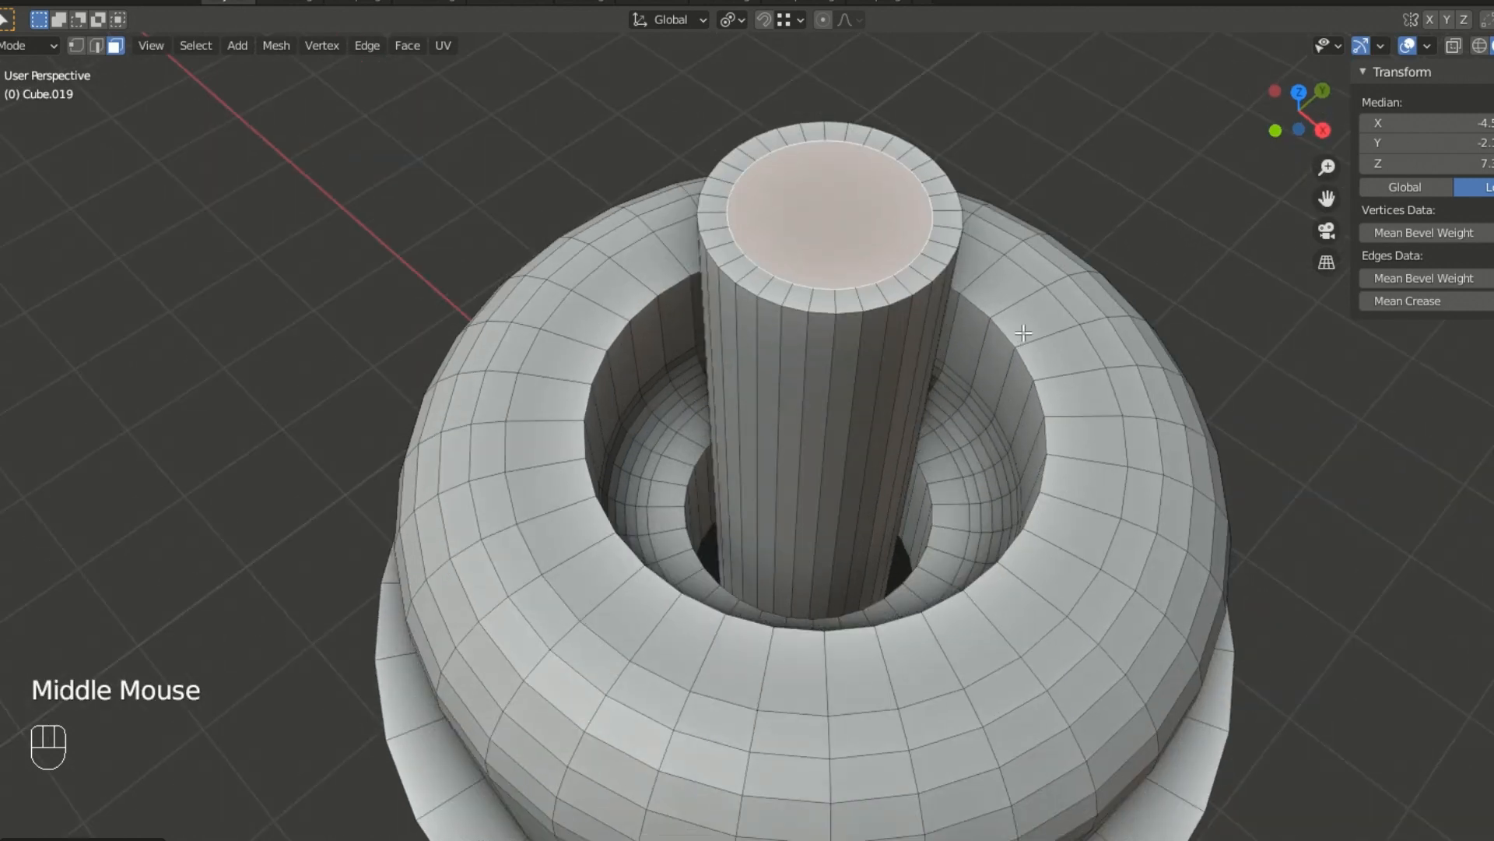
pyautogui.press('e')
pyautogui.click(1020, 369)
# - Inset the floor of the hollow pin and extrude it upward into a thinner rod above the pin's rim
pyautogui.press('i')
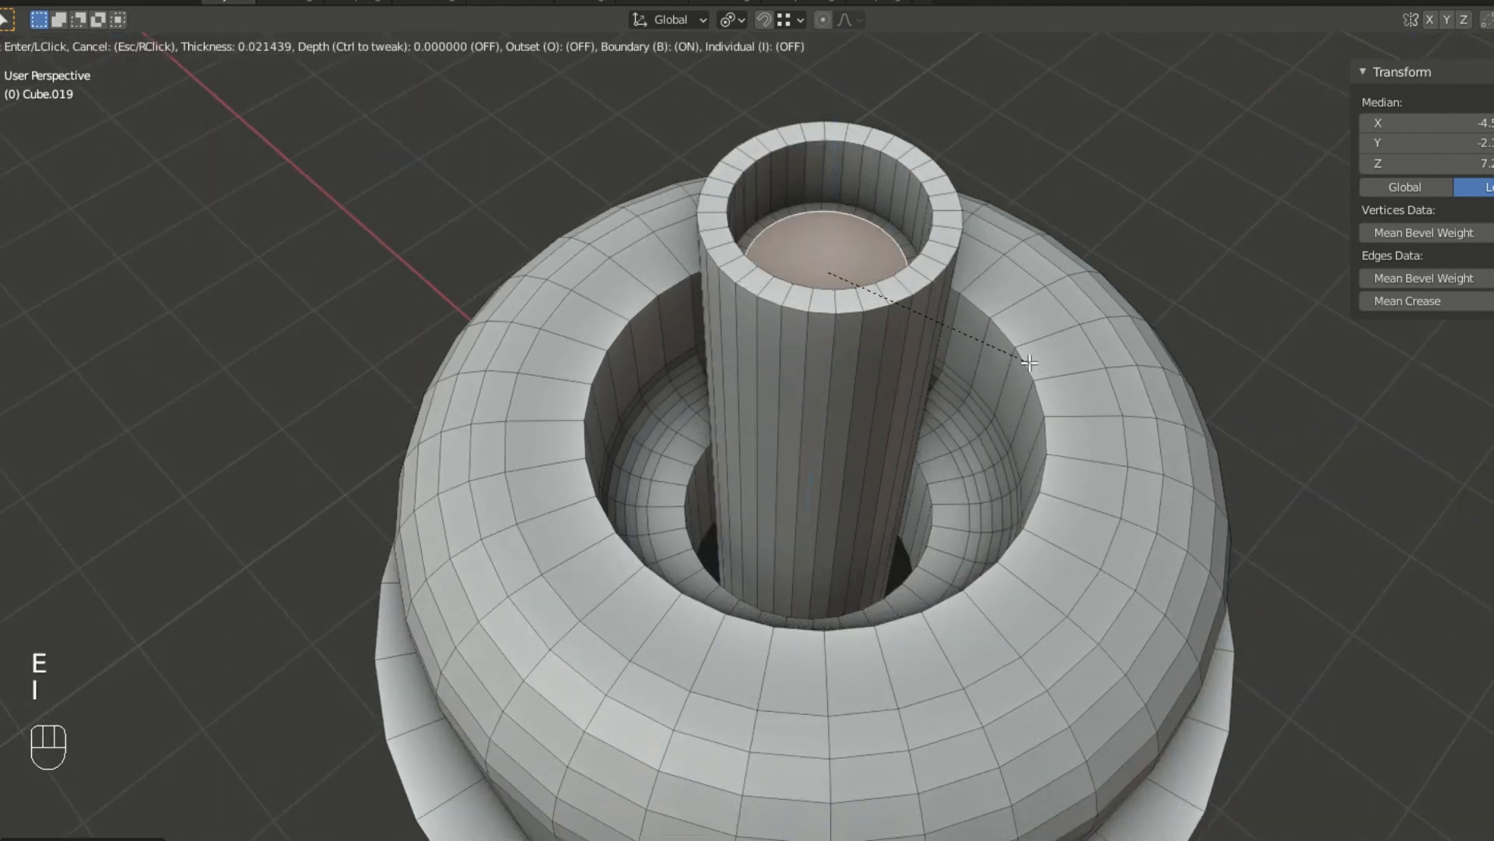
pyautogui.click(1035, 319)
pyautogui.press('e')
pyautogui.click(1039, 230)
pyautogui.scroll(-2, 1008, 358)
pyautogui.moveTo(988, 366); pyautogui.dragTo(922, 456, button='middle')
pyautogui.scroll(2, 938, 461)
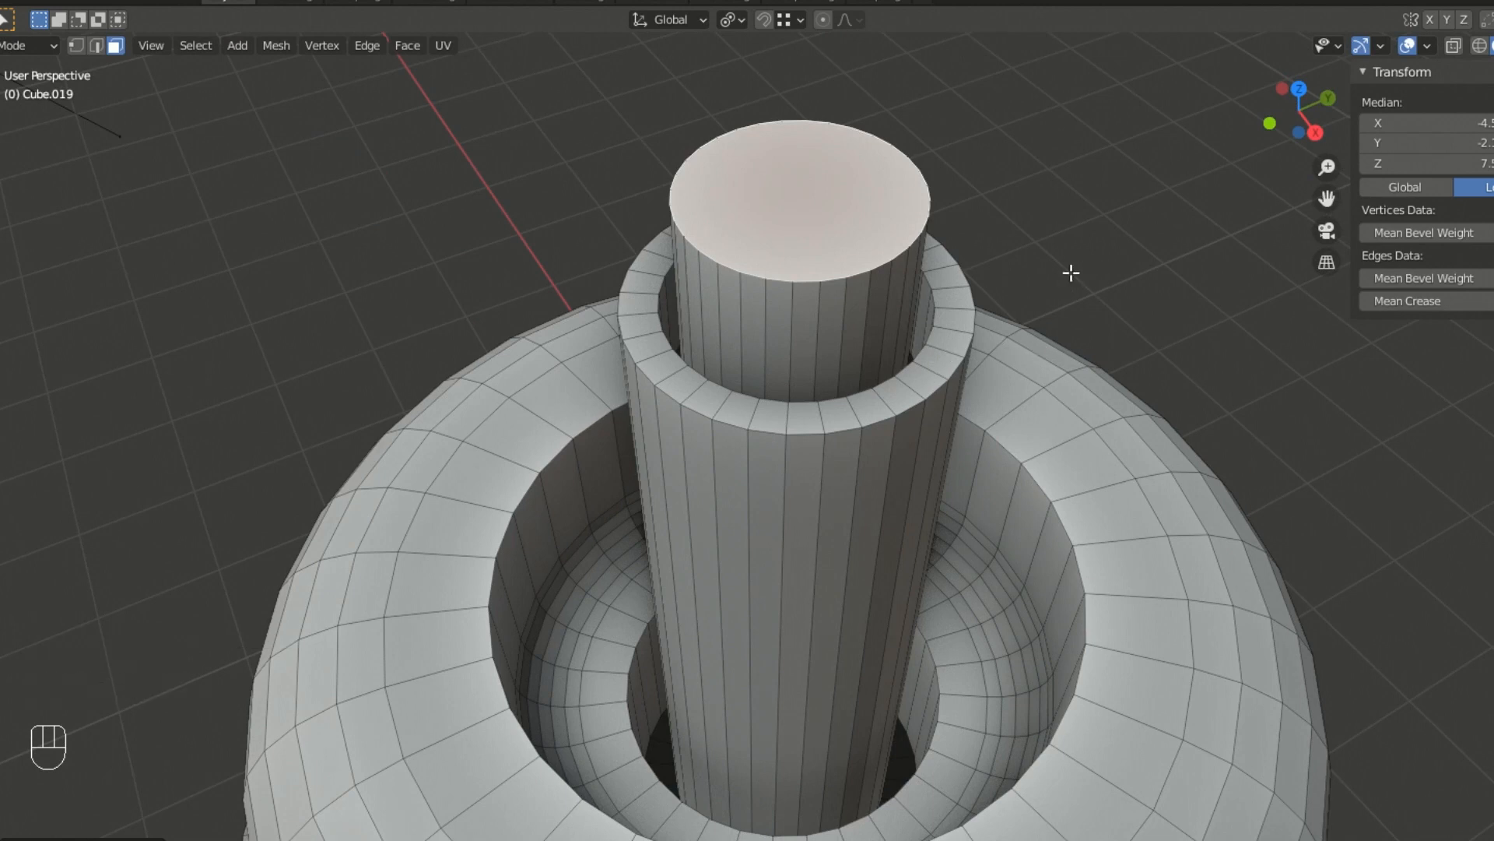
# - Select the edge loop around the pin's outer rim and bevel it into a single-segment chamfer
pyautogui.press('2')
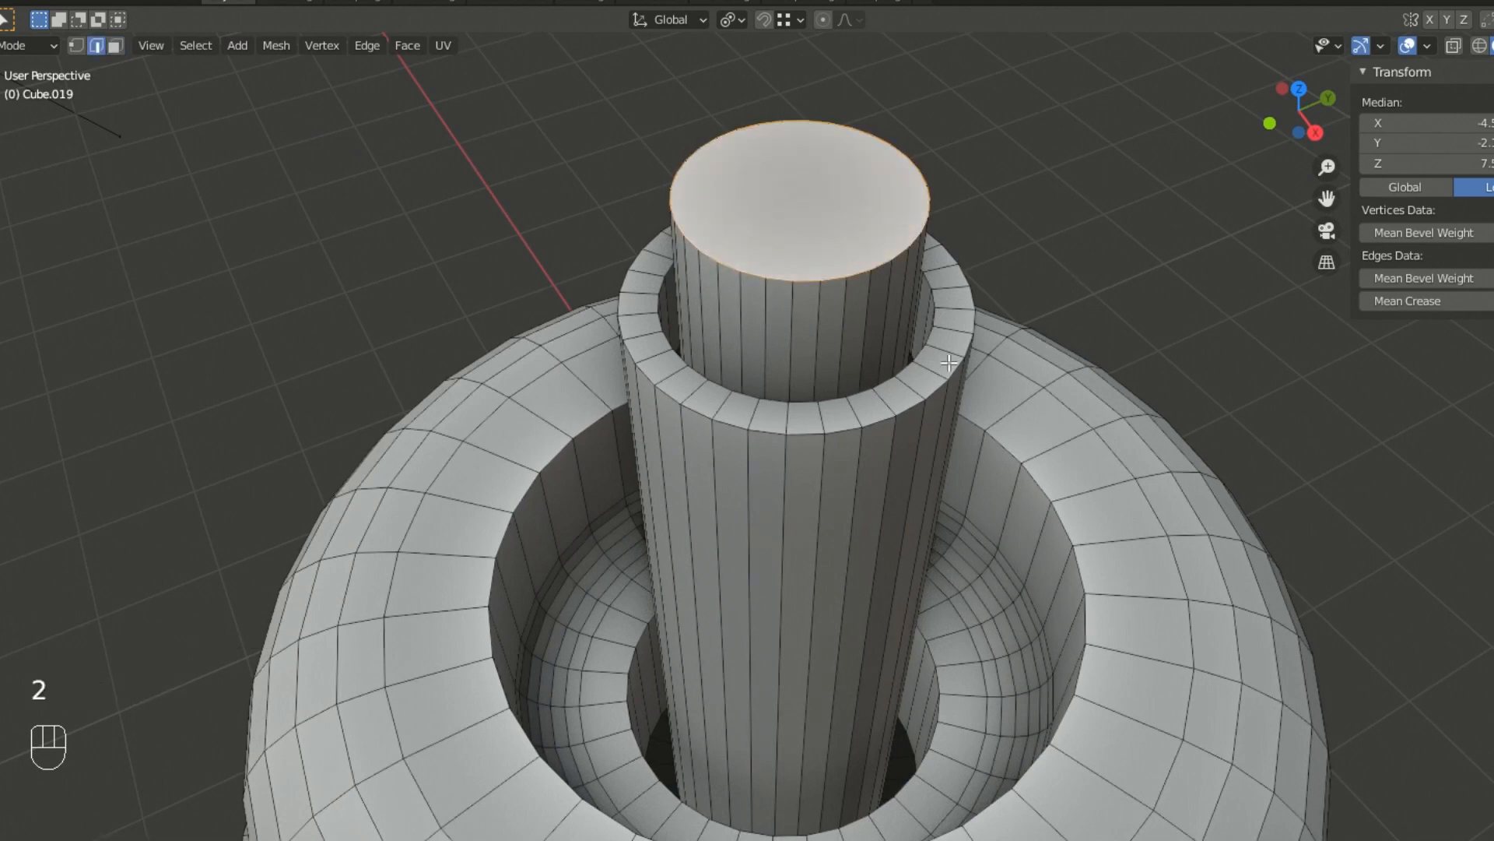
pyautogui.doubleClick(879, 423)
pyautogui.hotkey('ctrl', 'b')
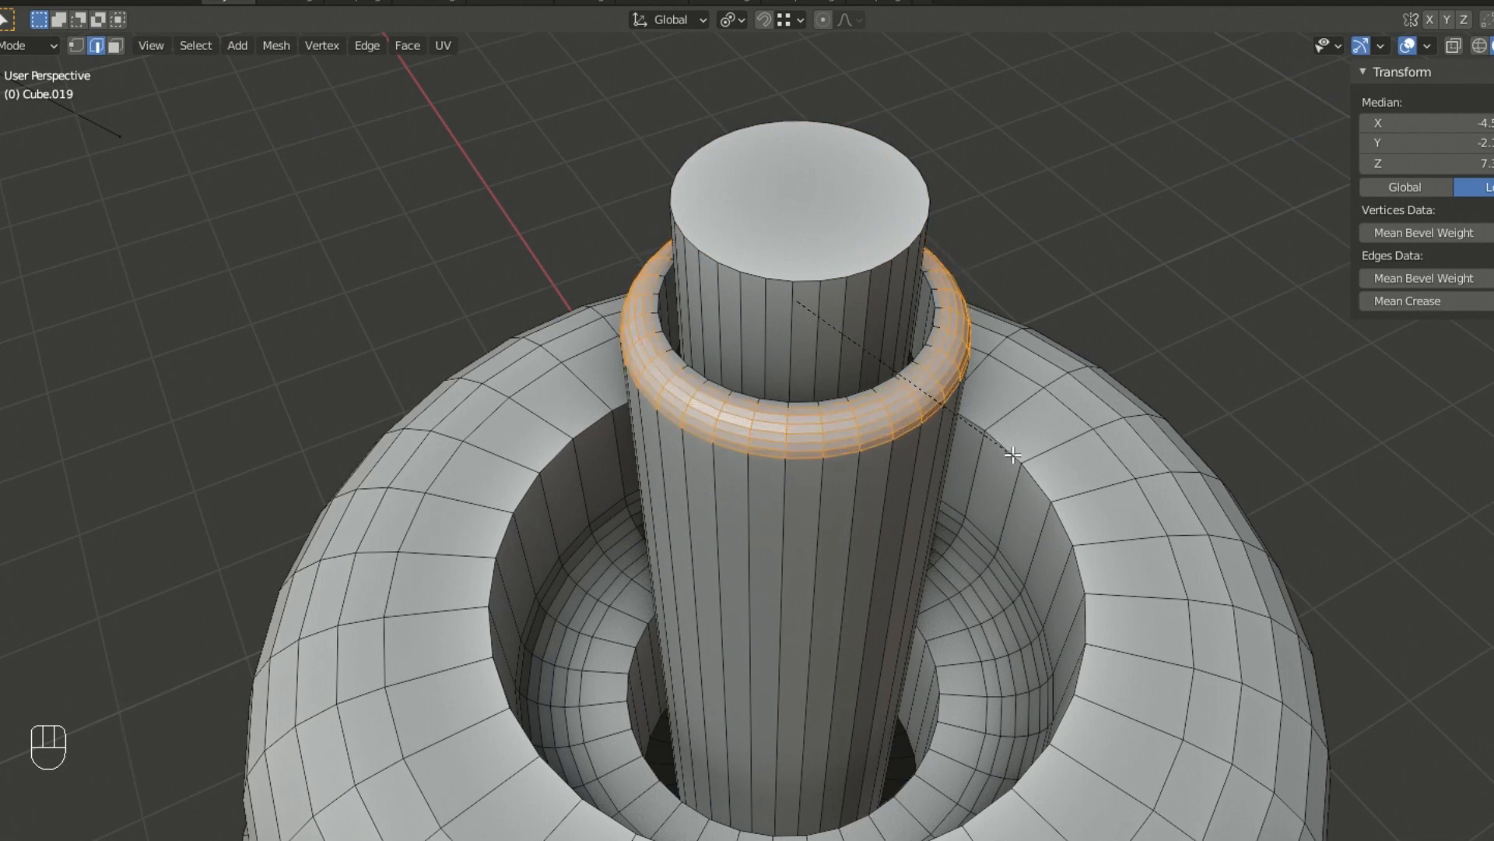
pyautogui.scroll(-5, 1013, 455)
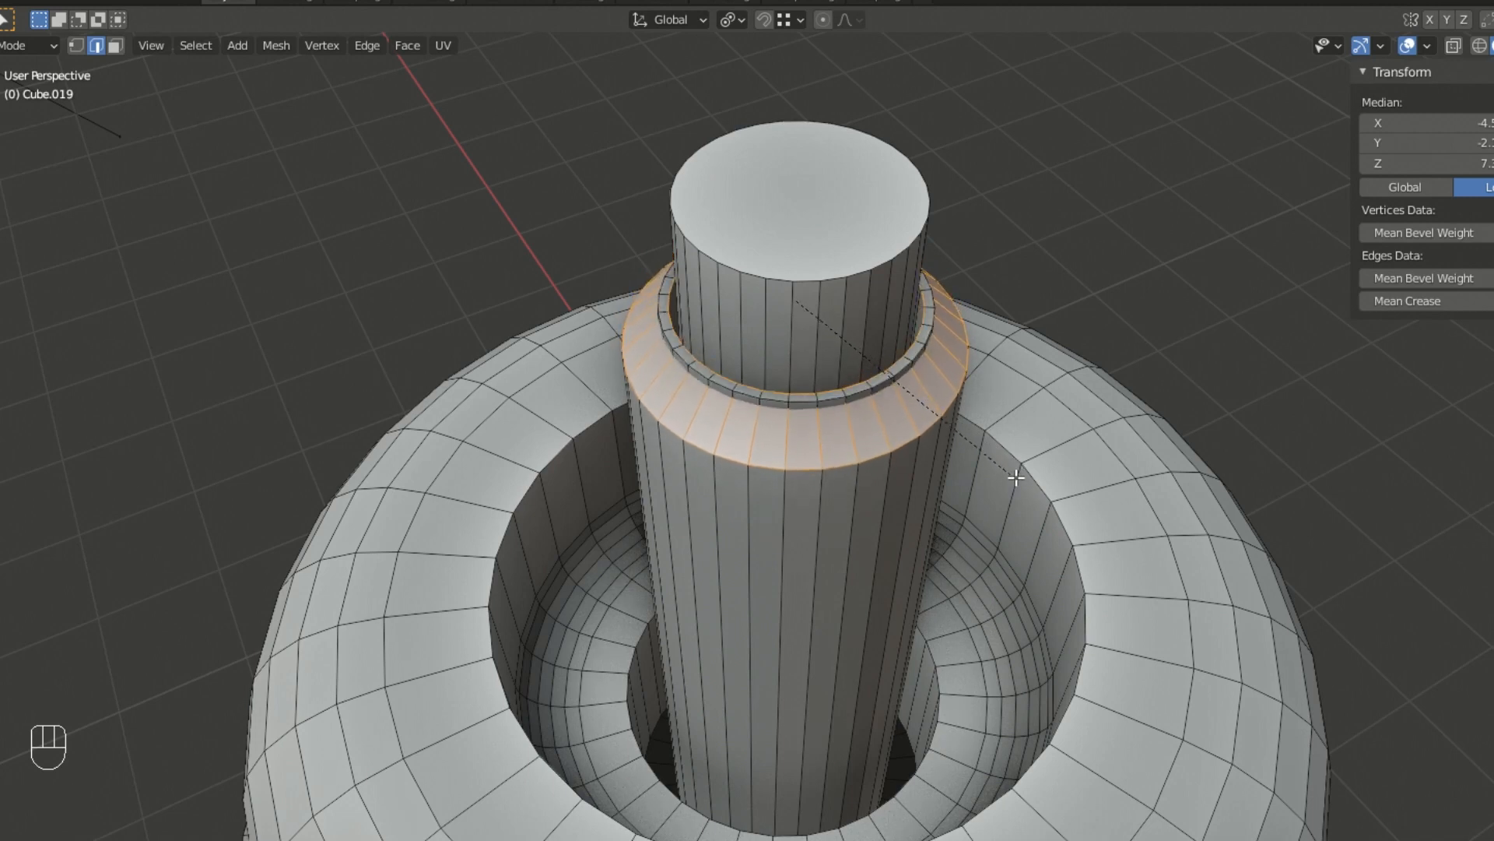
pyautogui.click(1010, 462)
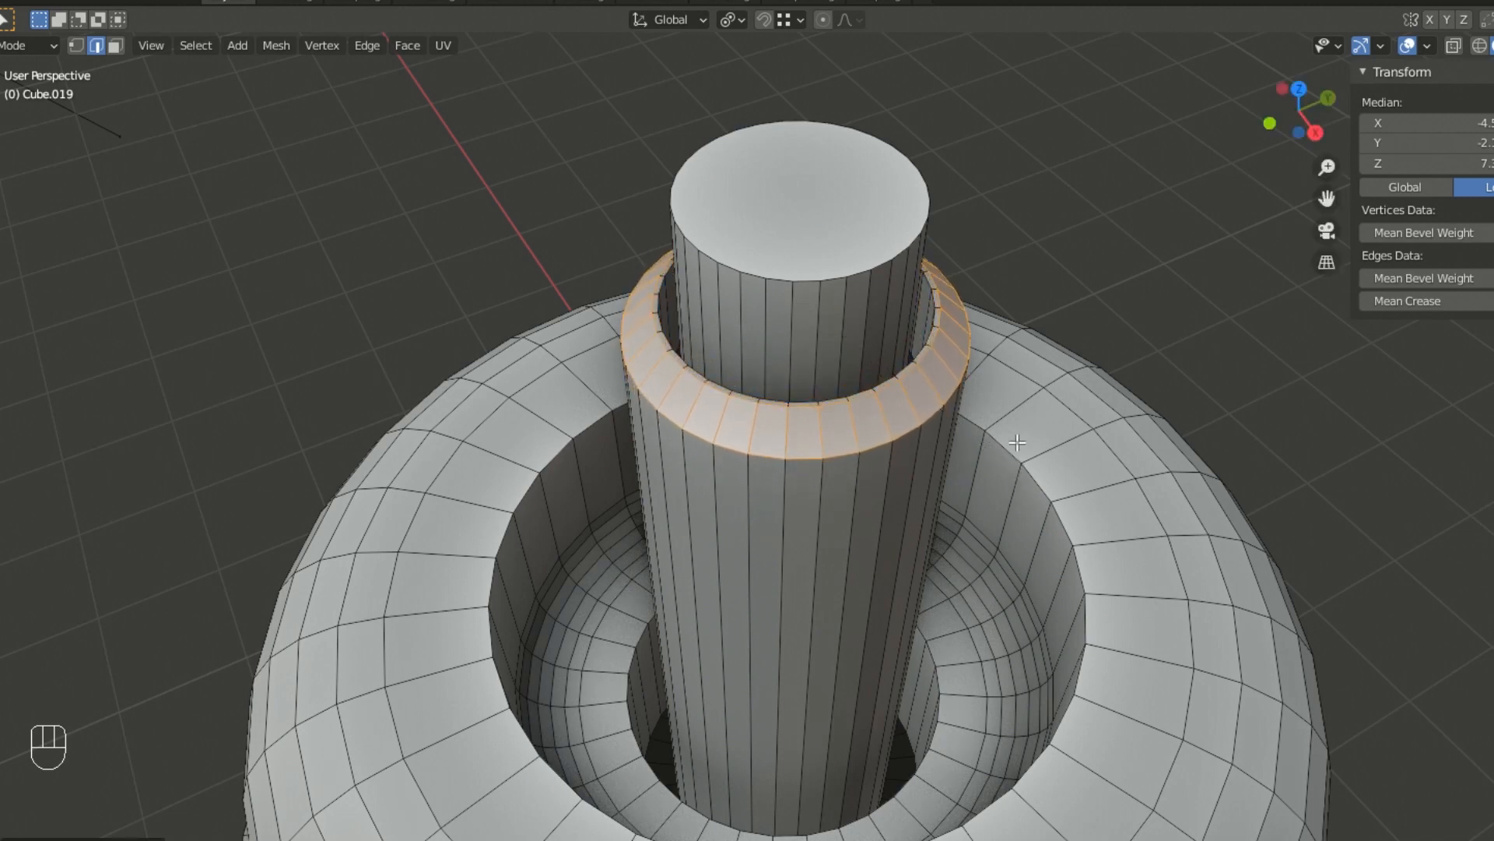
pyautogui.click(1058, 271)
# - Examine the column from its pin down to its base and the stepped bar beside it, with face selection enabled
pyautogui.moveTo(1035, 383); pyautogui.dragTo(1001, 394, button='middle')
pyautogui.moveTo(751, 351); pyautogui.dragTo(860, 350, button='middle')
pyautogui.scroll(-4, 930, 334)
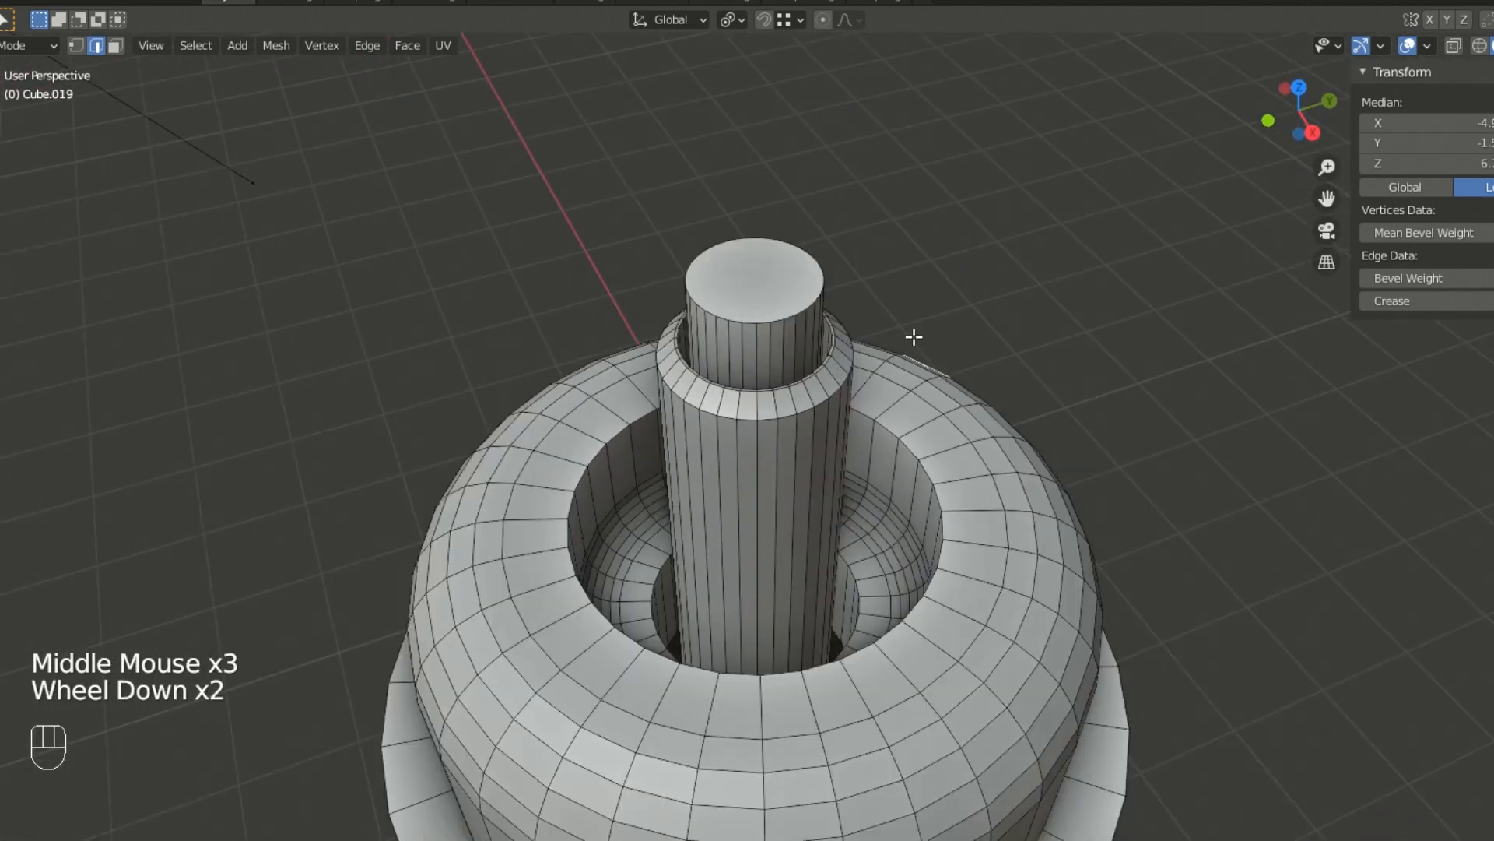
pyautogui.moveTo(950, 400)
pyautogui.mouseDown(button='middle')
pyautogui.moveTo(964, 336)
pyautogui.moveTo(952, 394)
pyautogui.mouseUp(button='middle')
pyautogui.keyDown('shift'); pyautogui.moveTo(946, 493); pyautogui.dragTo(1118, 413, button='middle'); pyautogui.keyUp('shift')
pyautogui.press('3')
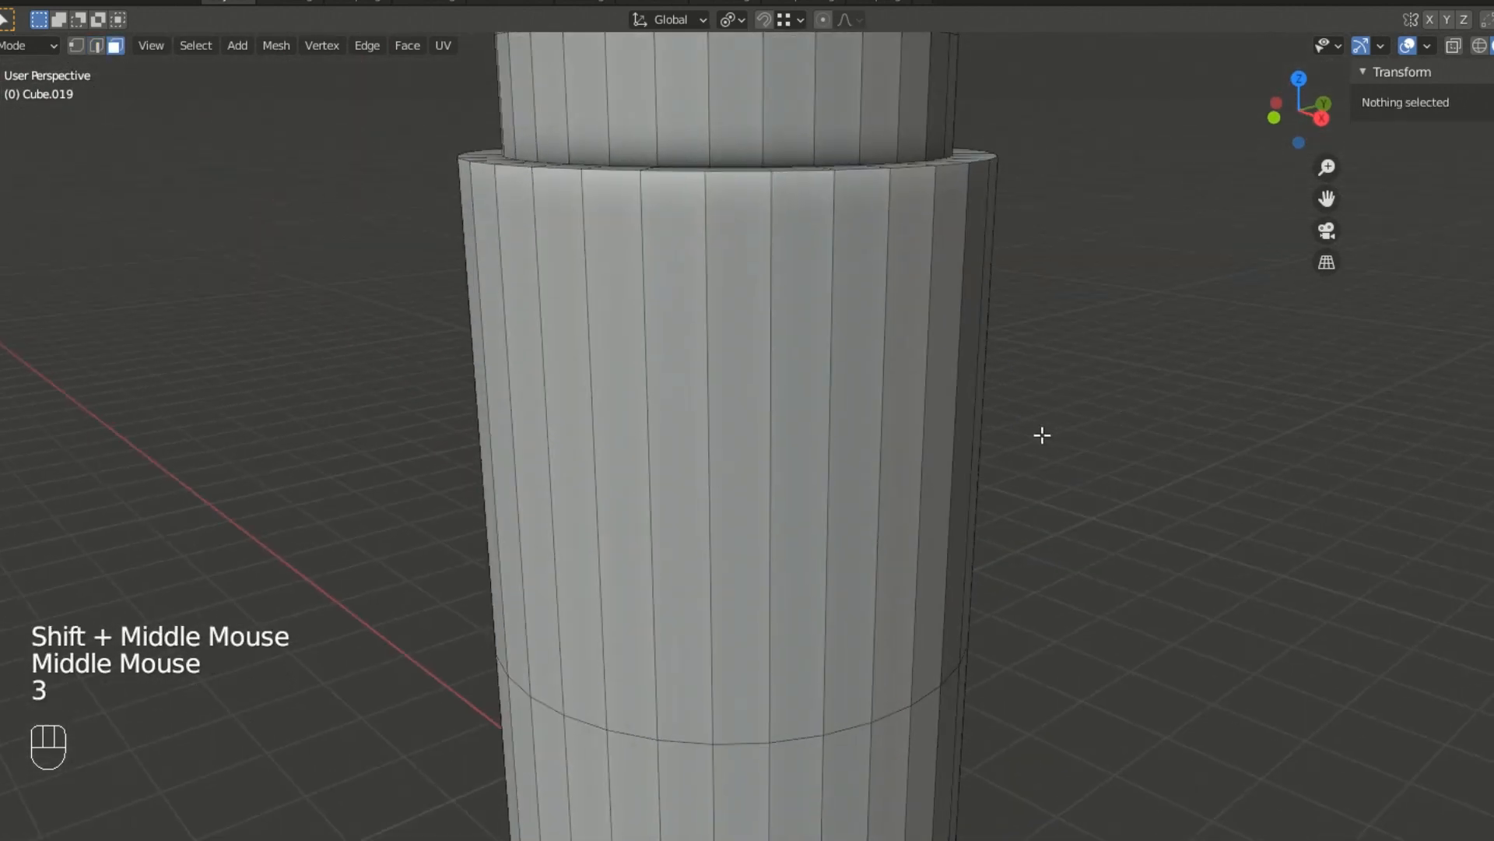
pyautogui.scroll(-3, 1066, 448)
pyautogui.moveTo(977, 494); pyautogui.dragTo(967, 510, button='middle')
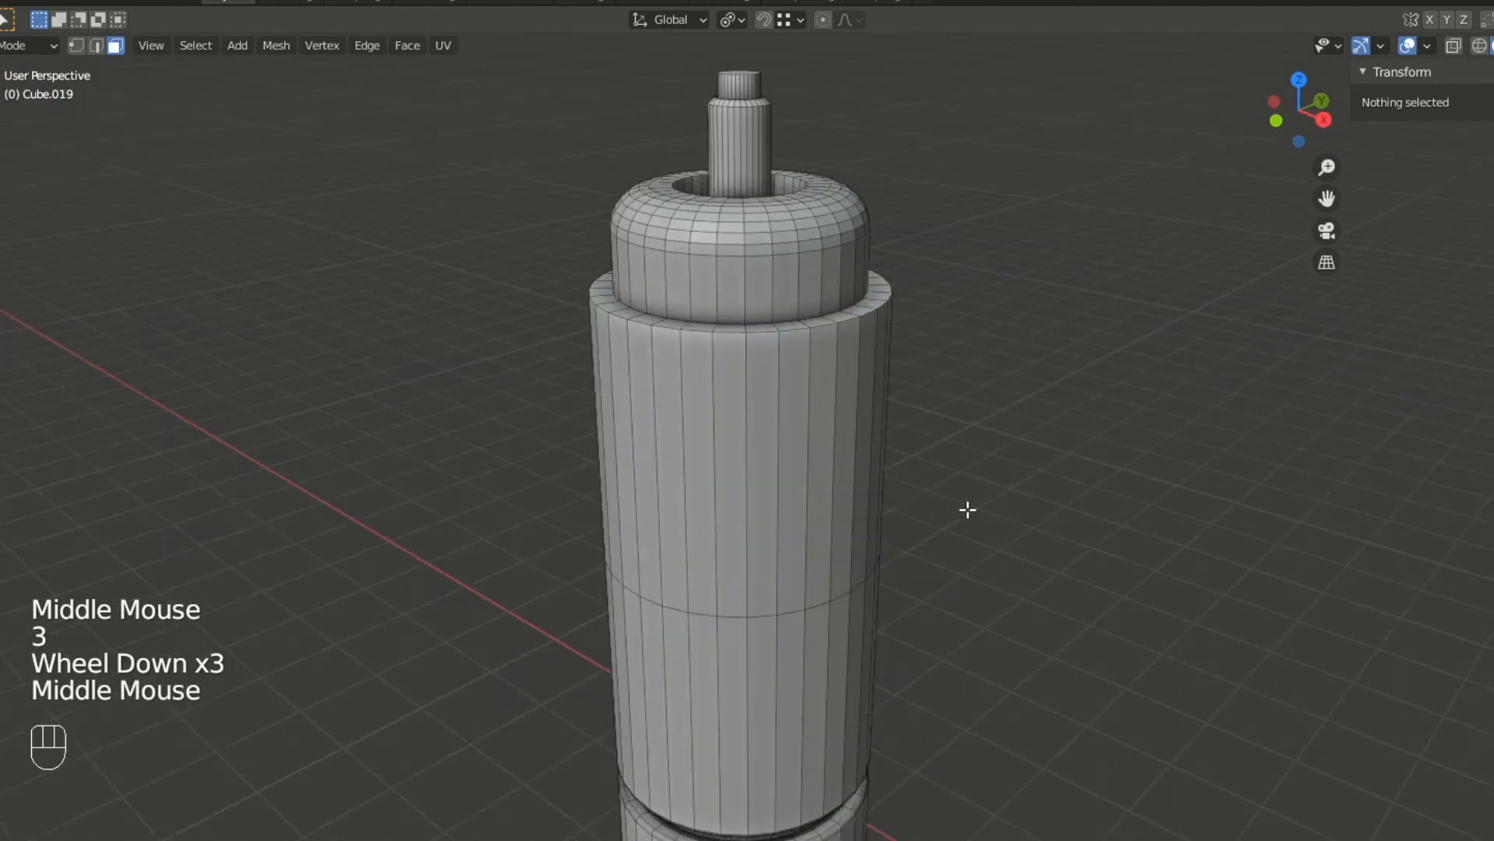
pyautogui.scroll(-2, 922, 558)
pyautogui.keyDown('shift'); pyautogui.moveTo(891, 611); pyautogui.dragTo(740, 213, button='middle'); pyautogui.keyUp('shift')
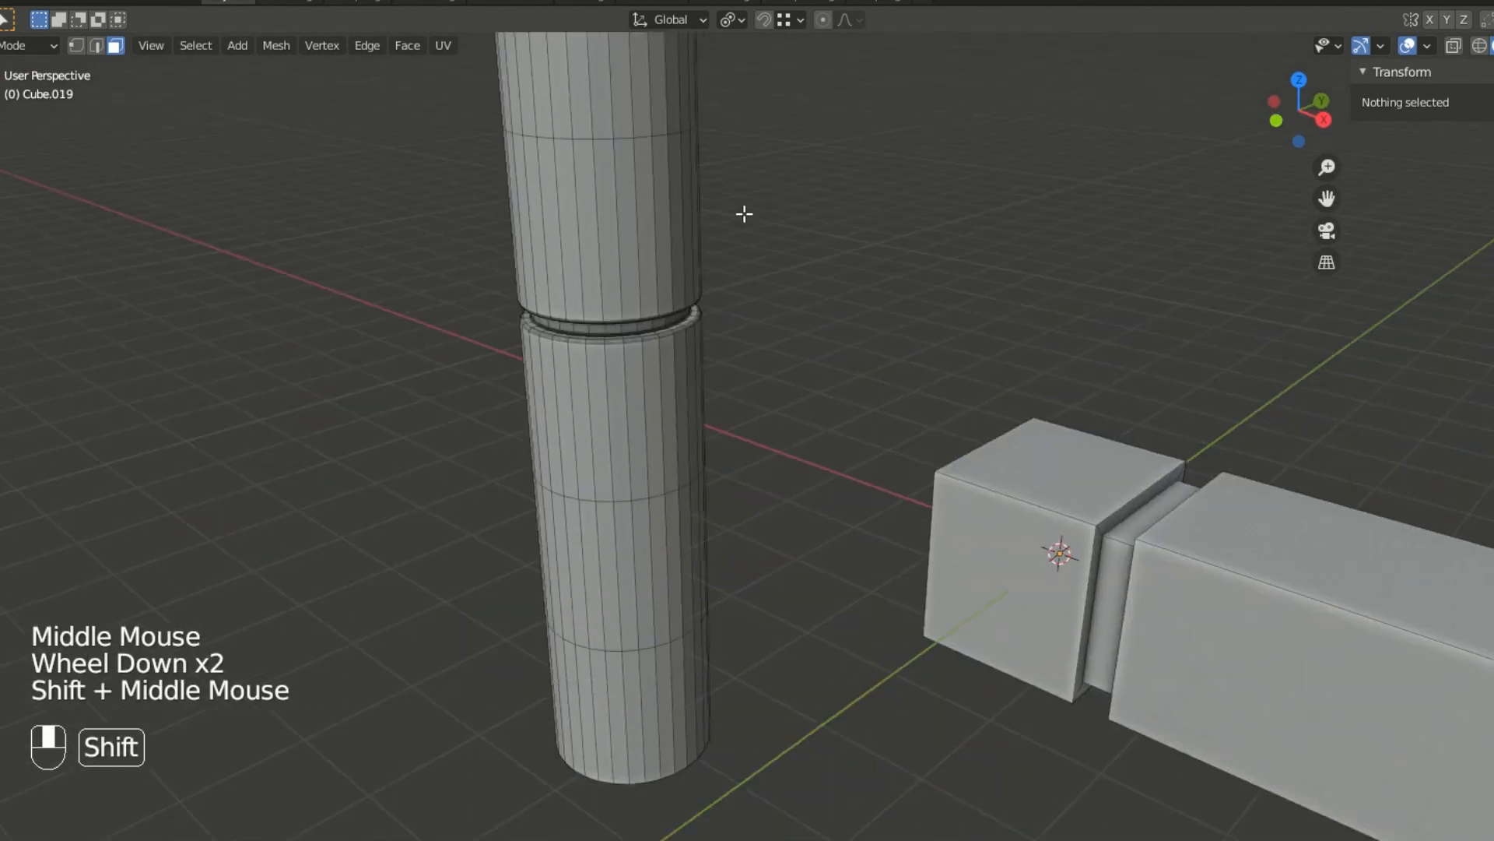
pyautogui.scroll(-3, 804, 339)
pyautogui.keyDown('shift'); pyautogui.moveTo(1007, 400); pyautogui.dragTo(677, 390, button='middle'); pyautogui.keyUp('shift')
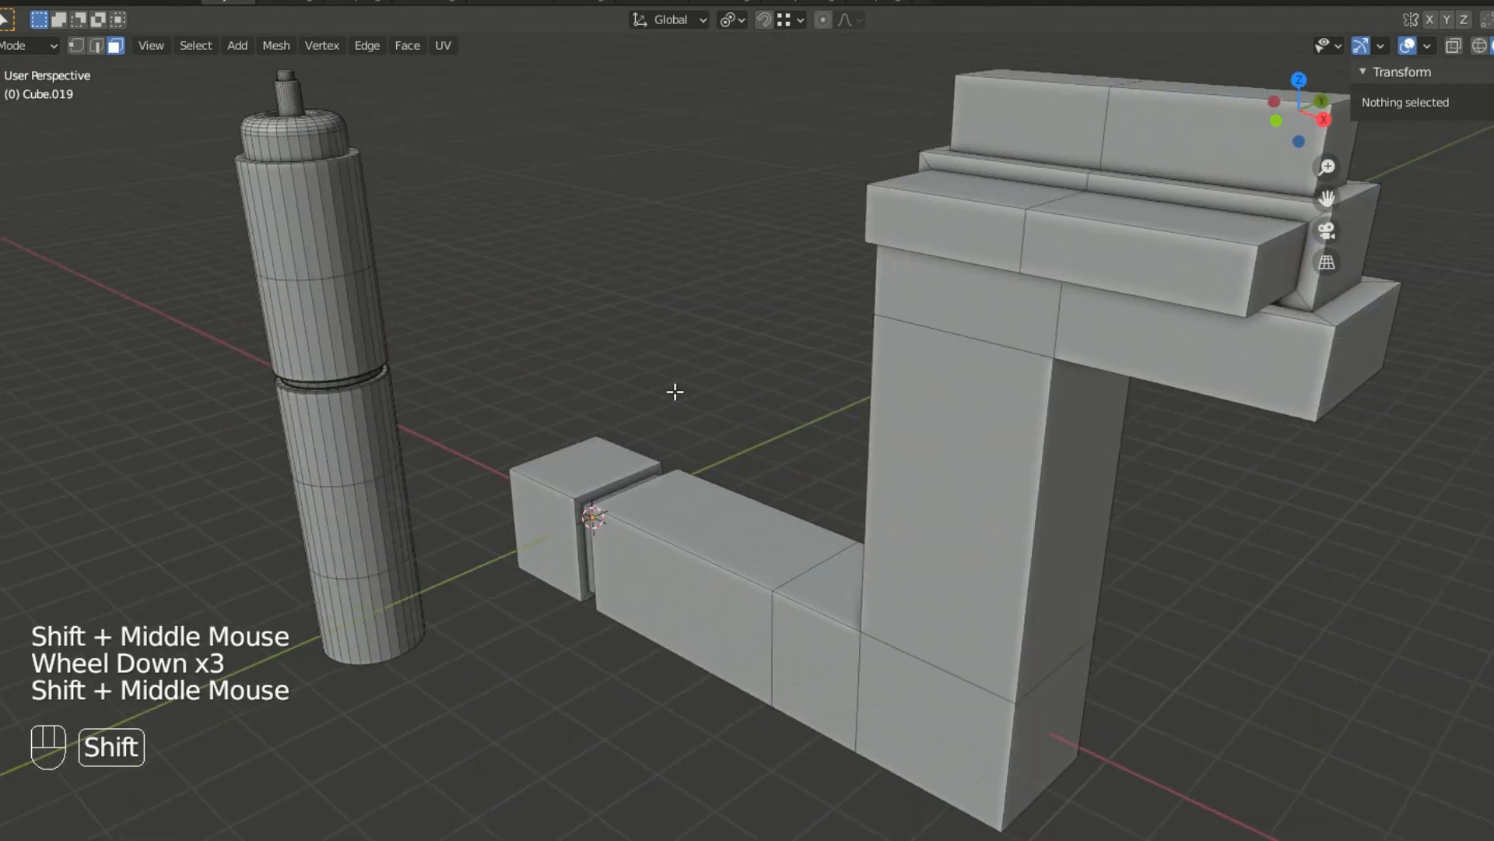
pyautogui.moveTo(896, 375); pyautogui.dragTo(911, 393, button='middle')
pyautogui.keyDown('shift'); pyautogui.moveTo(1016, 446); pyautogui.dragTo(817, 457, button='middle'); pyautogui.keyUp('shift')
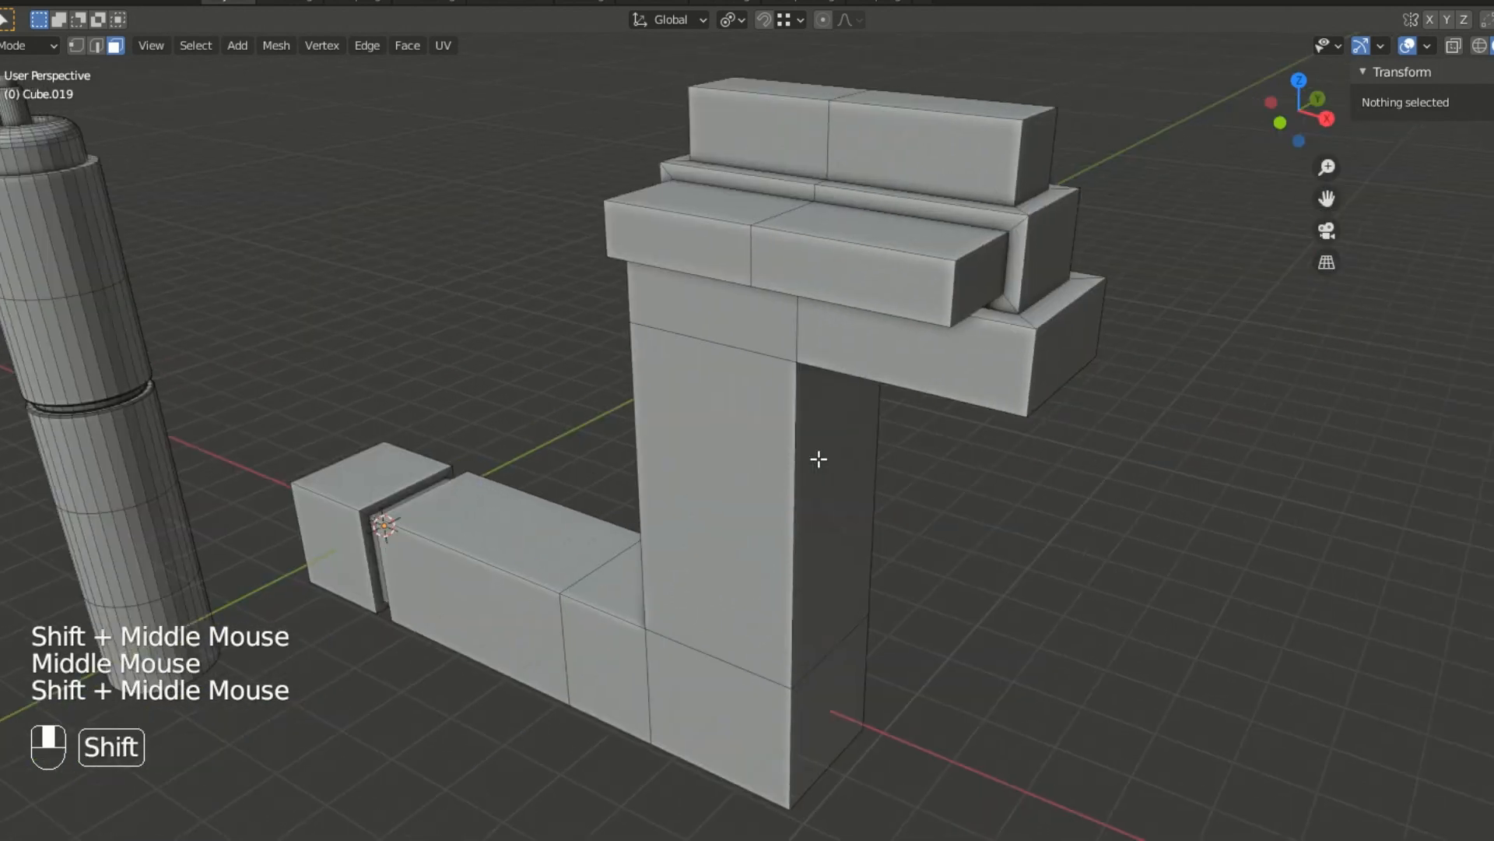
# - Select the tall side face on the bar's upright section and frame the view on it
pyautogui.click(722, 412)
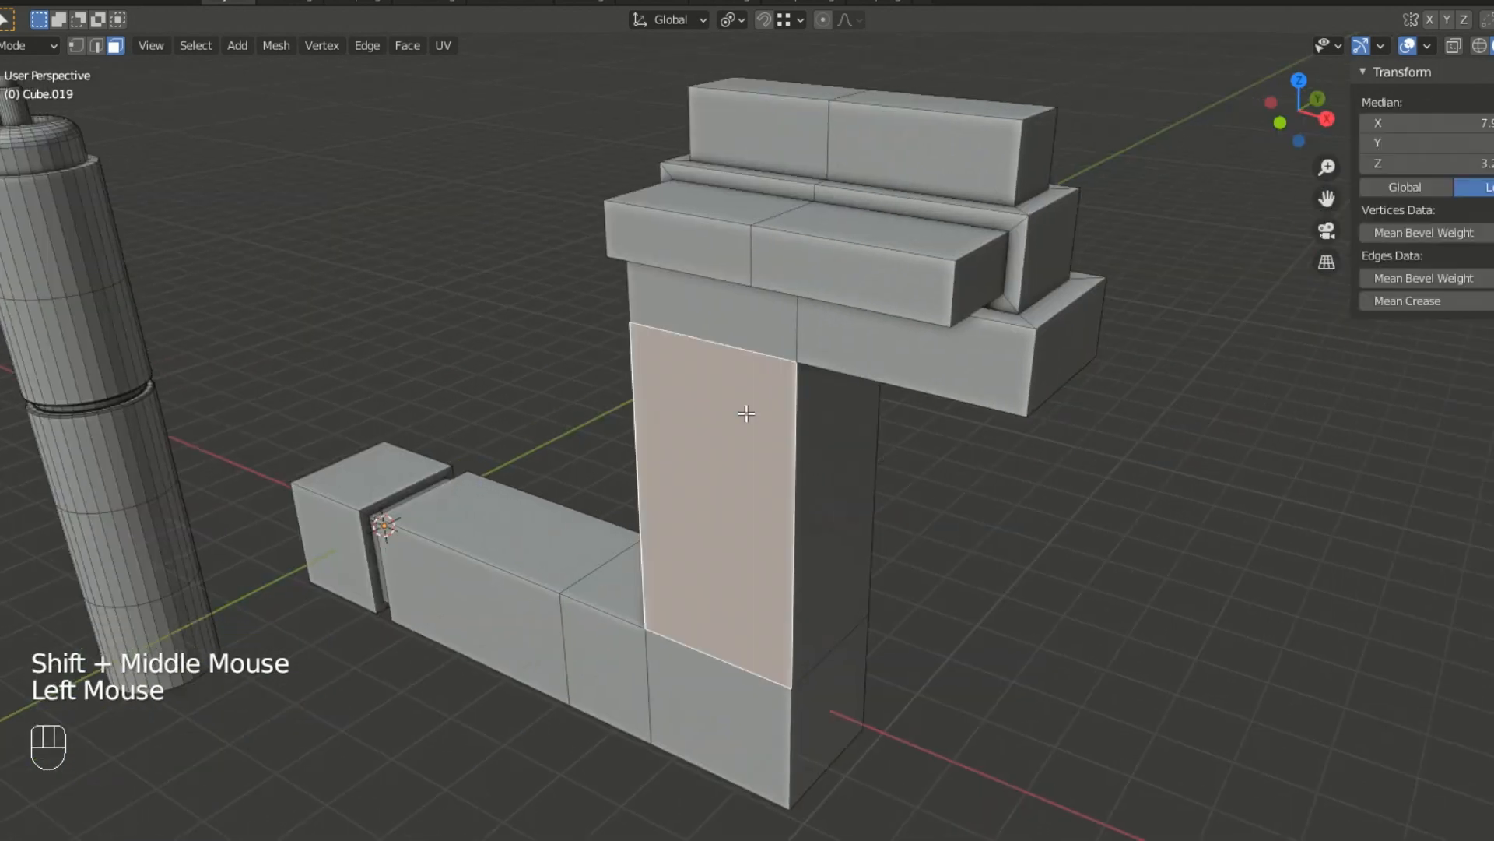
pyautogui.press('KP_Decimal')
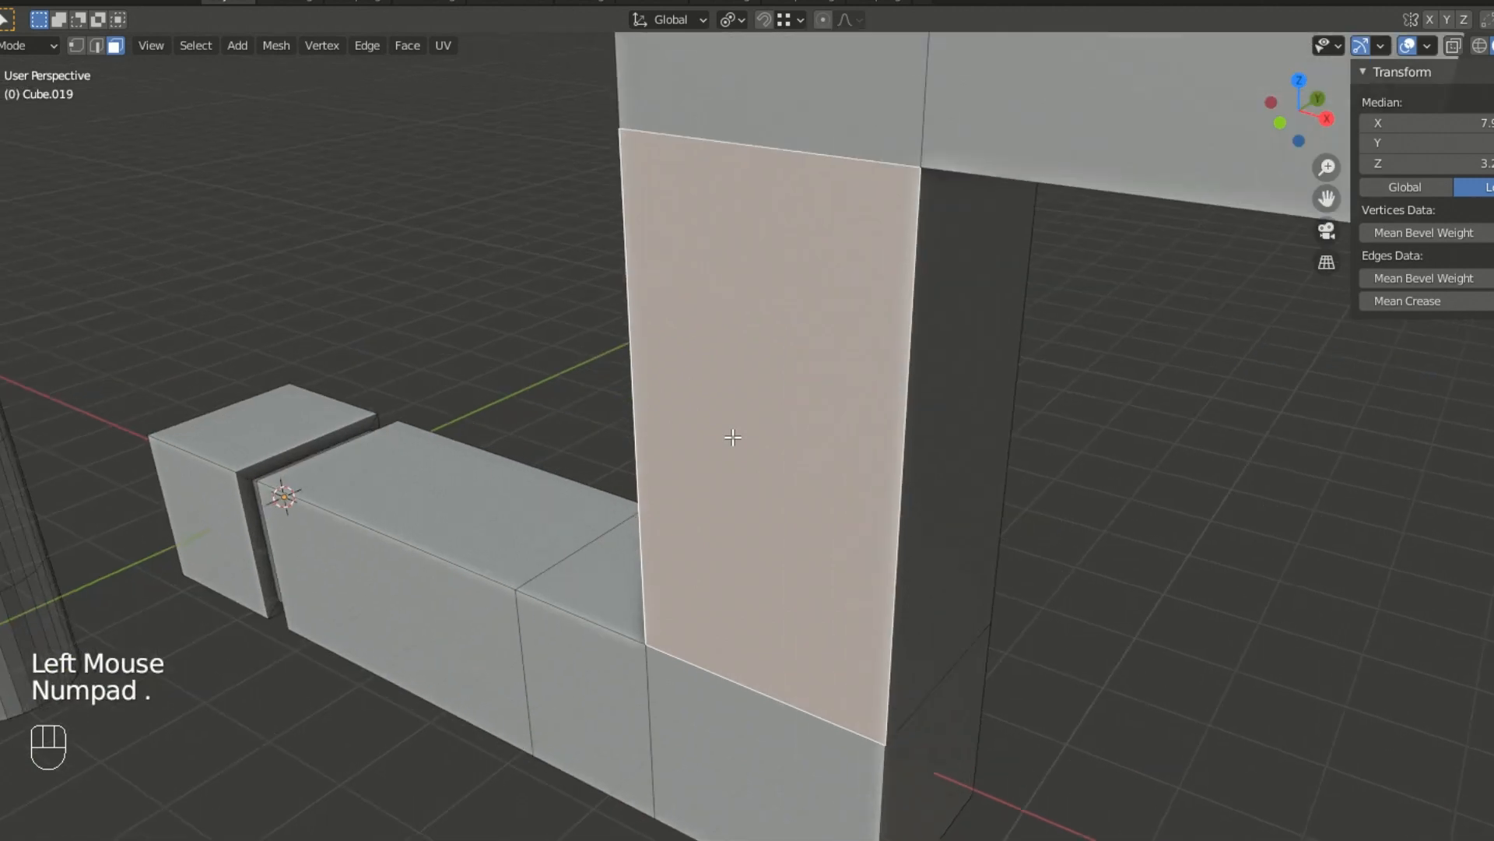
pyautogui.scroll(-2, 751, 404)
pyautogui.moveTo(873, 385); pyautogui.dragTo(864, 394, button='middle')
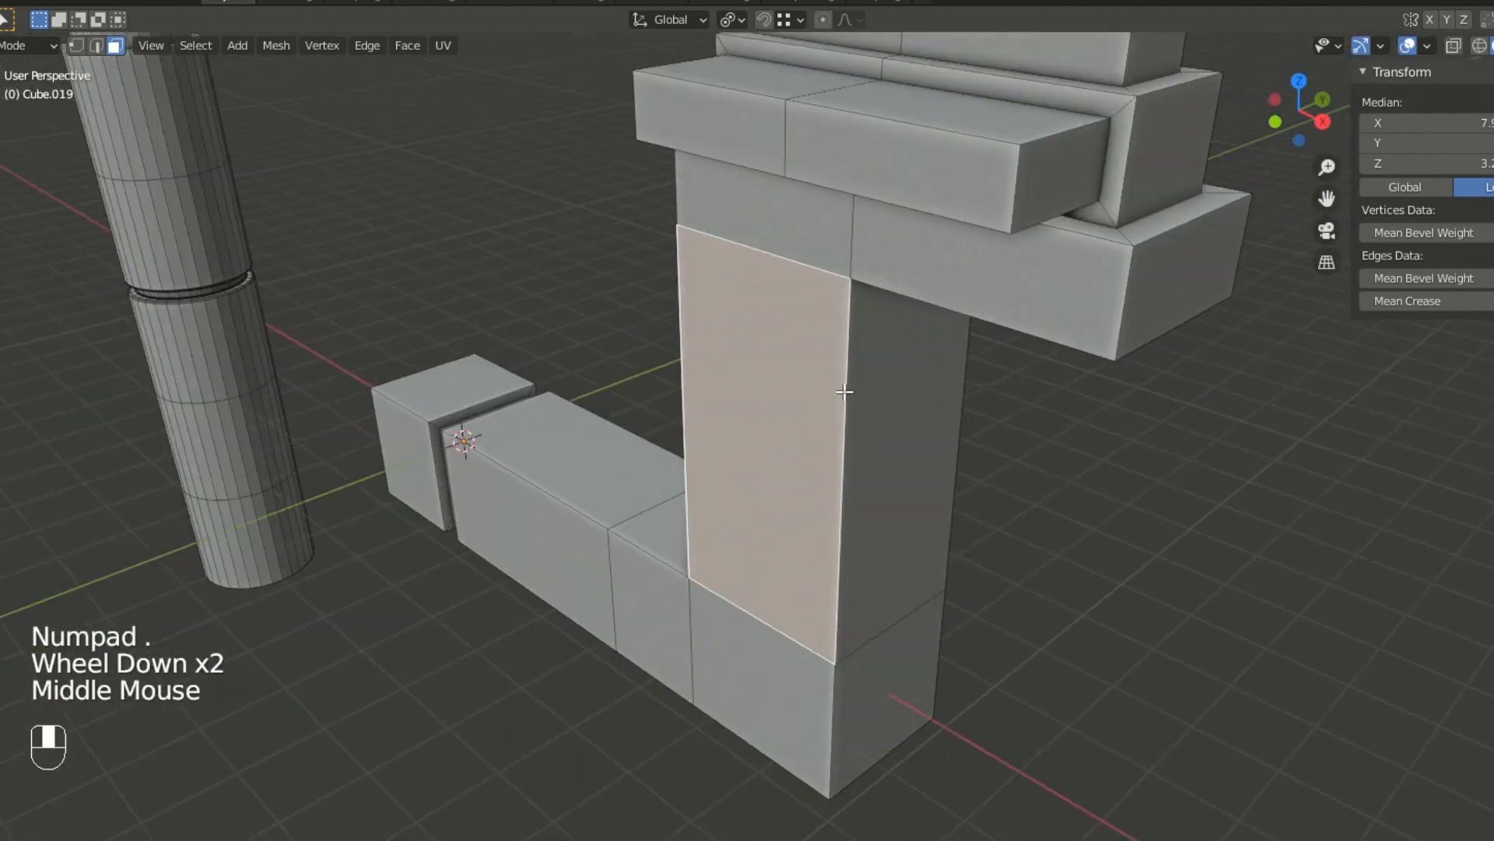
pyautogui.scroll(-2, 863, 394)
pyautogui.moveTo(933, 427); pyautogui.dragTo(813, 430, button='middle')
pyautogui.scroll(1, 875, 435)
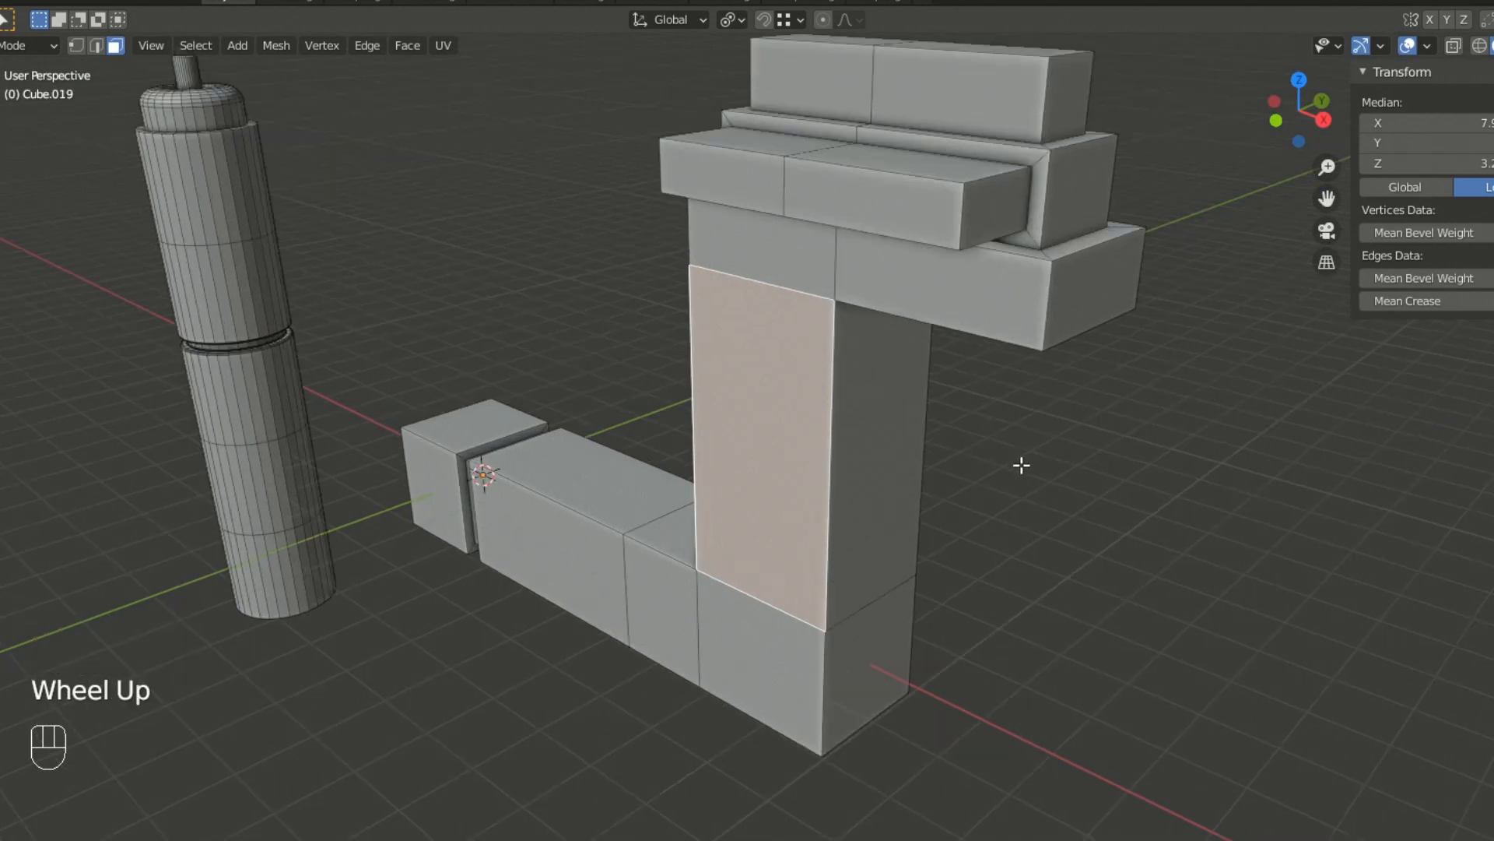
# - Examine the stepped bar from the front, right and top orthographic views and from an angled perspective
pyautogui.press('KP_1')
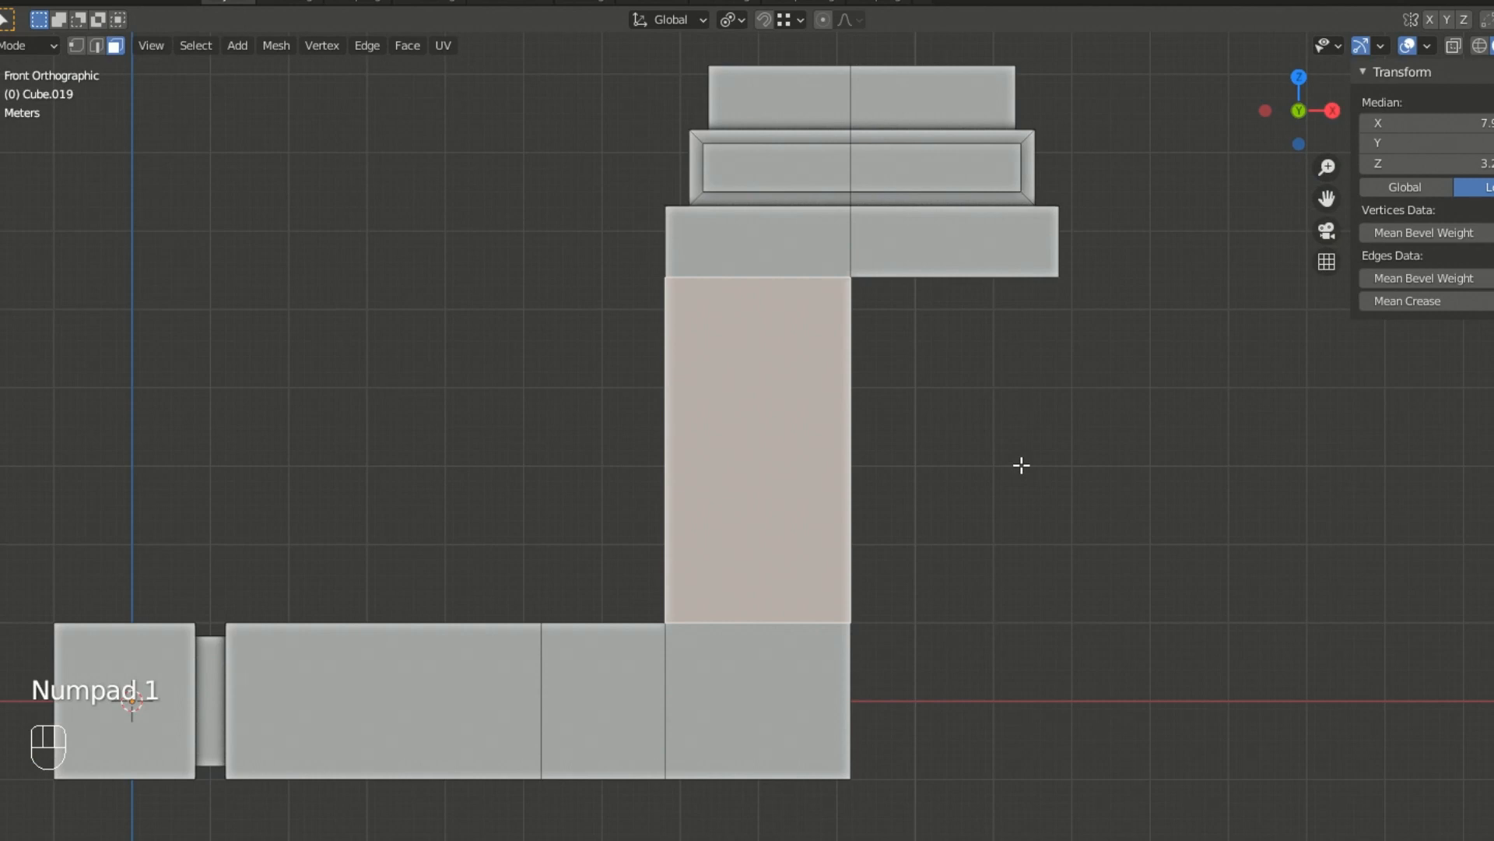
pyautogui.press('KP_3')
pyautogui.press('KP_7')
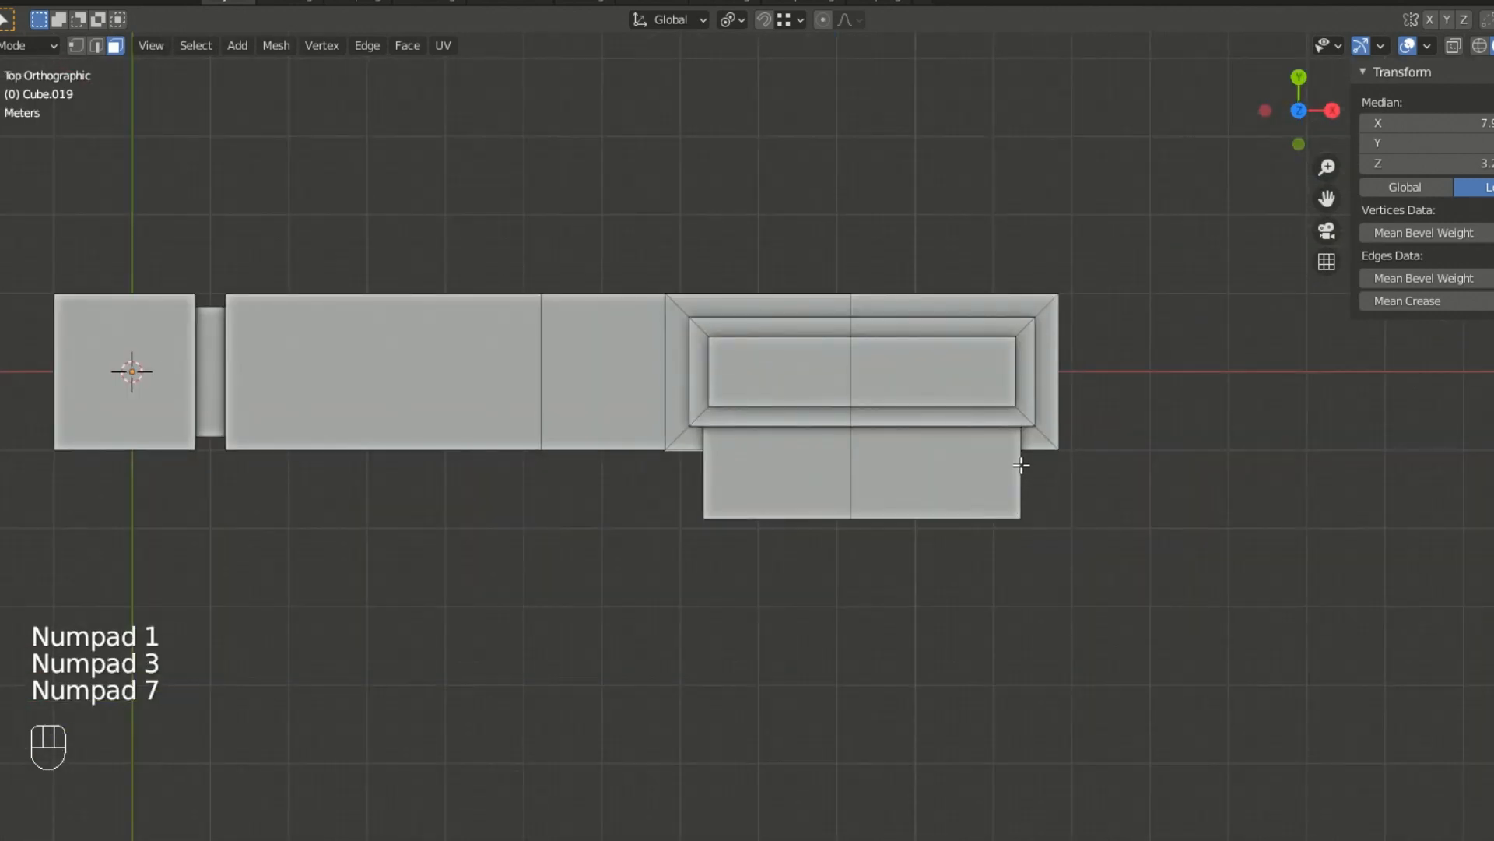
pyautogui.moveTo(1001, 587); pyautogui.dragTo(968, 479, button='middle')
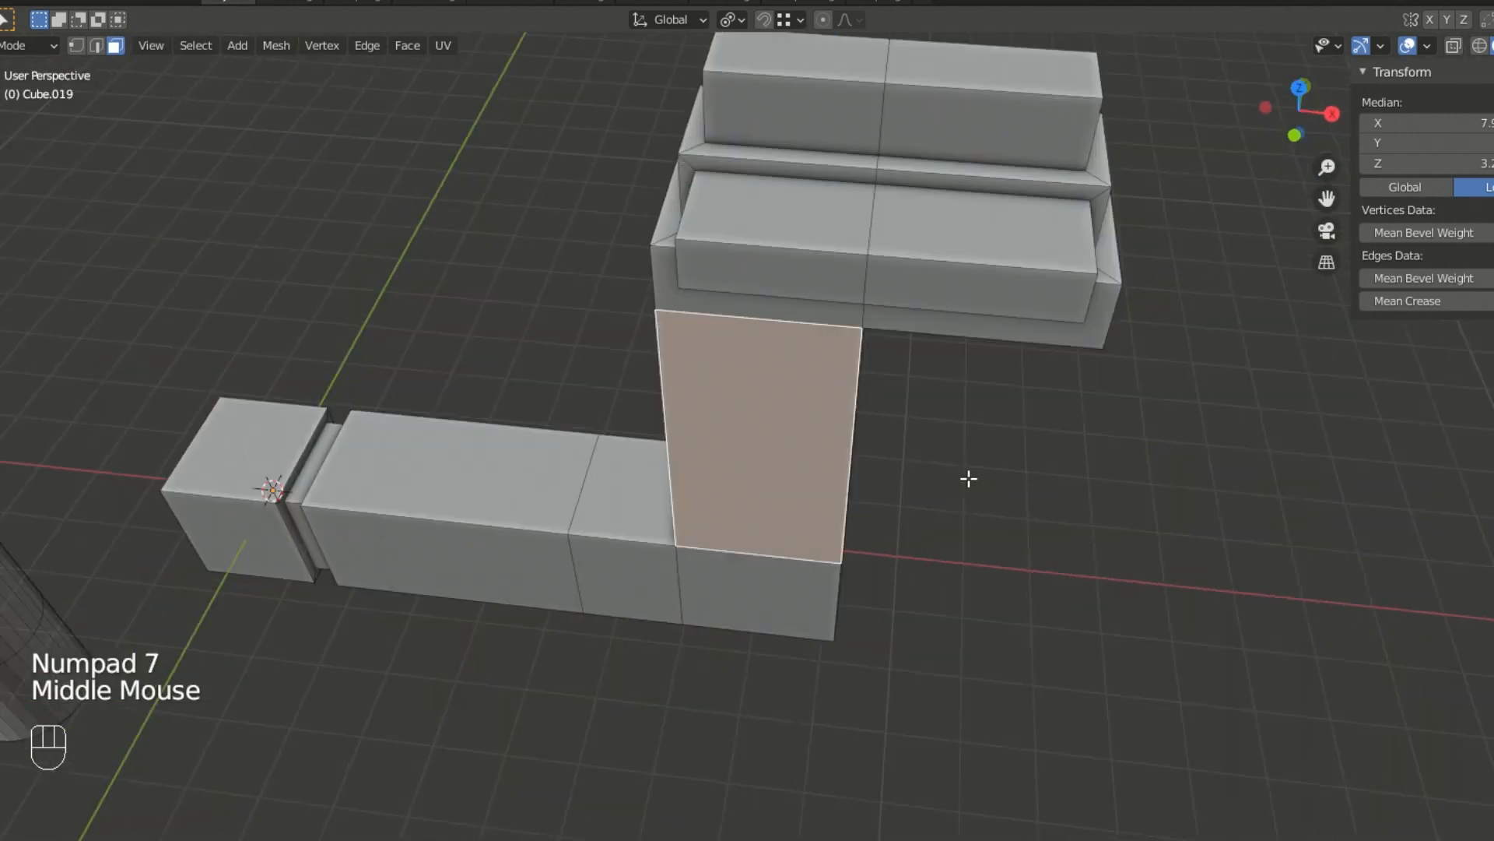
pyautogui.press('KP_1')
pyautogui.press('KP_3')
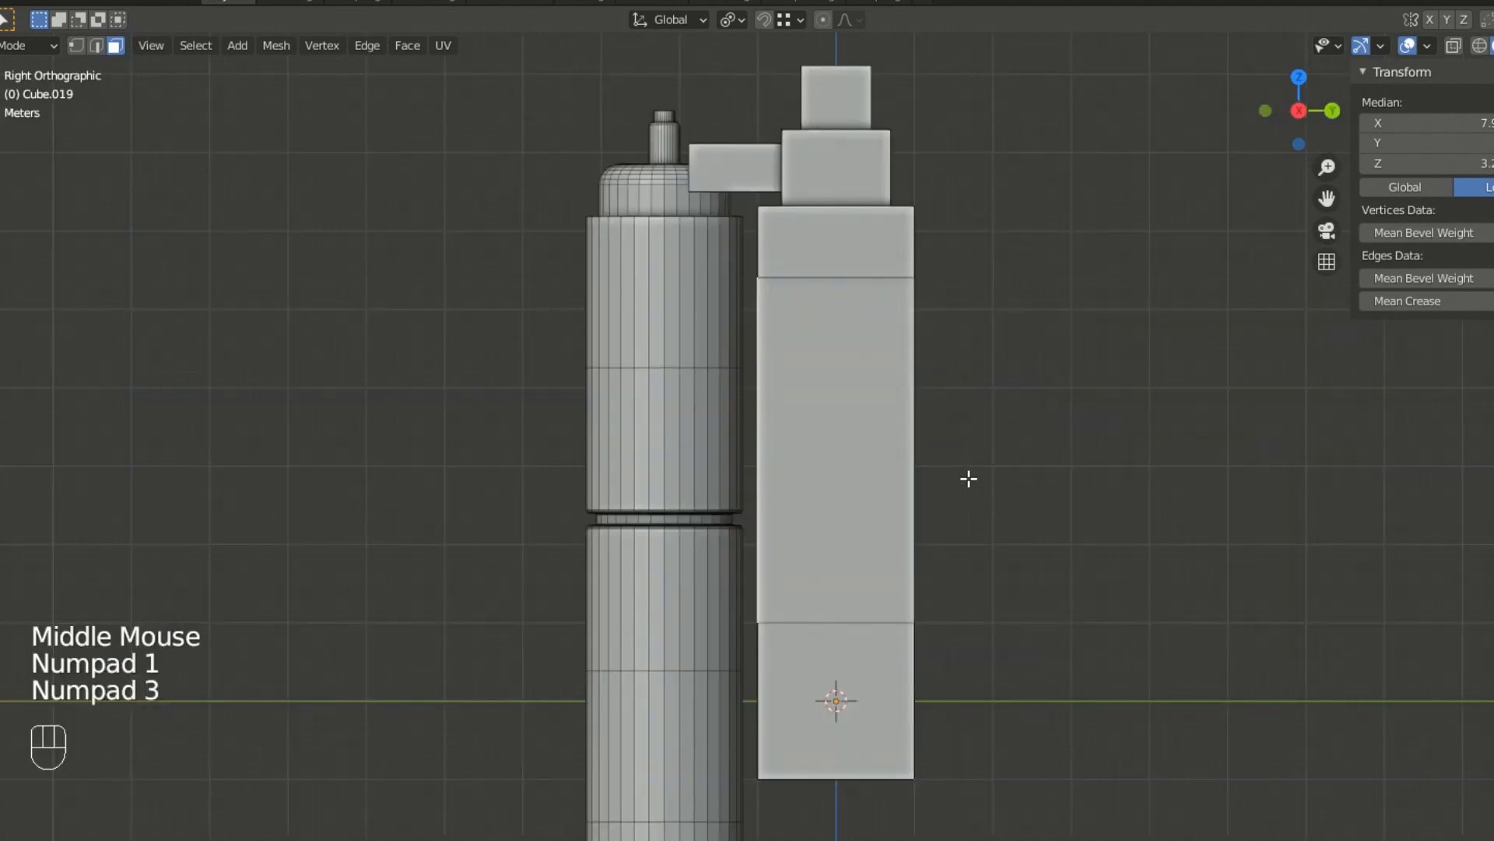
pyautogui.press('KP_7')
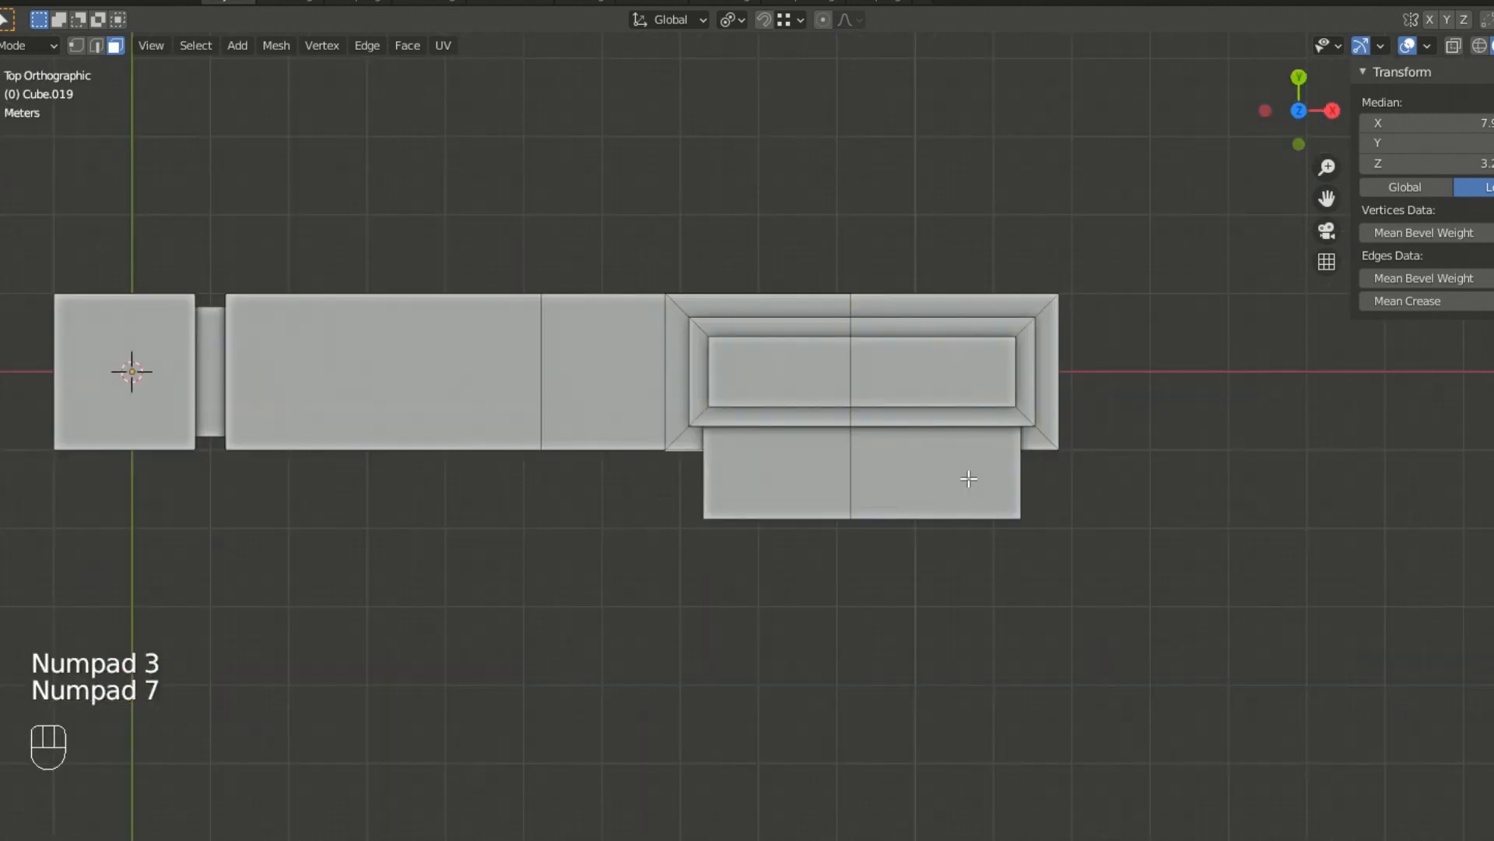
pyautogui.moveTo(883, 581); pyautogui.dragTo(889, 439, button='middle')
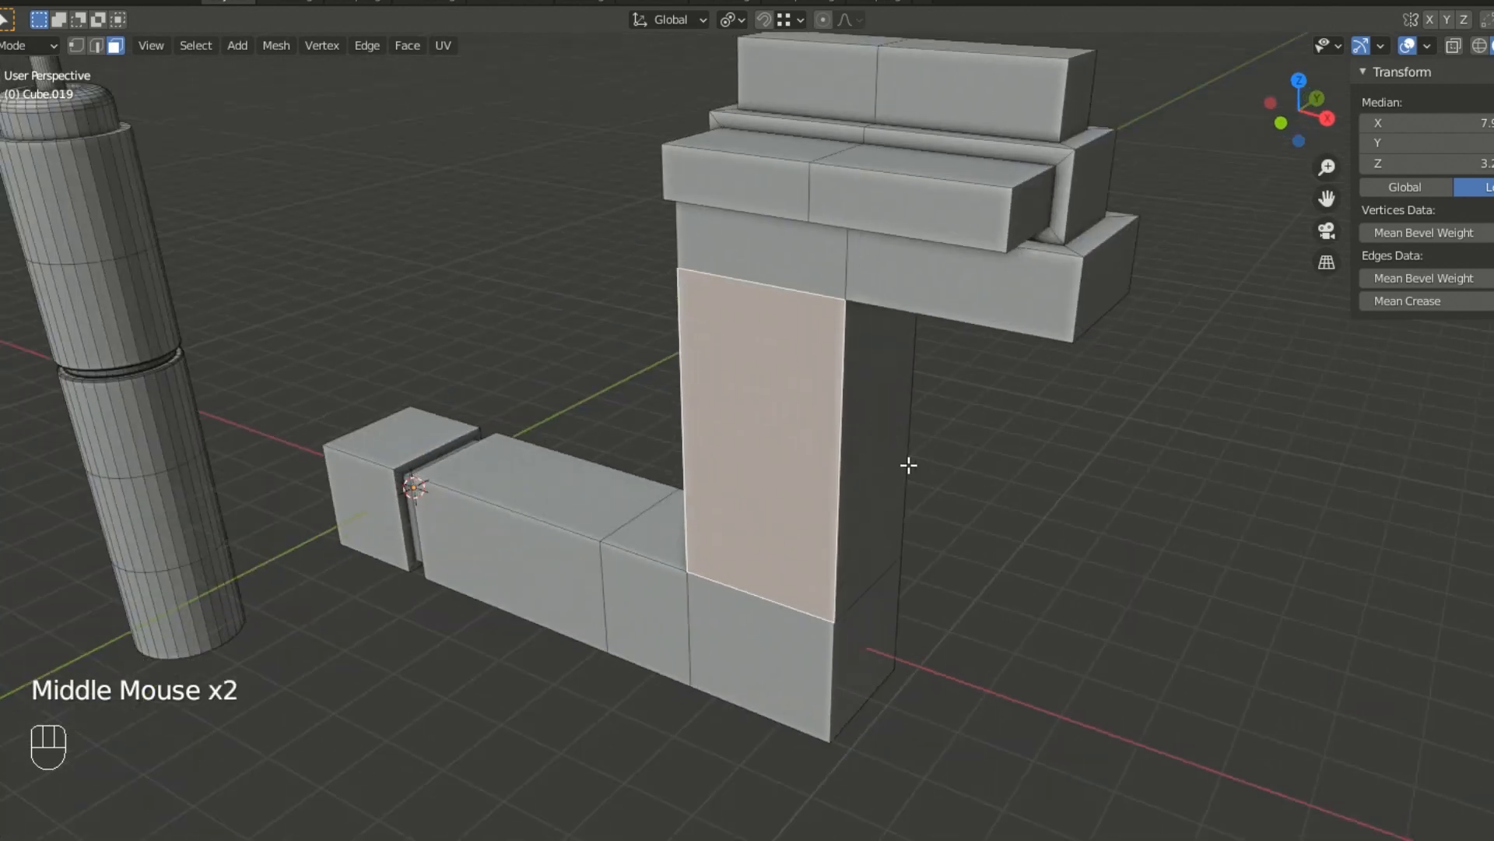
# - Clear the face selection and add a cylinder to the mesh at the 3D cursor, inside the bar's end block
pyautogui.click(988, 465)
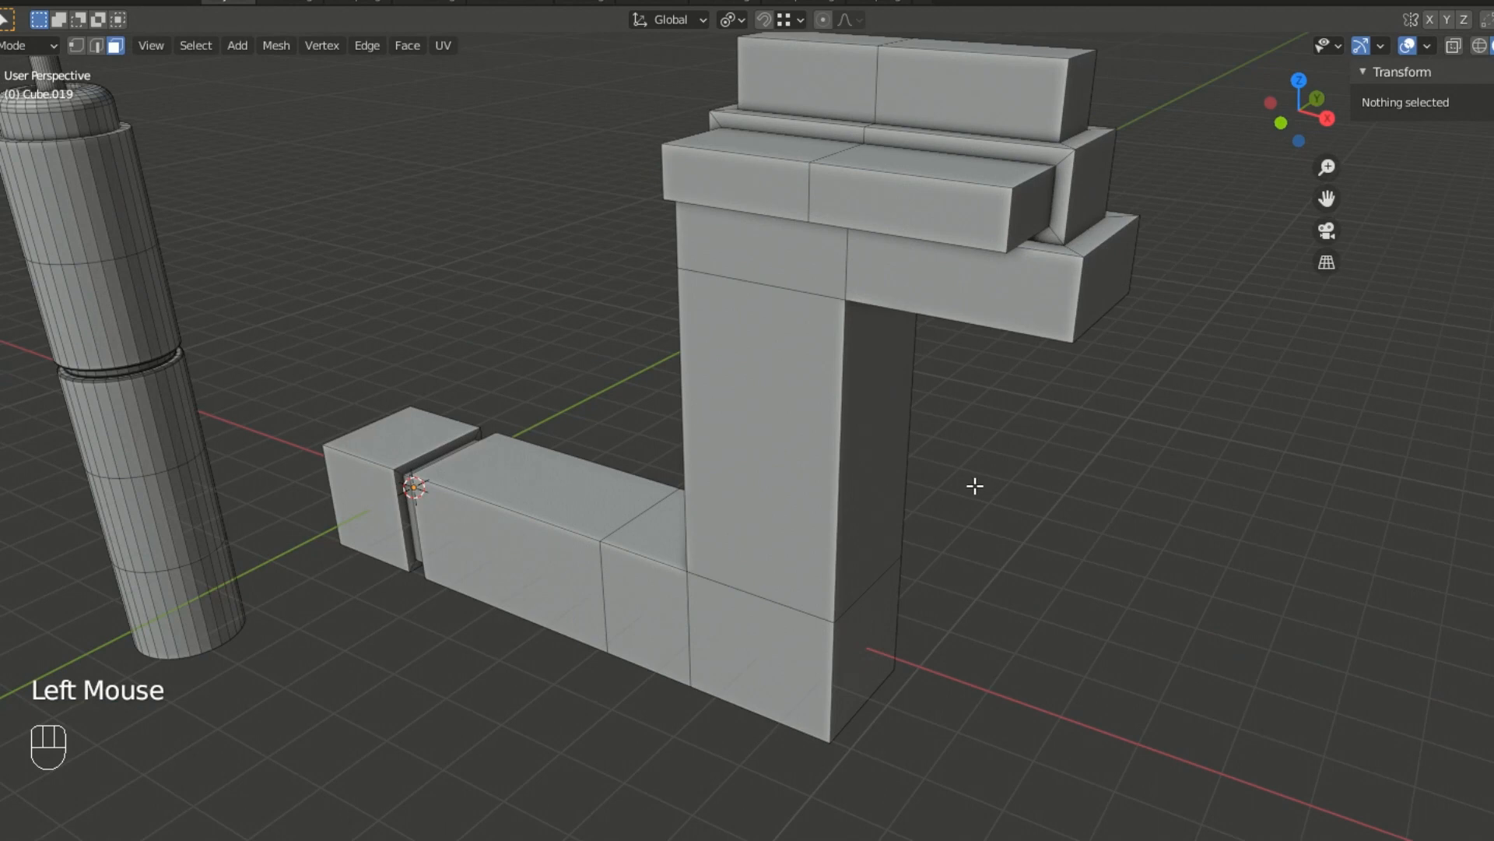
pyautogui.hotkey('shift', 'a')
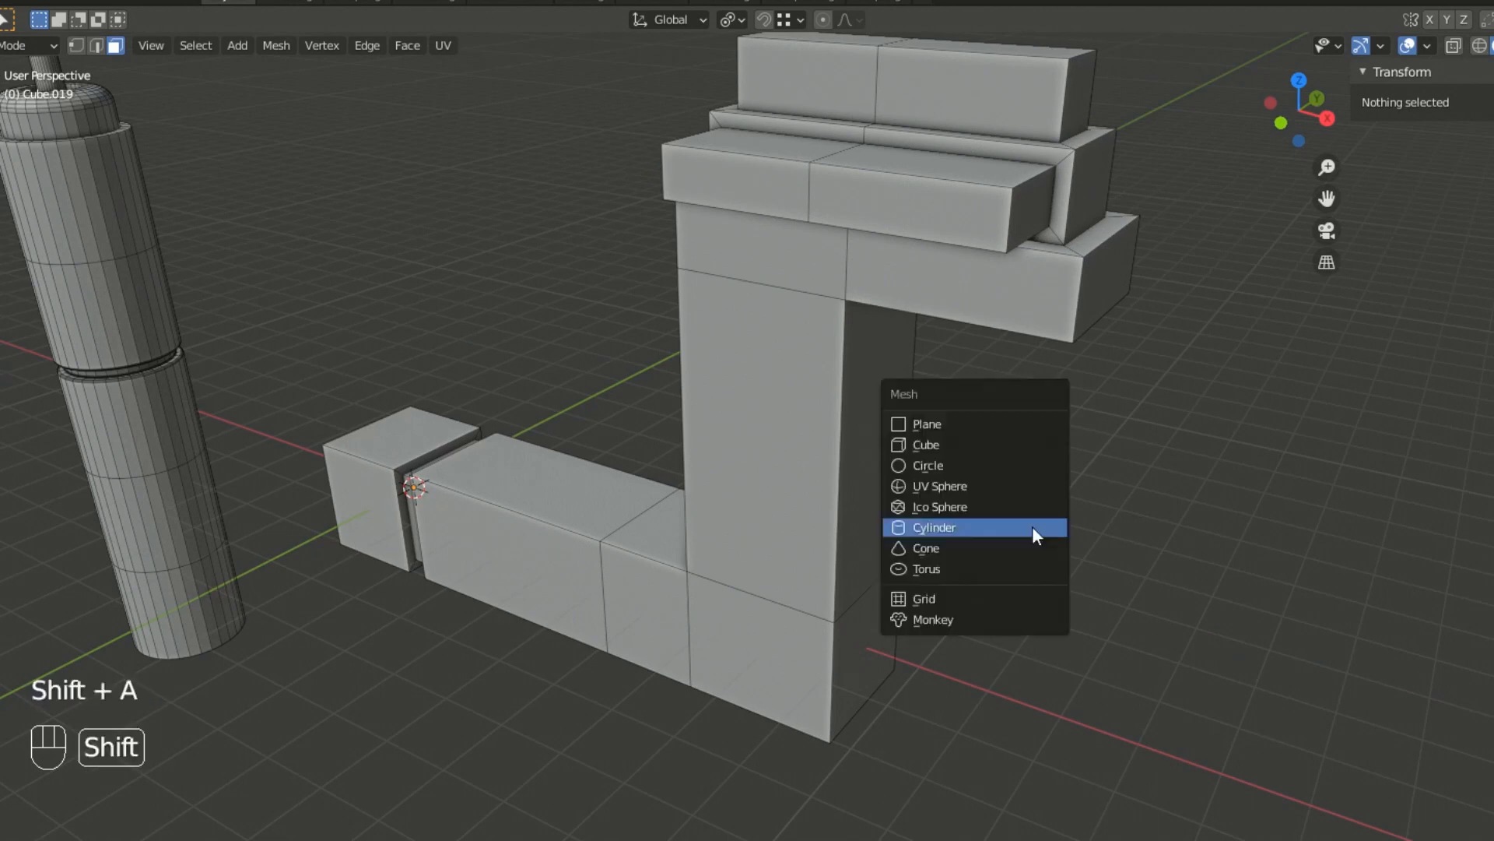
pyautogui.click(969, 527)
pyautogui.keyDown('shift'); pyautogui.moveTo(422, 467); pyautogui.dragTo(906, 520, button='middle'); pyautogui.keyUp('shift')
pyautogui.scroll(6, 959, 562)
pyautogui.scroll(4, 972, 565)
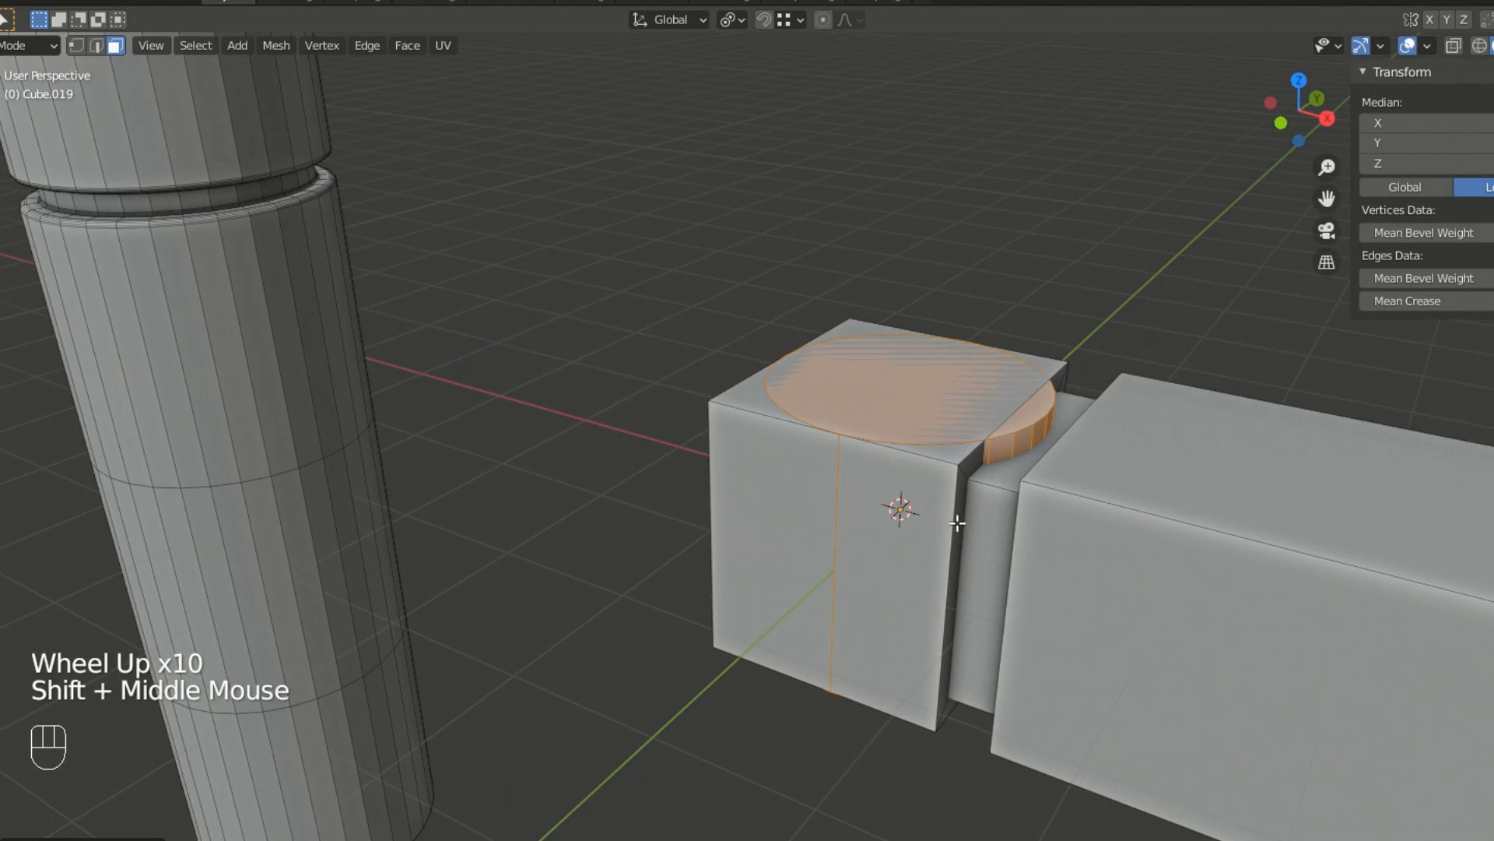
# - Scale the new cylinder along the Z axis so it sticks out above and below the bar's end block
pyautogui.scroll(-6, 932, 506)
pyautogui.press('s')
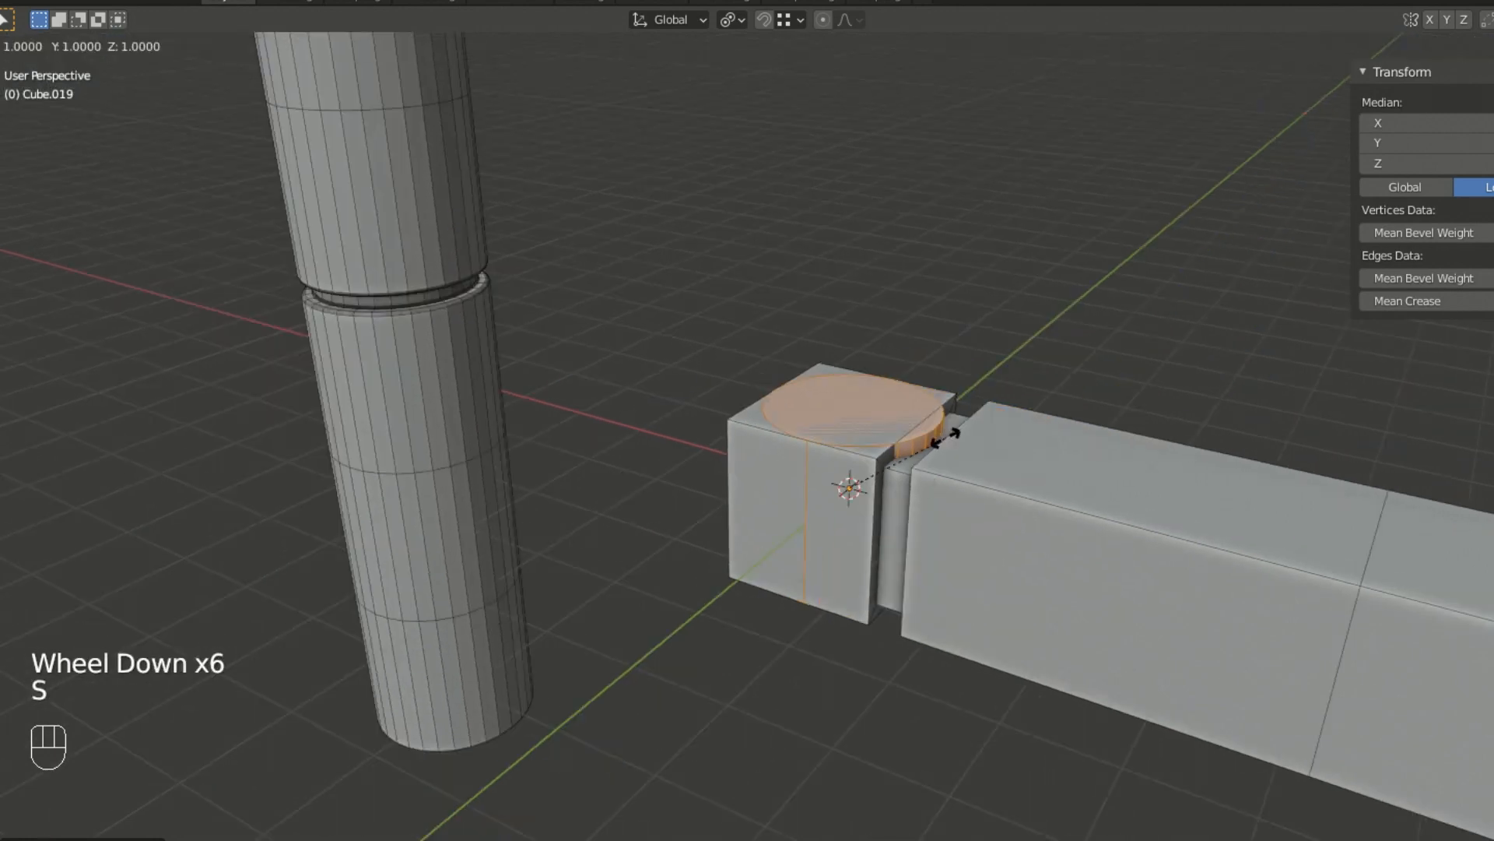
pyautogui.press('z')
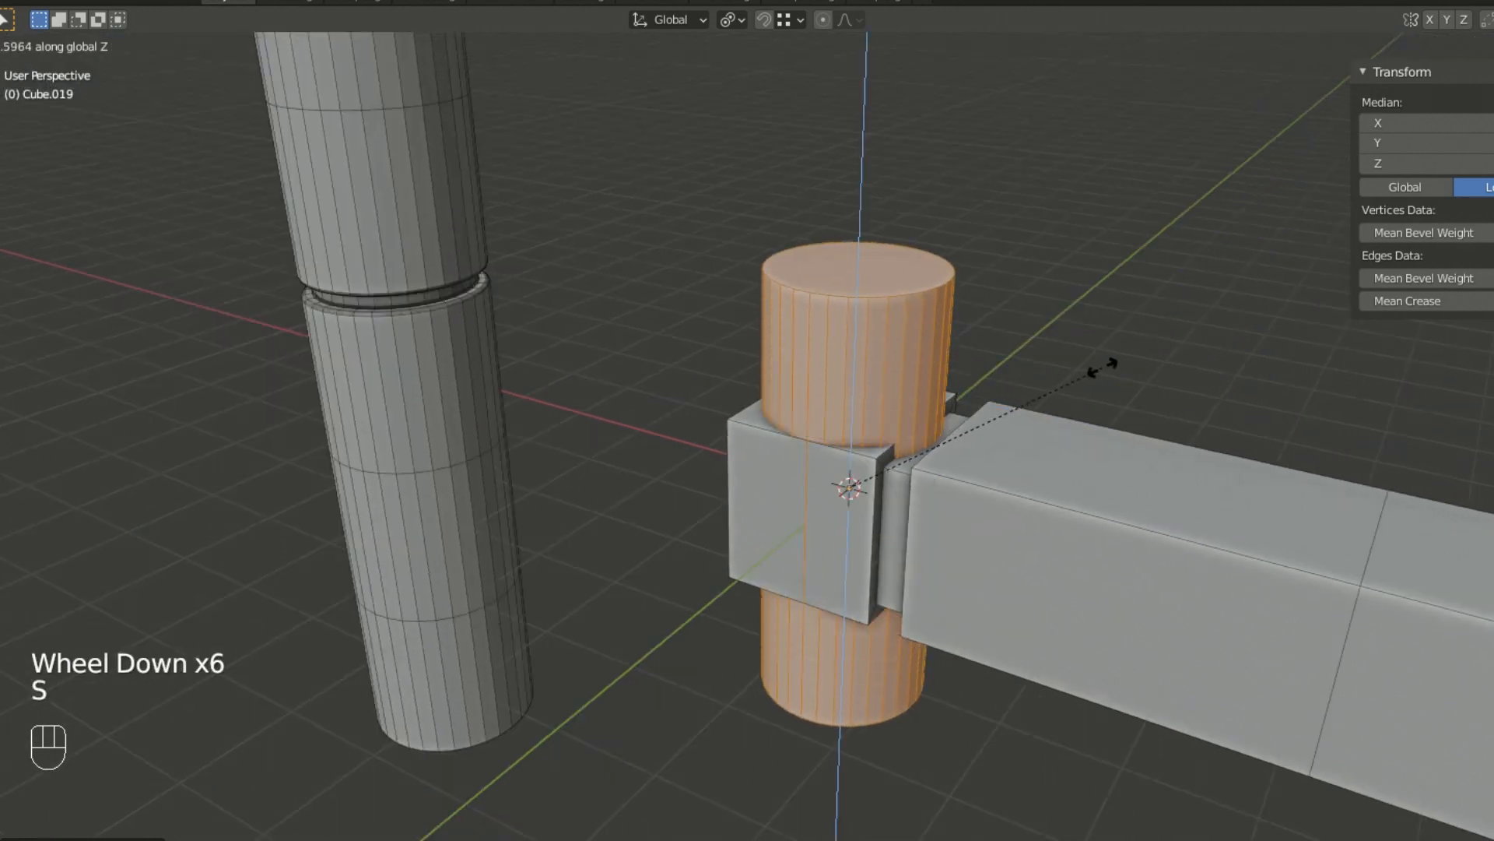
pyautogui.click(1105, 366)
# - Examine how the cylinder passes through the bar's end block beside the column, with nothing left selected
pyautogui.scroll(-2, 977, 354)
pyautogui.scroll(-6, 1011, 365)
pyautogui.moveTo(1007, 367); pyautogui.dragTo(958, 462, button='middle')
pyautogui.click(974, 465)
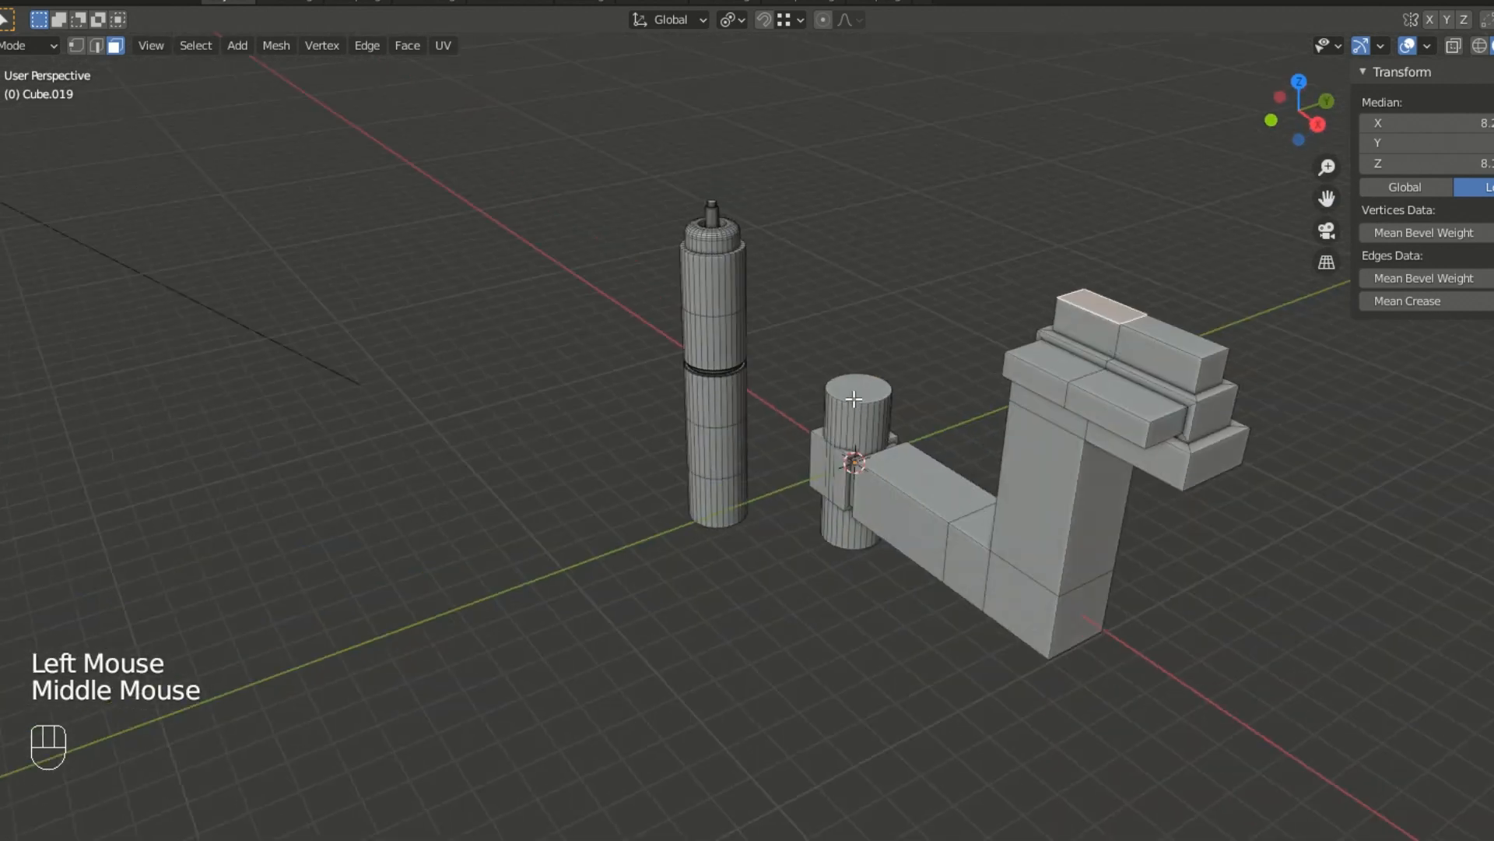
pyautogui.scroll(6, 867, 389)
pyautogui.moveTo(941, 398); pyautogui.dragTo(979, 404, button='middle')
pyautogui.scroll(1, 870, 316)
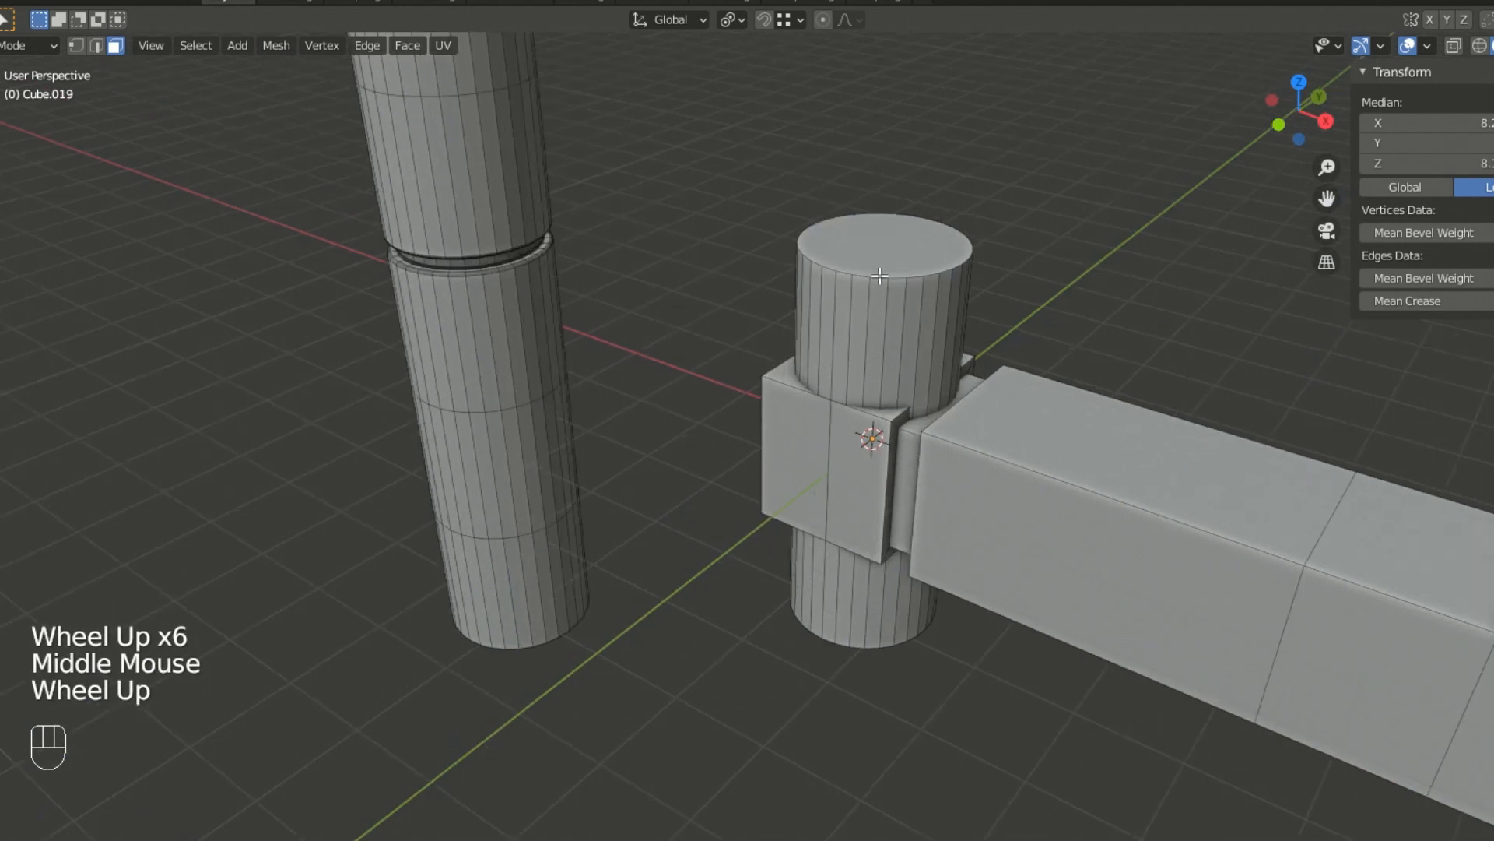
pyautogui.keyDown('shift'); pyautogui.moveTo(903, 295); pyautogui.dragTo(861, 346, button='middle'); pyautogui.keyUp('shift')
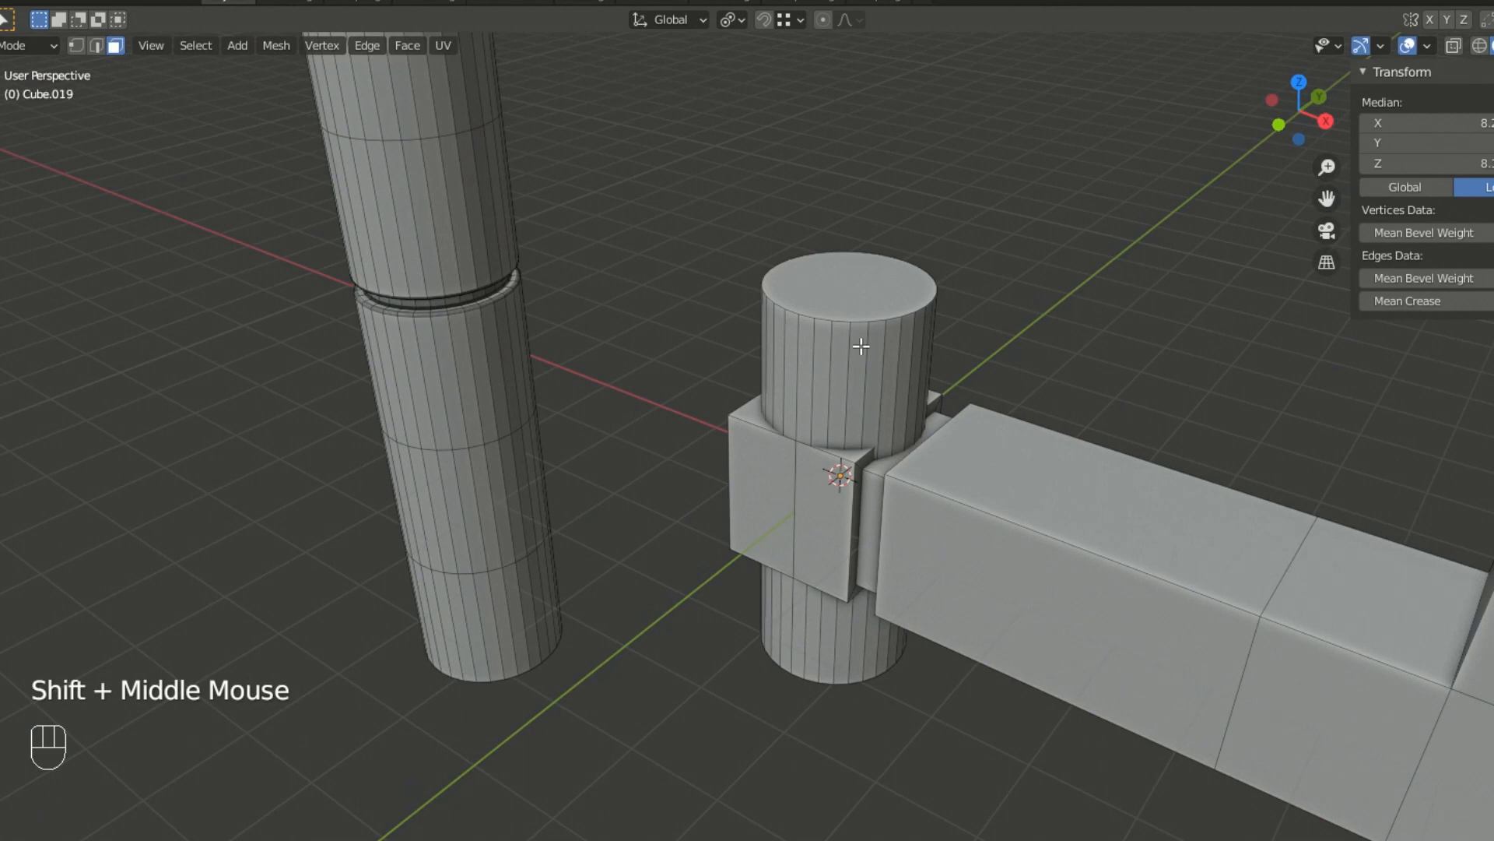
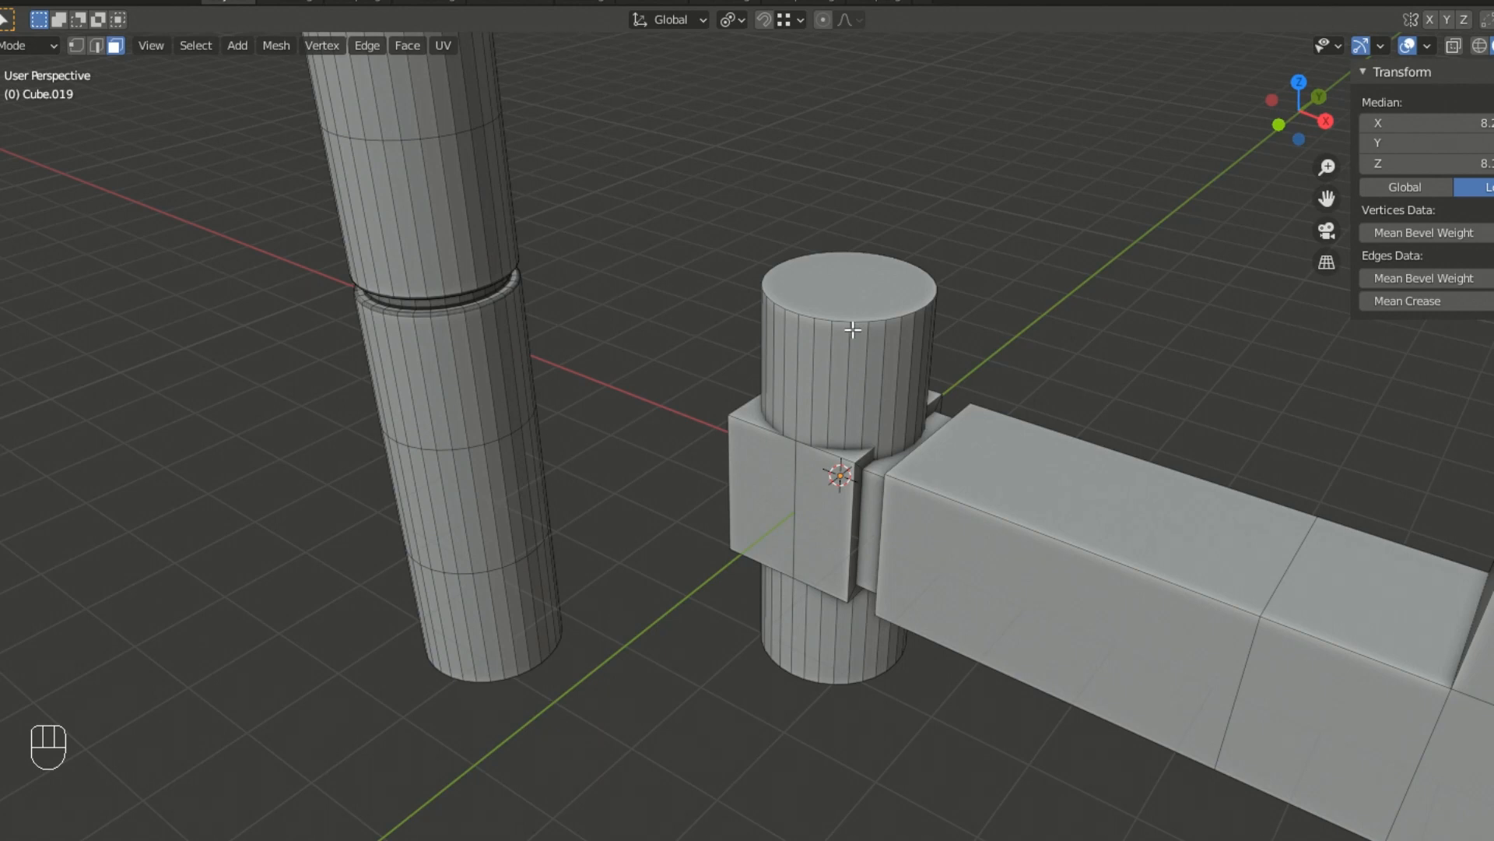
pyautogui.click(1032, 297)
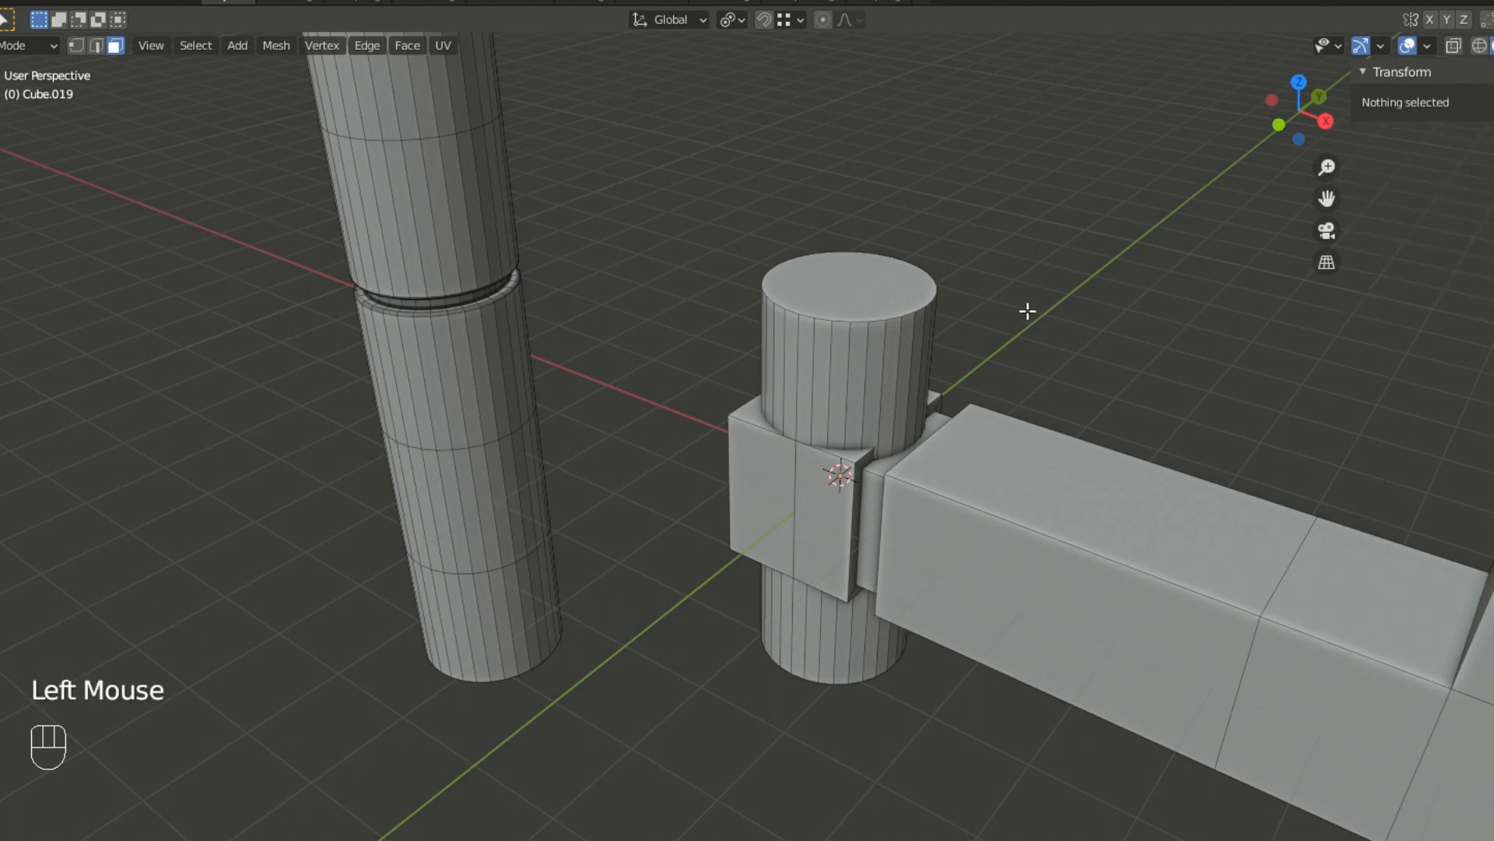
pyautogui.scroll(-7, 1028, 312)
pyautogui.scroll(7, 920, 350)
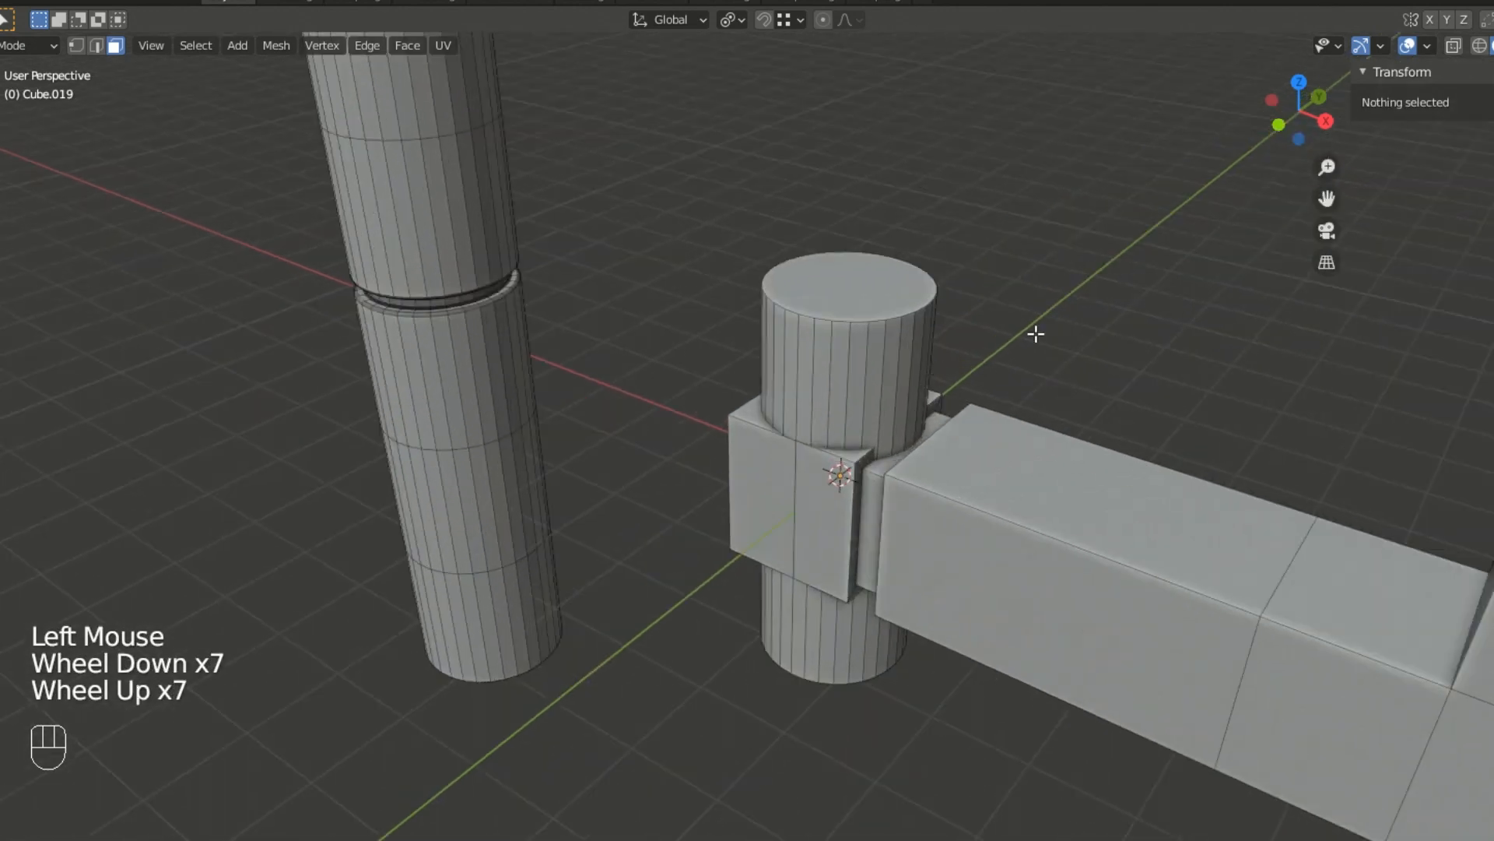
pyautogui.scroll(2, 1044, 307)
pyautogui.scroll(-8, 1043, 306)
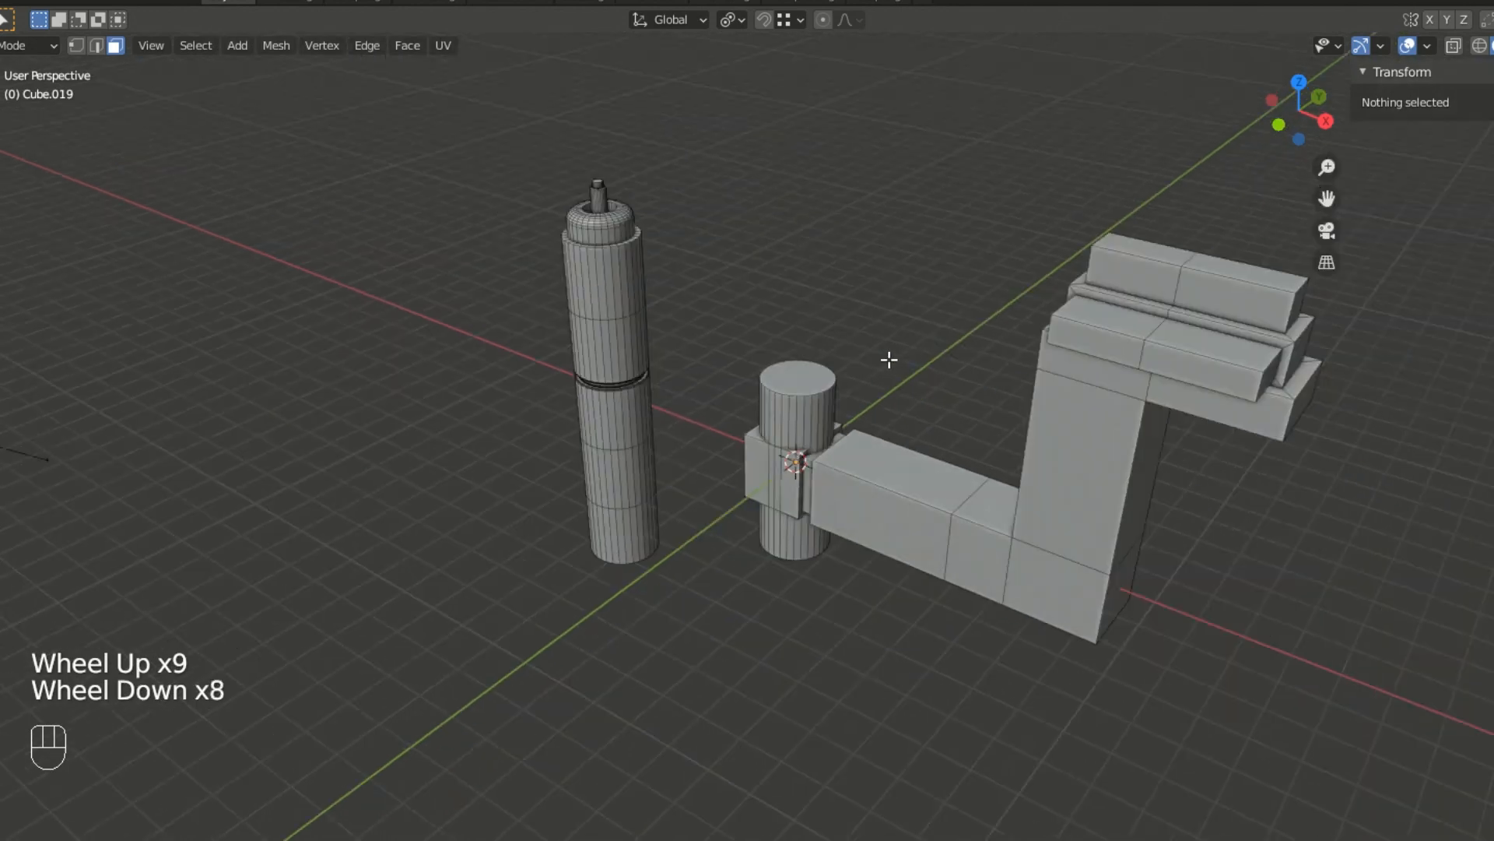
pyautogui.click(887, 362)
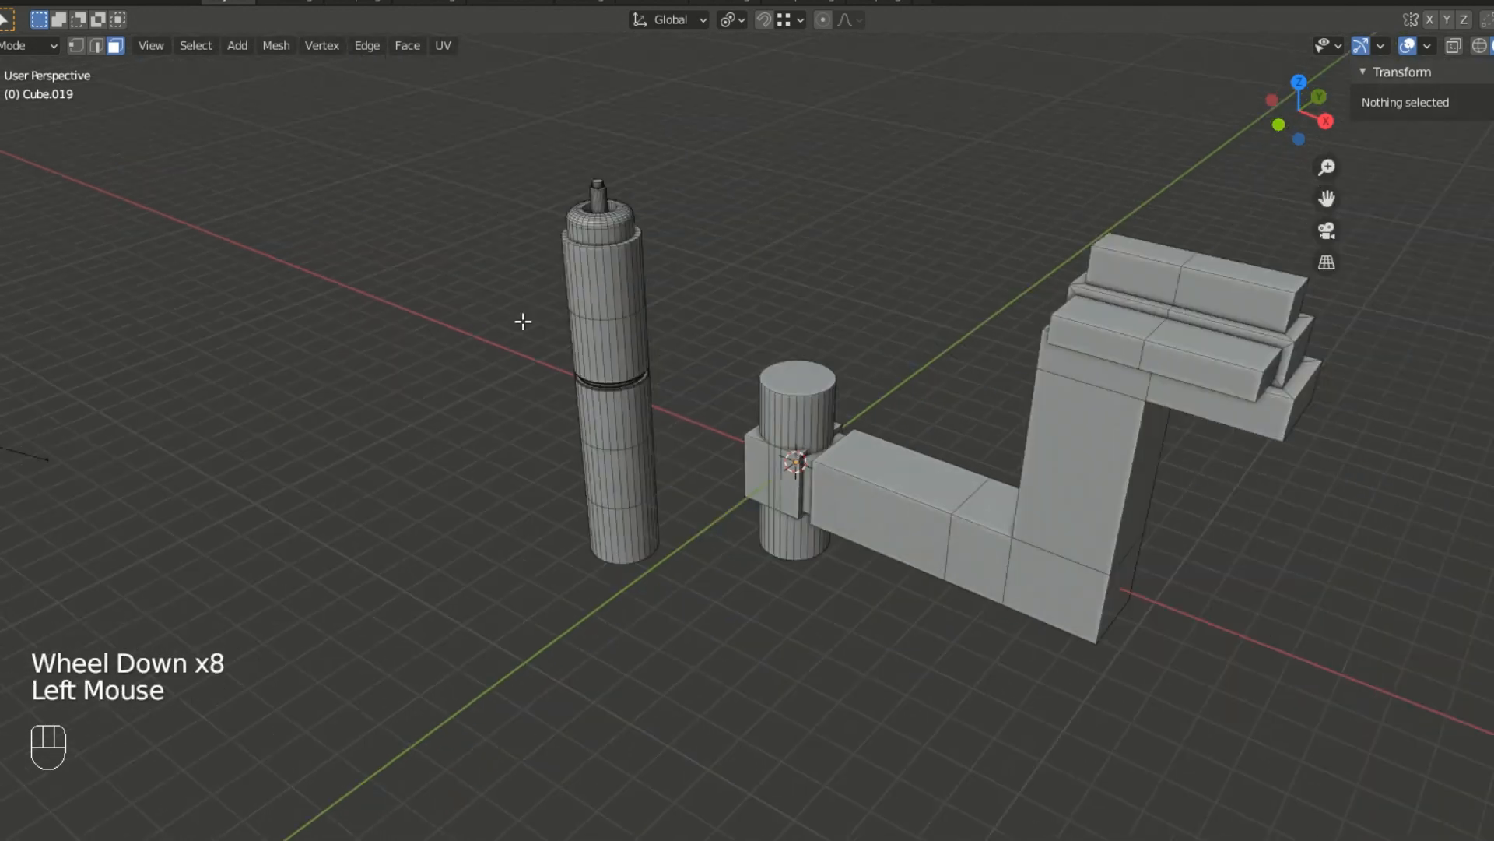
pyautogui.scroll(8, 903, 373)
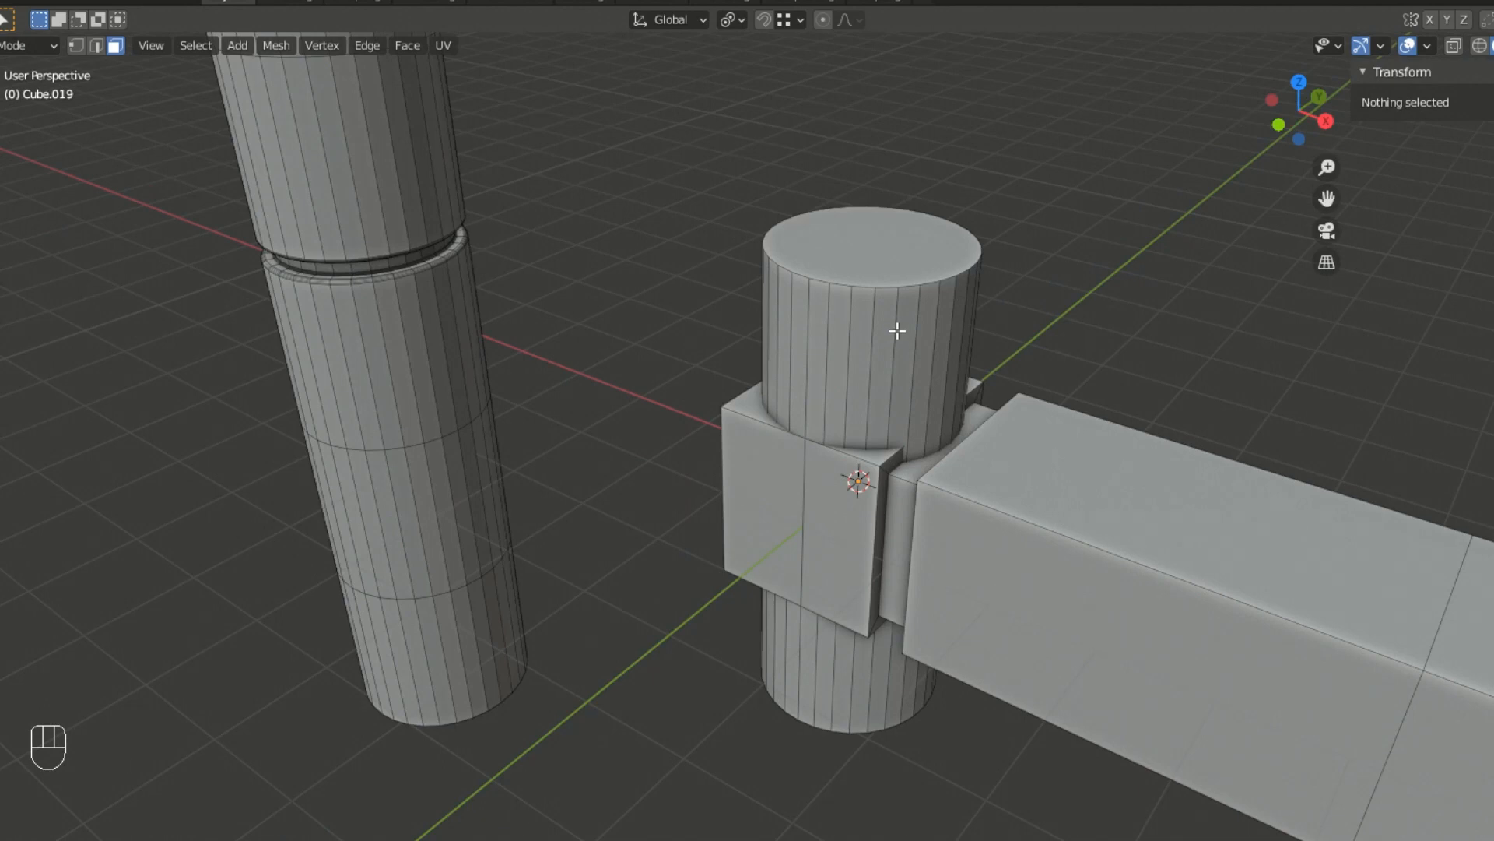
# - Select all linked geometry of the cylinder, clear it, and do the same with the stepped bar
pyautogui.press('l')
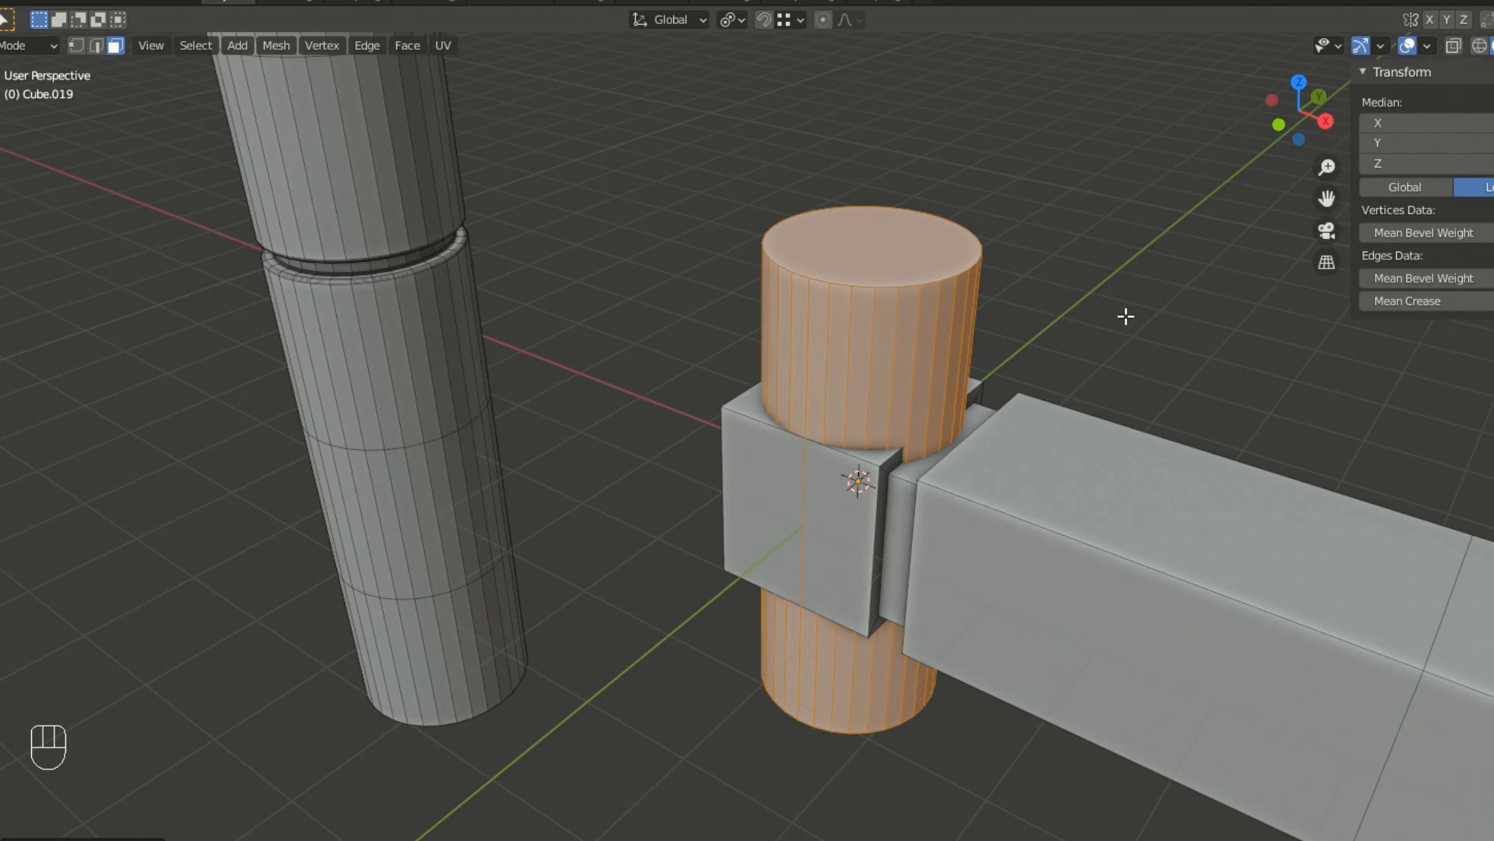
pyautogui.click(1098, 316)
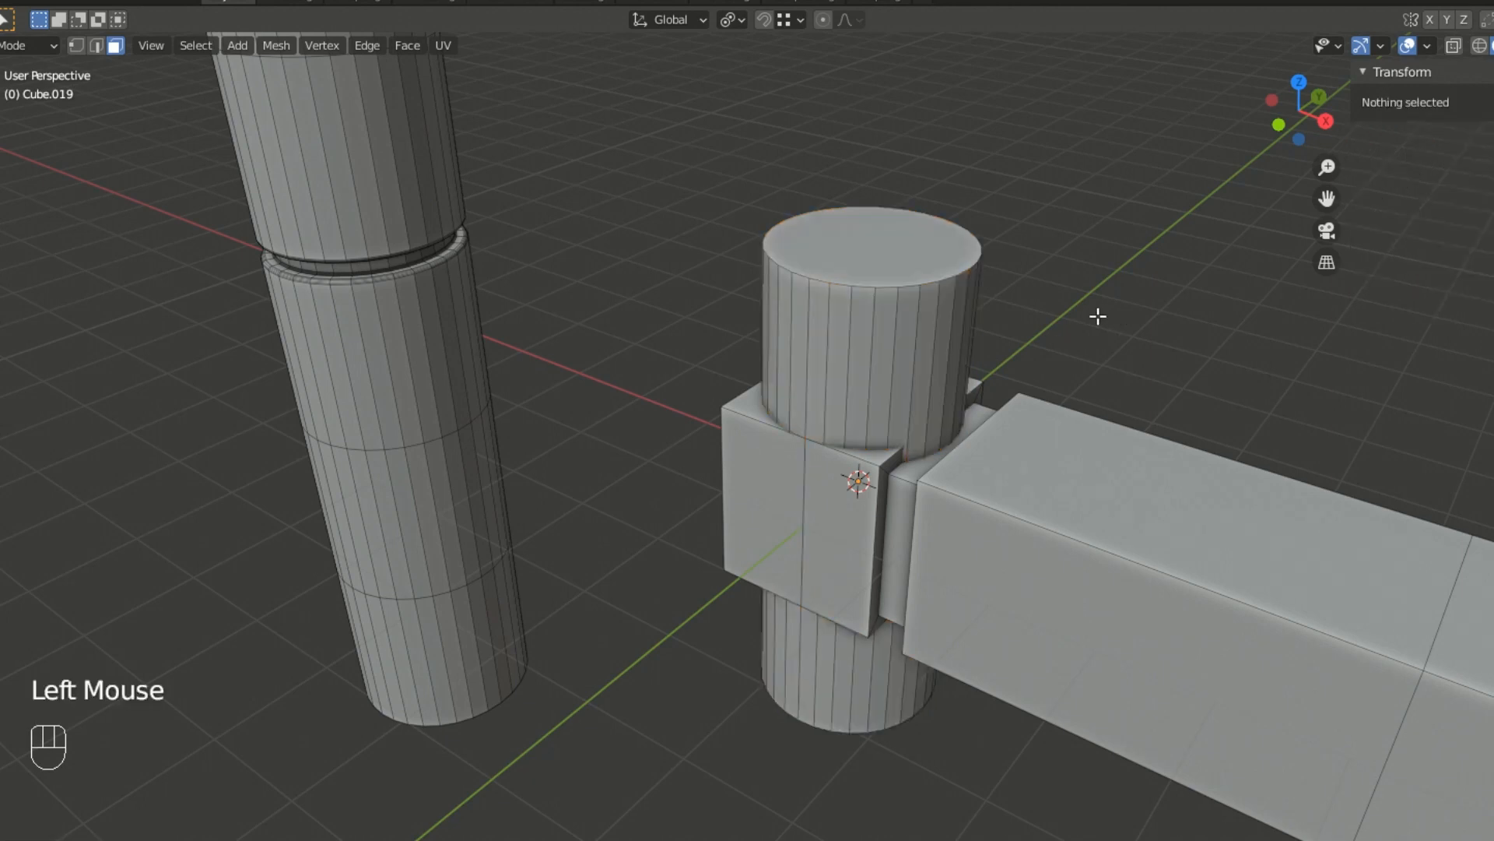
pyautogui.scroll(-2, 1097, 316)
pyautogui.scroll(-1, 1097, 336)
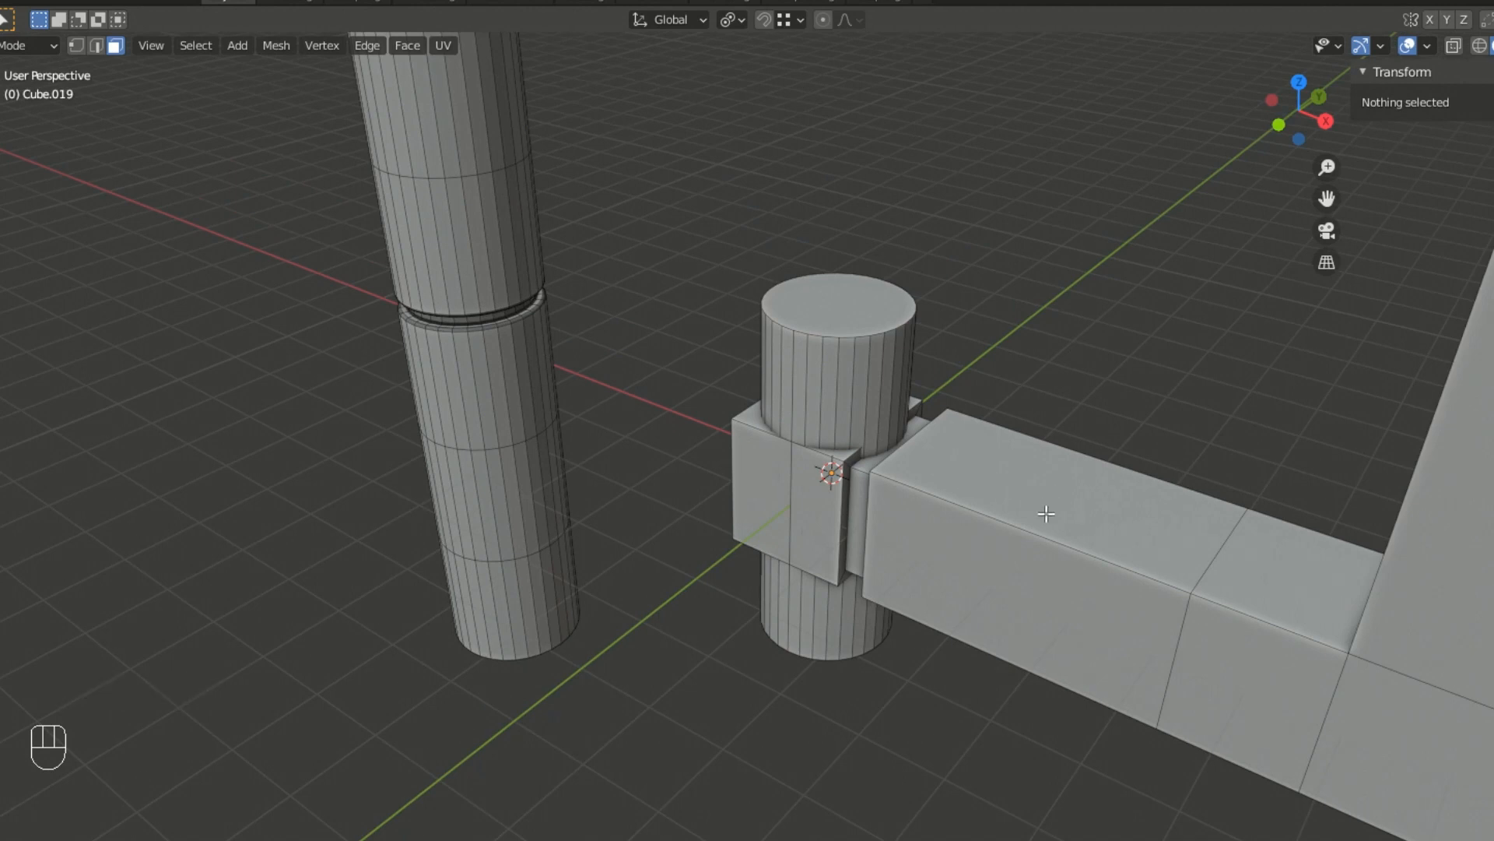
pyautogui.press('l')
pyautogui.scroll(-6, 1046, 514)
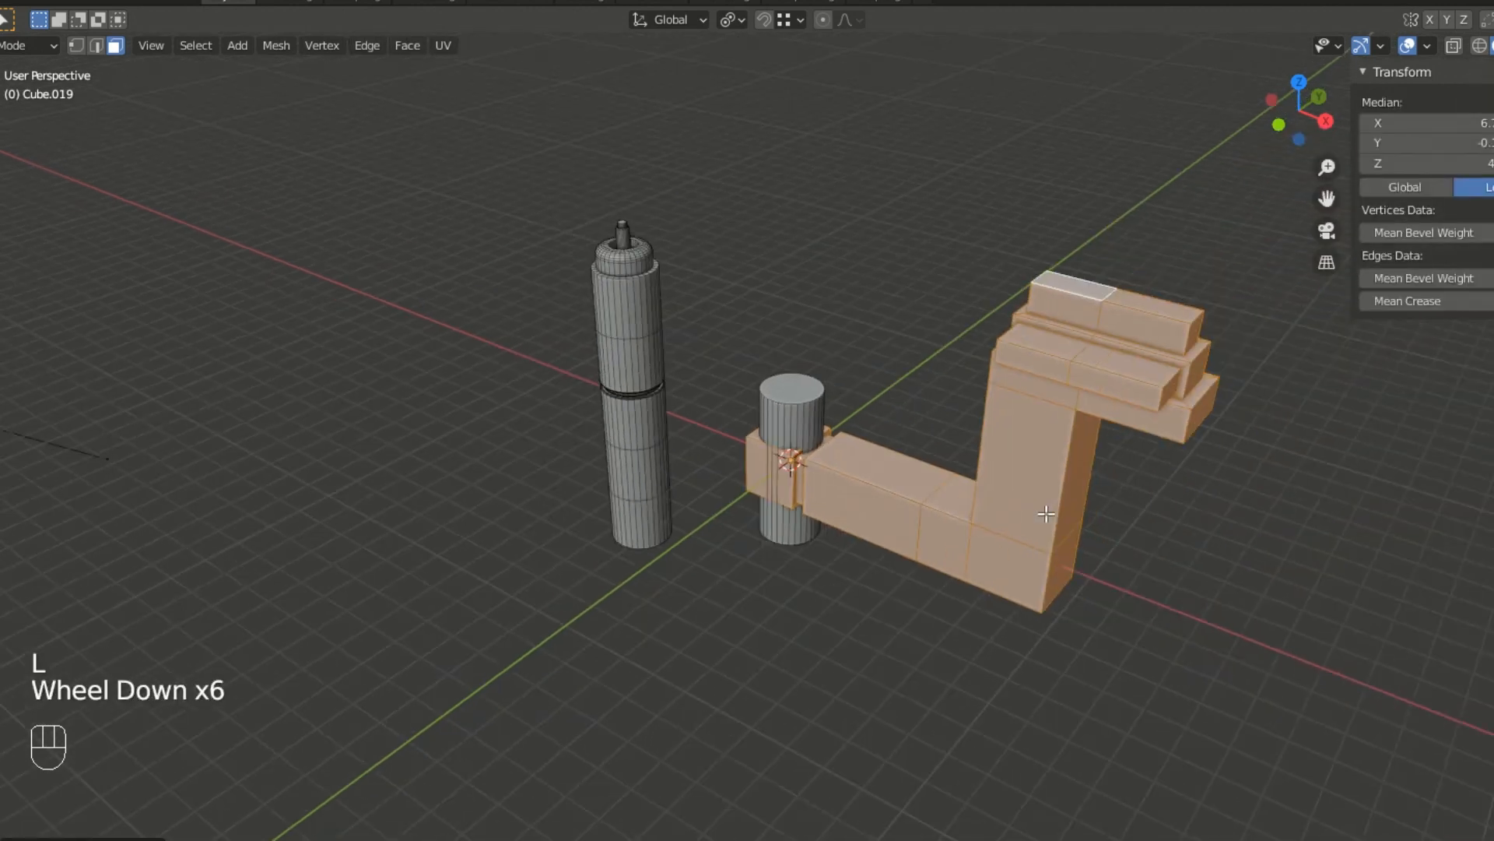
pyautogui.scroll(7, 1046, 514)
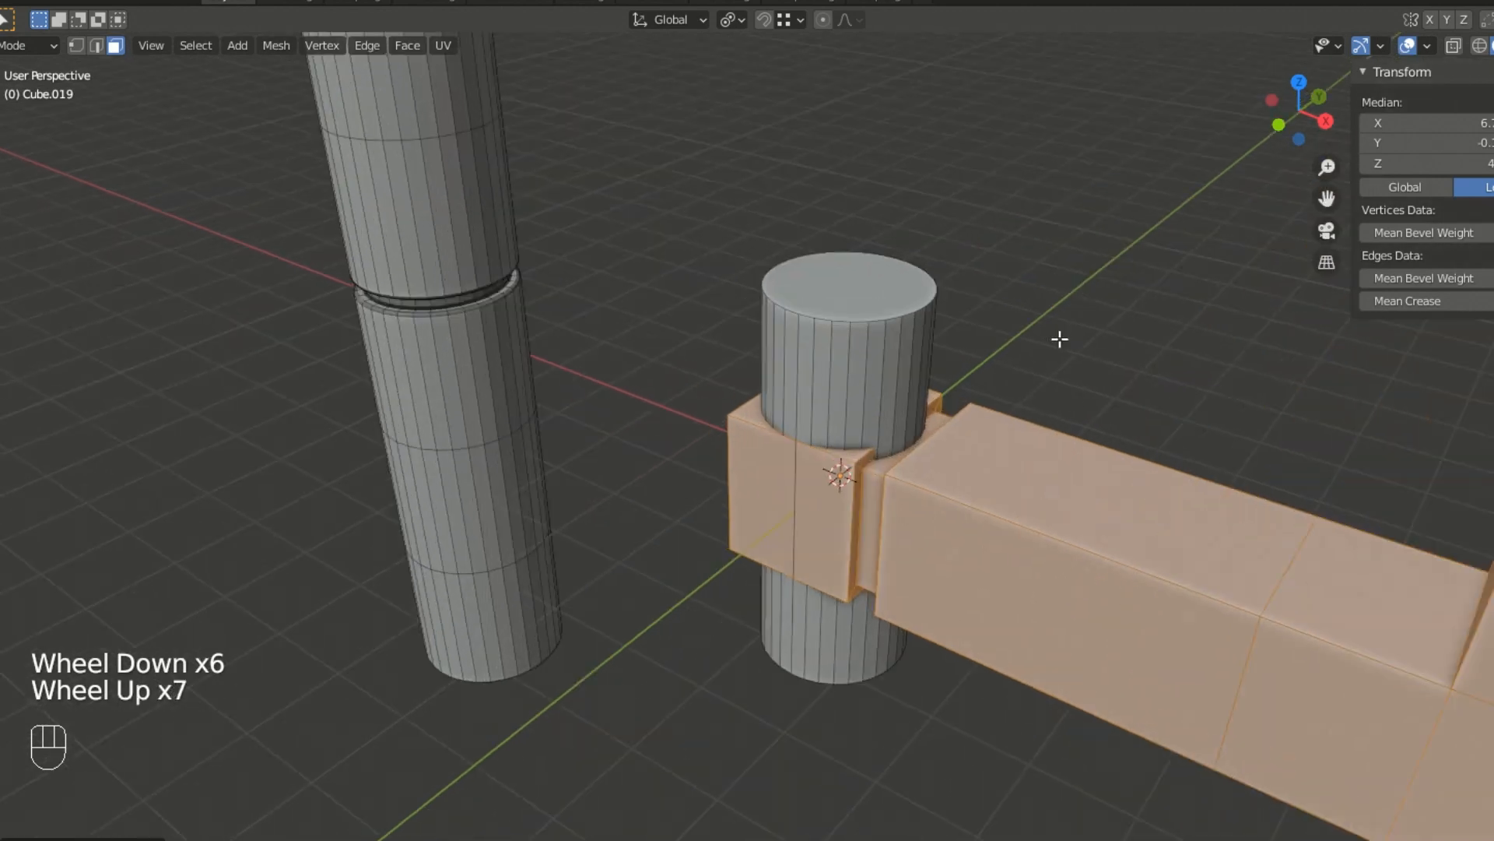
pyautogui.click(1031, 347)
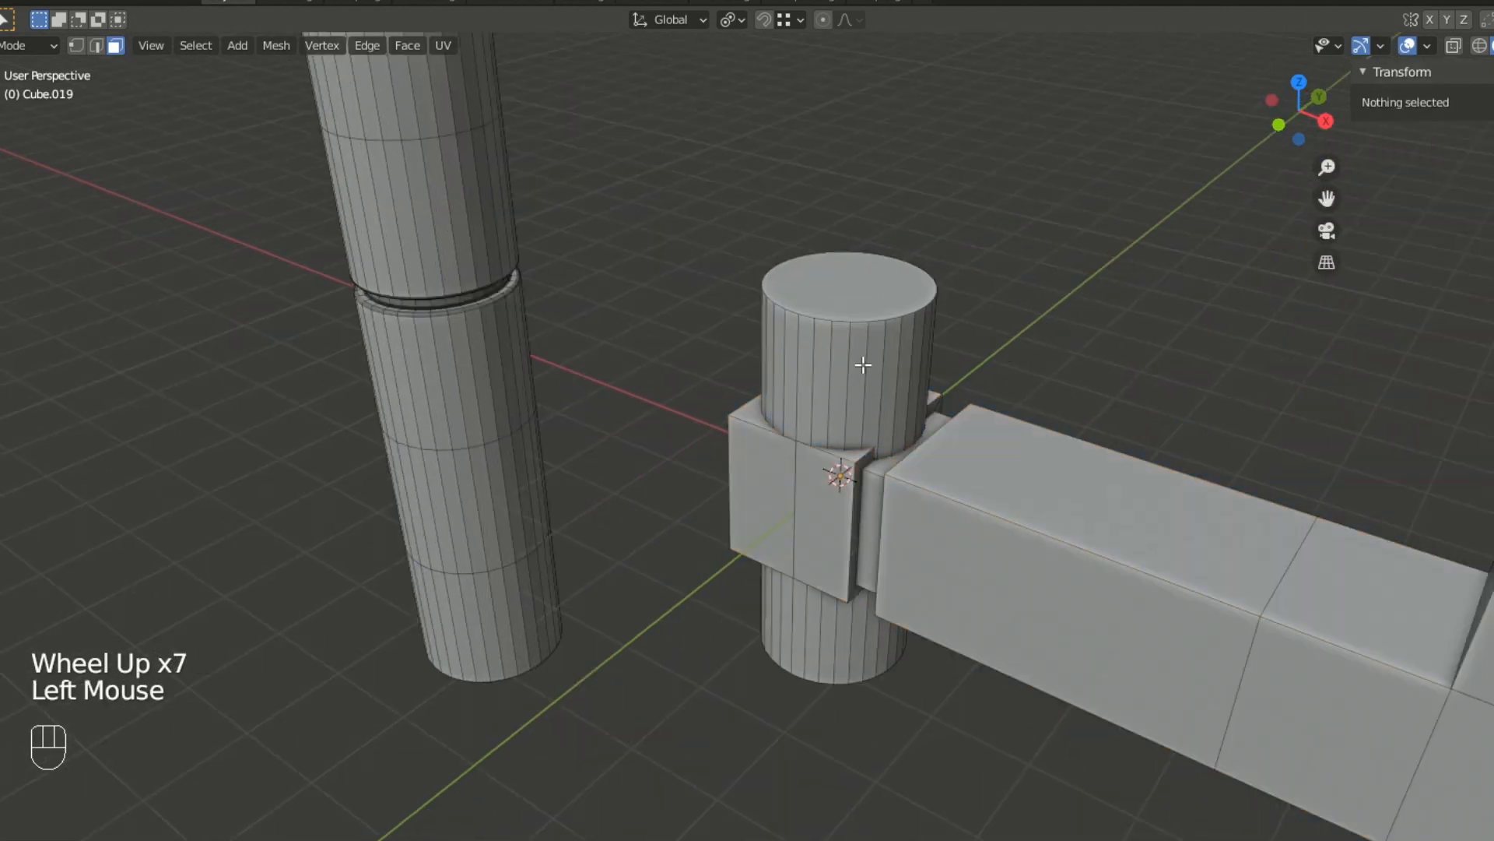
# - Select the whole linked cylinder and try moving it freely within the bar's end block
pyautogui.press('l')
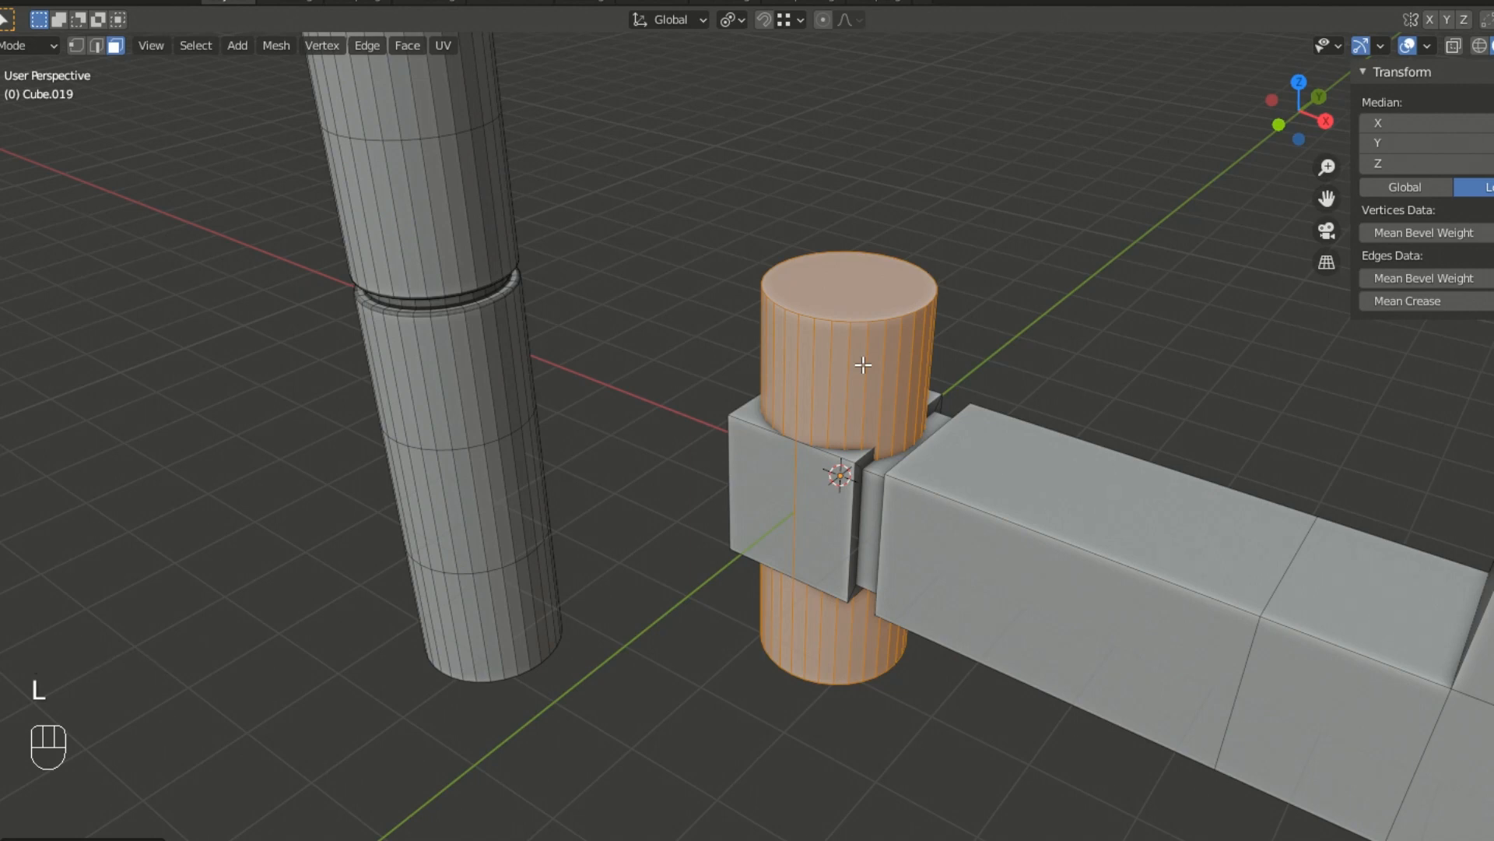
pyautogui.press('g')
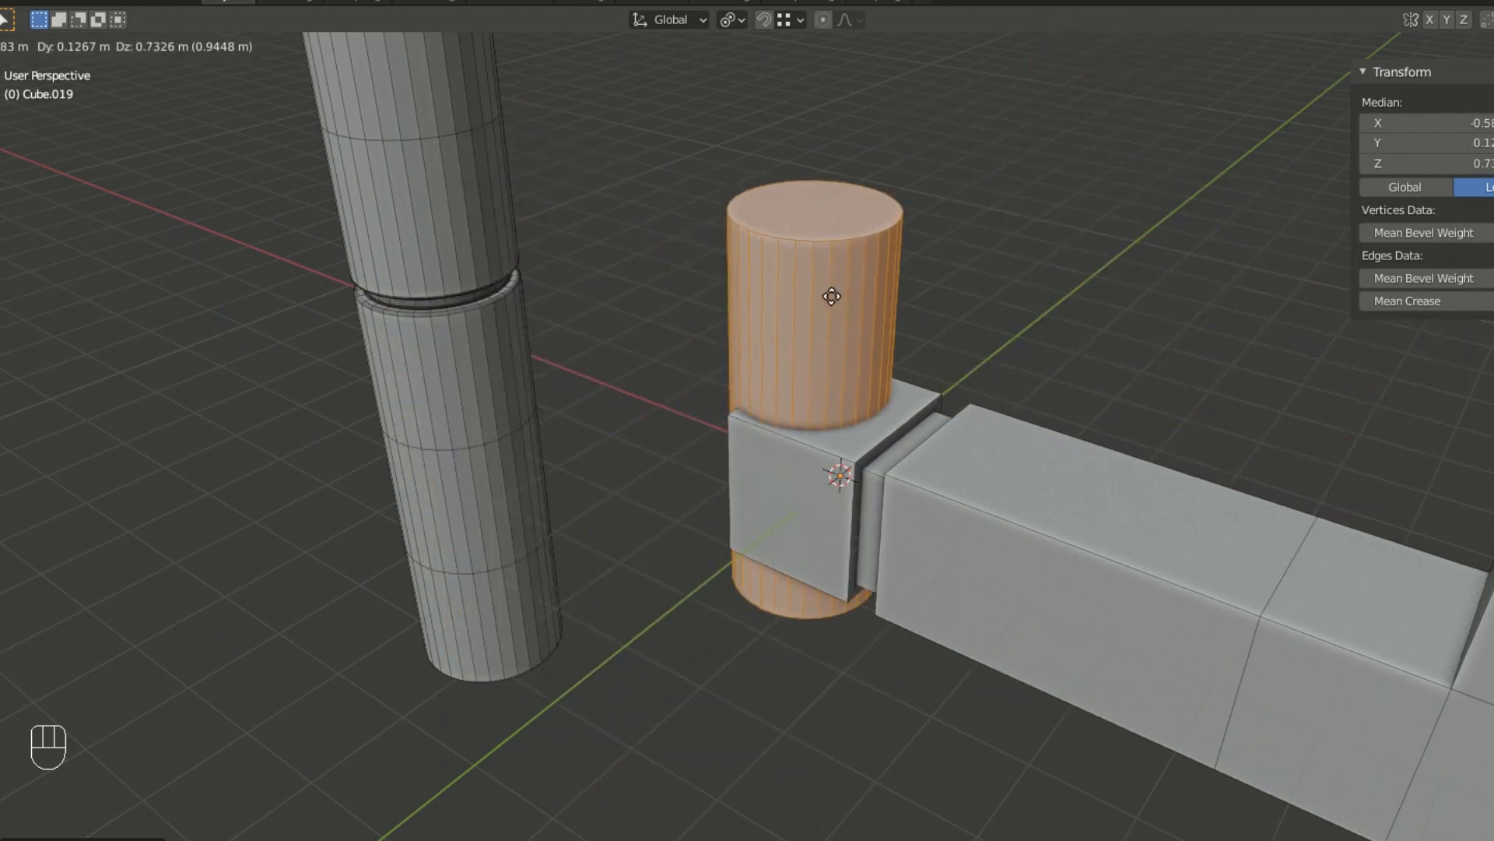
pyautogui.click(831, 346)
pyautogui.scroll(-2, 832, 297)
pyautogui.scroll(-7, 831, 297)
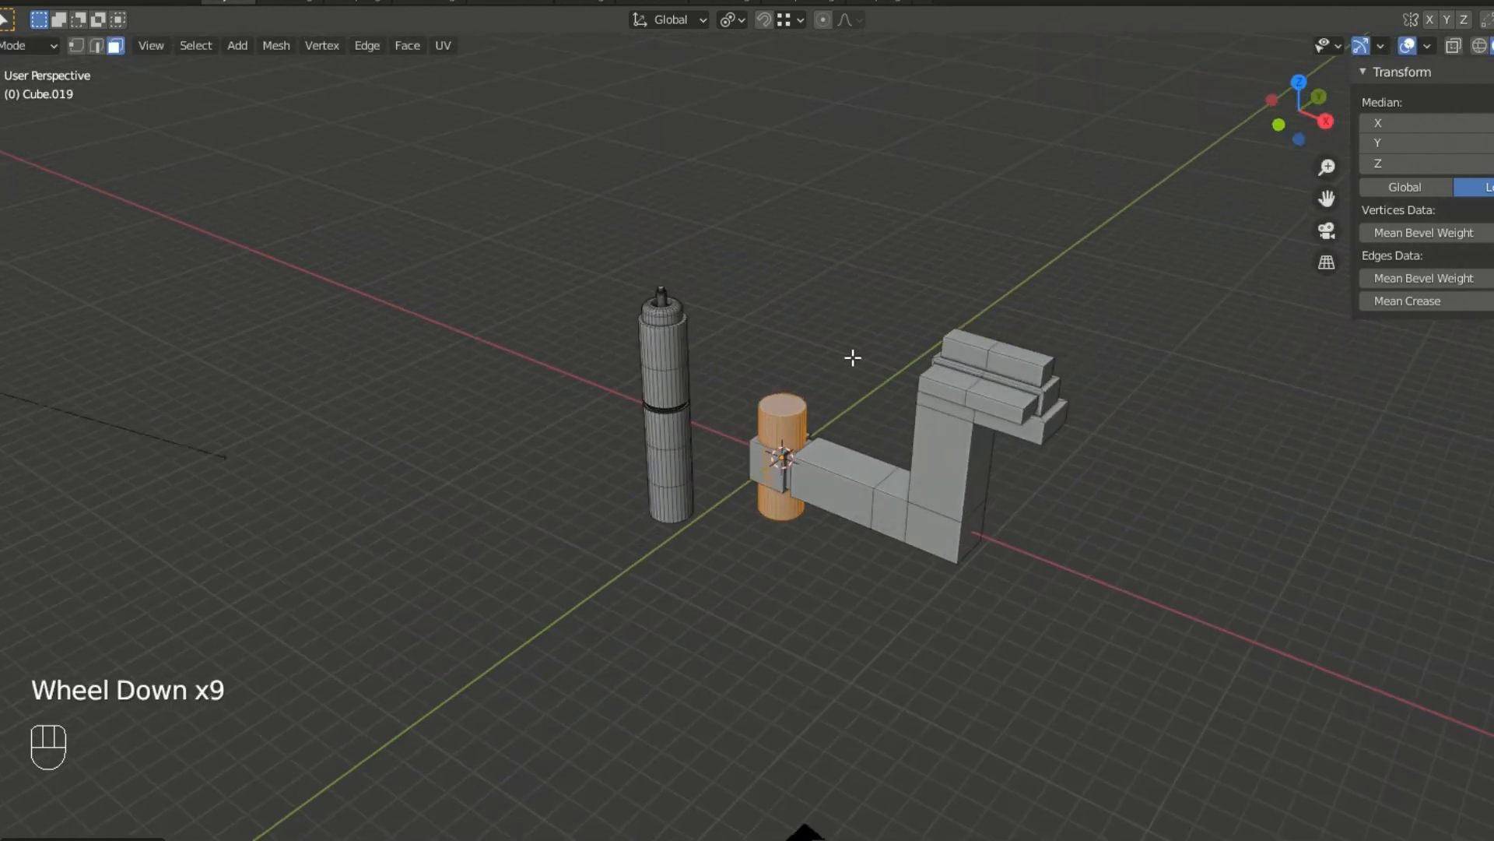
pyautogui.scroll(3, 853, 358)
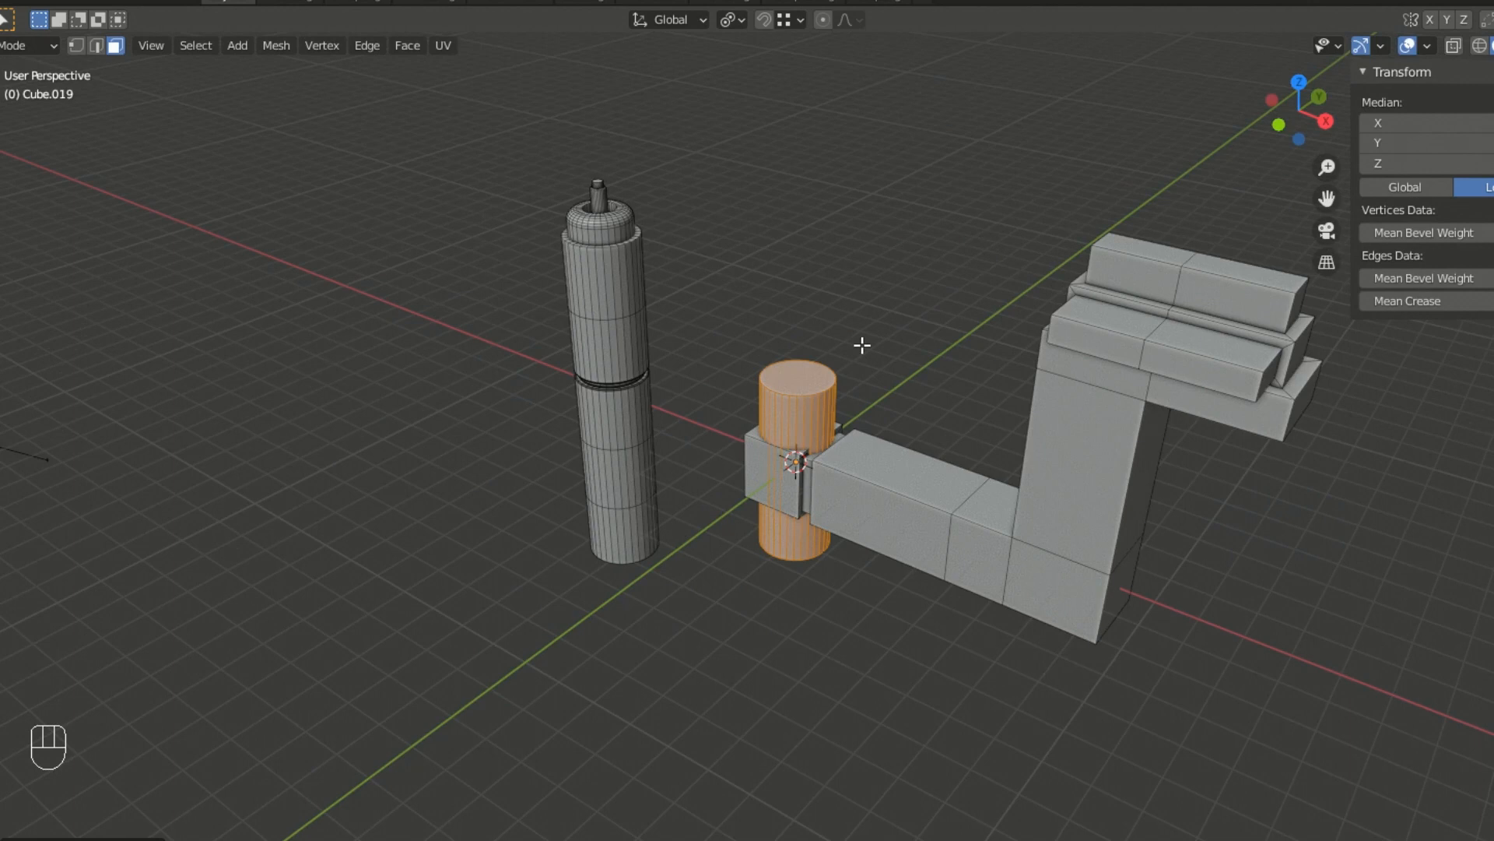
# - Move the cylinder about 10.17 m along X and about 9.6 m up along Z, into the bar's upper tiers
pyautogui.press('g')
pyautogui.press('x')
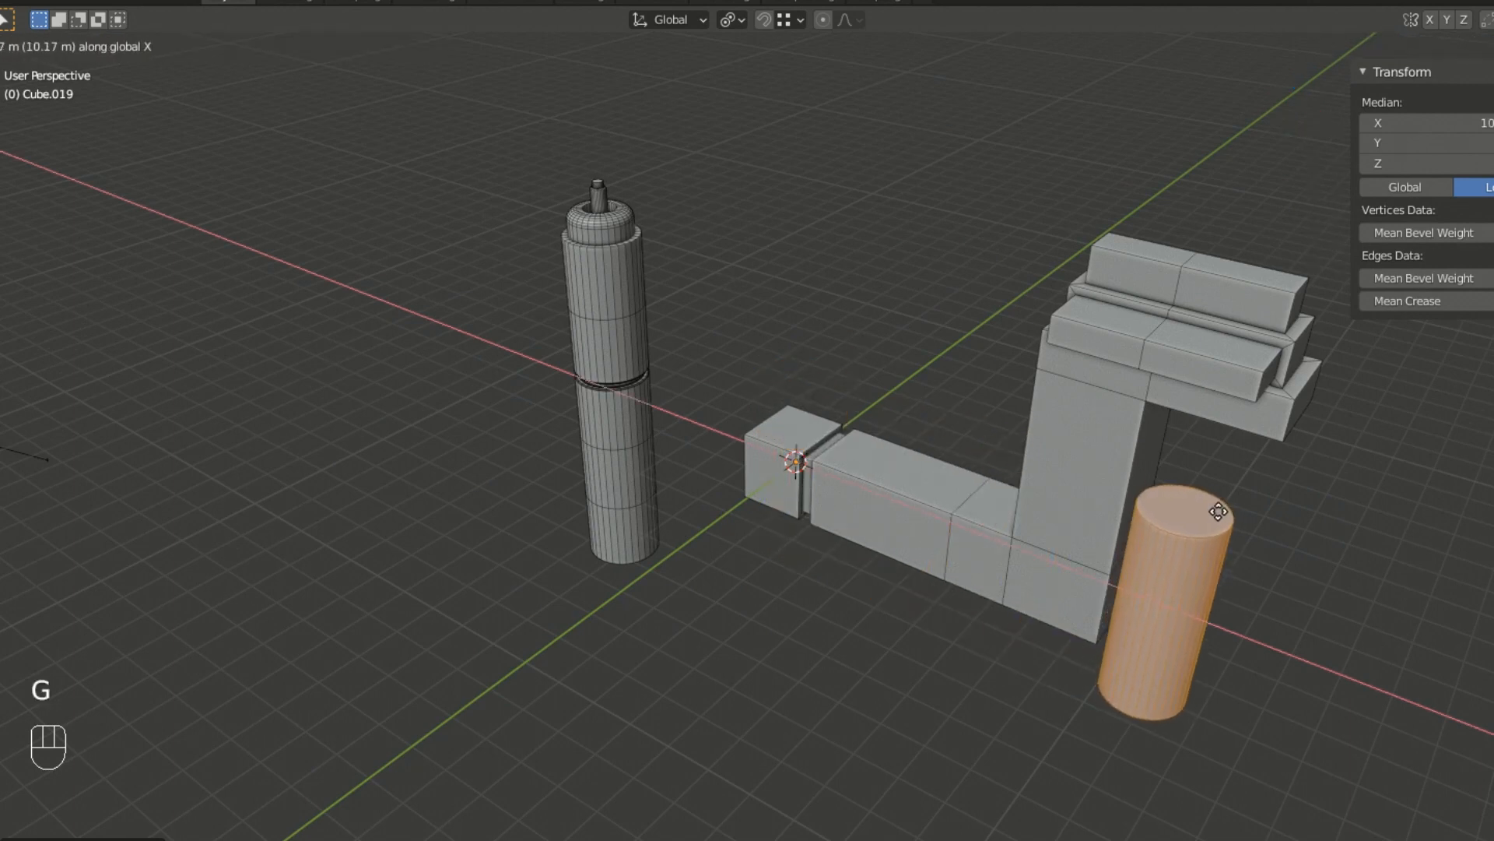
pyautogui.click(1218, 510)
pyautogui.press('g')
pyautogui.press('z')
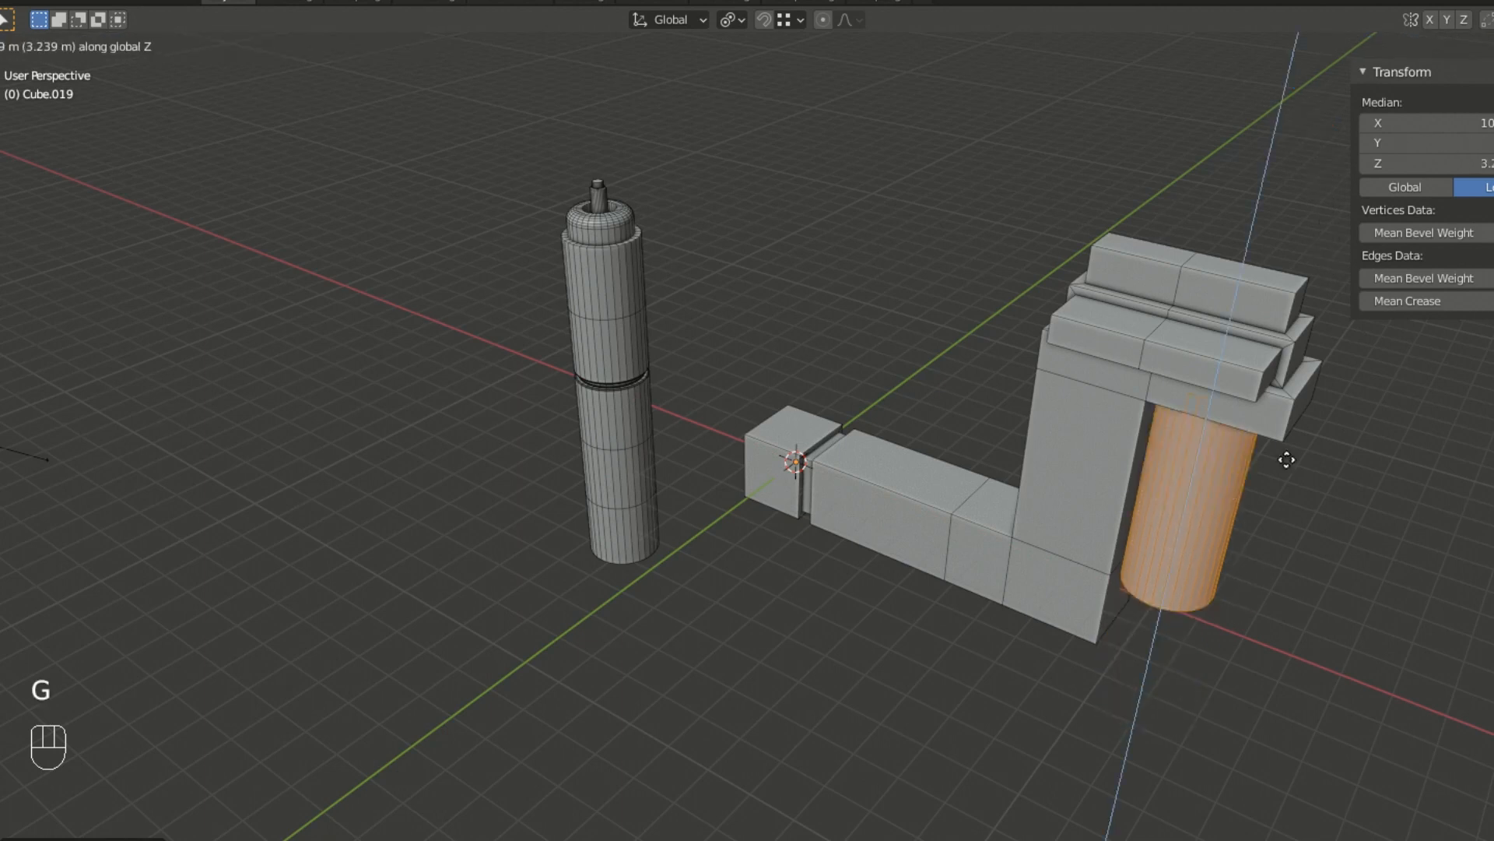
pyautogui.click(1313, 183)
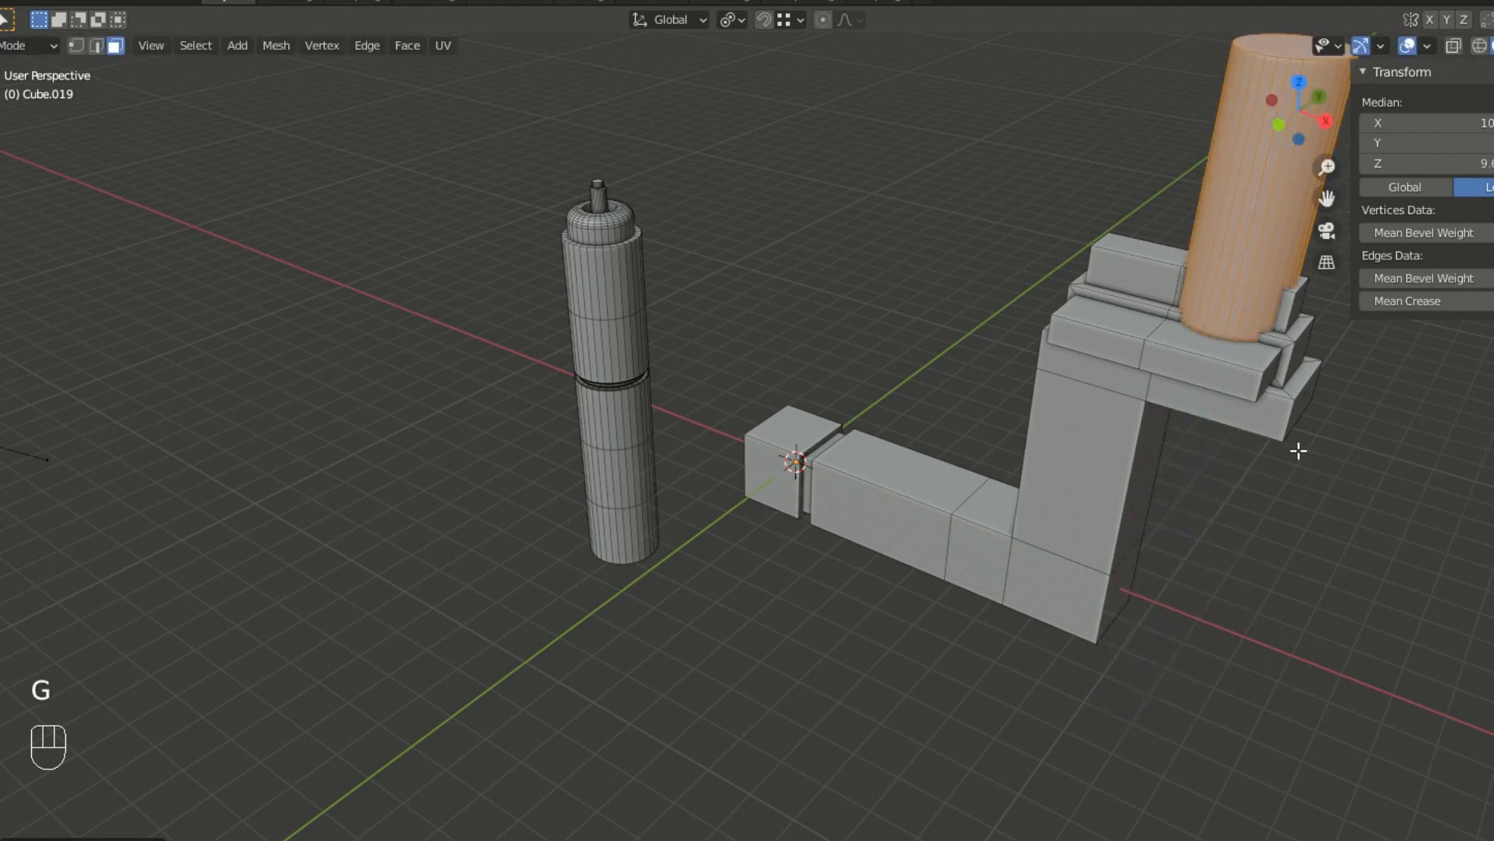
# - Clear the cylinder selection and select all linked geometry of the tall column
pyautogui.scroll(-2, 1271, 450)
pyautogui.moveTo(1270, 450); pyautogui.dragTo(1154, 390, button='middle')
pyautogui.click(1171, 450)
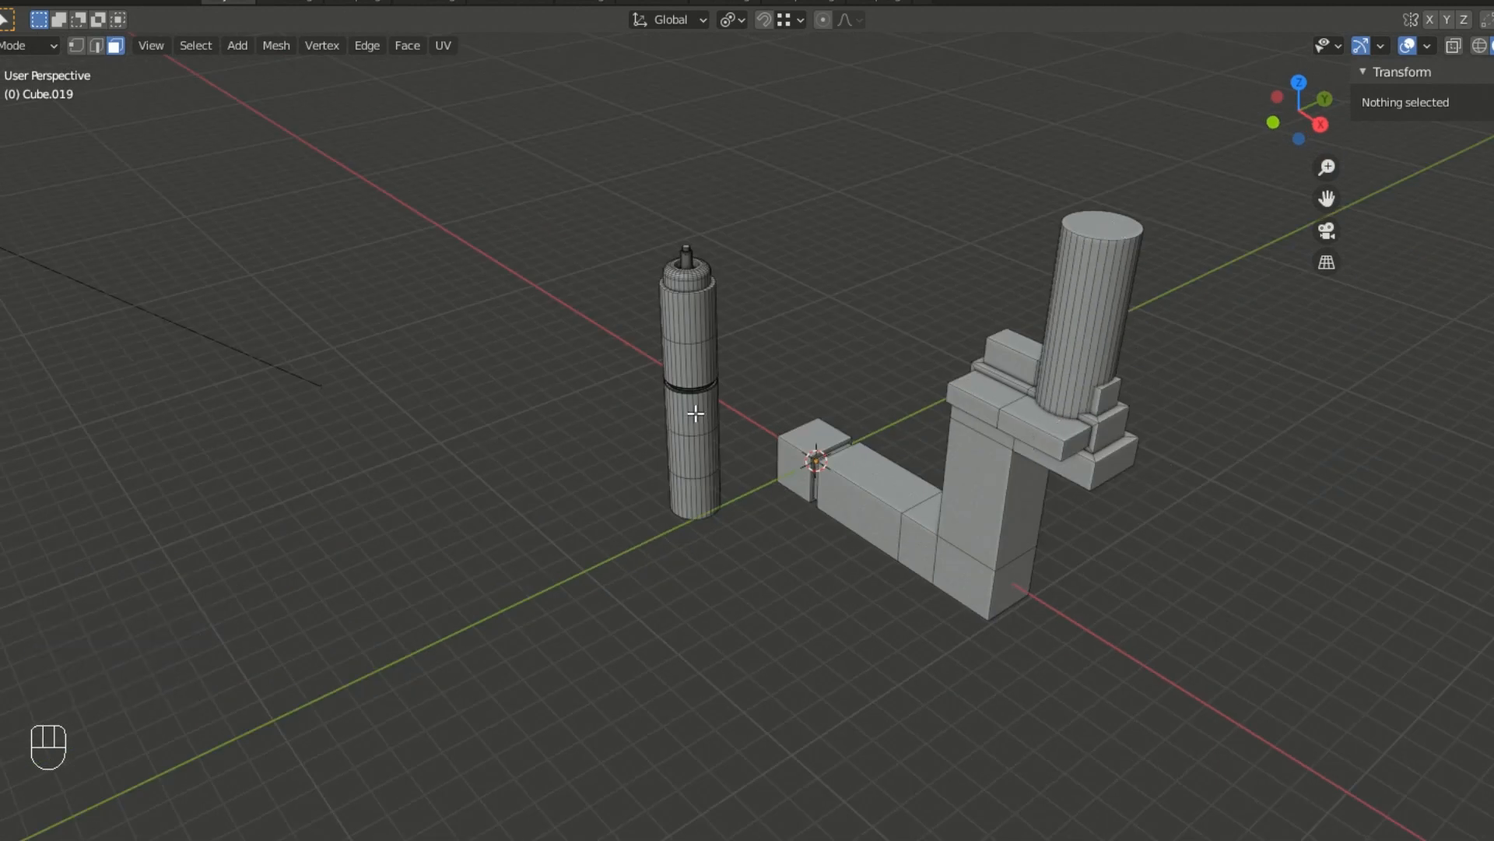
pyautogui.press('l')
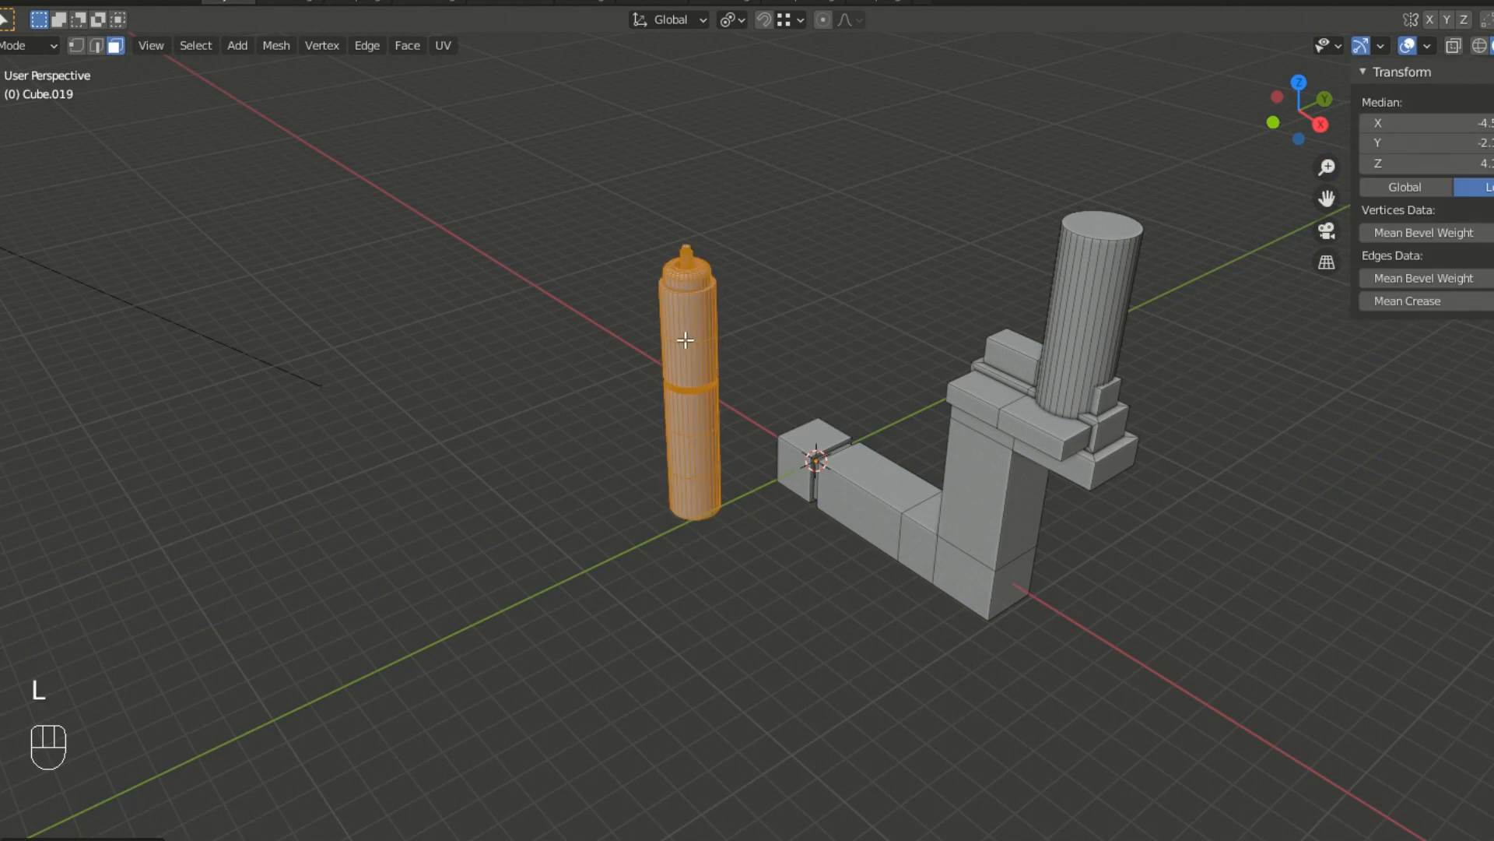
# - Move the selected column along Y and slightly along X, bringing it close to the bar's end block
pyautogui.press('g')
pyautogui.press('y')
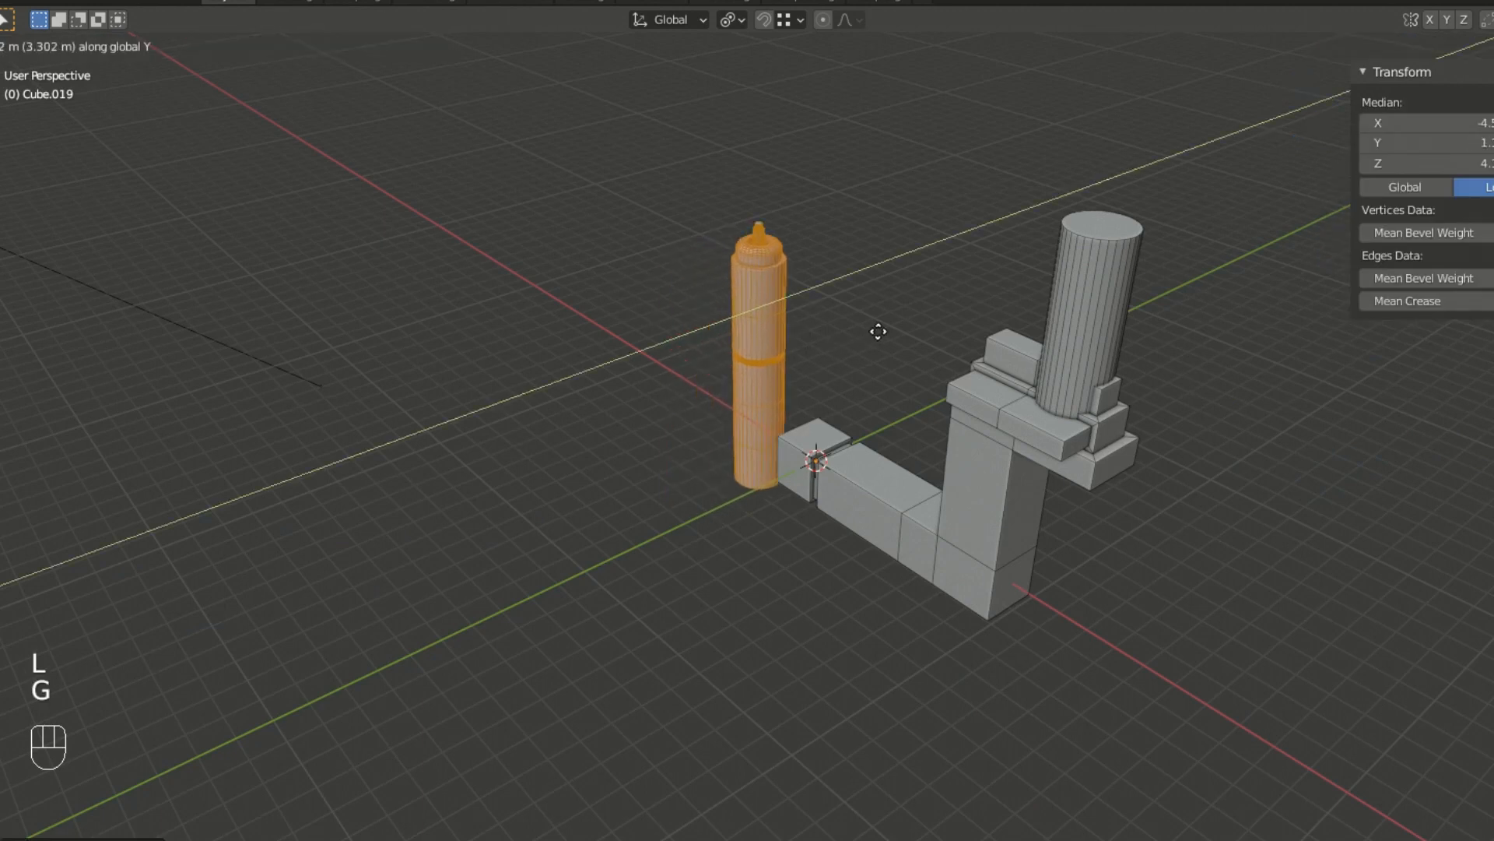
pyautogui.click(841, 331)
pyautogui.press('g')
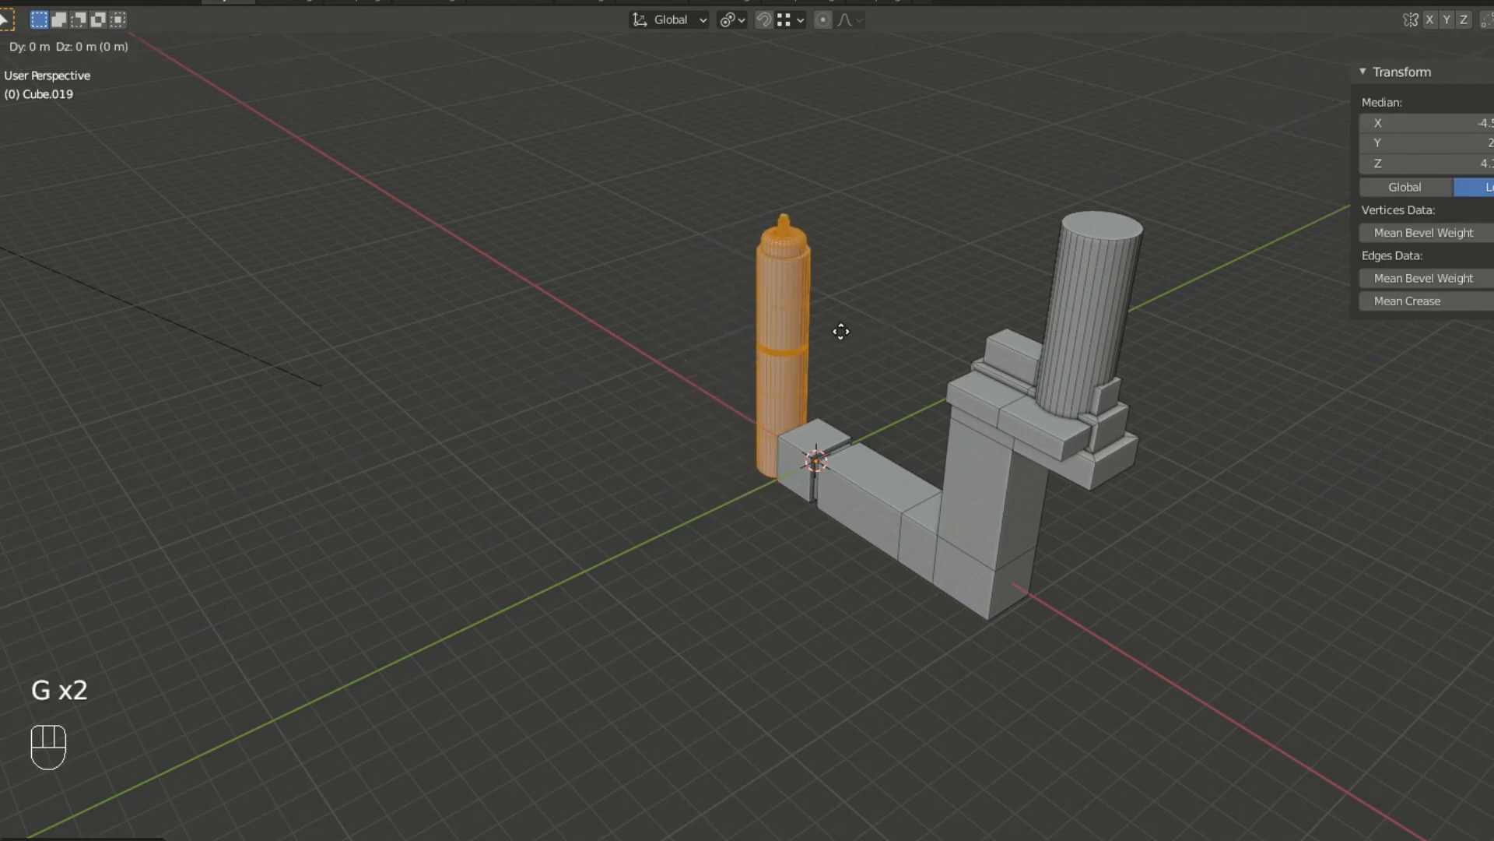
pyautogui.press('x')
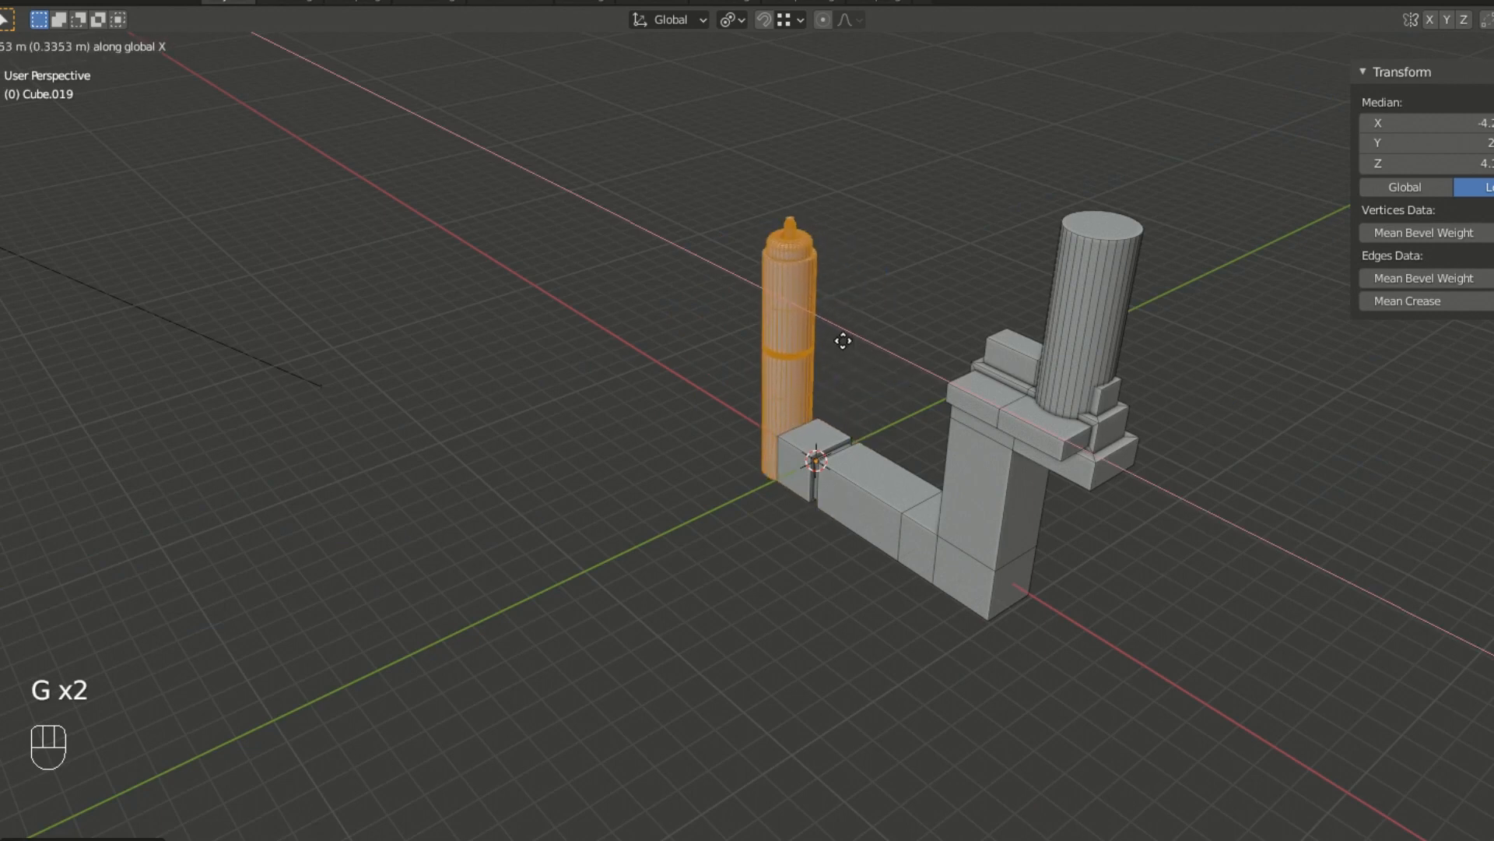
pyautogui.click(841, 337)
# - From above, move the column along Y and X onto the bar's end block at the origin, and clear the selection
pyautogui.moveTo(860, 343); pyautogui.dragTo(864, 517, button='middle')
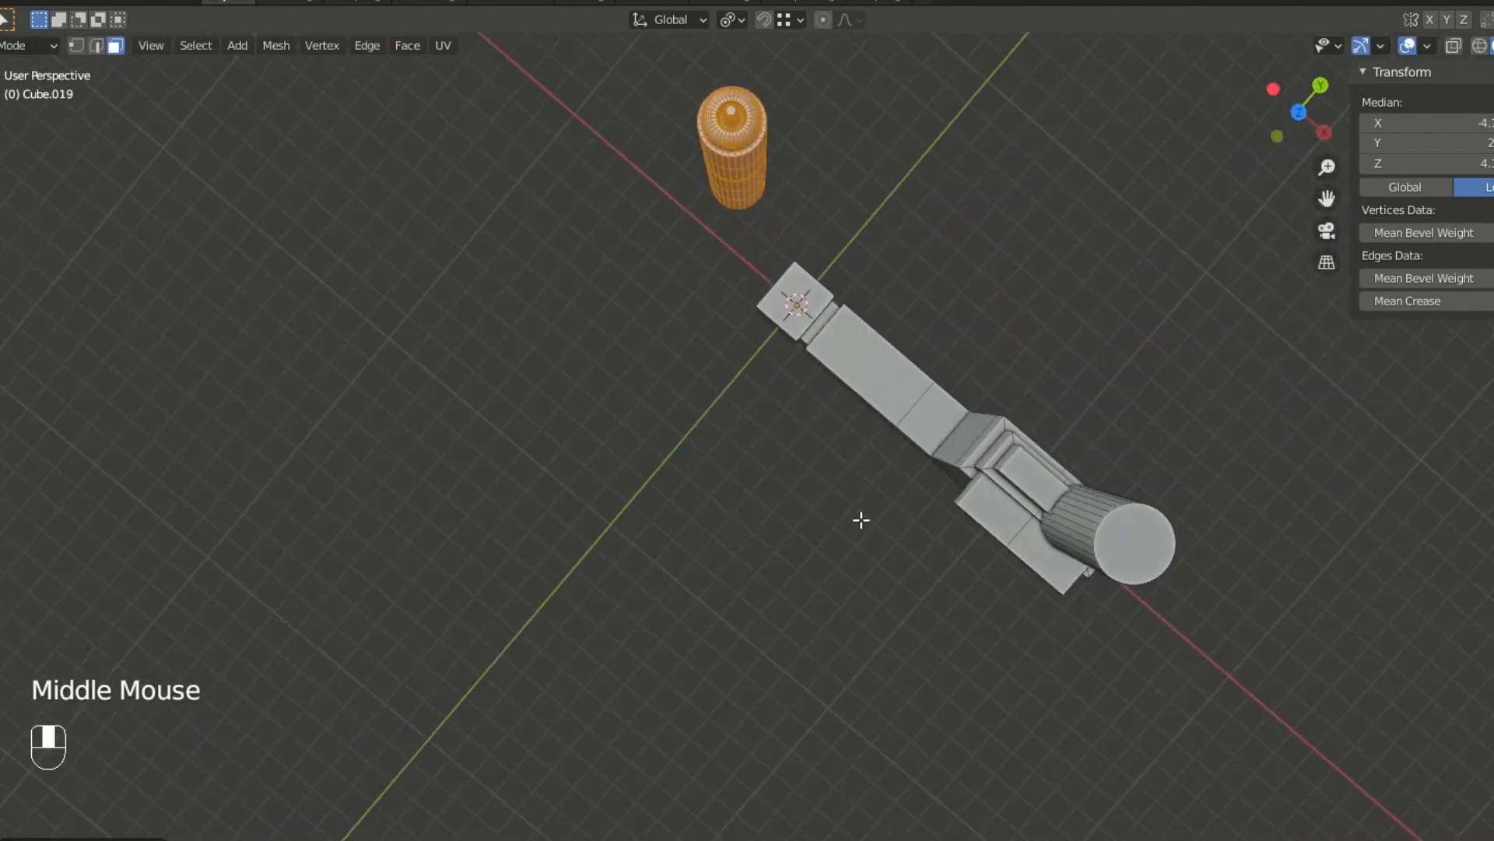
pyautogui.press('g')
pyautogui.press('y')
pyautogui.click(813, 288)
pyautogui.press('g')
pyautogui.press('x')
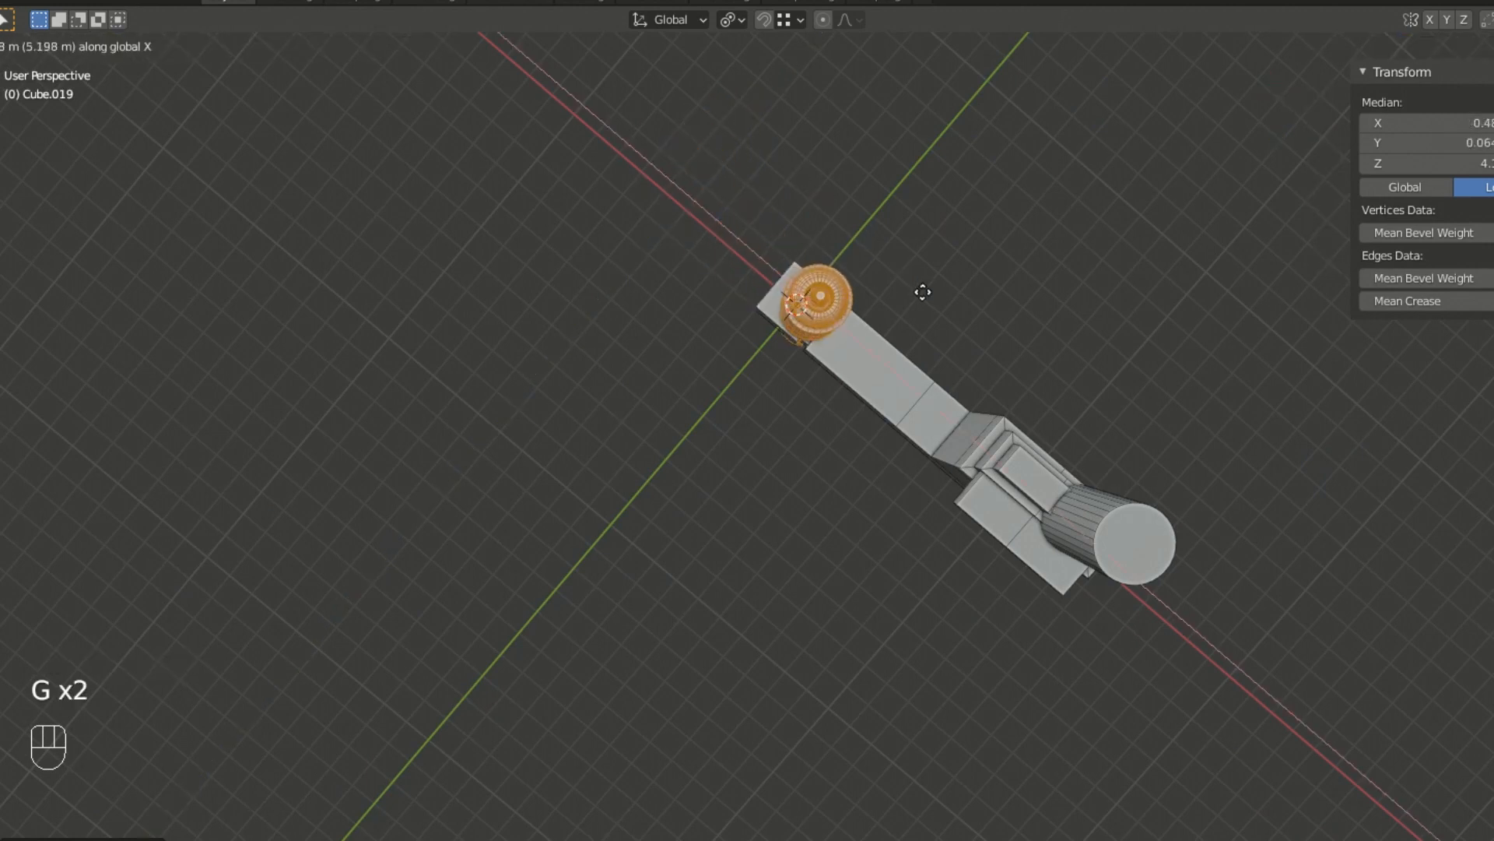
pyautogui.click(903, 285)
pyautogui.moveTo(902, 284); pyautogui.dragTo(947, 265, button='middle')
pyautogui.click(908, 366)
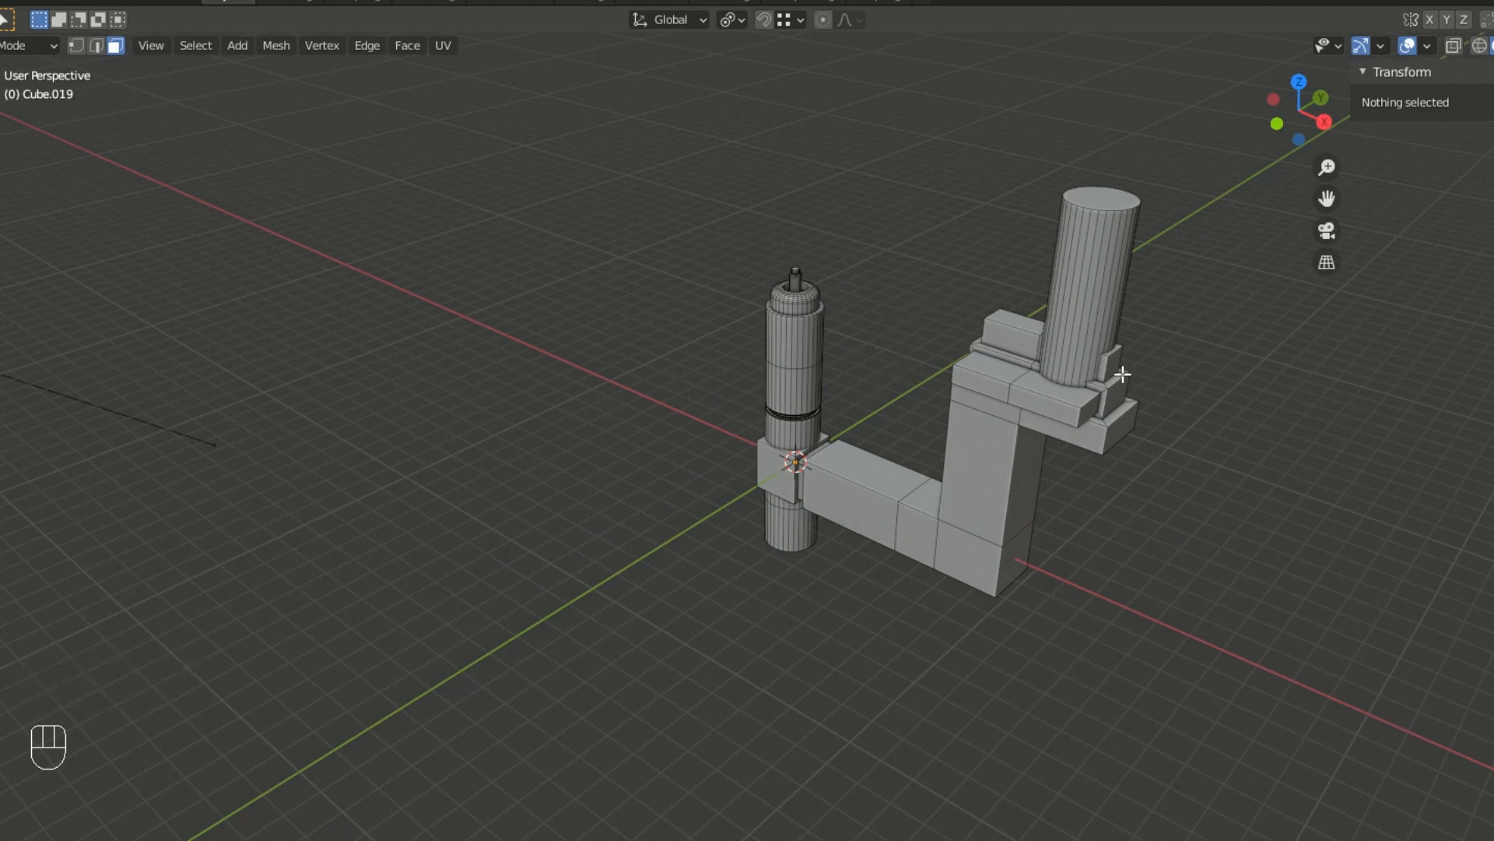
# - Select the linked cylinder on the upper tiers and move it in front view to beneath the overhang, beside the upright
pyautogui.press('l')
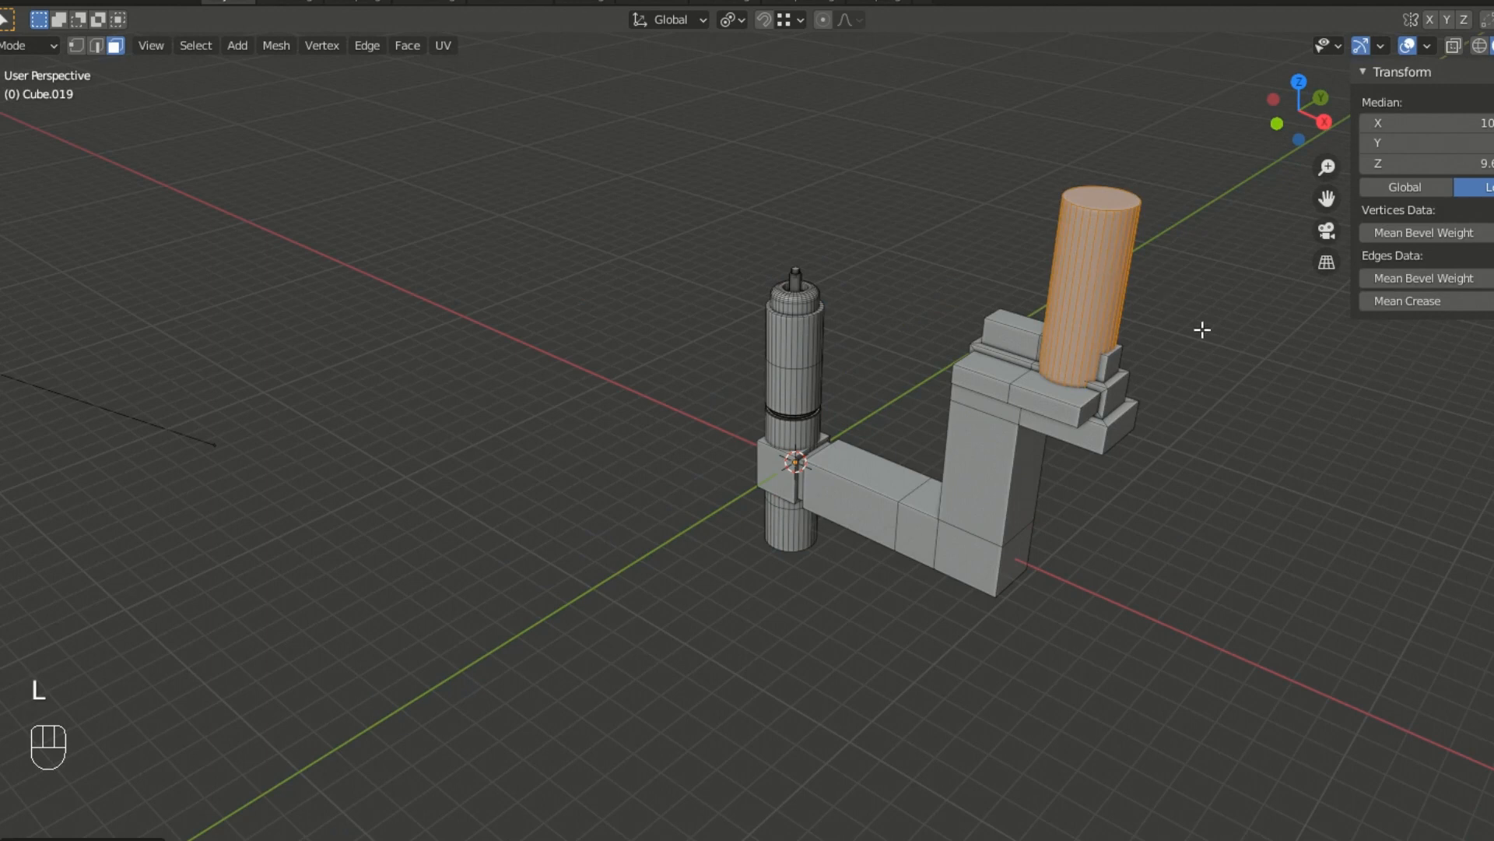
pyautogui.press('KP_1')
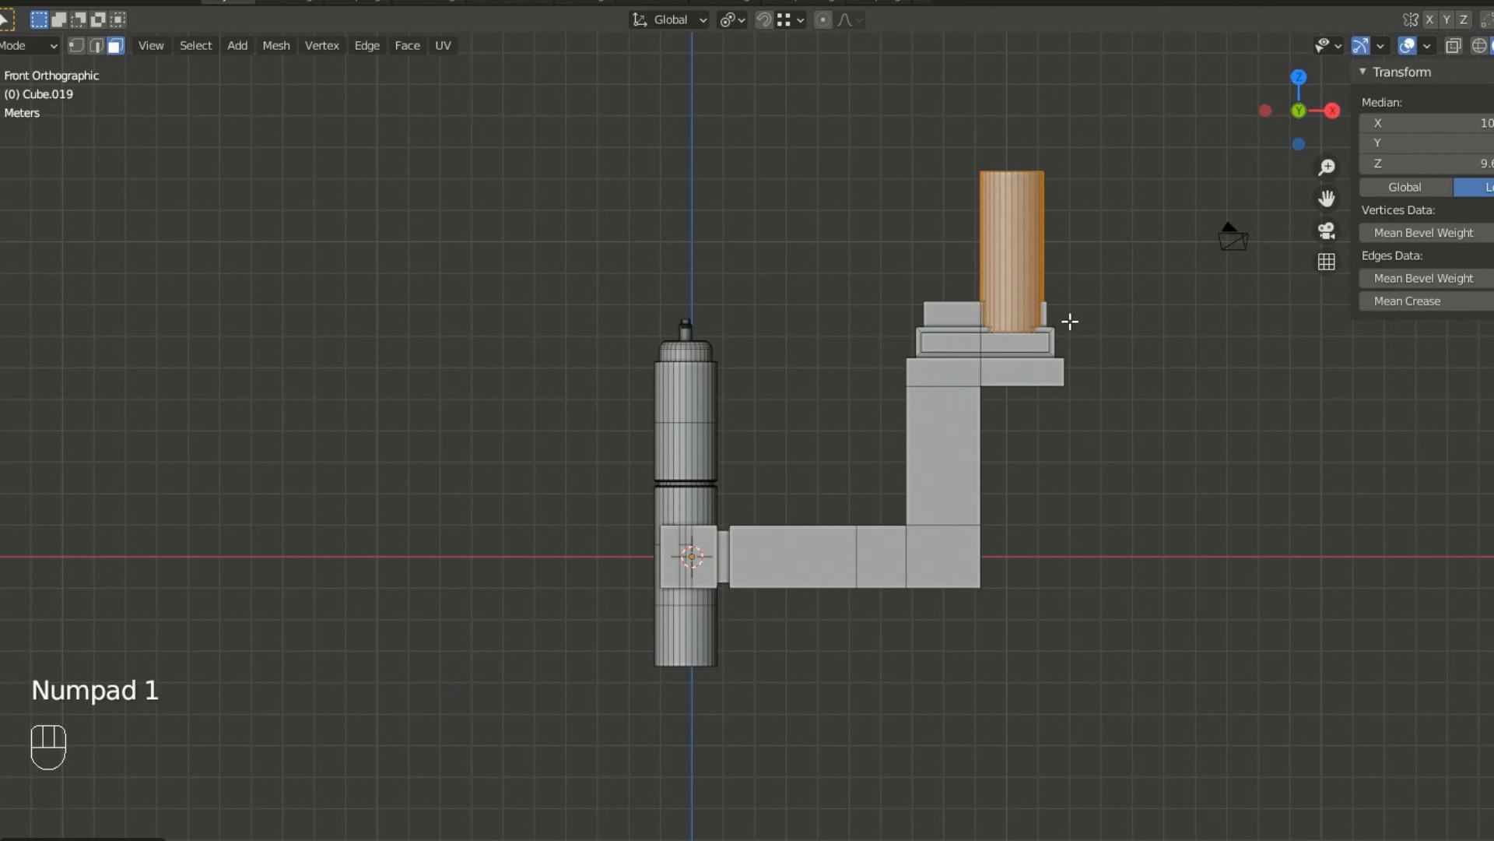
pyautogui.press('g')
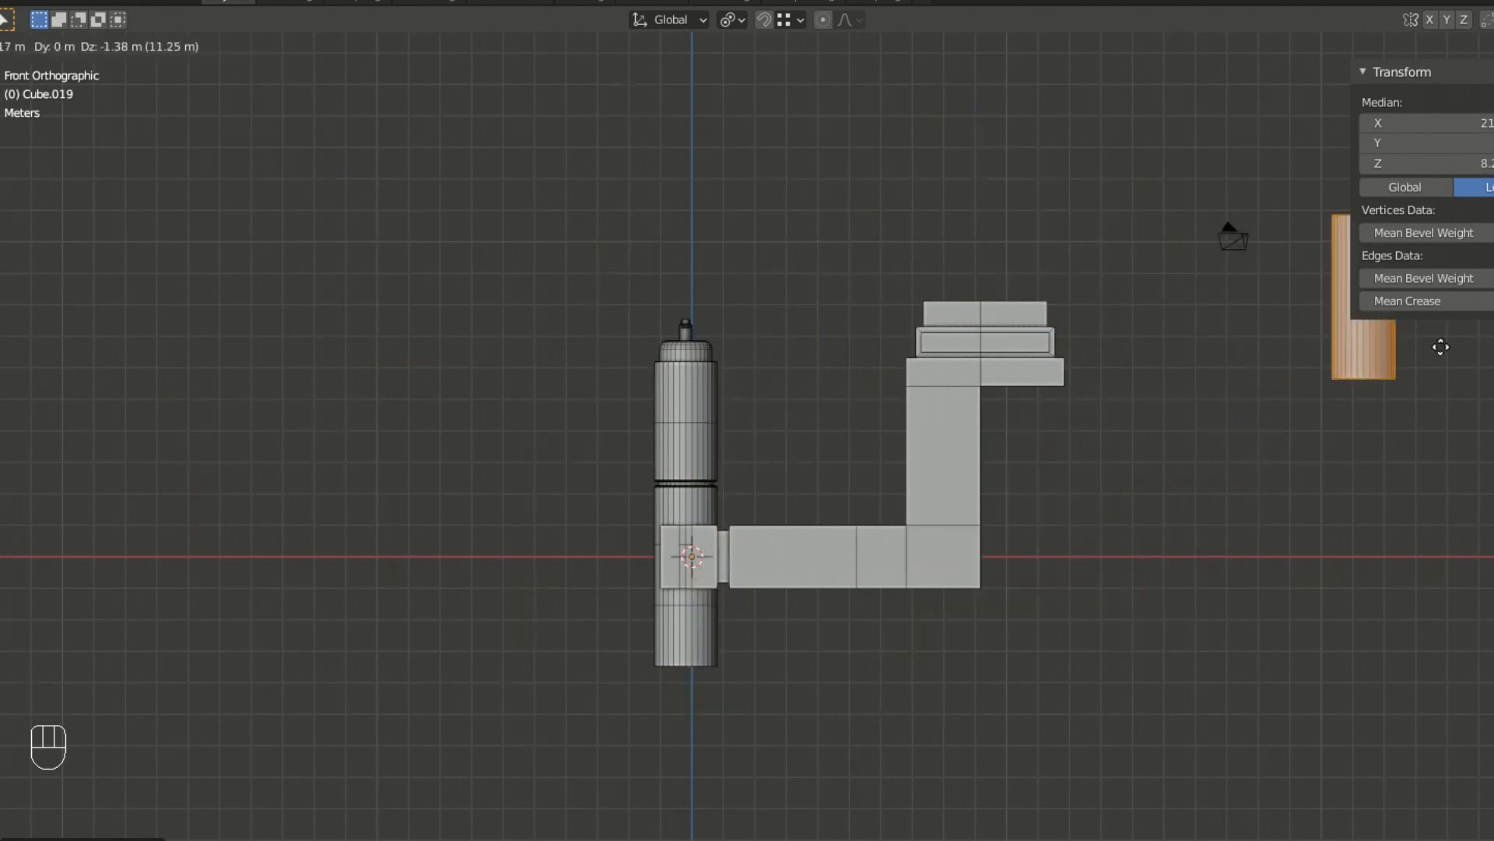
pyautogui.click(1112, 491)
pyautogui.moveTo(1111, 491); pyautogui.dragTo(1187, 449, button='middle')
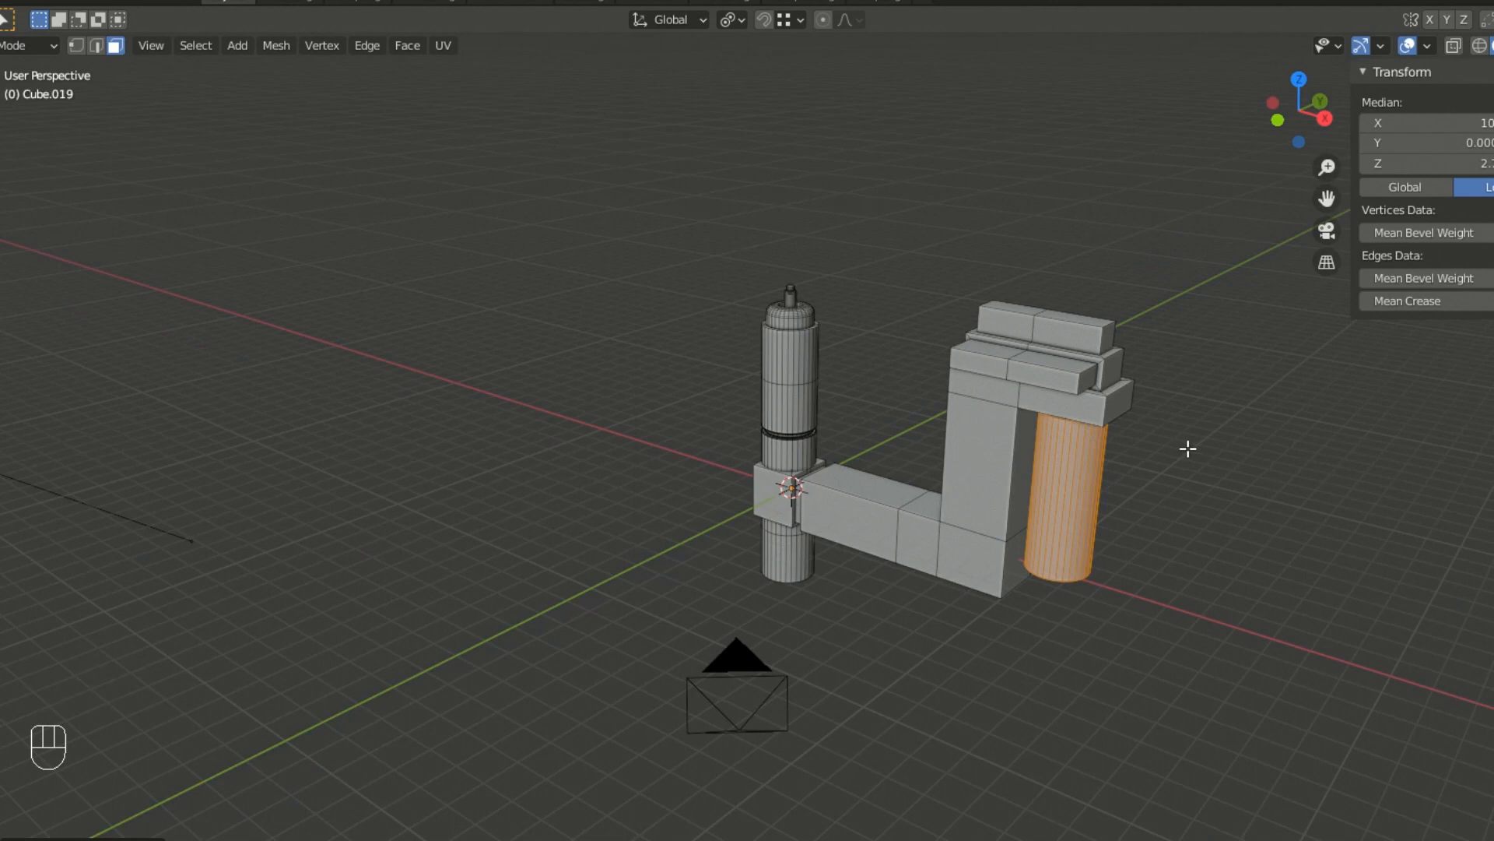
# - In right side view, move the selected cylinder out from the upright toward negative Y, leaving a gap between them
pyautogui.scroll(2, 1188, 448)
pyautogui.moveTo(1199, 474); pyautogui.dragTo(1207, 472, button='middle')
pyautogui.press('KP_3')
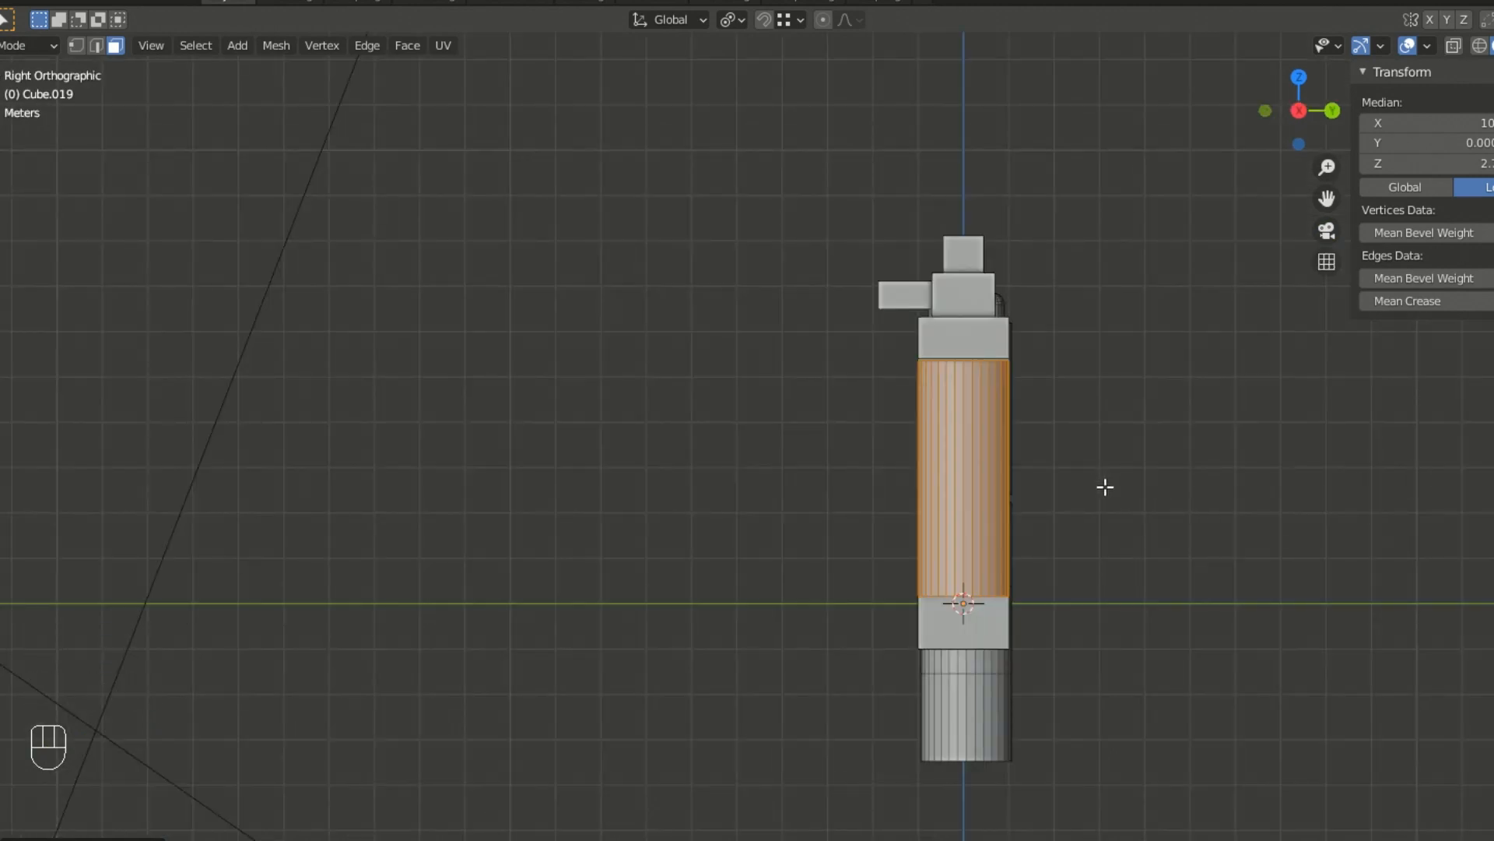
pyautogui.press('g')
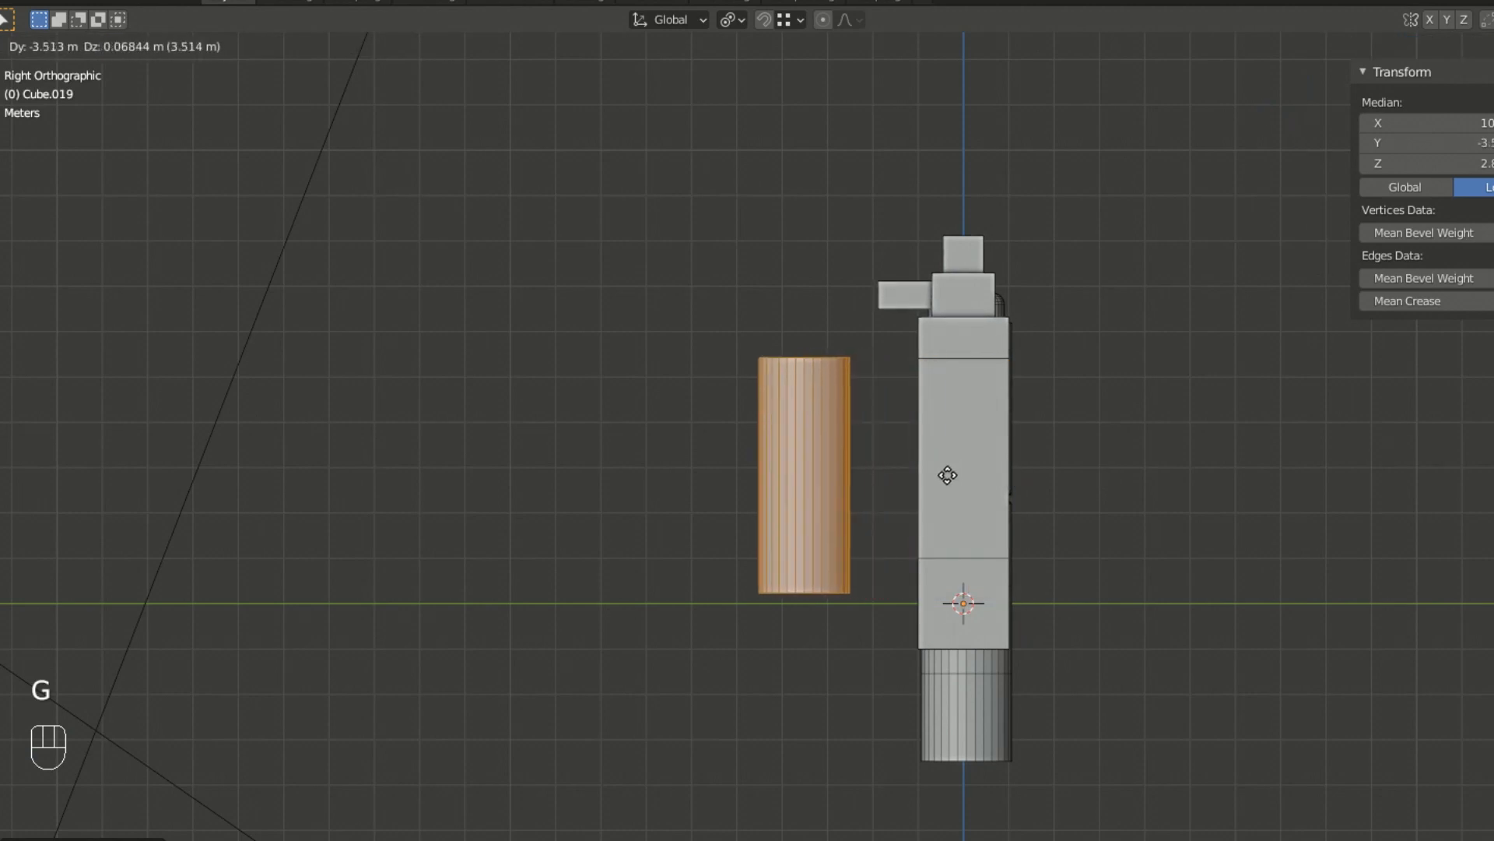
pyautogui.click(938, 477)
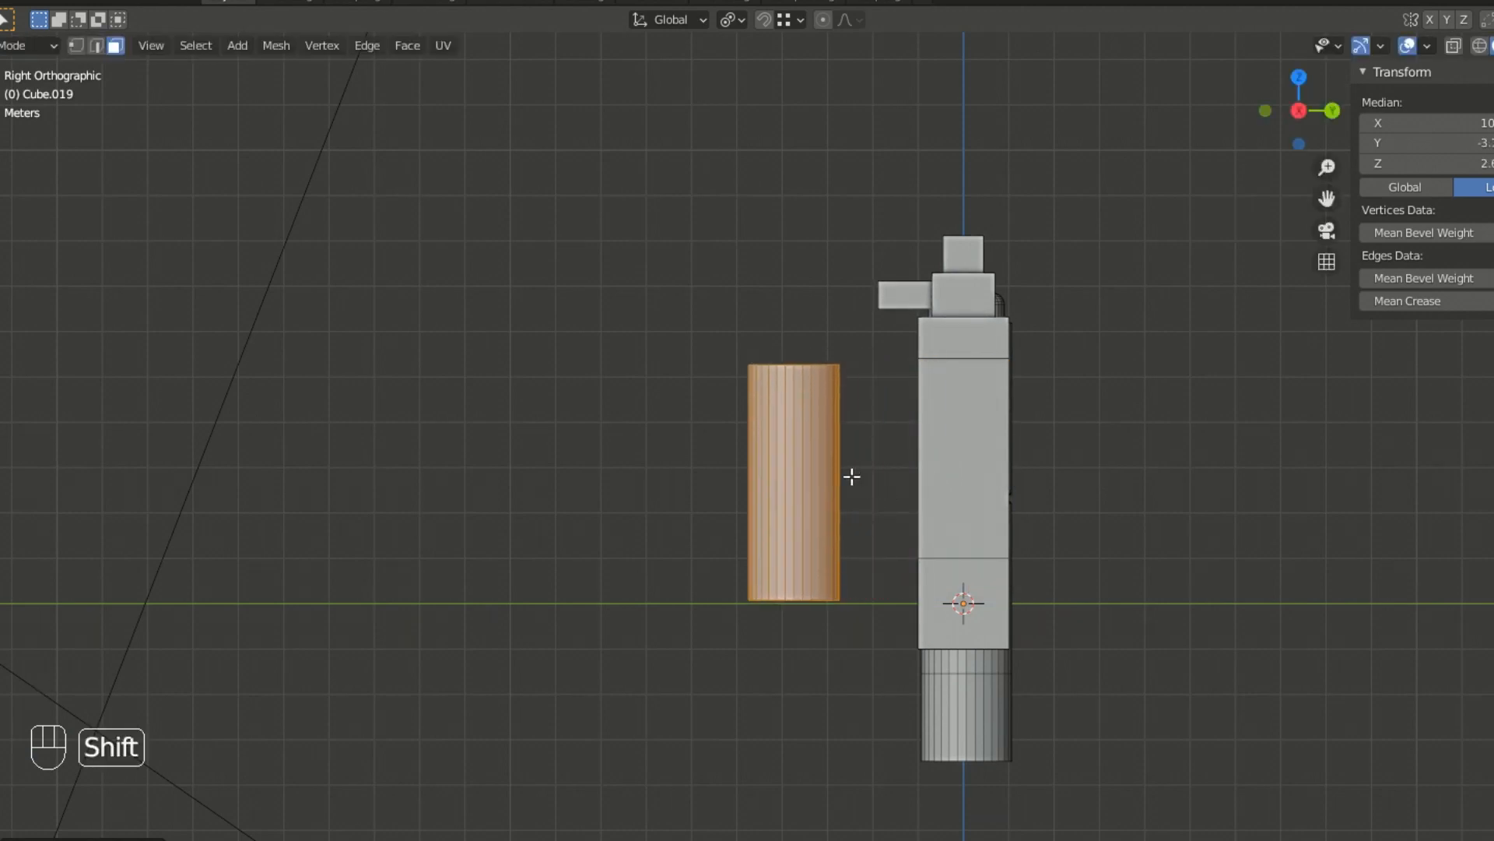
# - Duplicate the cylinder, place the copy beyond the upright on the positive Y side, and clear the selection
pyautogui.hotkey('shift', 'd')
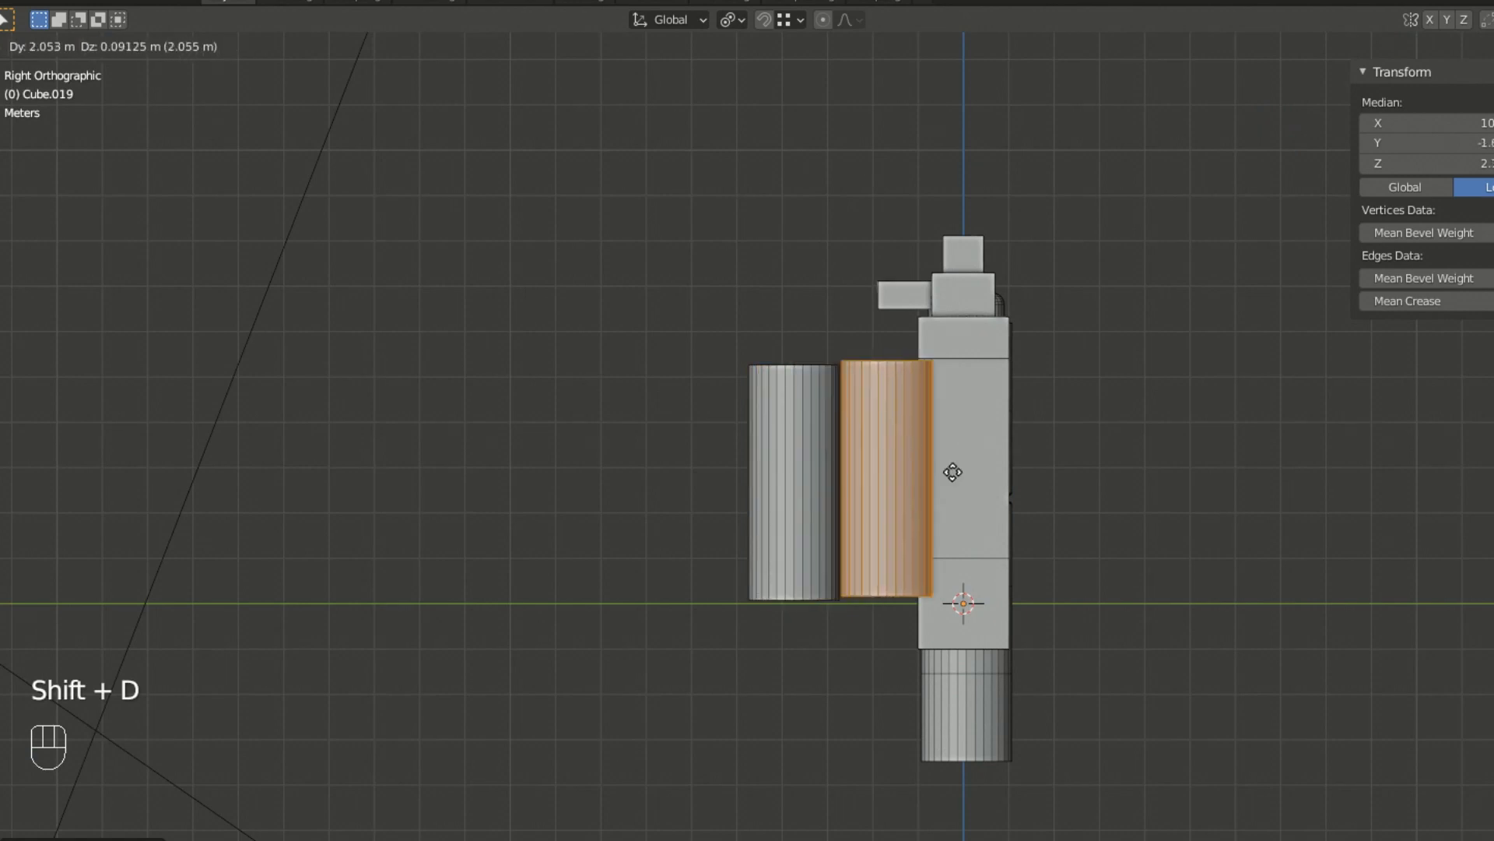
pyautogui.click(1195, 480)
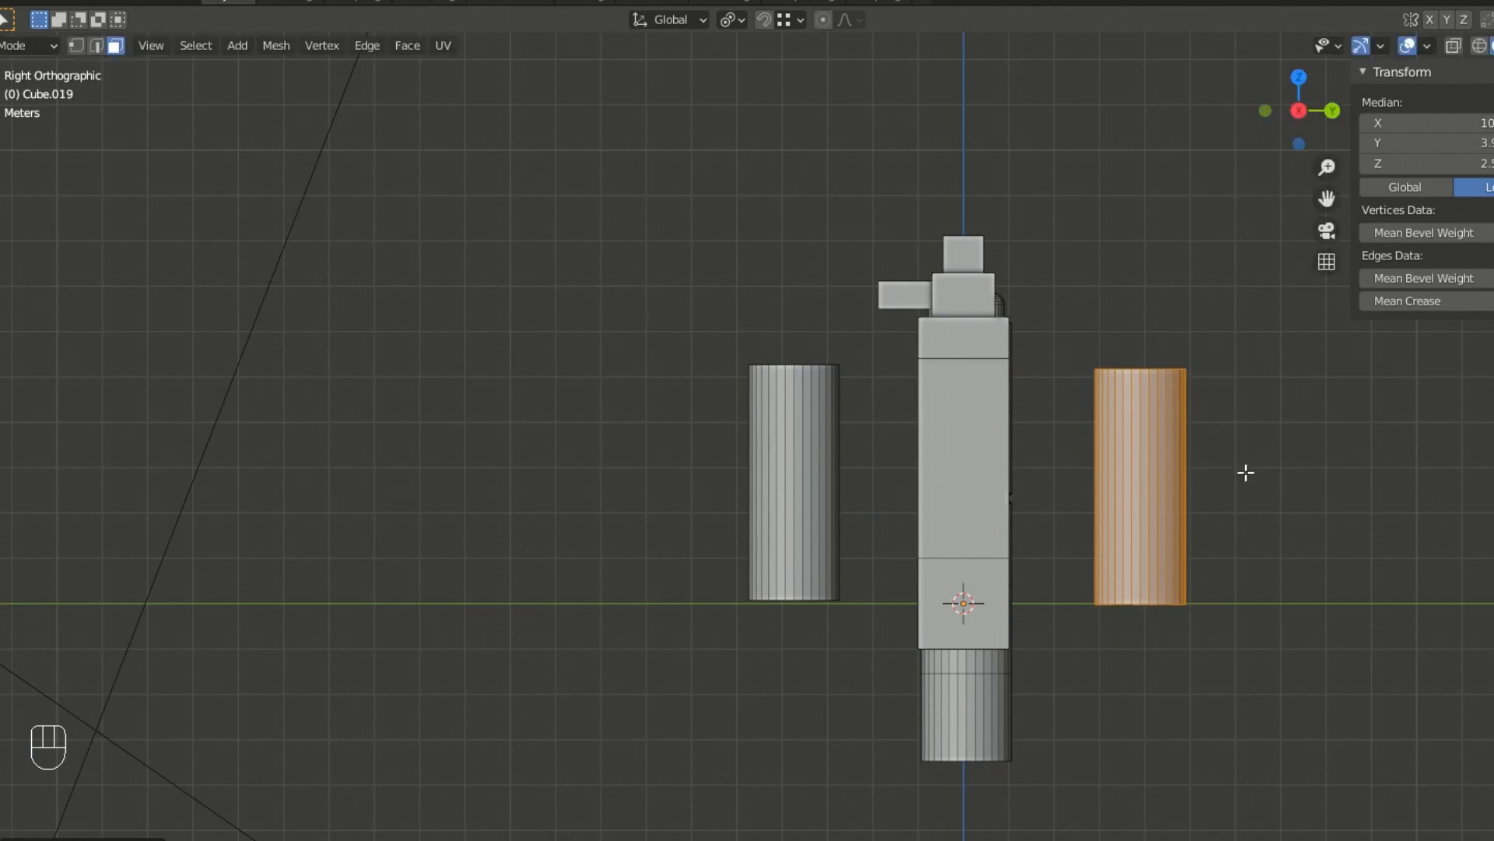
pyautogui.click(1248, 467)
# - In right side view, select the linked cylinder on the negative Y side and move it in under the overhang
pyautogui.moveTo(1250, 460); pyautogui.dragTo(1261, 514, button='middle')
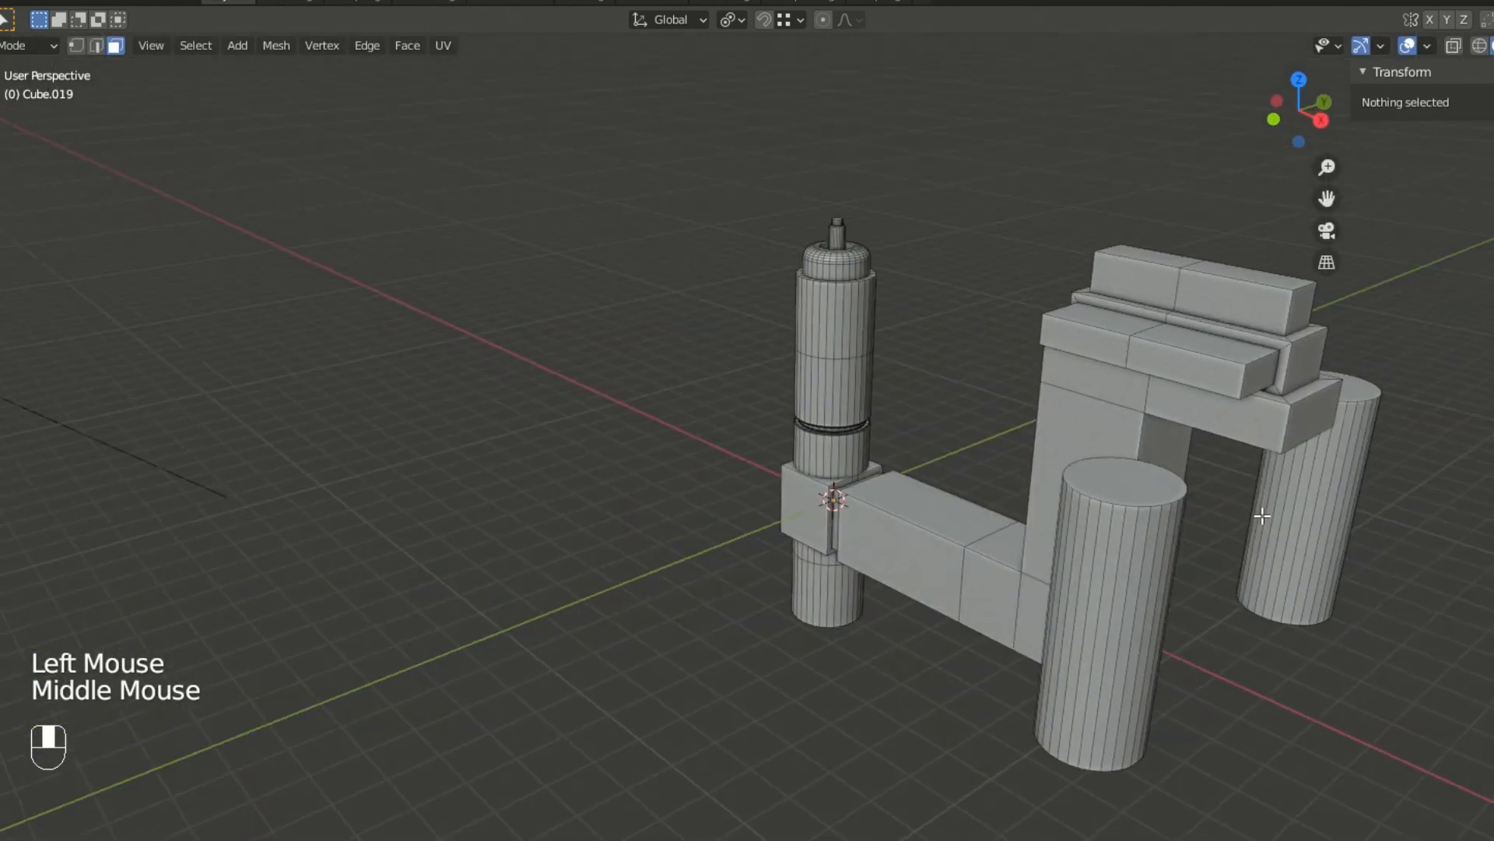
pyautogui.moveTo(1248, 603); pyautogui.dragTo(1149, 555, button='middle')
pyautogui.scroll(-2, 1167, 606)
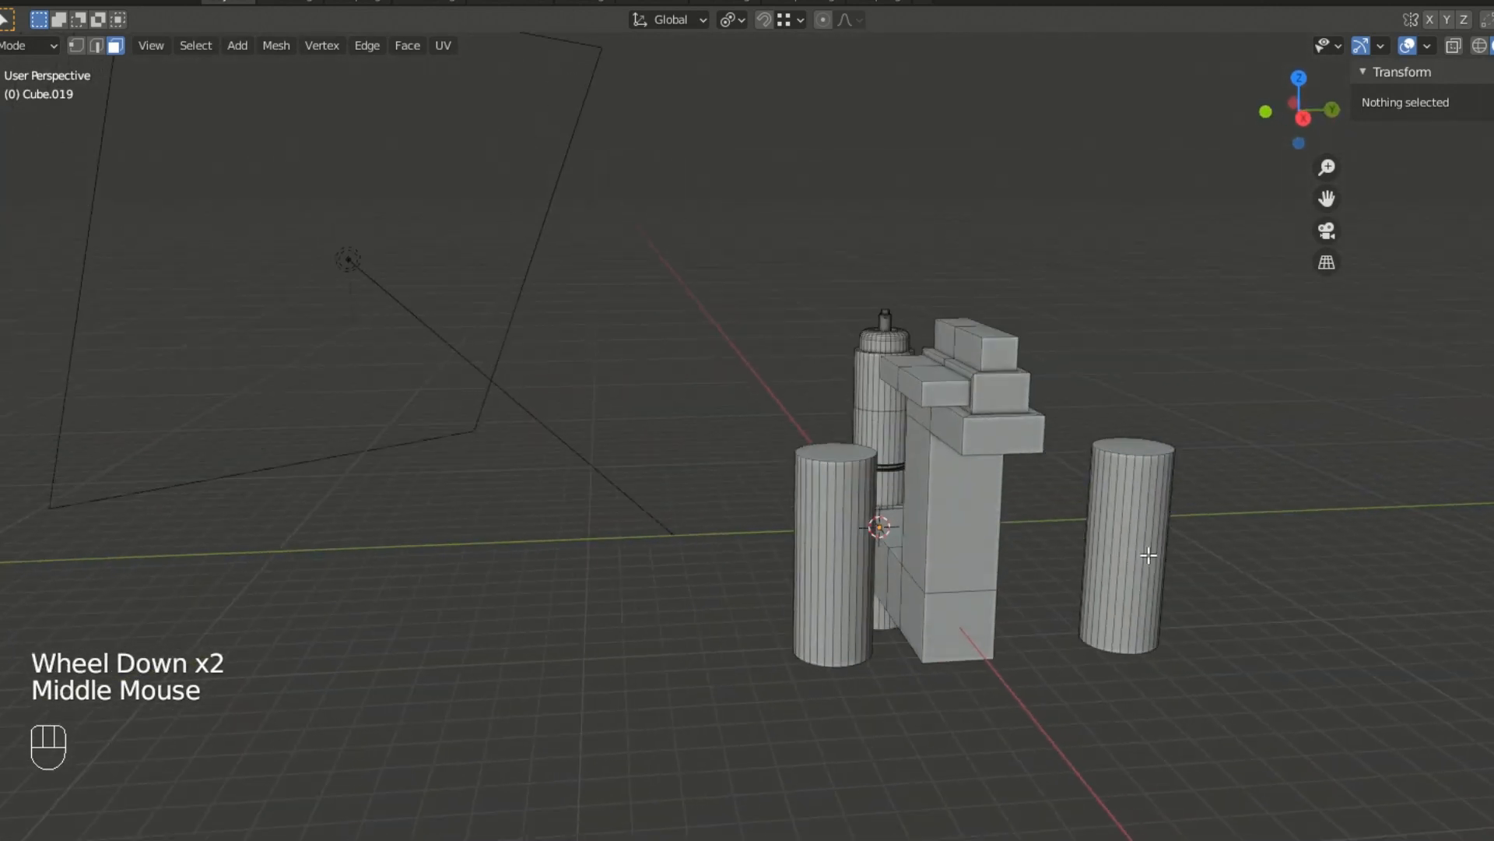
pyautogui.moveTo(1130, 459); pyautogui.dragTo(1051, 503, button='middle')
pyautogui.scroll(1, 1051, 503)
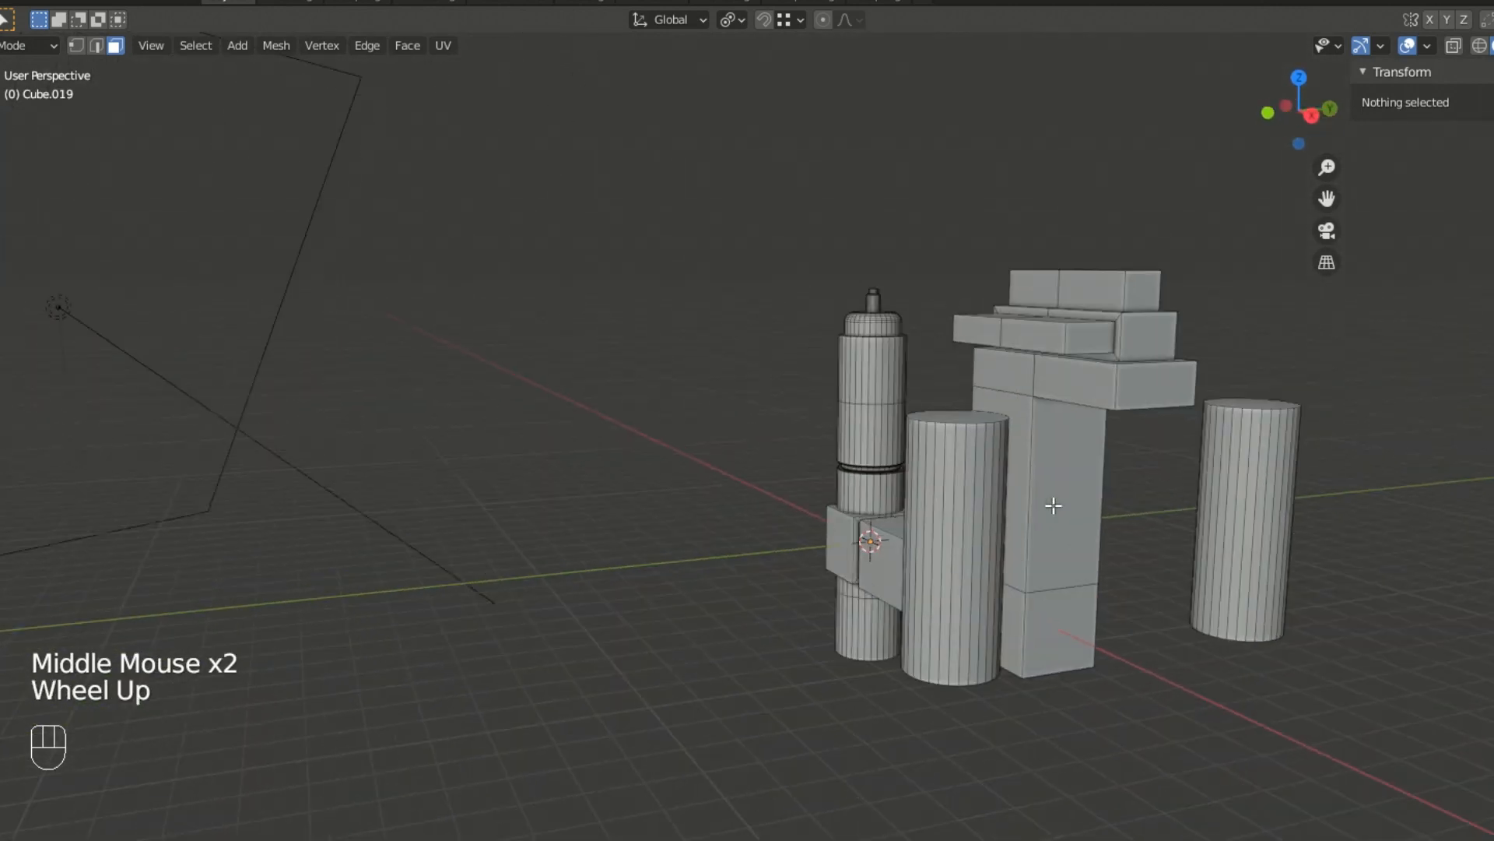
pyautogui.moveTo(1129, 533); pyautogui.dragTo(1081, 523, button='middle')
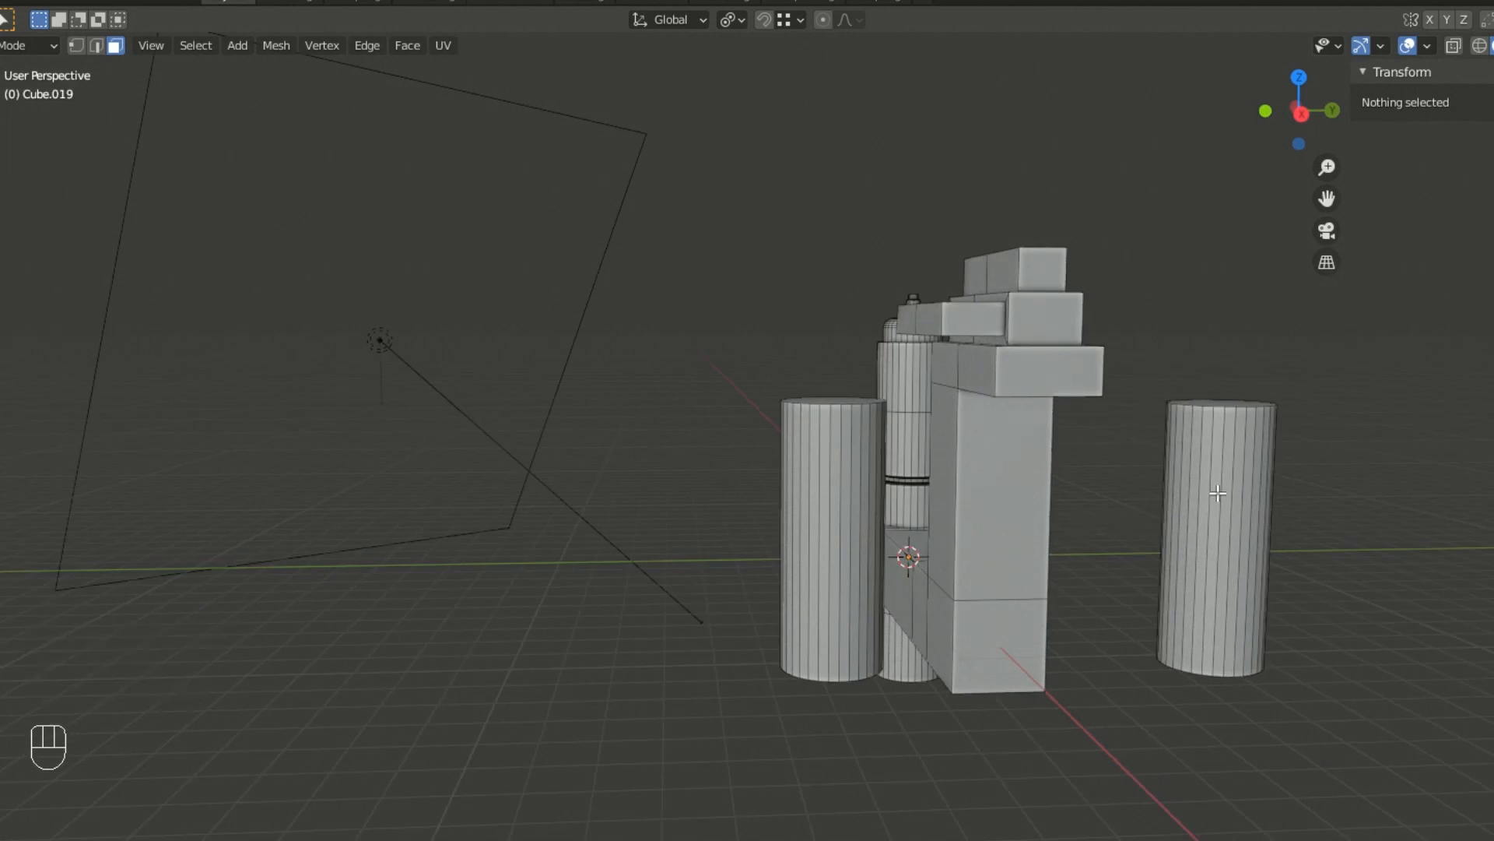
pyautogui.press('KP_3')
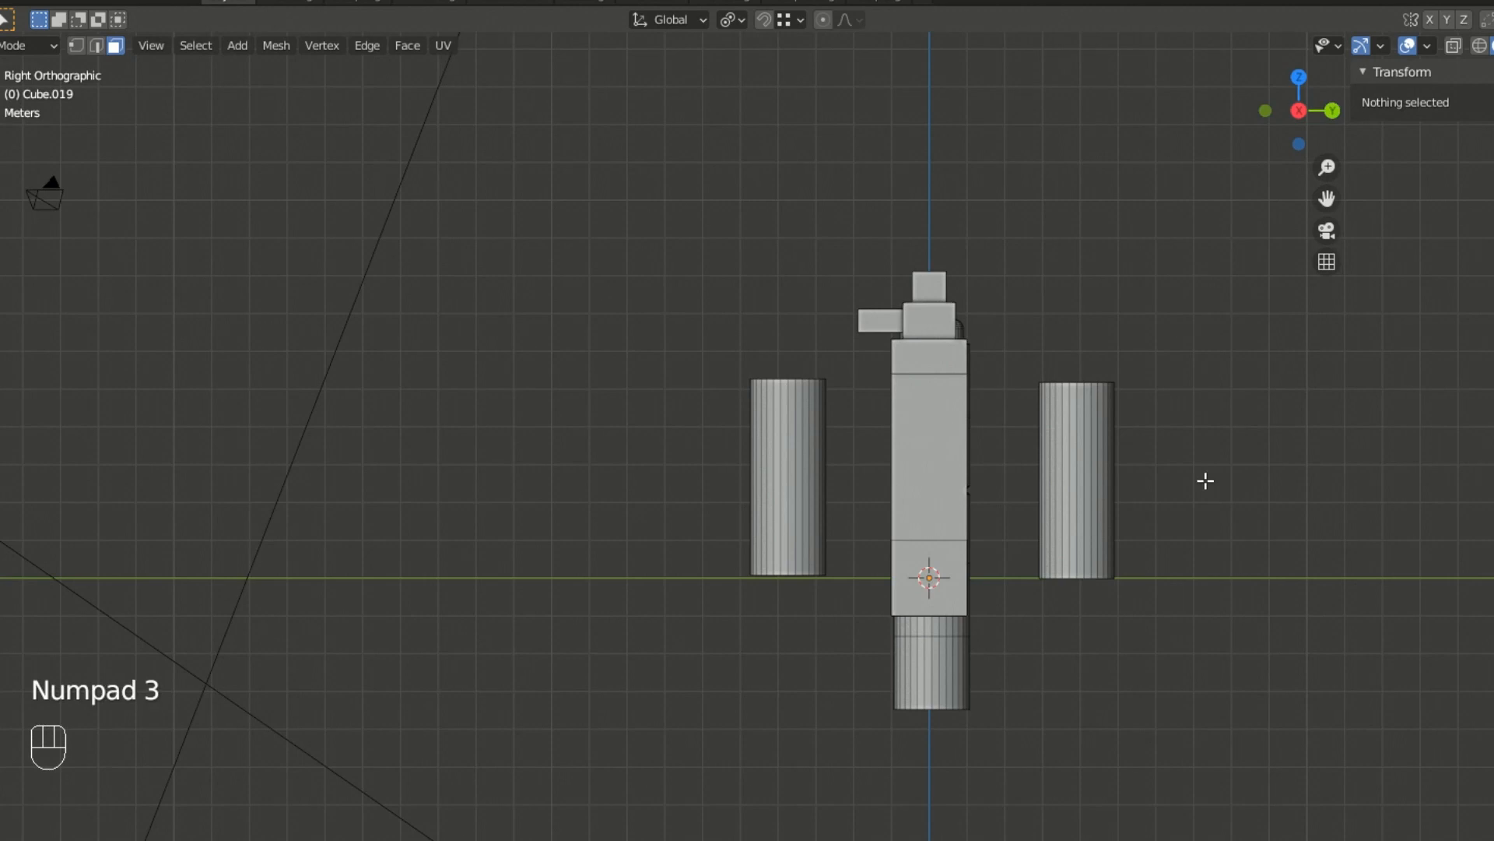
pyautogui.scroll(2, 1205, 481)
pyautogui.press('l')
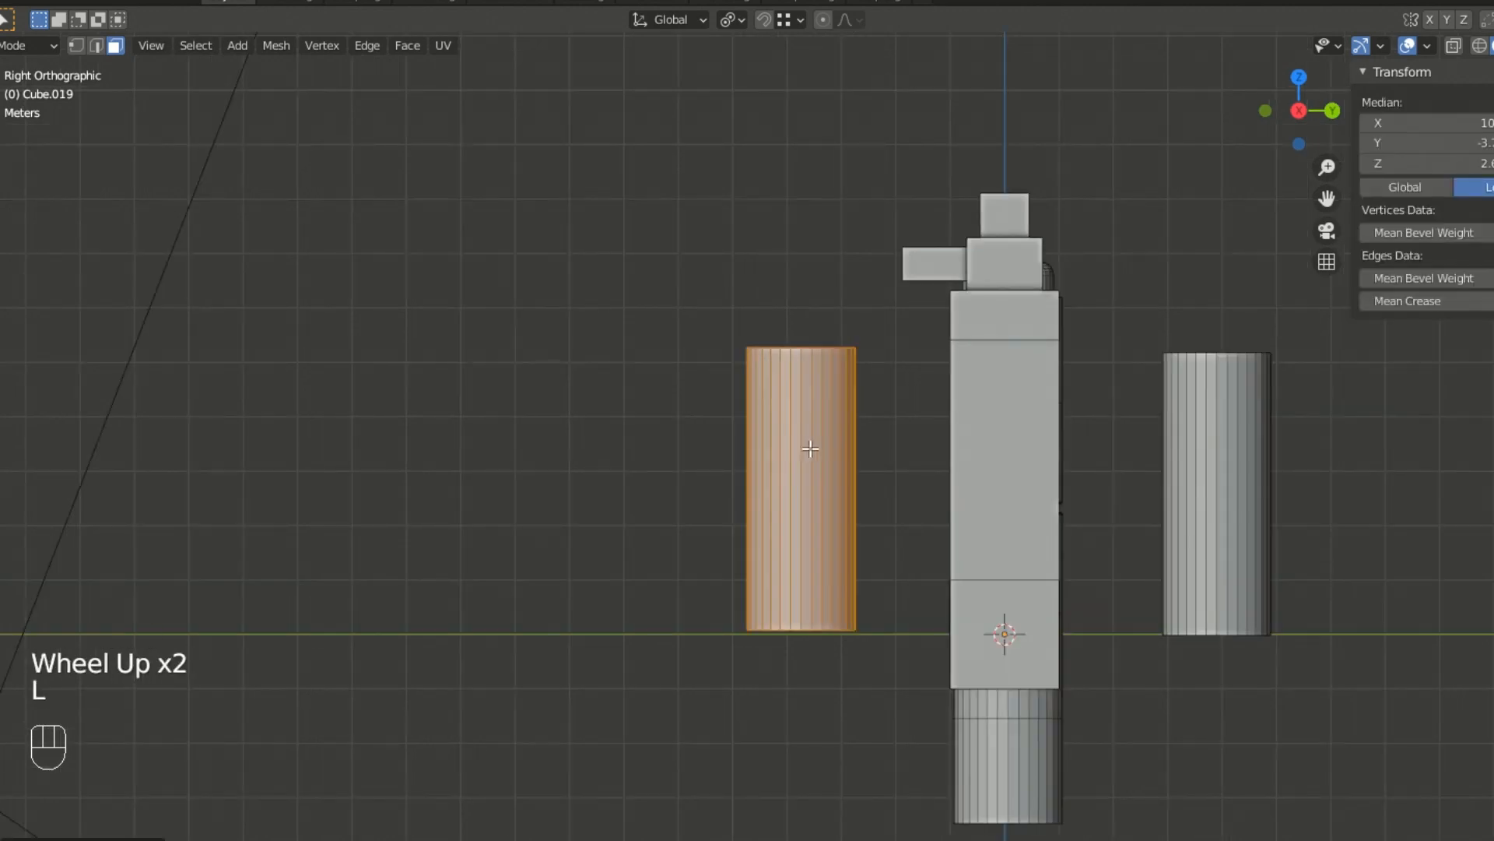
pyautogui.press('g')
pyautogui.click(959, 442)
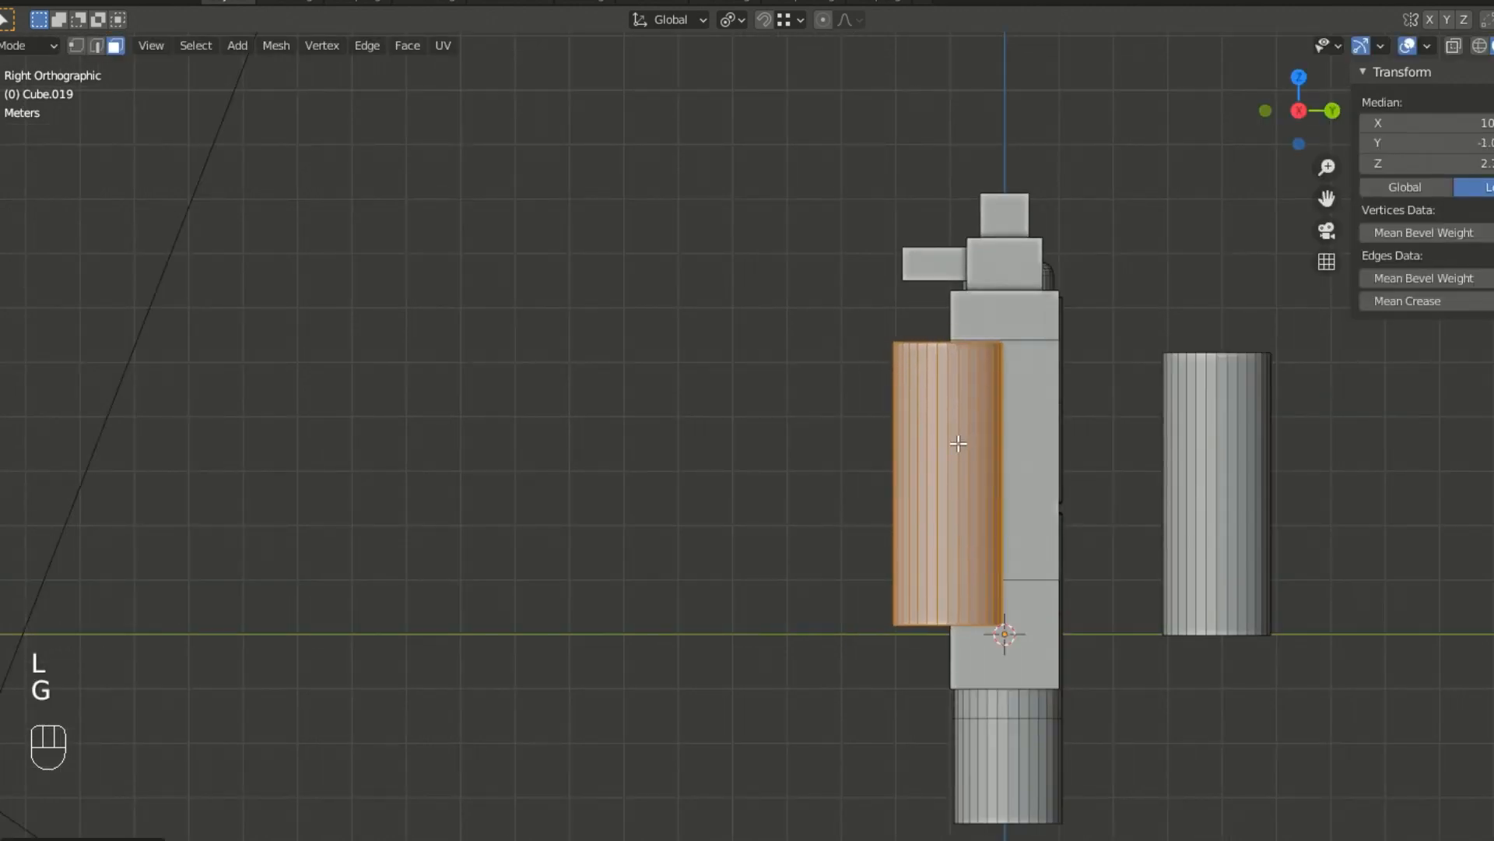
# - Select the linked cylinder on the positive Y side, move it in against the other cylinder, and clear the selection
pyautogui.click(1206, 445)
pyautogui.press('l')
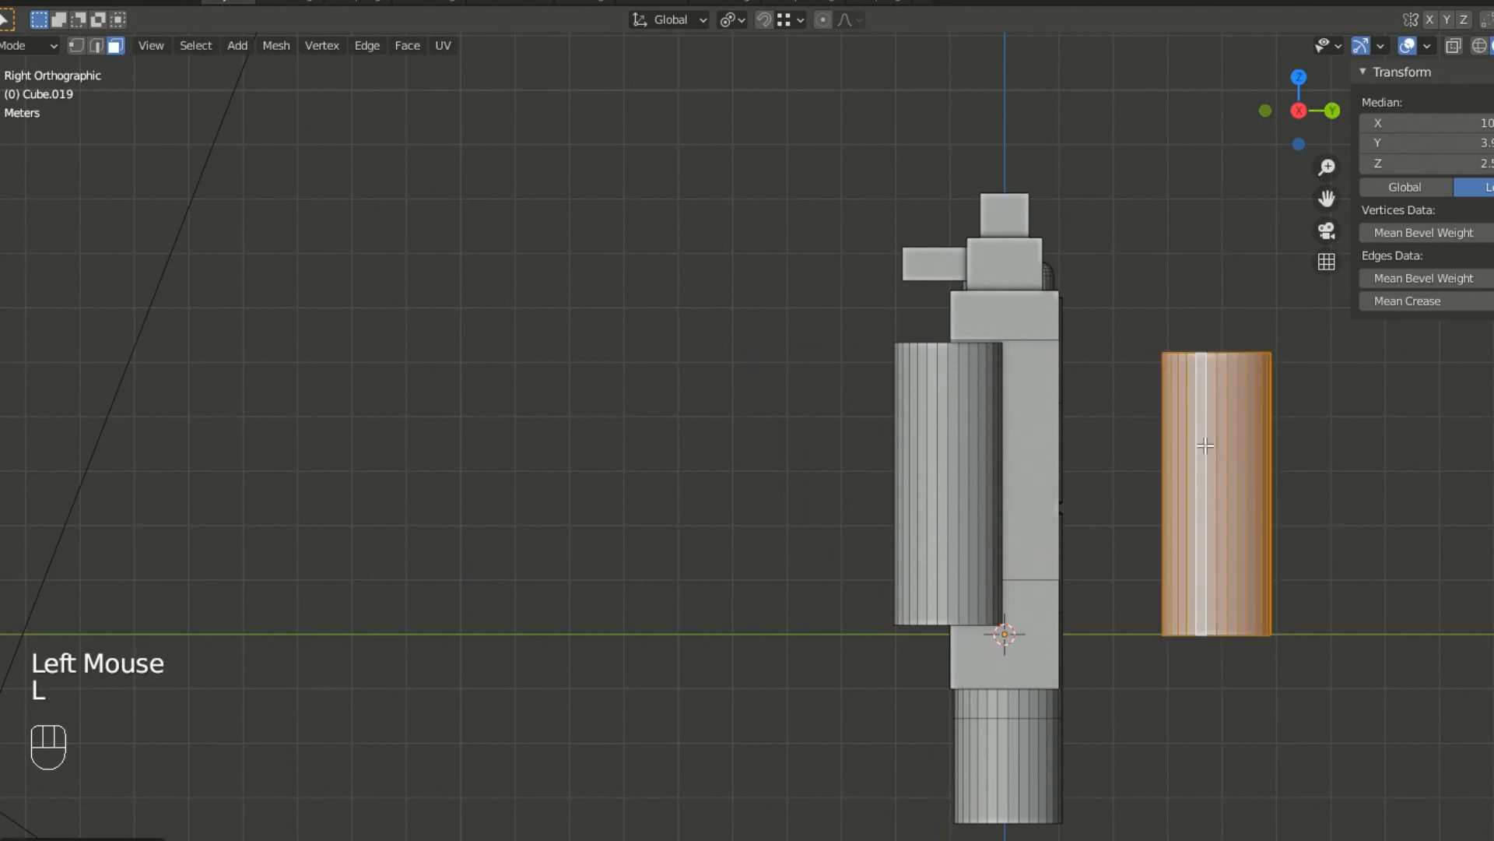
pyautogui.press('g')
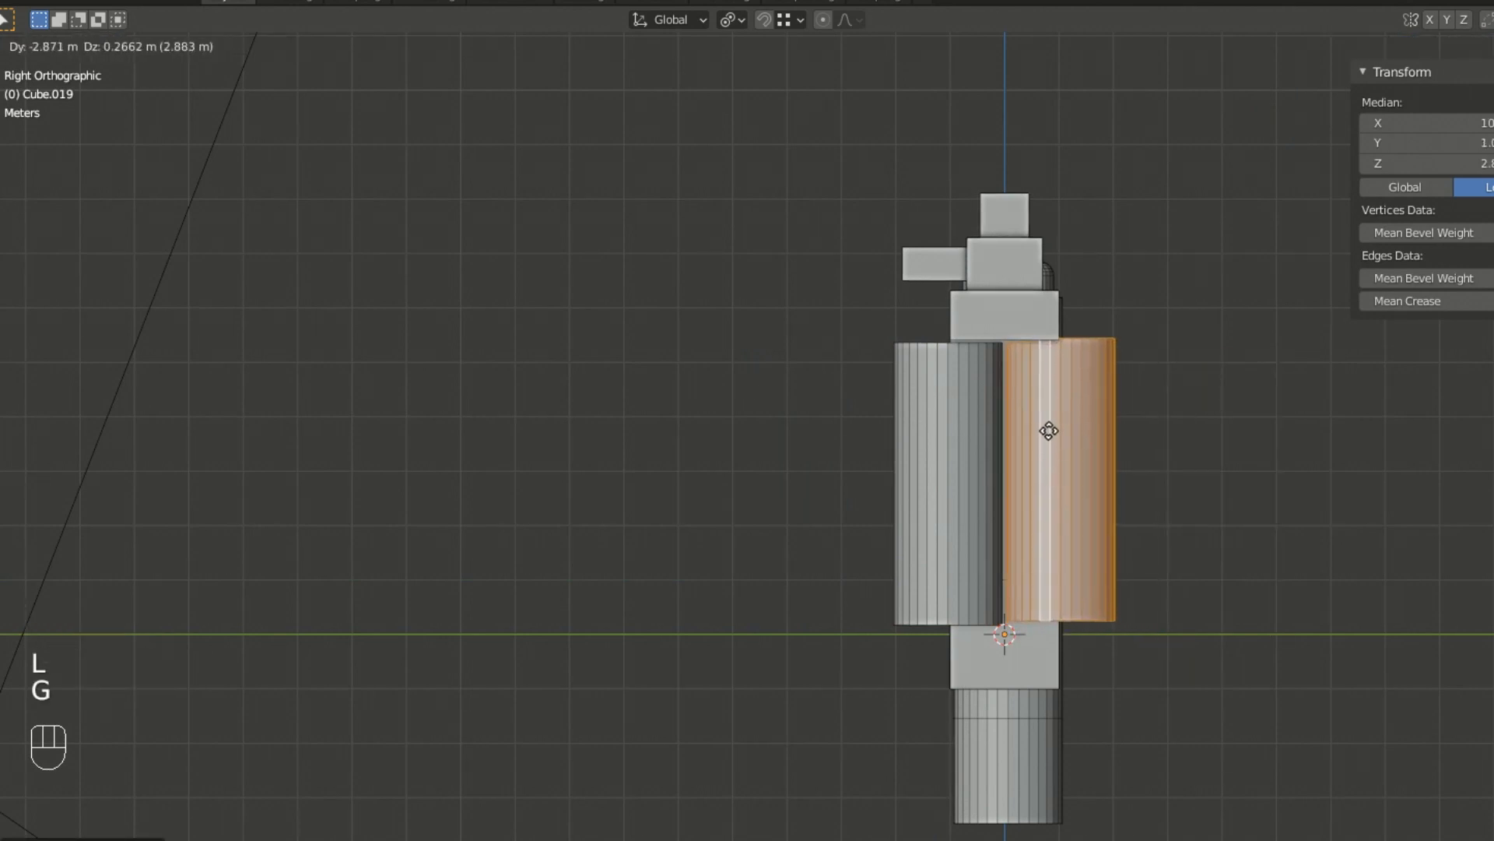
pyautogui.click(1049, 432)
pyautogui.click(1142, 432)
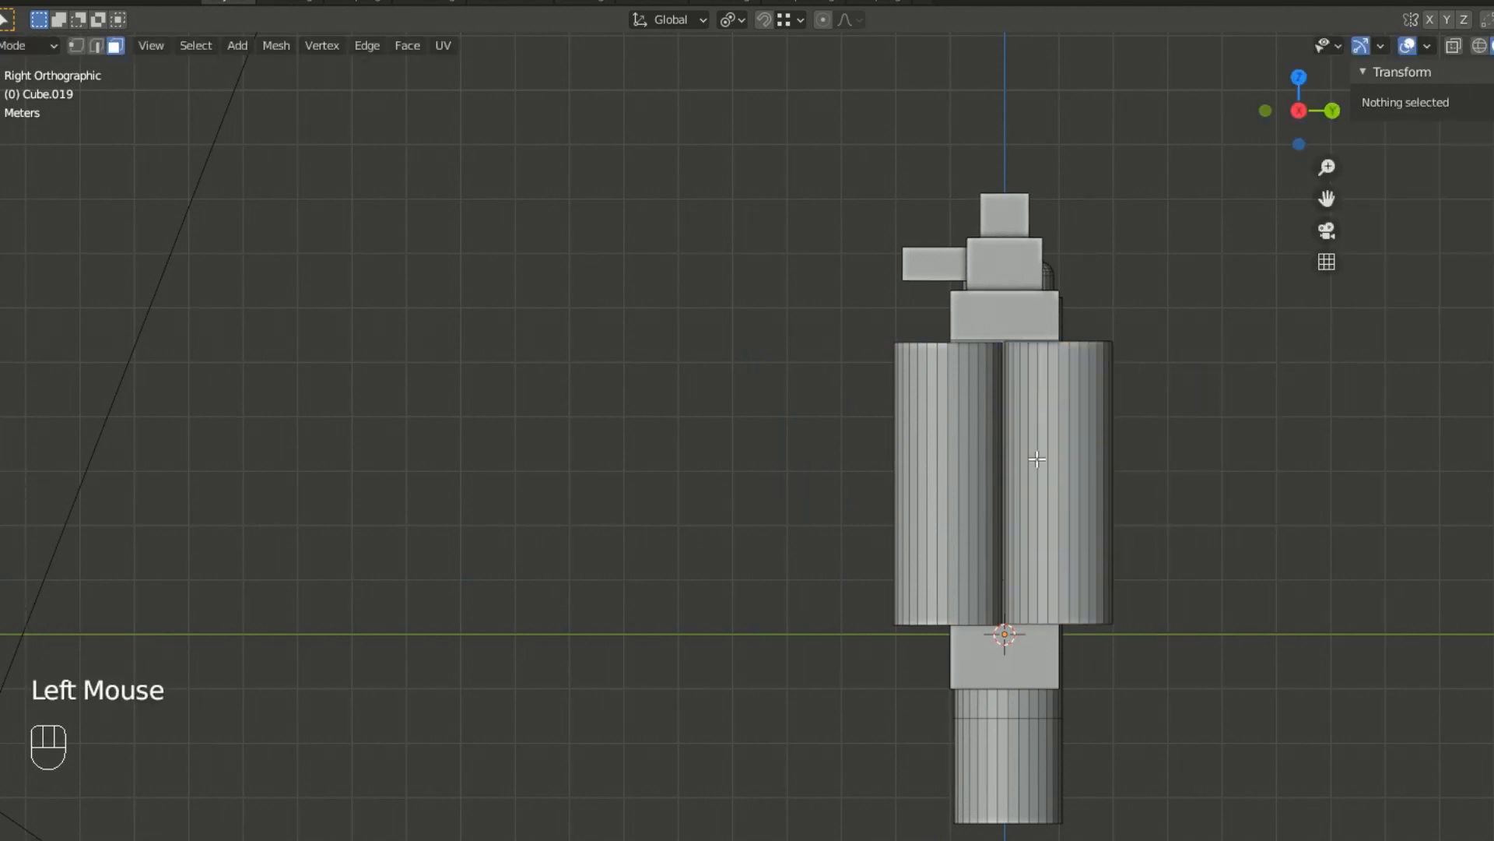
# - Select the entire mesh and place one duplicate of the whole structure beside it toward negative Y
pyautogui.moveTo(966, 442); pyautogui.dragTo(1044, 473, button='middle')
pyautogui.scroll(-3, 1140, 487)
pyautogui.moveTo(1140, 487); pyautogui.dragTo(957, 517, button='middle')
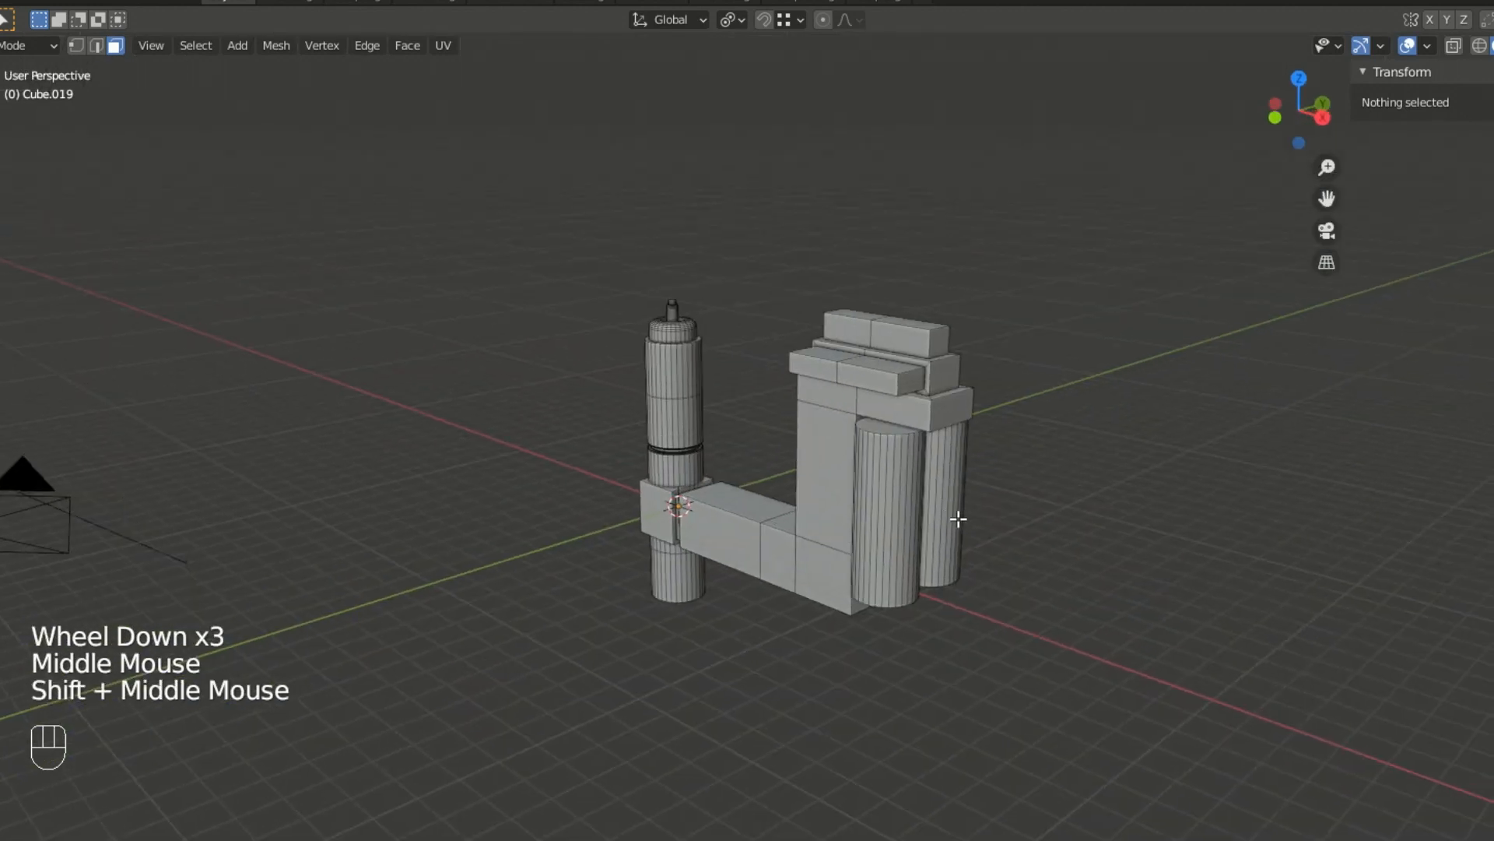
pyautogui.scroll(2, 957, 517)
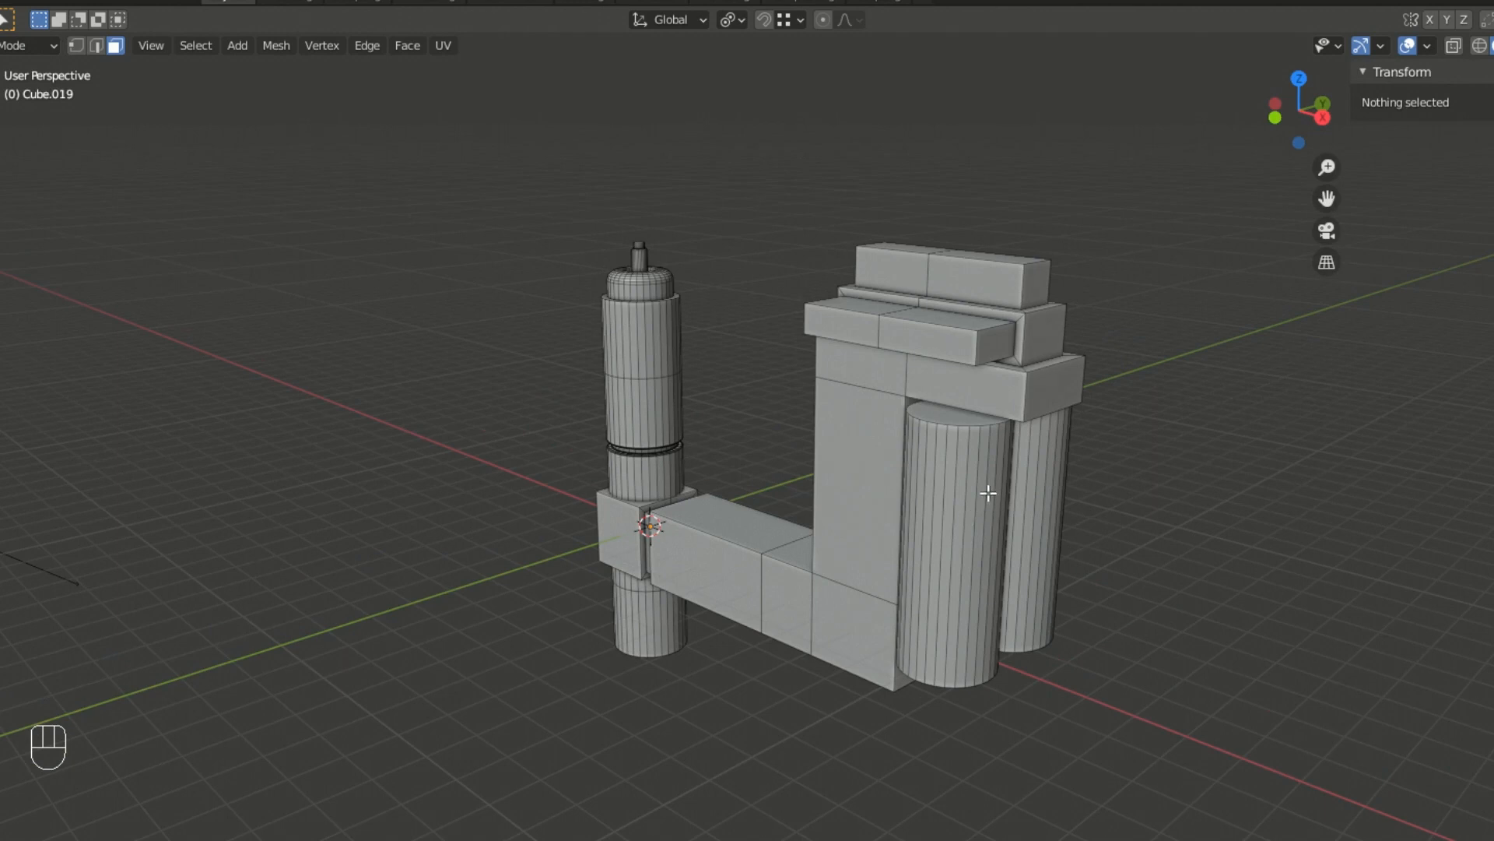
pyautogui.moveTo(948, 478)
pyautogui.mouseDown(button='middle')
pyautogui.moveTo(973, 475)
pyautogui.moveTo(948, 487)
pyautogui.mouseUp(button='middle')
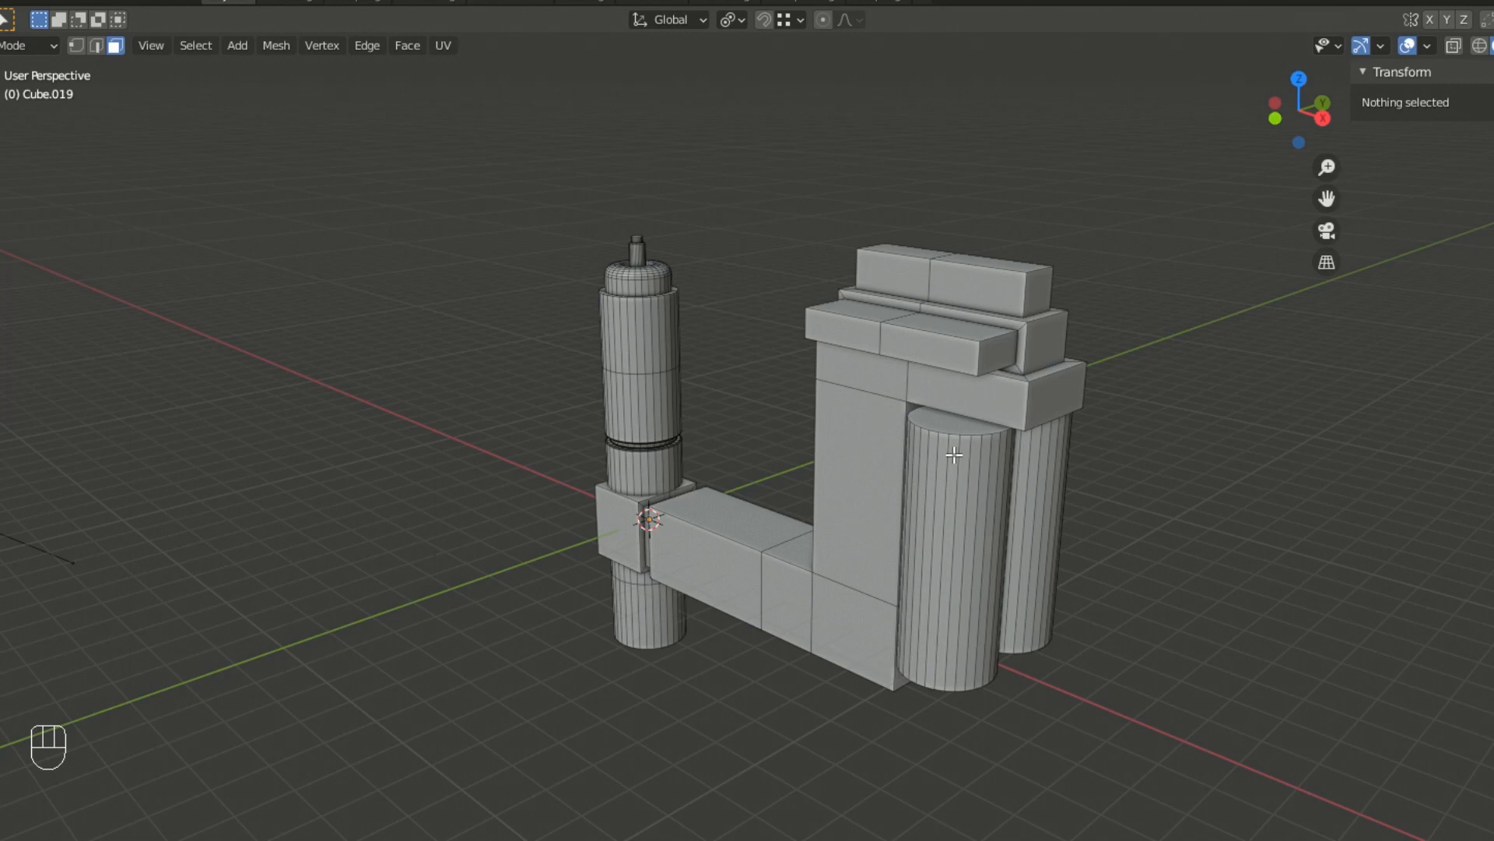
pyautogui.scroll(-3, 811, 332)
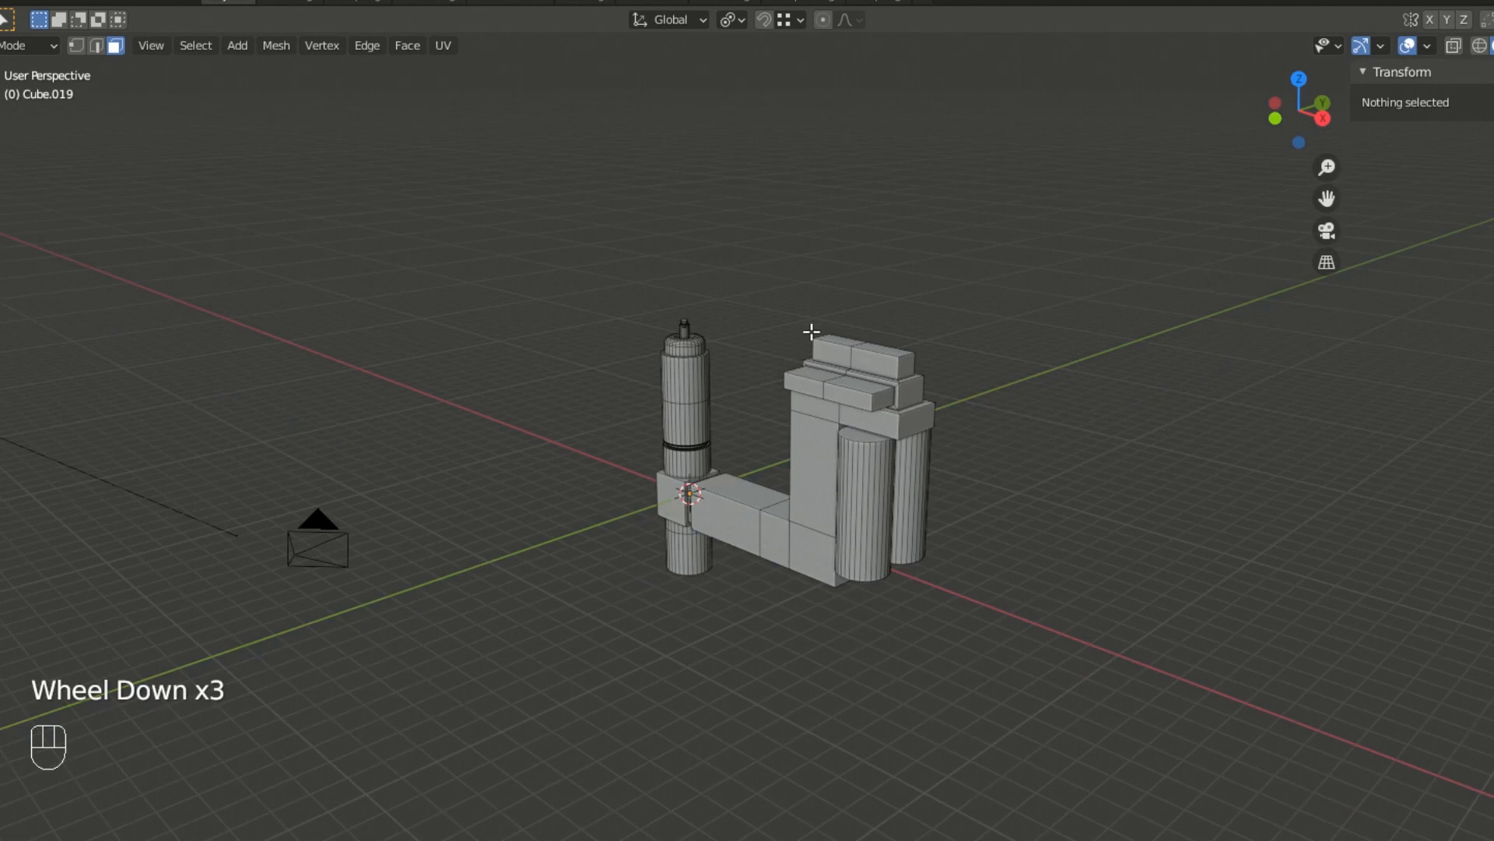
pyautogui.press('a')
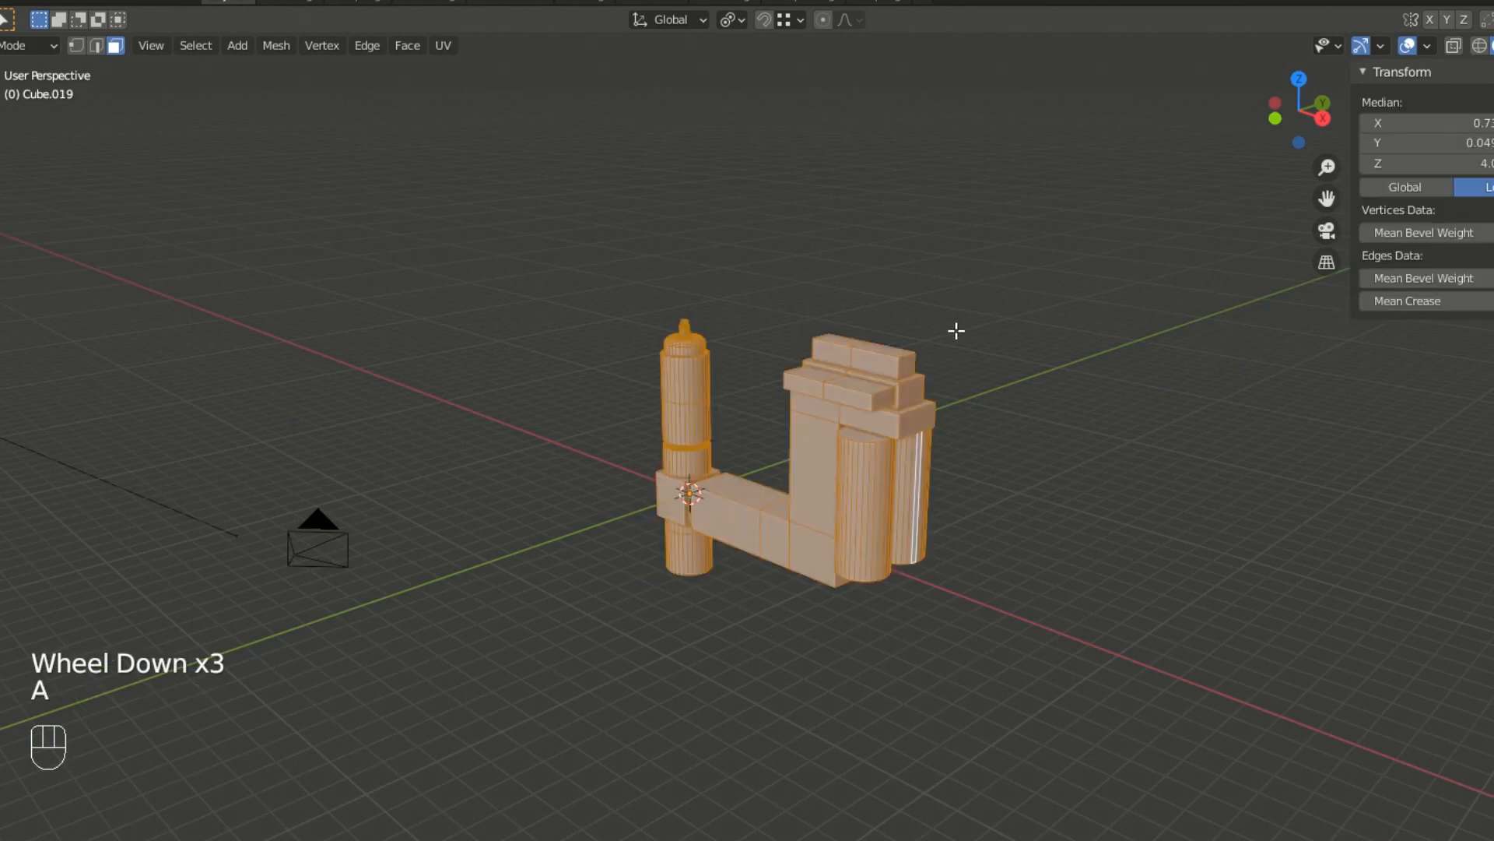
pyautogui.moveTo(898, 436); pyautogui.dragTo(777, 454, button='middle')
pyautogui.hotkey('shift', 'd')
pyautogui.click(572, 437)
# - Duplicate the structure three more times, extending the row toward negative Y to five structures
pyautogui.hotkey('shift', 'd')
pyautogui.click(414, 429)
pyautogui.hotkey('shift', 'd')
pyautogui.click(213, 427)
pyautogui.hotkey('shift', 'd')
pyautogui.click(49, 412)
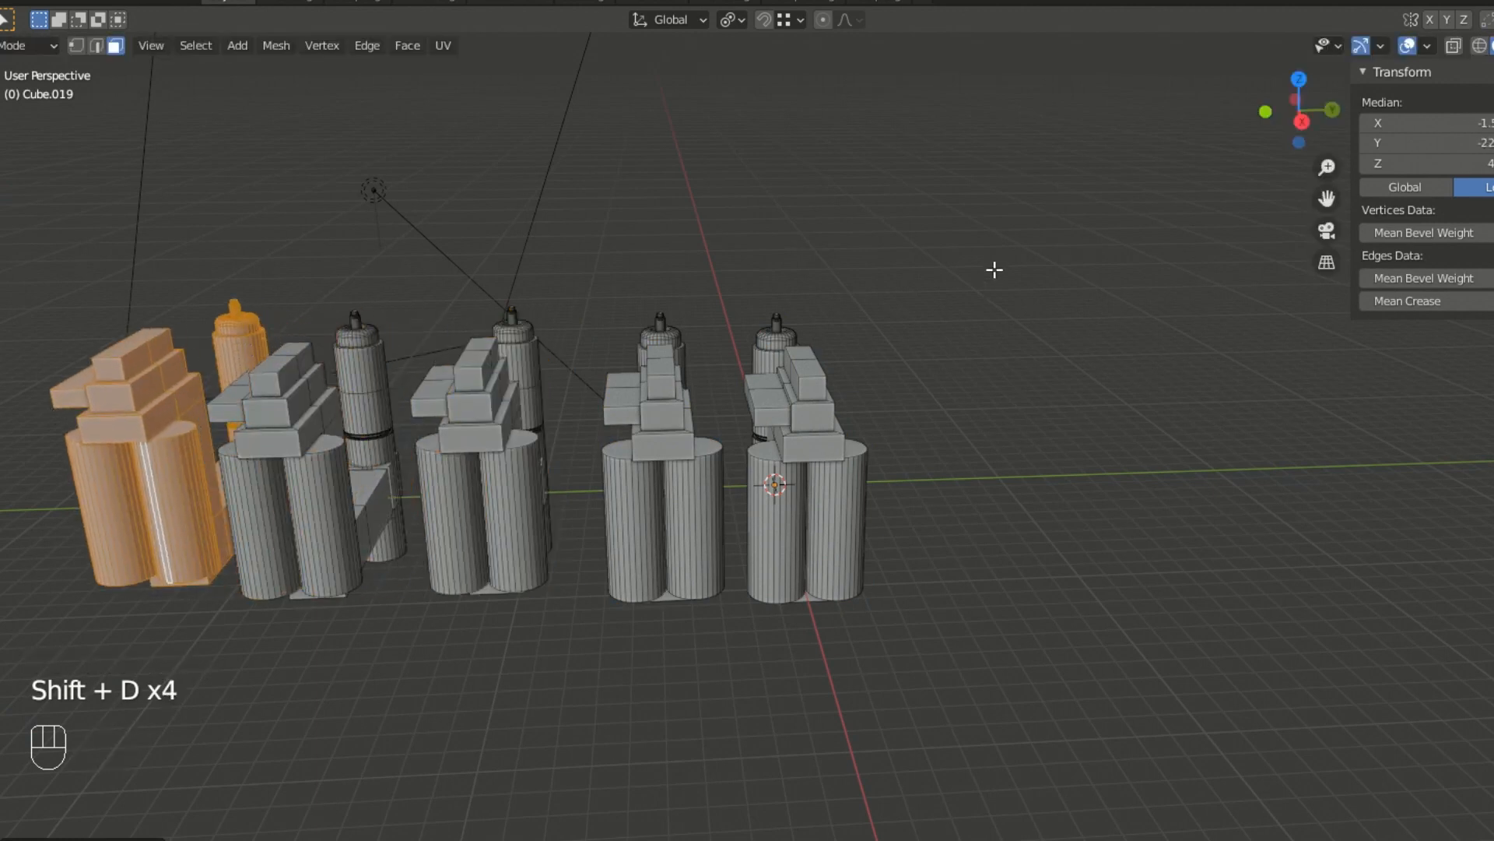
# - Select all five structures and duplicate the whole row upward as a second tier
pyautogui.press('a')
pyautogui.hotkey('shift', 'd')
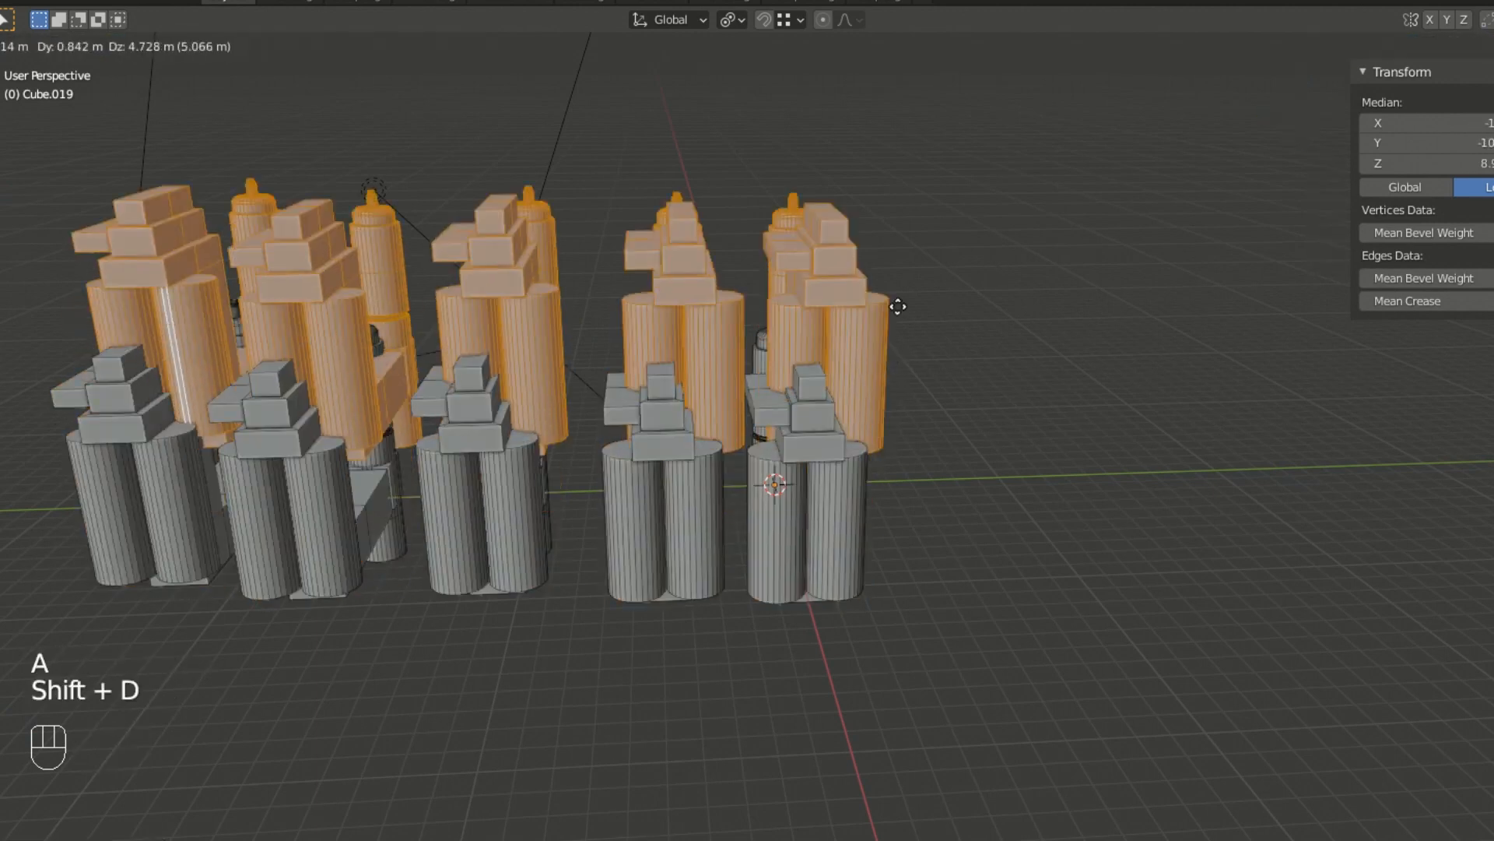
pyautogui.click(877, 191)
# - Duplicate the second tier above itself as a third tier, clear the selection, and view the stacked rows up close
pyautogui.scroll(-3, 878, 194)
pyautogui.moveTo(877, 194); pyautogui.dragTo(931, 337, button='middle')
pyautogui.hotkey('shift', 'd')
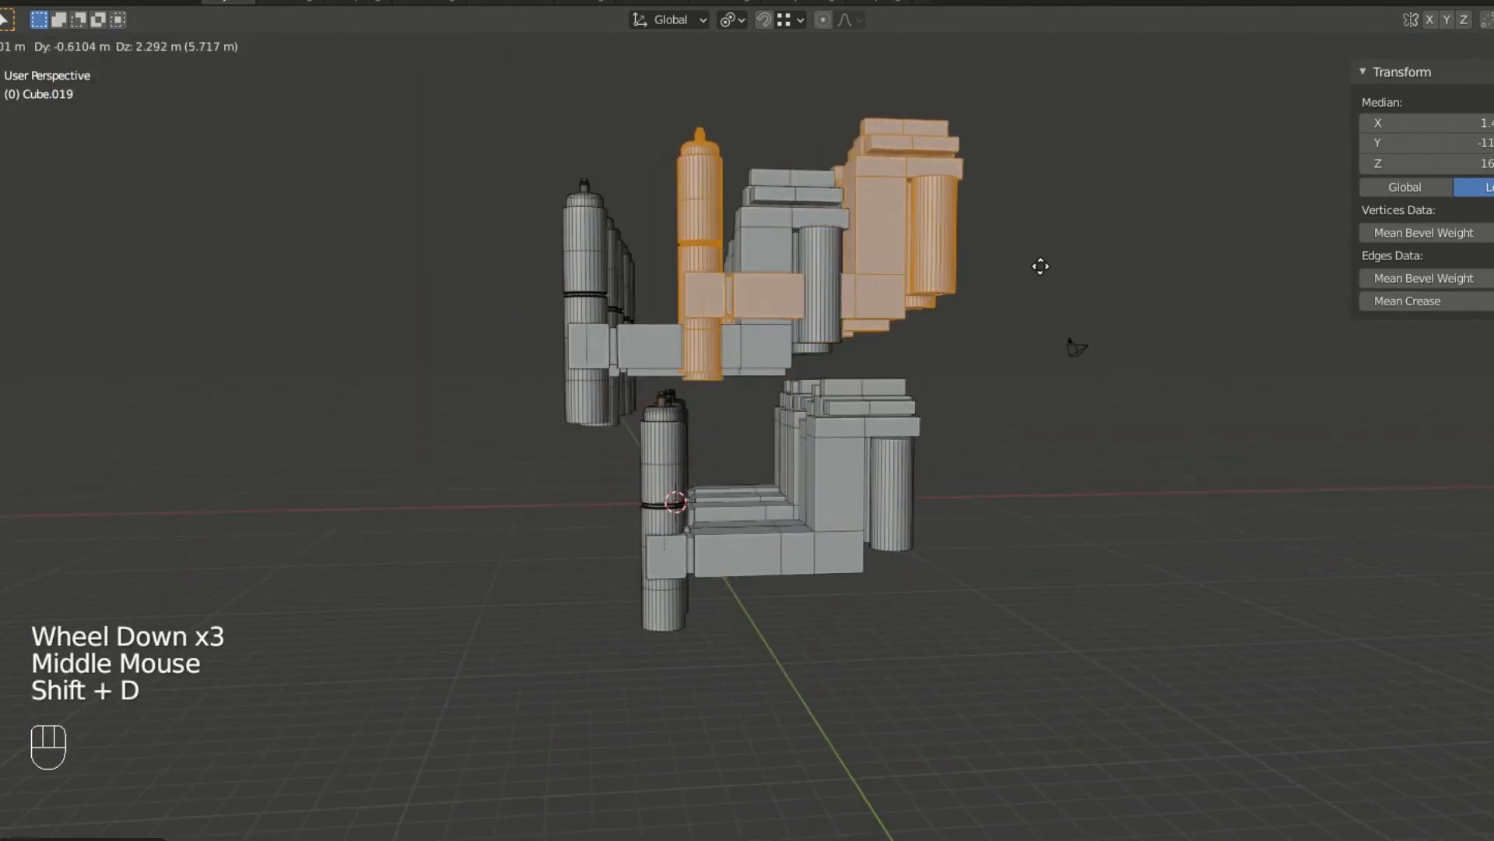
pyautogui.click(984, 140)
pyautogui.moveTo(994, 166); pyautogui.dragTo(1058, 315, button='middle')
pyautogui.scroll(3, 1043, 328)
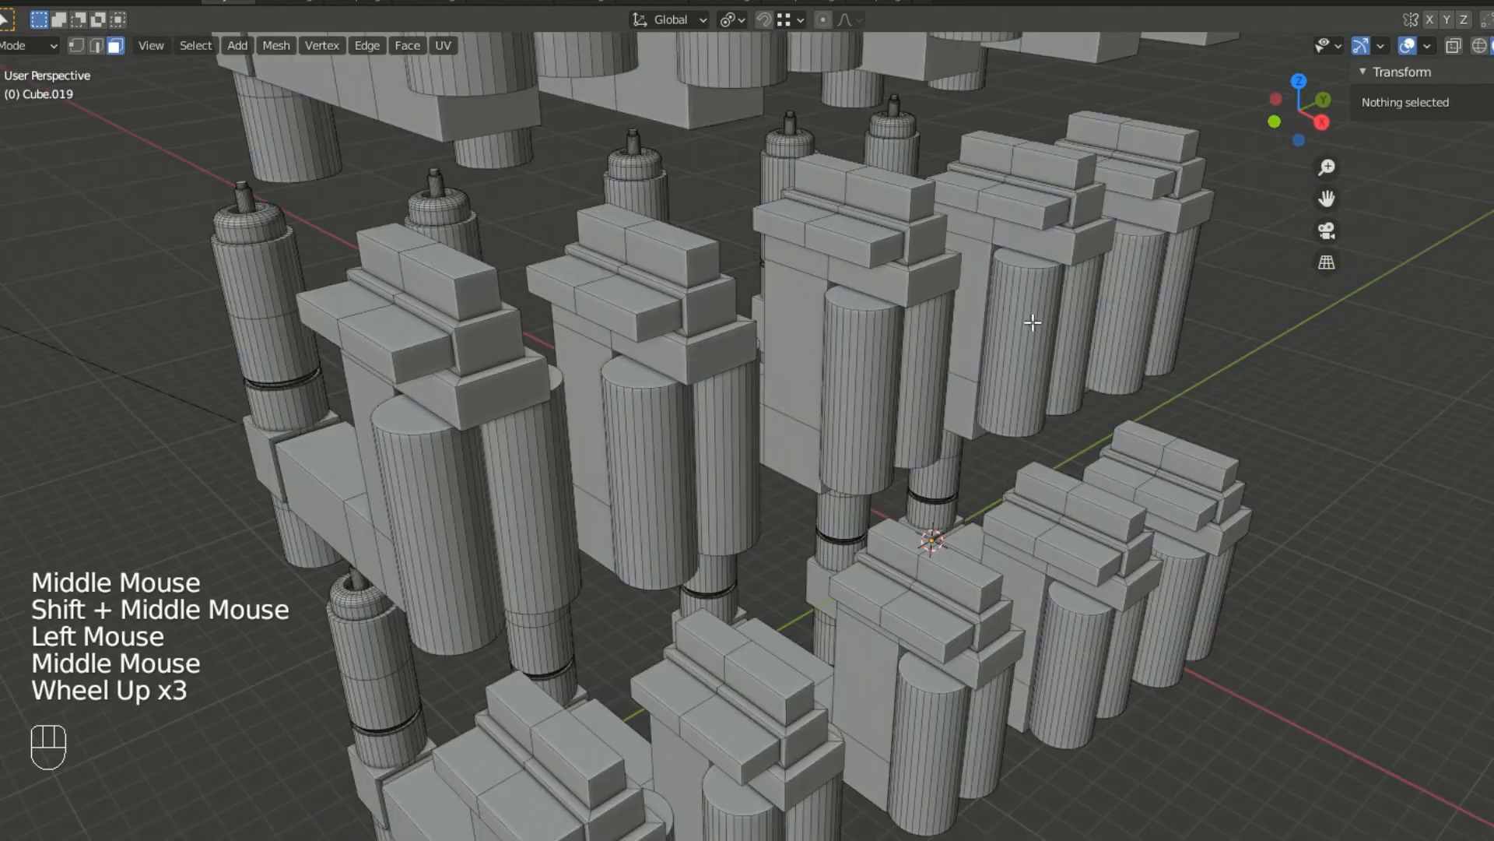
pyautogui.keyDown('shift'); pyautogui.moveTo(1039, 263); pyautogui.dragTo(1095, 315, button='middle'); pyautogui.keyUp('shift')
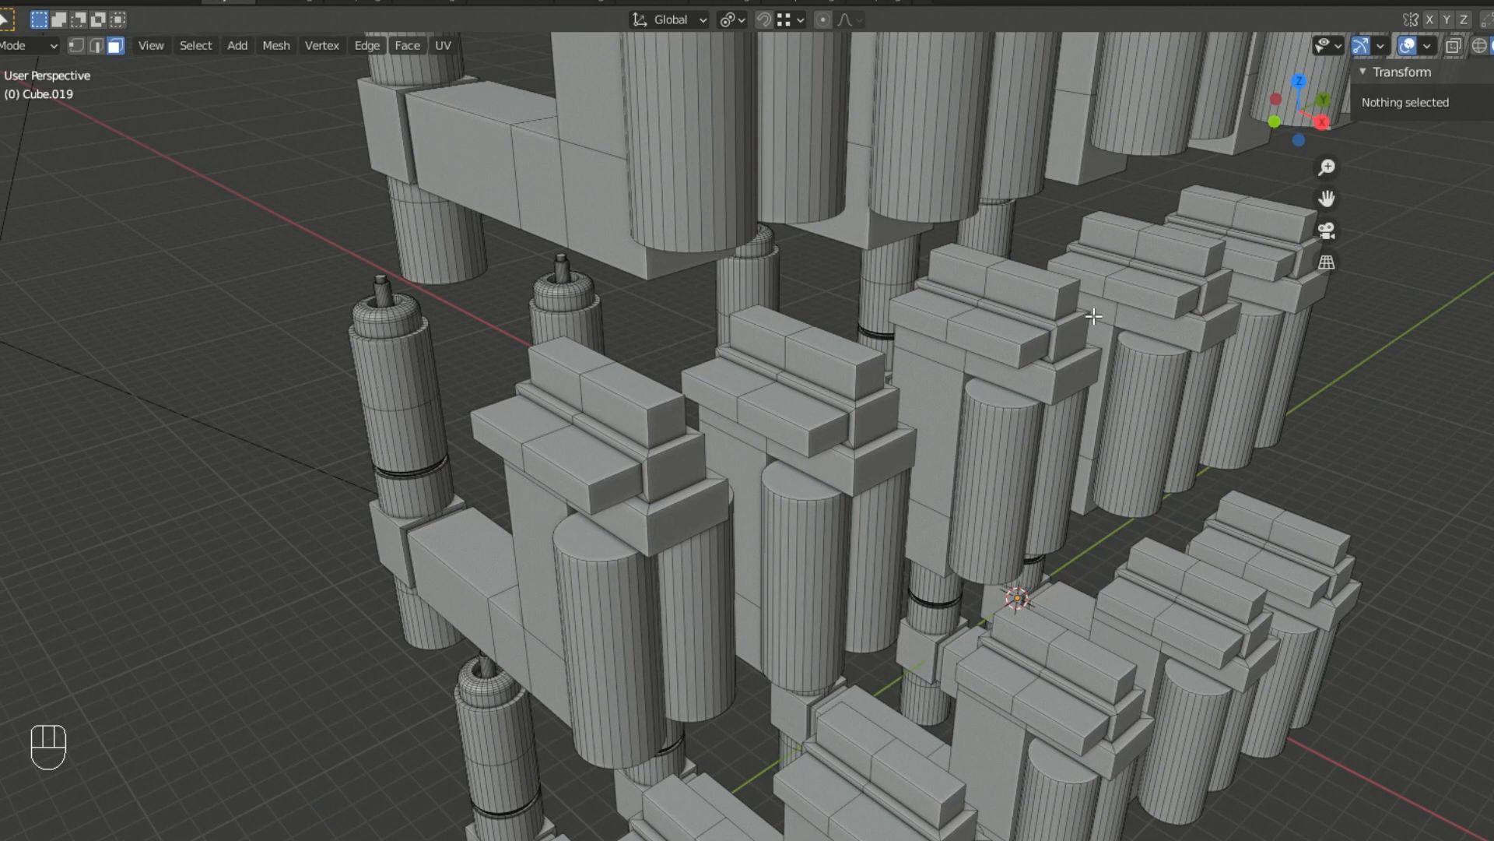
# - Select the partly covered top face of the front cylinder on the middle second-tier structure and frame it up close
pyautogui.click(998, 425)
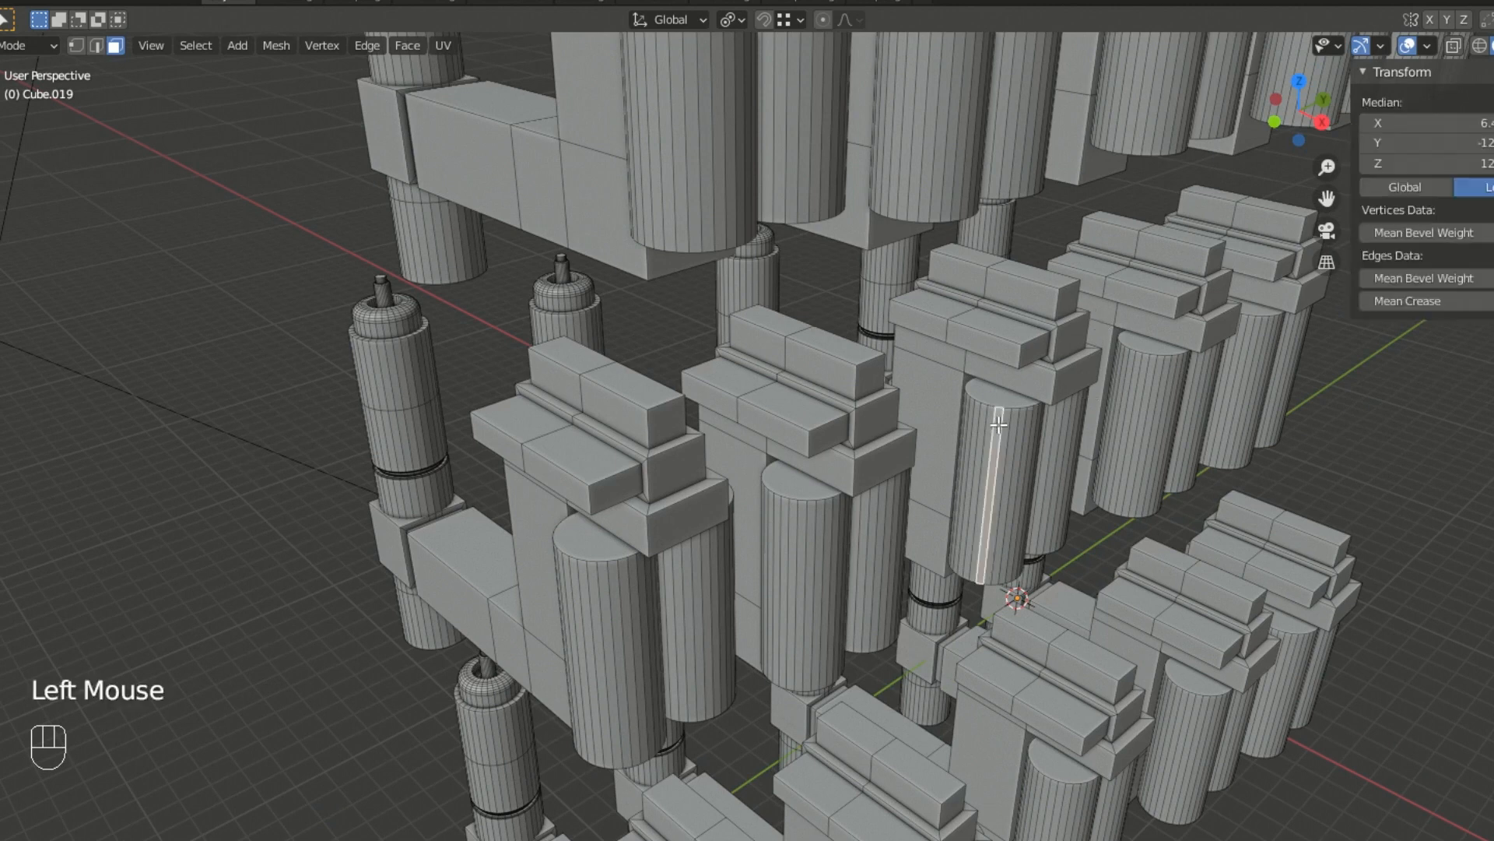
pyautogui.click(999, 395)
pyautogui.moveTo(998, 395); pyautogui.dragTo(963, 428, button='middle')
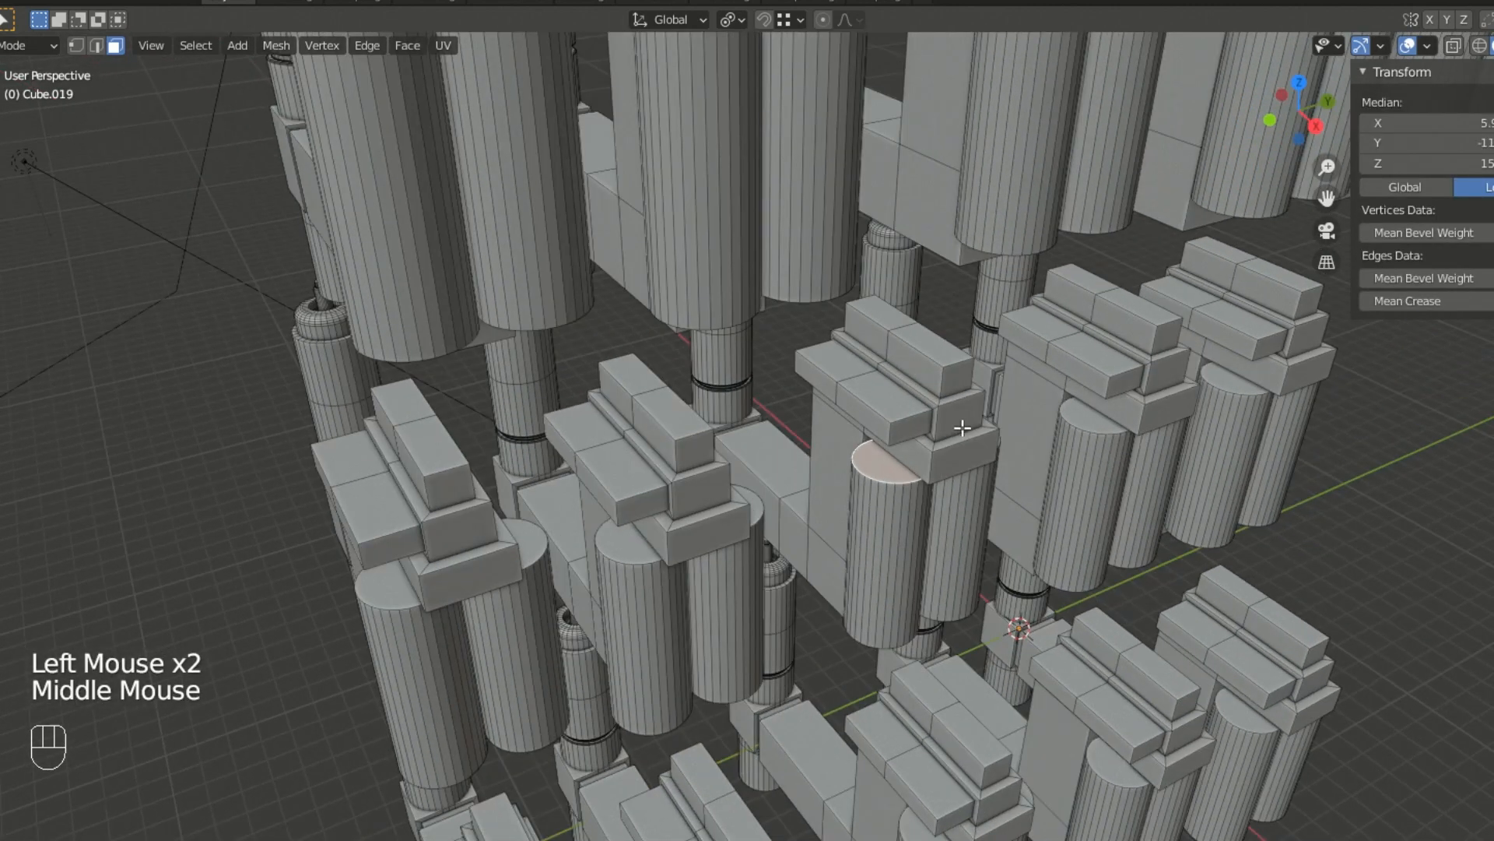
pyautogui.scroll(1, 932, 504)
pyautogui.scroll(1, 933, 503)
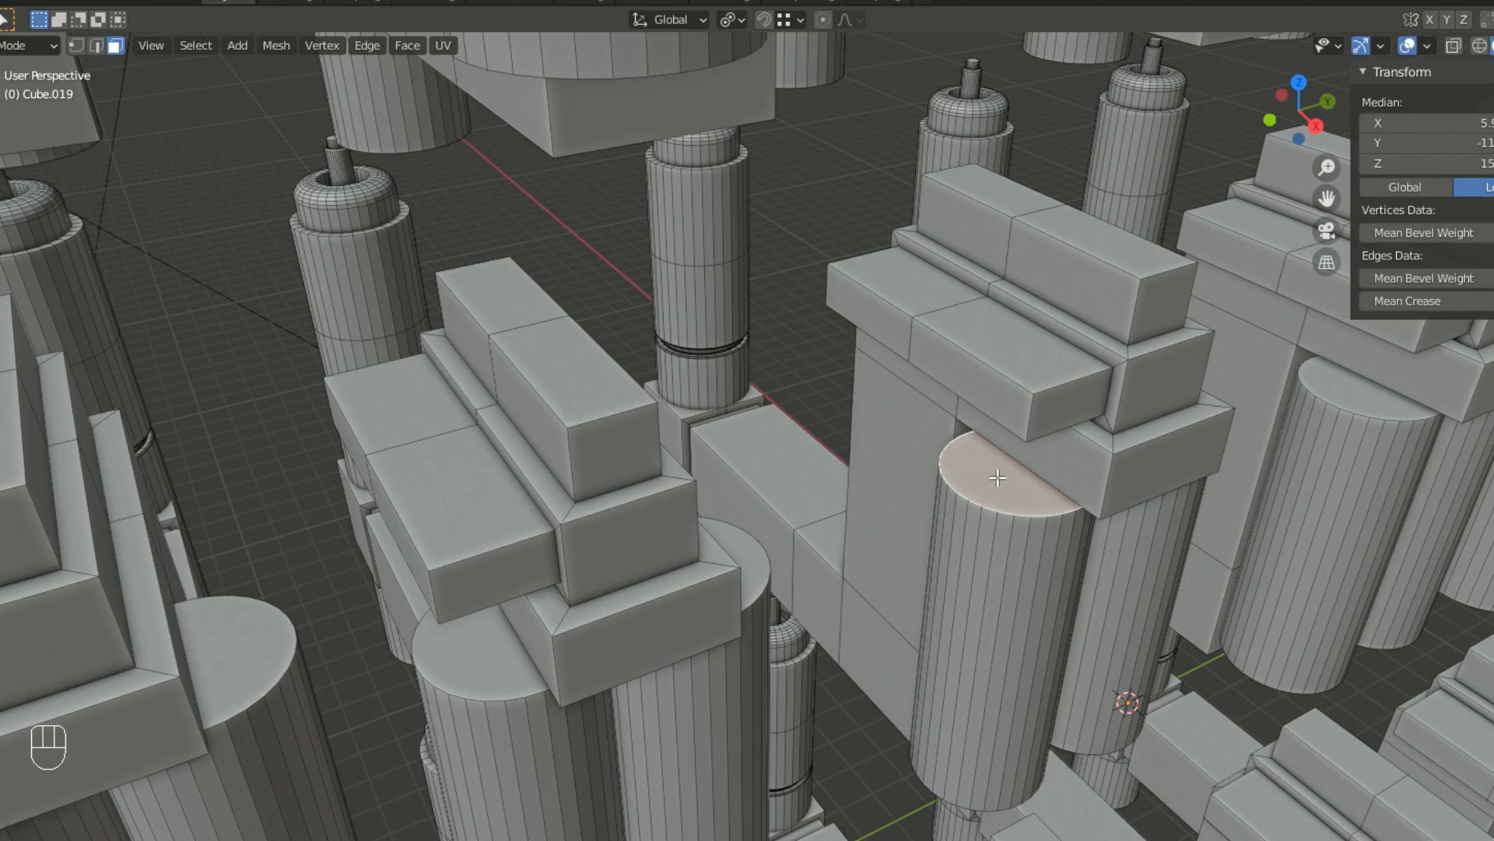
pyautogui.press('KP_Decimal')
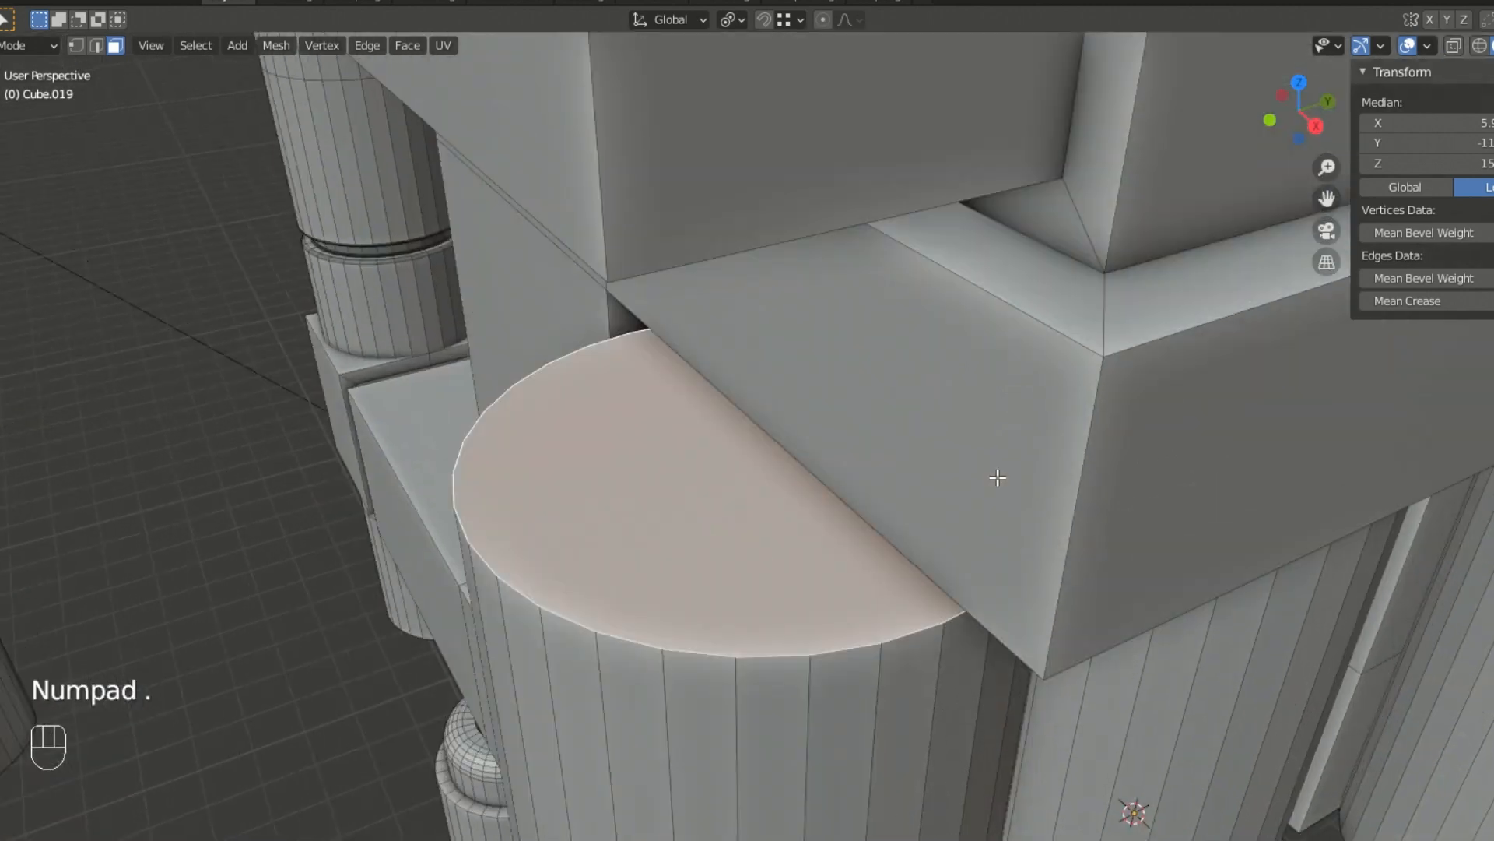
pyautogui.scroll(-3, 998, 477)
pyautogui.moveTo(977, 474); pyautogui.dragTo(934, 444, button='middle')
pyautogui.moveTo(845, 454); pyautogui.dragTo(856, 432, button='middle')
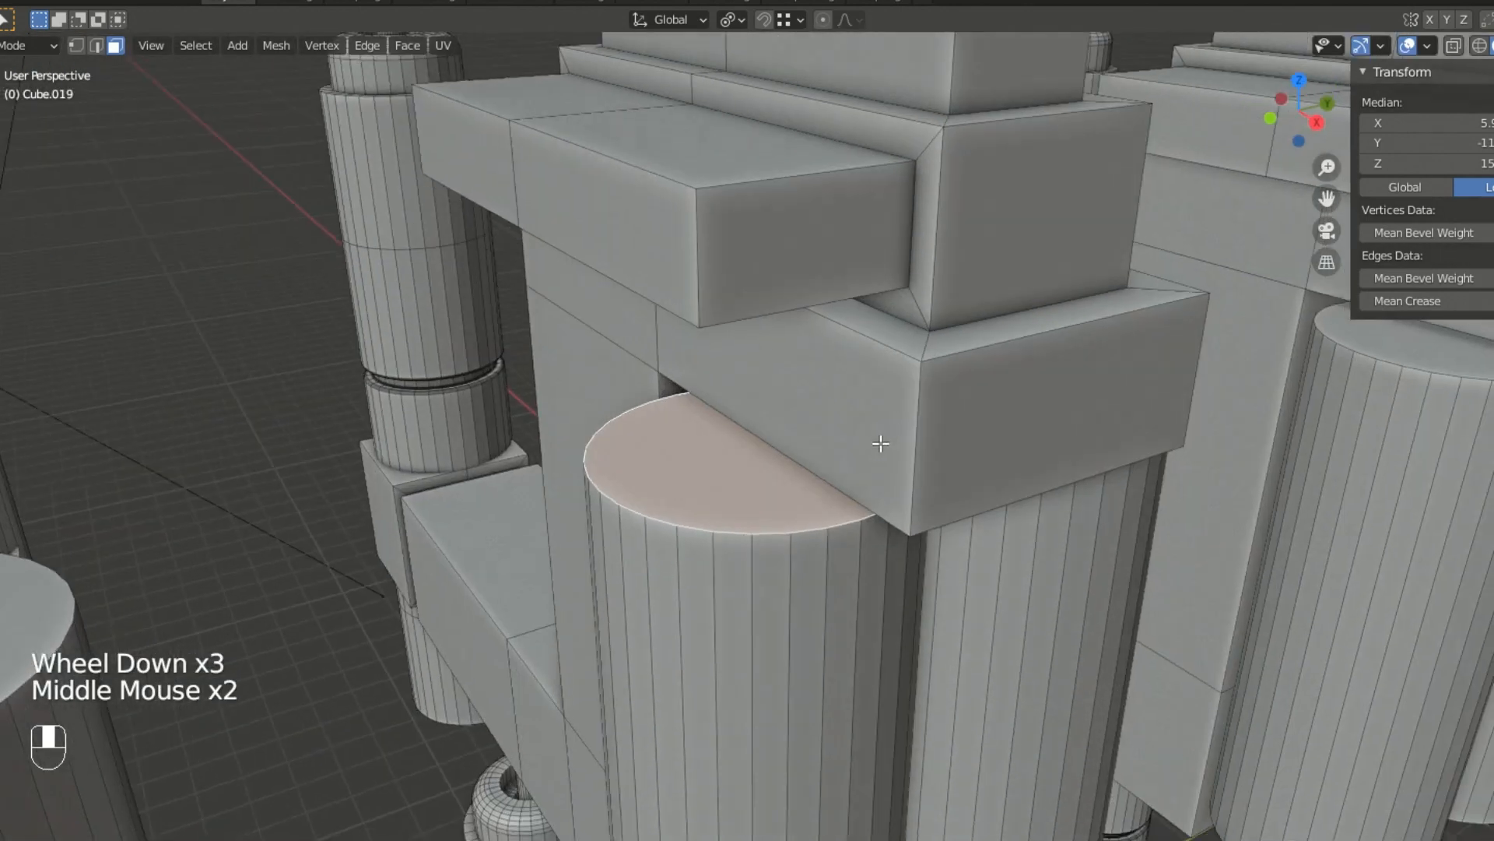
pyautogui.moveTo(811, 386); pyautogui.dragTo(854, 387, button='middle')
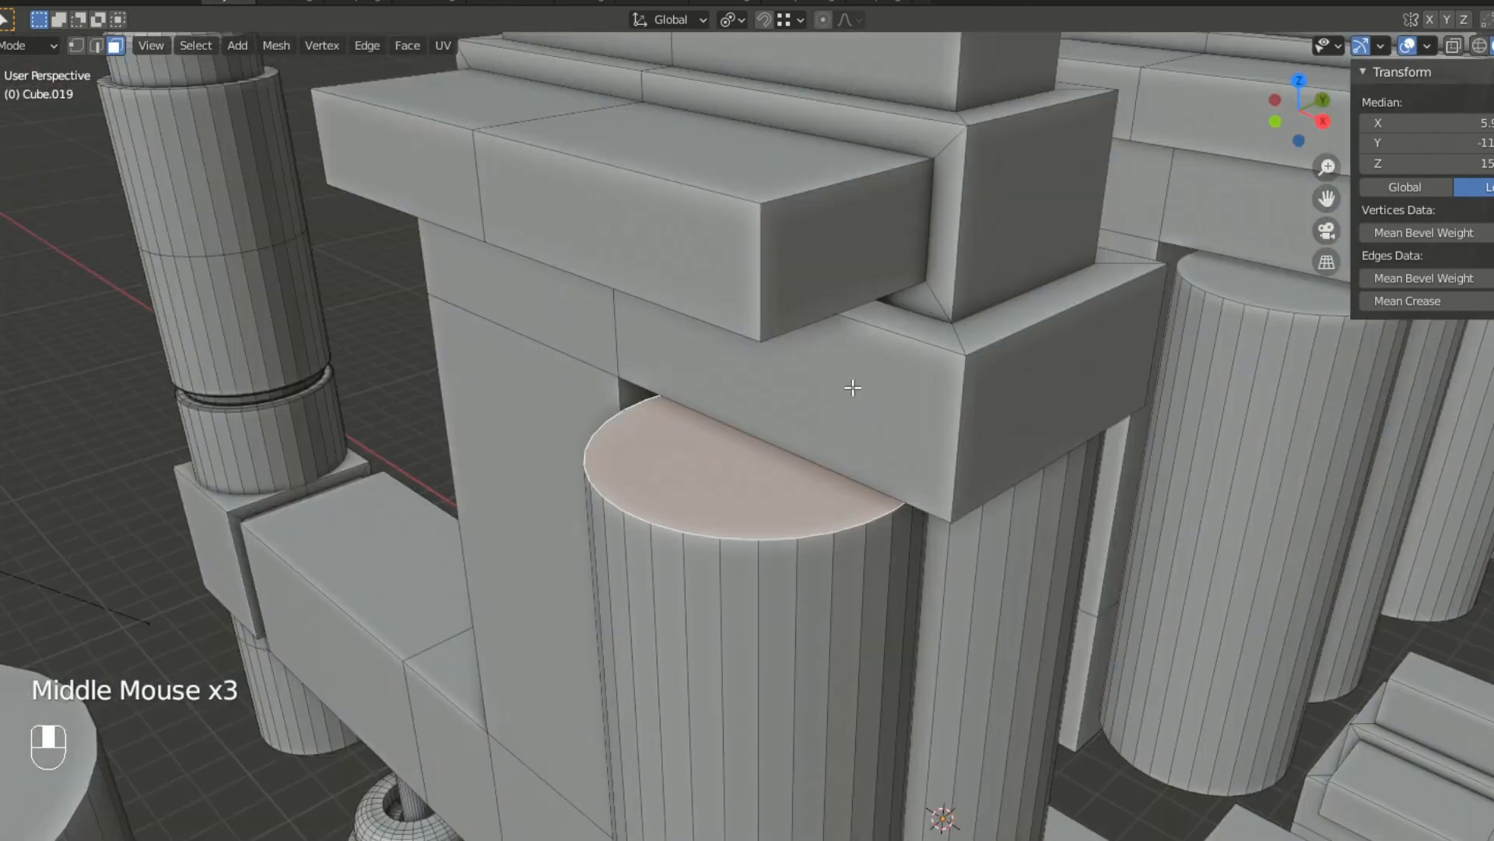
# - Select individual faces of the blocks overhanging the cylinder, one after another
pyautogui.click(801, 366)
pyautogui.click(801, 366)
pyautogui.moveTo(1053, 349); pyautogui.dragTo(741, 249, button='middle')
pyautogui.click(741, 250)
pyautogui.click(968, 166)
pyautogui.click(956, 430)
# - Hide the side, end and bottom faces of the lower overhanging block one at a time
pyautogui.click(833, 394)
pyautogui.moveTo(834, 394); pyautogui.dragTo(900, 413, button='middle')
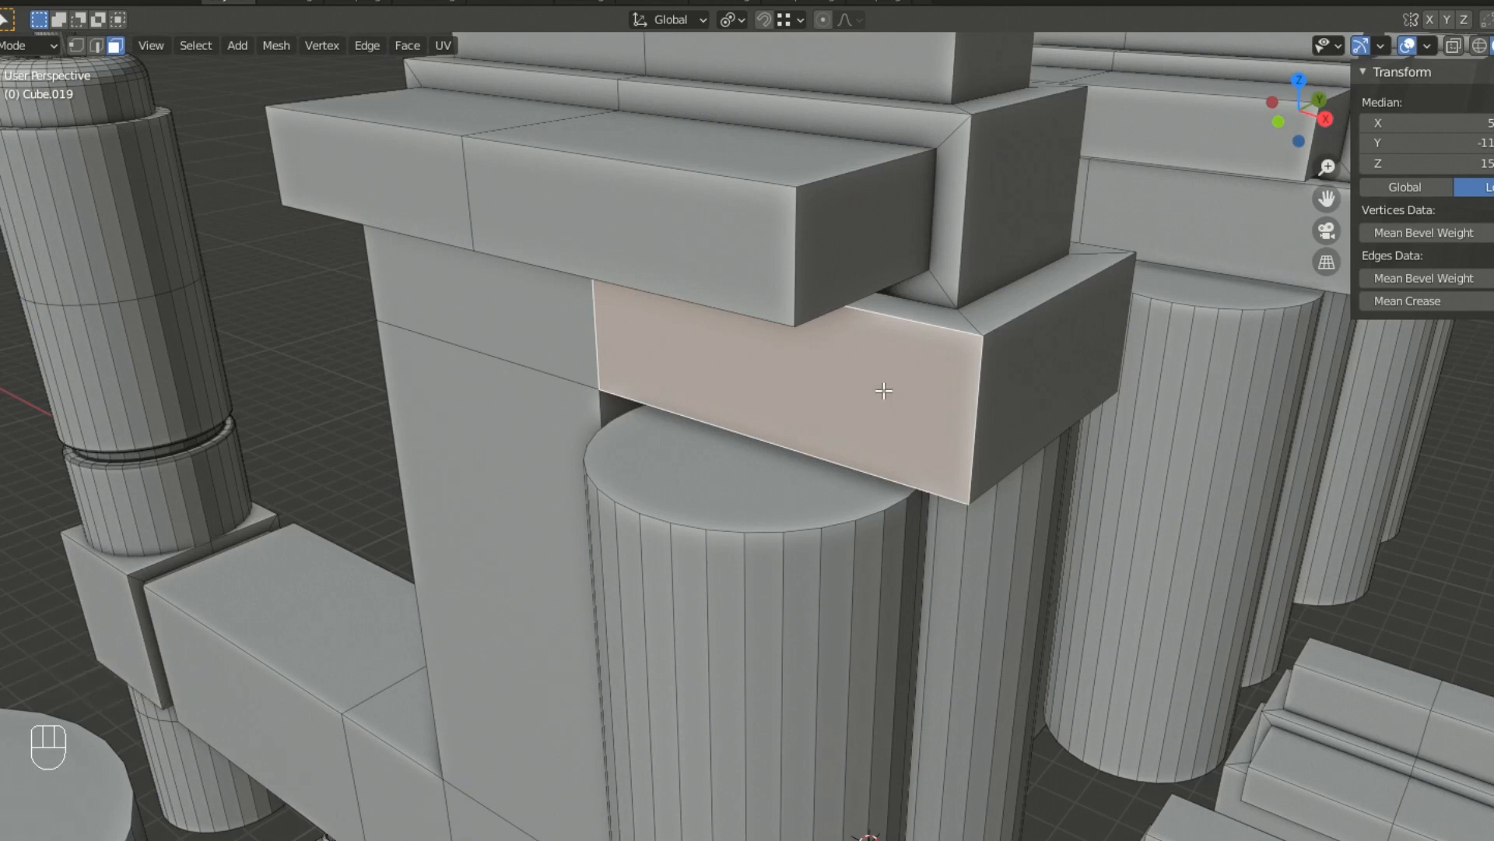
pyautogui.press('h')
pyautogui.moveTo(867, 390); pyautogui.dragTo(894, 361, button='middle')
pyautogui.click(1023, 390)
pyautogui.press('h')
pyautogui.click(874, 413)
pyautogui.press('h')
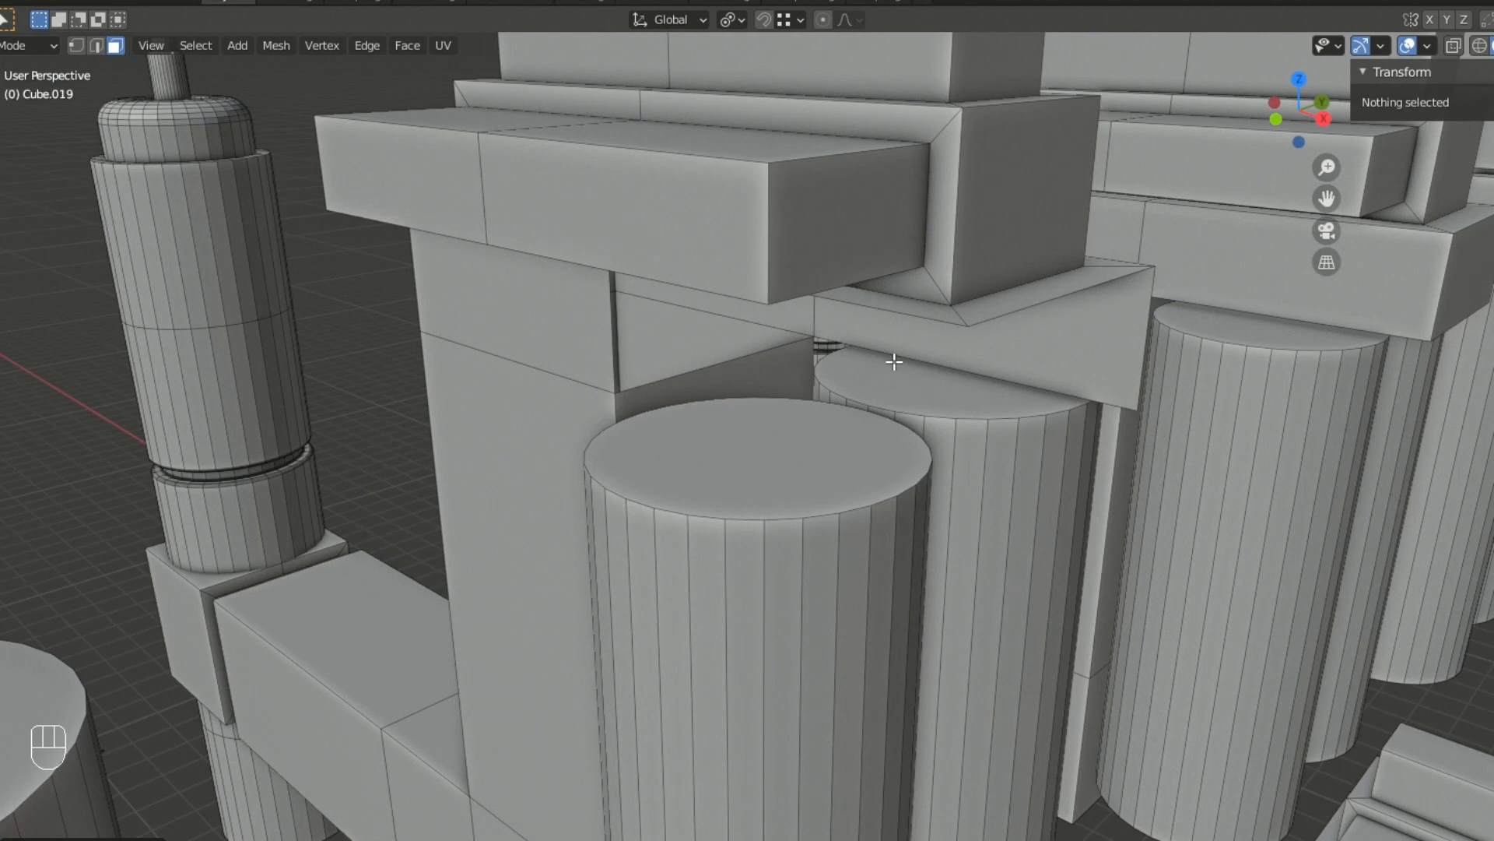
# - Reveal the hidden faces of the overhanging block and clear the selection
pyautogui.hotkey('alt', 'h')
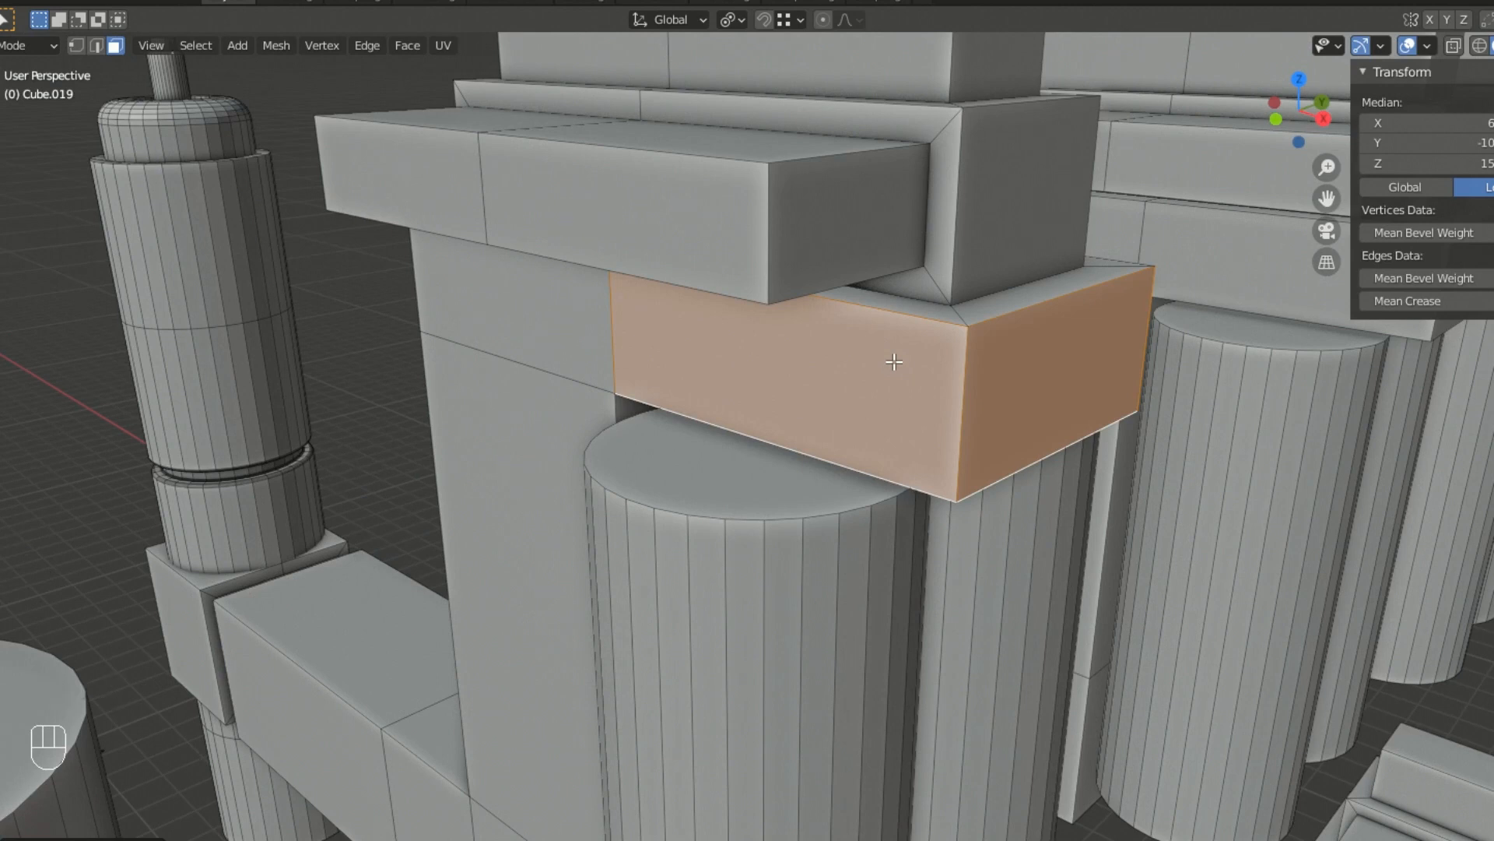
pyautogui.click(381, 376)
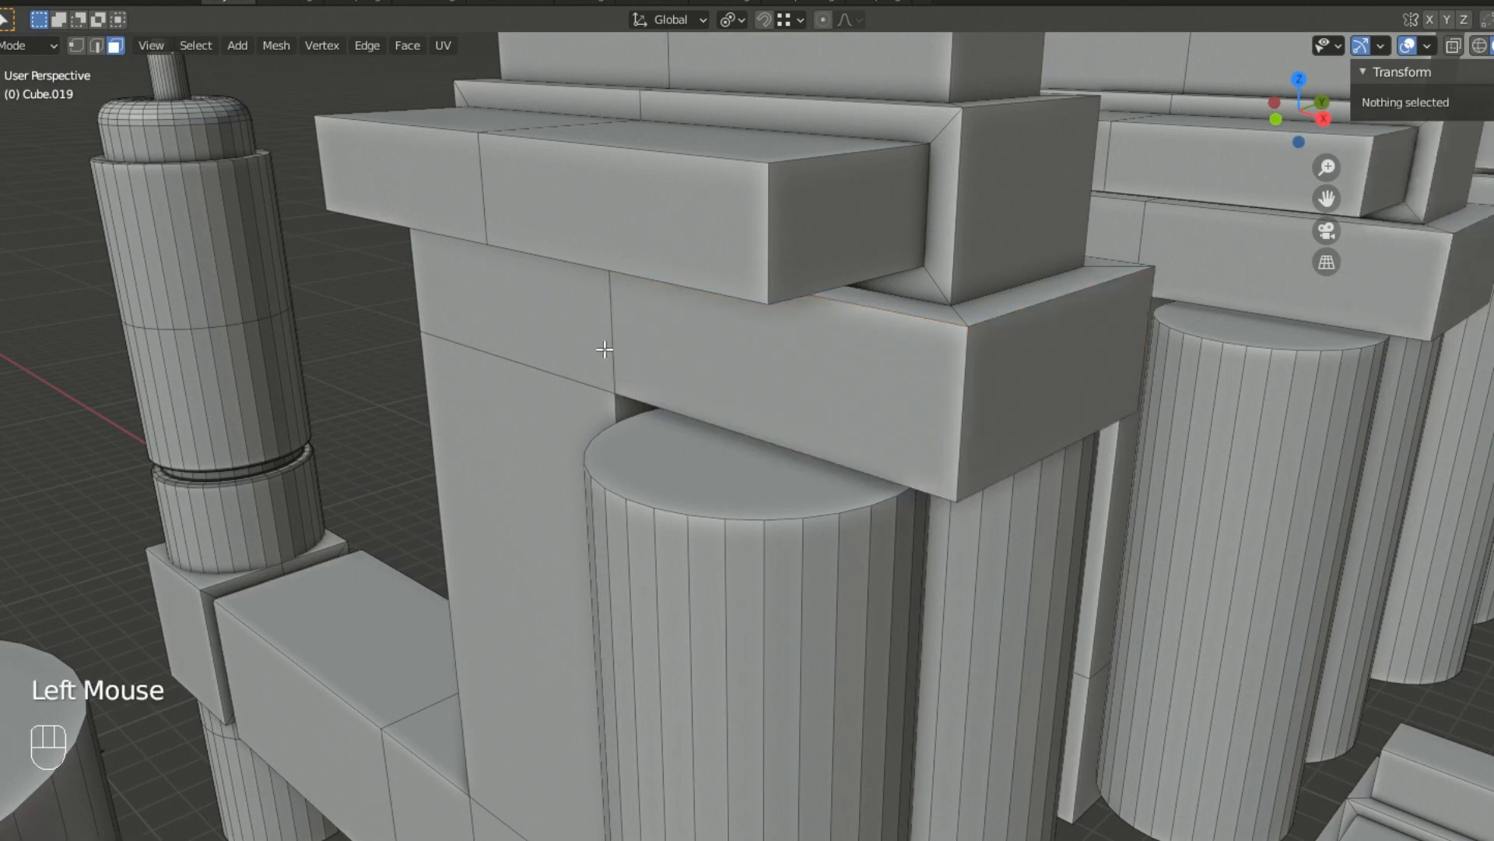
pyautogui.moveTo(944, 381)
pyautogui.mouseDown(button='middle')
pyautogui.moveTo(915, 392)
pyautogui.moveTo(929, 368)
pyautogui.moveTo(890, 371)
pyautogui.moveTo(948, 369)
pyautogui.mouseUp(button='middle')
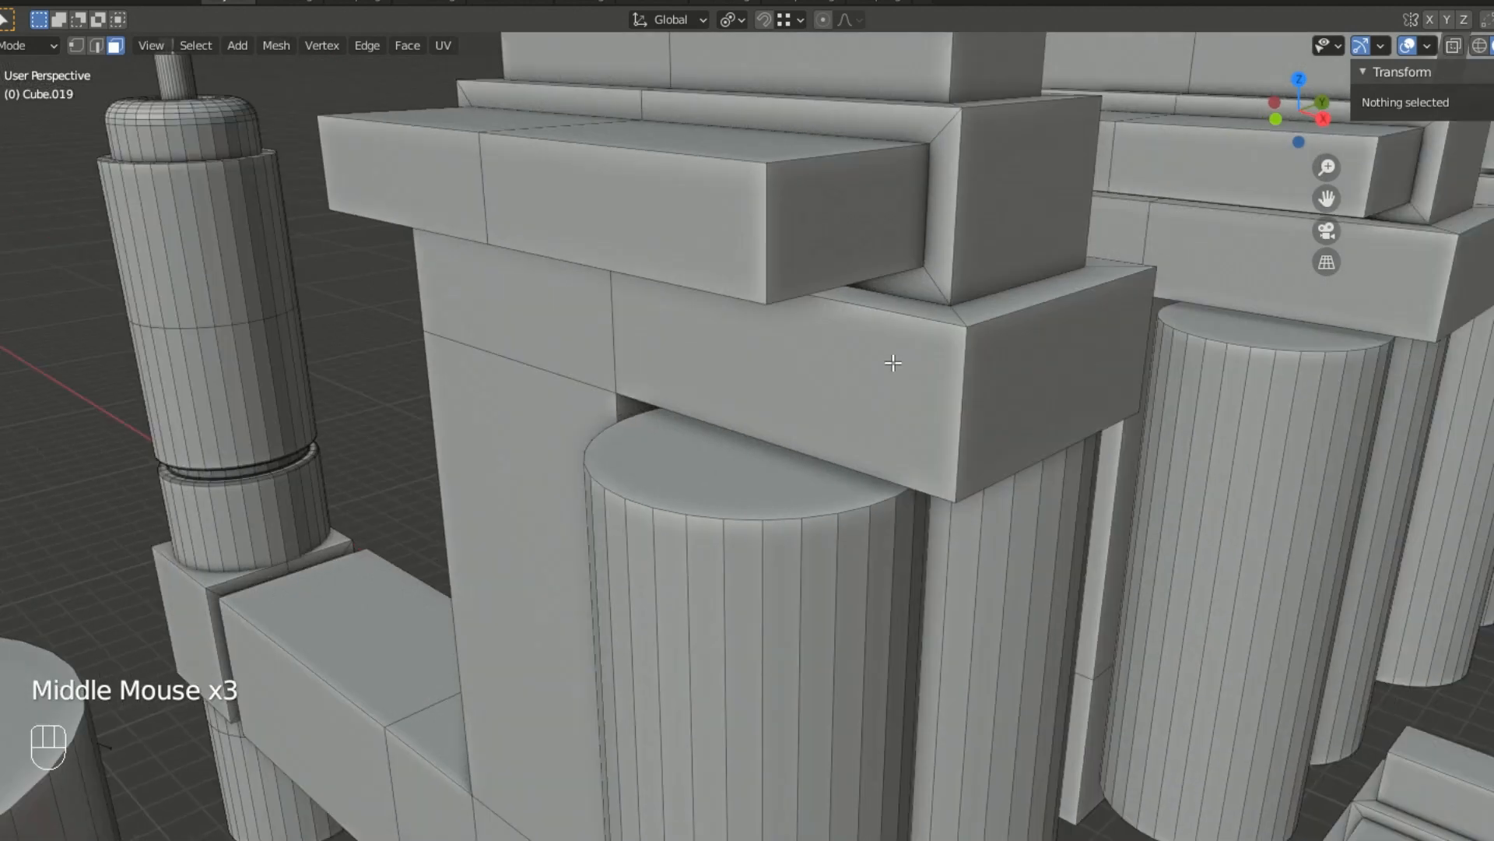
# - Select the whole linked block structure above the cylinders and hide it
pyautogui.press('l')
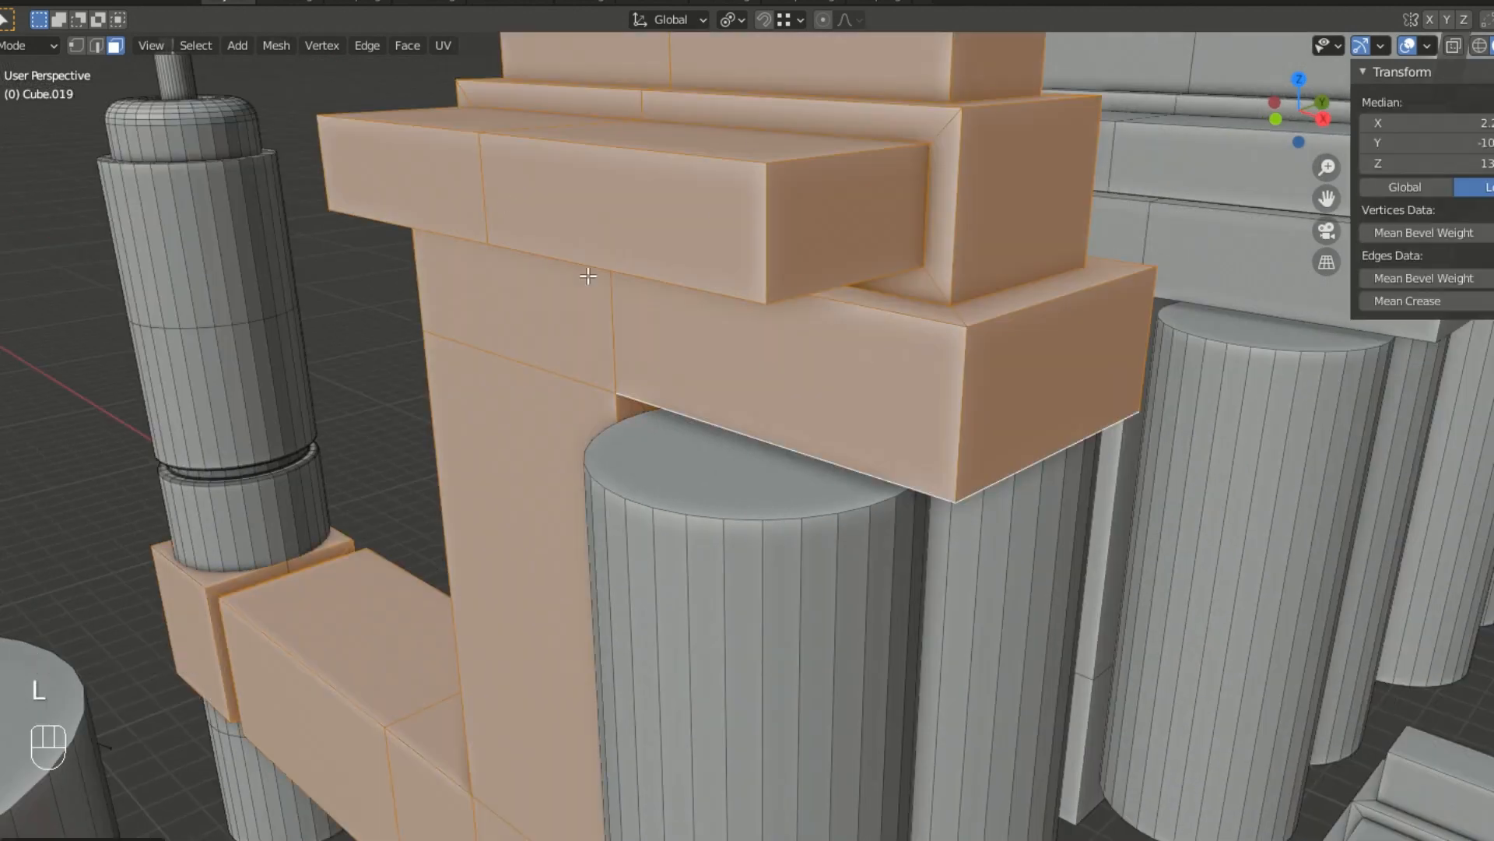
pyautogui.press('h')
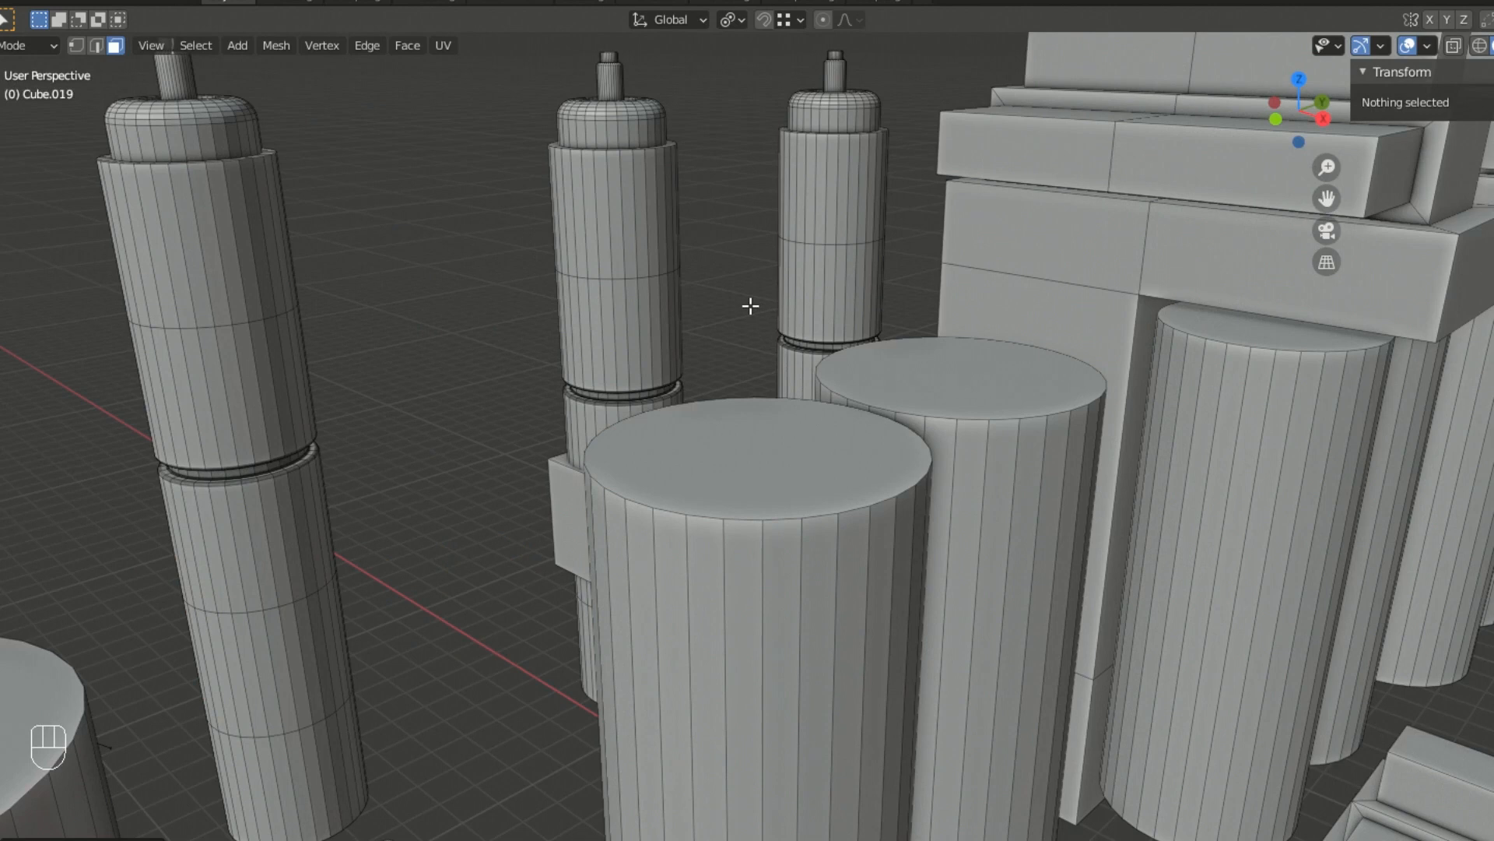
pyautogui.scroll(-4, 652, 369)
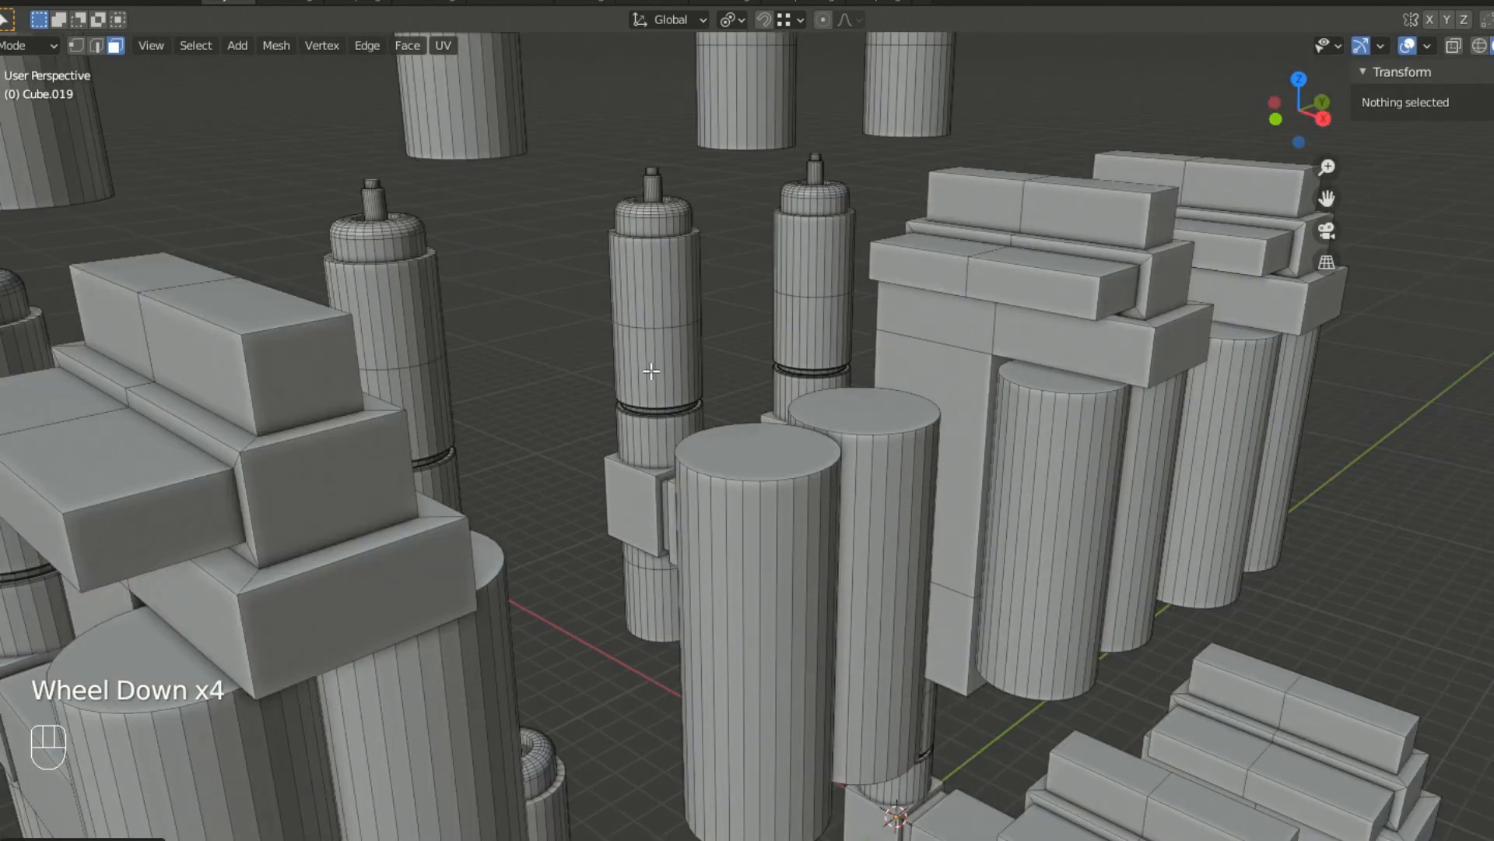
pyautogui.moveTo(775, 360); pyautogui.dragTo(774, 460, button='middle')
pyautogui.scroll(3, 774, 460)
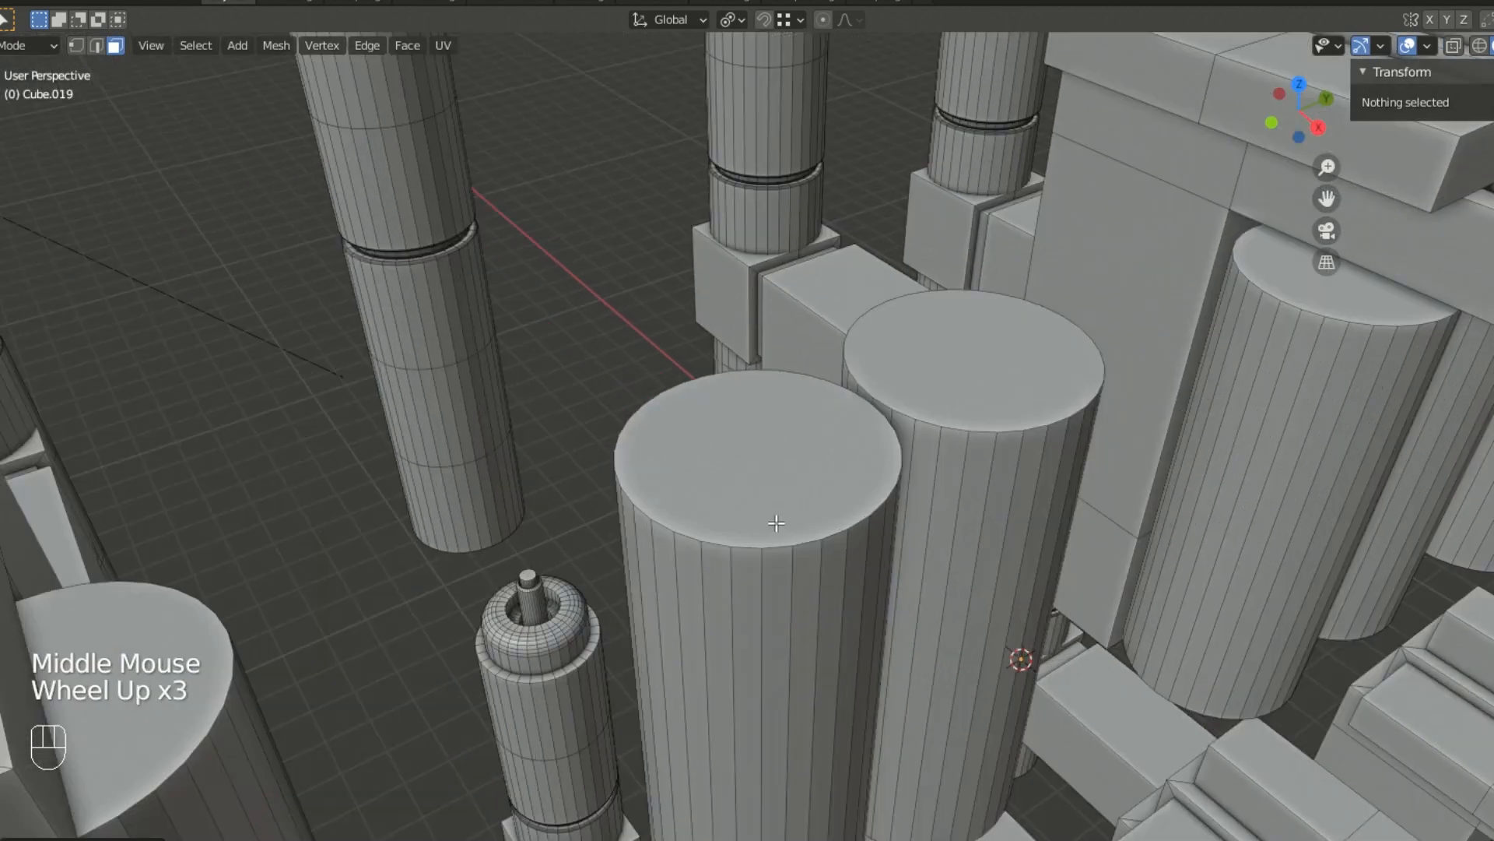
# - Select the exposed top face of the front cylinder
pyautogui.click(751, 459)
pyautogui.scroll(-2, 751, 460)
pyautogui.moveTo(751, 463); pyautogui.dragTo(724, 467, button='middle')
pyautogui.scroll(5, 724, 467)
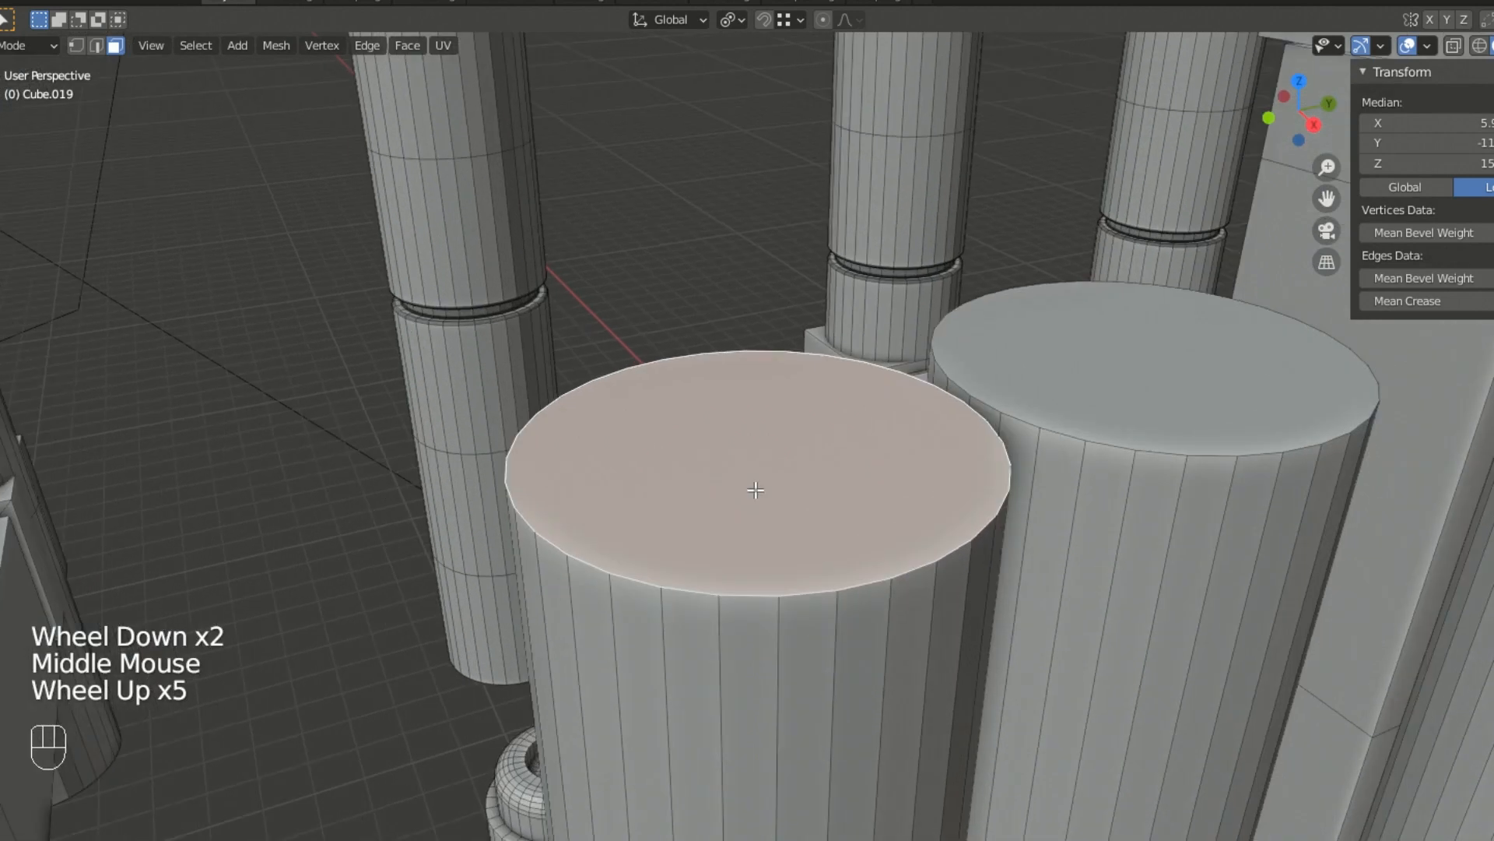
# - Reveal the hidden block structure over the cylinders and clear the selection
pyautogui.click(699, 269)
pyautogui.hotkey('alt', 'h')
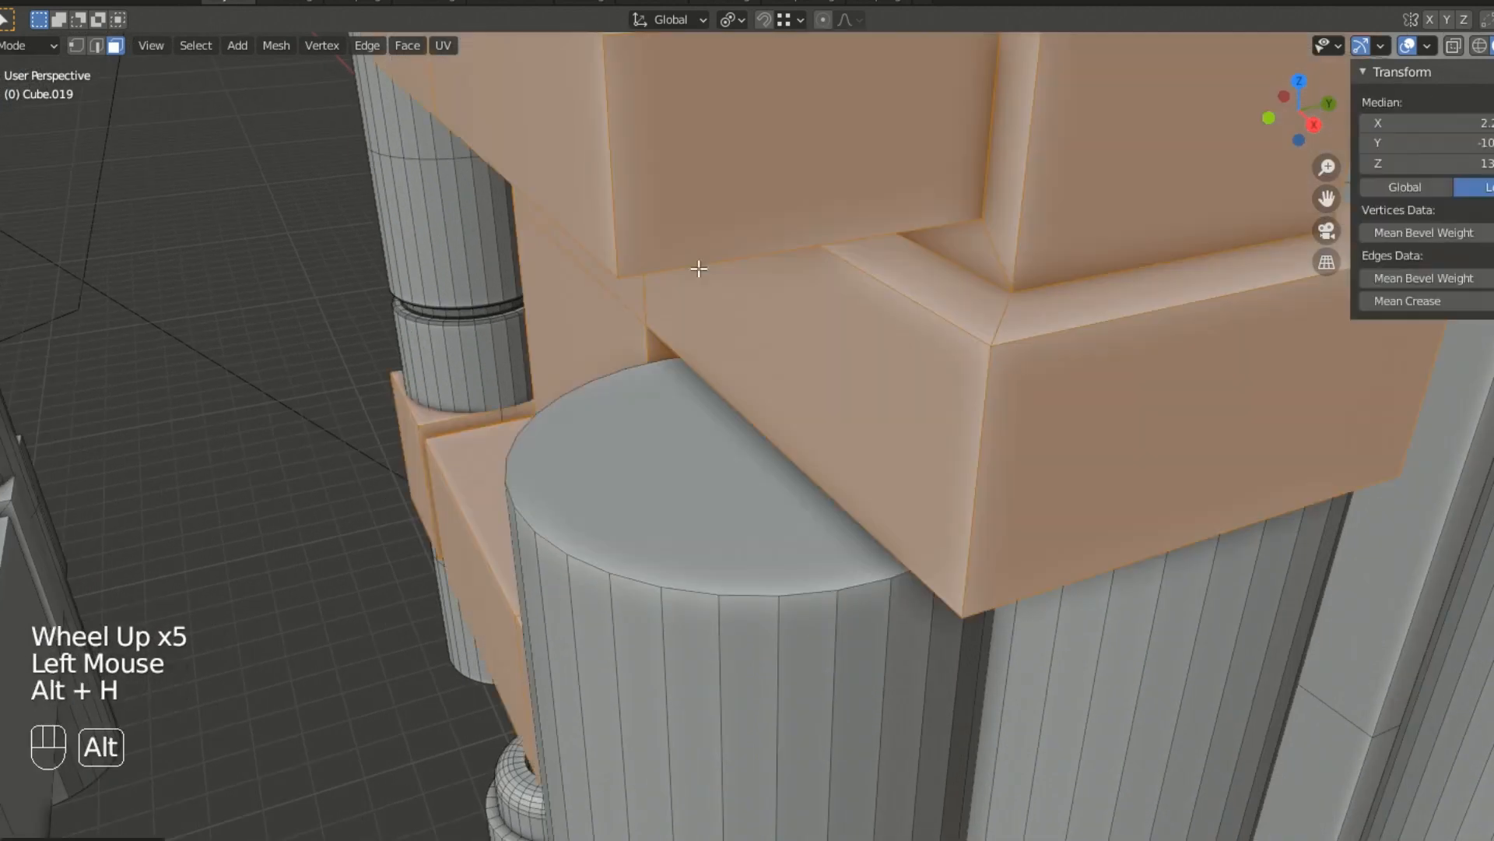
pyautogui.scroll(-3, 637, 344)
pyautogui.click(350, 544)
pyautogui.moveTo(350, 544); pyautogui.dragTo(719, 498, button='middle')
# - Select the front cylinder's top face and hide all unselected geometry to isolate it
pyautogui.click(736, 479)
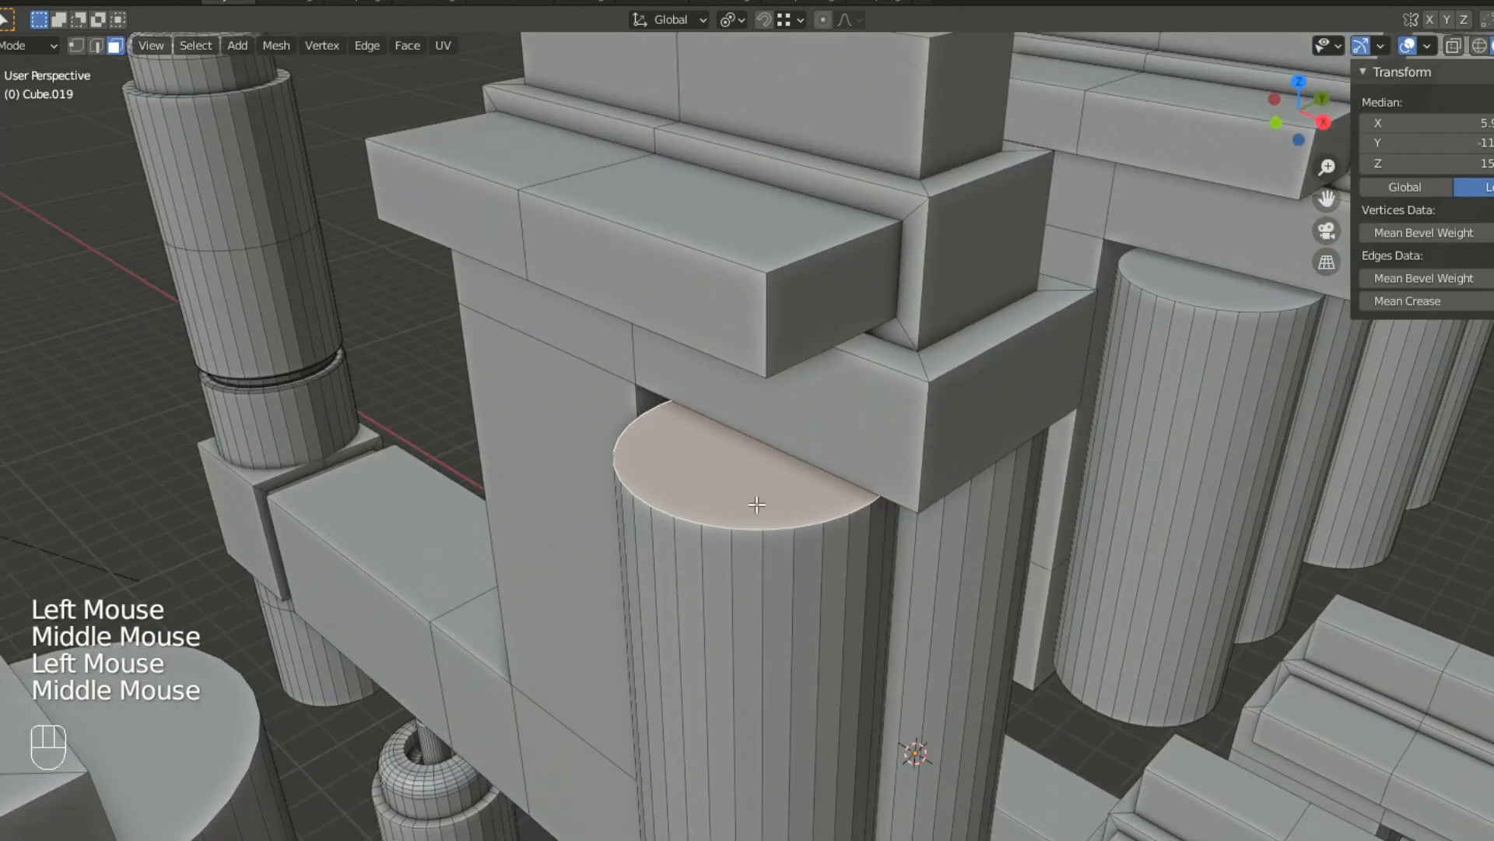
pyautogui.scroll(2, 757, 505)
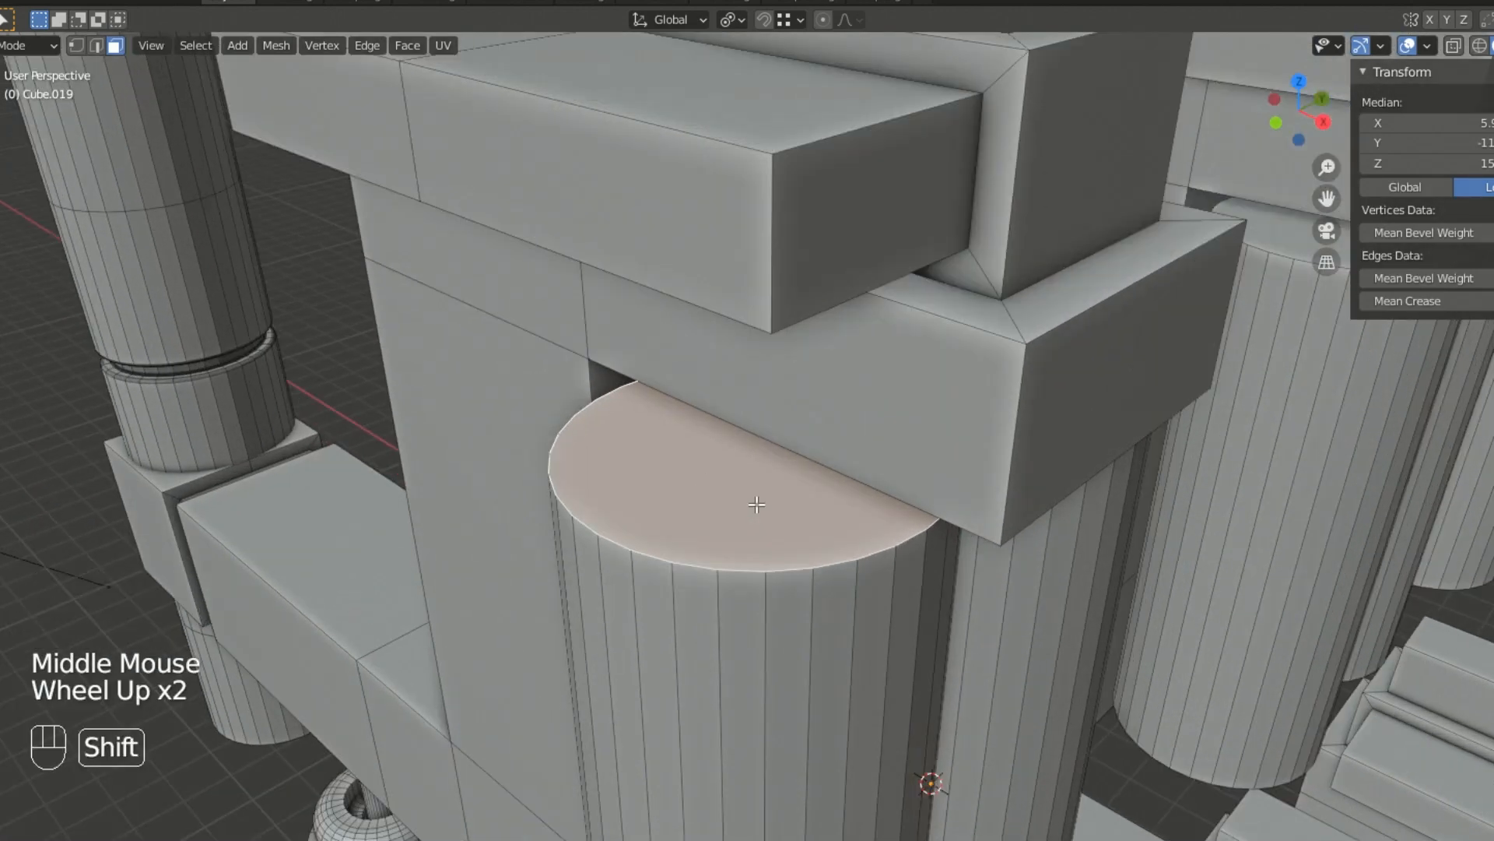
pyautogui.hotkey('shift', 'h')
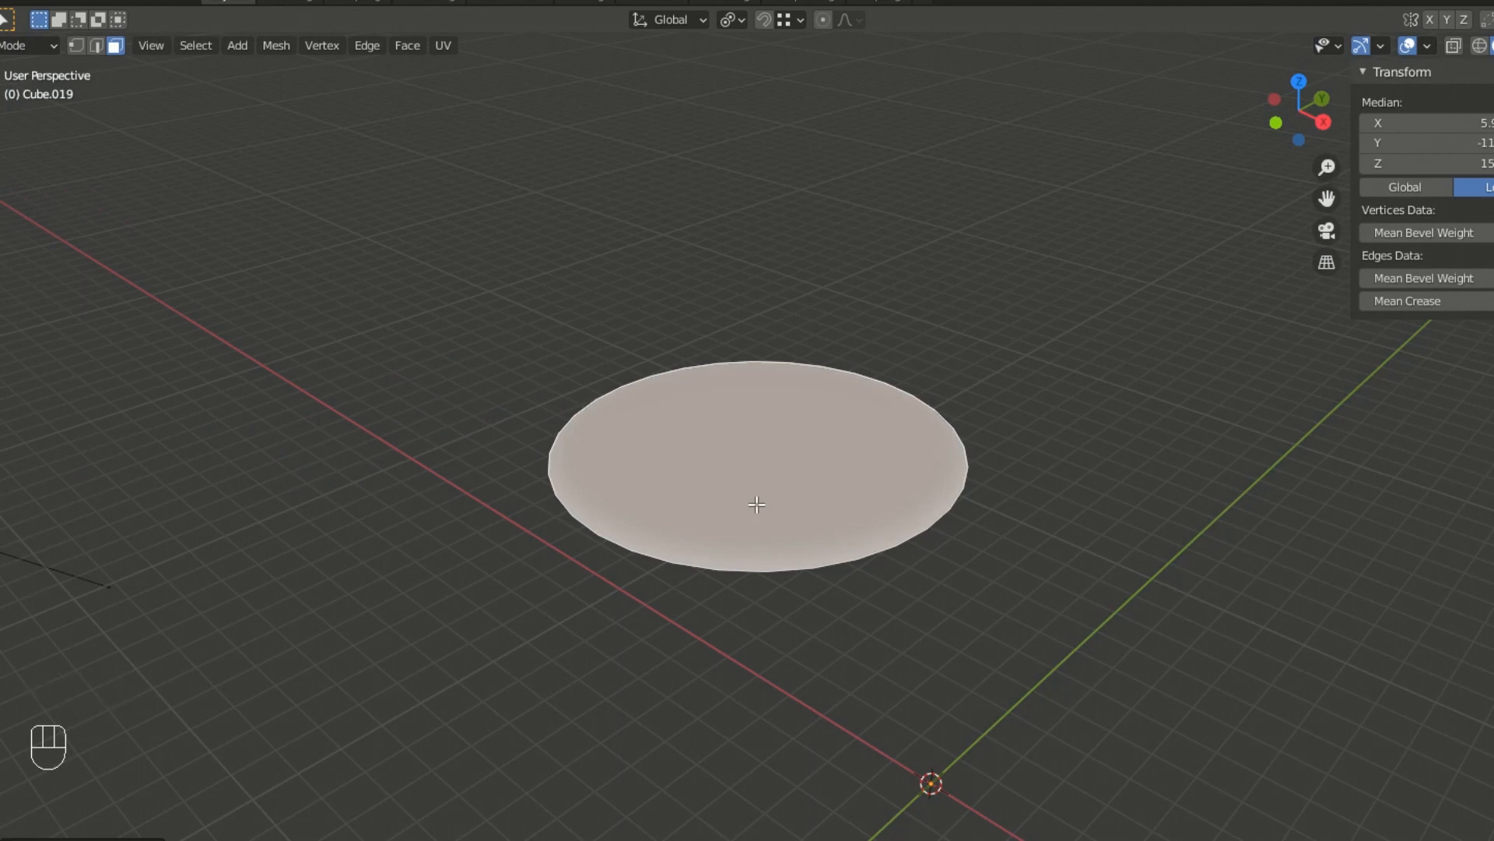
pyautogui.moveTo(767, 500); pyautogui.dragTo(826, 486, button='middle')
pyautogui.scroll(1, 807, 494)
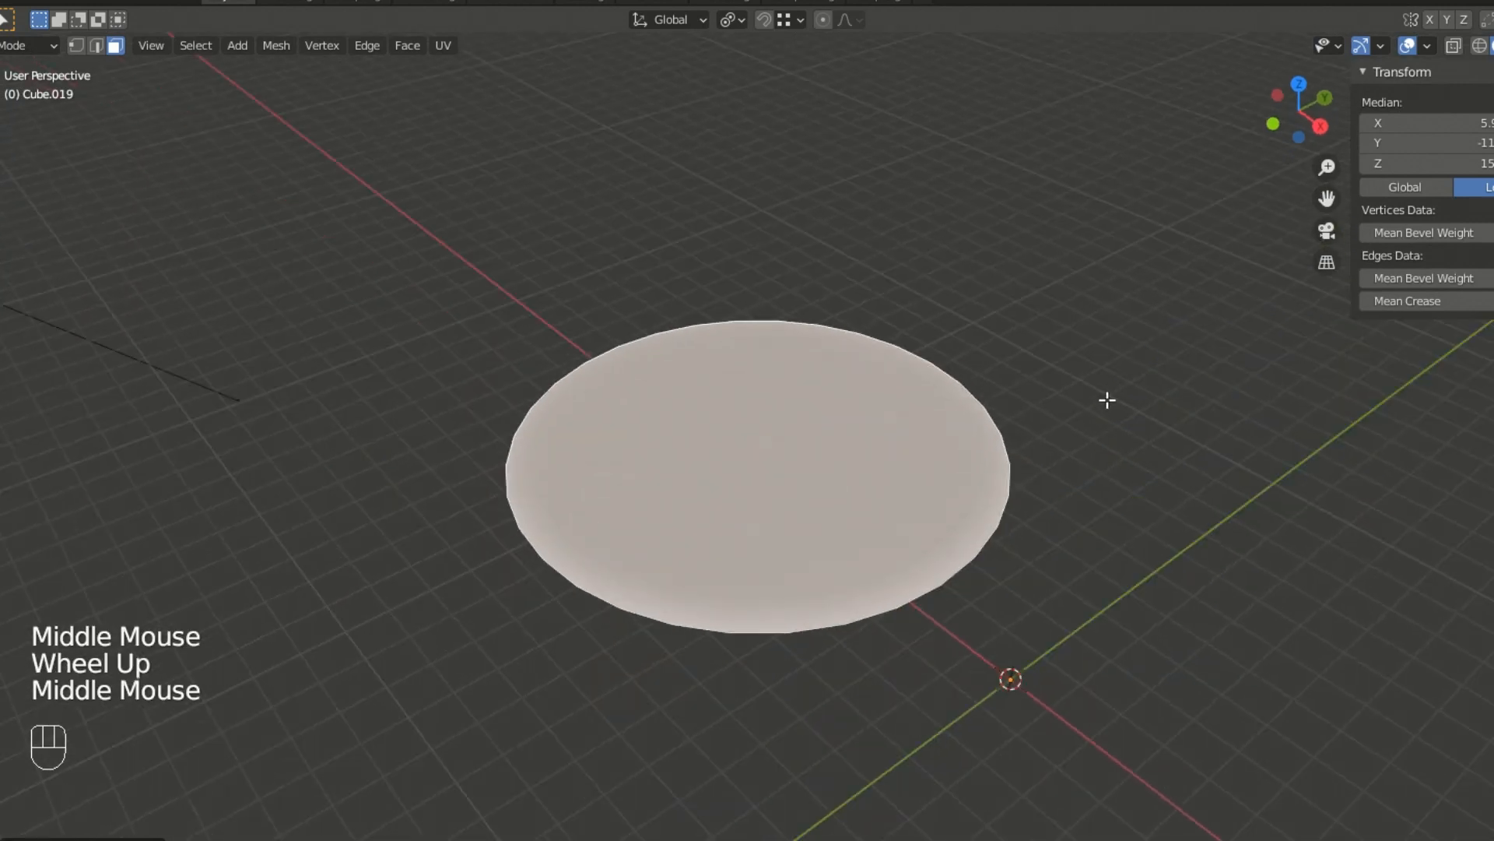
# - Inset and extrude the isolated circular face upward twice to form a two-tier stepped cap
pyautogui.press('i')
pyautogui.click(1056, 402)
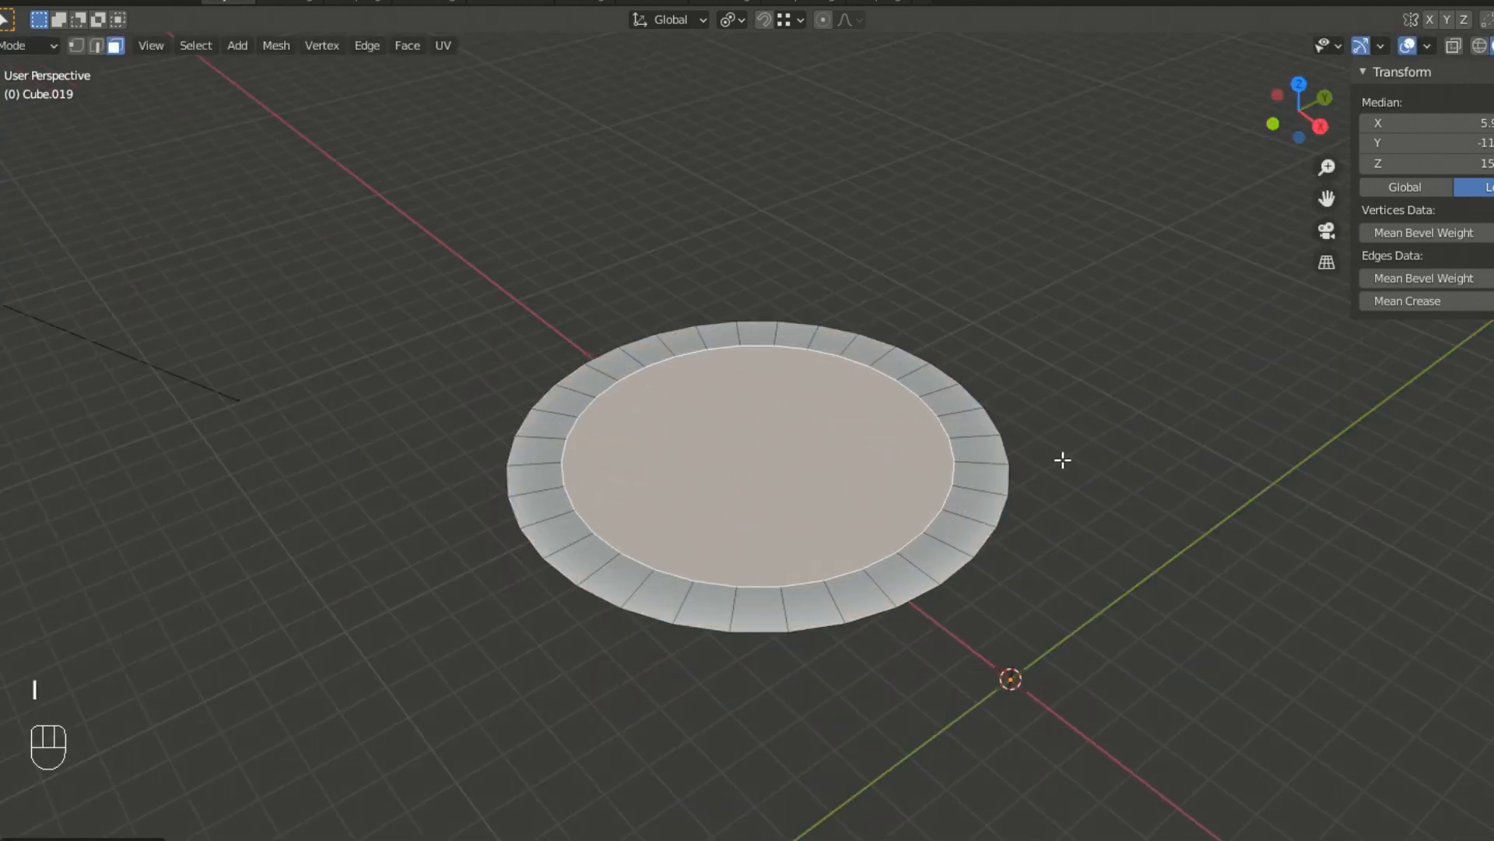
pyautogui.press('e')
pyautogui.click(1068, 396)
pyautogui.press('i')
pyautogui.click(1003, 376)
pyautogui.press('e')
pyautogui.click(1021, 334)
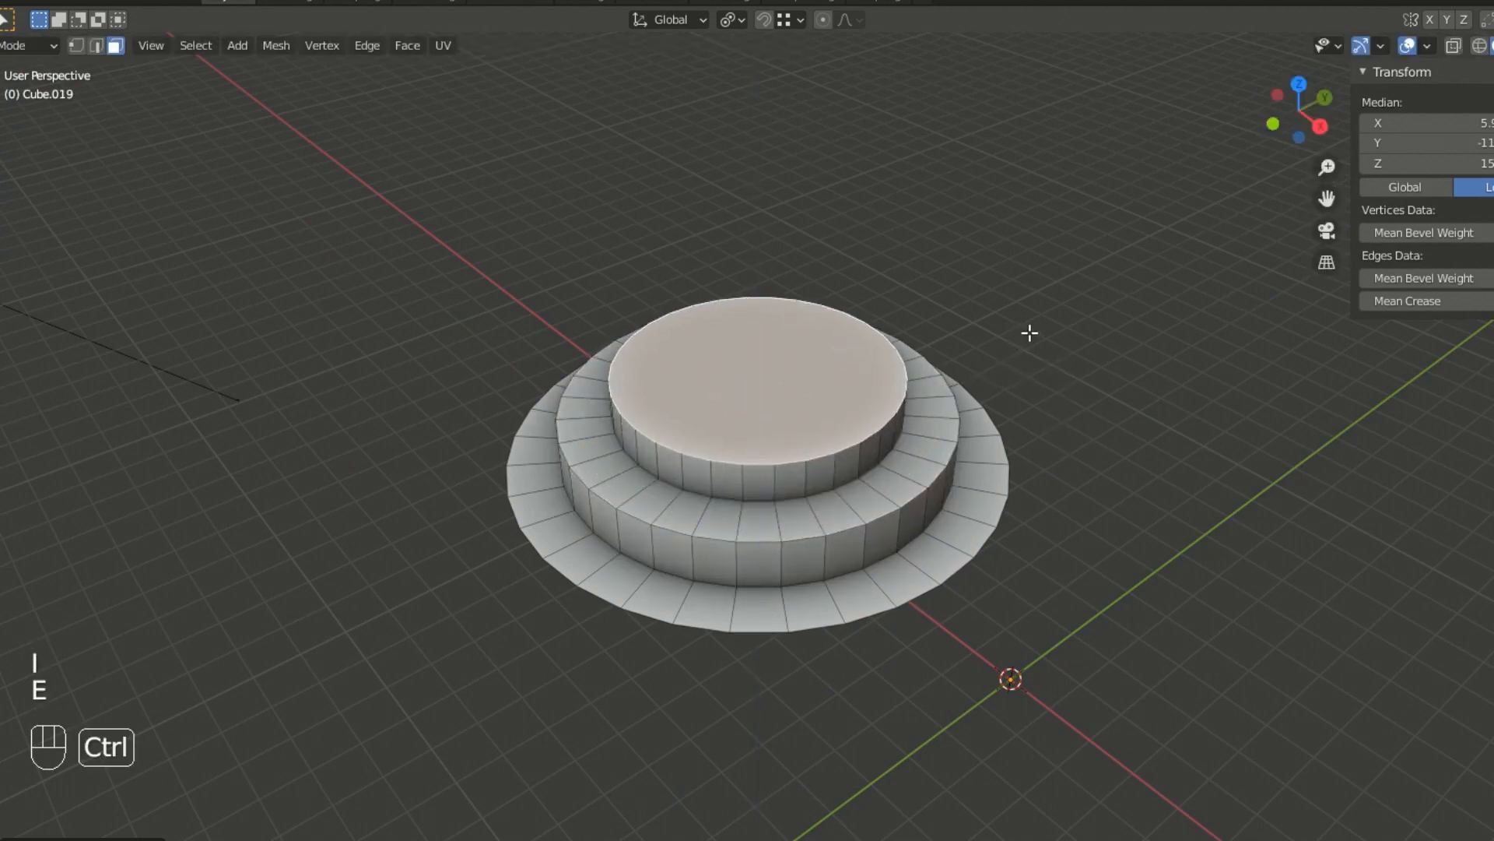
# - Bevel the rim of the cap's uppermost face
pyautogui.hotkey('ctrl', 'b')
pyautogui.click(1049, 416)
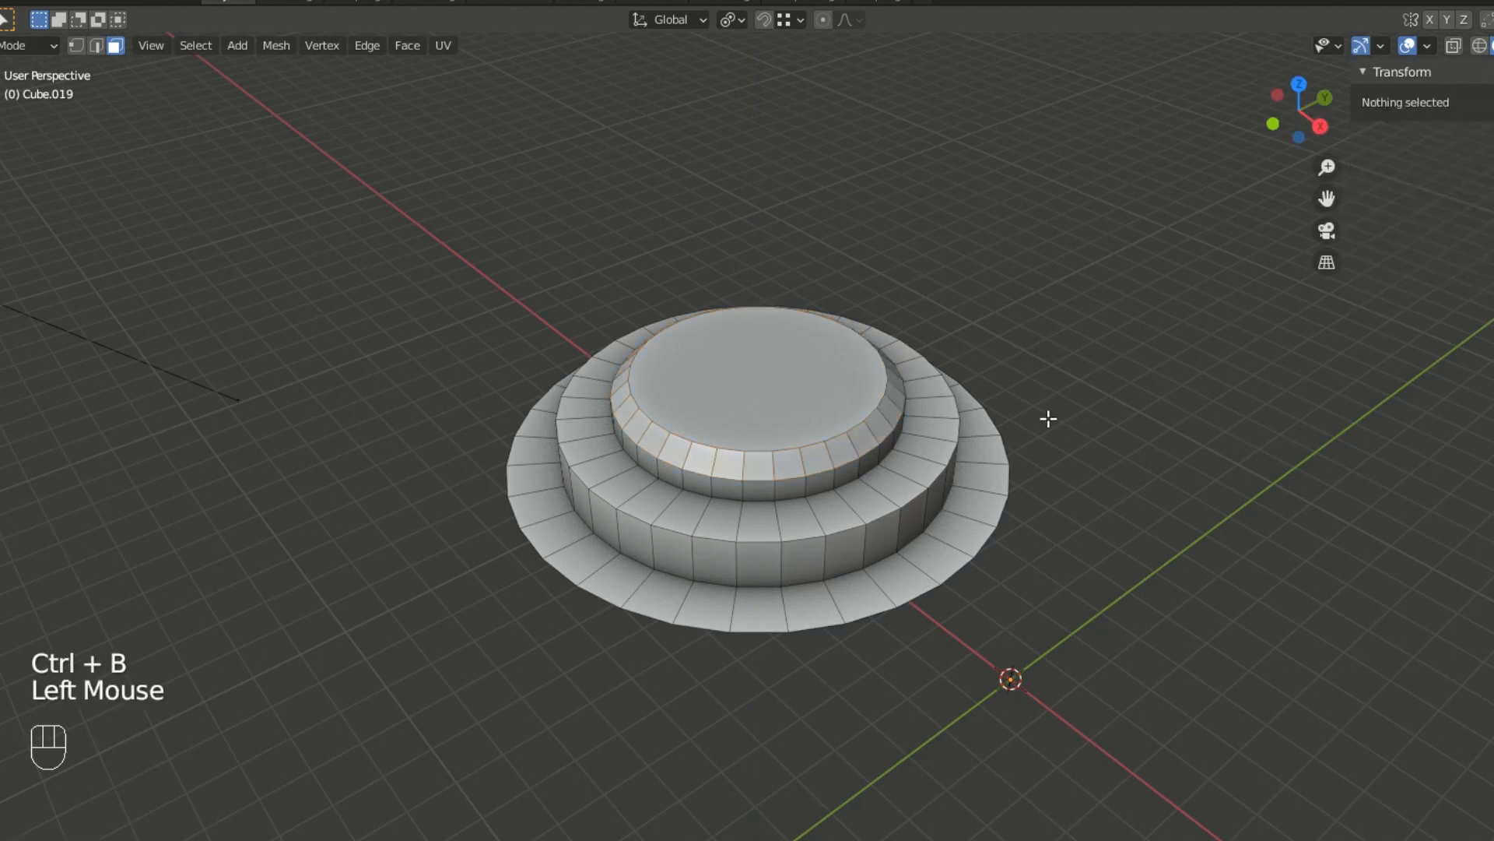
pyautogui.moveTo(1055, 416); pyautogui.dragTo(1067, 397, button='middle')
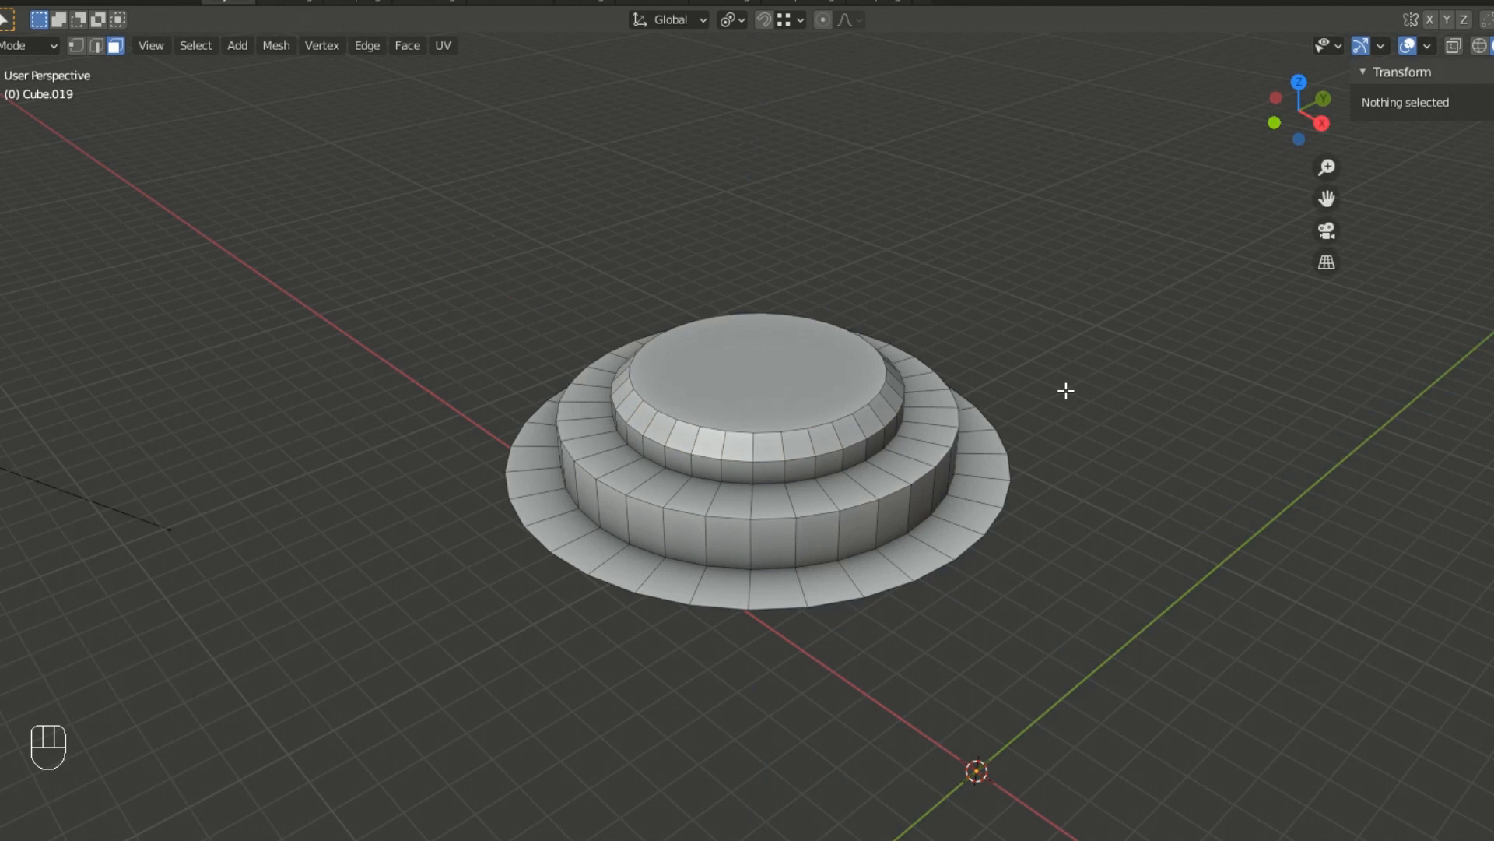
# - Reveal all hidden geometry around the new cap, clear the selection, and view the full rows of structures
pyautogui.press('alt')
pyautogui.hotkey('alt', 'h')
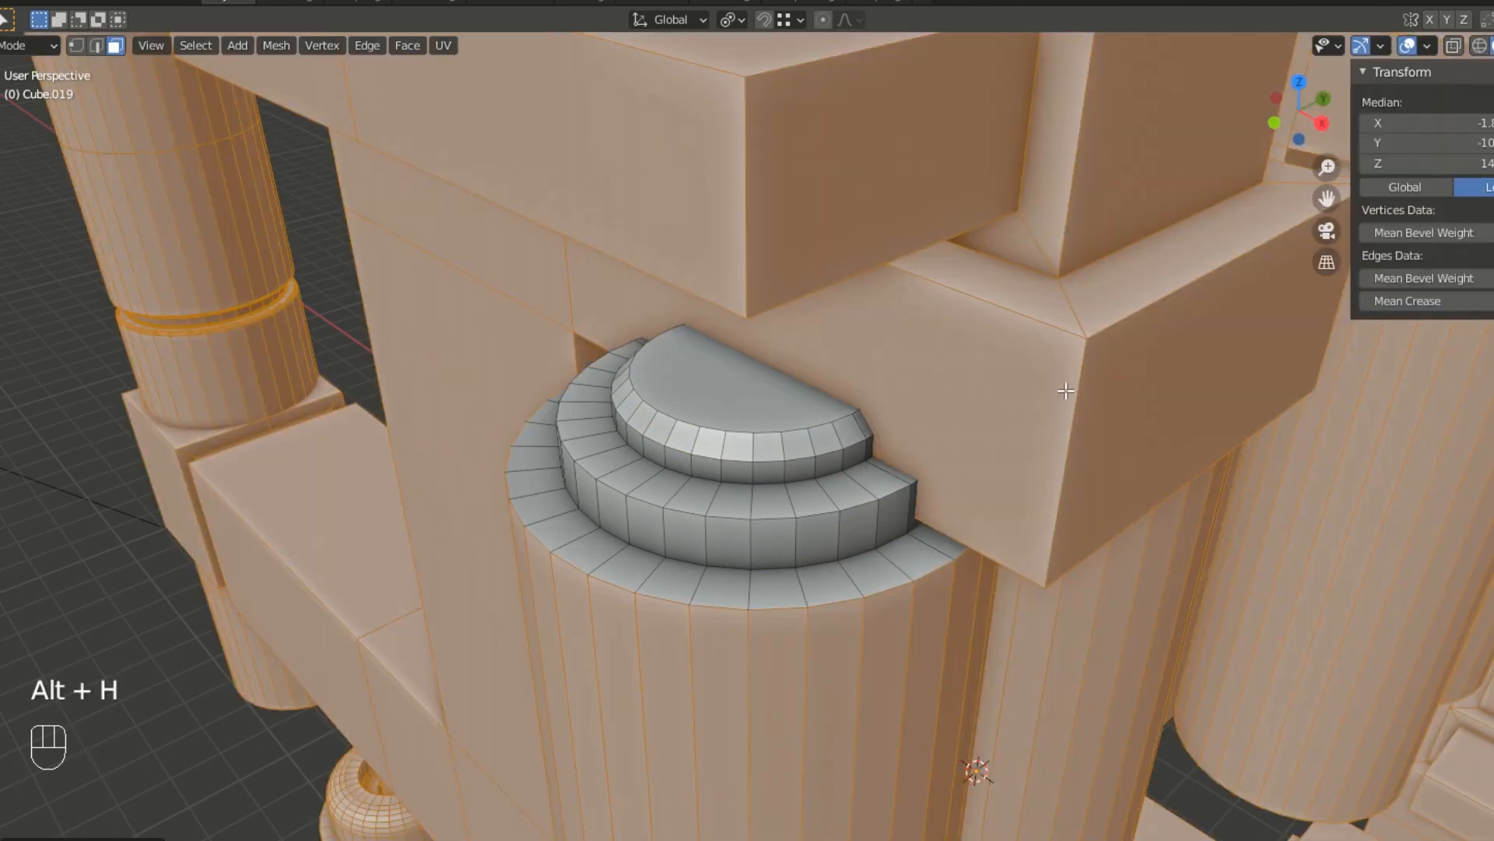
pyautogui.scroll(-4, 1066, 390)
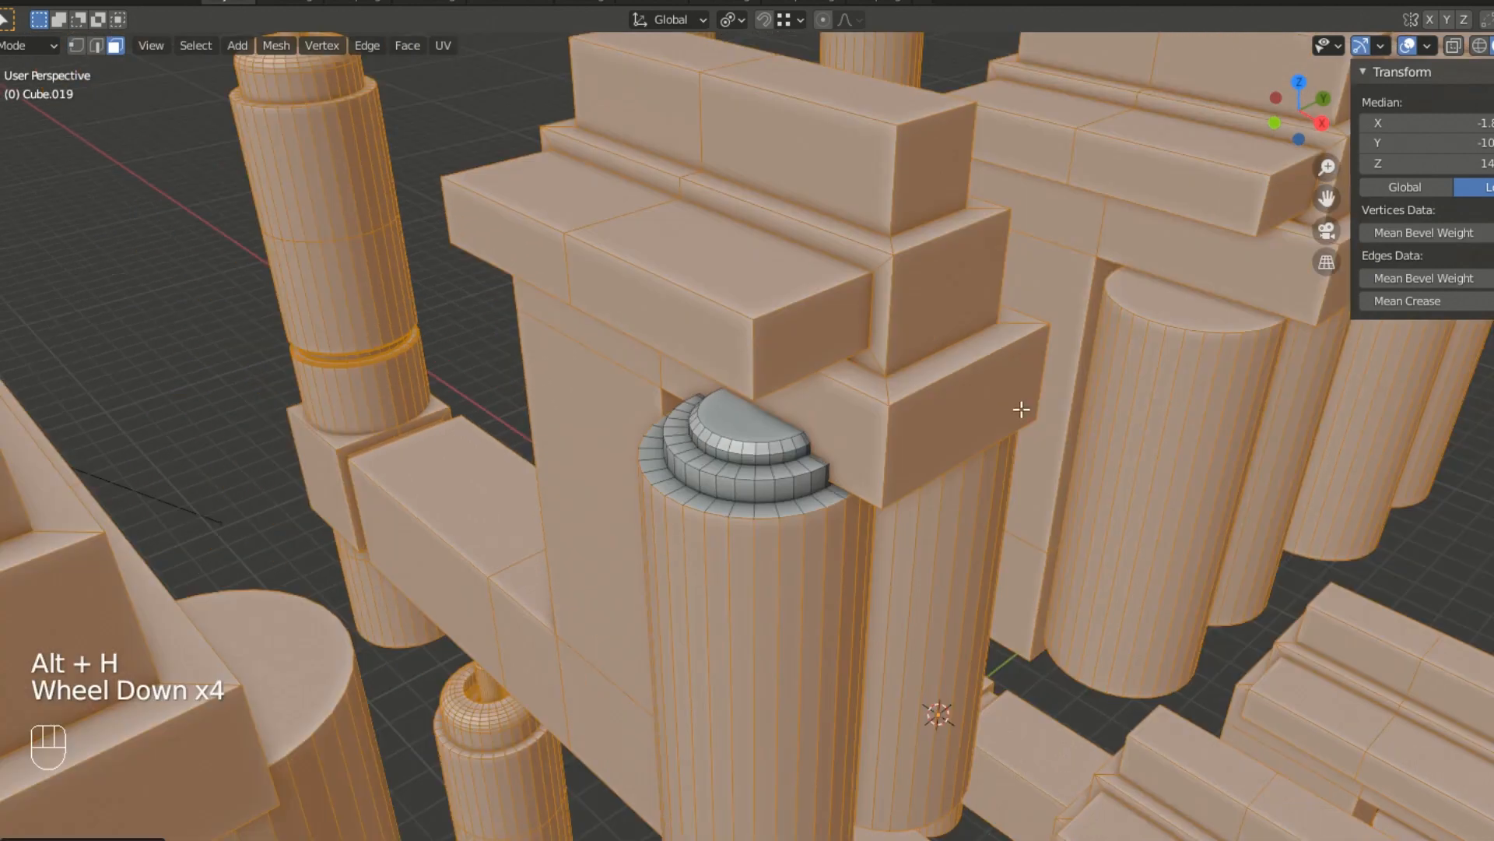
pyautogui.click(493, 347)
pyautogui.scroll(-3, 537, 365)
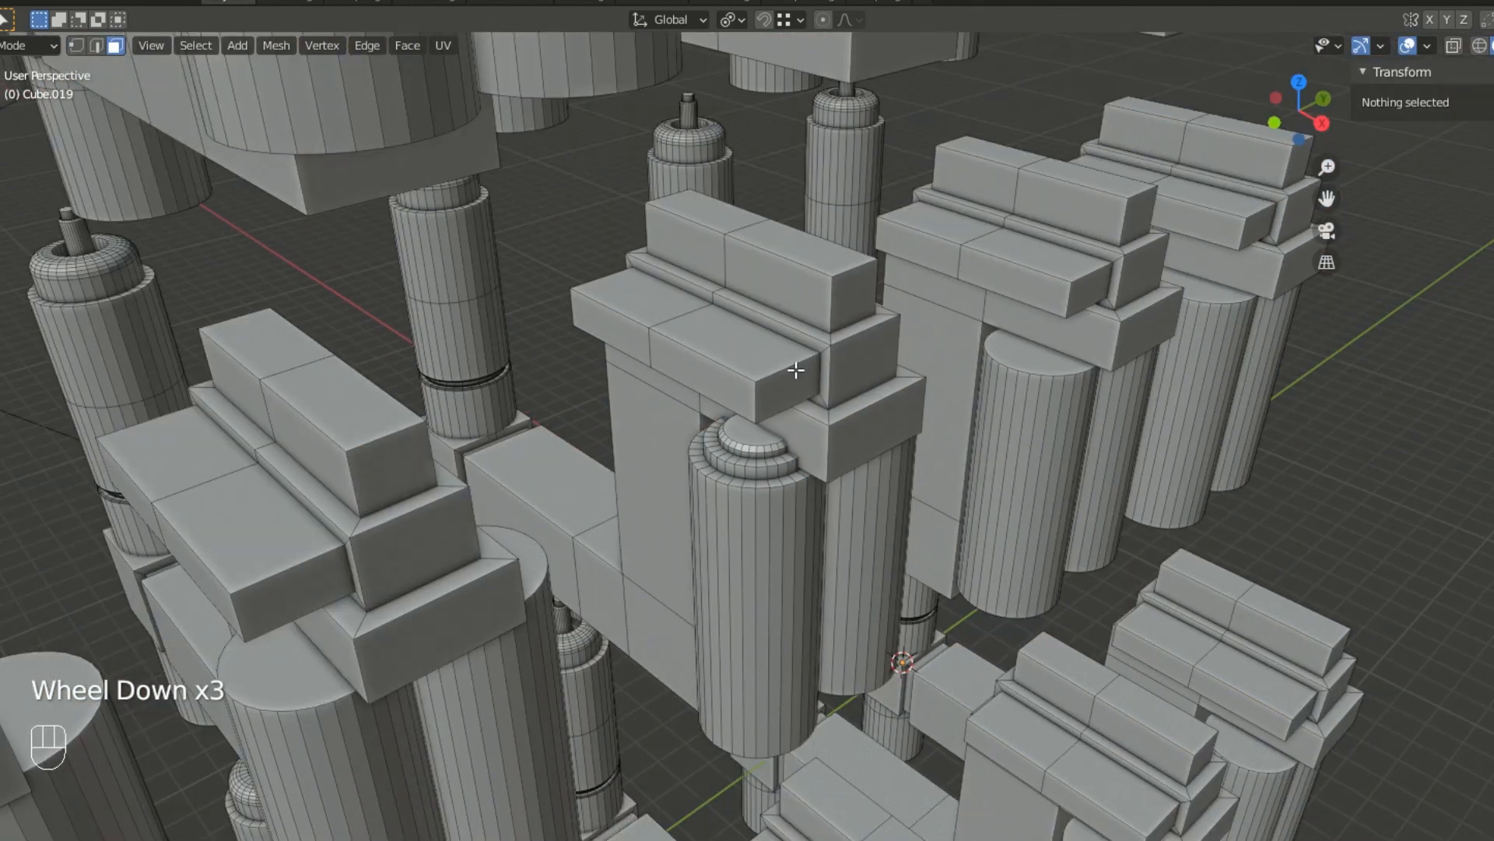
pyautogui.moveTo(775, 357); pyautogui.dragTo(710, 388, button='middle')
pyautogui.scroll(-2, 775, 360)
pyautogui.scroll(-2, 751, 352)
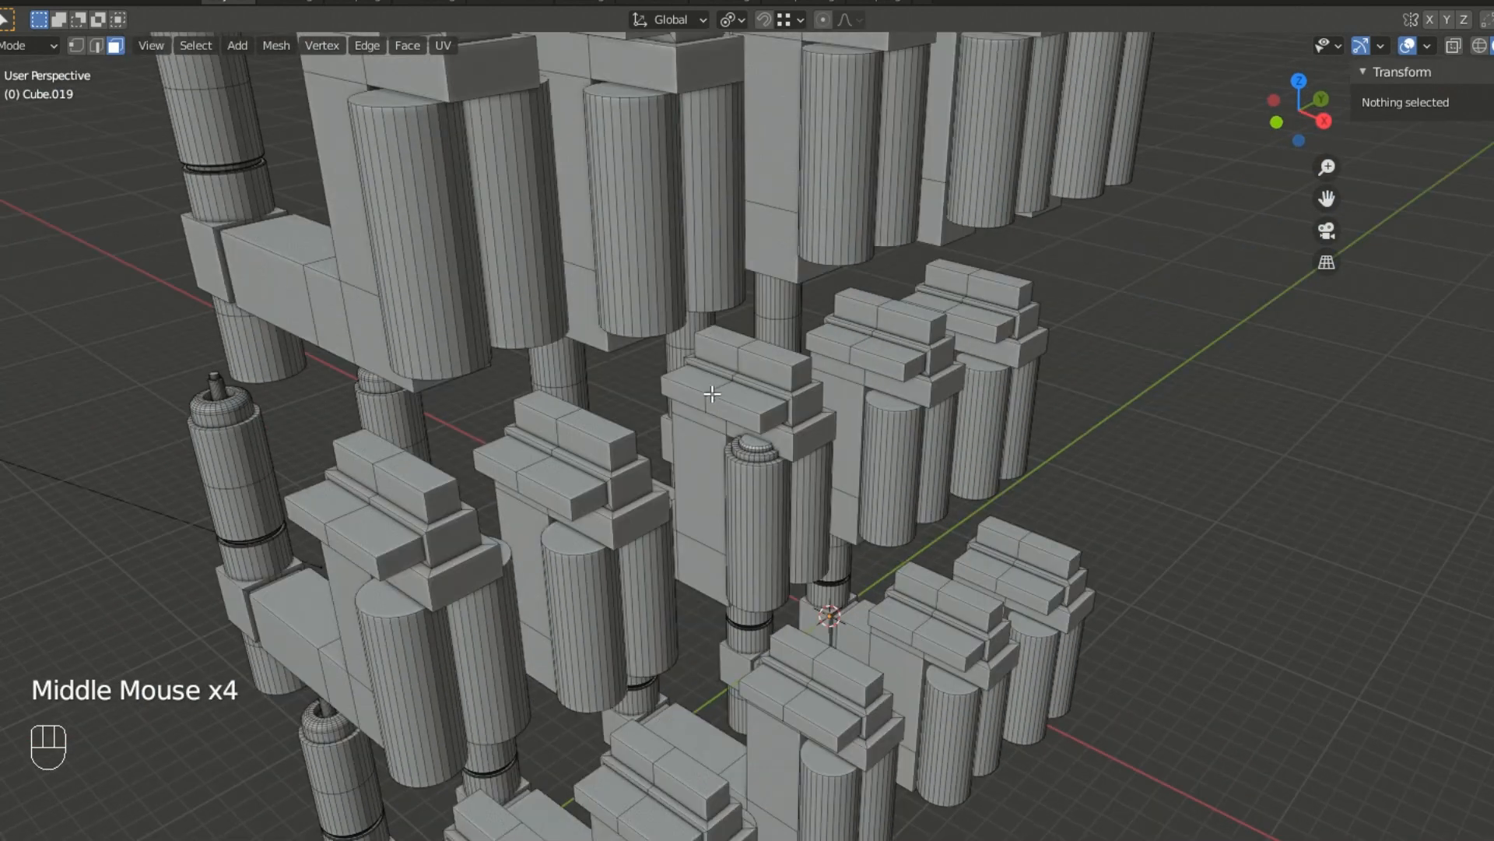
pyautogui.scroll(1, 728, 370)
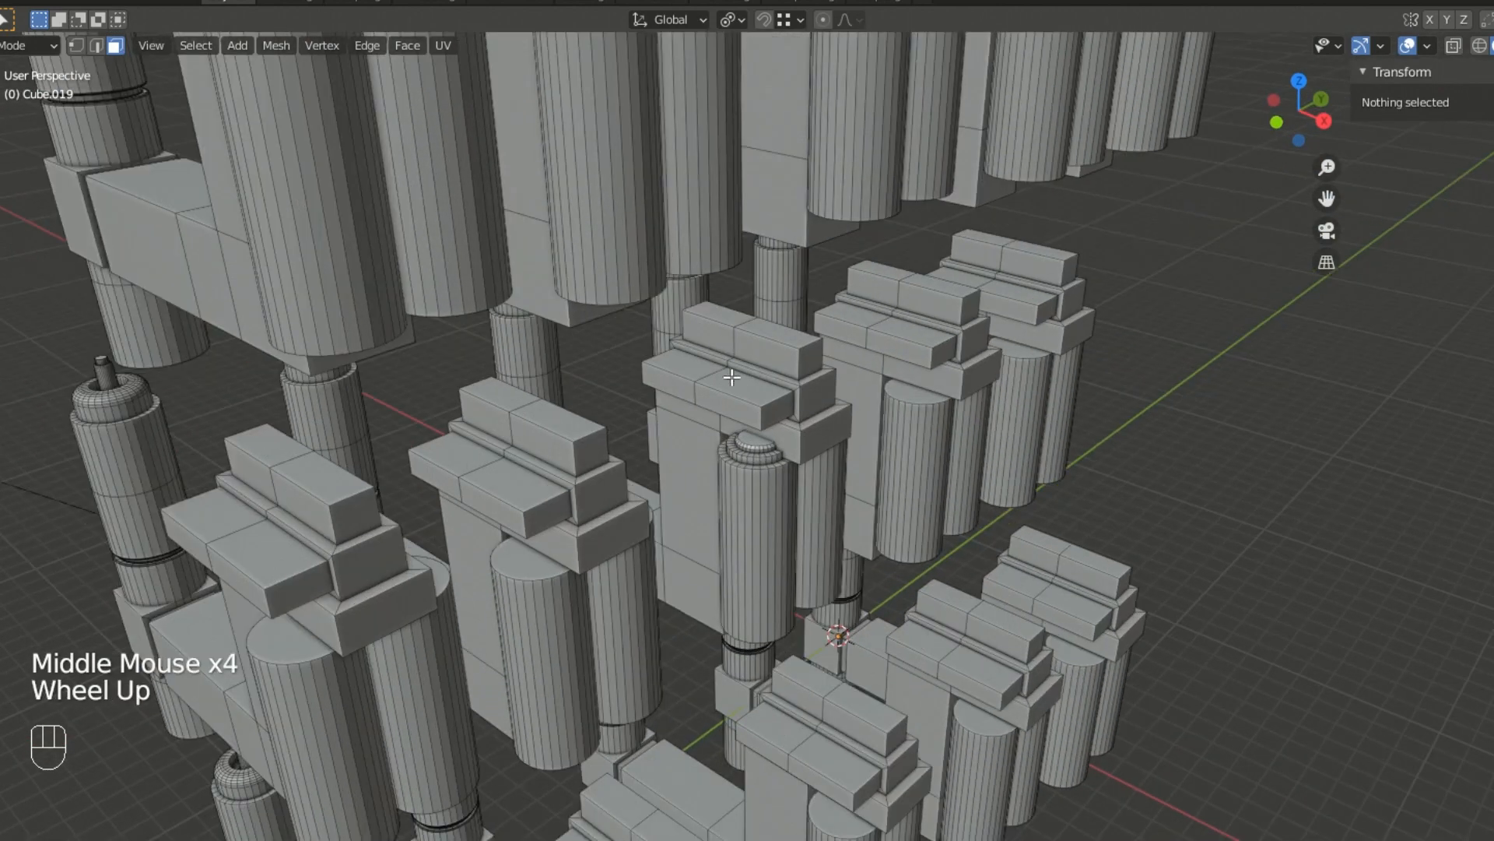